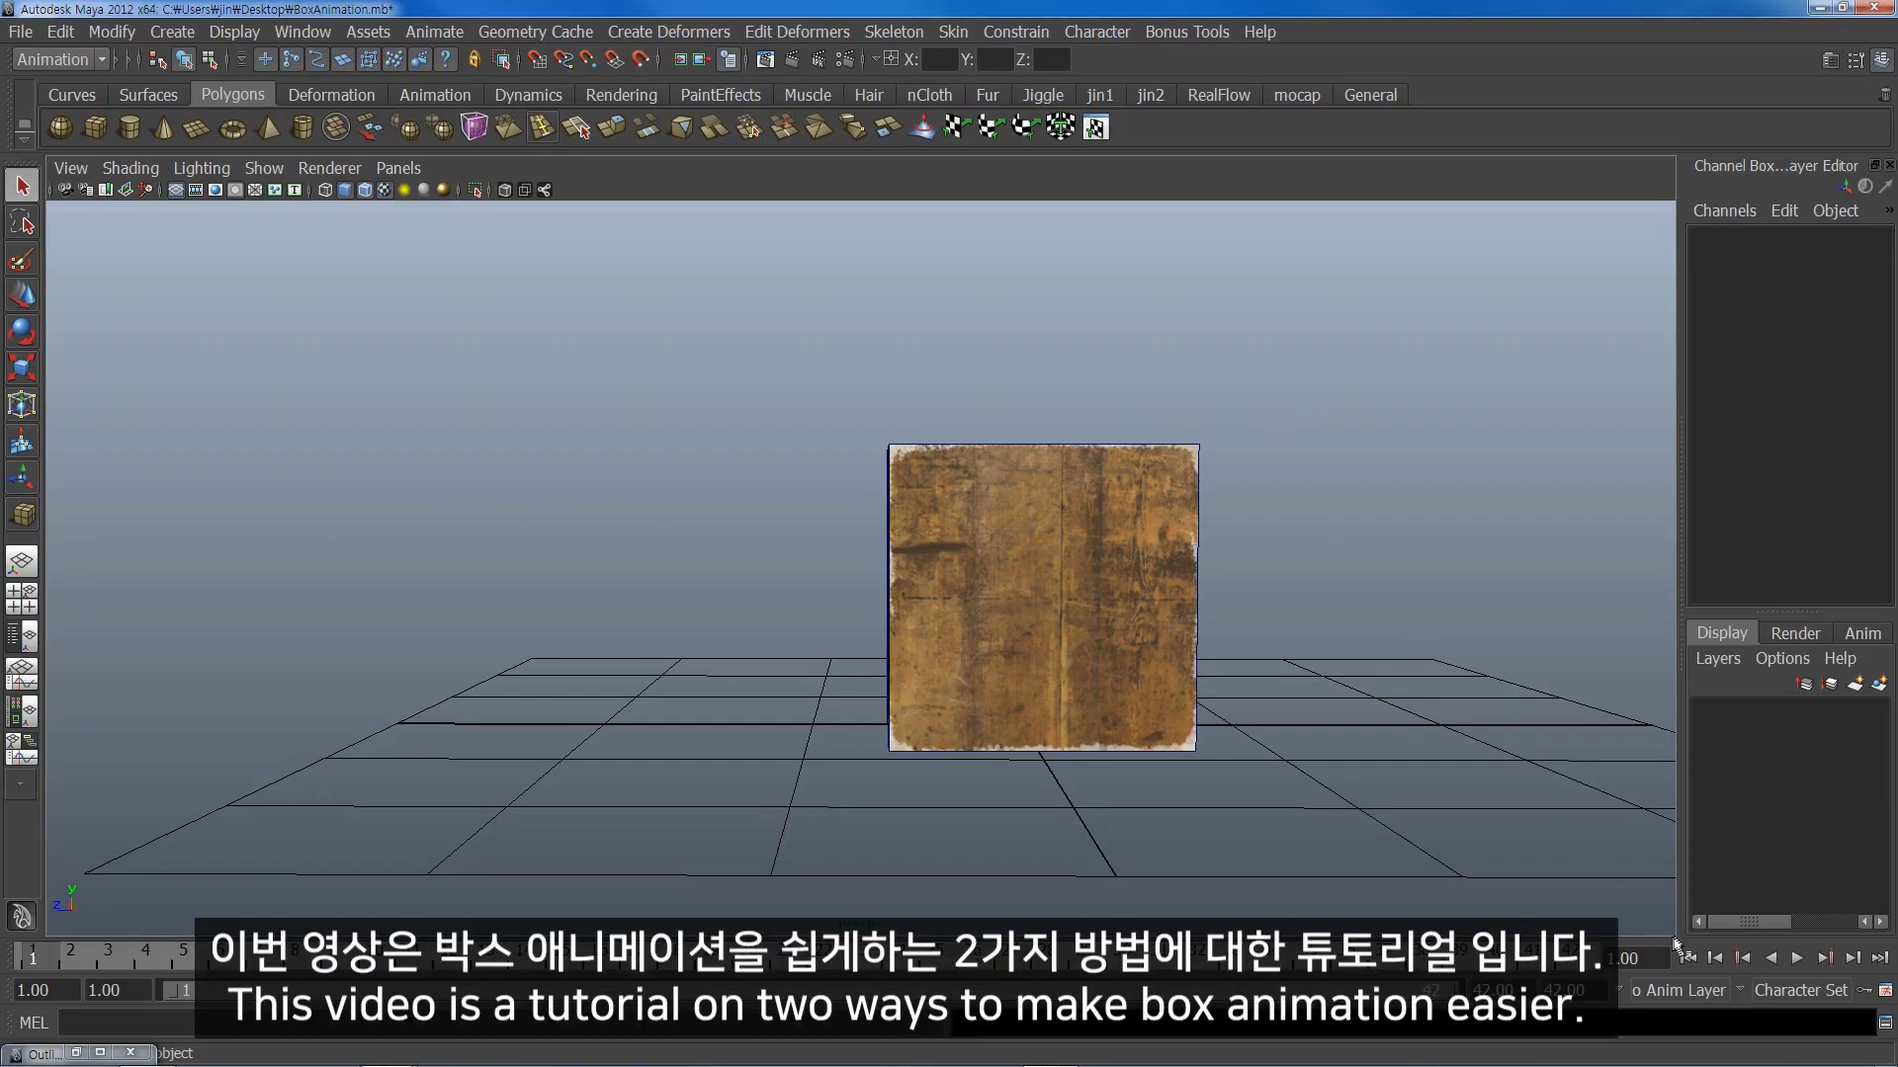
# - Play the existing box animation, then return it to the first frame
pyautogui.click(1785, 964)
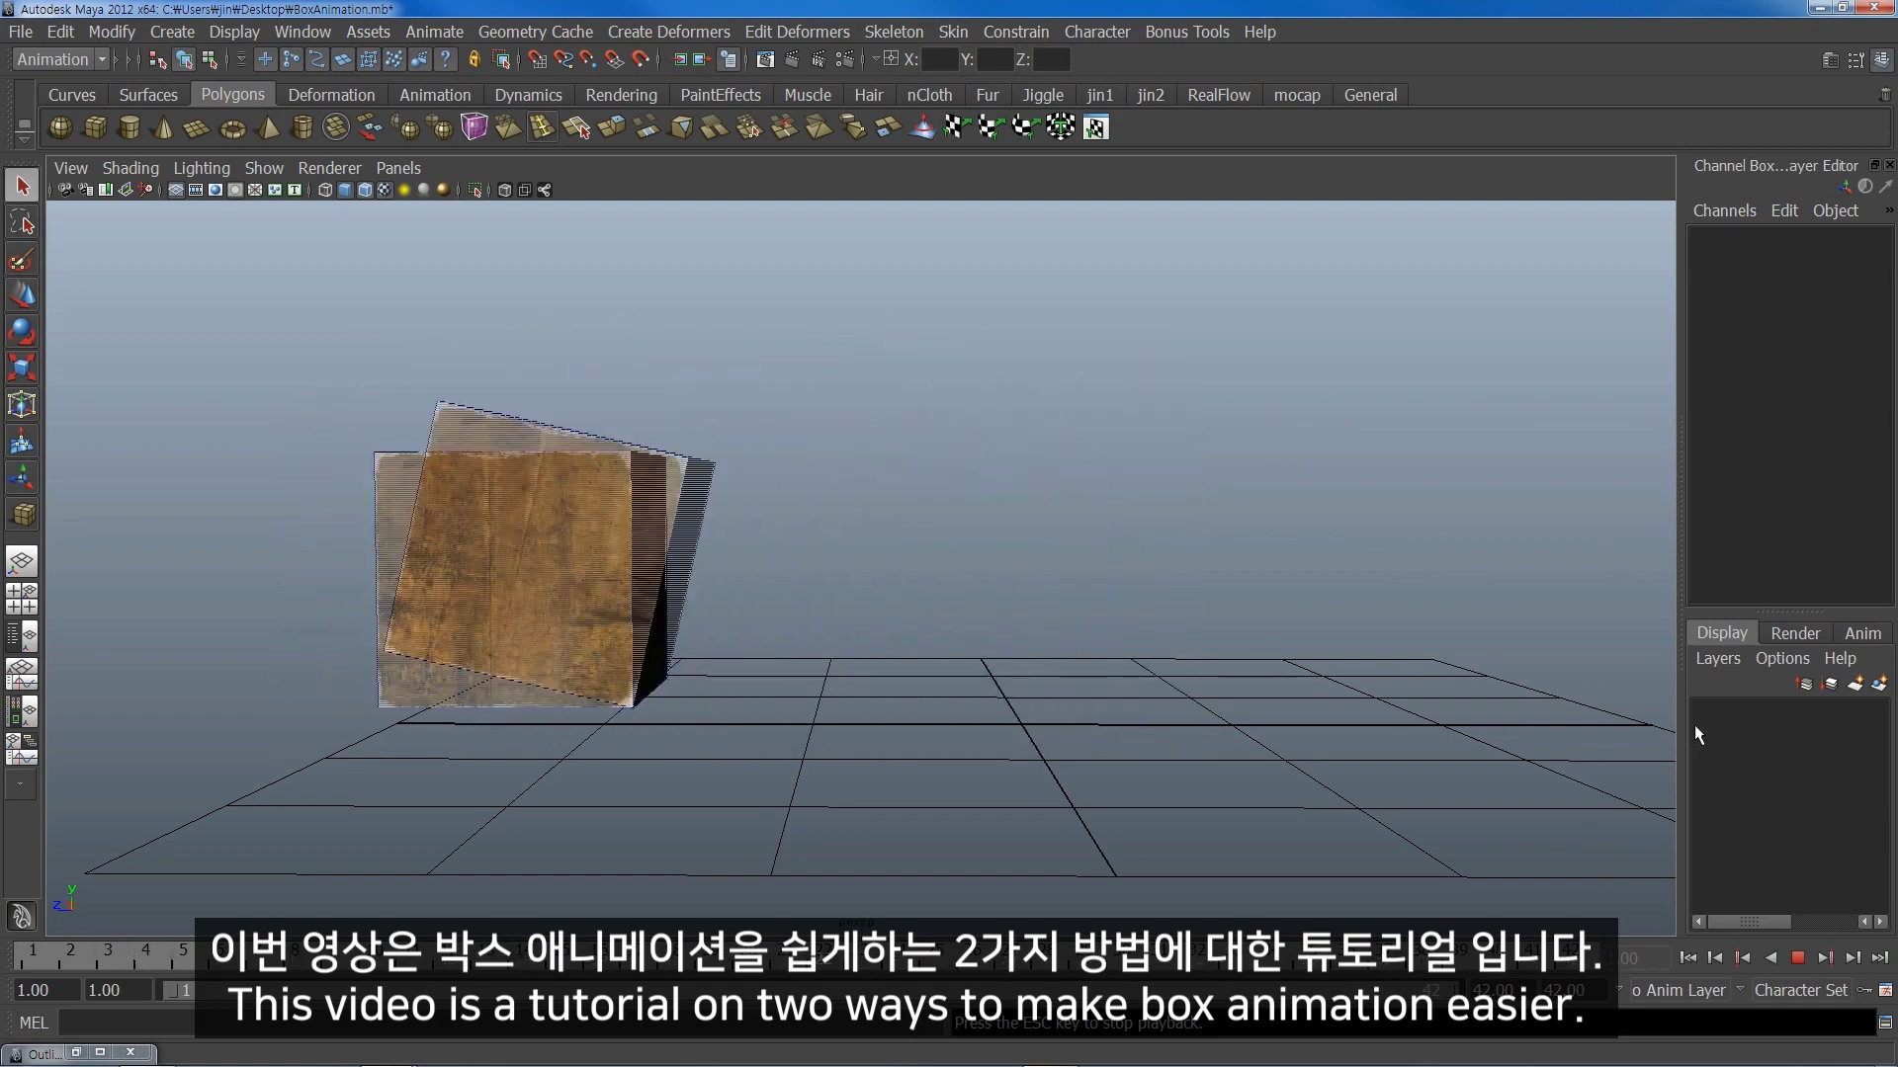
pyautogui.moveTo(1211, 654)
pyautogui.keyDown('alt'); pyautogui.mouseDown()
pyautogui.moveTo(1186, 655)
pyautogui.moveTo(1325, 656)
pyautogui.moveTo(1131, 663)
pyautogui.moveTo(1357, 655)
pyautogui.moveTo(1258, 648)
pyautogui.mouseUp(); pyautogui.keyUp('alt')
pyautogui.click(1797, 958)
pyautogui.click(1688, 957)
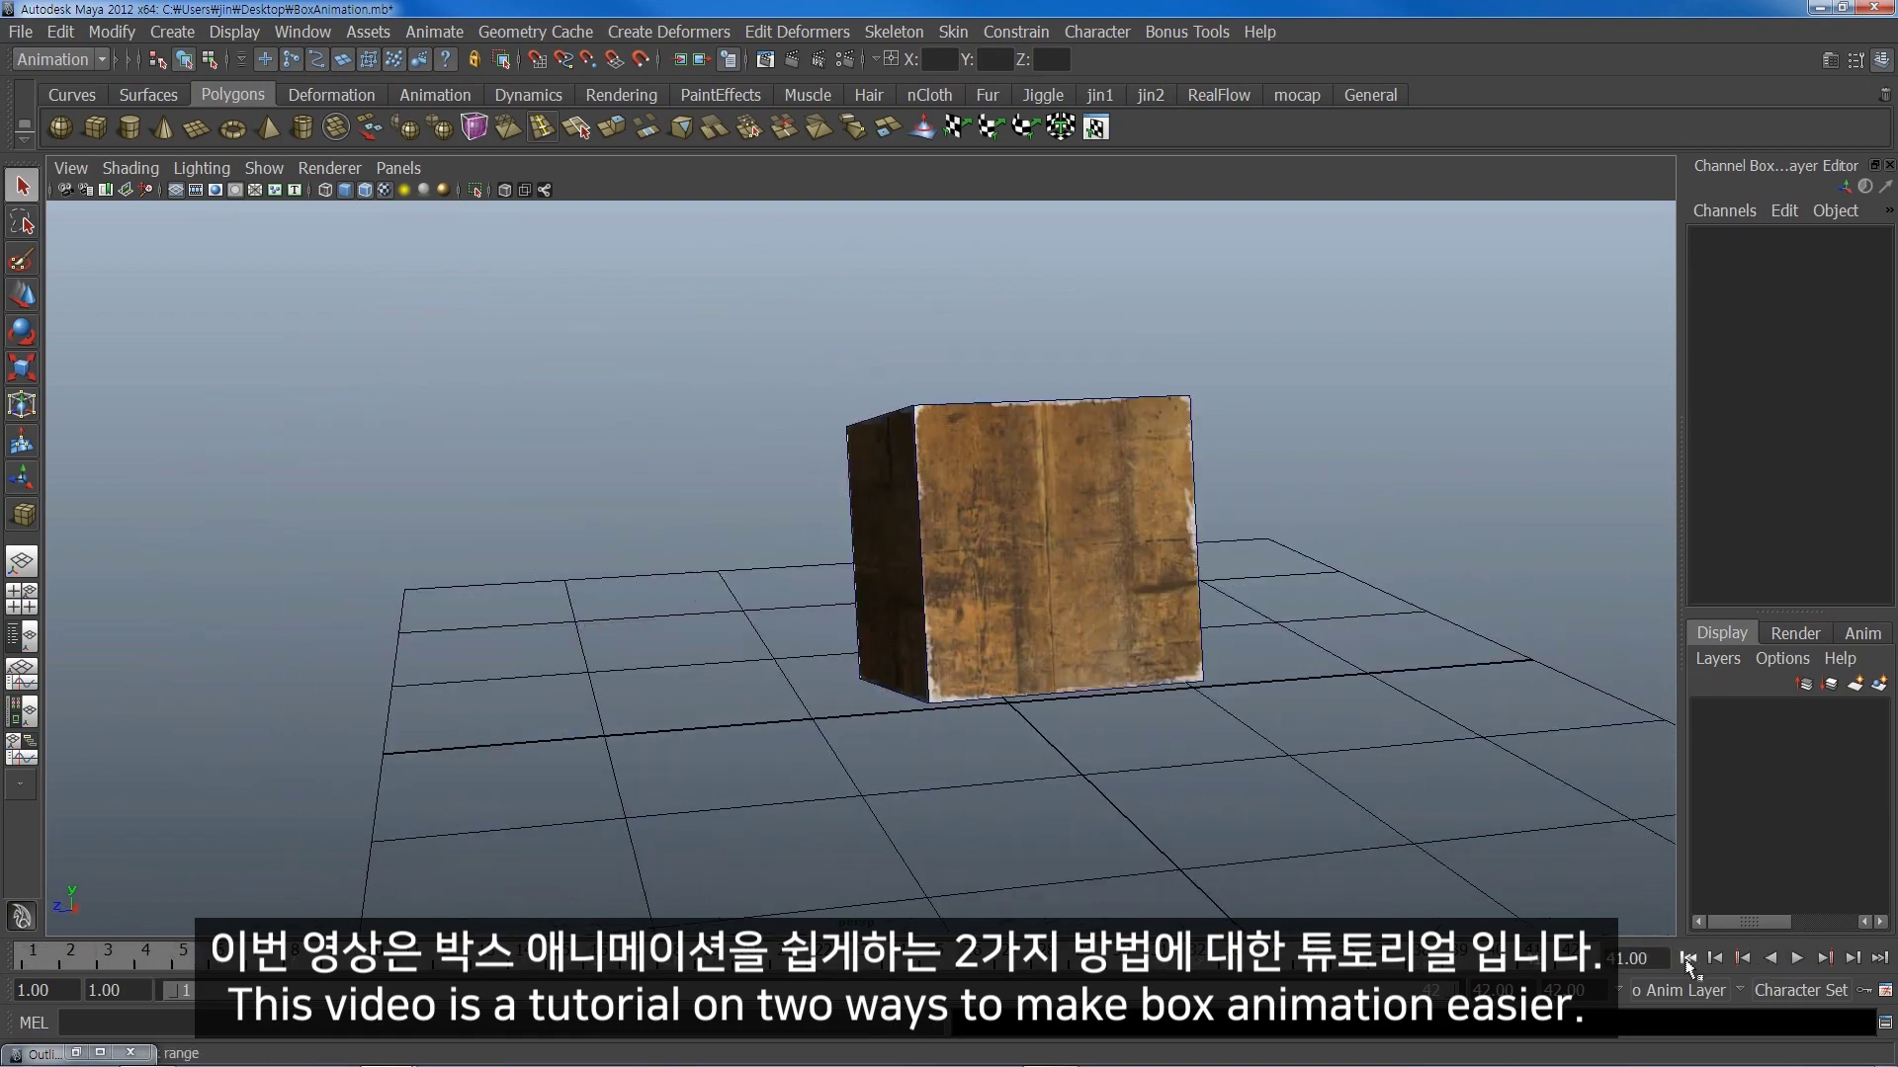
pyautogui.keyDown('alt'); pyautogui.moveTo(1136, 781); pyautogui.dragTo(1067, 722); pyautogui.keyUp('alt')
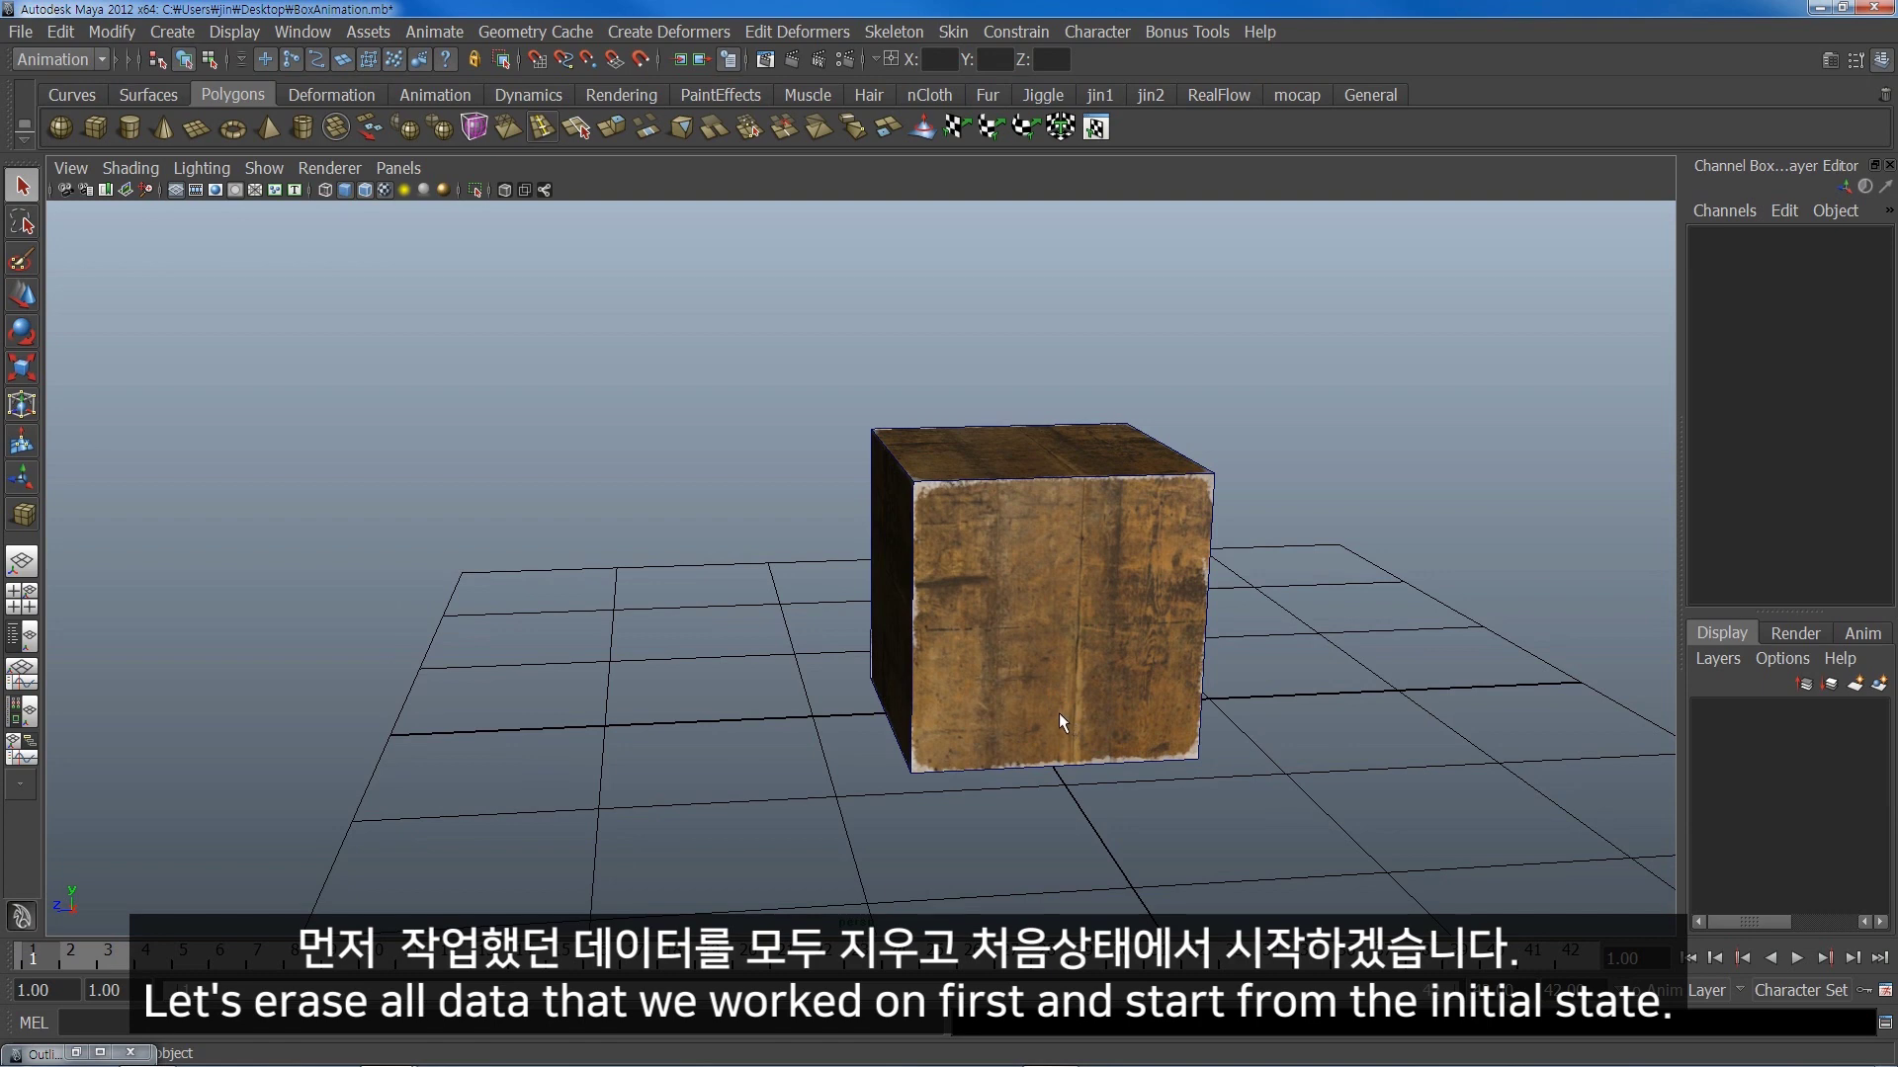
# - Unparent pCube1 from group6's nested groups to the top level
pyautogui.hotkey('shift', 'o')
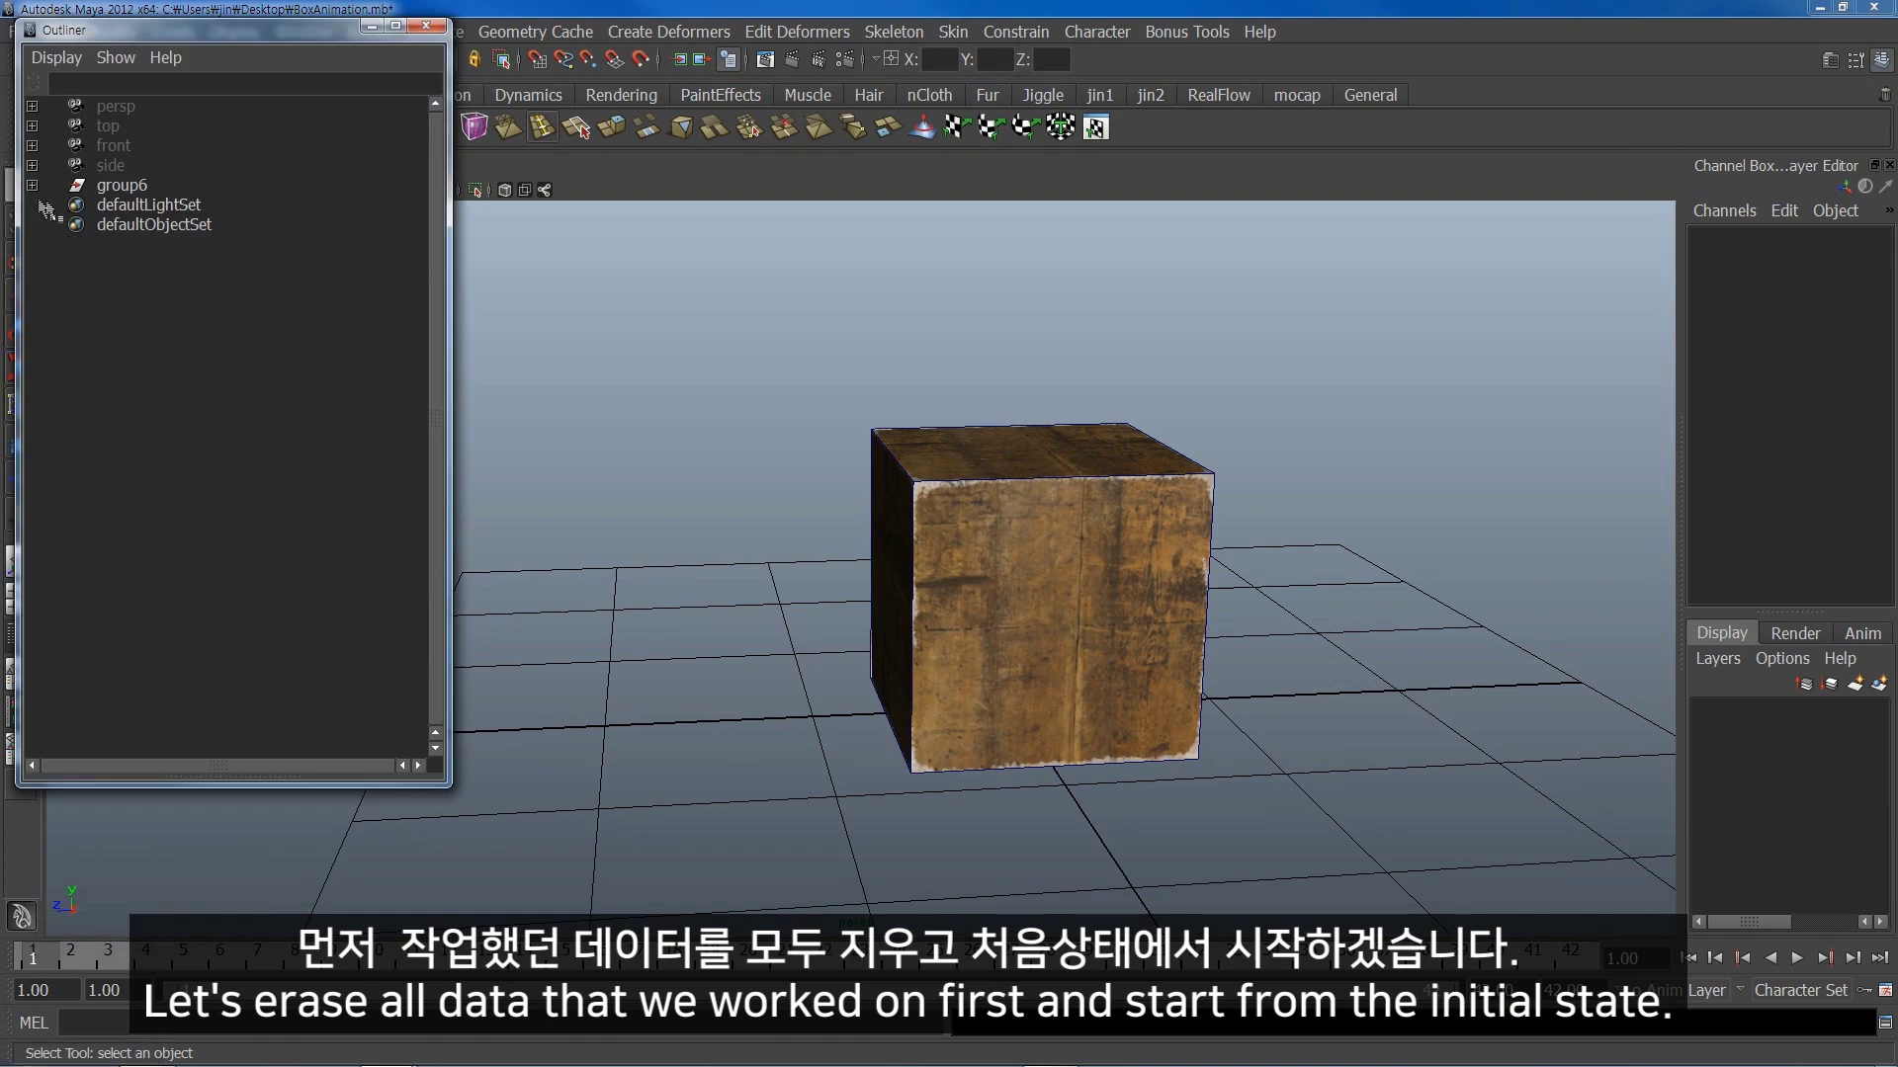
pyautogui.keyDown('shift'); pyautogui.click(31, 185); pyautogui.keyUp('shift')
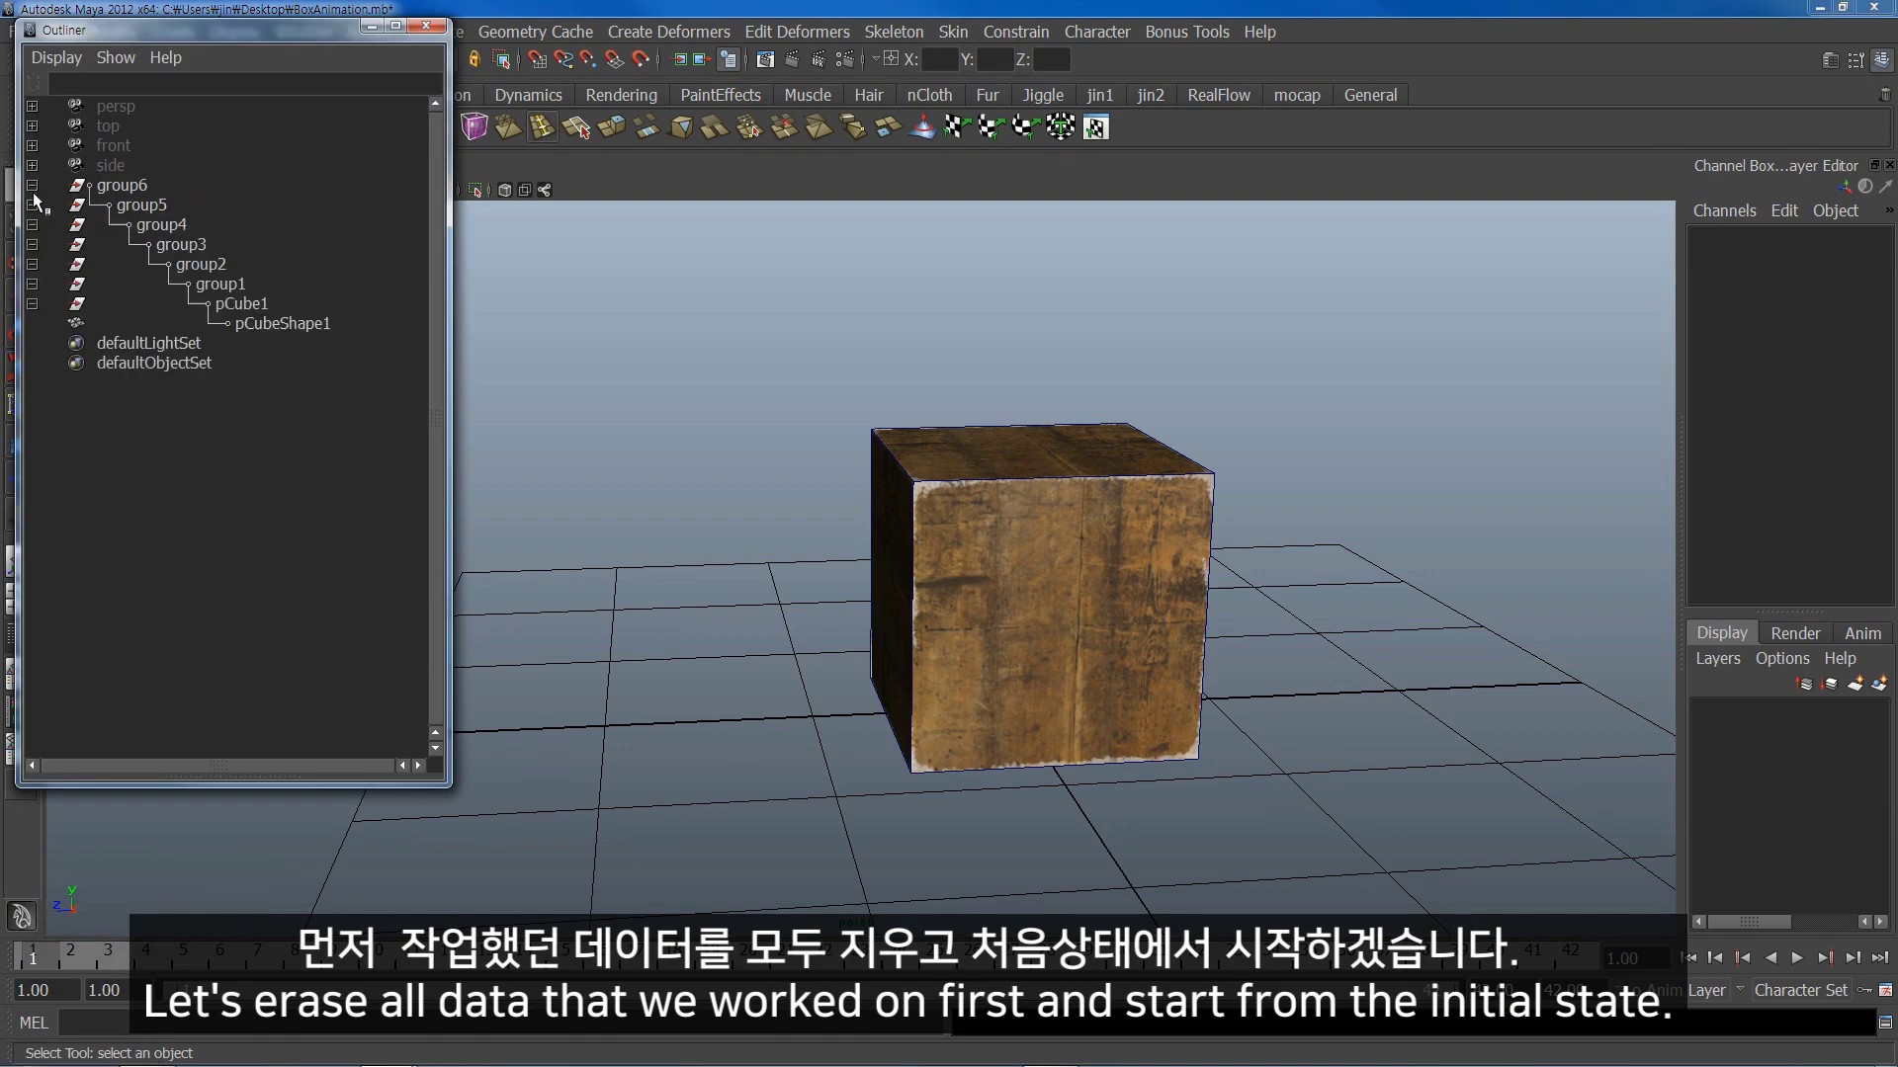
pyautogui.click(296, 324)
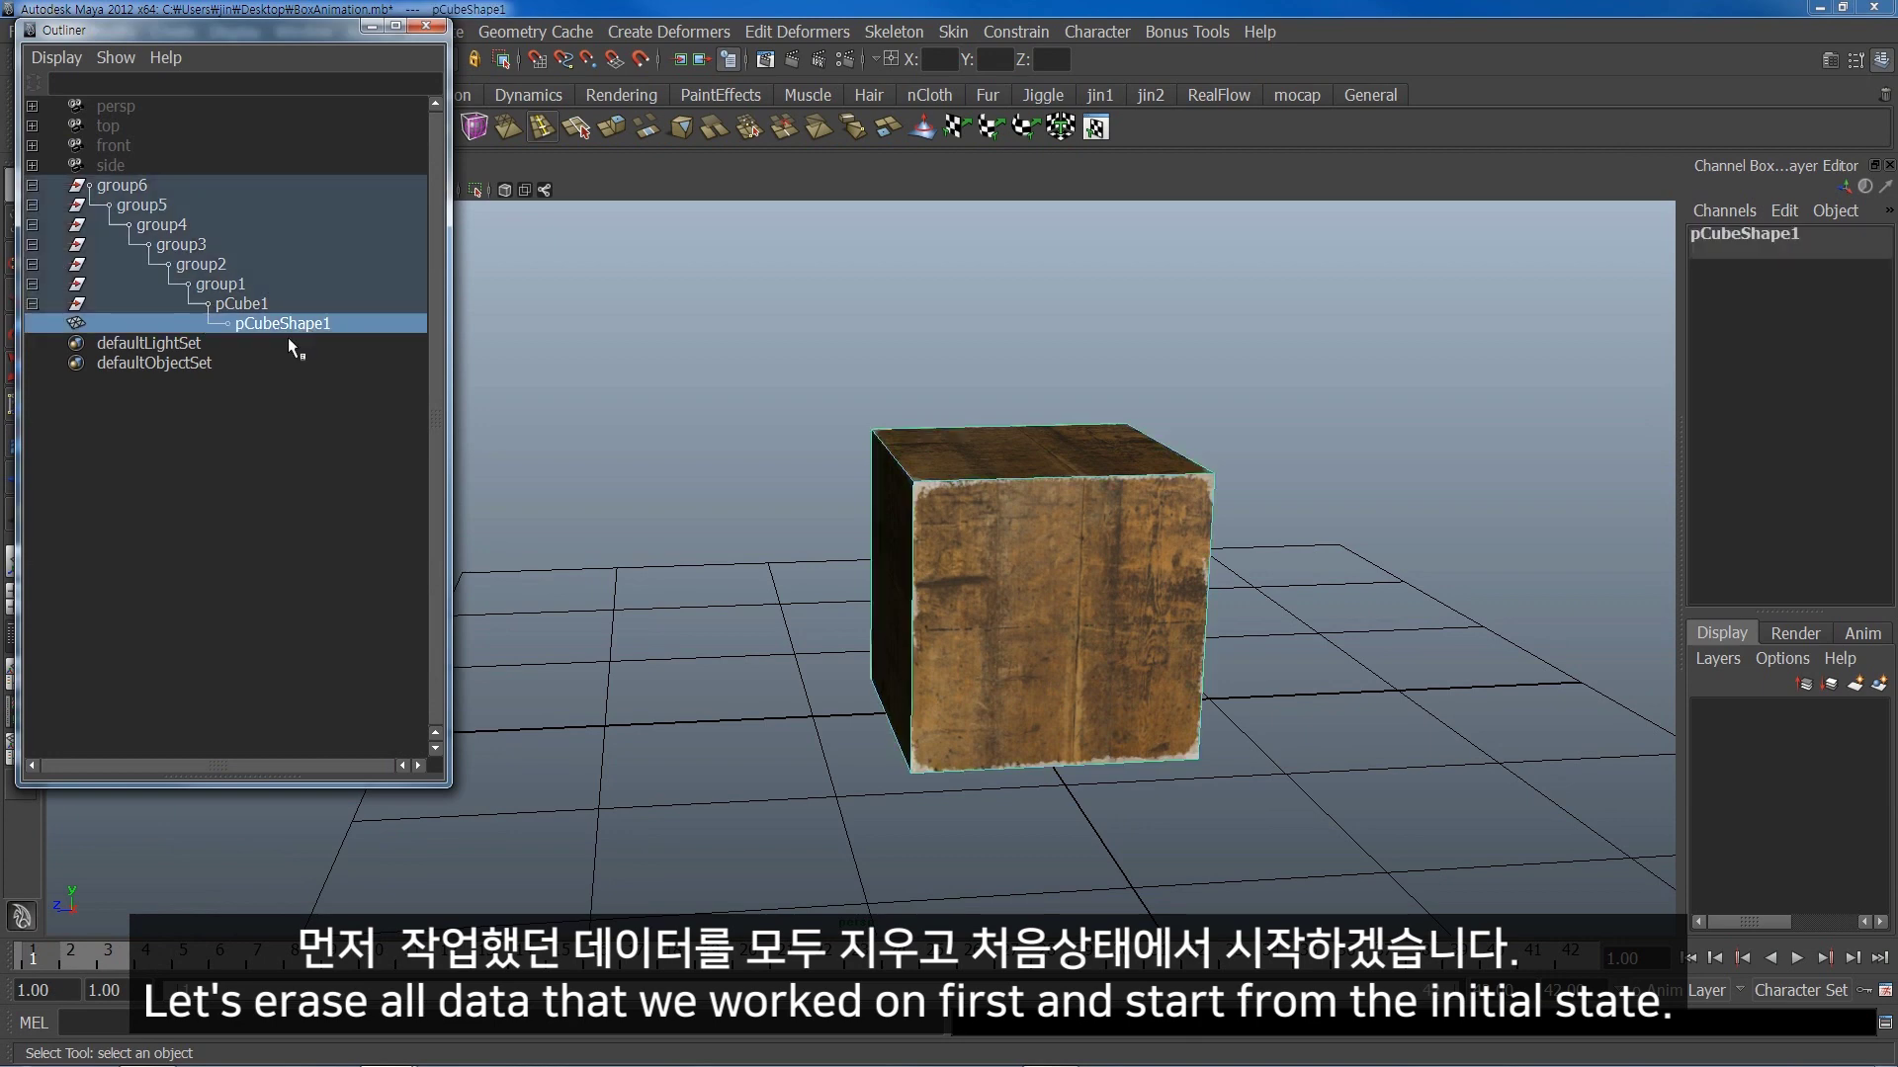
pyautogui.hotkey('shift', 'p')
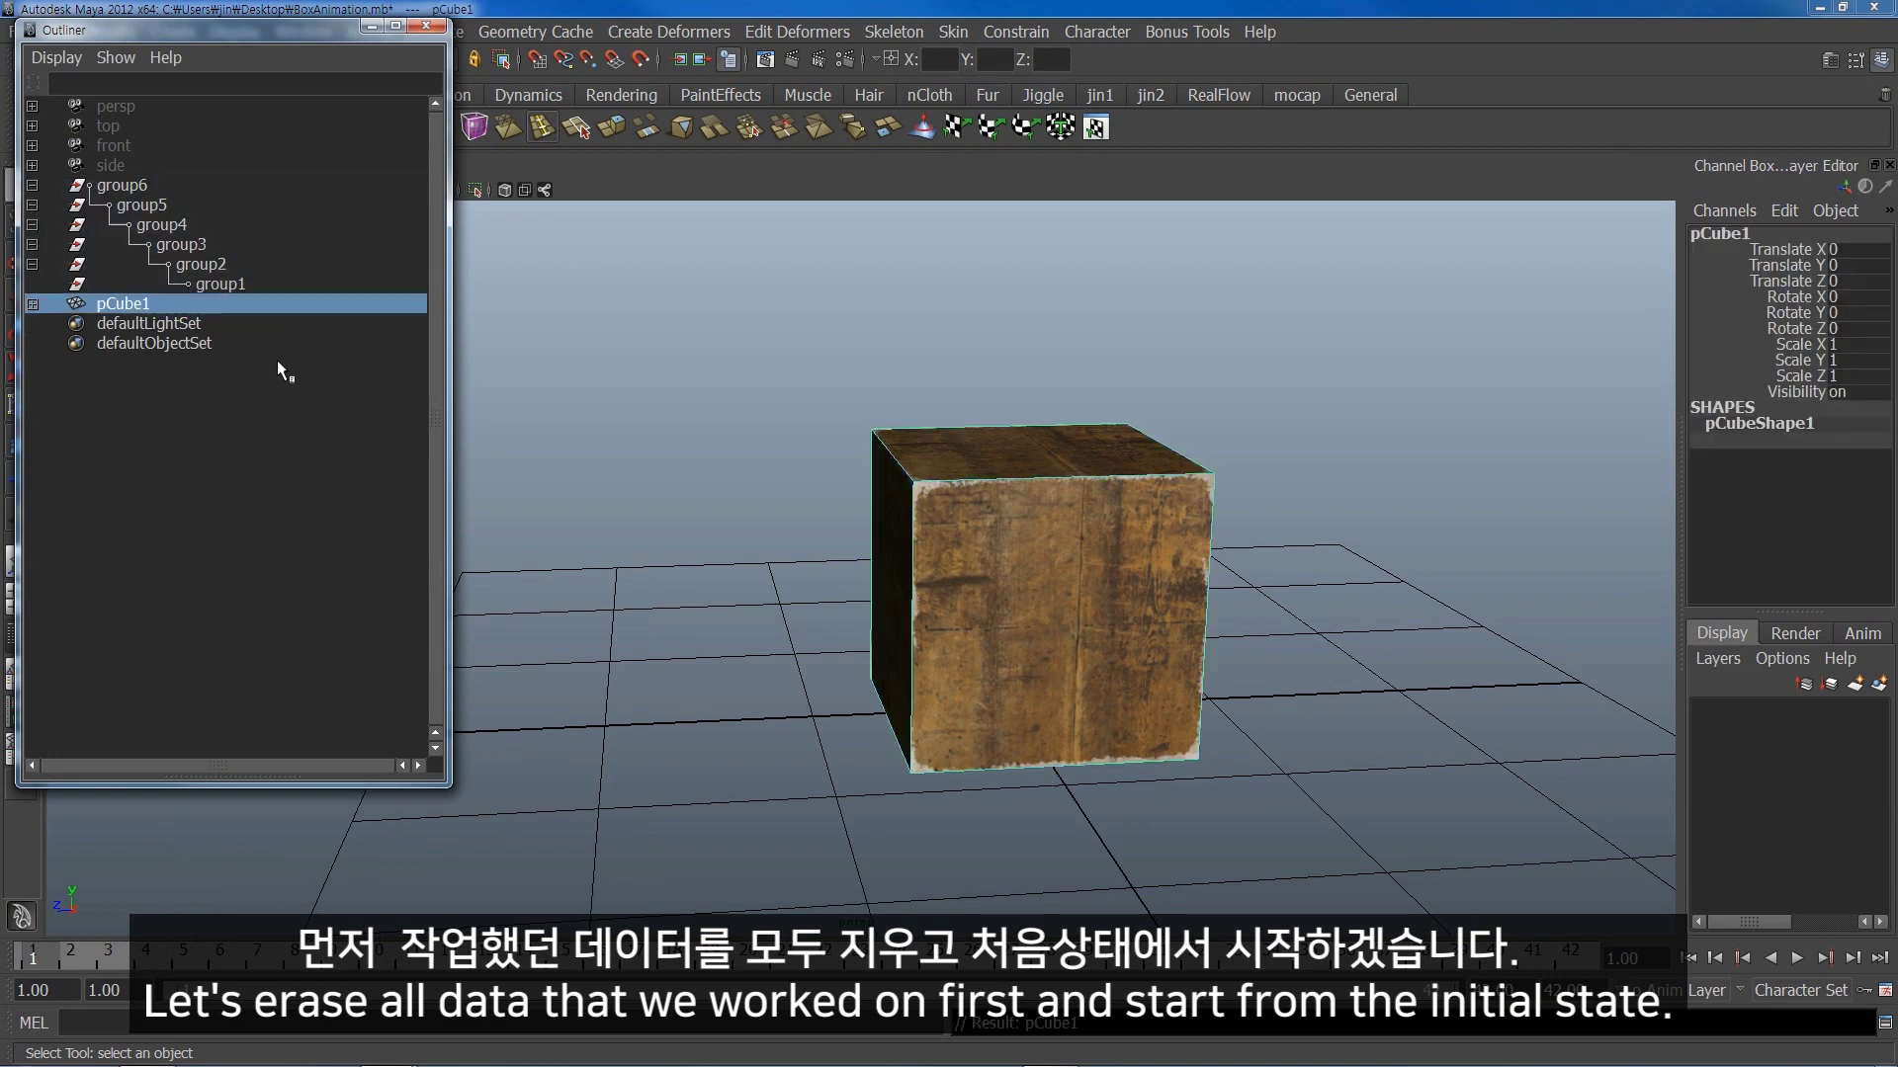
pyautogui.click(274, 420)
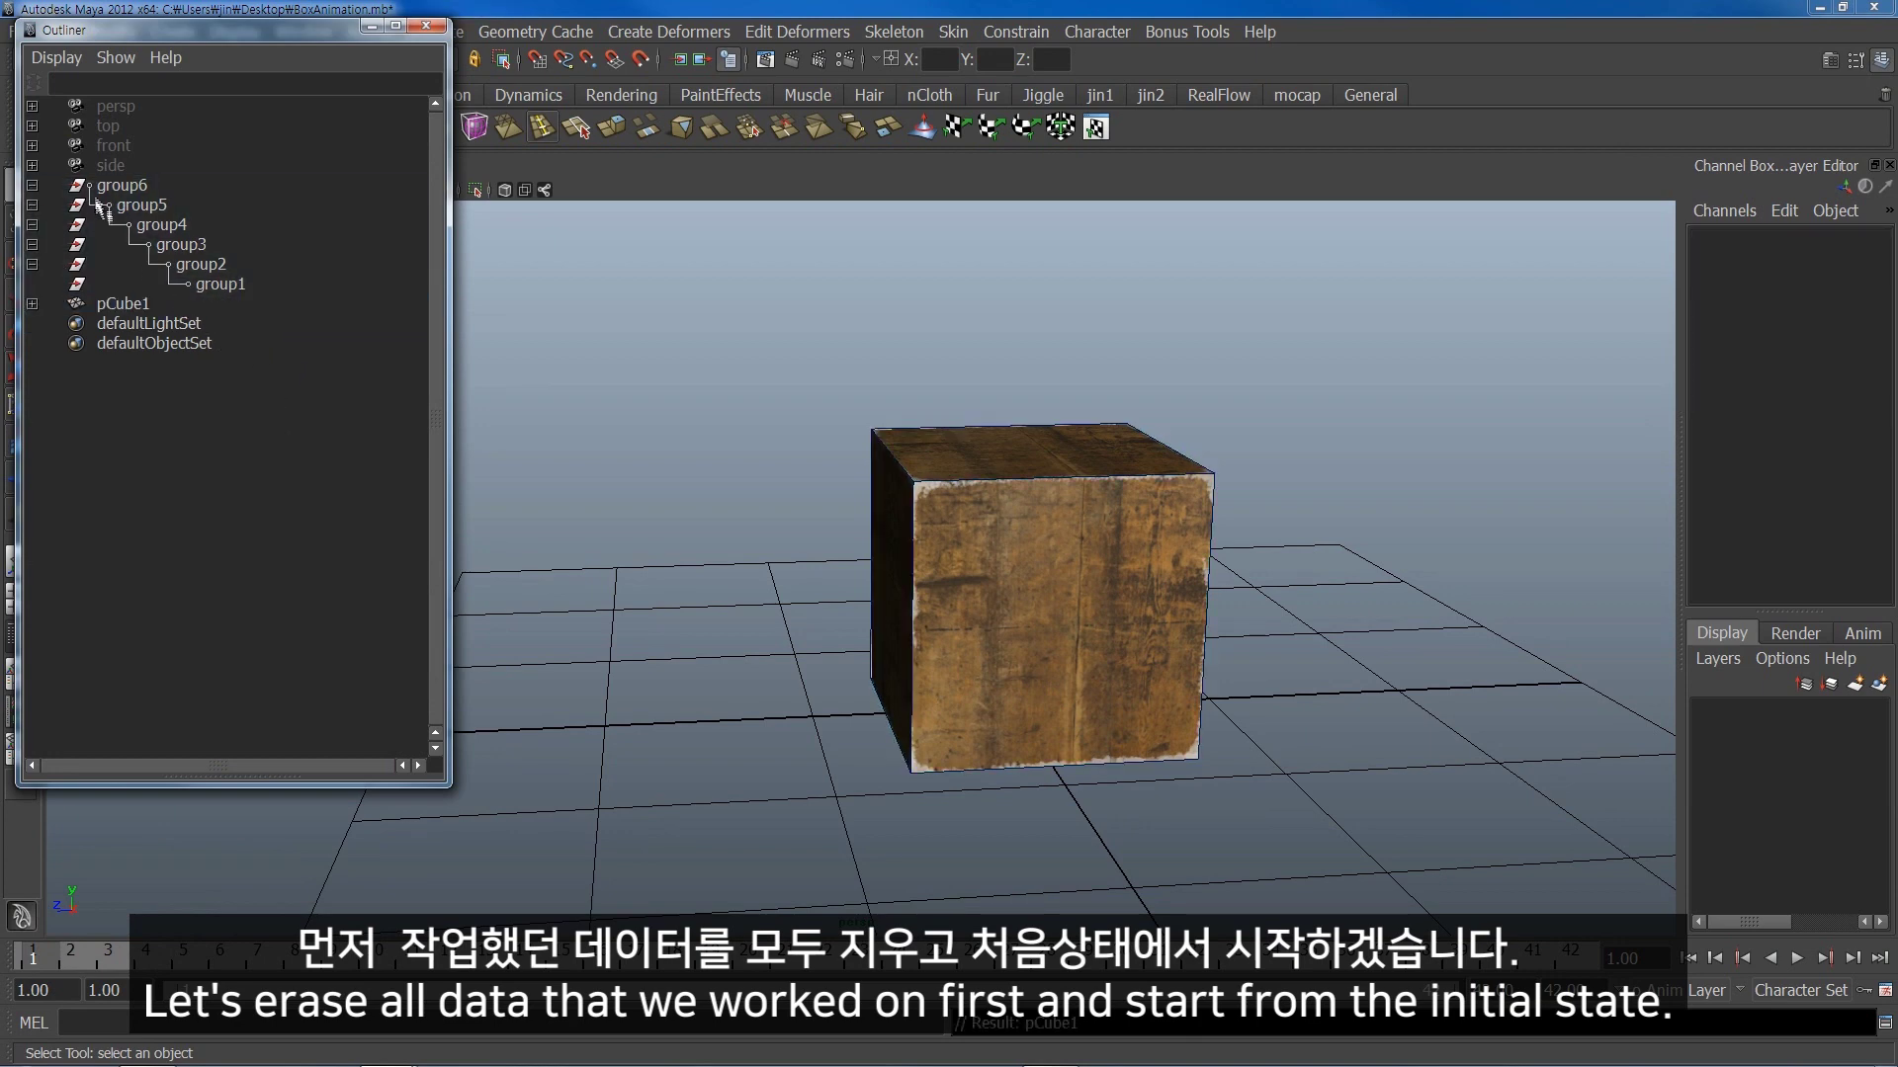
# - Delete the empty group6 hierarchy, reselect pCube1 and minimize the Outliner
pyautogui.click(33, 185)
pyautogui.click(119, 186)
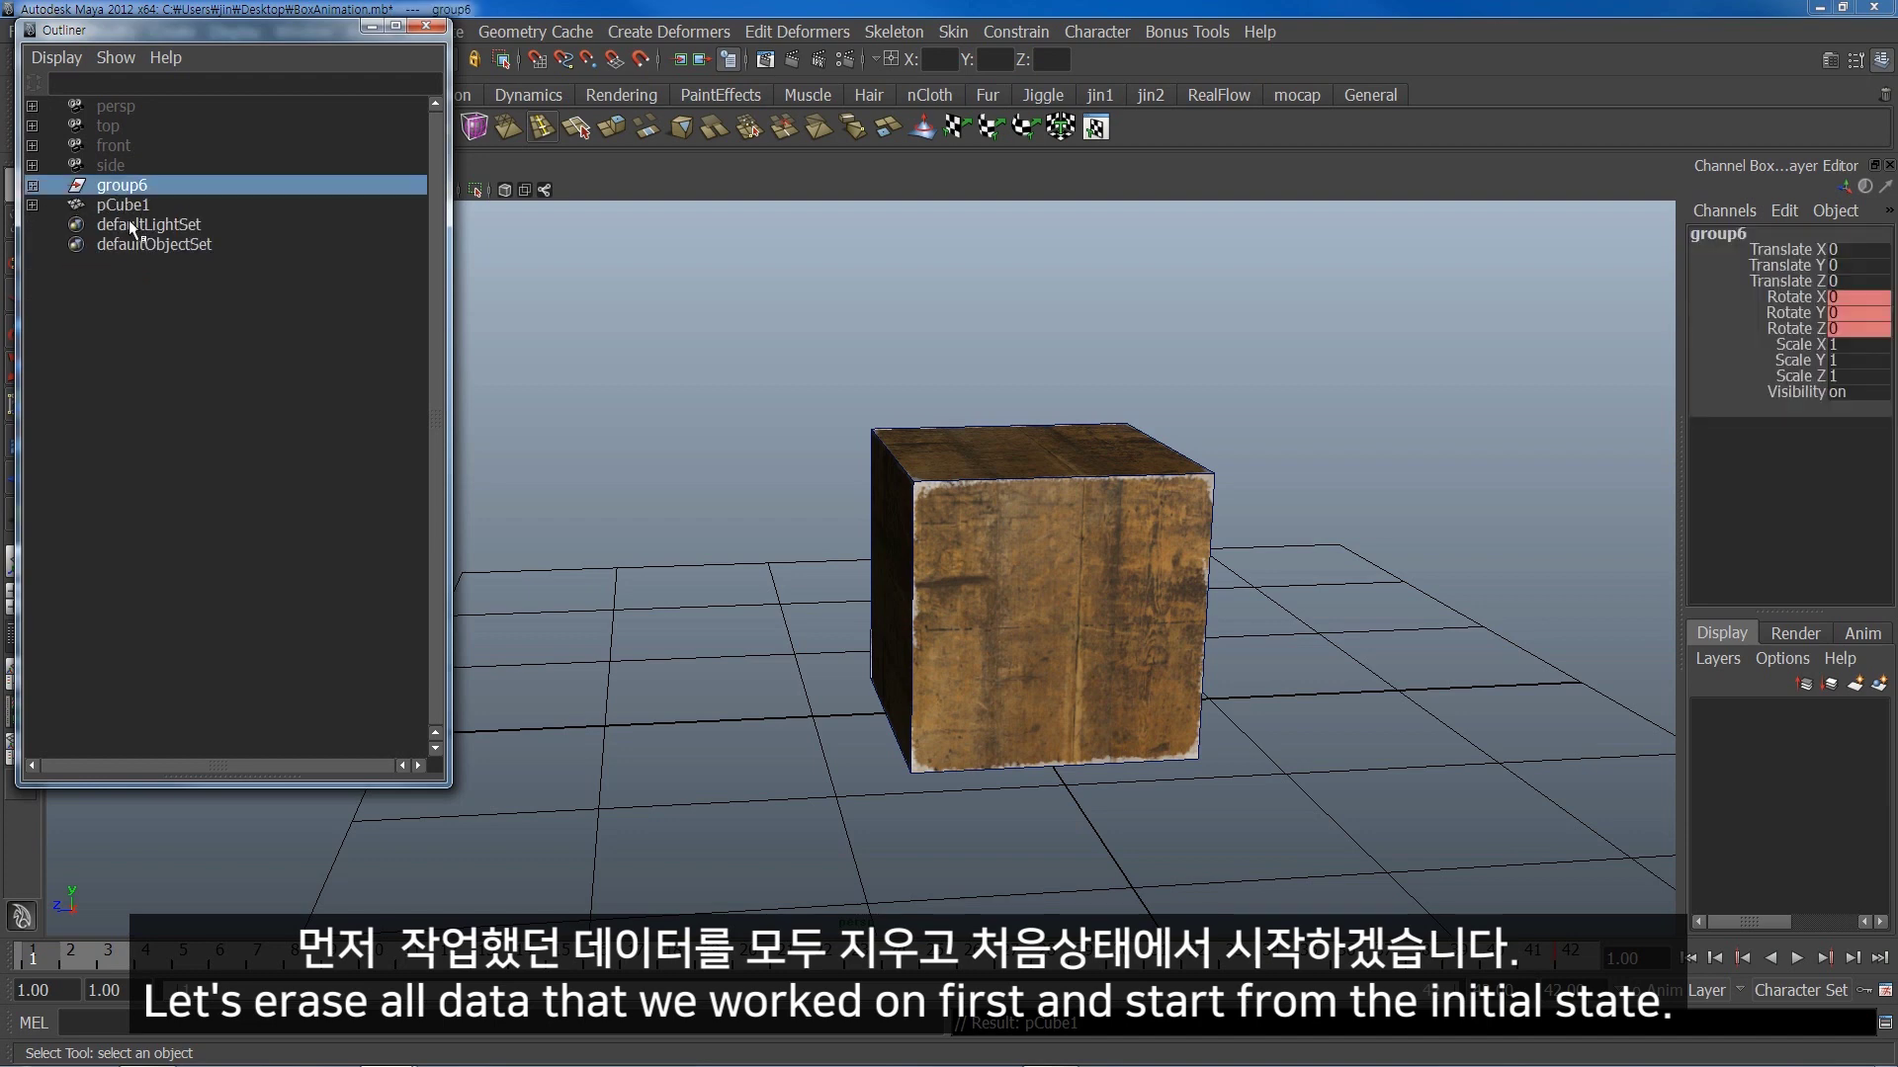
pyautogui.press('Delete')
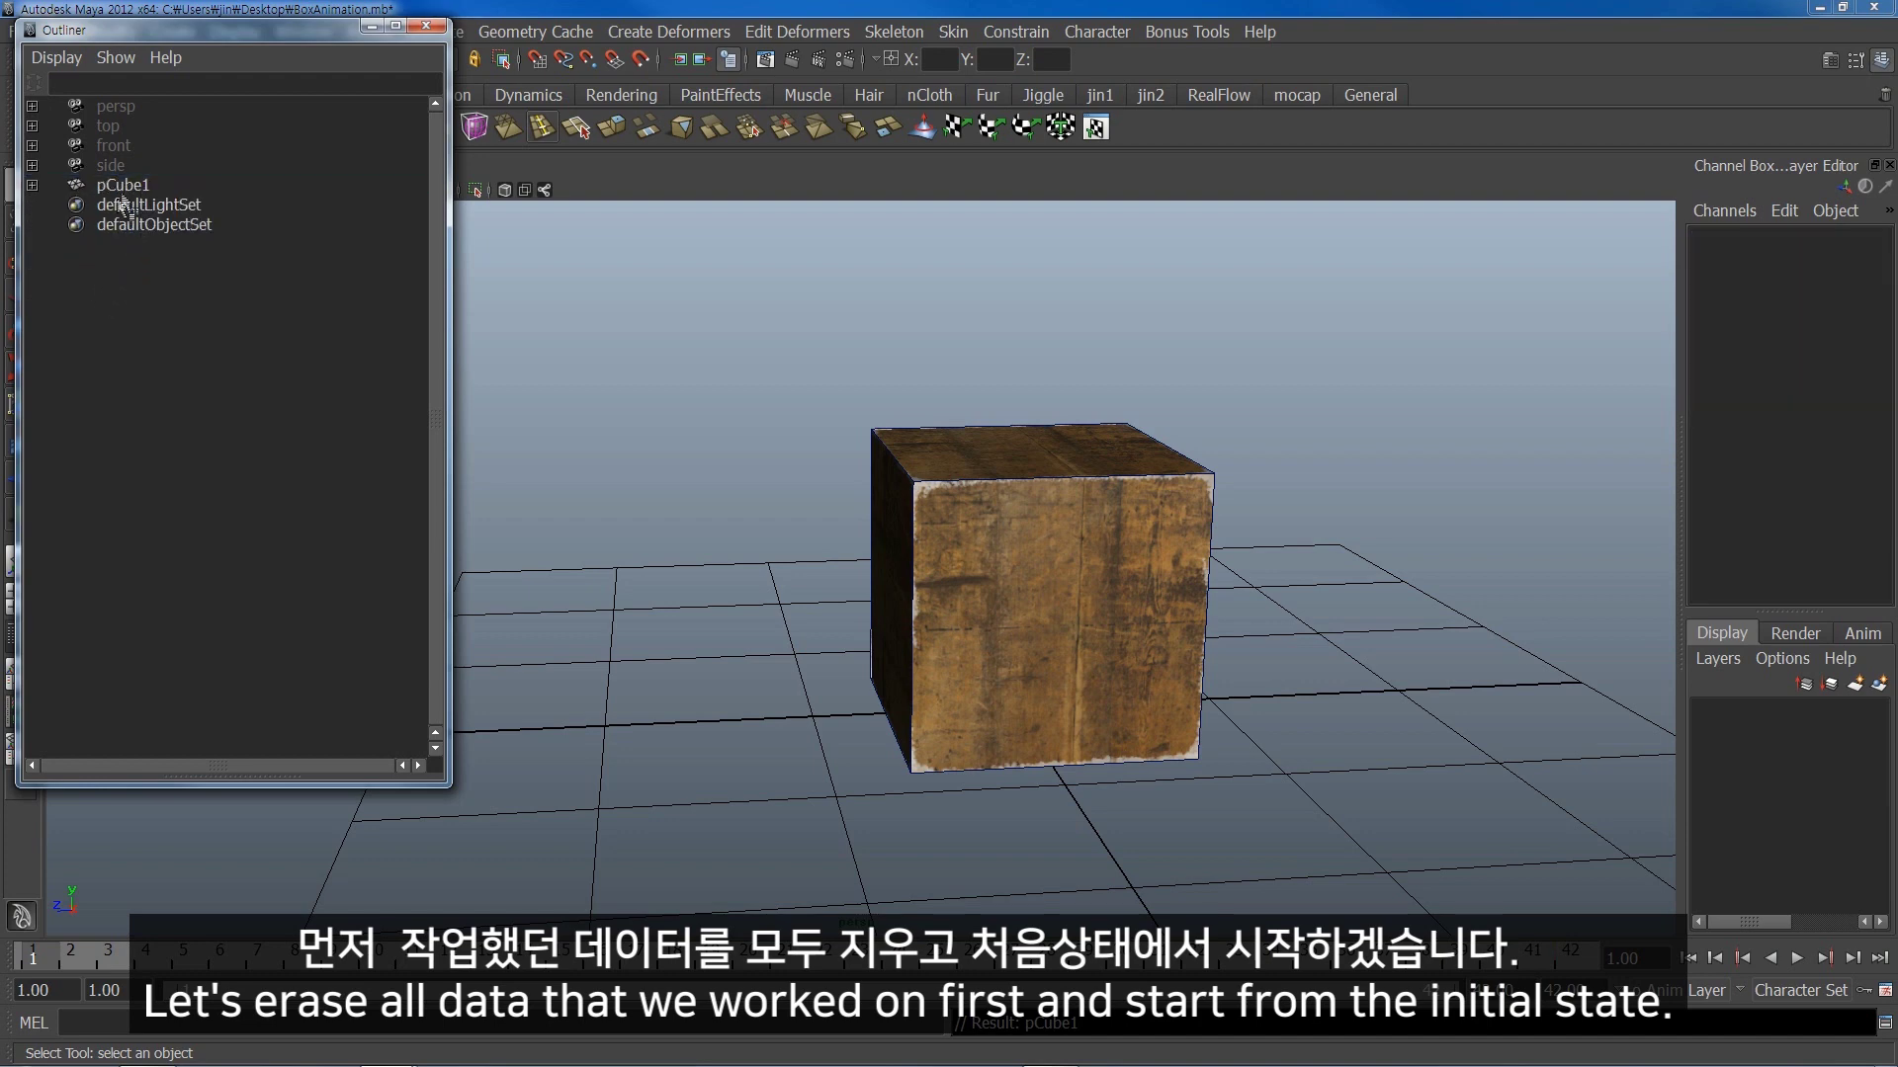
pyautogui.click(119, 187)
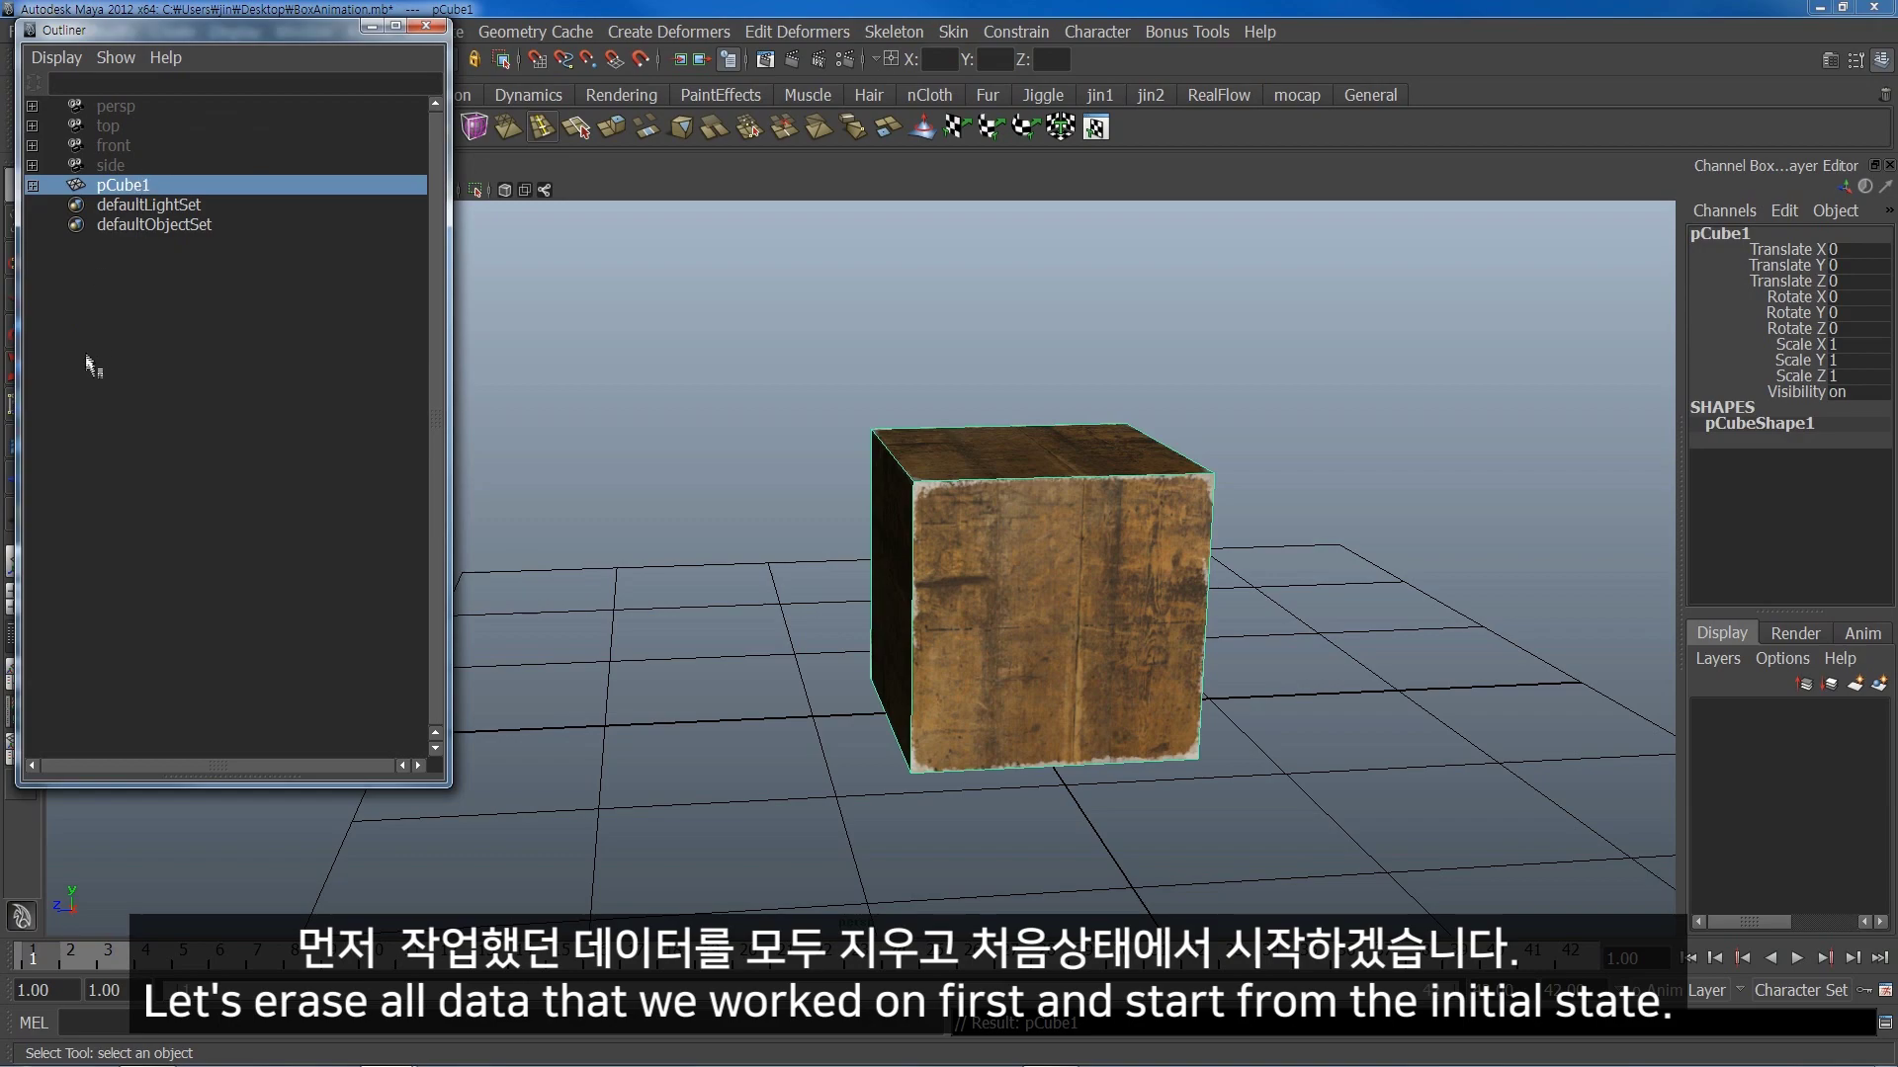
pyautogui.click(372, 25)
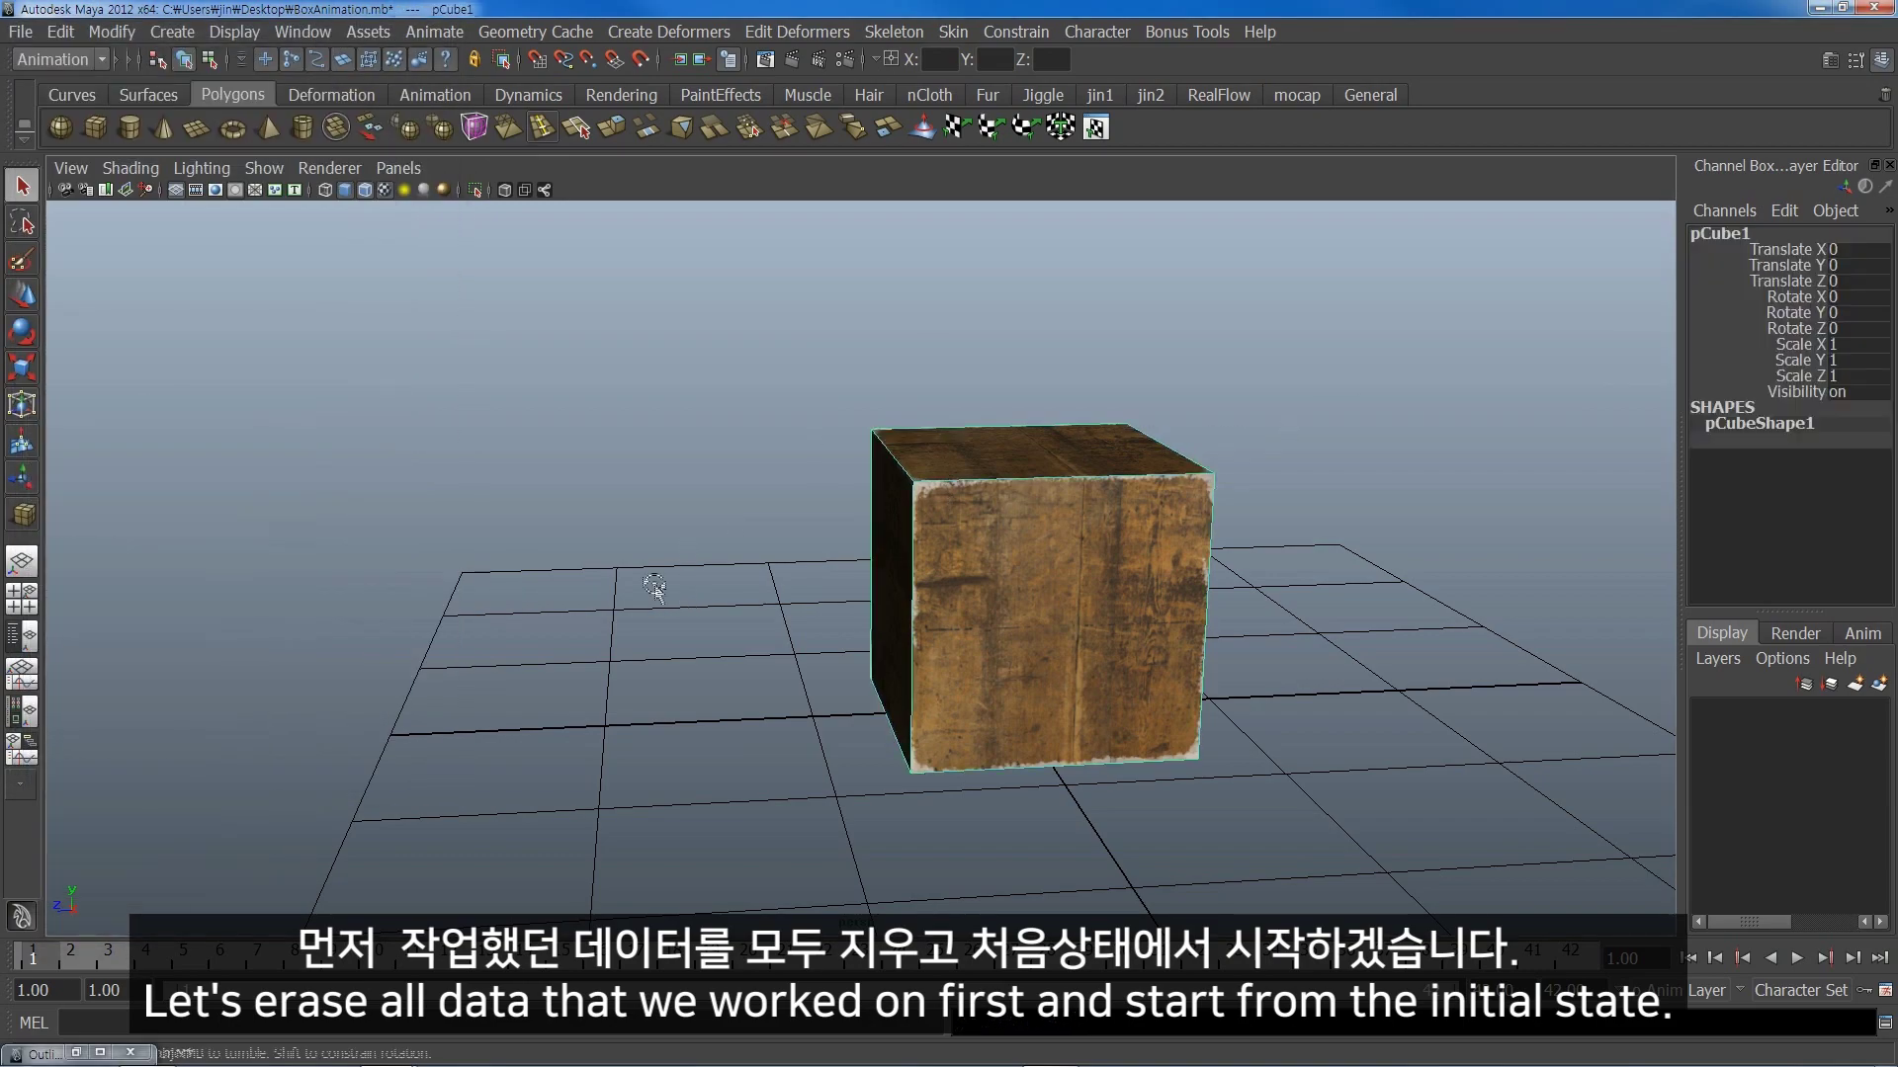
pyautogui.press('w')
pyautogui.moveTo(657, 597)
pyautogui.keyDown('alt'); pyautogui.mouseDown()
pyautogui.moveTo(741, 511)
pyautogui.moveTo(838, 560)
pyautogui.moveTo(722, 561)
pyautogui.moveTo(846, 550)
pyautogui.moveTo(774, 562)
pyautogui.mouseUp(); pyautogui.keyUp('alt')
pyautogui.moveTo(774, 562)
pyautogui.keyDown('alt'); pyautogui.mouseDown(button='middle')
pyautogui.moveTo(793, 550)
pyautogui.moveTo(780, 539)
pyautogui.mouseUp(button='middle'); pyautogui.keyUp('alt')
# - Group pCube1 into a new group1
pyautogui.press('q')
pyautogui.keyDown('alt'); pyautogui.moveTo(786, 568); pyautogui.dragTo(776, 558); pyautogui.keyUp('alt')
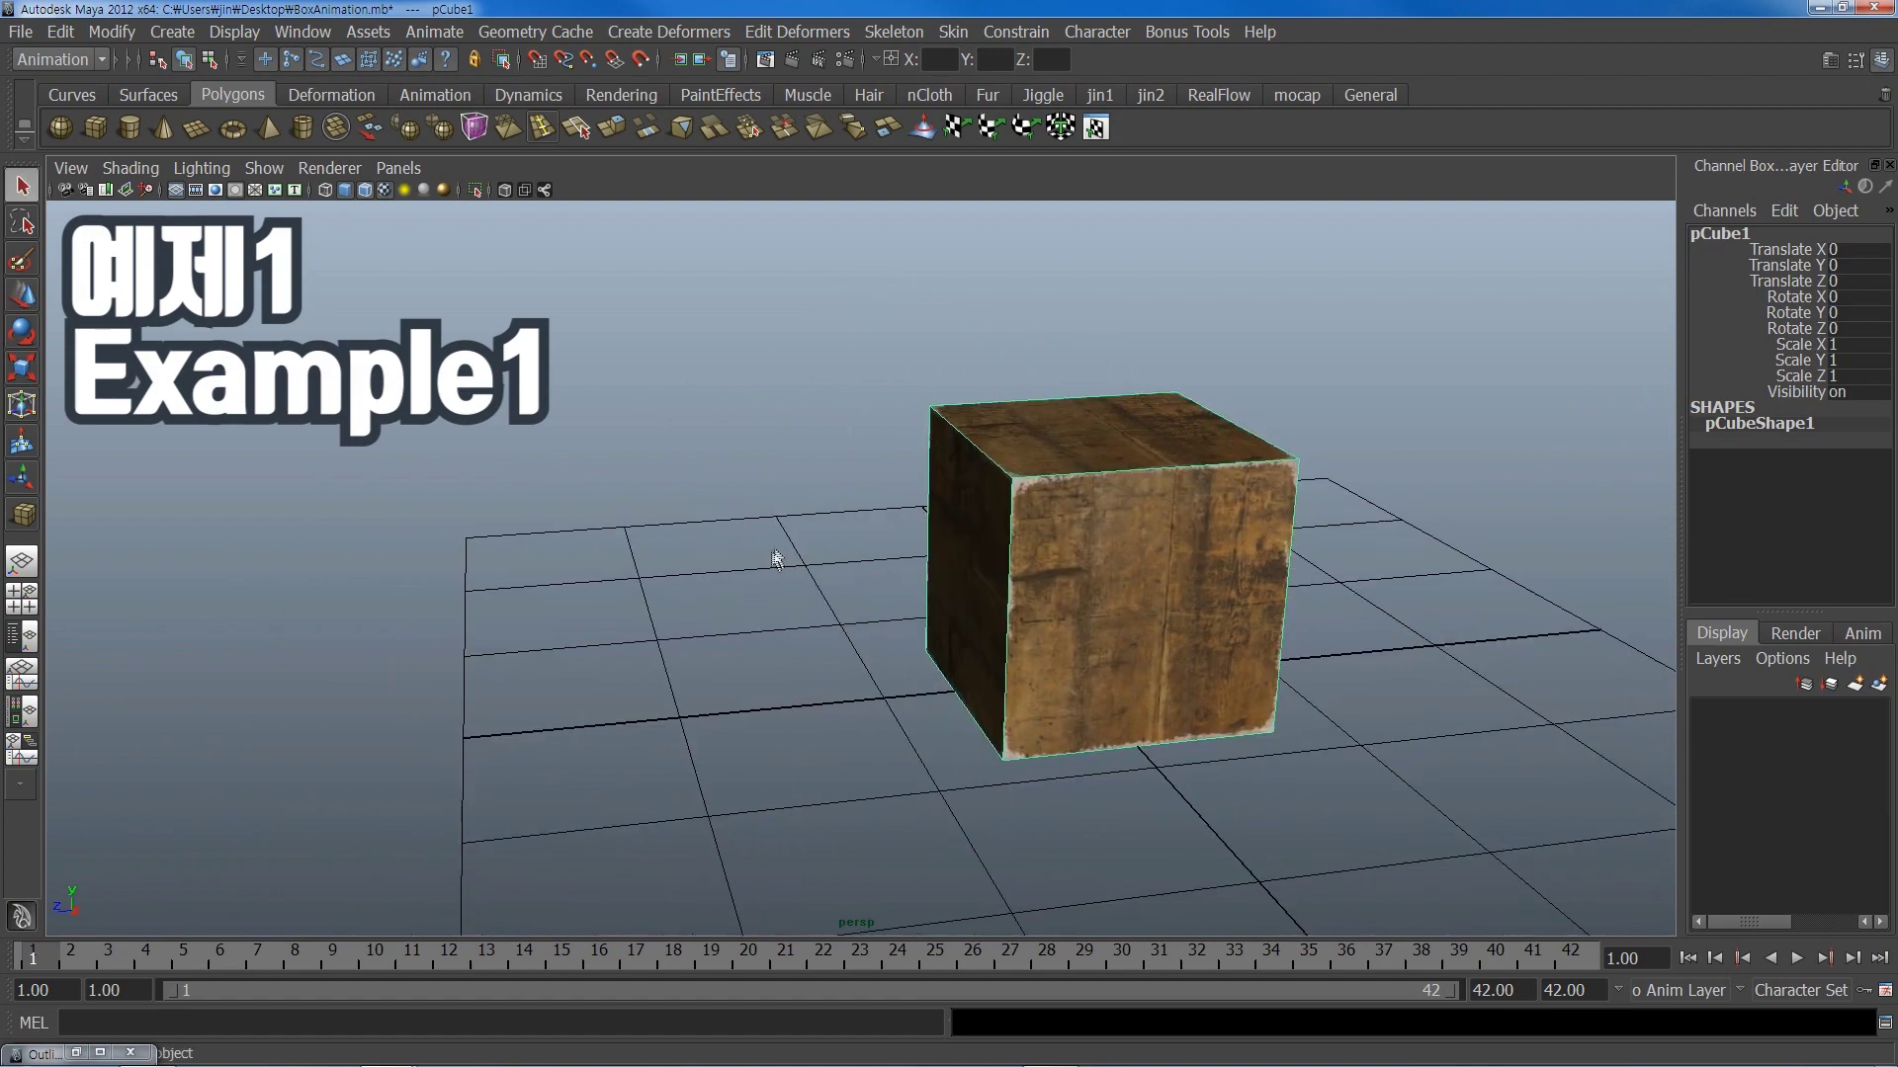
pyautogui.keyDown('alt'); pyautogui.moveTo(1235, 570); pyautogui.dragTo(1197, 575); pyautogui.keyUp('alt')
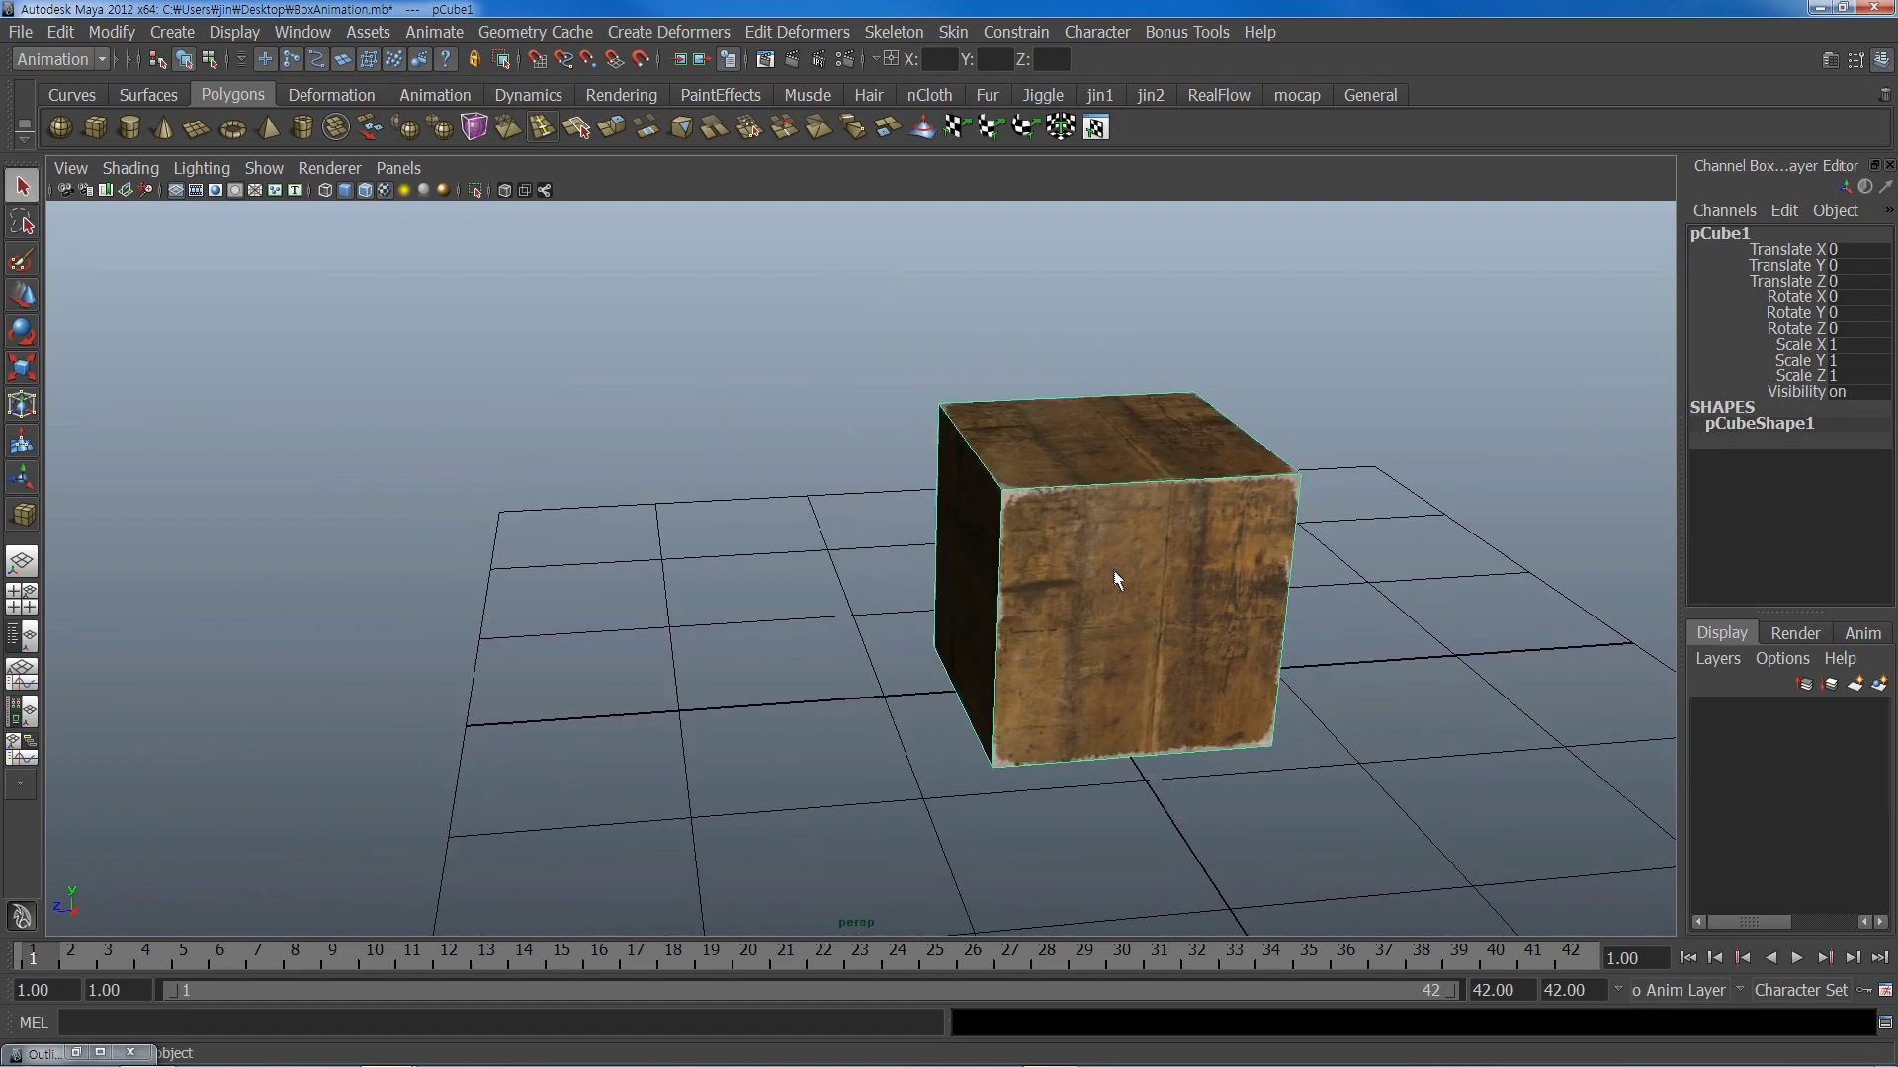
pyautogui.hotkey('shift', 'o')
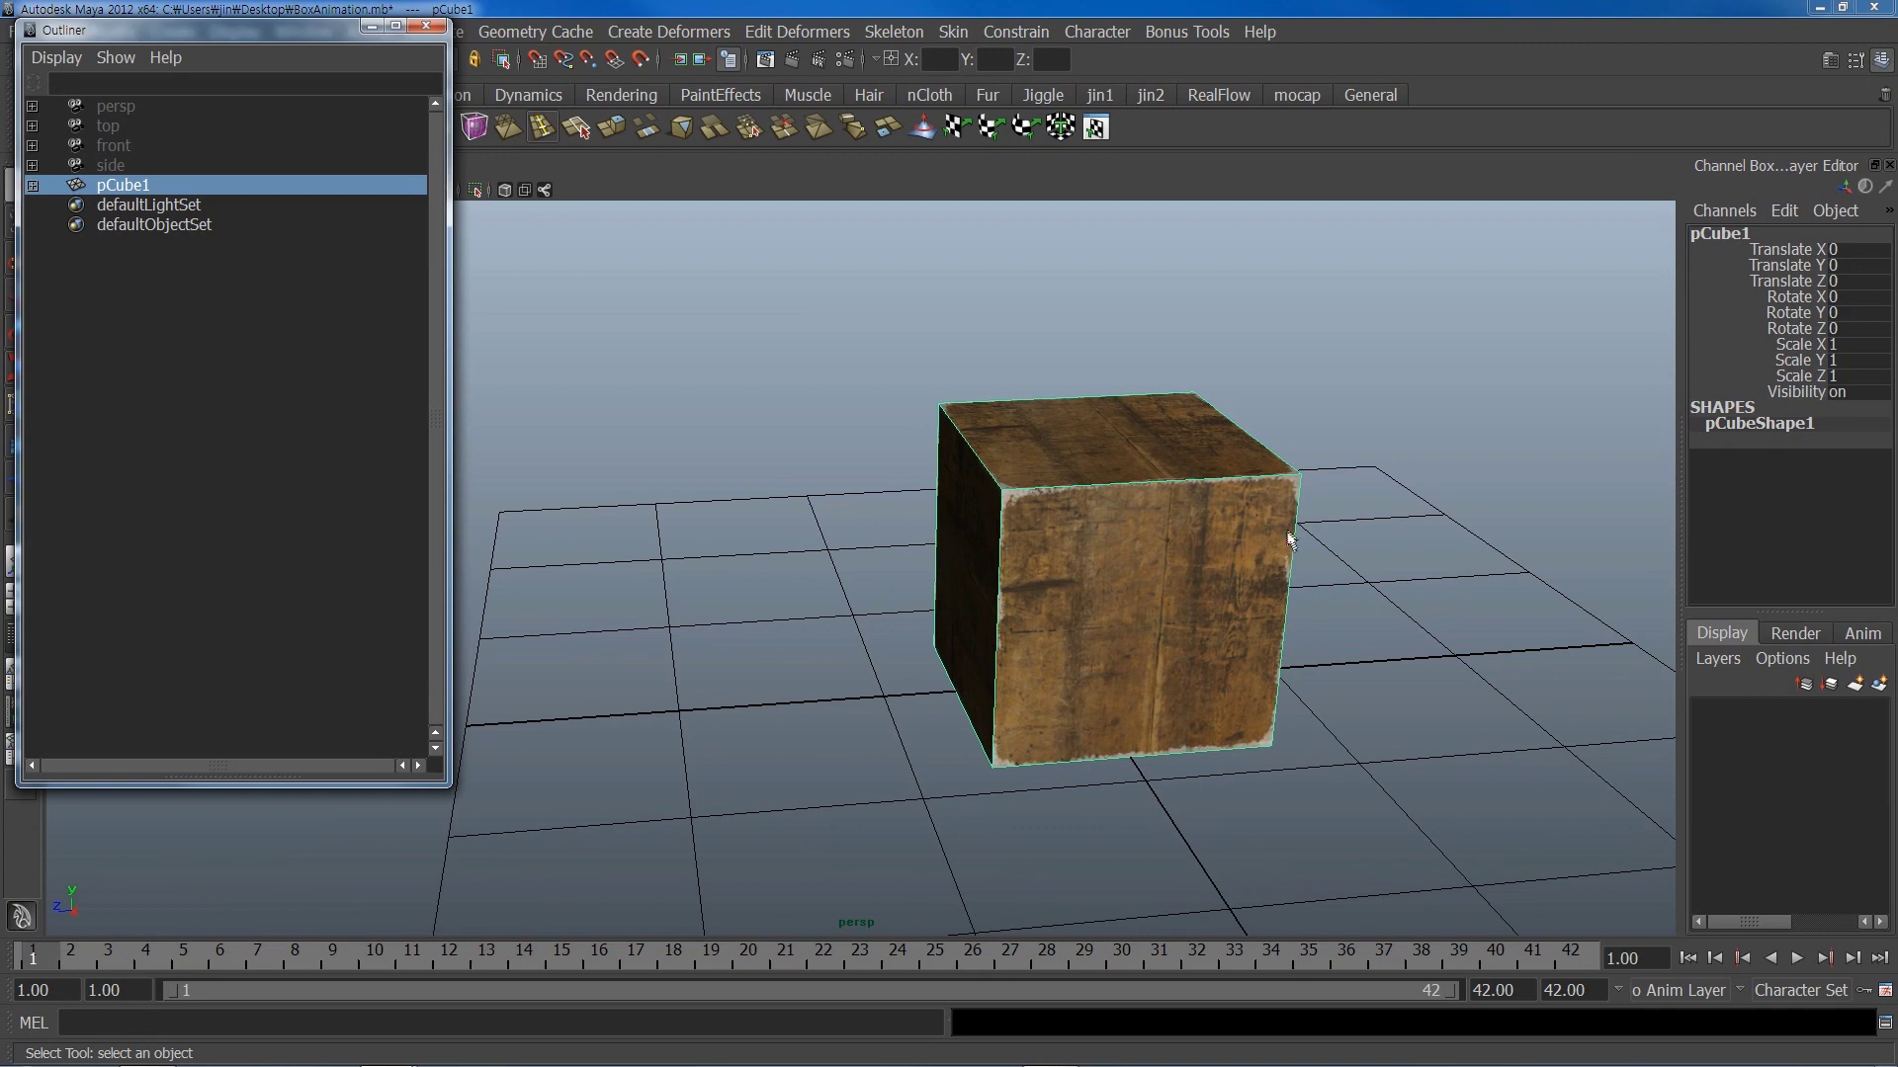
pyautogui.hotkey('ctrl', 'g')
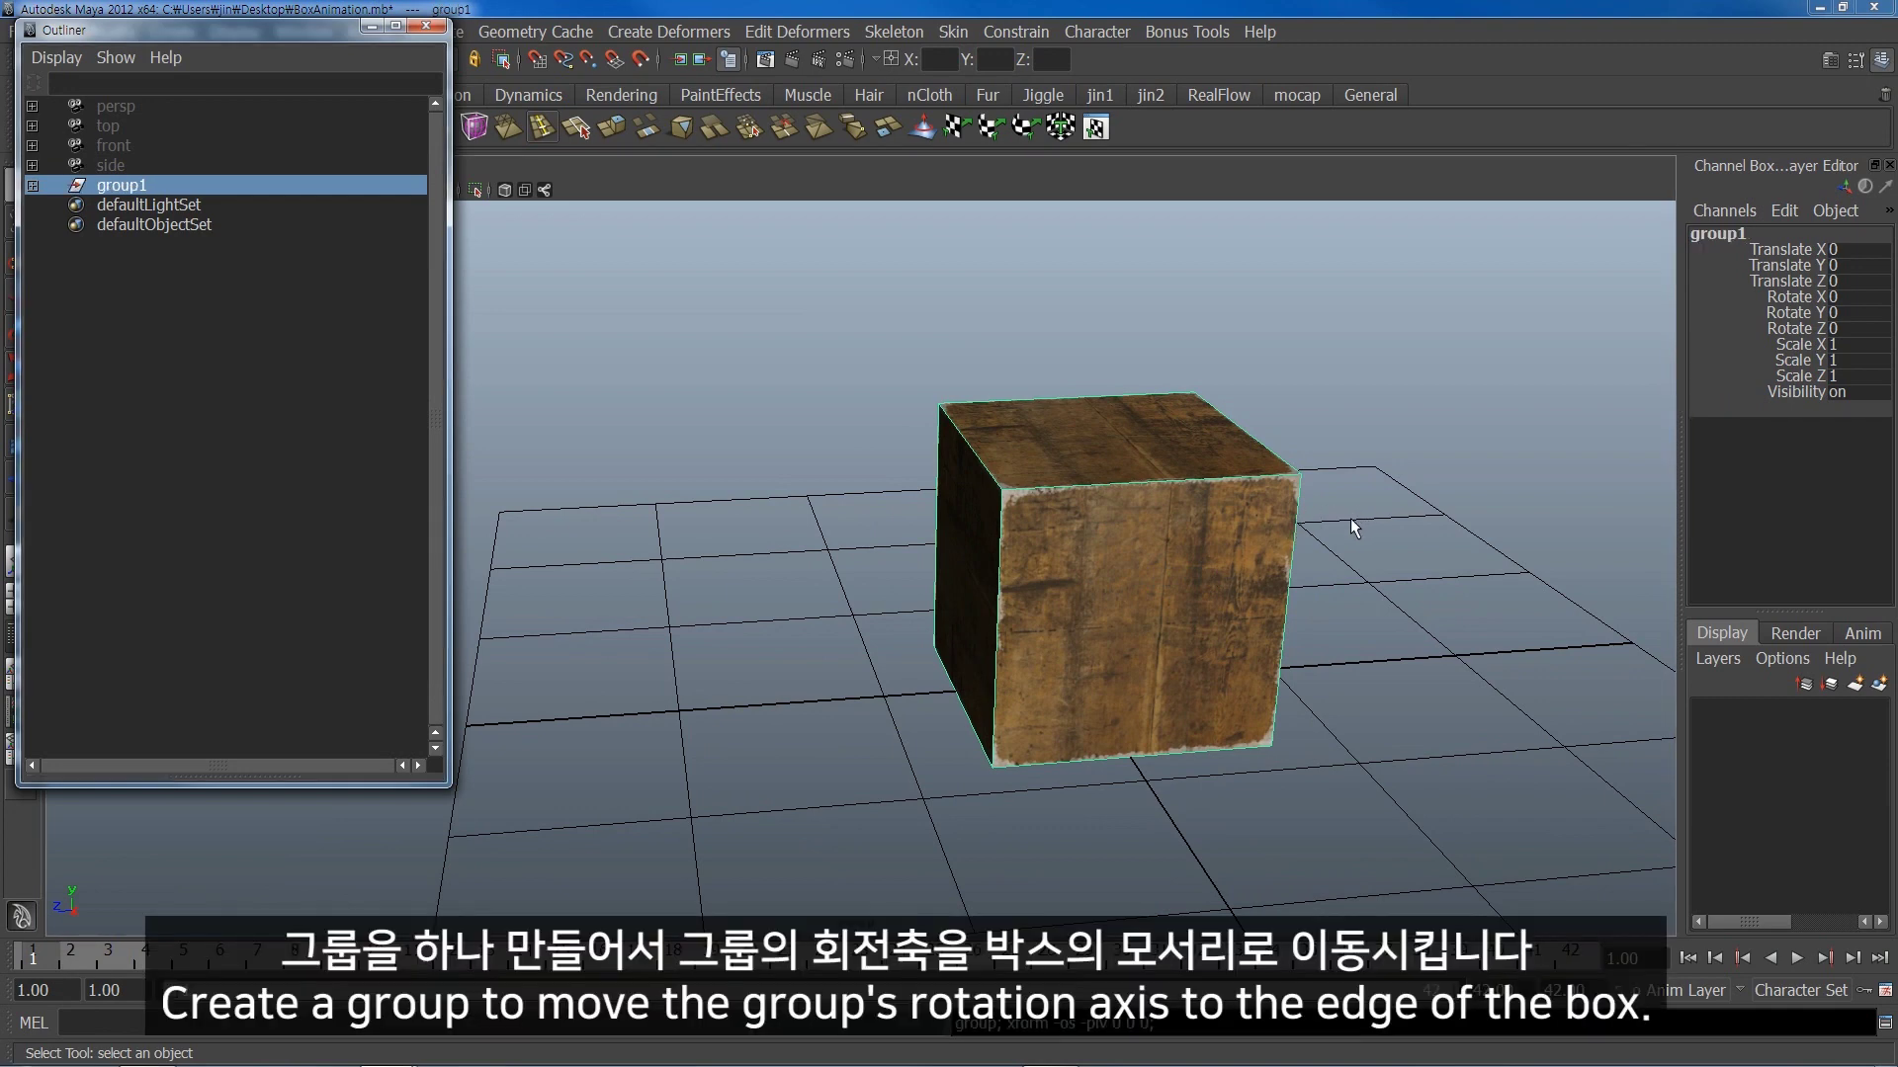
# - Move group1's pivot to the box's bottom edge
pyautogui.press('w')
pyautogui.moveTo(1126, 540)
pyautogui.keyDown('alt'); pyautogui.mouseDown()
pyautogui.moveTo(1207, 508)
pyautogui.moveTo(1156, 538)
pyautogui.mouseUp(); pyautogui.keyUp('alt')
pyautogui.press('Insert')
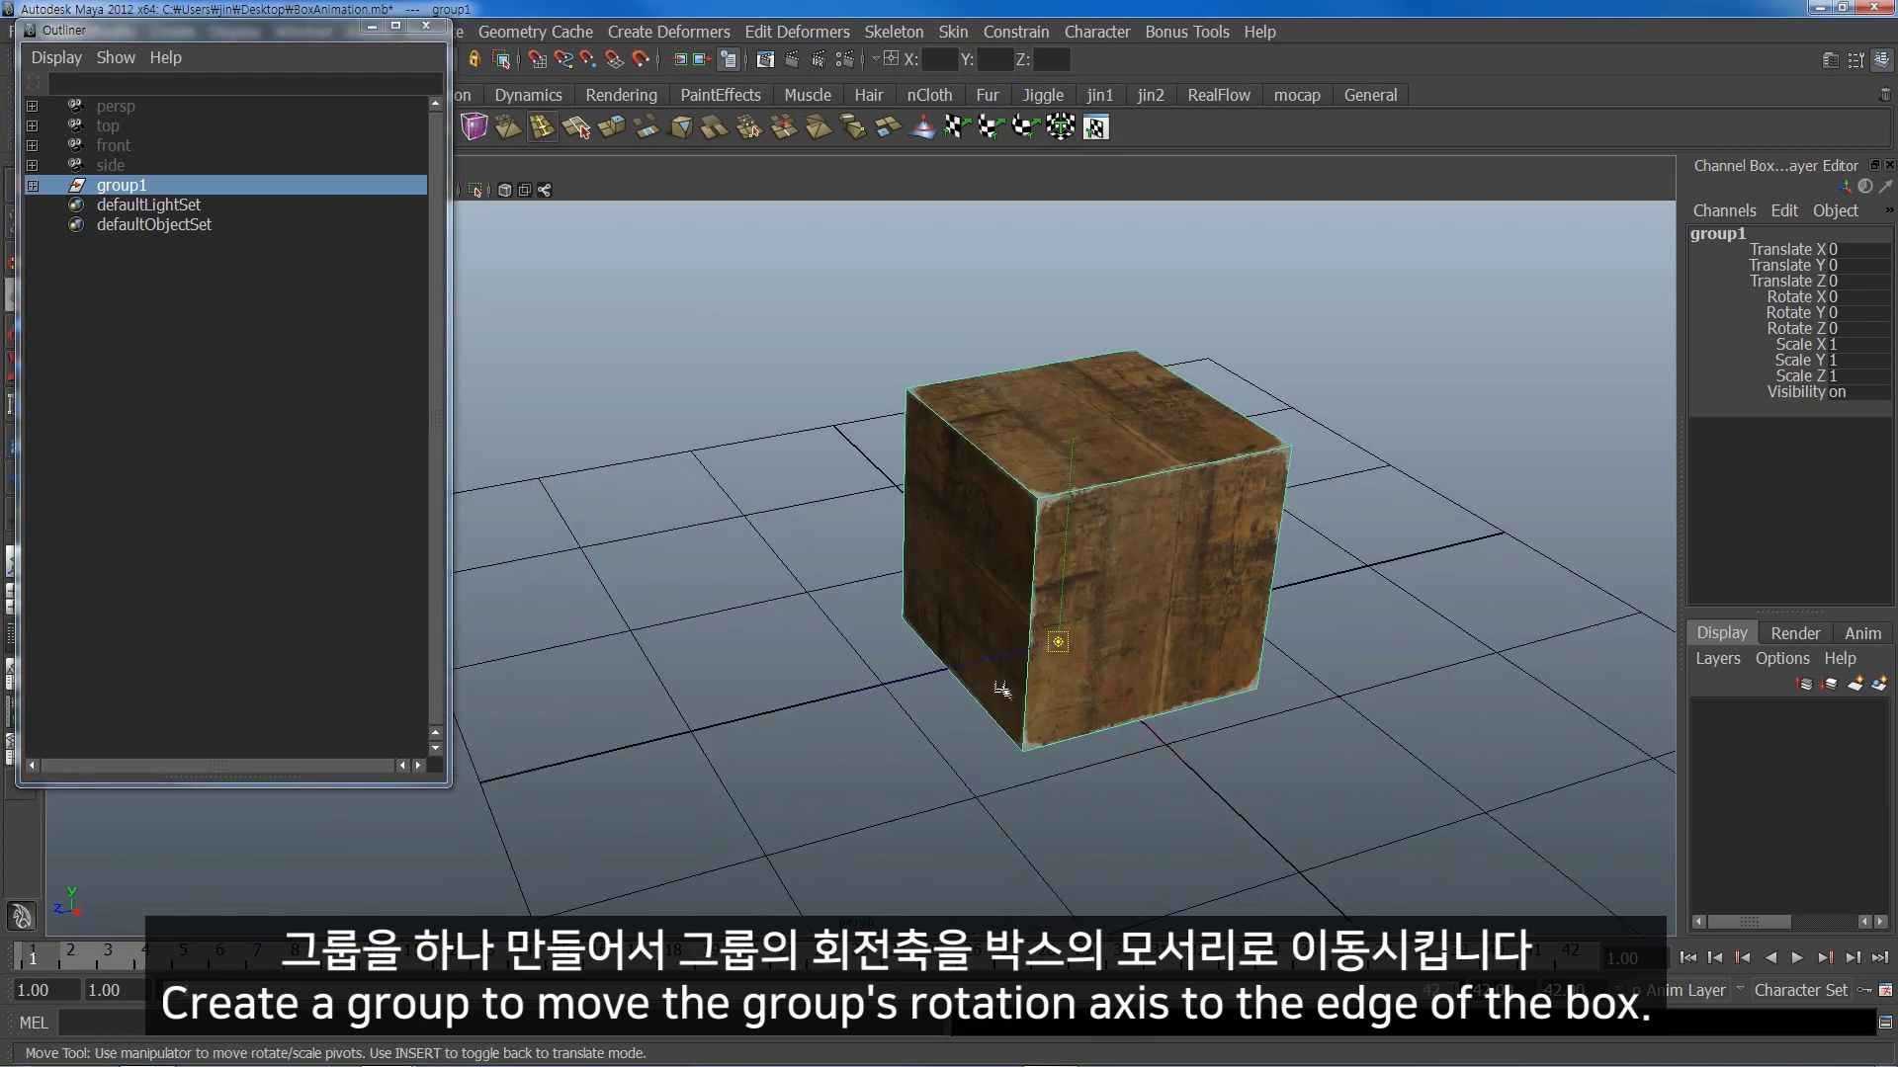
pyautogui.moveTo(1058, 641); pyautogui.dragTo(991, 713)
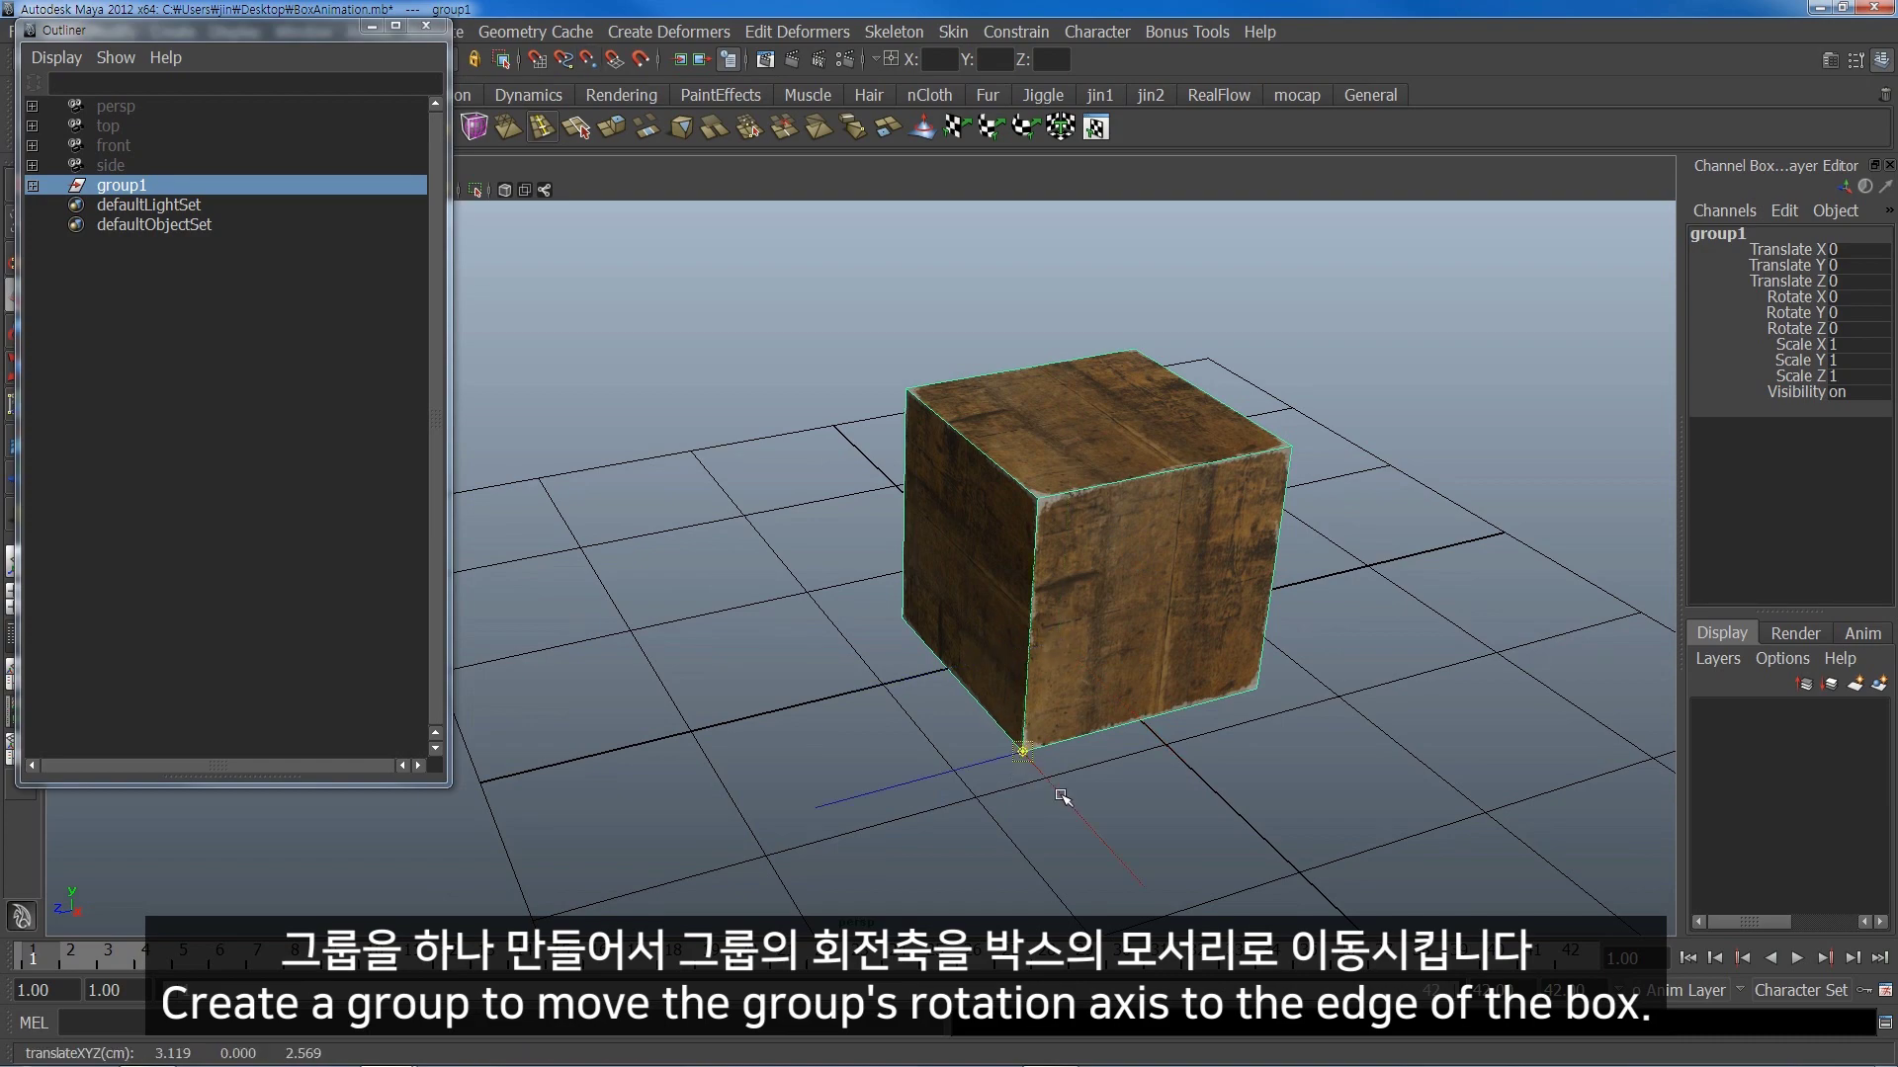
pyautogui.moveTo(1071, 636)
pyautogui.keyDown('alt'); pyautogui.mouseDown()
pyautogui.moveTo(1093, 686)
pyautogui.moveTo(1137, 684)
pyautogui.moveTo(1034, 626)
pyautogui.moveTo(1109, 626)
pyautogui.moveTo(1235, 534)
pyautogui.moveTo(1193, 537)
pyautogui.mouseUp(); pyautogui.keyUp('alt')
pyautogui.press('Insert')
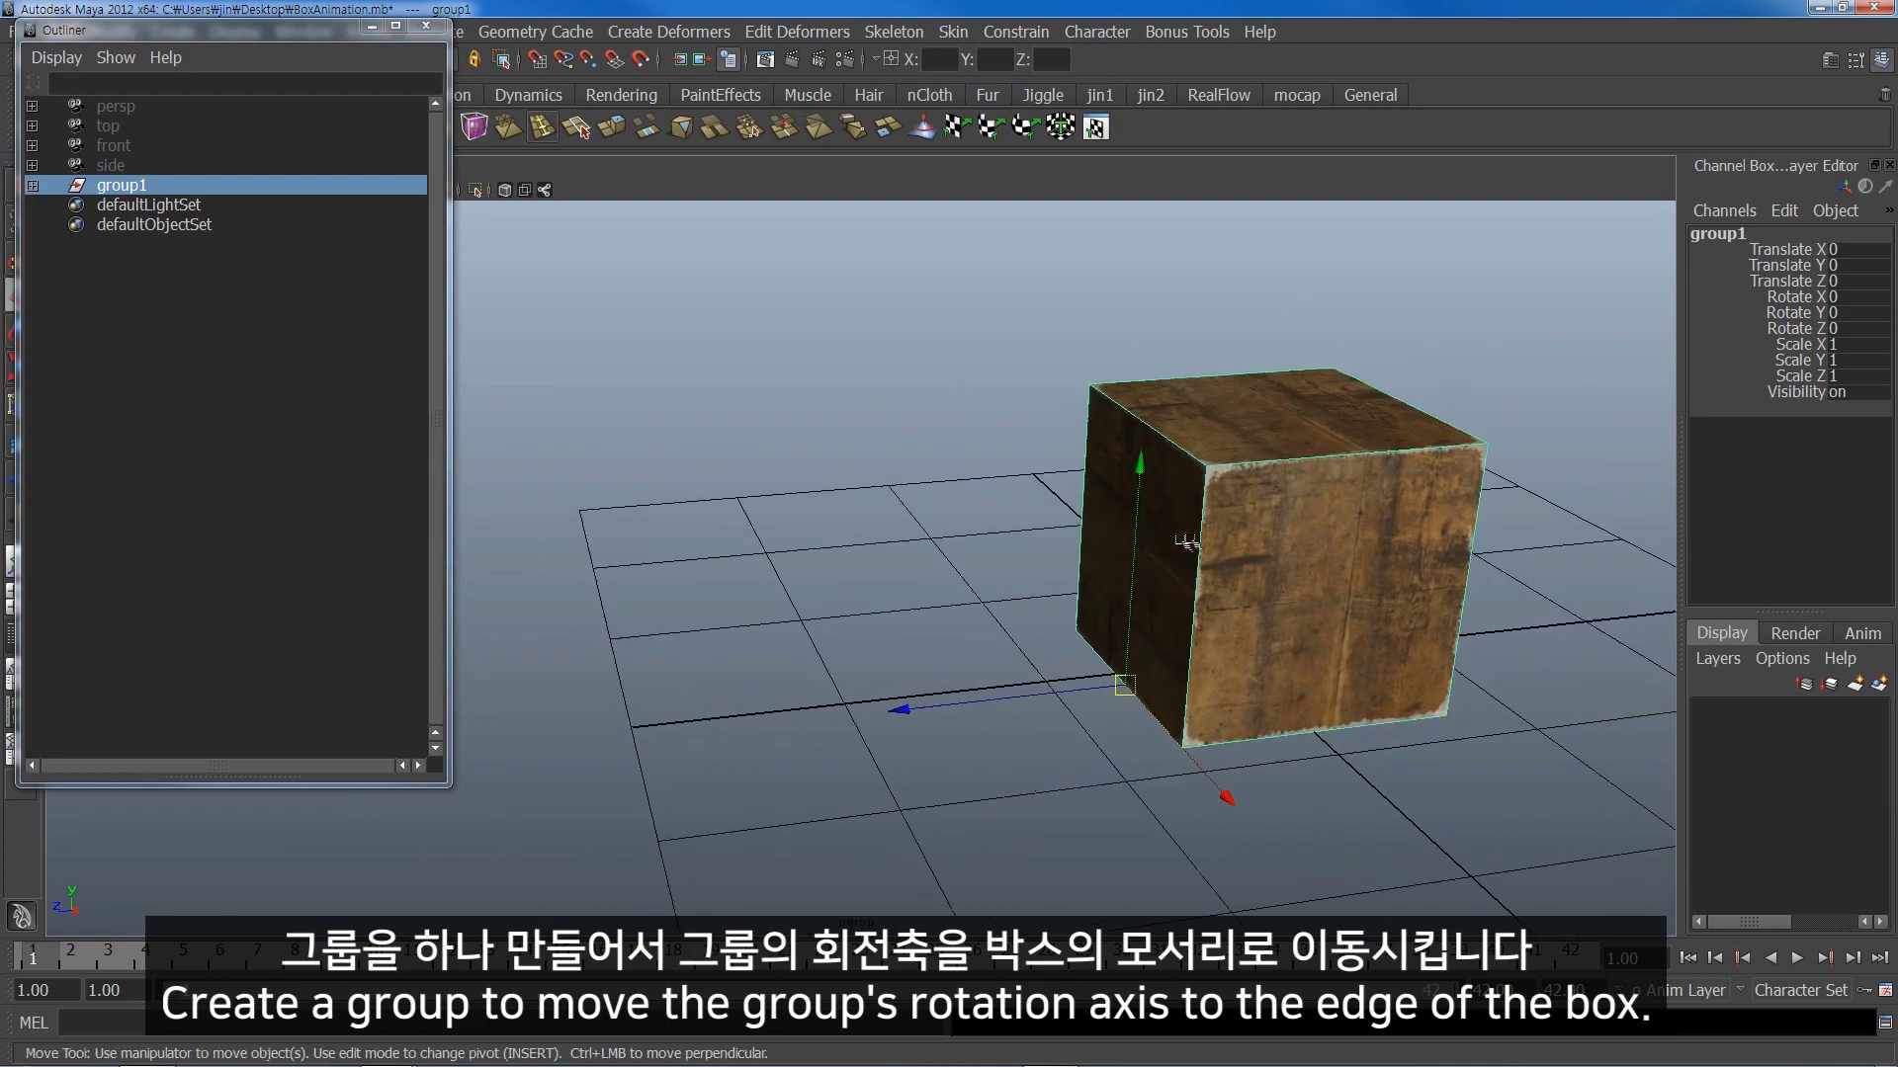
# - Key group1's Rotate X, Y and Z at the first frame
pyautogui.moveTo(1791, 298); pyautogui.dragTo(1785, 329)
pyautogui.rightClick(1683, 361)
pyautogui.click(1700, 346)
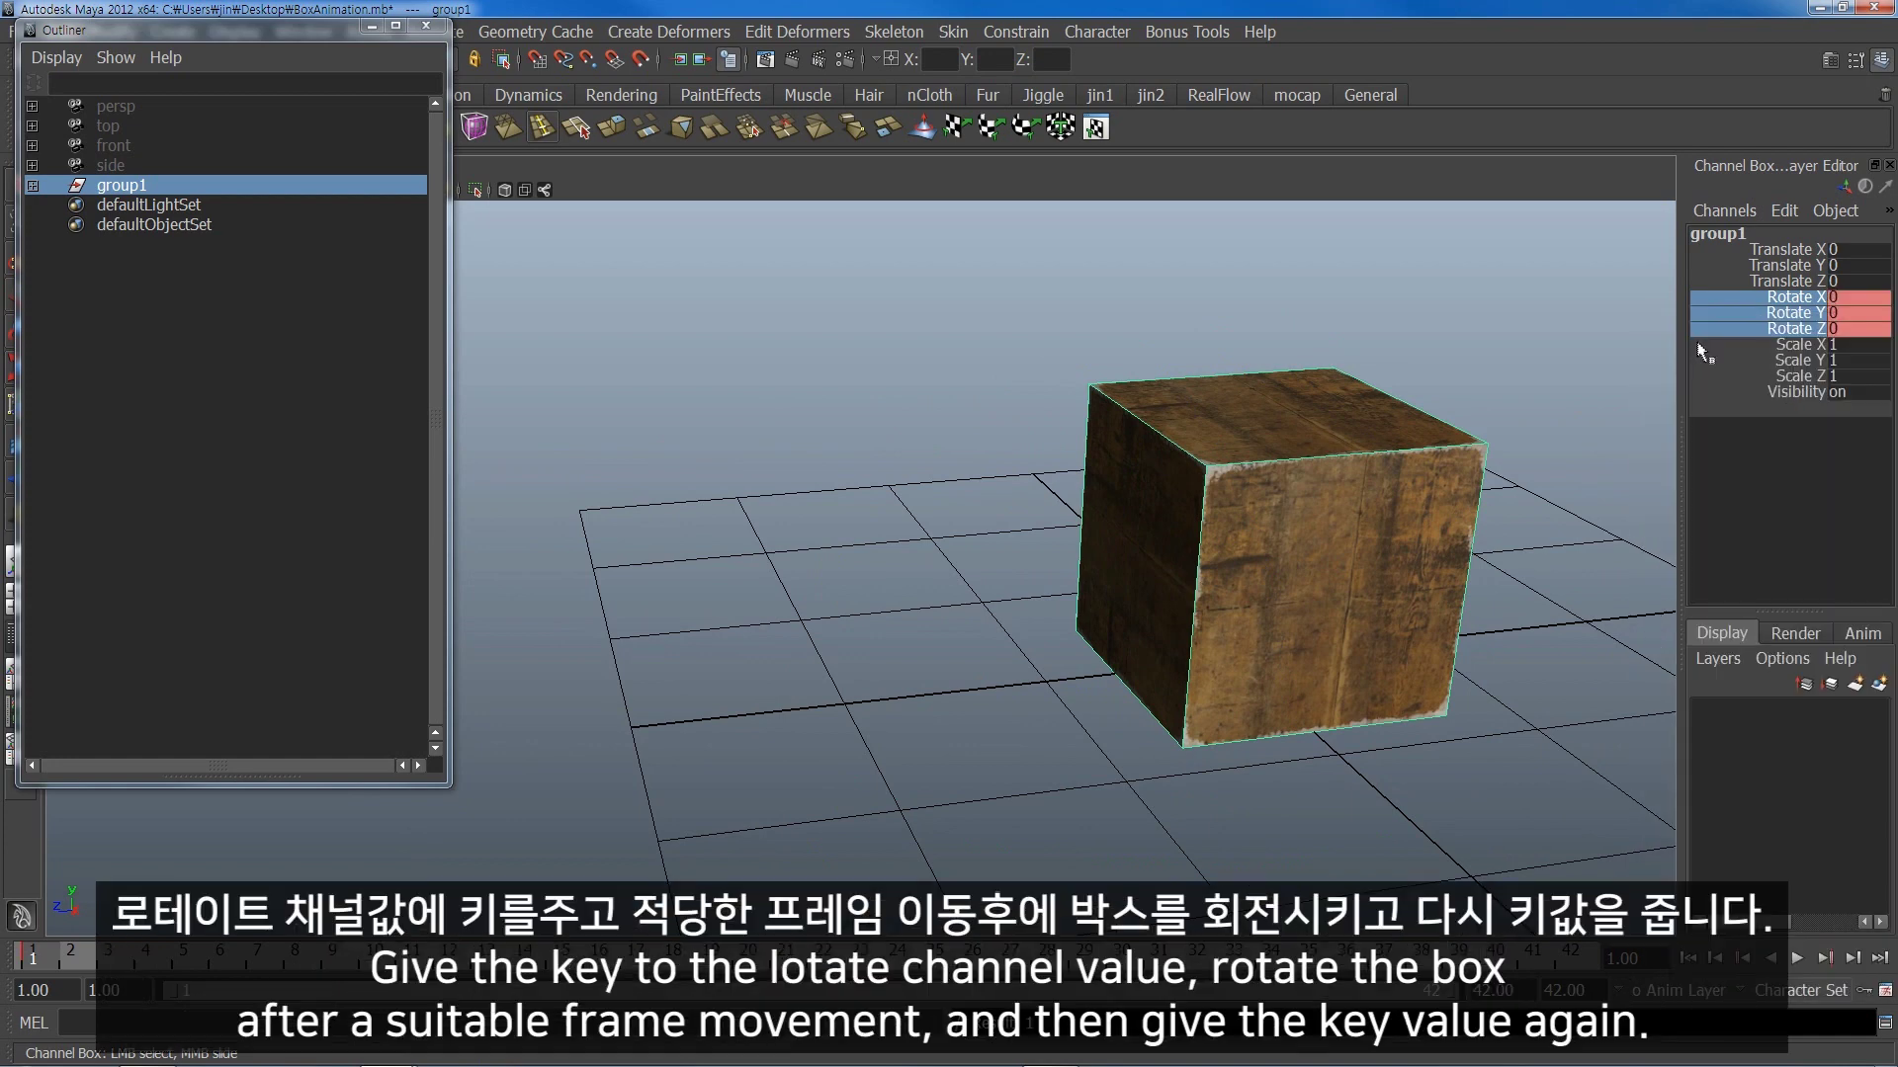
# - At frame 8, set group1's Rotate X to 90 and key it
pyautogui.moveTo(114, 952); pyautogui.dragTo(279, 974)
pyautogui.press('e')
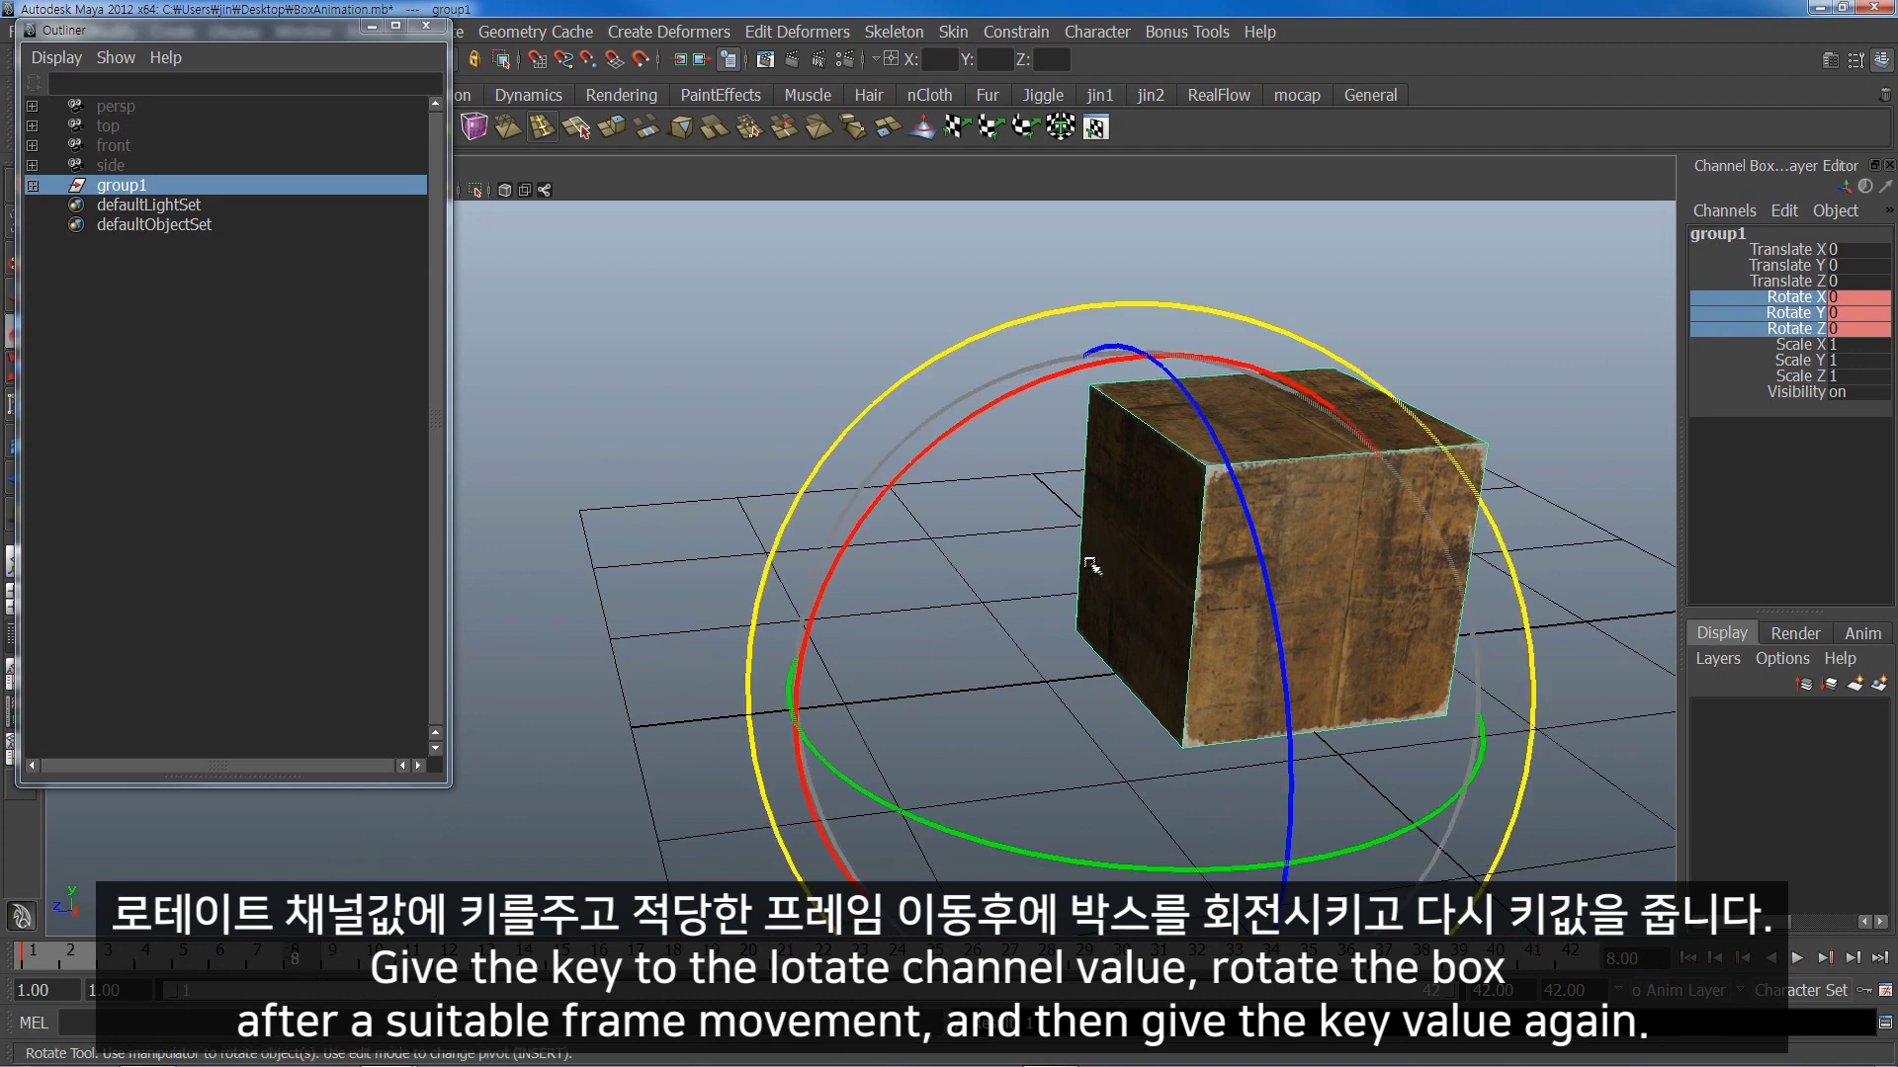
pyautogui.moveTo(1047, 386); pyautogui.dragTo(1606, 336)
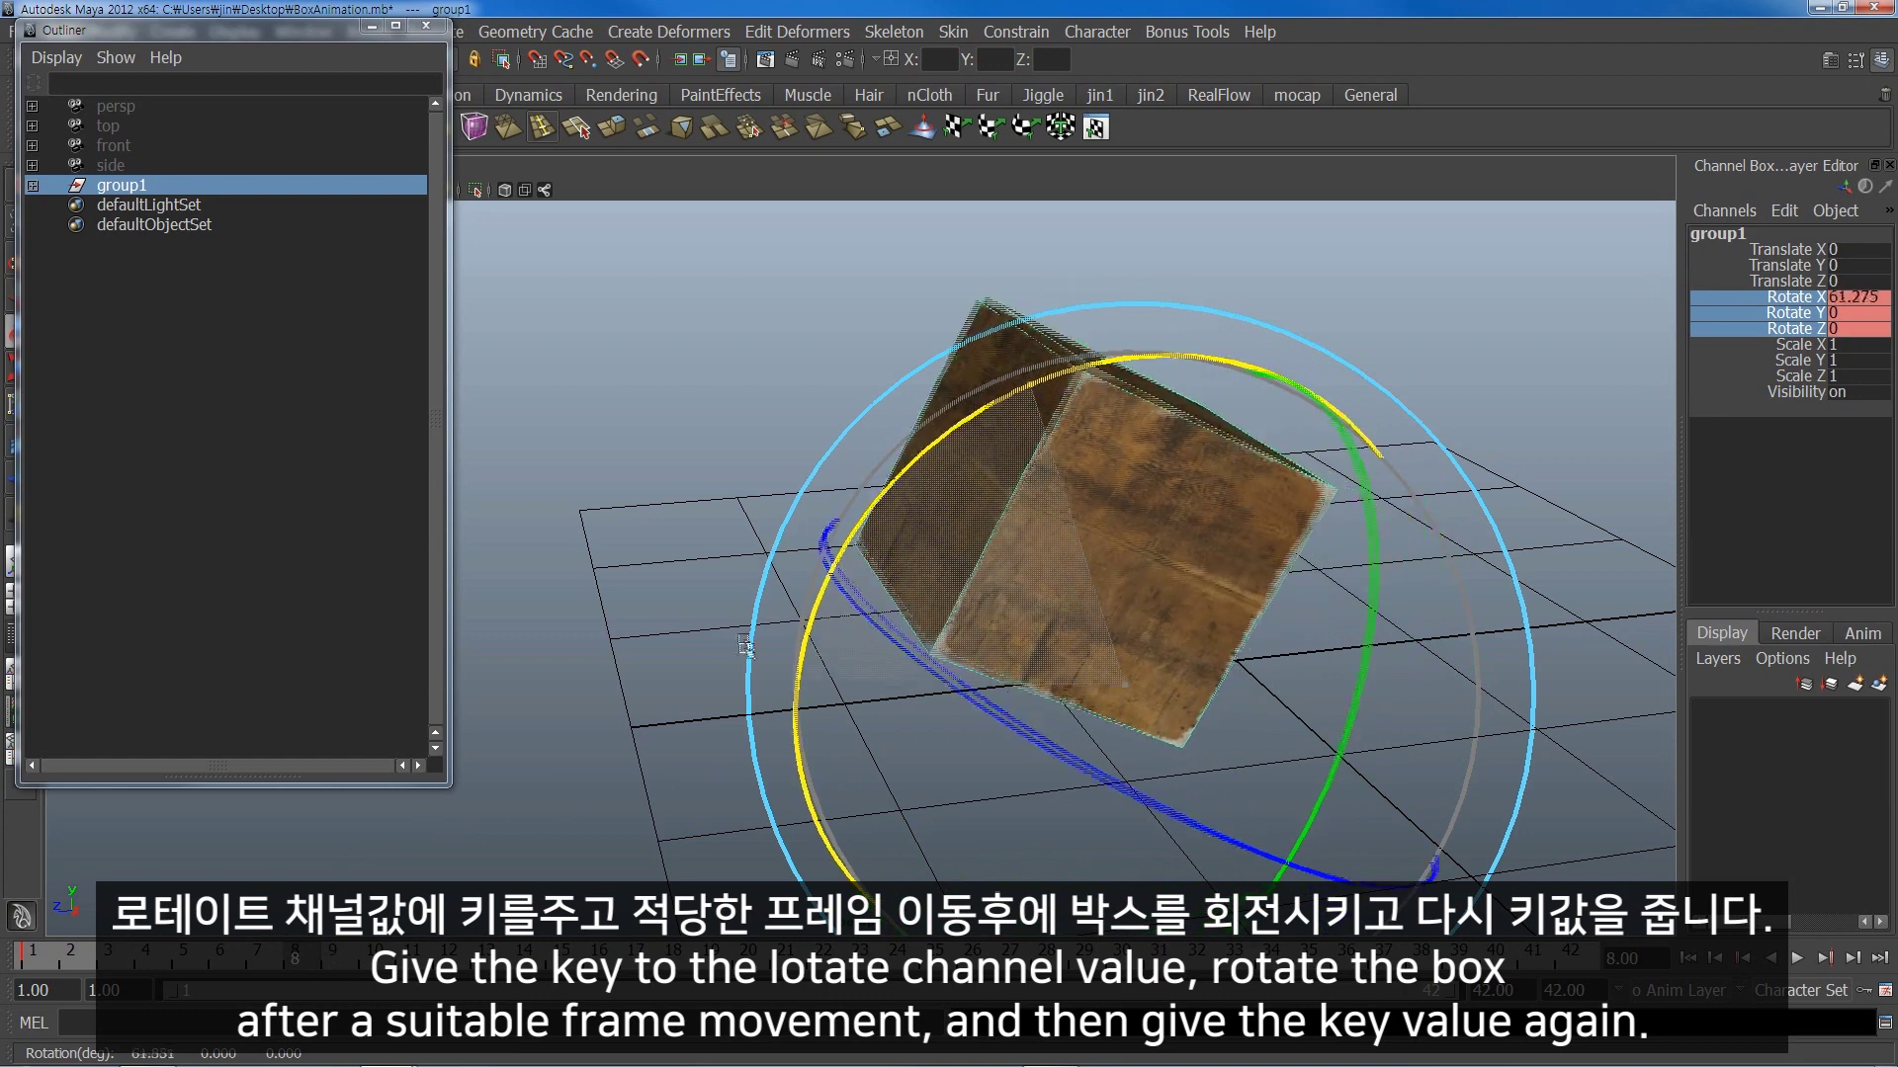
pyautogui.click(1854, 299)
pyautogui.write('90')
pyautogui.press('Return')
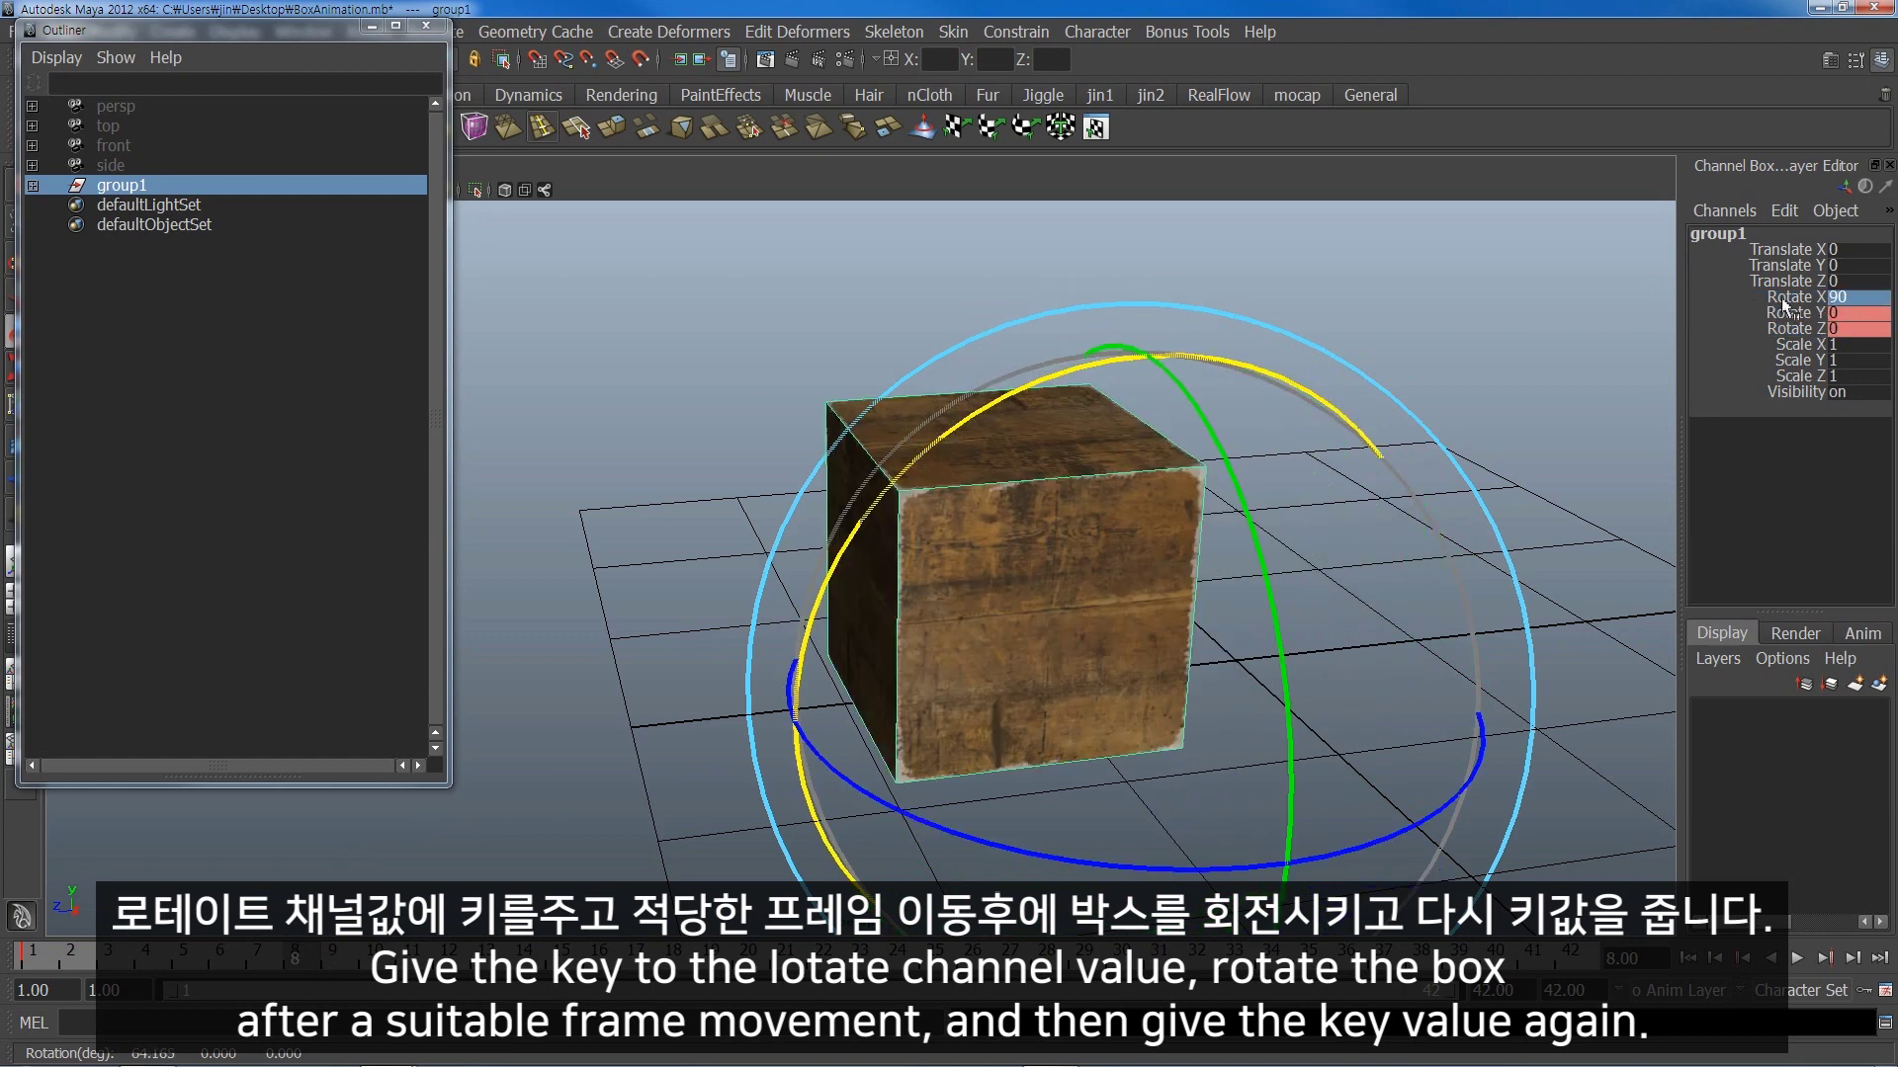
pyautogui.rightClick(1649, 362)
pyautogui.click(1732, 342)
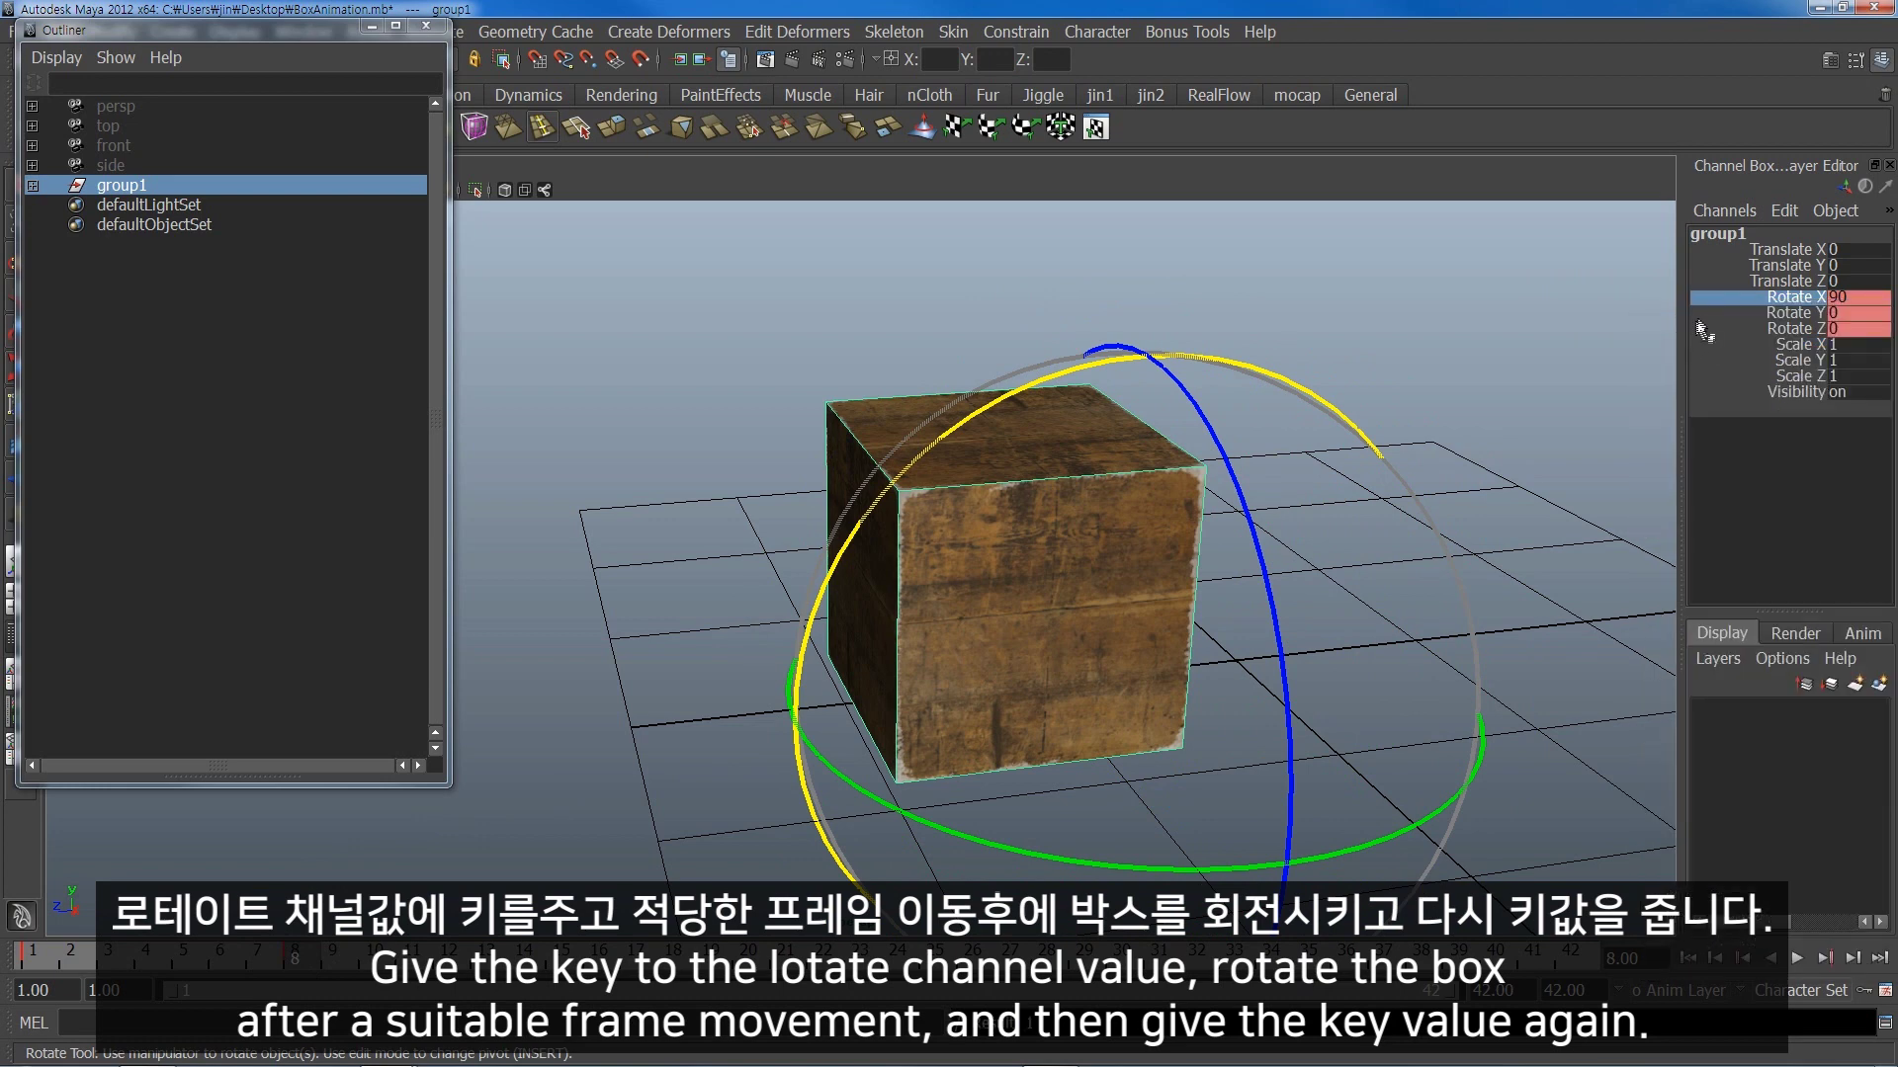
# - Key all three rotate channels at frame 8 and play back the tip
pyautogui.moveTo(1806, 304); pyautogui.dragTo(1804, 329)
pyautogui.rightClick(1700, 375)
pyautogui.click(1731, 342)
pyautogui.hotkey('alt', 'v')
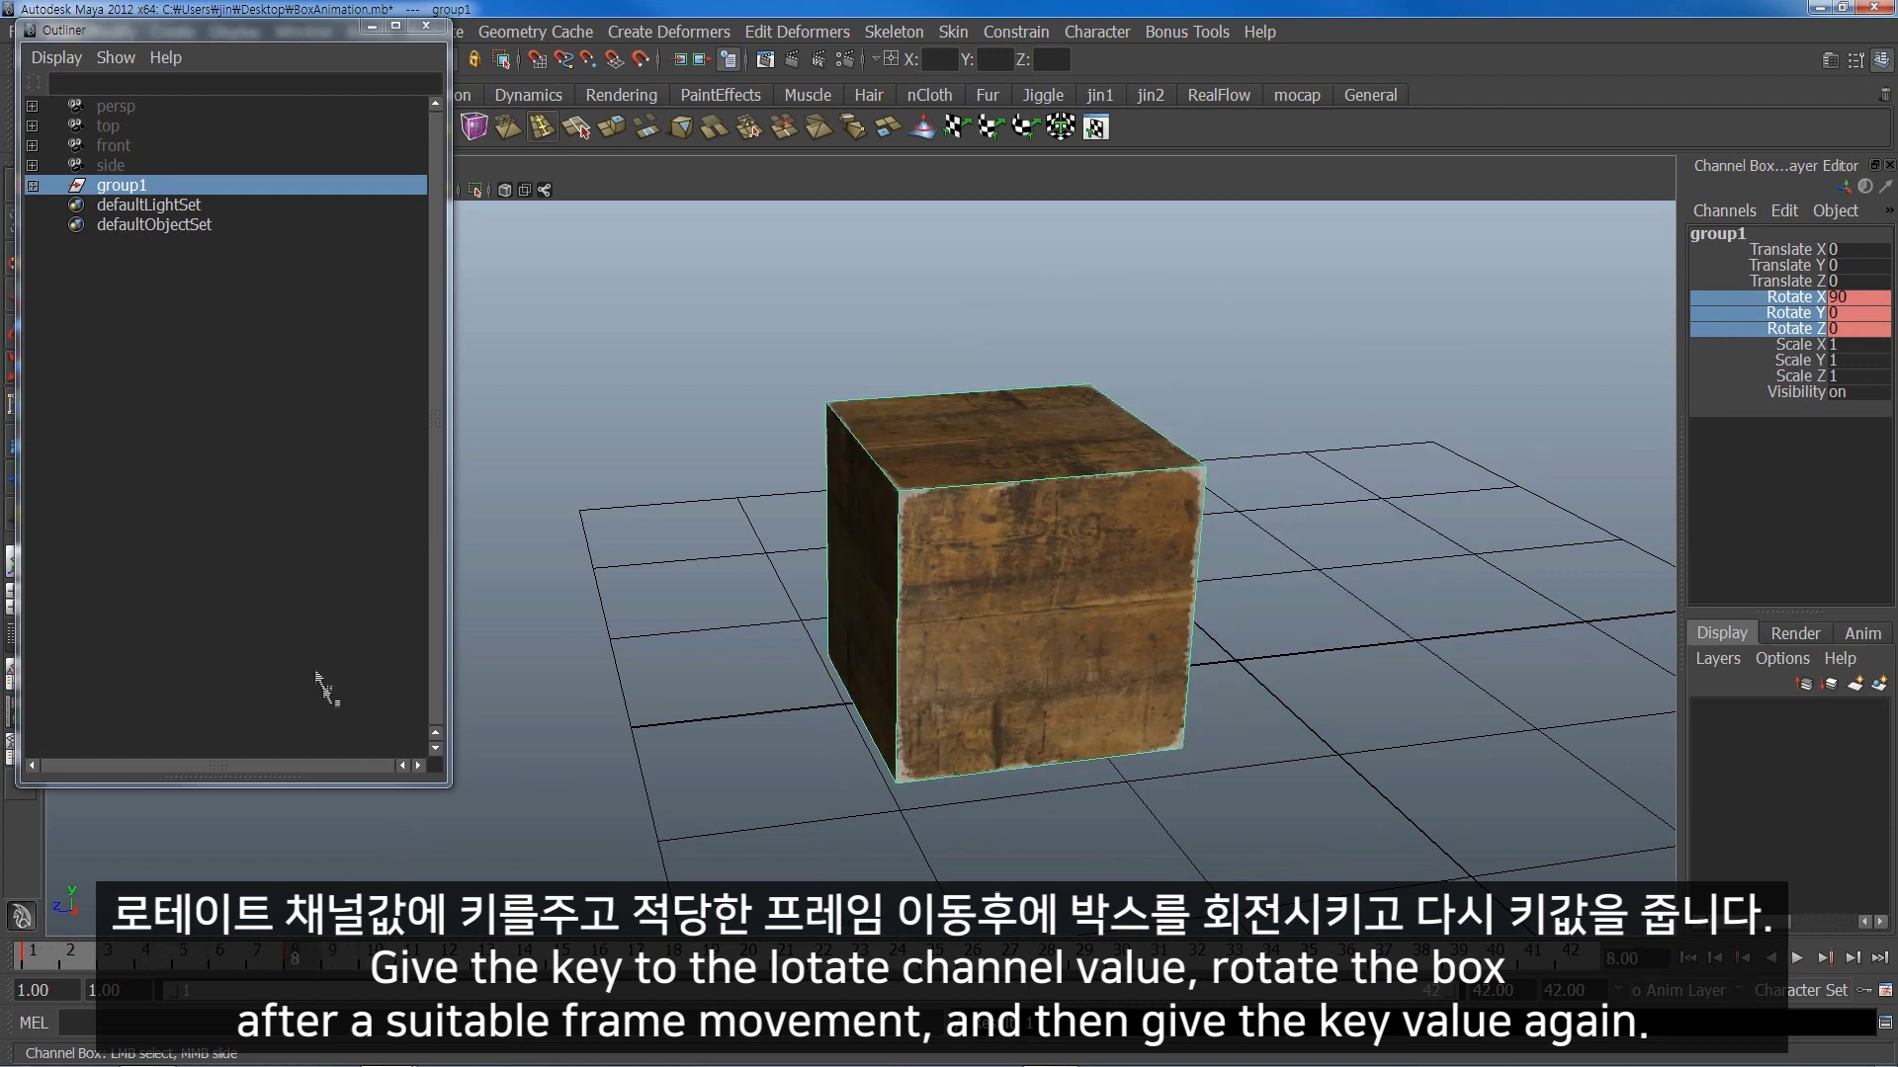
pyautogui.click(124, 188)
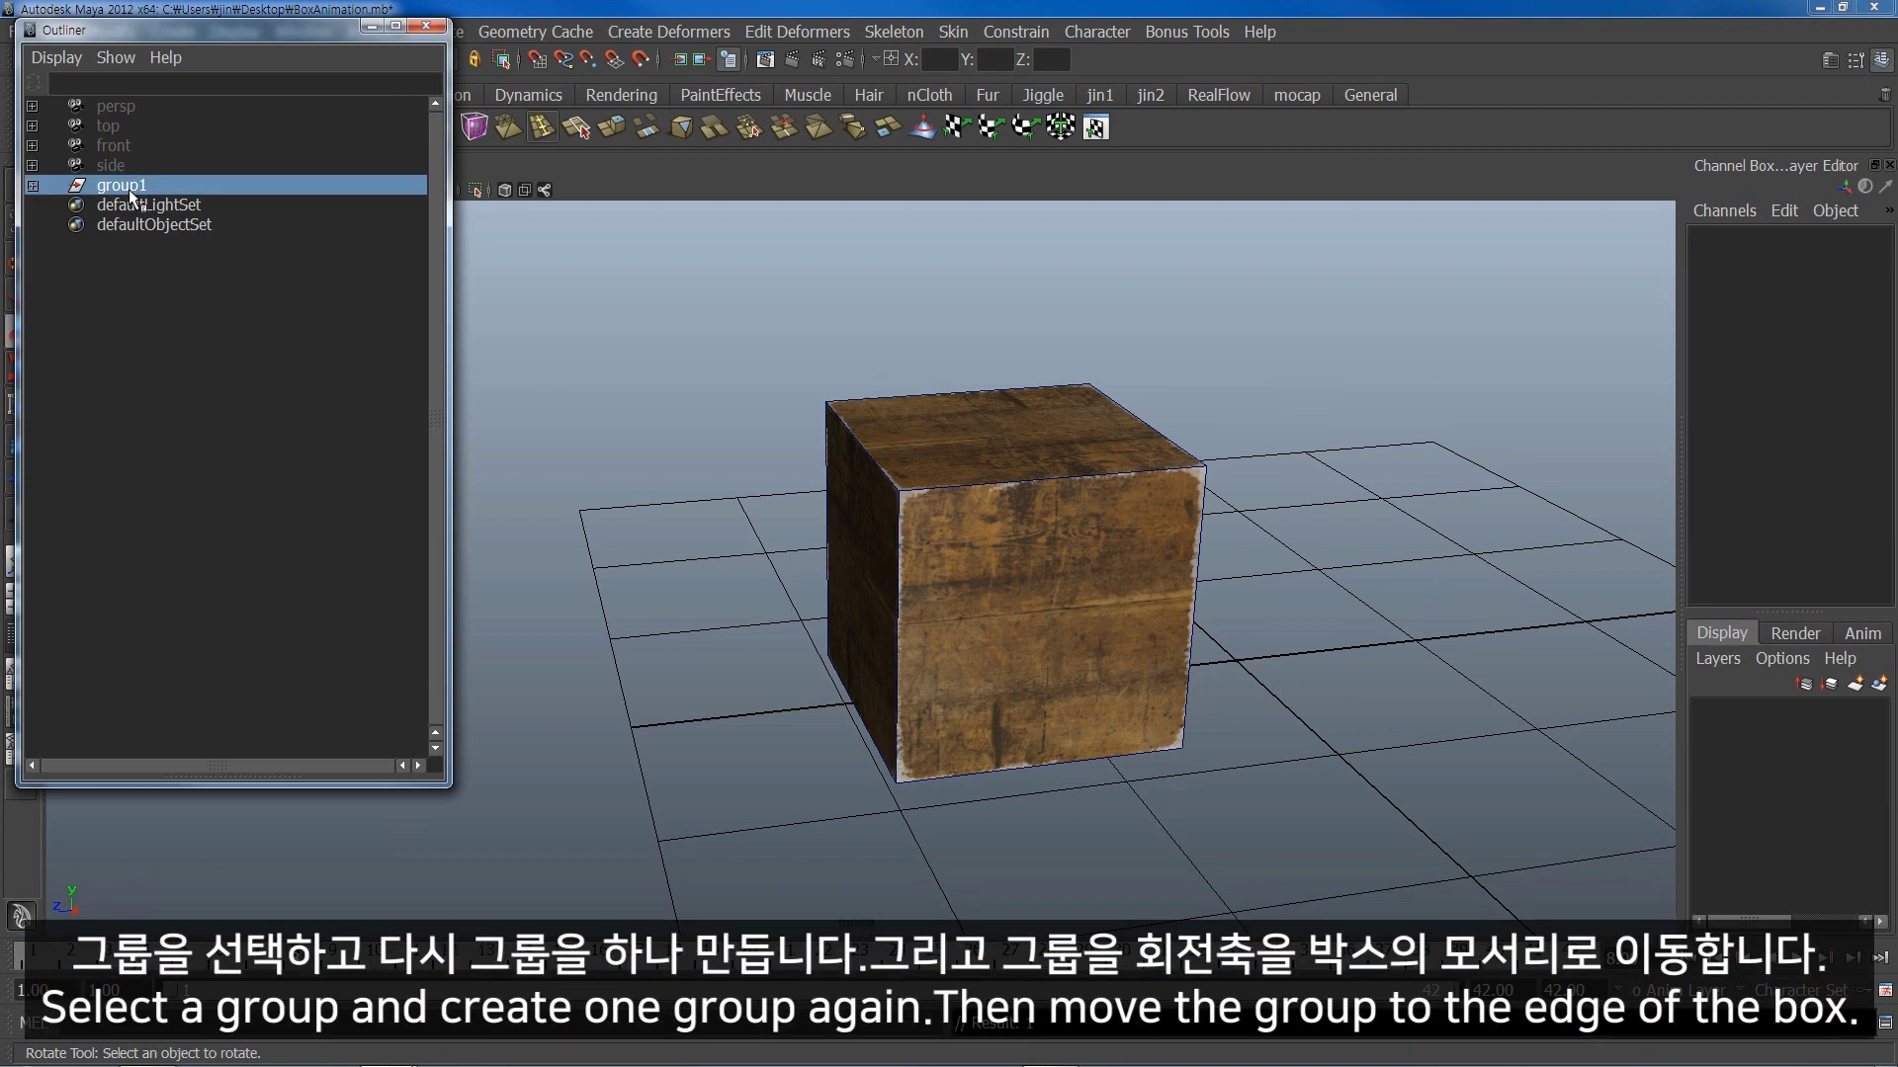
# - Group group1 into a new group2 and snap its pivot to the box's bottom corner
pyautogui.hotkey('ctrl', 'g')
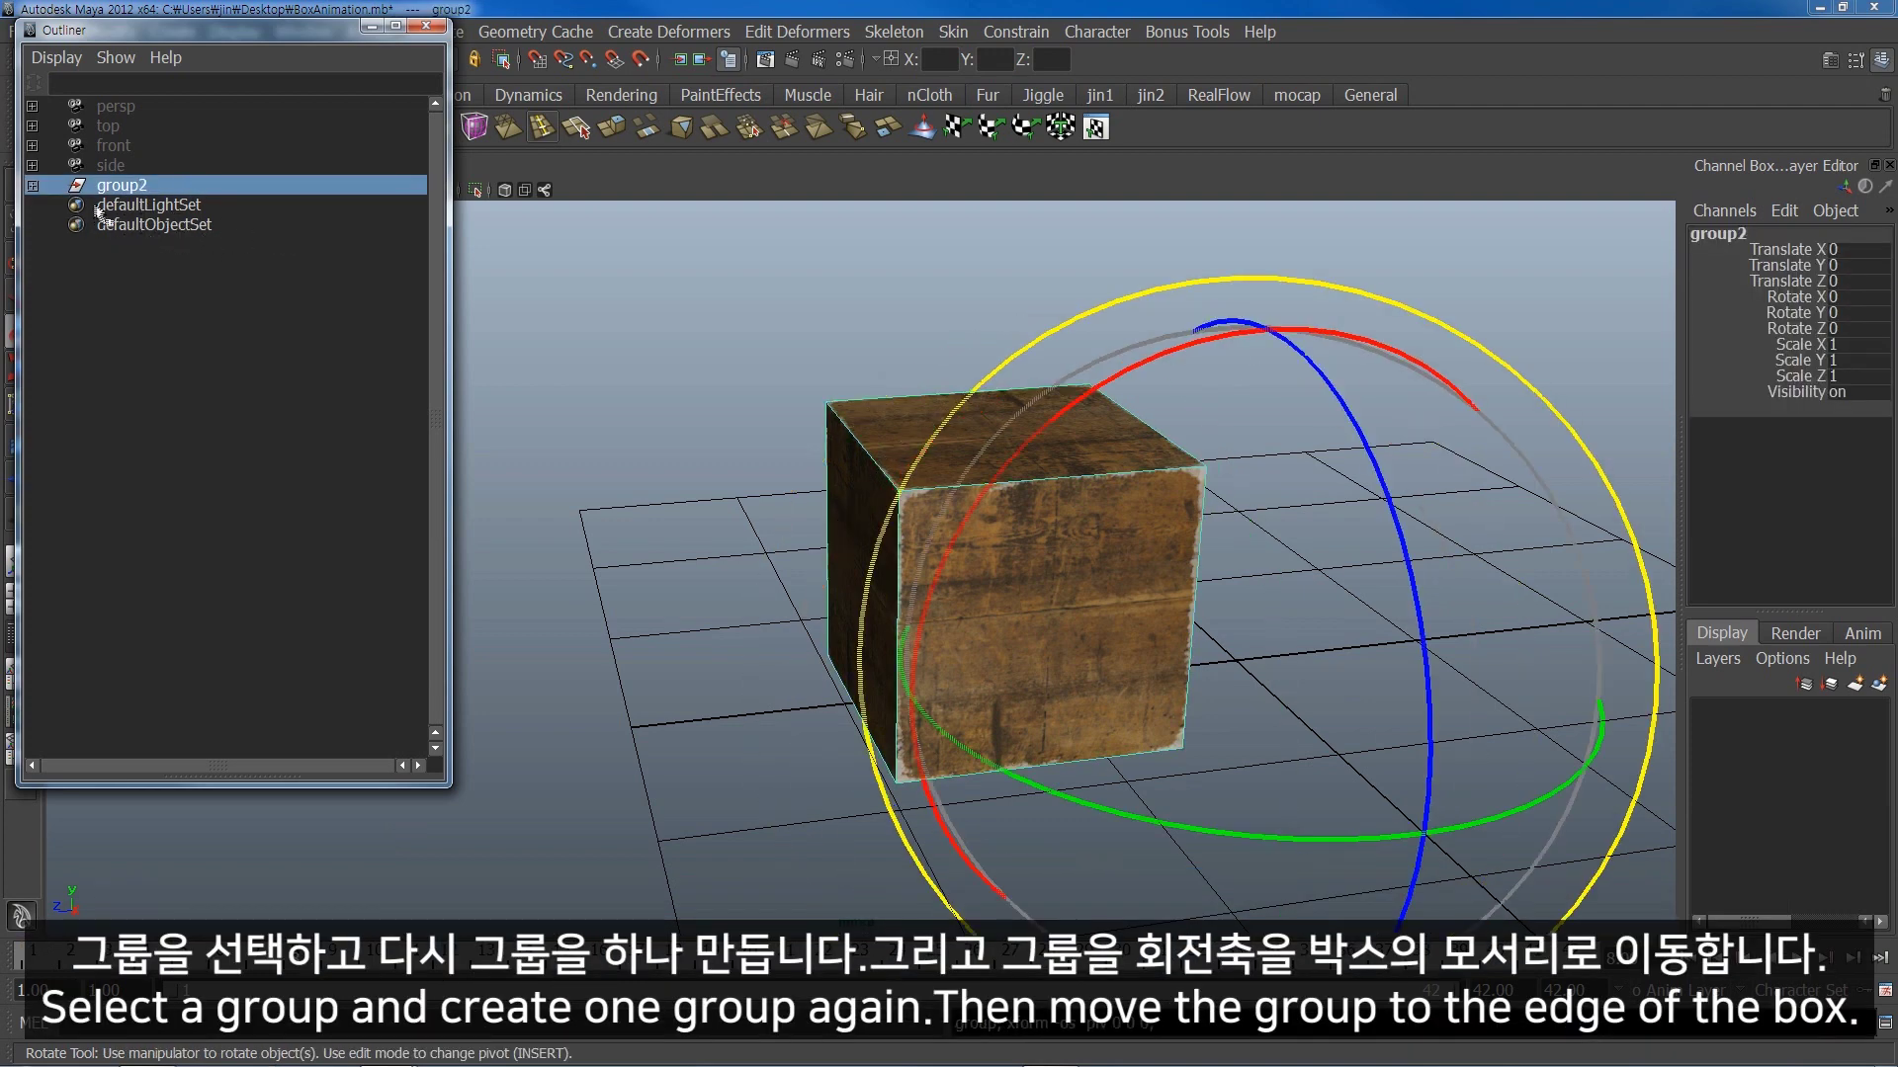
pyautogui.press('w')
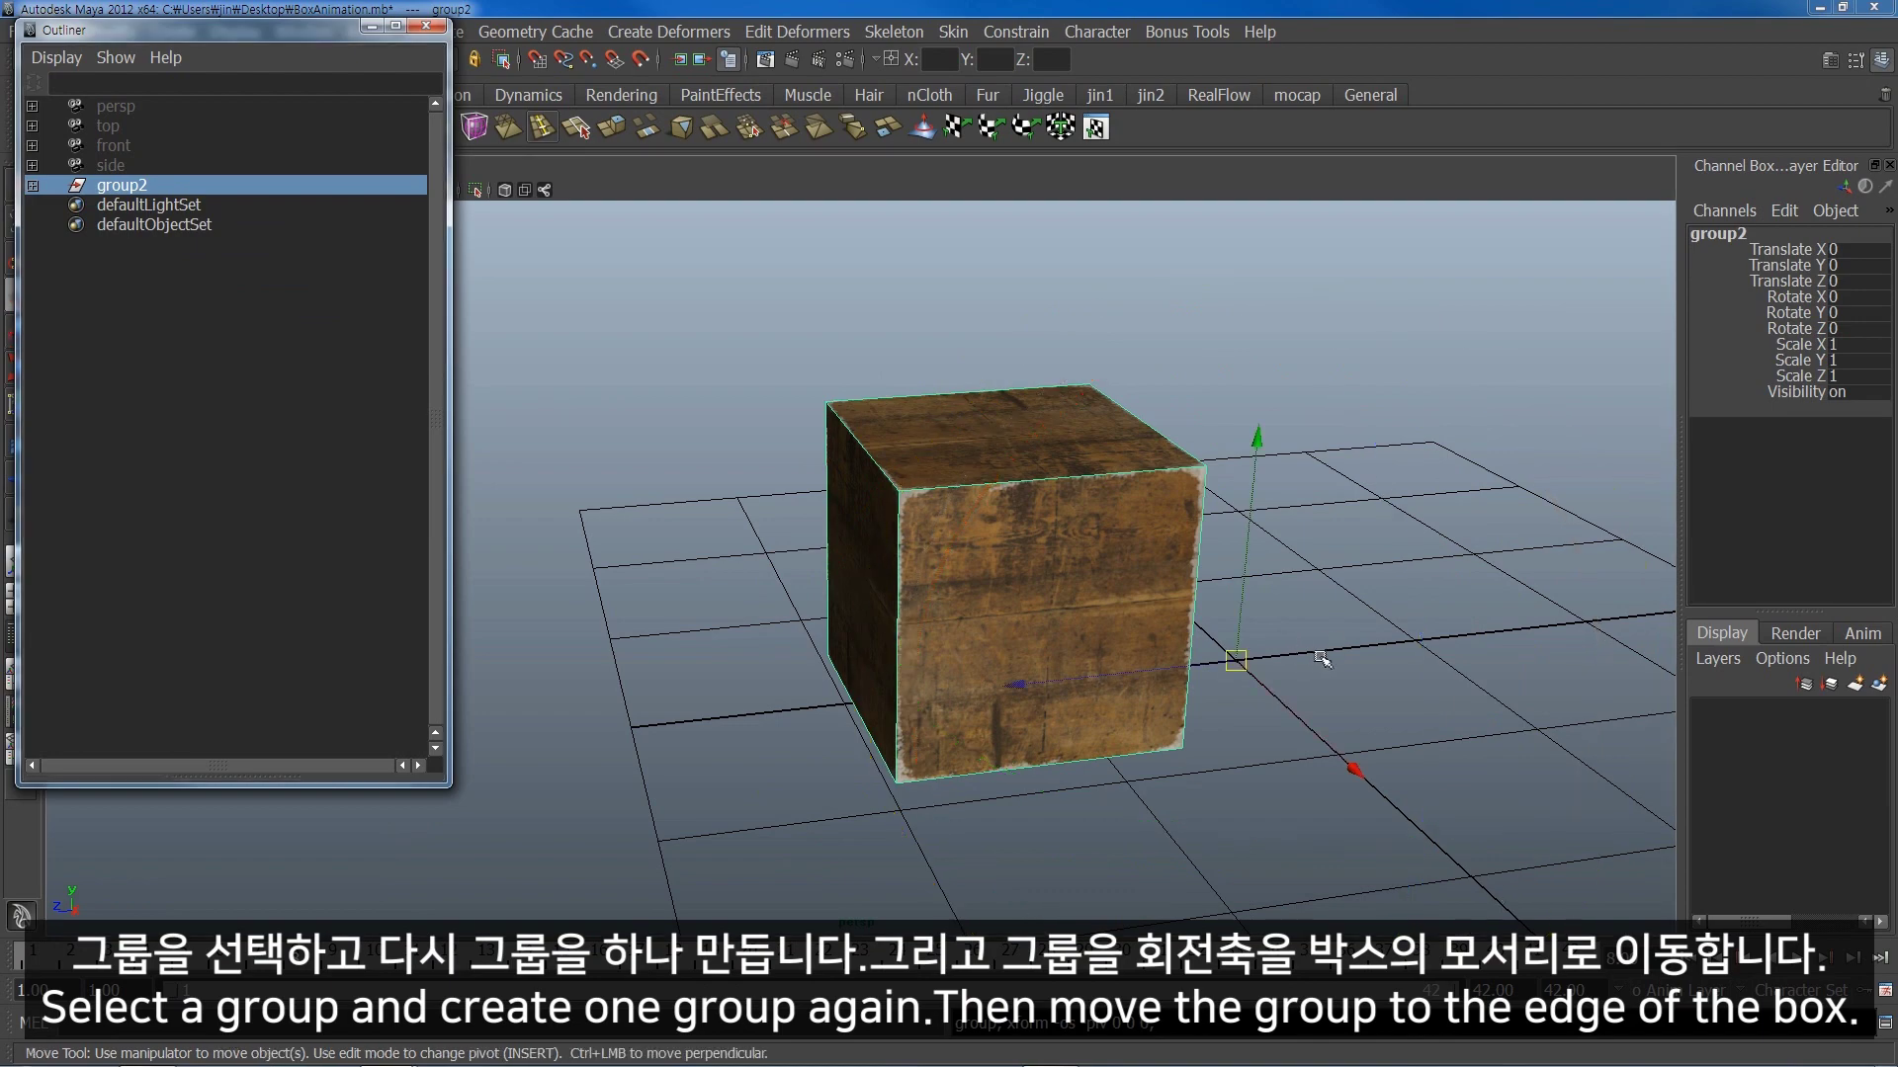
pyautogui.keyDown('alt'); pyautogui.moveTo(1325, 657); pyautogui.dragTo(1335, 648); pyautogui.keyUp('alt')
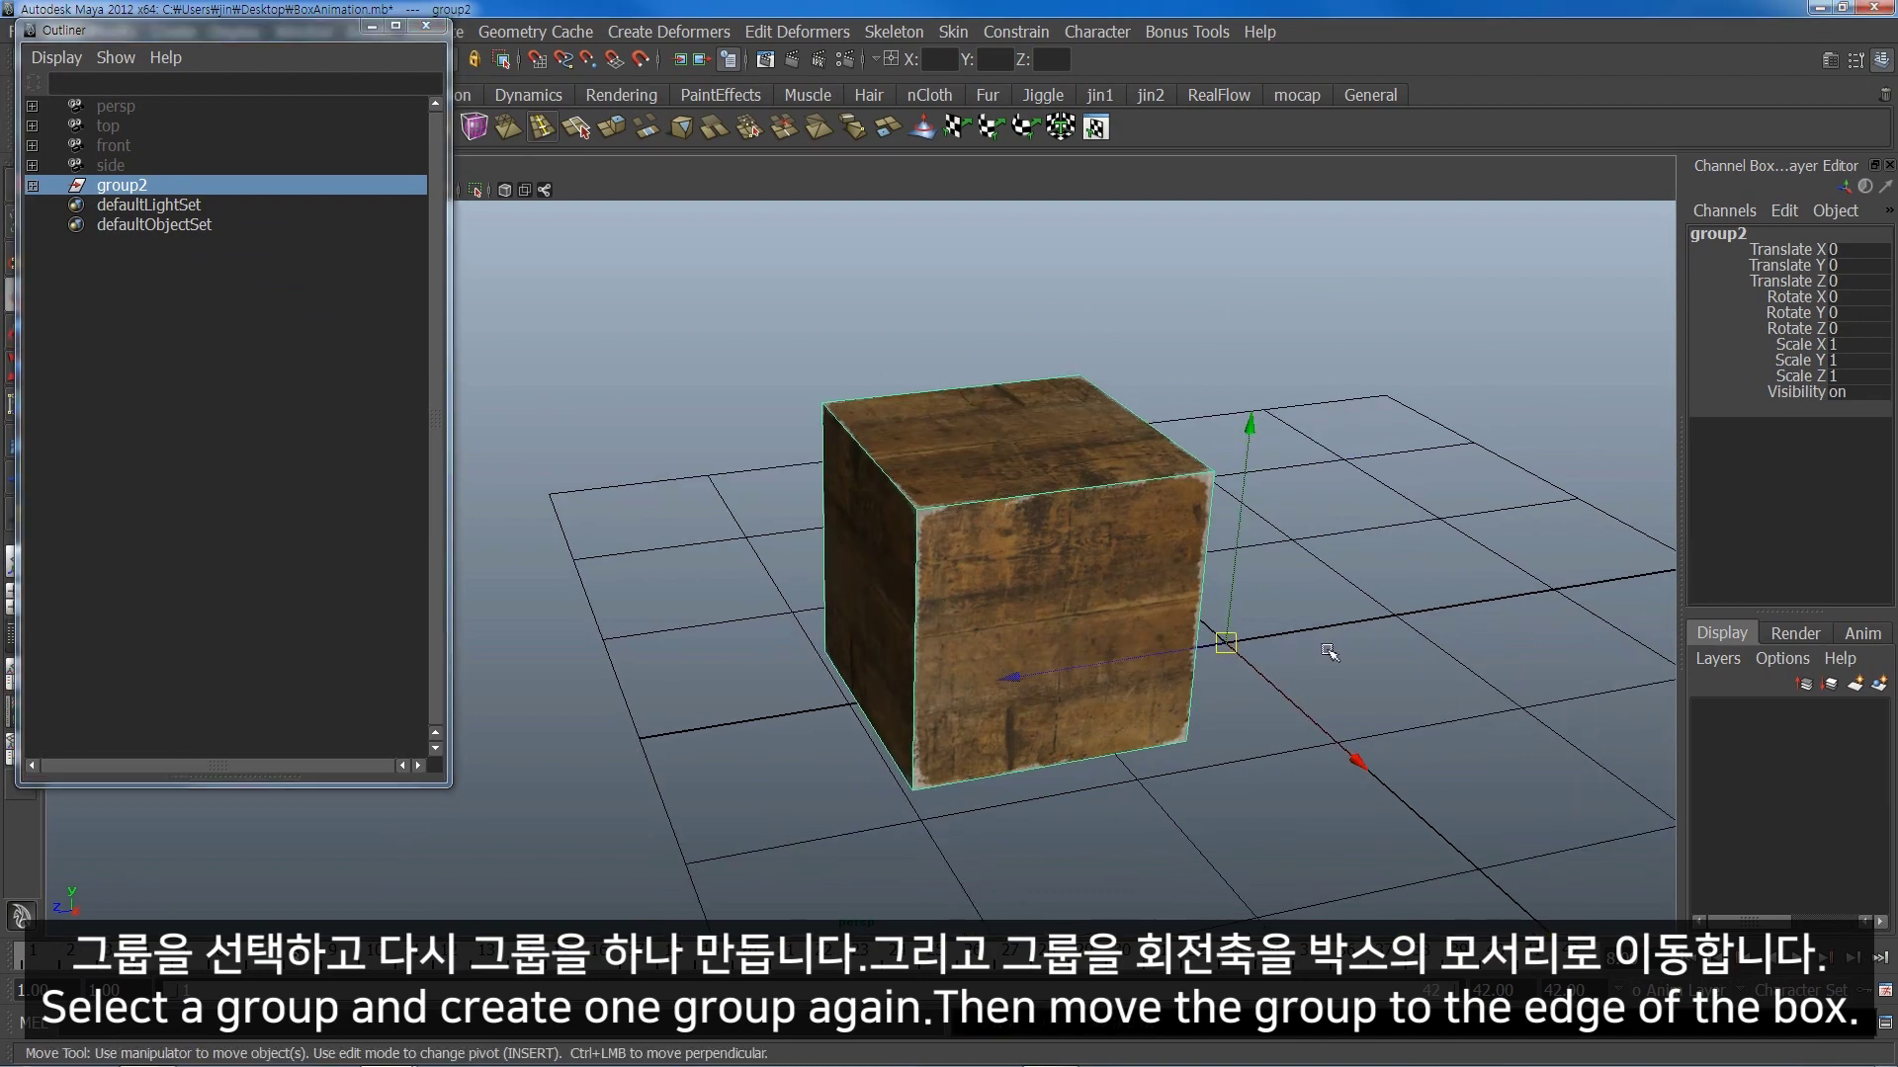
pyautogui.press('Insert')
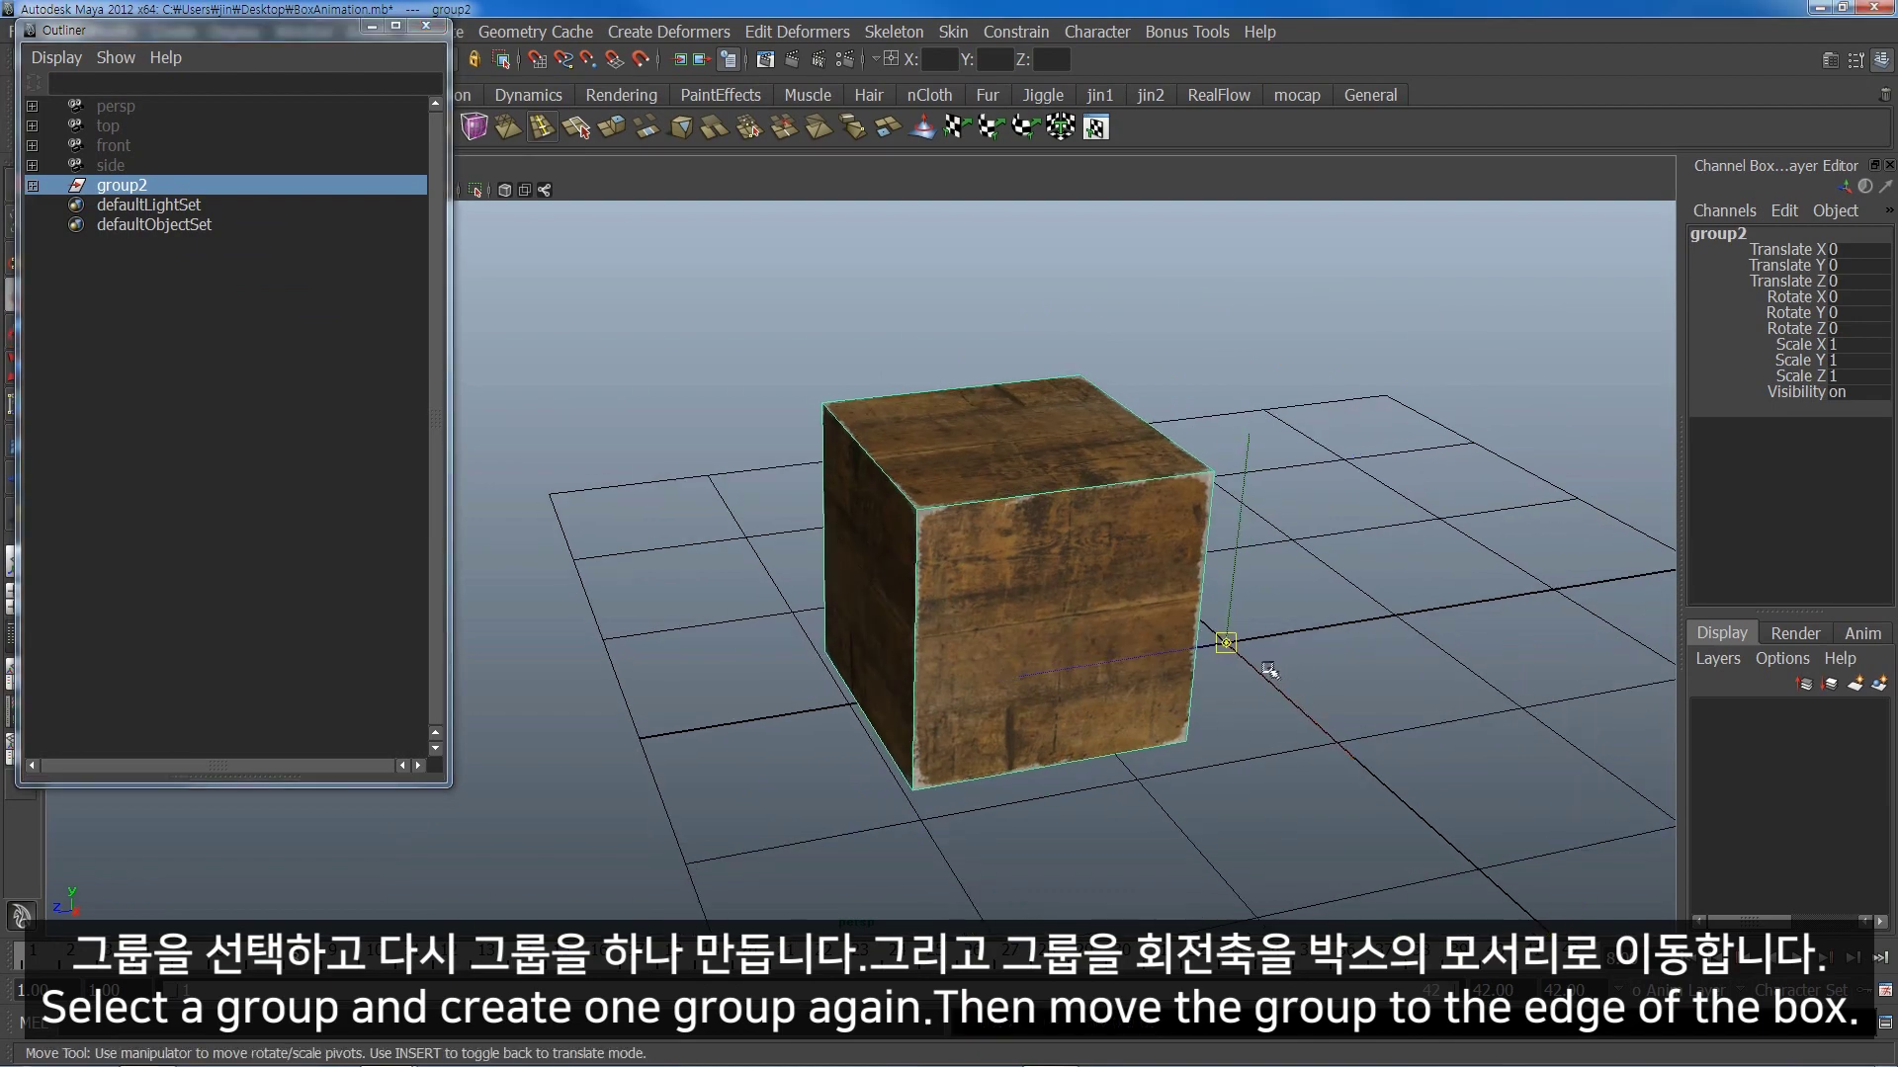
pyautogui.moveTo(1226, 644); pyautogui.dragTo(914, 798)
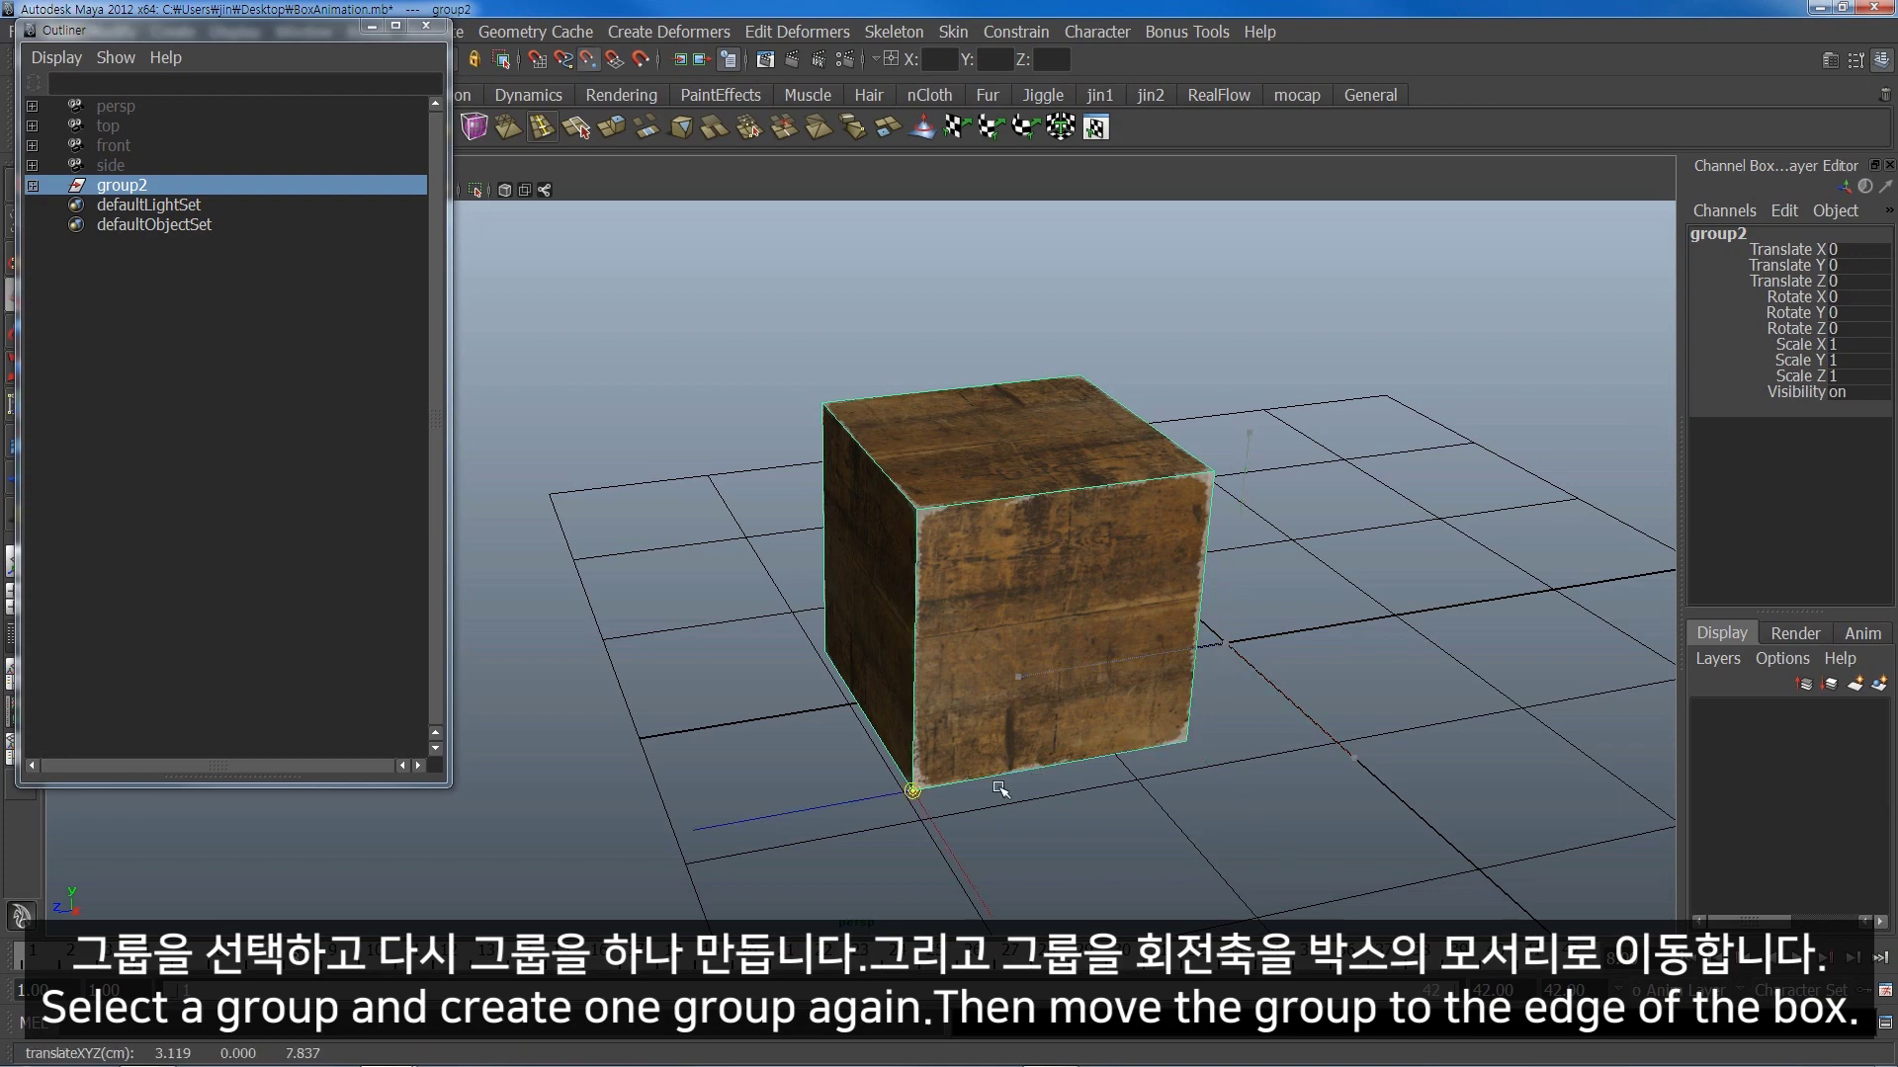
pyautogui.keyDown('alt'); pyautogui.moveTo(899, 765); pyautogui.dragTo(1075, 681); pyautogui.keyUp('alt')
pyautogui.press('Insert')
# - Select group2's Rotate X, Y and Z channels with the Rotate tool active
pyautogui.keyDown('alt'); pyautogui.moveTo(1054, 661); pyautogui.dragTo(1204, 603, button='middle'); pyautogui.keyUp('alt')
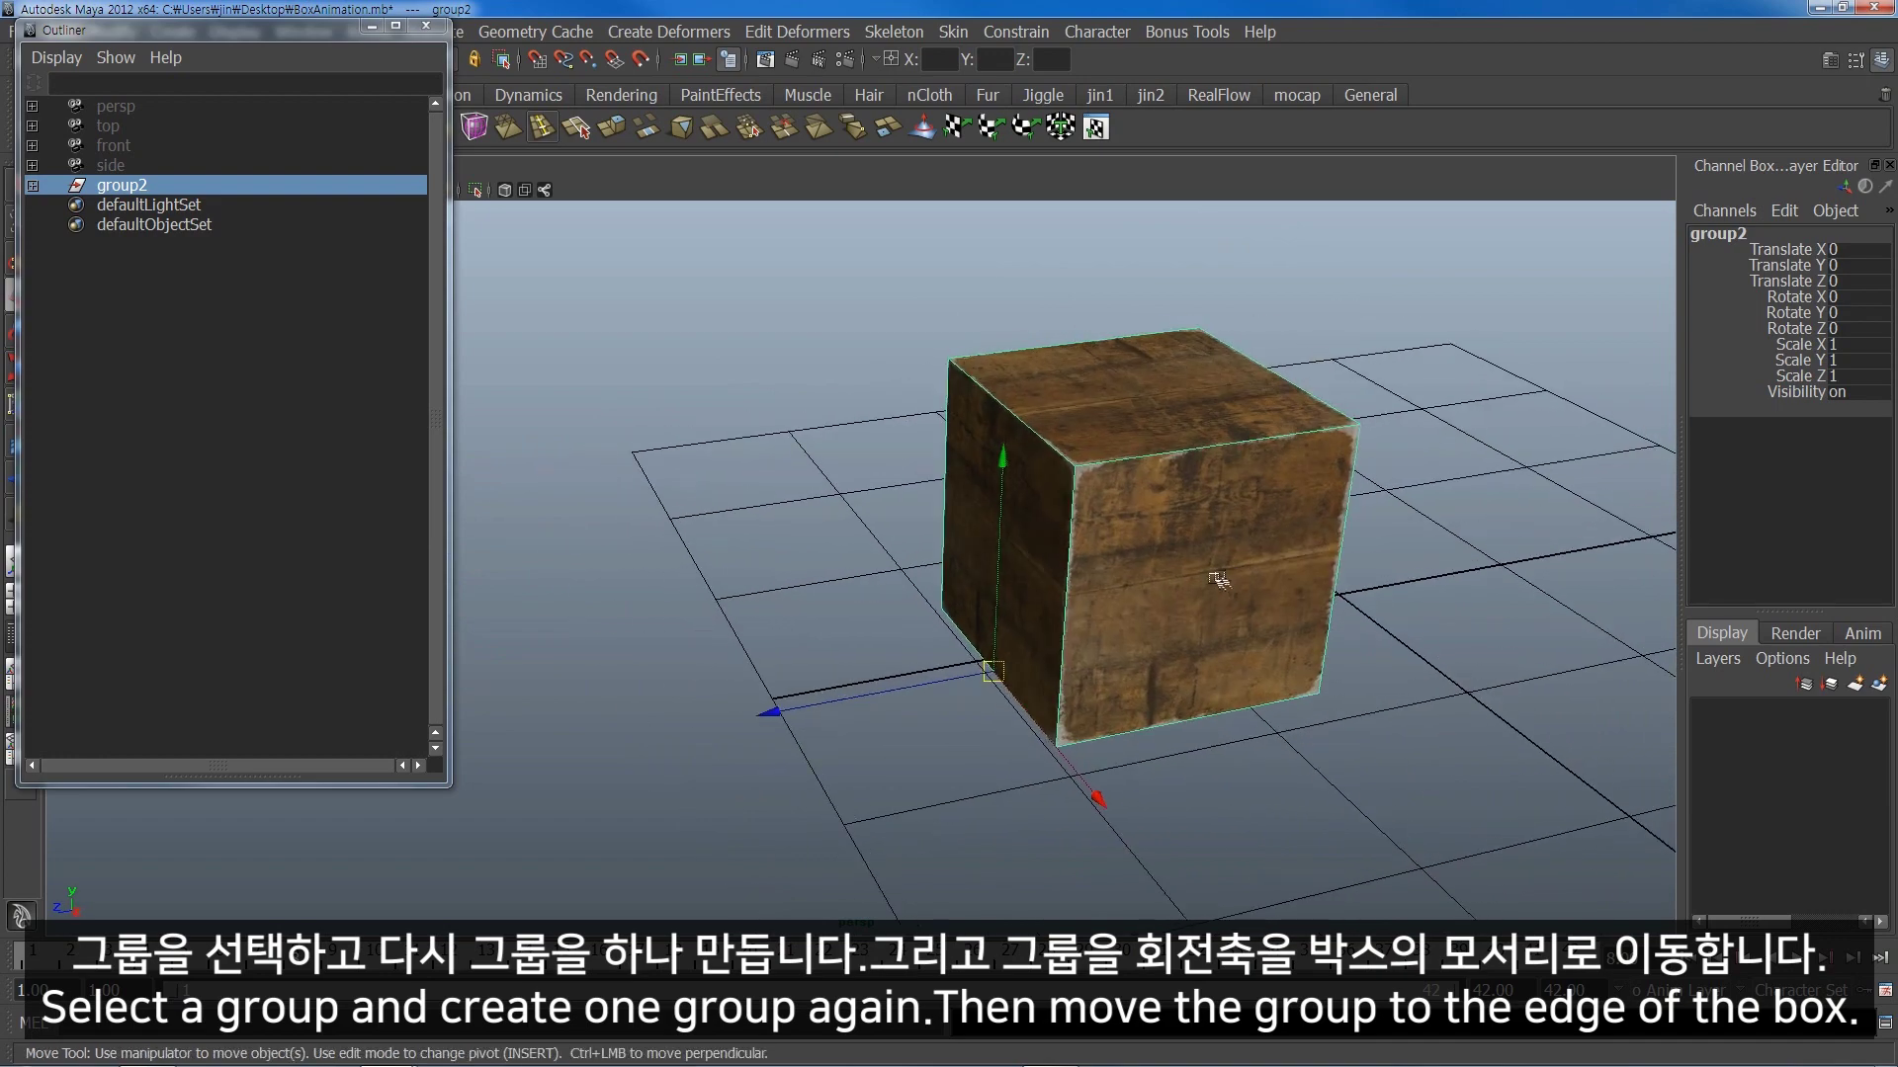
pyautogui.press('e')
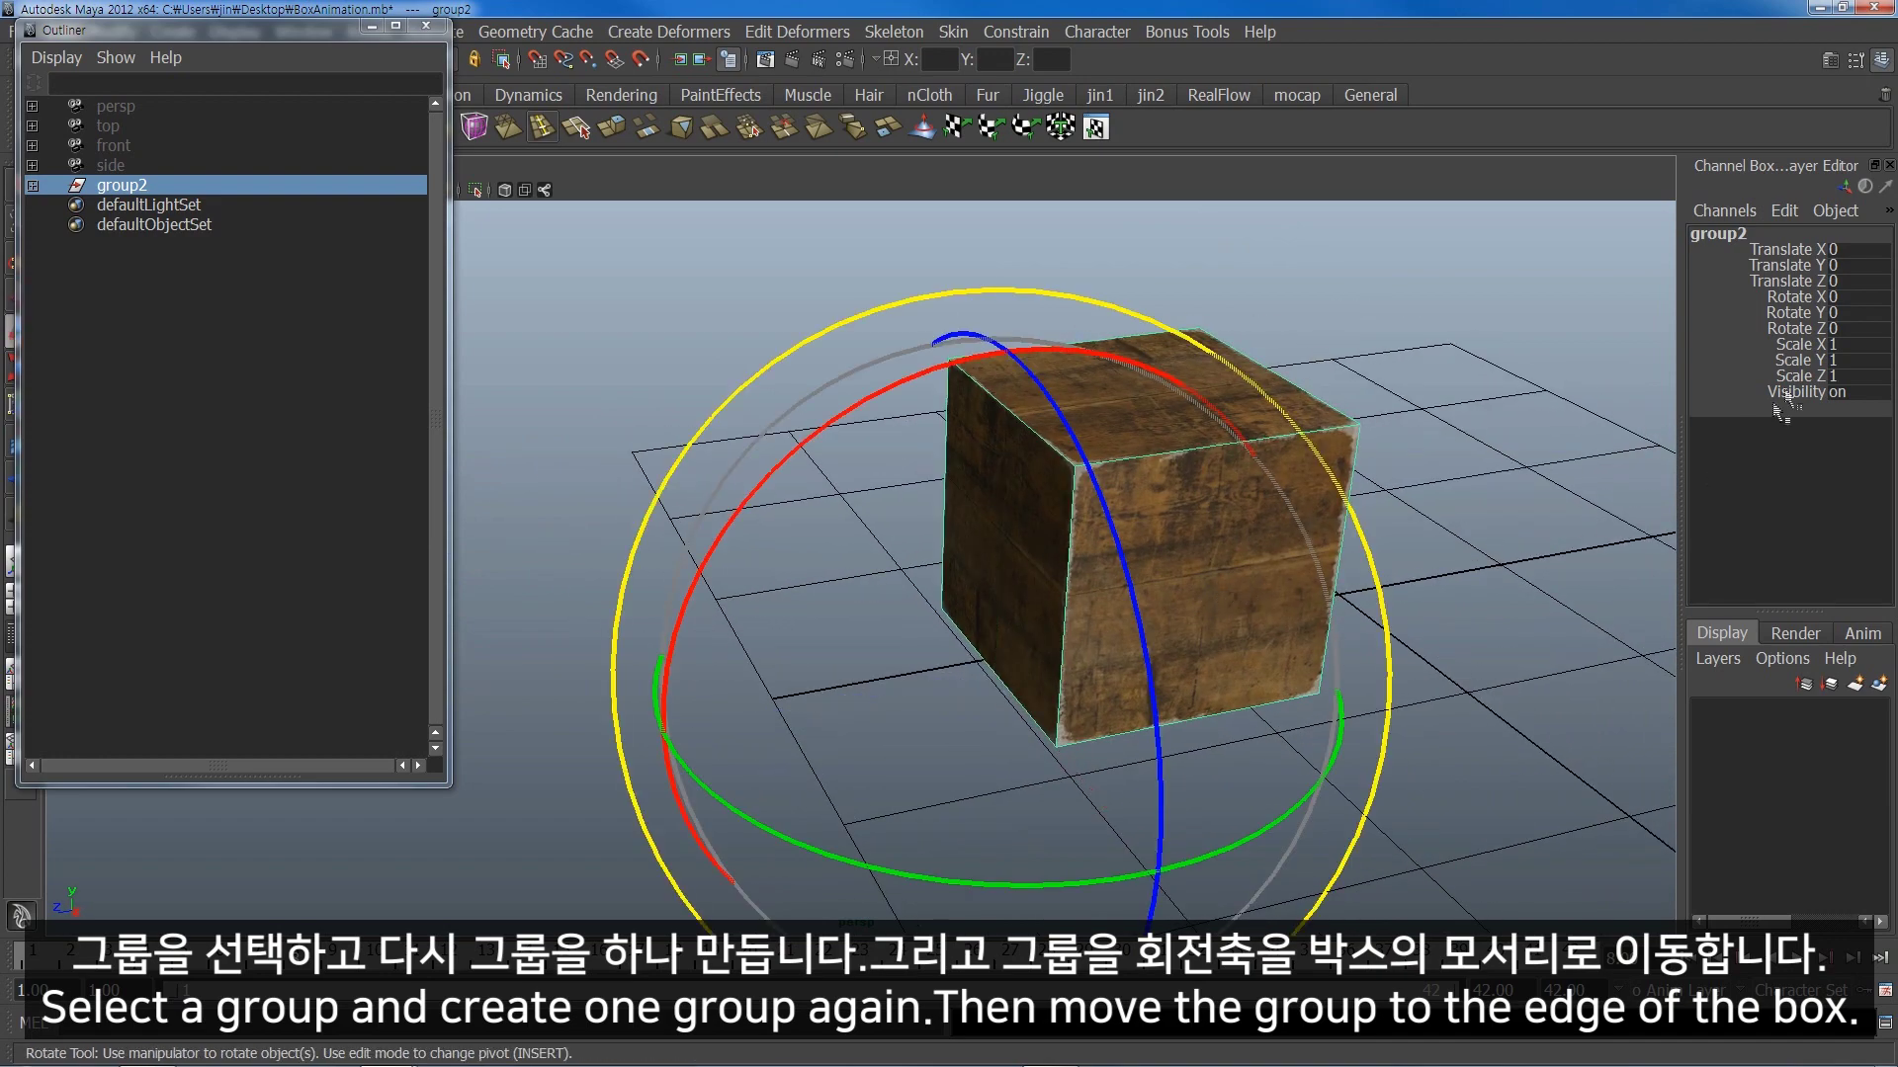
pyautogui.moveTo(1794, 296); pyautogui.dragTo(1793, 330)
pyautogui.rightClick(1769, 326)
# - Key group2's starting rotation, then set Rotate X to 90 at frame 16
pyautogui.click(1715, 347)
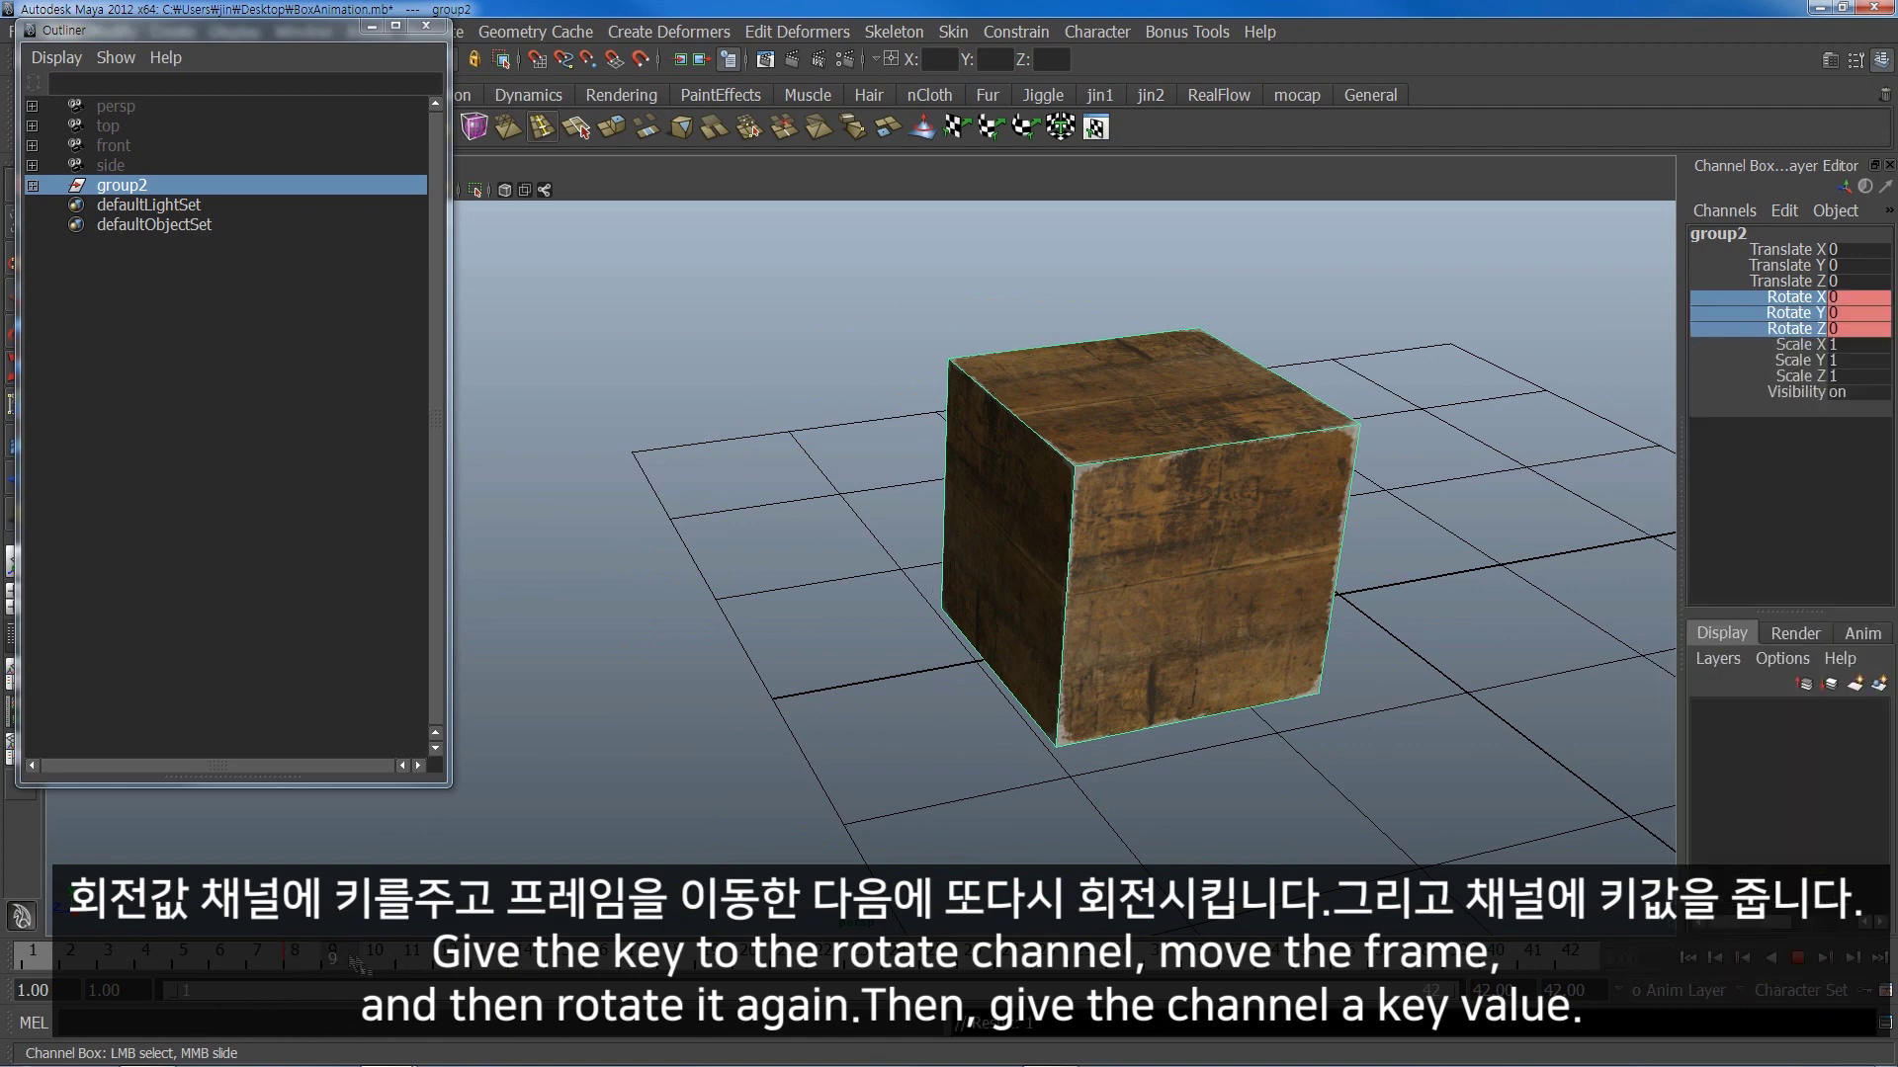
pyautogui.click(590, 975)
pyautogui.press('e')
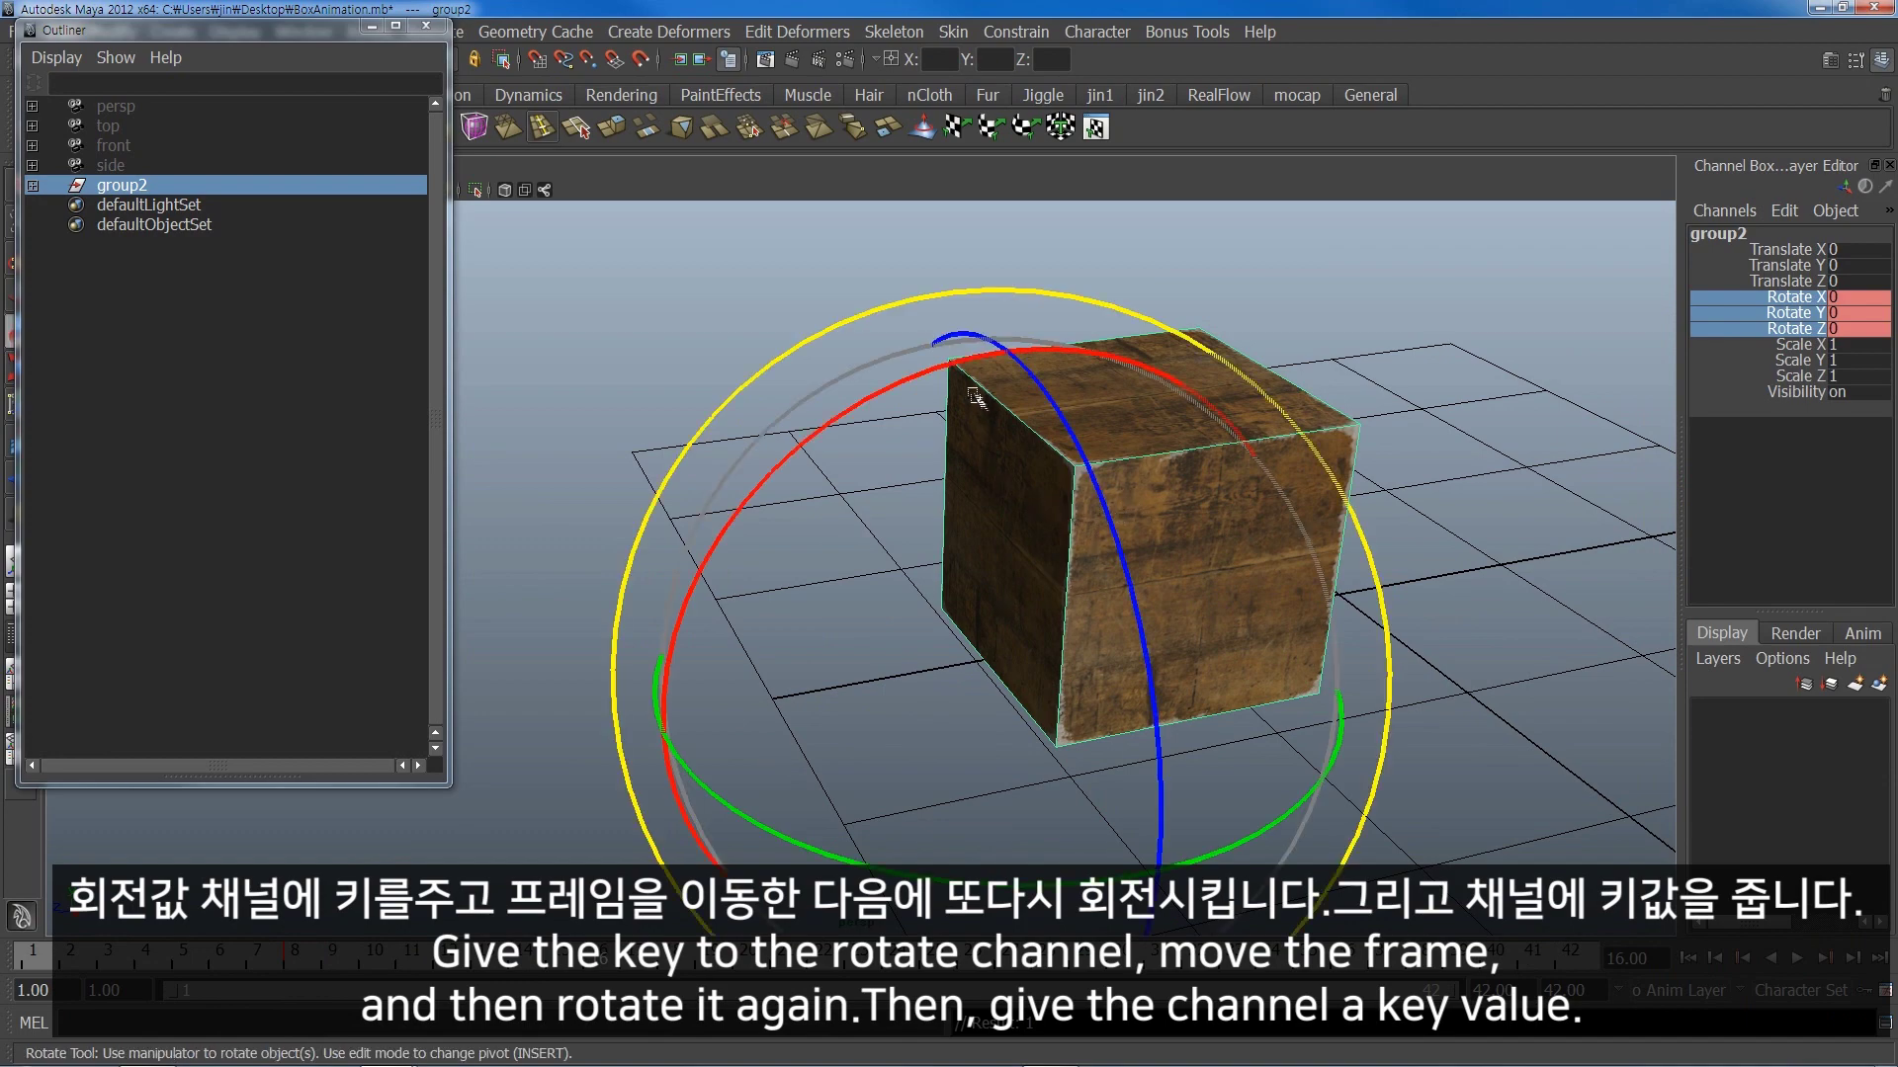
pyautogui.moveTo(959, 364); pyautogui.dragTo(973, 534)
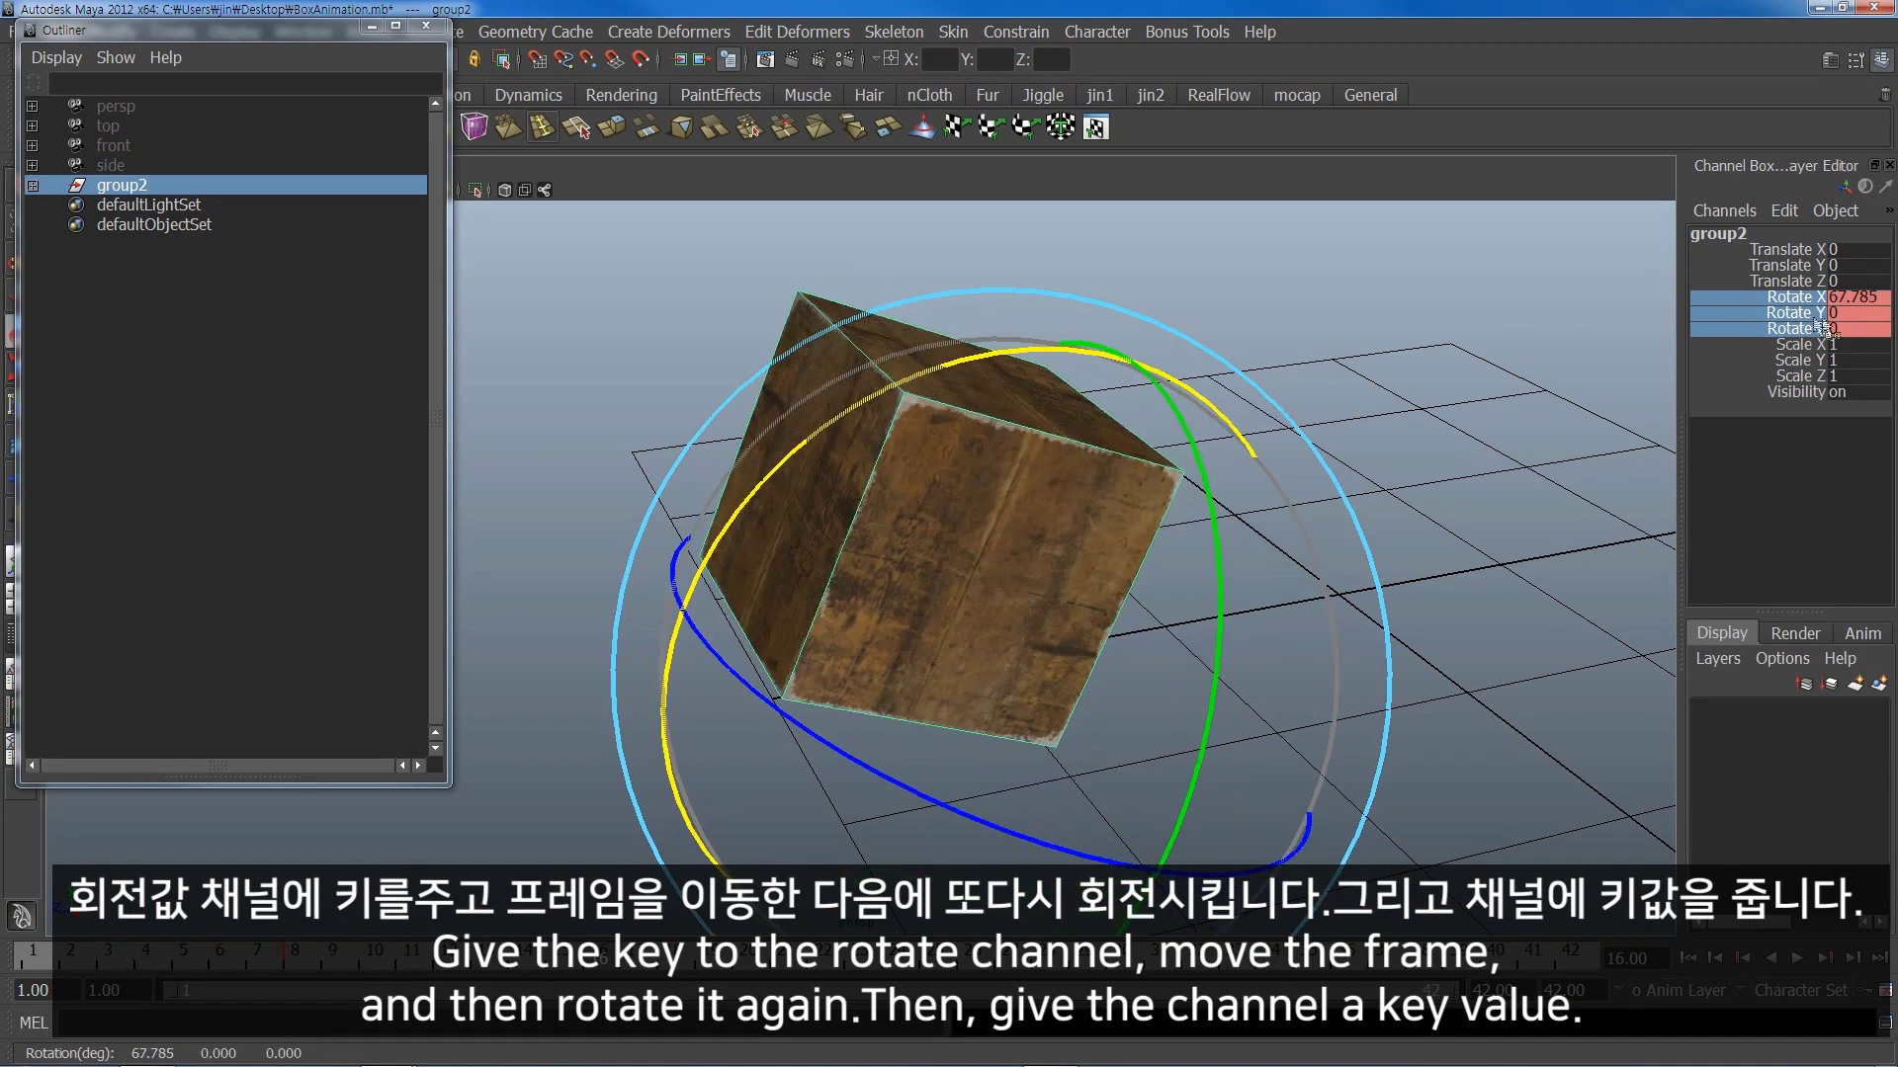
pyautogui.click(1857, 297)
pyautogui.write('90')
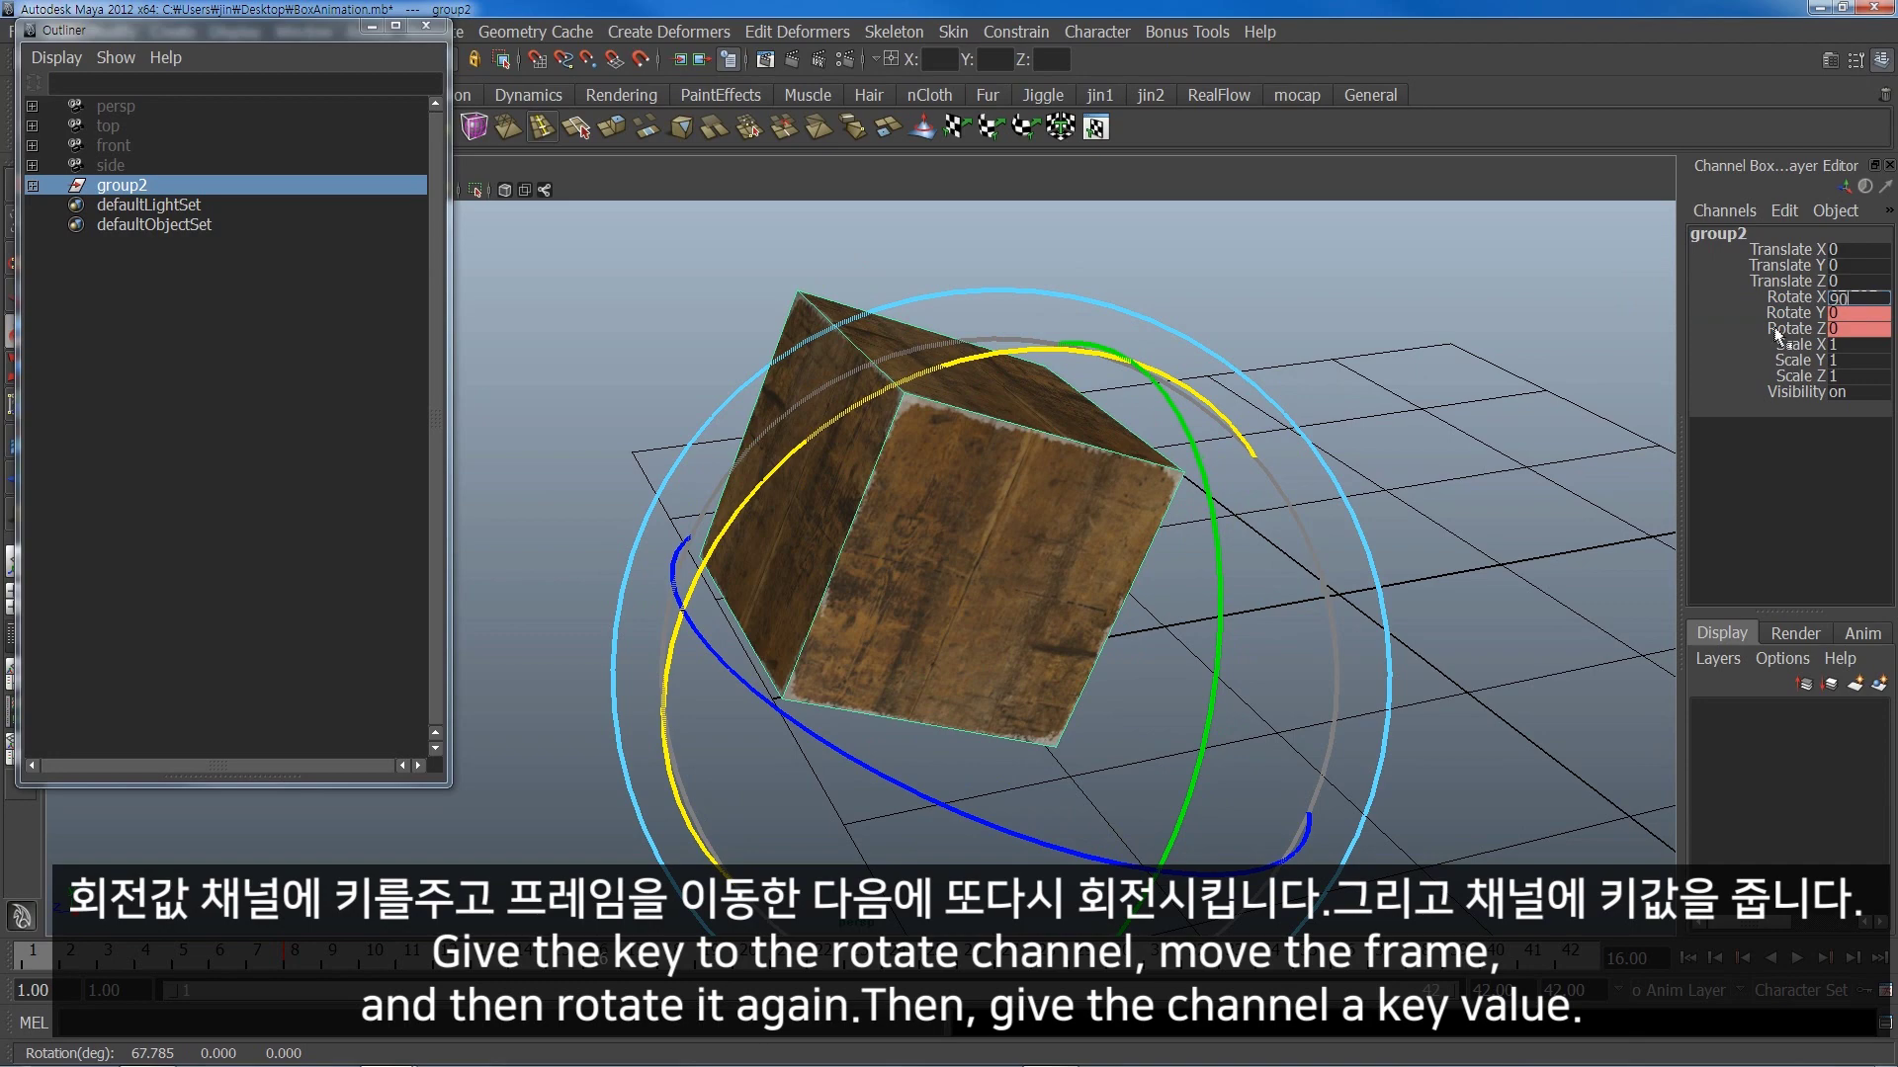
pyautogui.press('Return')
# - Key group2's rotate channels at frame 16 and play back the tip
pyautogui.keyDown('alt'); pyautogui.moveTo(1344, 380); pyautogui.dragTo(1576, 377, button='middle'); pyautogui.keyUp('alt')
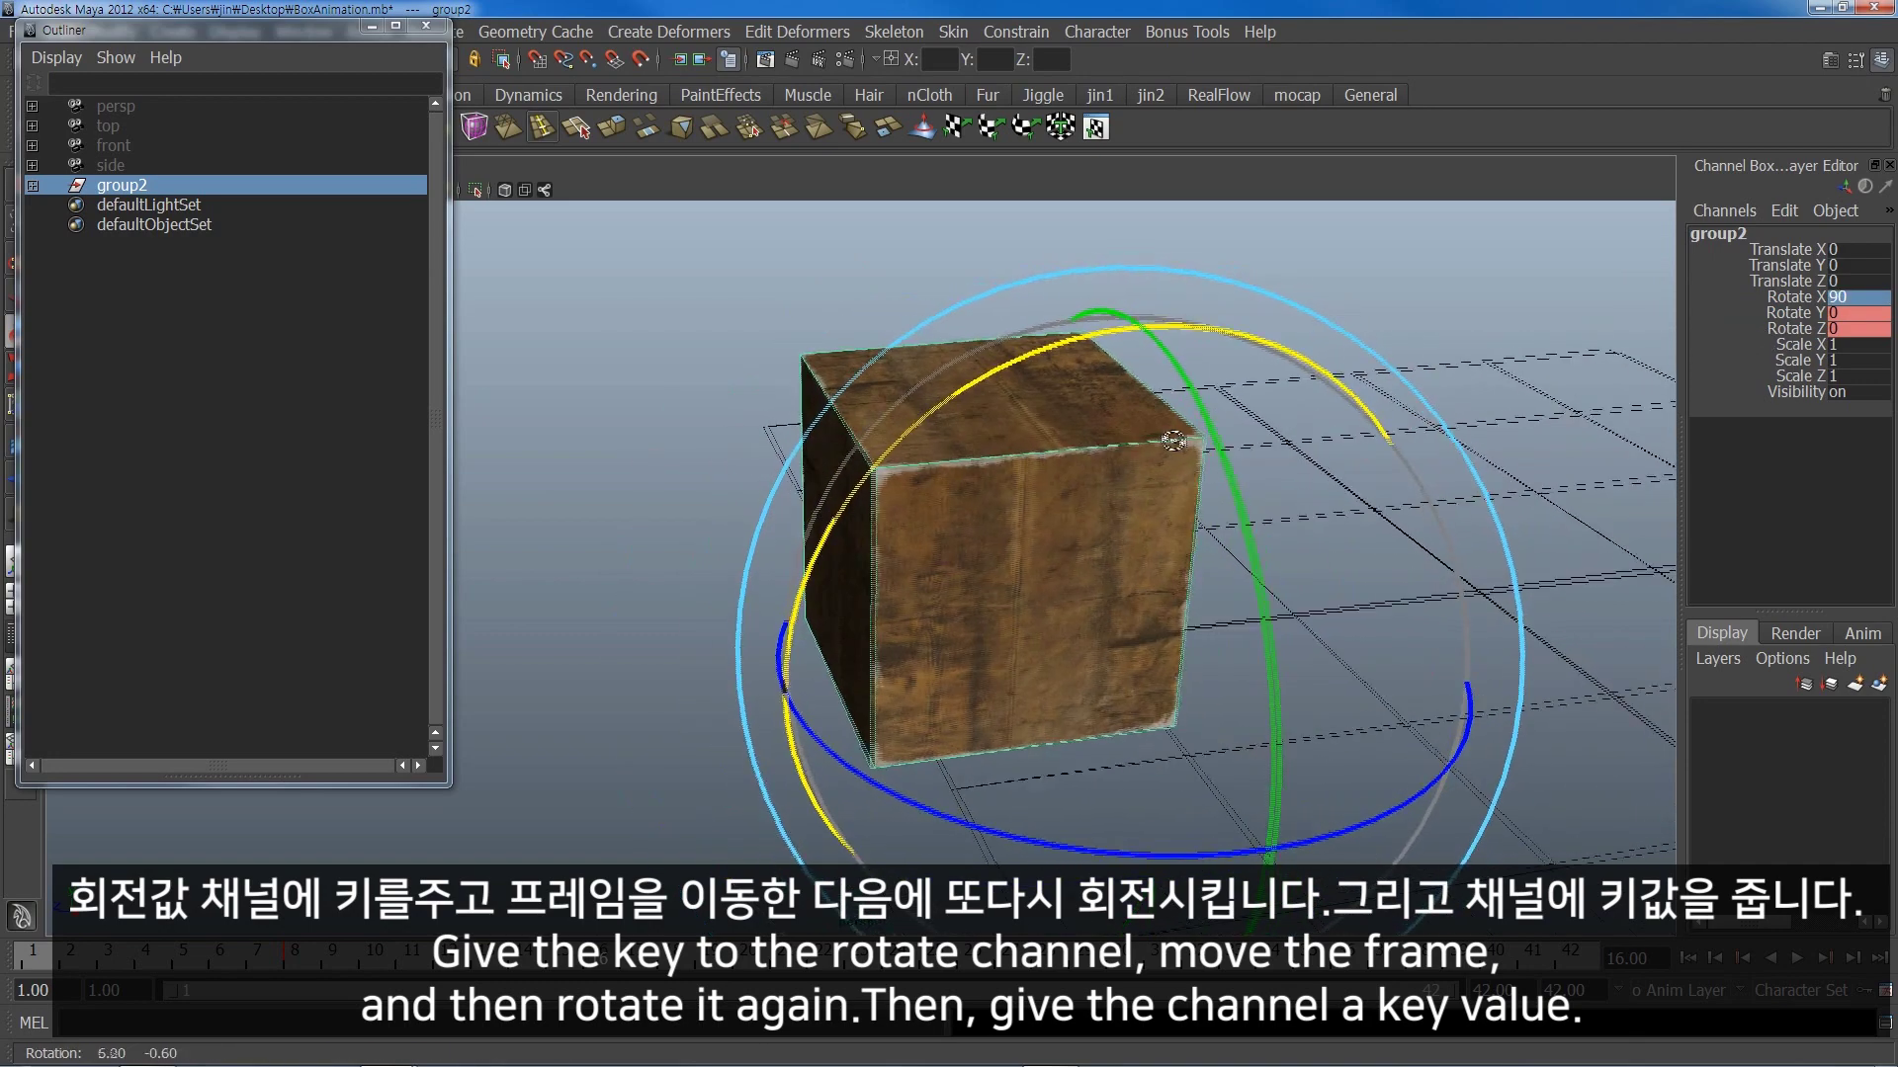
pyautogui.click(1793, 296)
pyautogui.rightClick(1764, 317)
pyautogui.click(1740, 349)
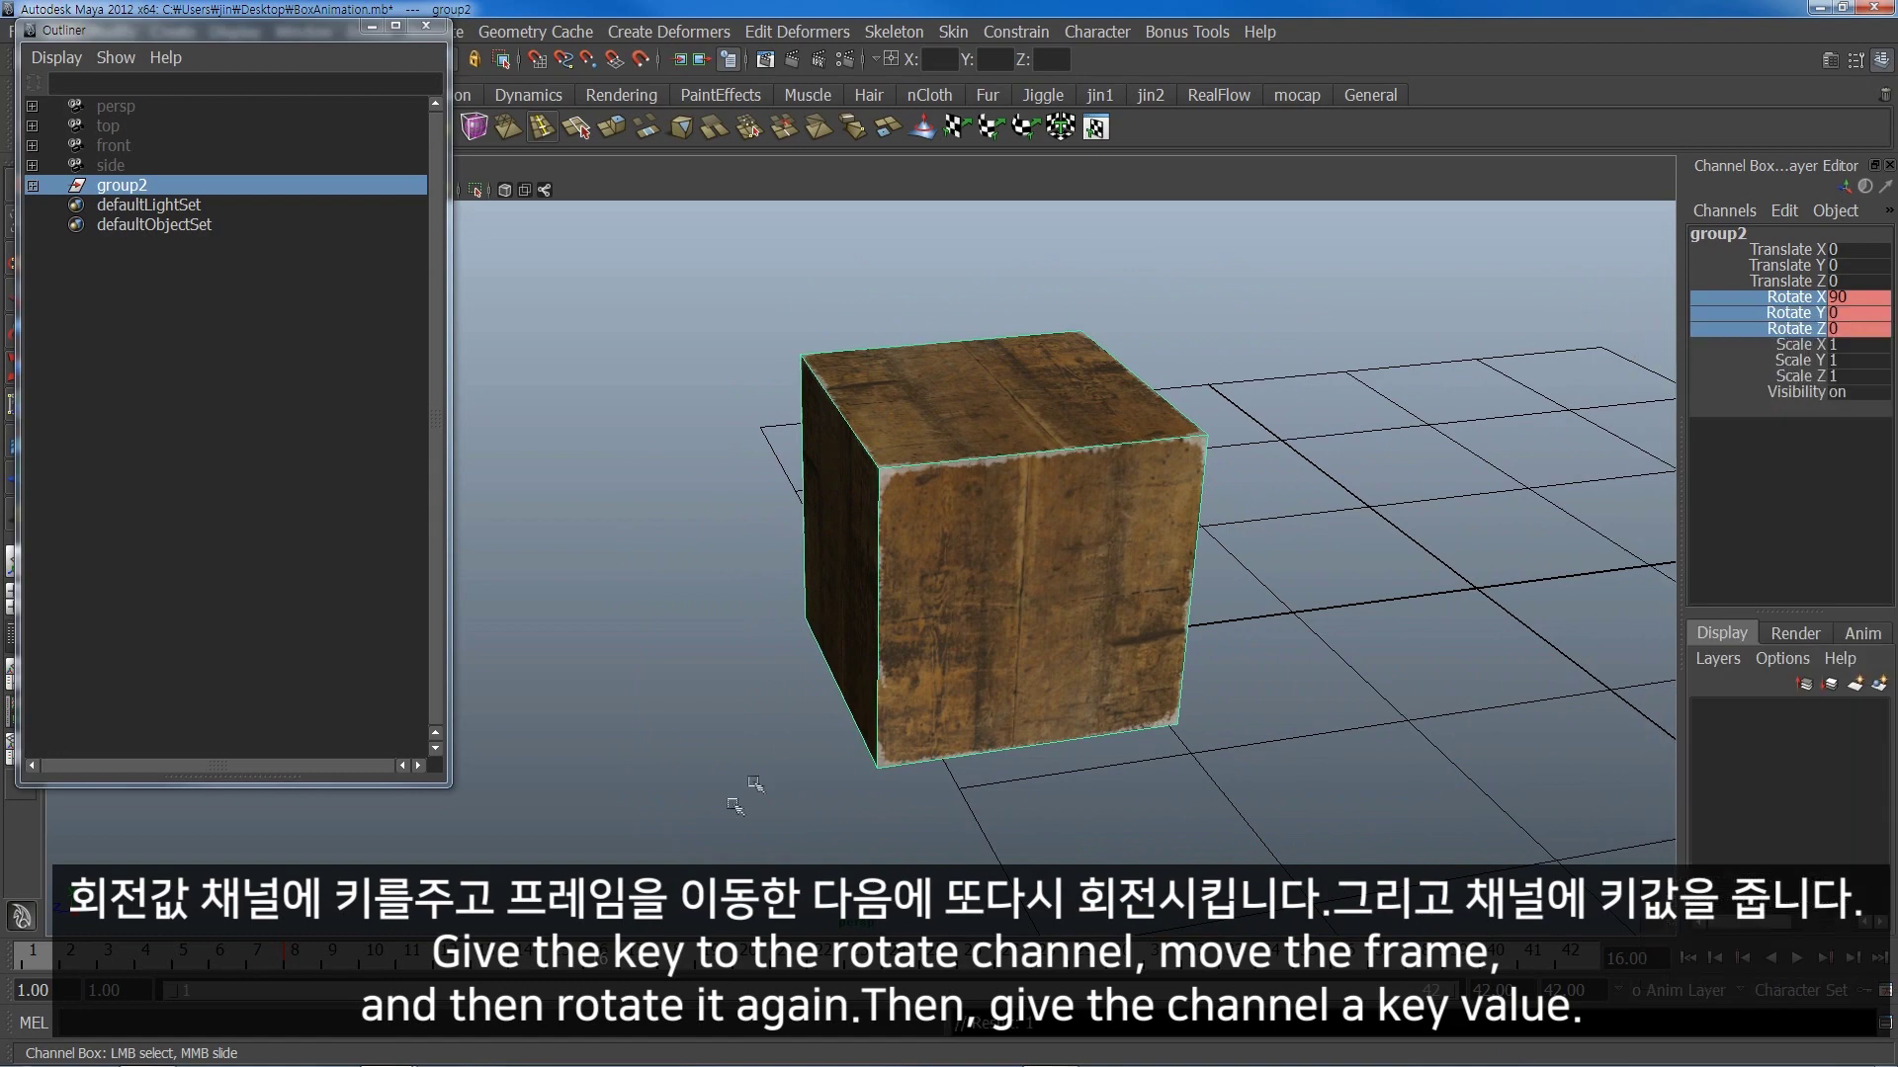
pyautogui.hotkey('alt', 'v')
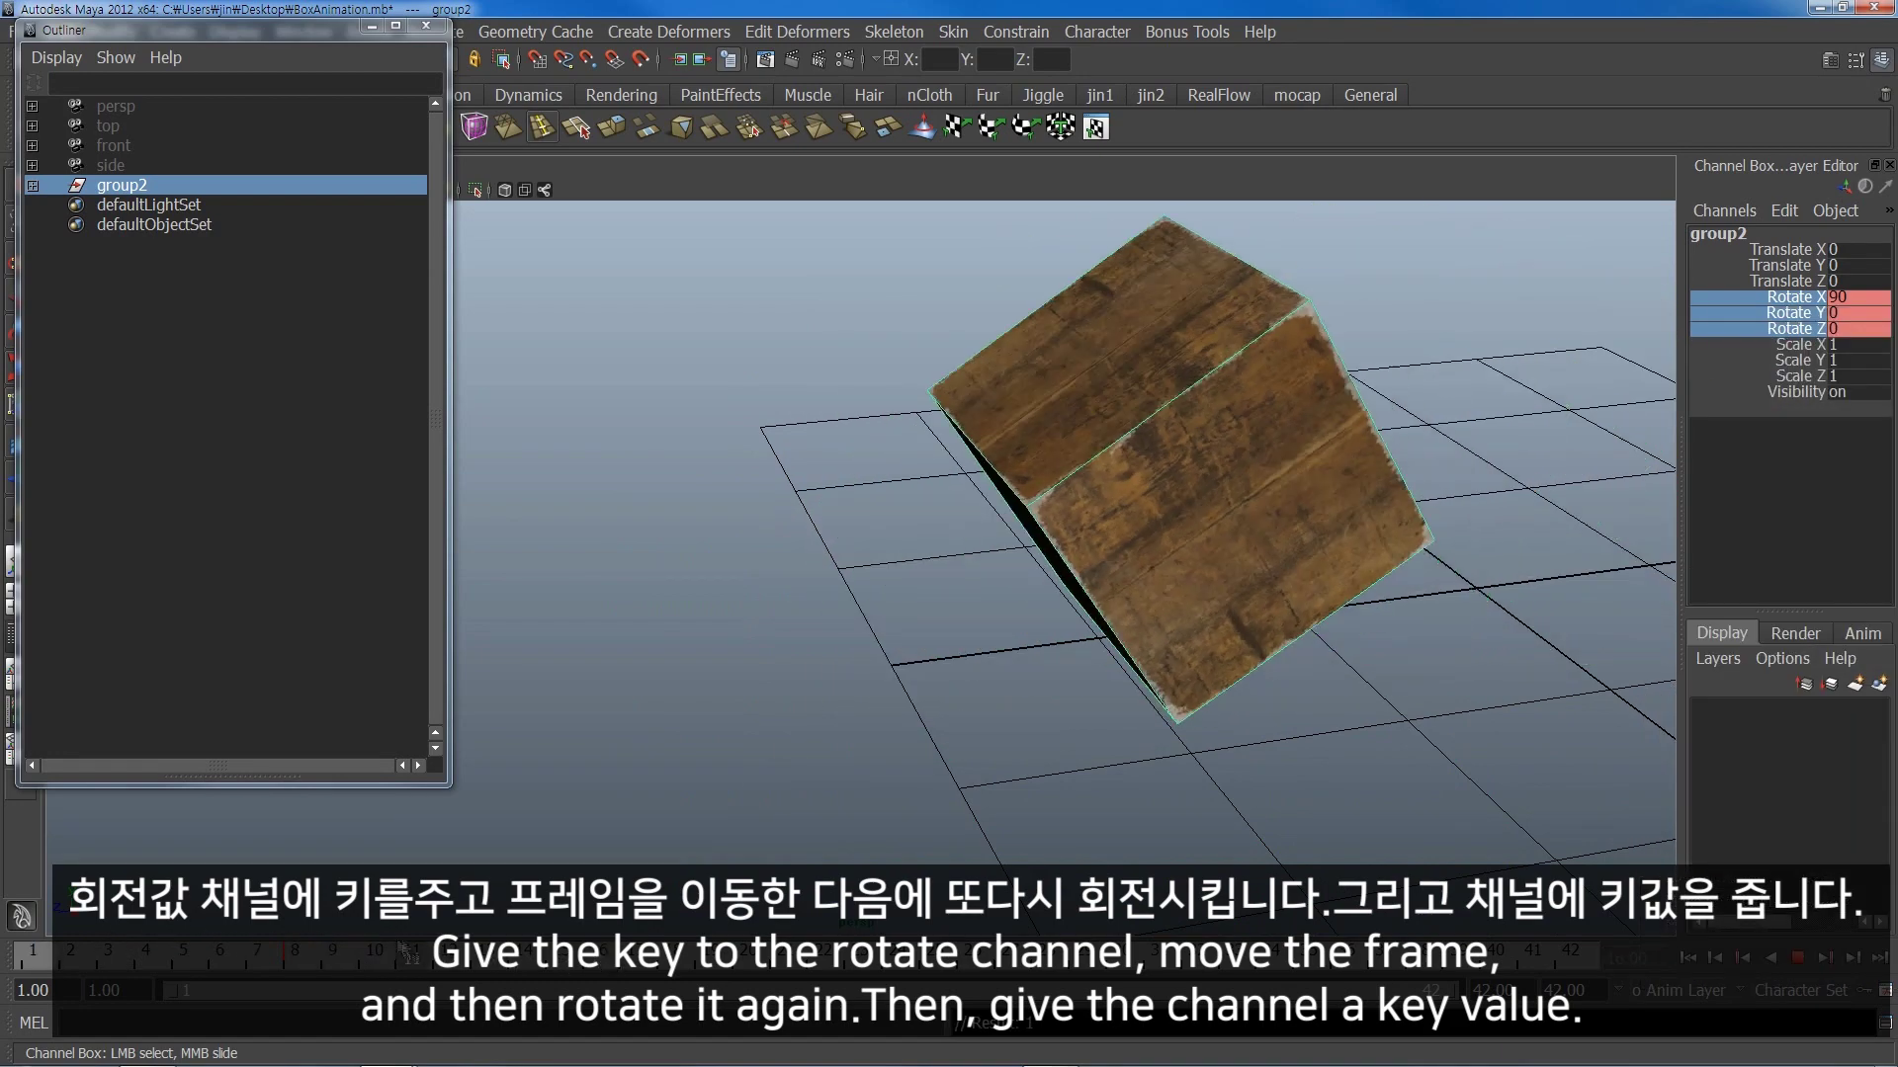
# - Review the tip from a new angle and reselect group2
pyautogui.moveTo(1137, 692)
pyautogui.keyDown('alt'); pyautogui.mouseDown()
pyautogui.moveTo(1259, 732)
pyautogui.moveTo(1244, 725)
pyautogui.mouseUp(); pyautogui.keyUp('alt')
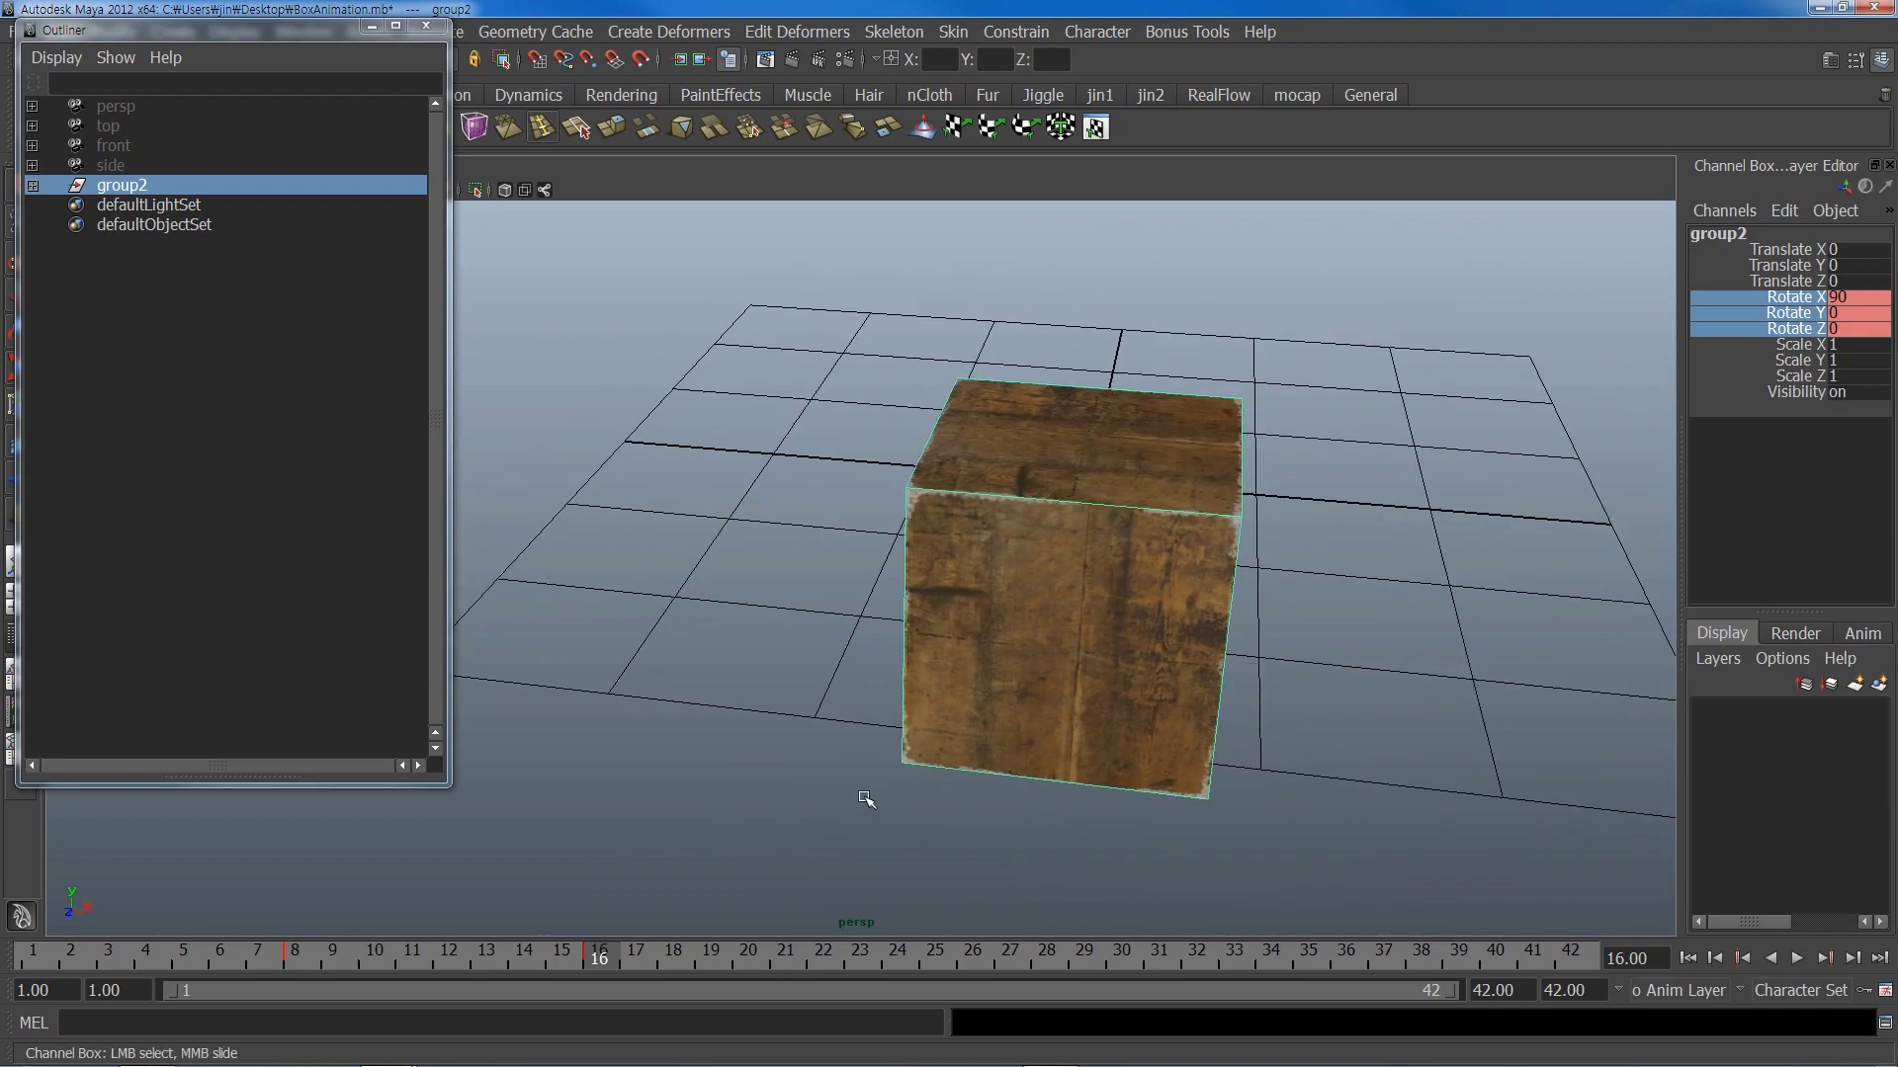
pyautogui.press('w')
pyautogui.keyDown('alt'); pyautogui.moveTo(1043, 707); pyautogui.dragTo(969, 708); pyautogui.keyUp('alt')
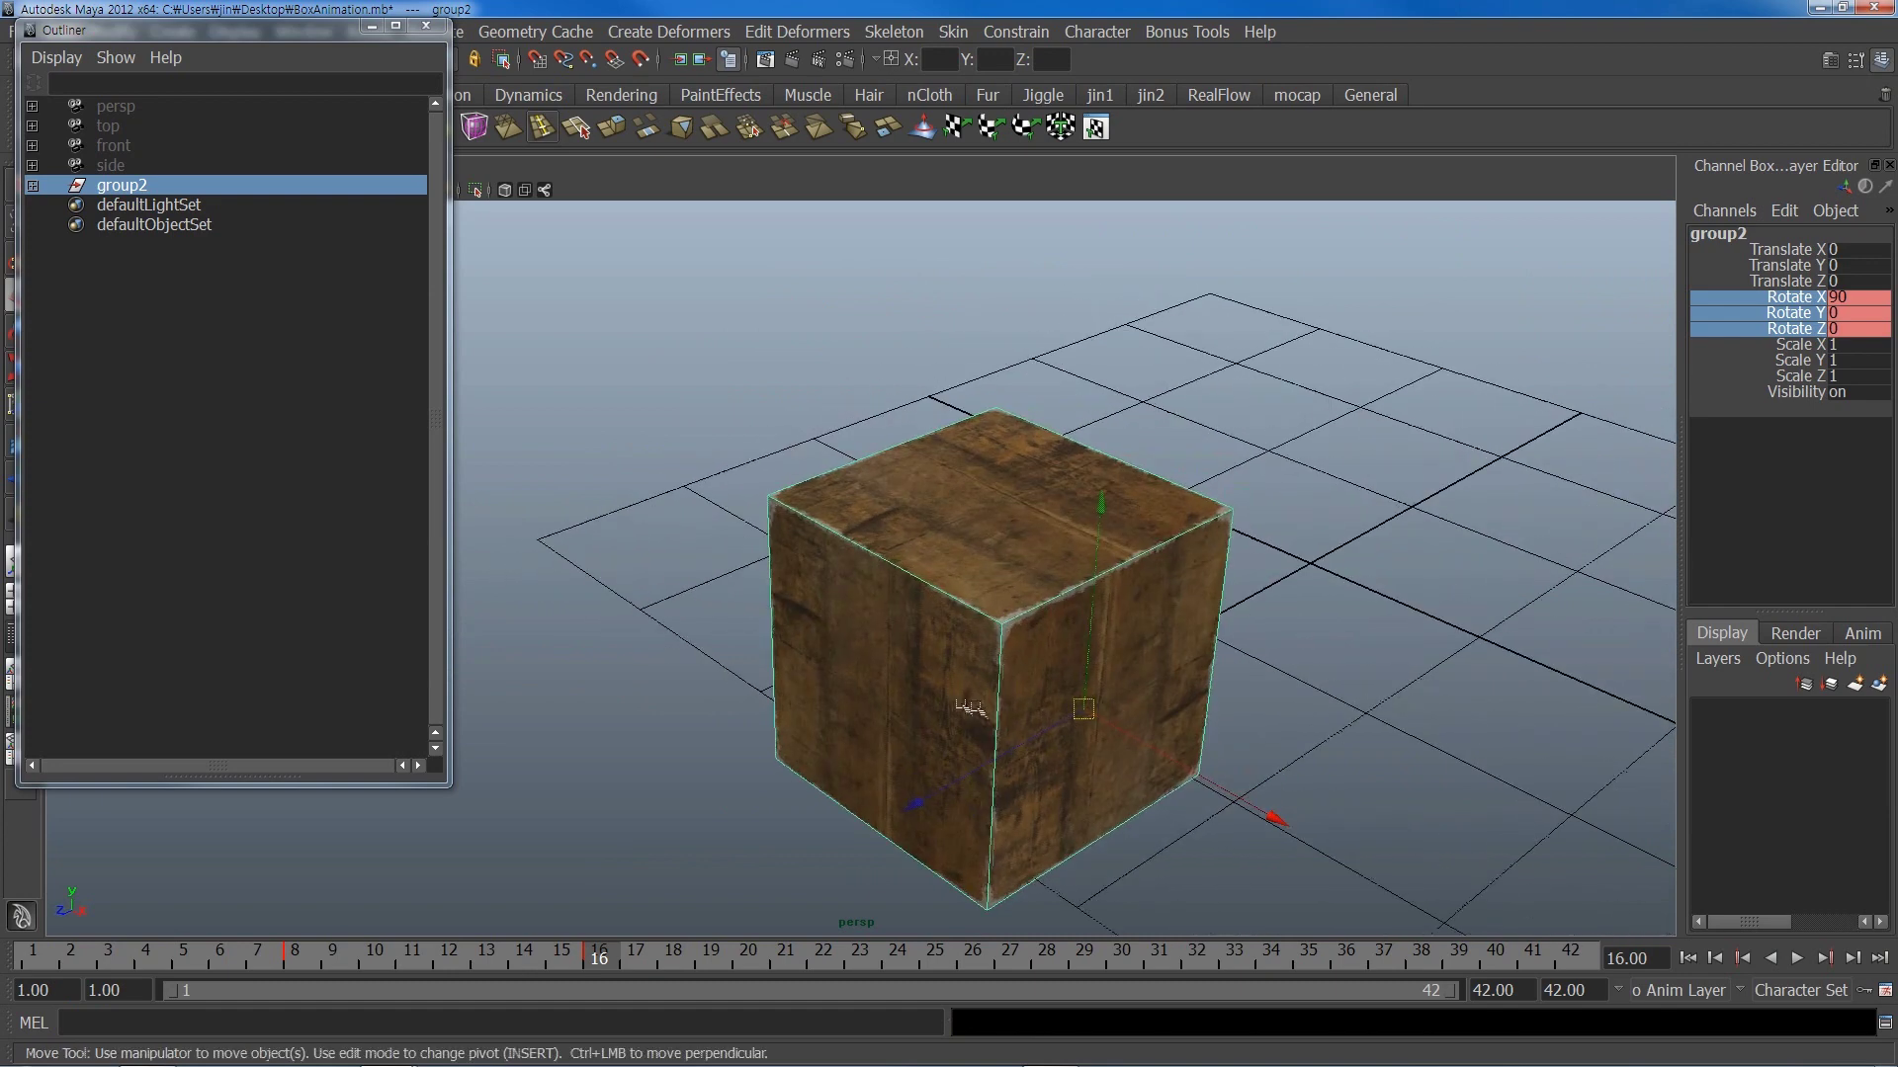
pyautogui.click(198, 370)
pyautogui.click(140, 192)
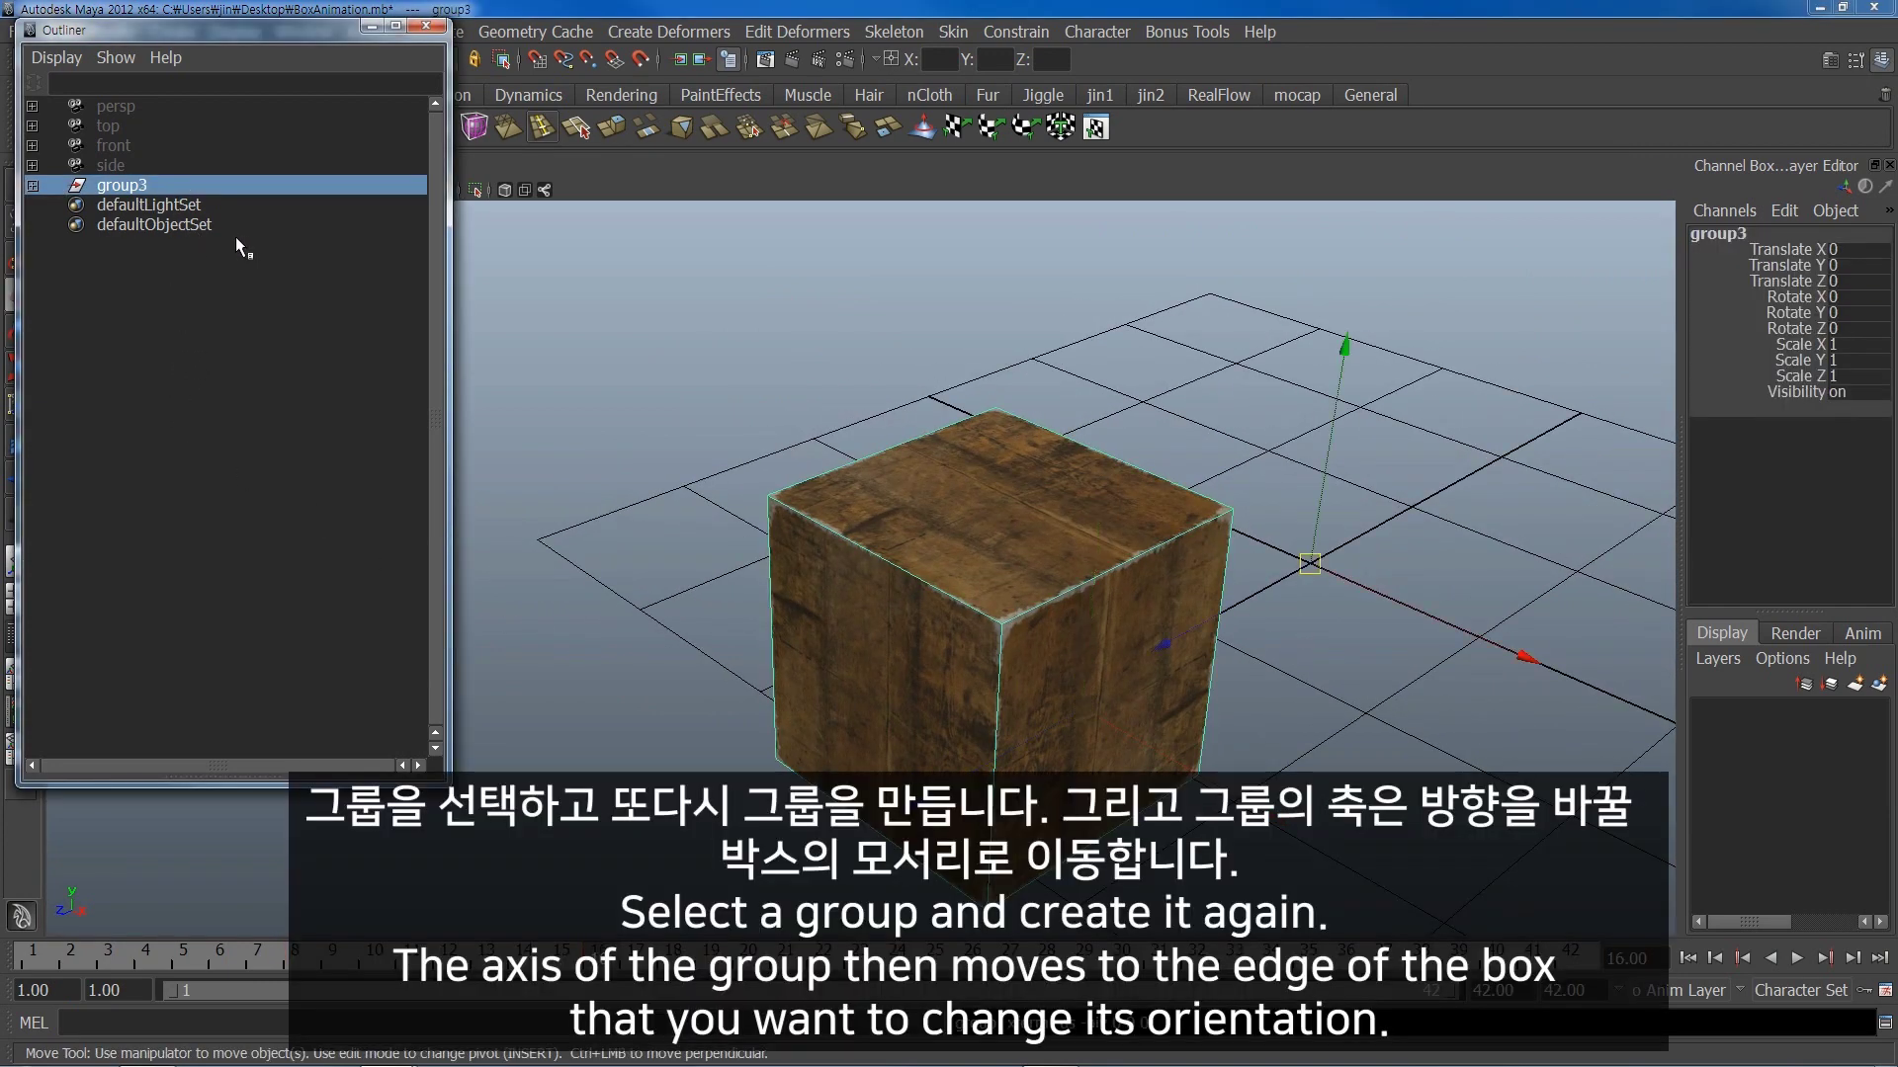
# - Group group2 into a new group3 and snap its pivot to the box's bottom corner
pyautogui.hotkey('ctrl', 'g')
pyautogui.moveTo(1107, 553)
pyautogui.keyDown('alt'); pyautogui.mouseDown()
pyautogui.moveTo(1327, 555)
pyautogui.moveTo(1156, 536)
pyautogui.mouseUp(); pyautogui.keyUp('alt')
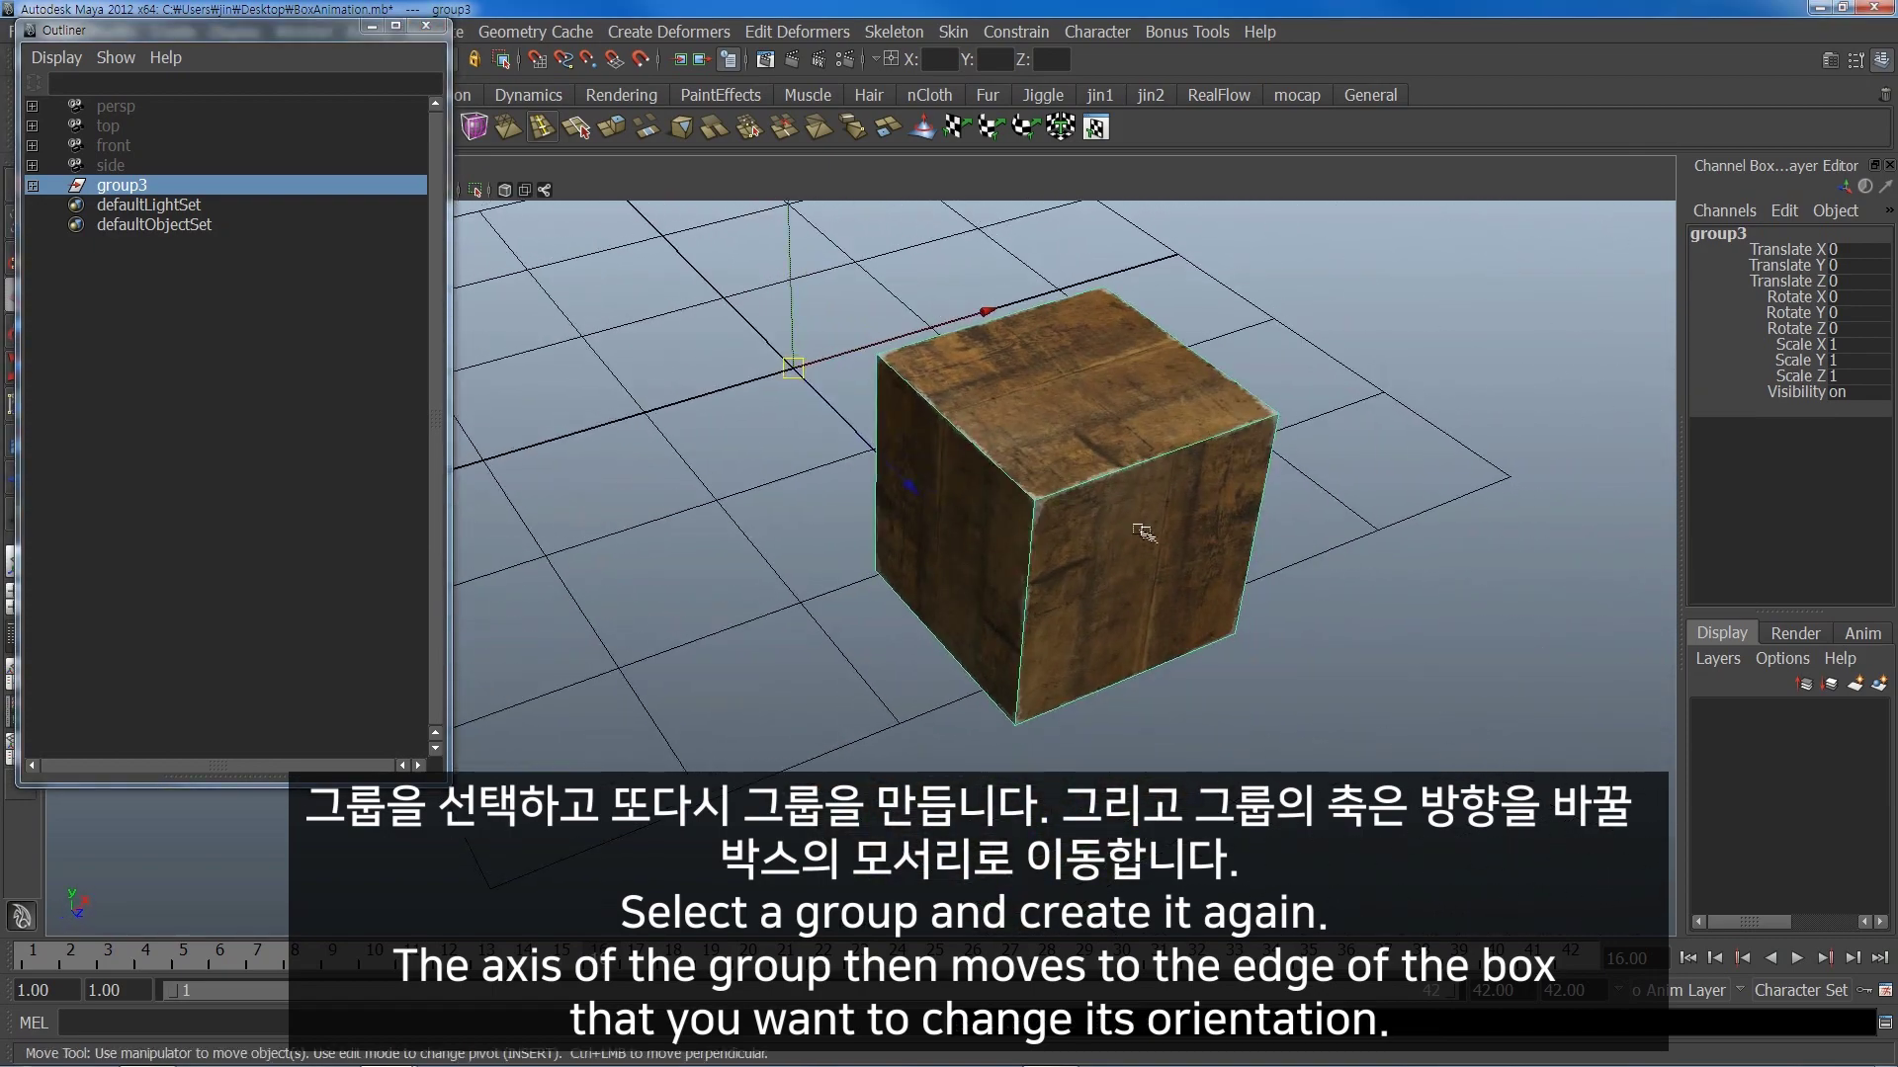
pyautogui.press('Insert')
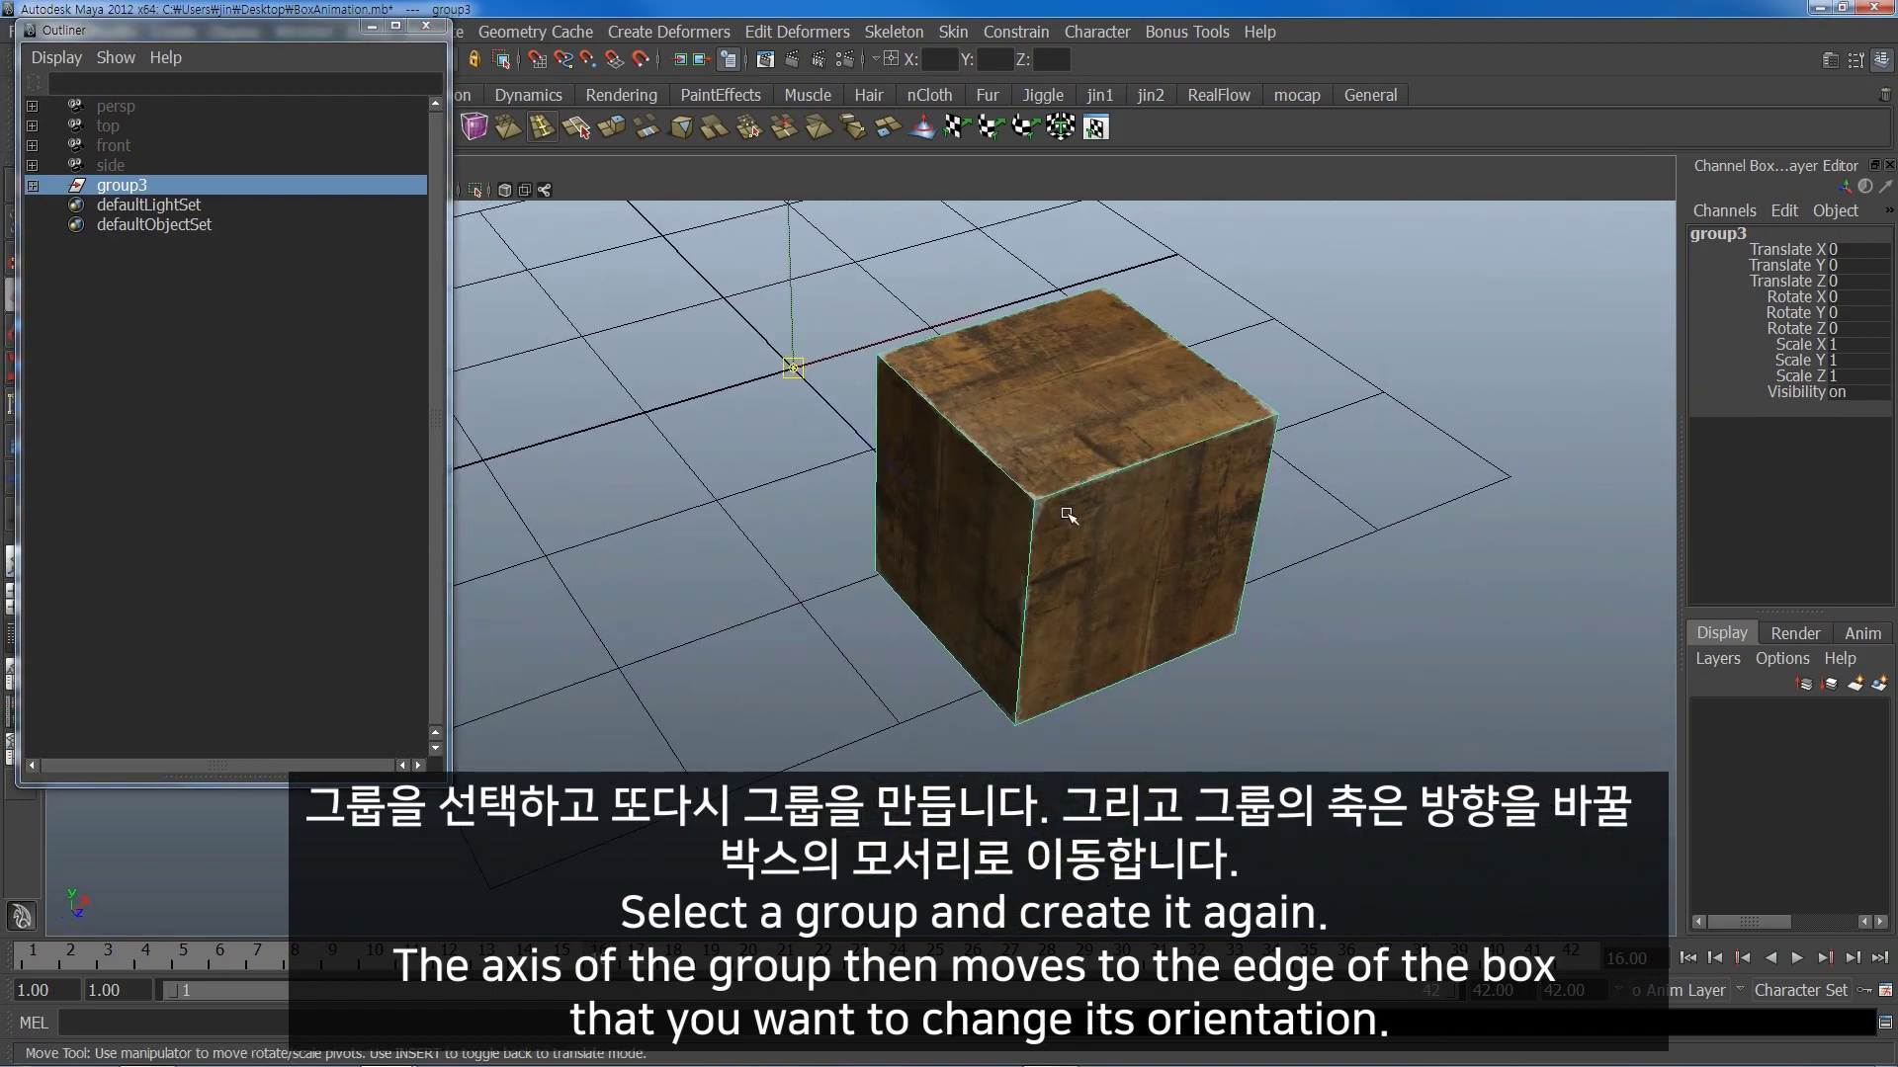
pyautogui.moveTo(793, 367)
pyautogui.mouseDown()
pyautogui.moveTo(1053, 743)
pyautogui.moveTo(1025, 712)
pyautogui.mouseUp()
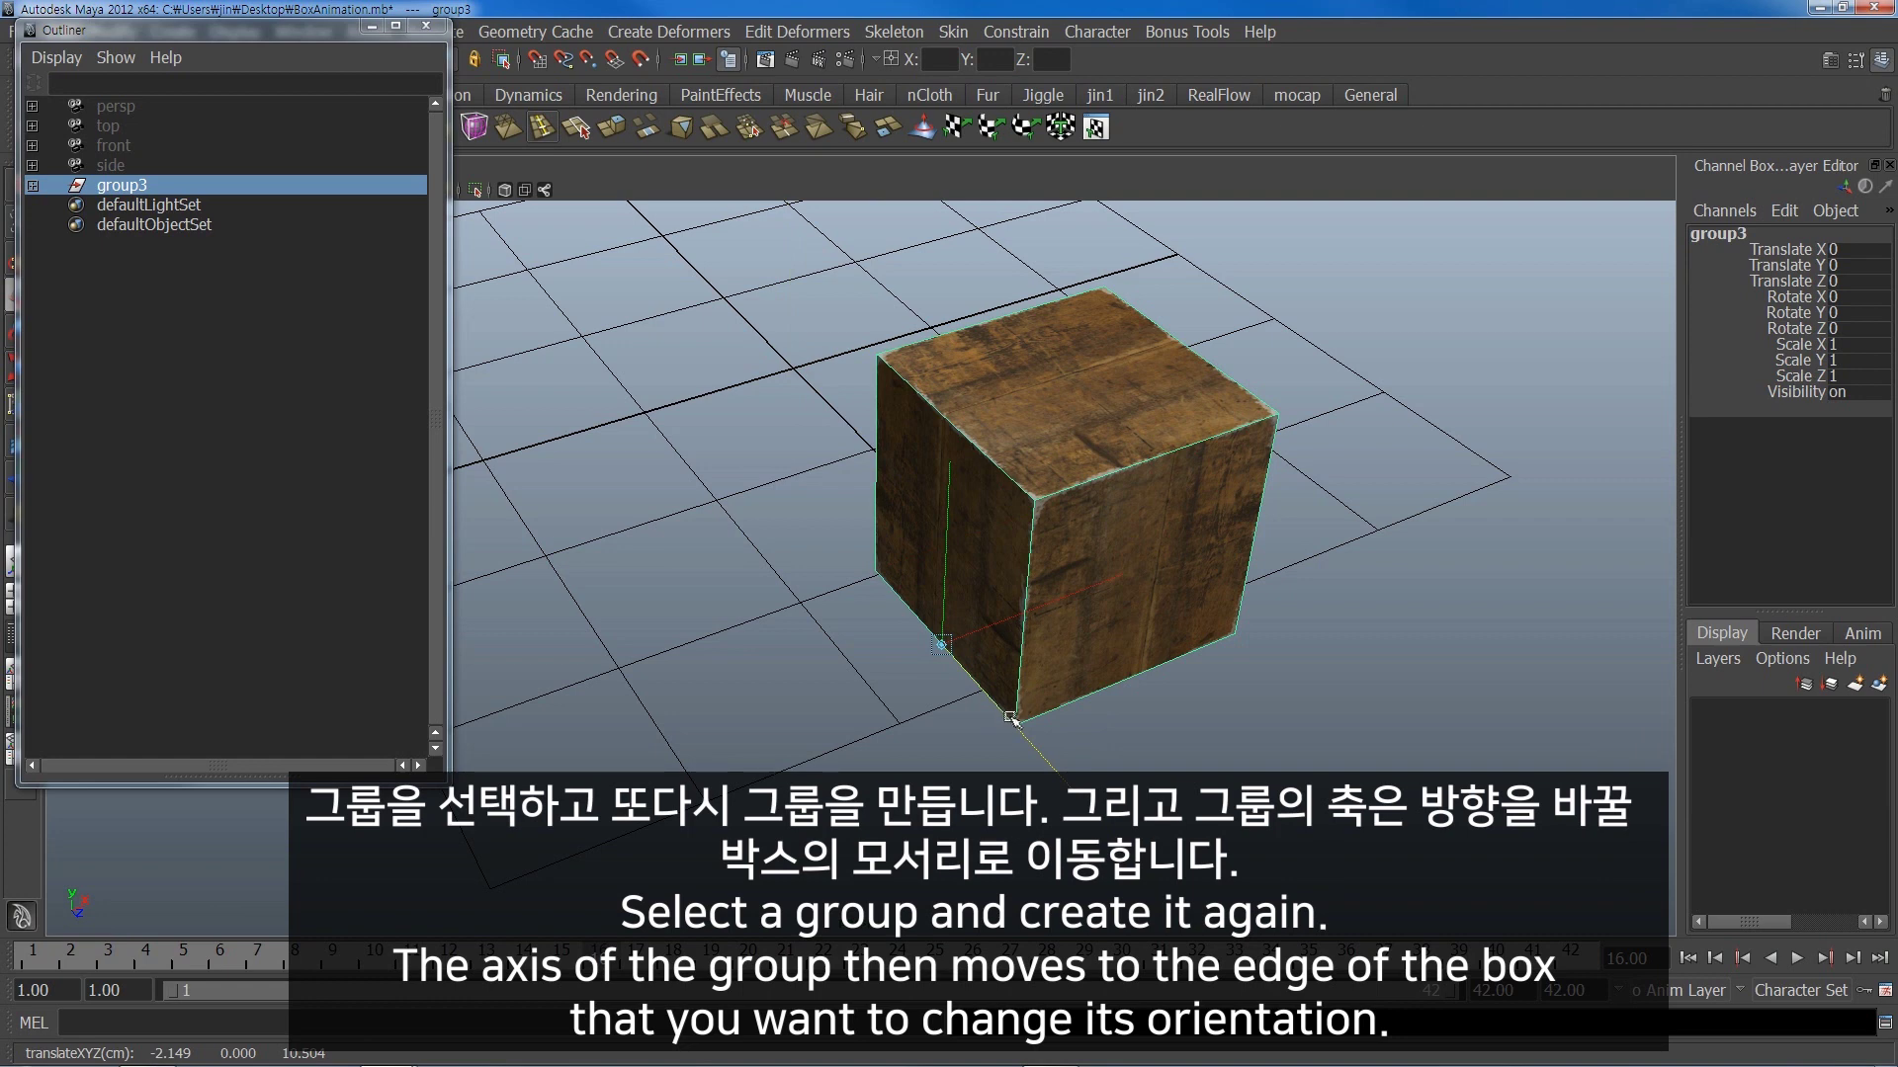
pyautogui.press('Insert')
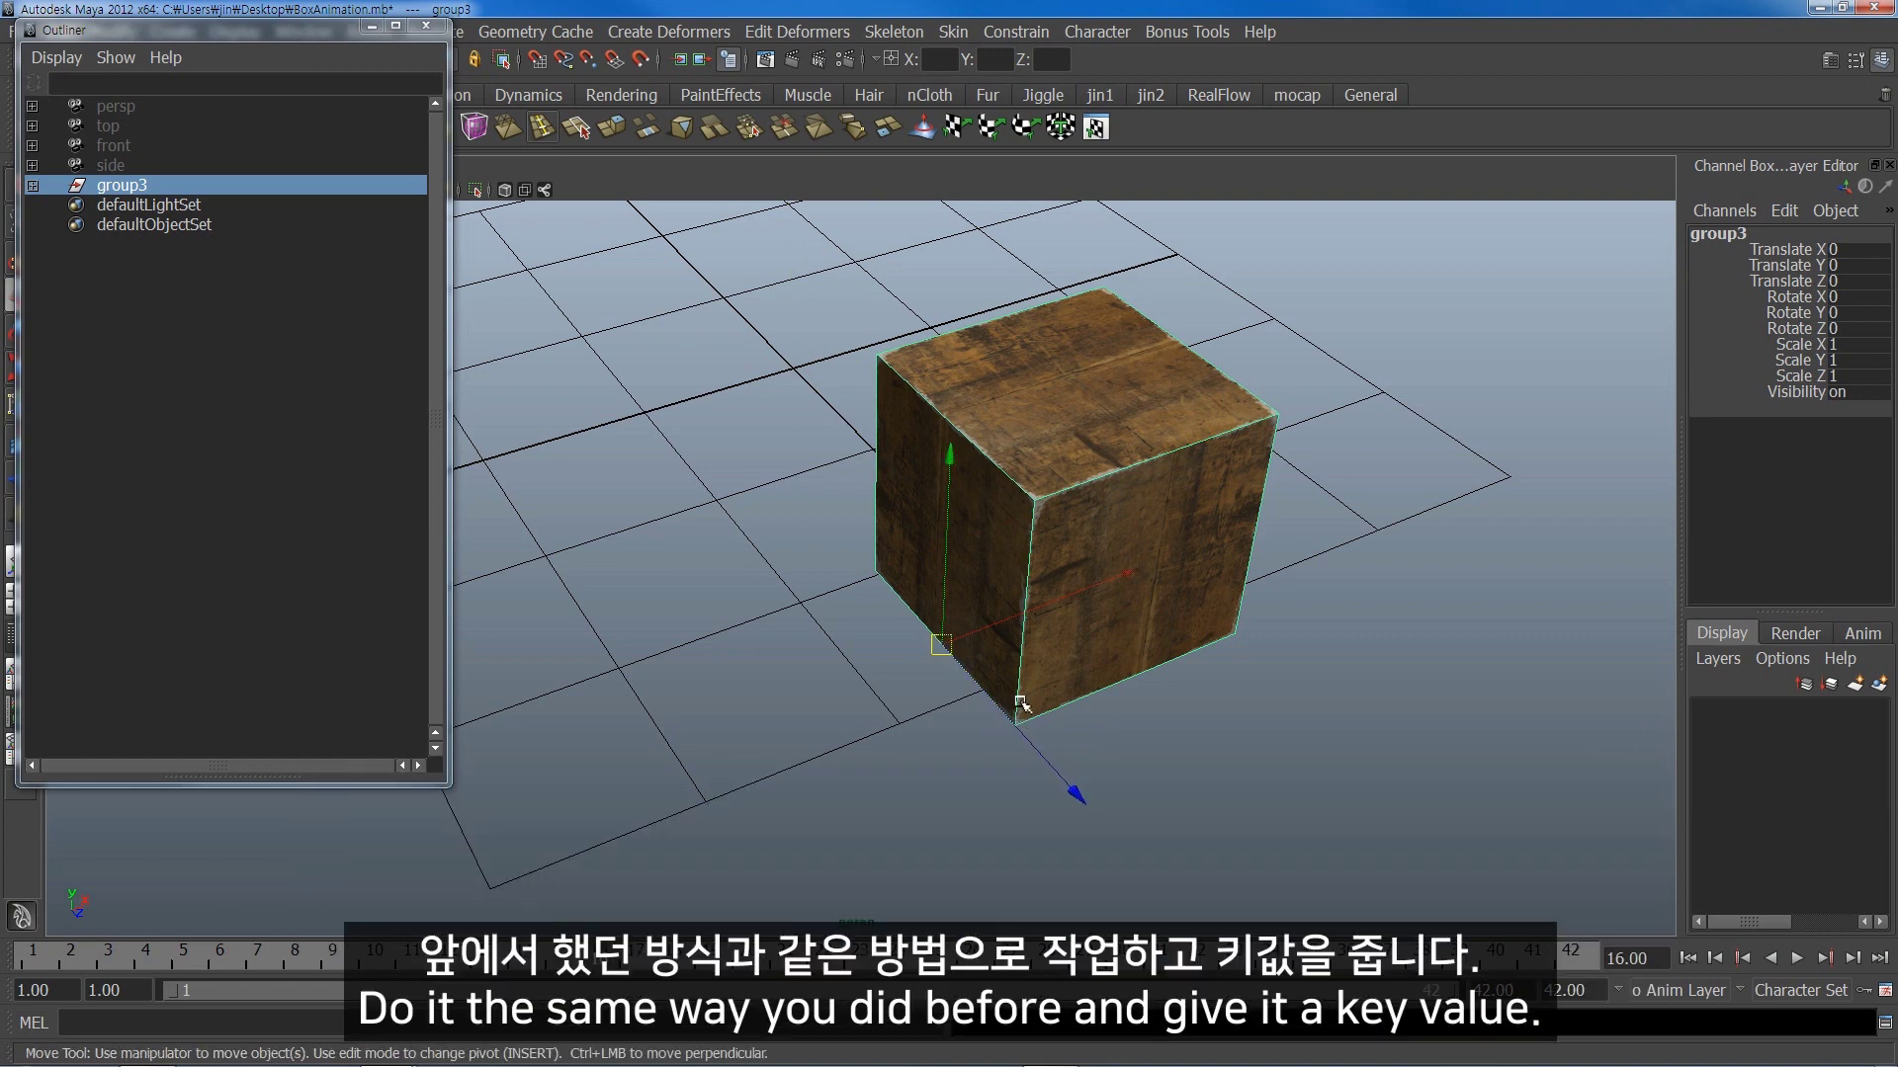
pyautogui.keyDown('alt'); pyautogui.moveTo(1074, 689); pyautogui.dragTo(1063, 682); pyautogui.keyUp('alt')
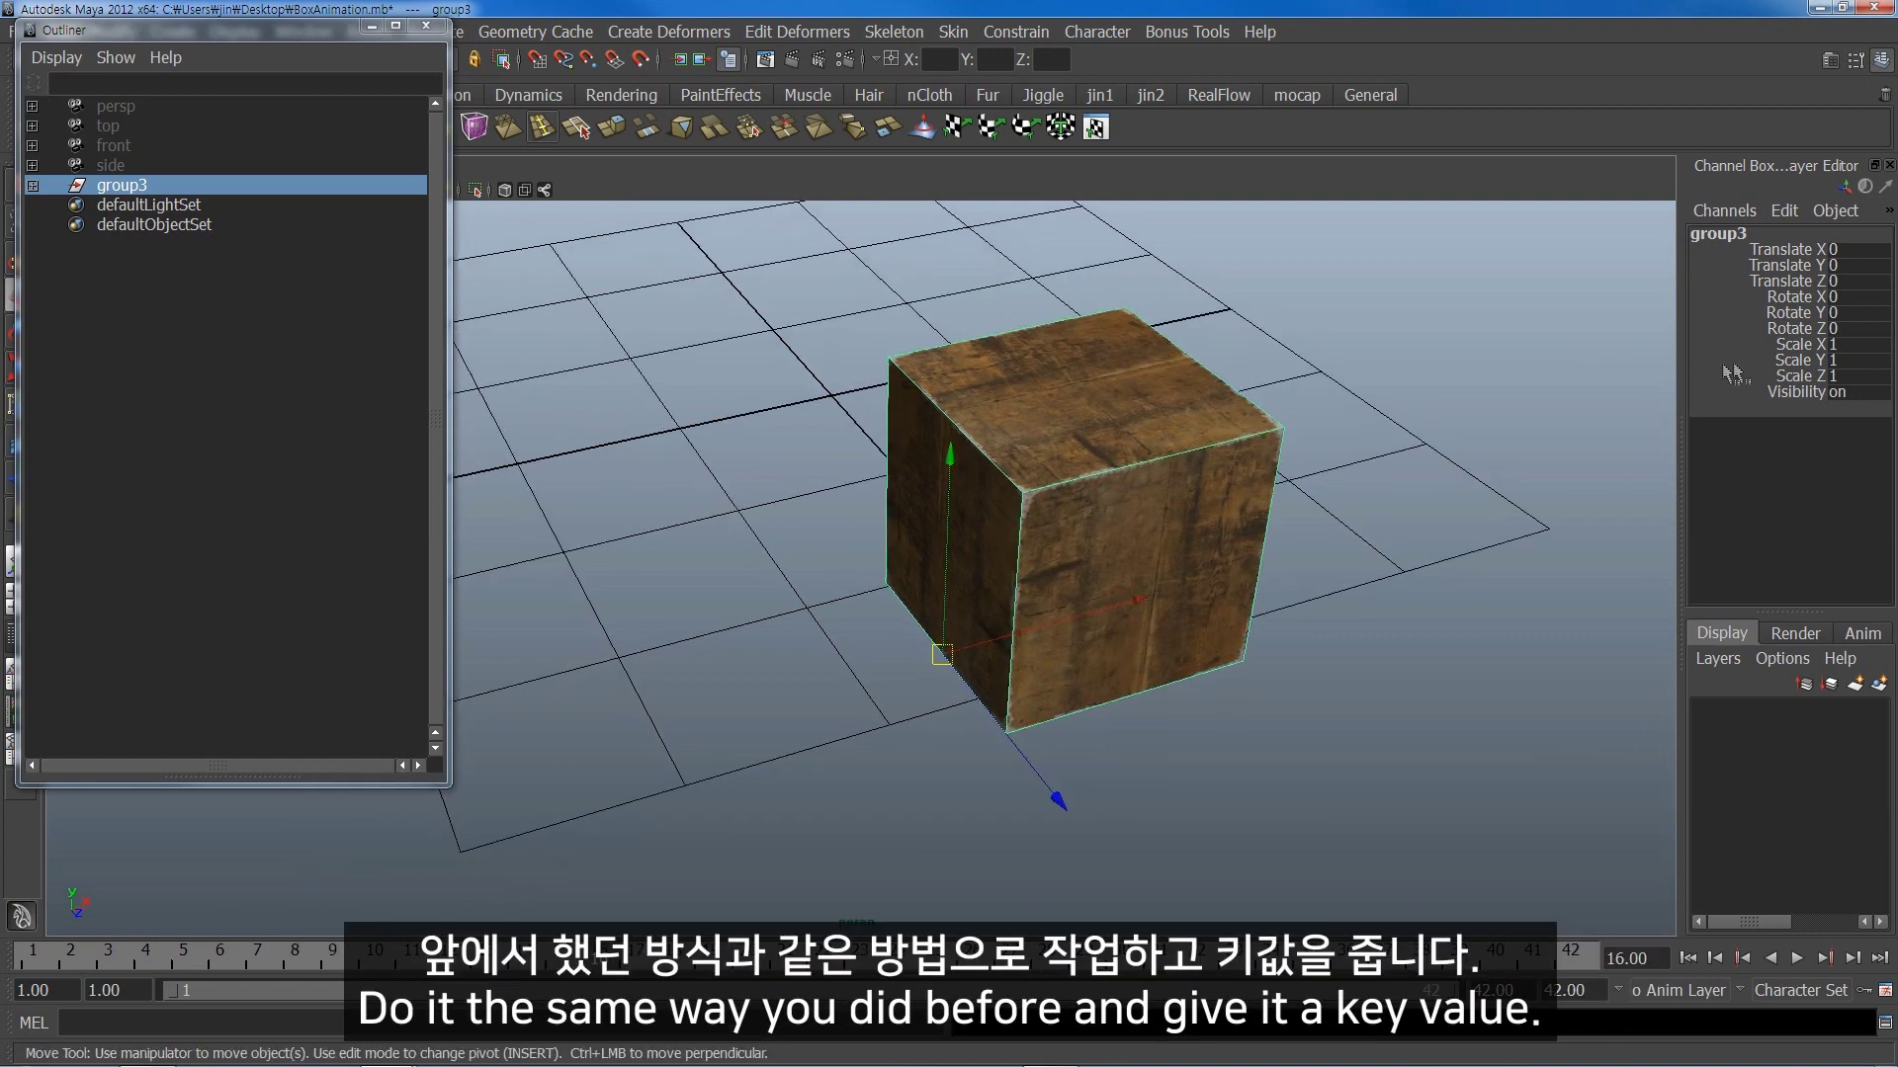
# - Key group3's Rotate X, Y and Z at frame 16
pyautogui.press('e')
pyautogui.moveTo(1787, 296); pyautogui.dragTo(1787, 329)
pyautogui.rightClick(1786, 329)
pyautogui.click(1724, 351)
pyautogui.keyDown('alt'); pyautogui.moveTo(927, 589); pyautogui.dragTo(915, 583, button='middle'); pyautogui.keyUp('alt')
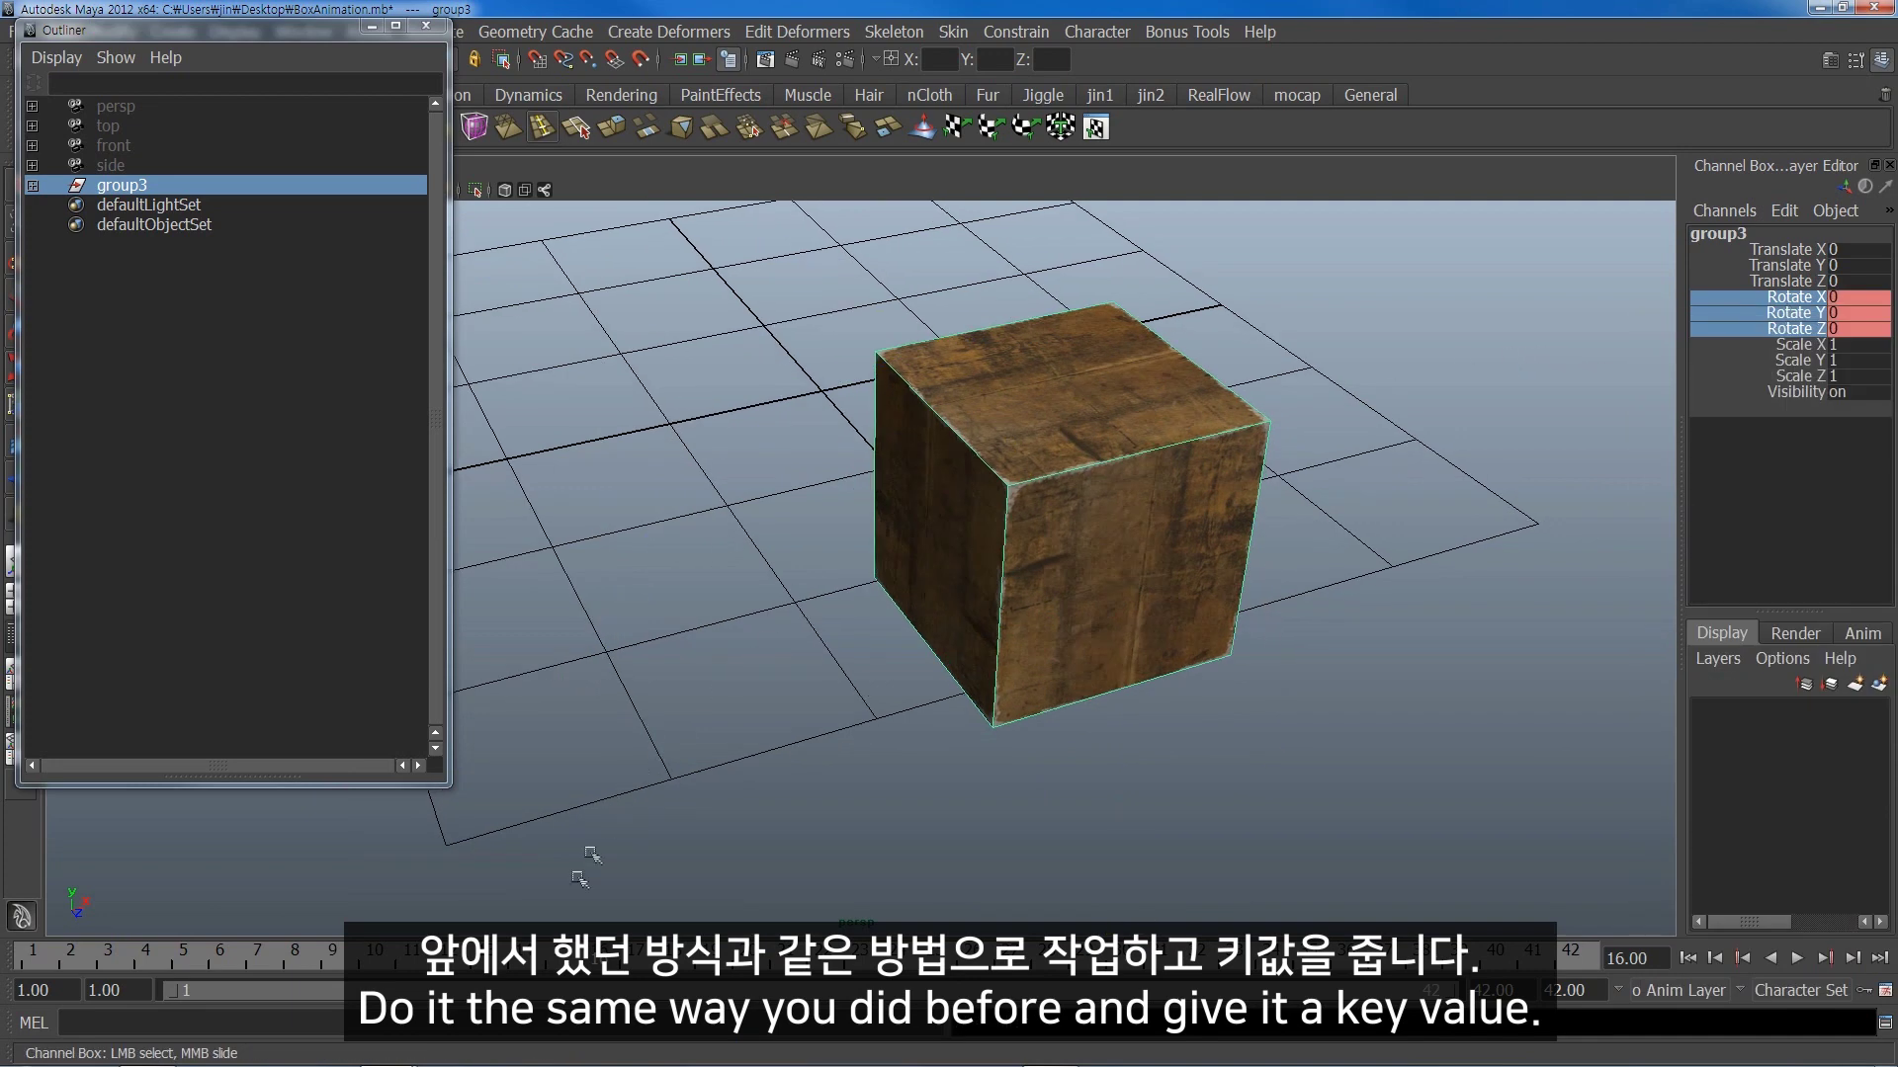
# - At frame 23, set group3's Rotate Z to 90
pyautogui.hotkey('alt', 'v')
pyautogui.hotkey('alt', 'v')
pyautogui.press('e')
pyautogui.moveTo(865, 366); pyautogui.dragTo(684, 499)
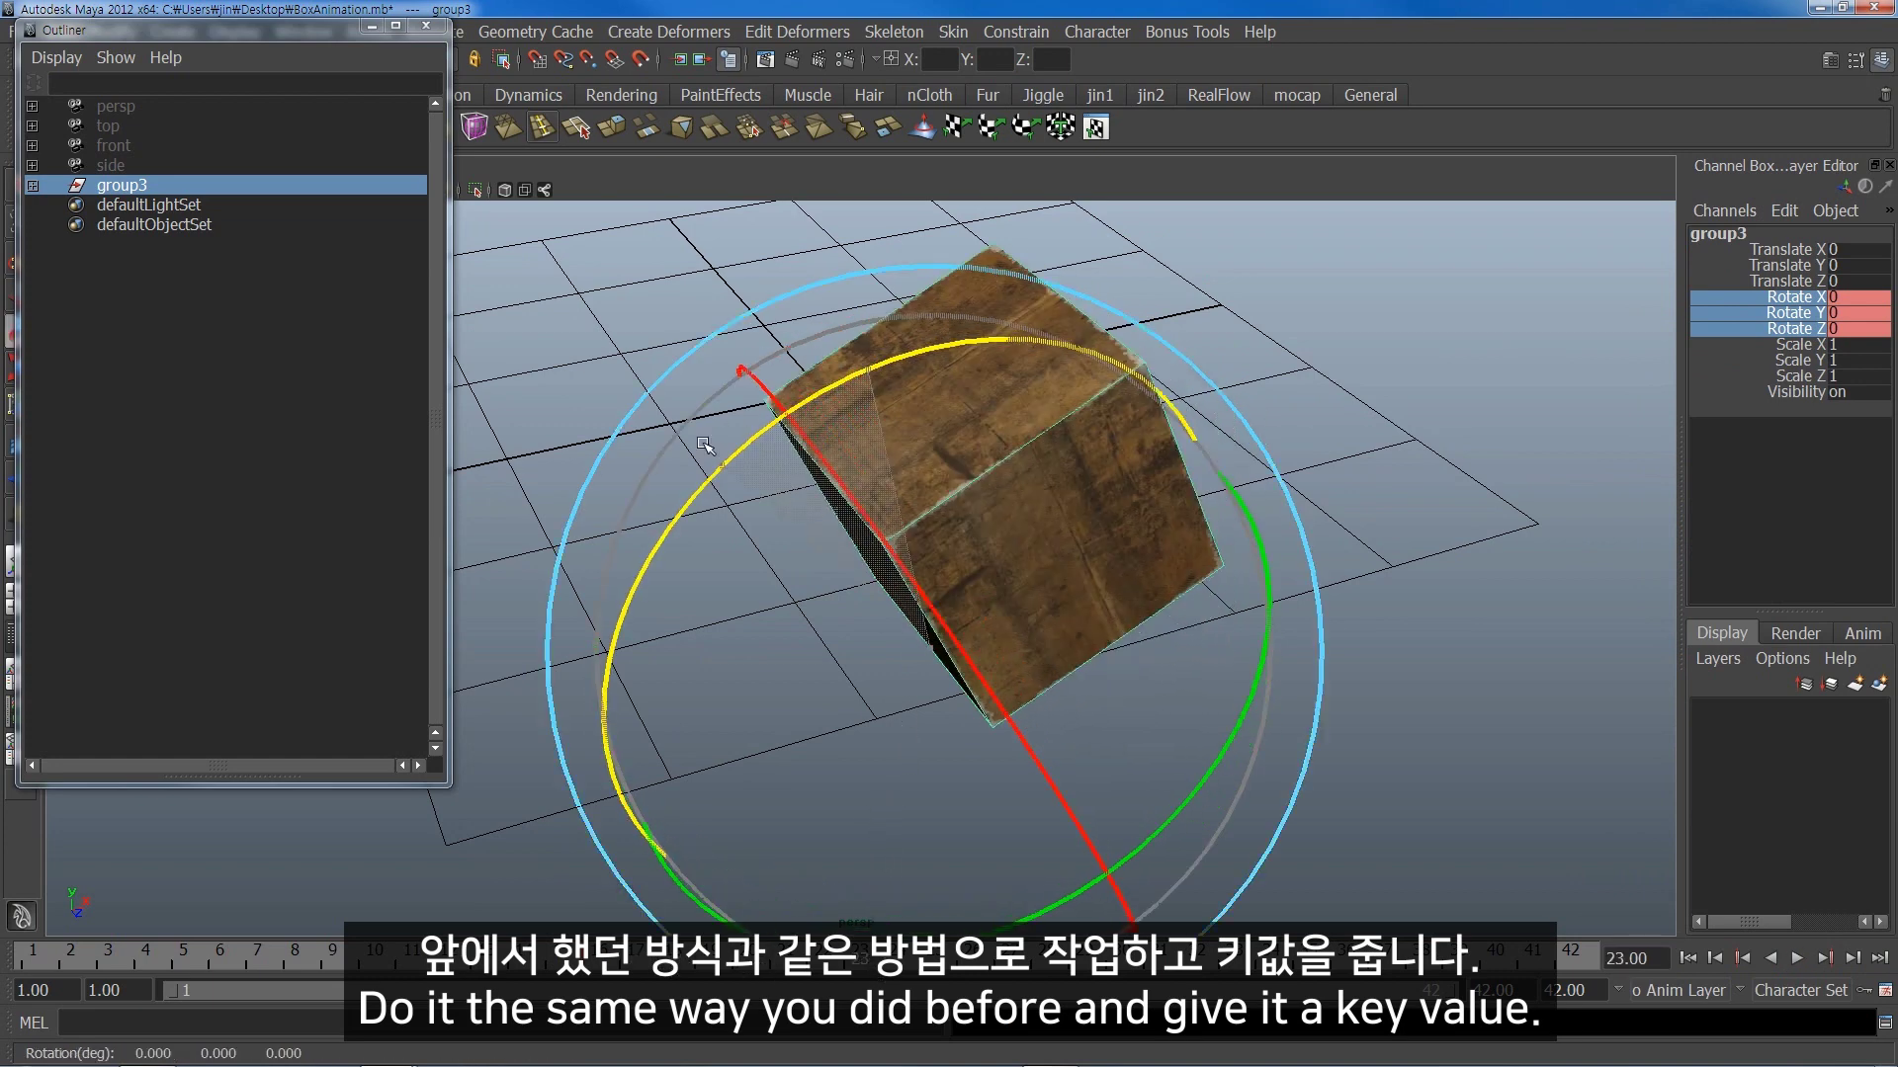
pyautogui.click(1862, 330)
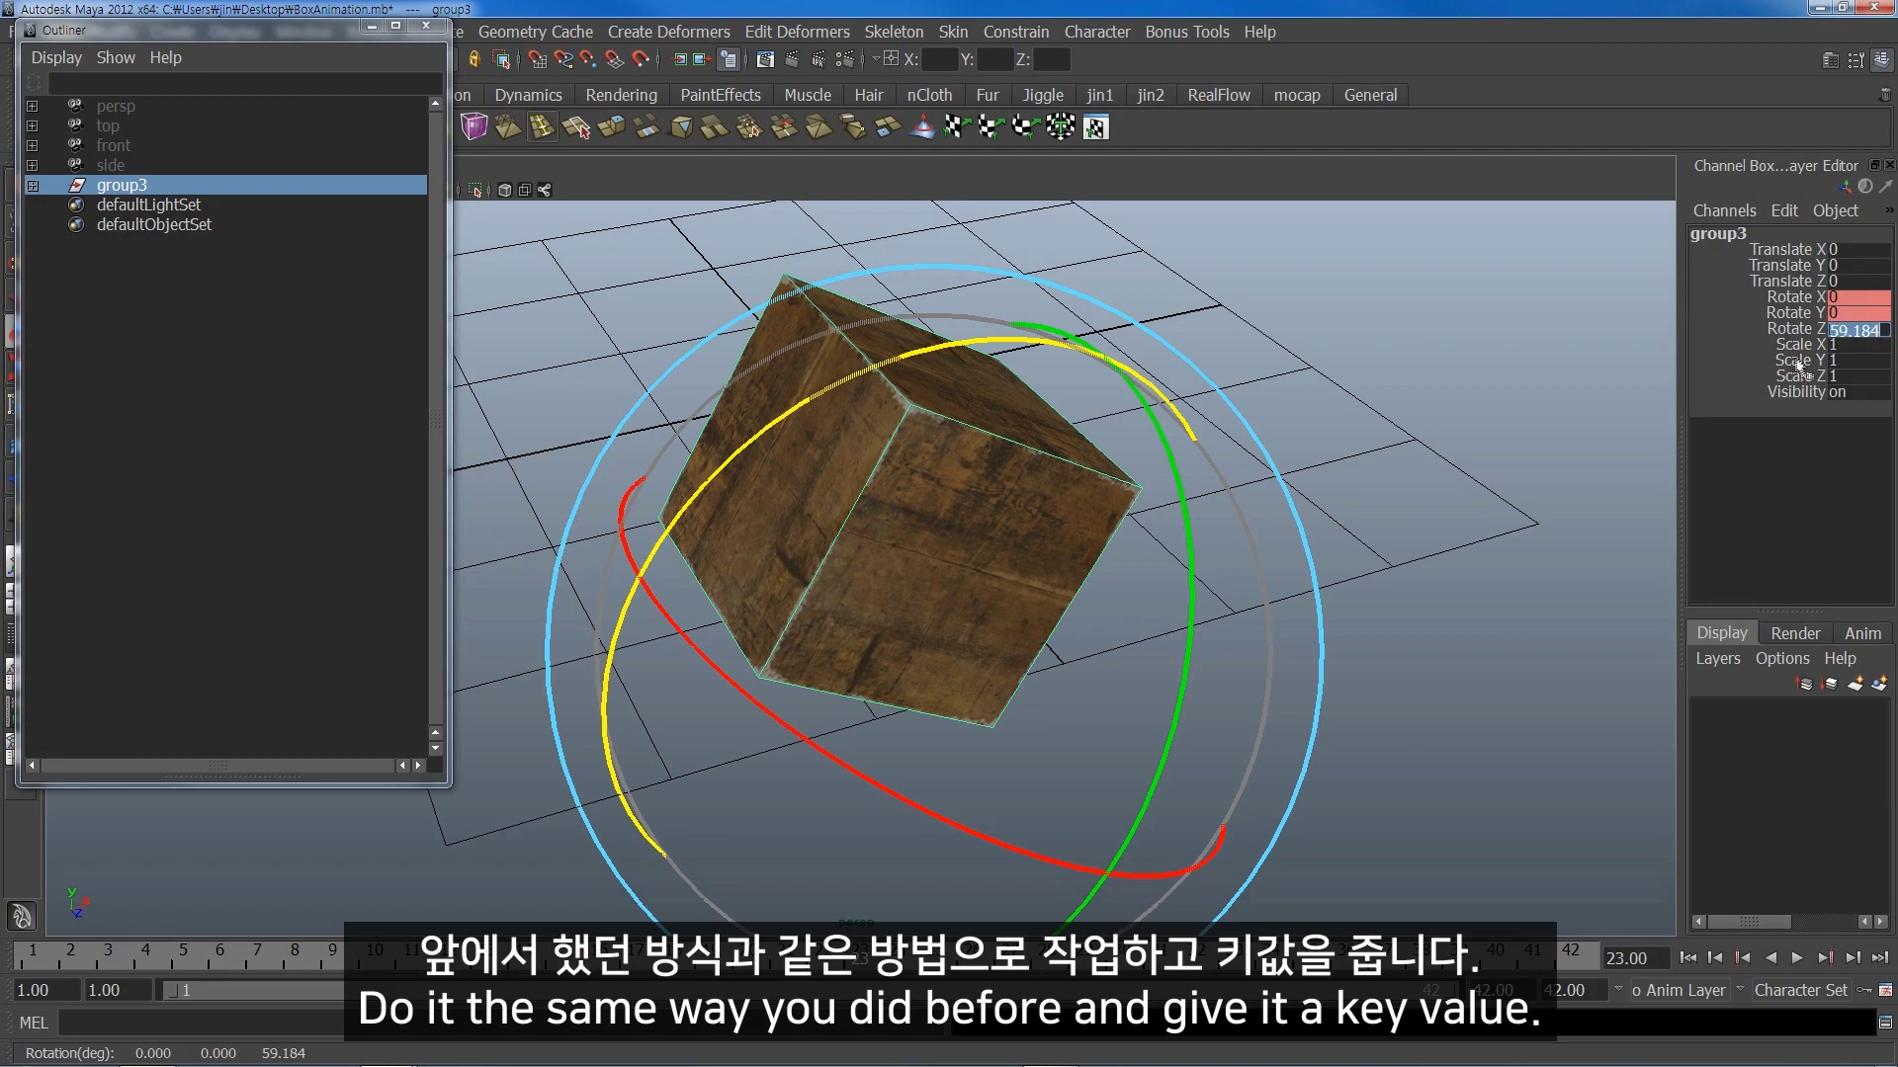
pyautogui.write('90')
pyautogui.press('Return')
# - Key group3's rotate channels at frame 23 and play back the tumble
pyautogui.keyDown('alt'); pyautogui.moveTo(999, 534); pyautogui.dragTo(1125, 591); pyautogui.keyUp('alt')
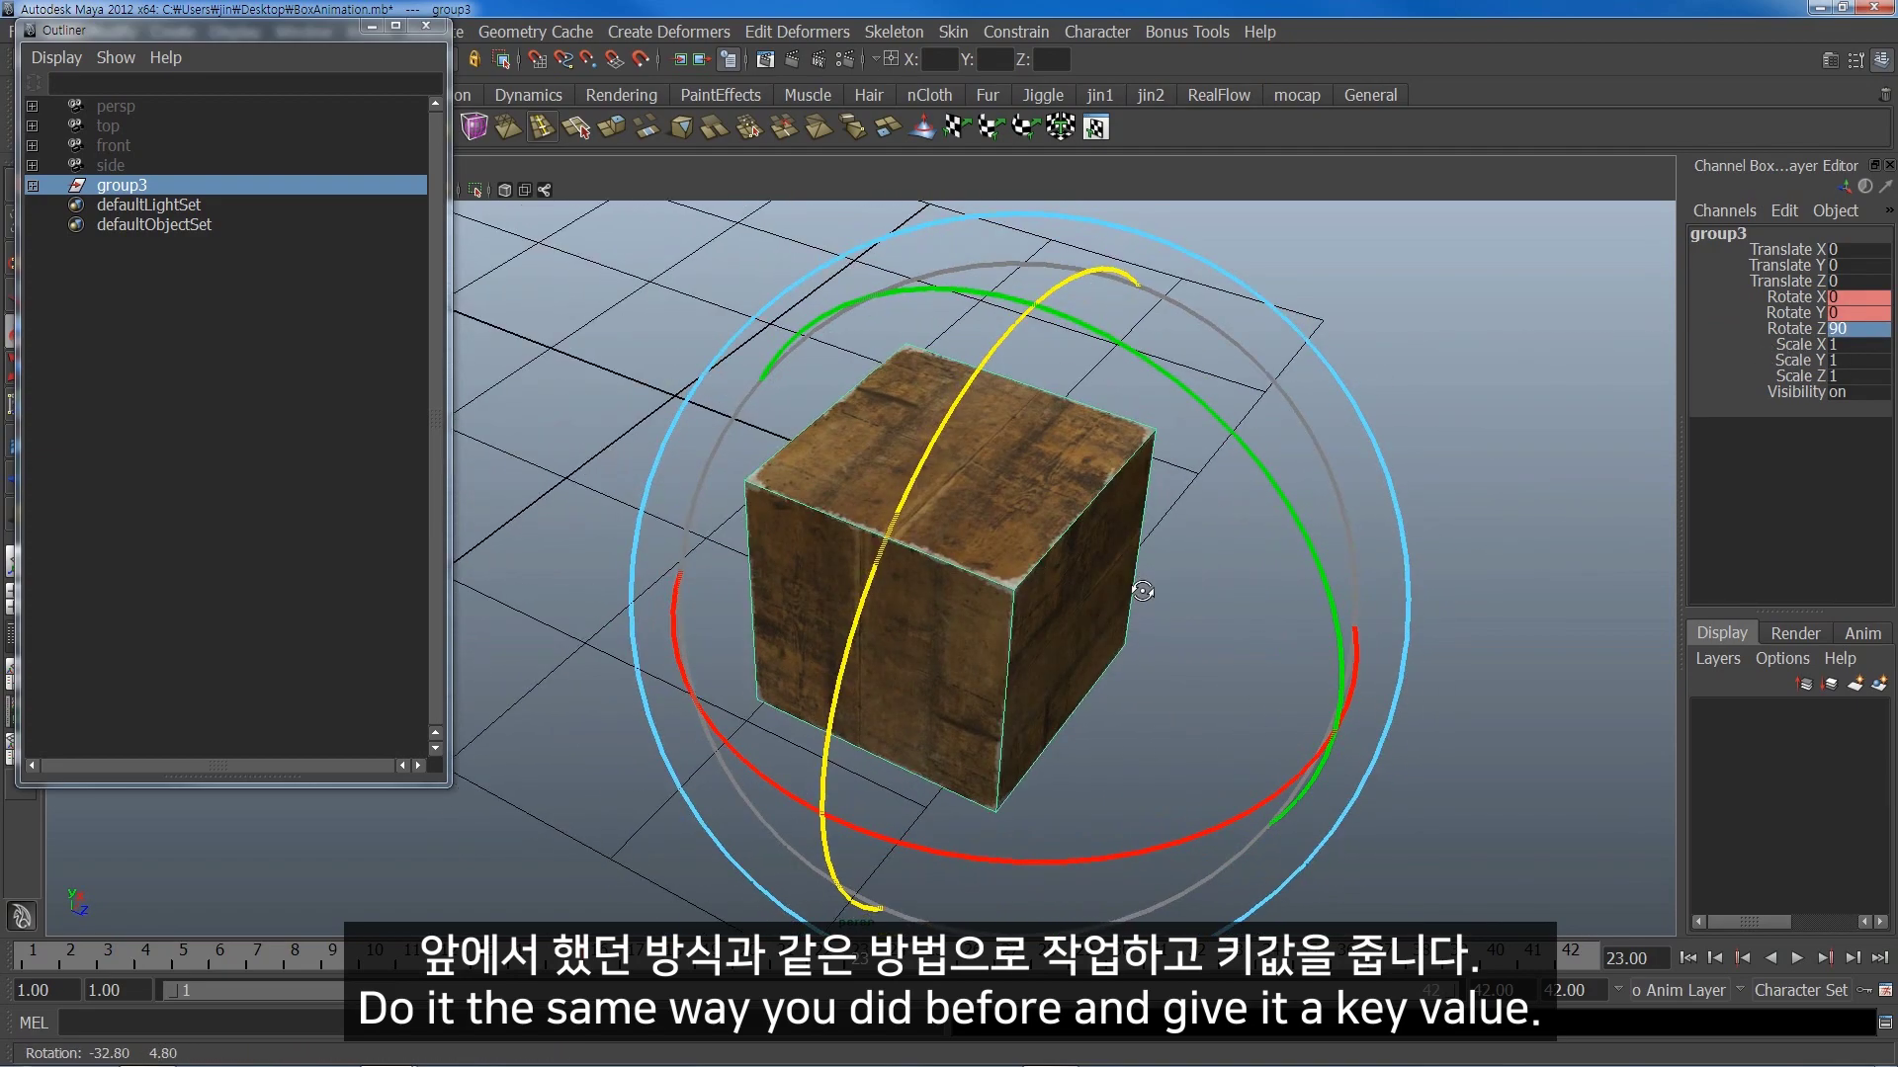
pyautogui.moveTo(1803, 298); pyautogui.dragTo(1803, 332)
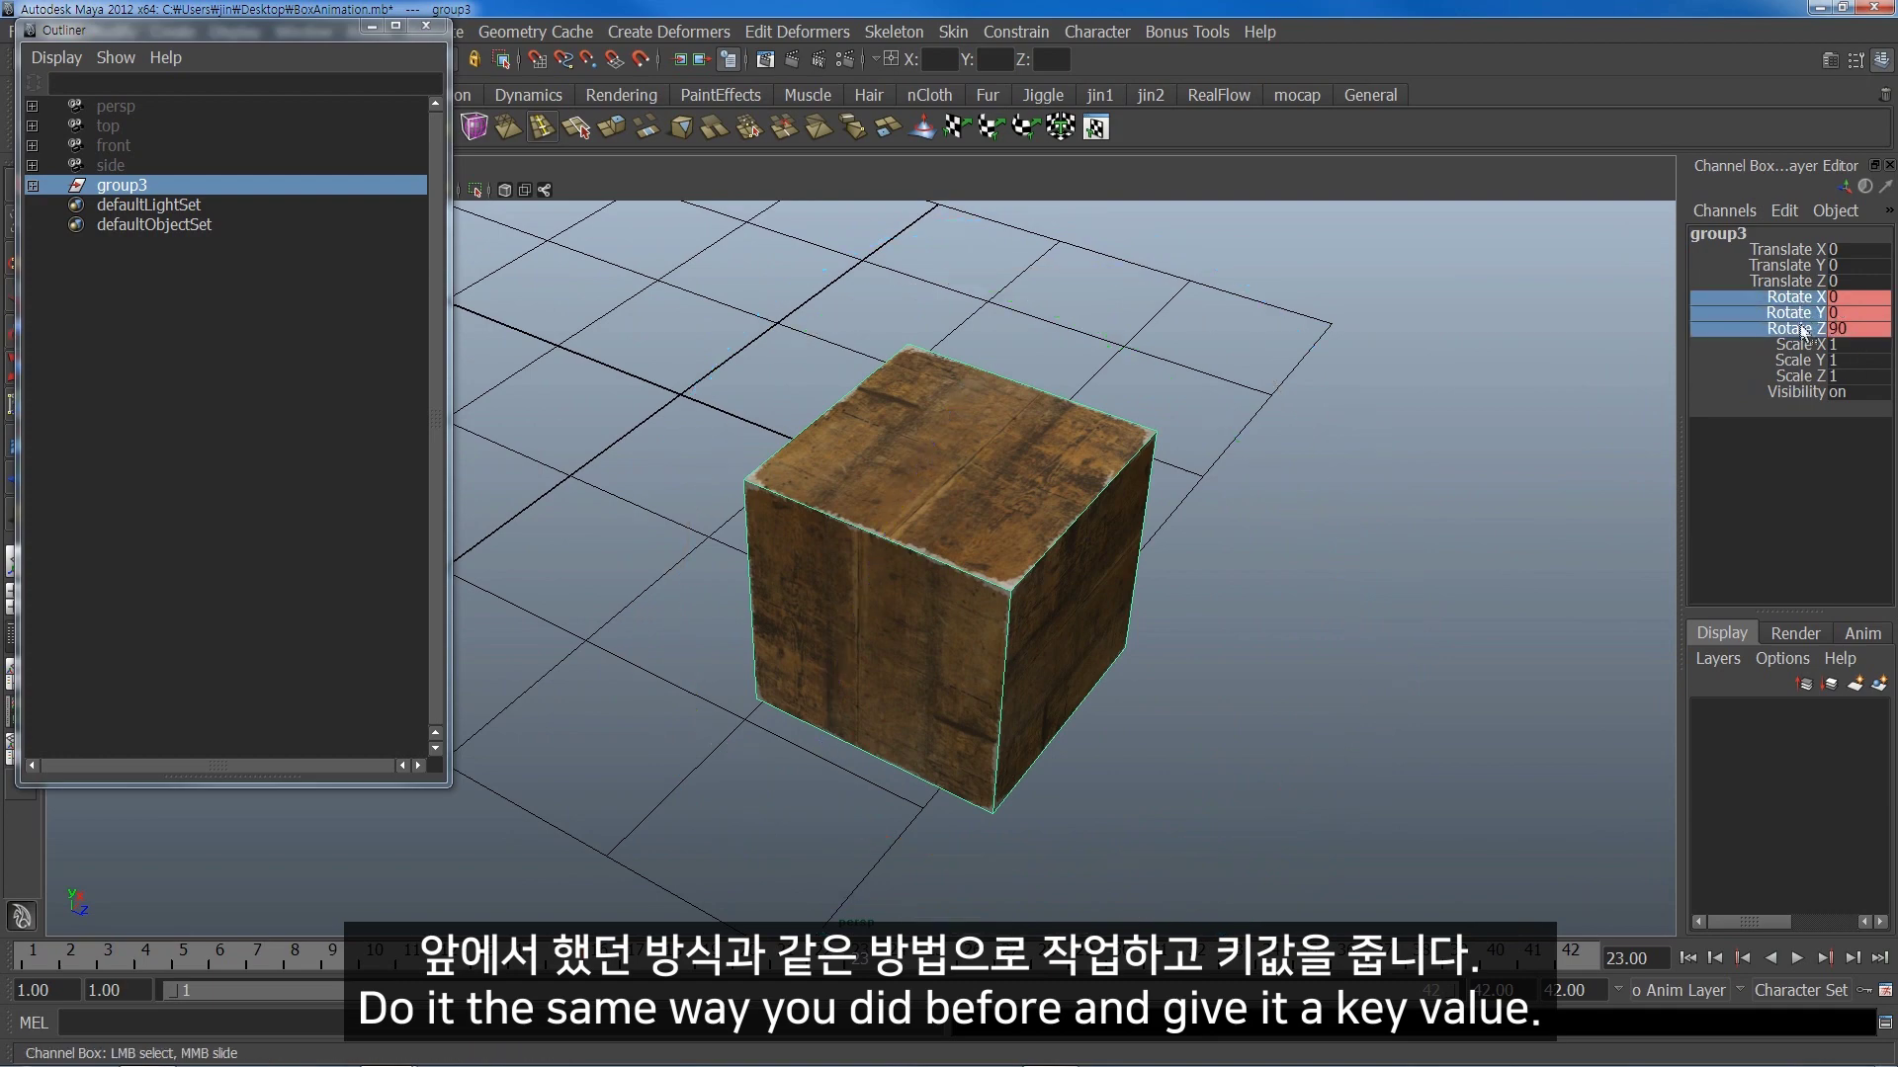
pyautogui.rightClick(1796, 314)
pyautogui.hotkey('alt', 'v')
pyautogui.hotkey('alt', 'v')
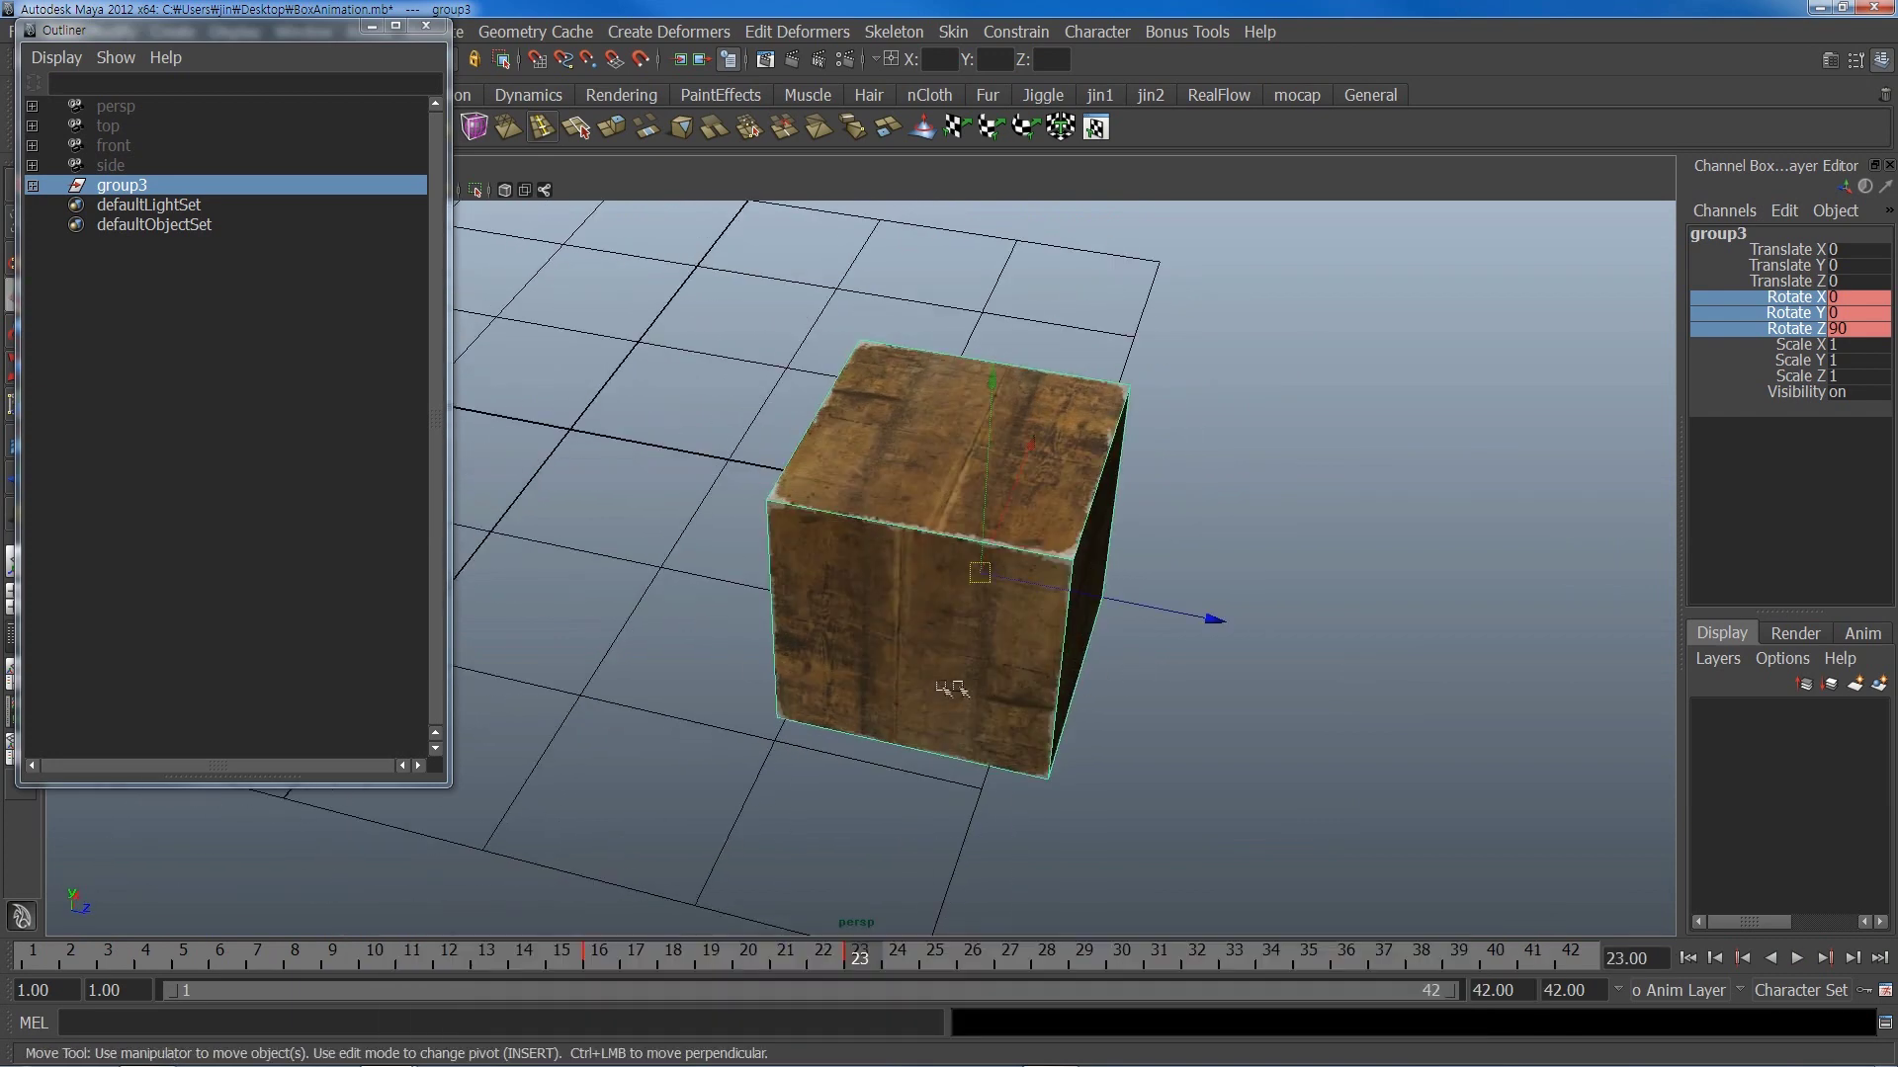
pyautogui.click(296, 578)
# - Group group3 into a new group4
pyautogui.click(133, 186)
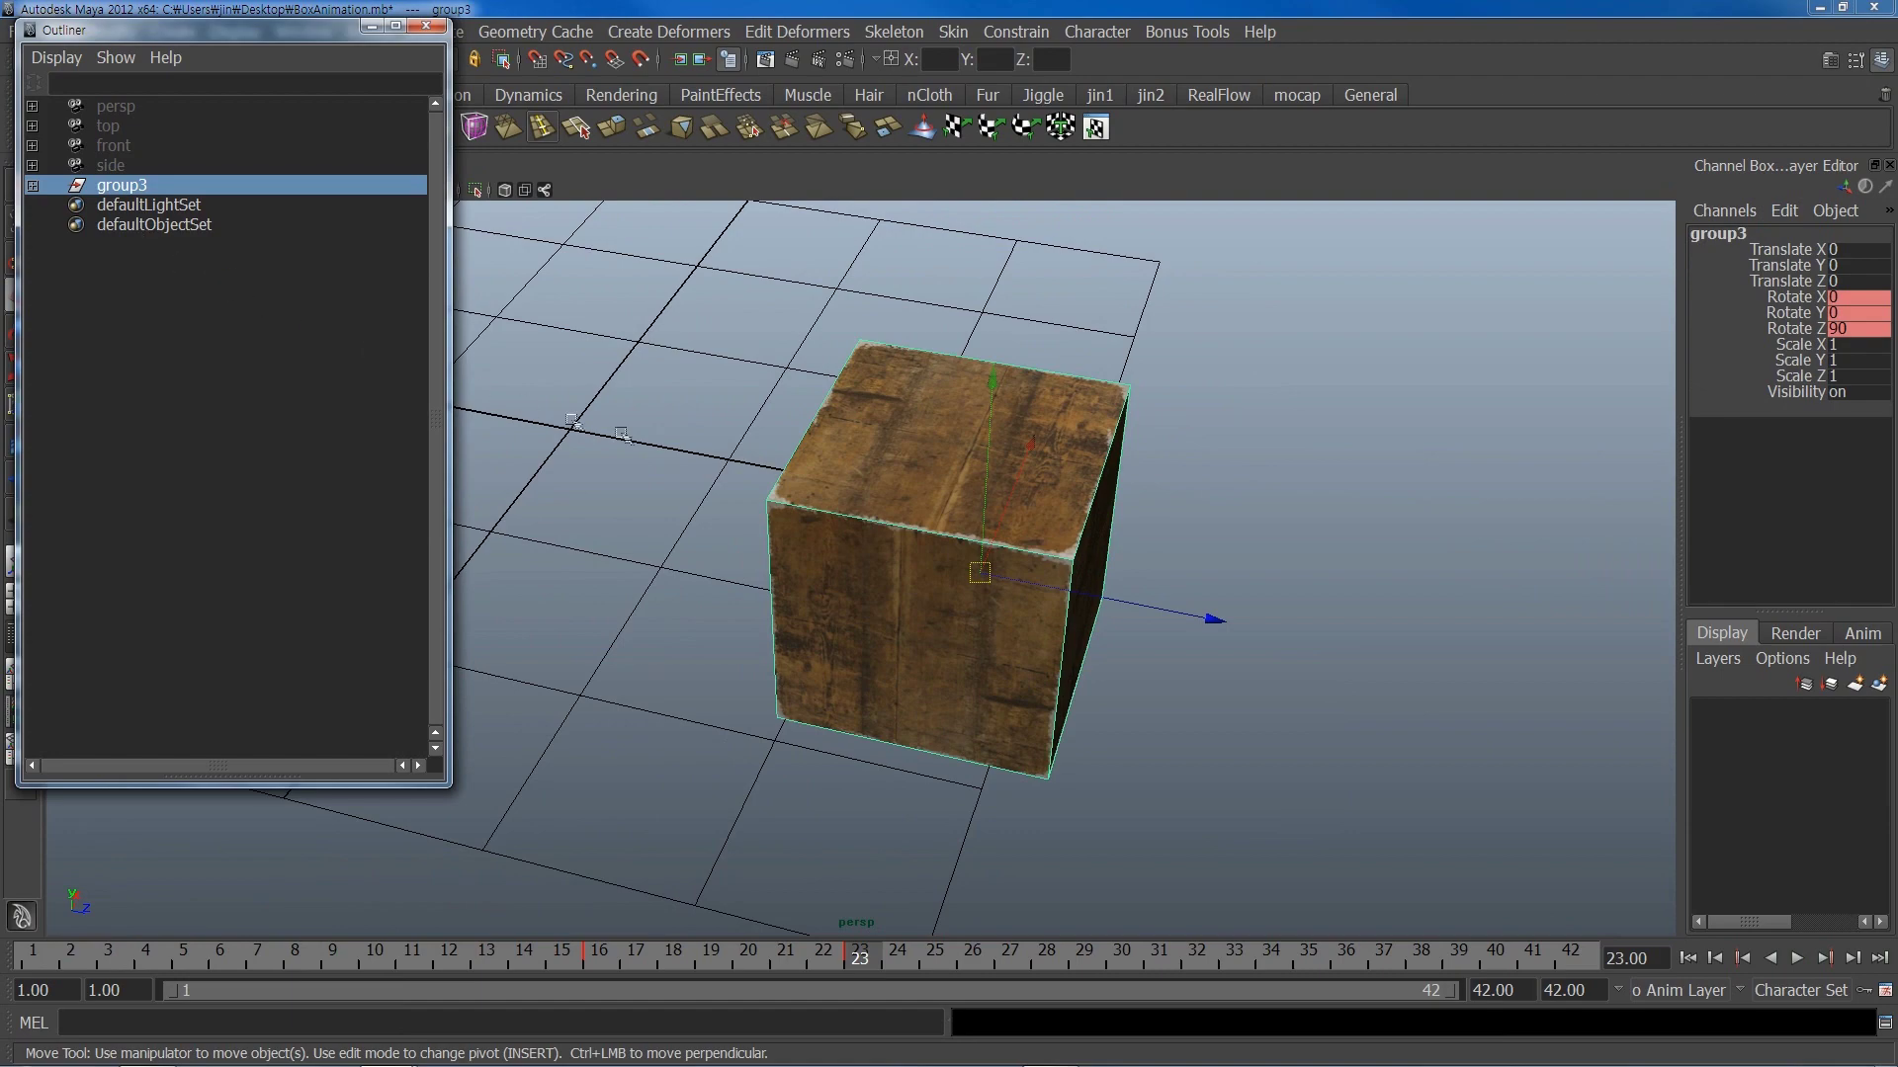
pyautogui.hotkey('ctrl', 'g')
pyautogui.moveTo(1137, 577)
pyautogui.keyDown('alt'); pyautogui.mouseDown()
pyautogui.moveTo(1278, 574)
pyautogui.moveTo(1230, 570)
pyautogui.mouseUp(); pyautogui.keyUp('alt')
# - Move group4's pivot to the box's bottom edge and select its rotate channels
pyautogui.press('Insert')
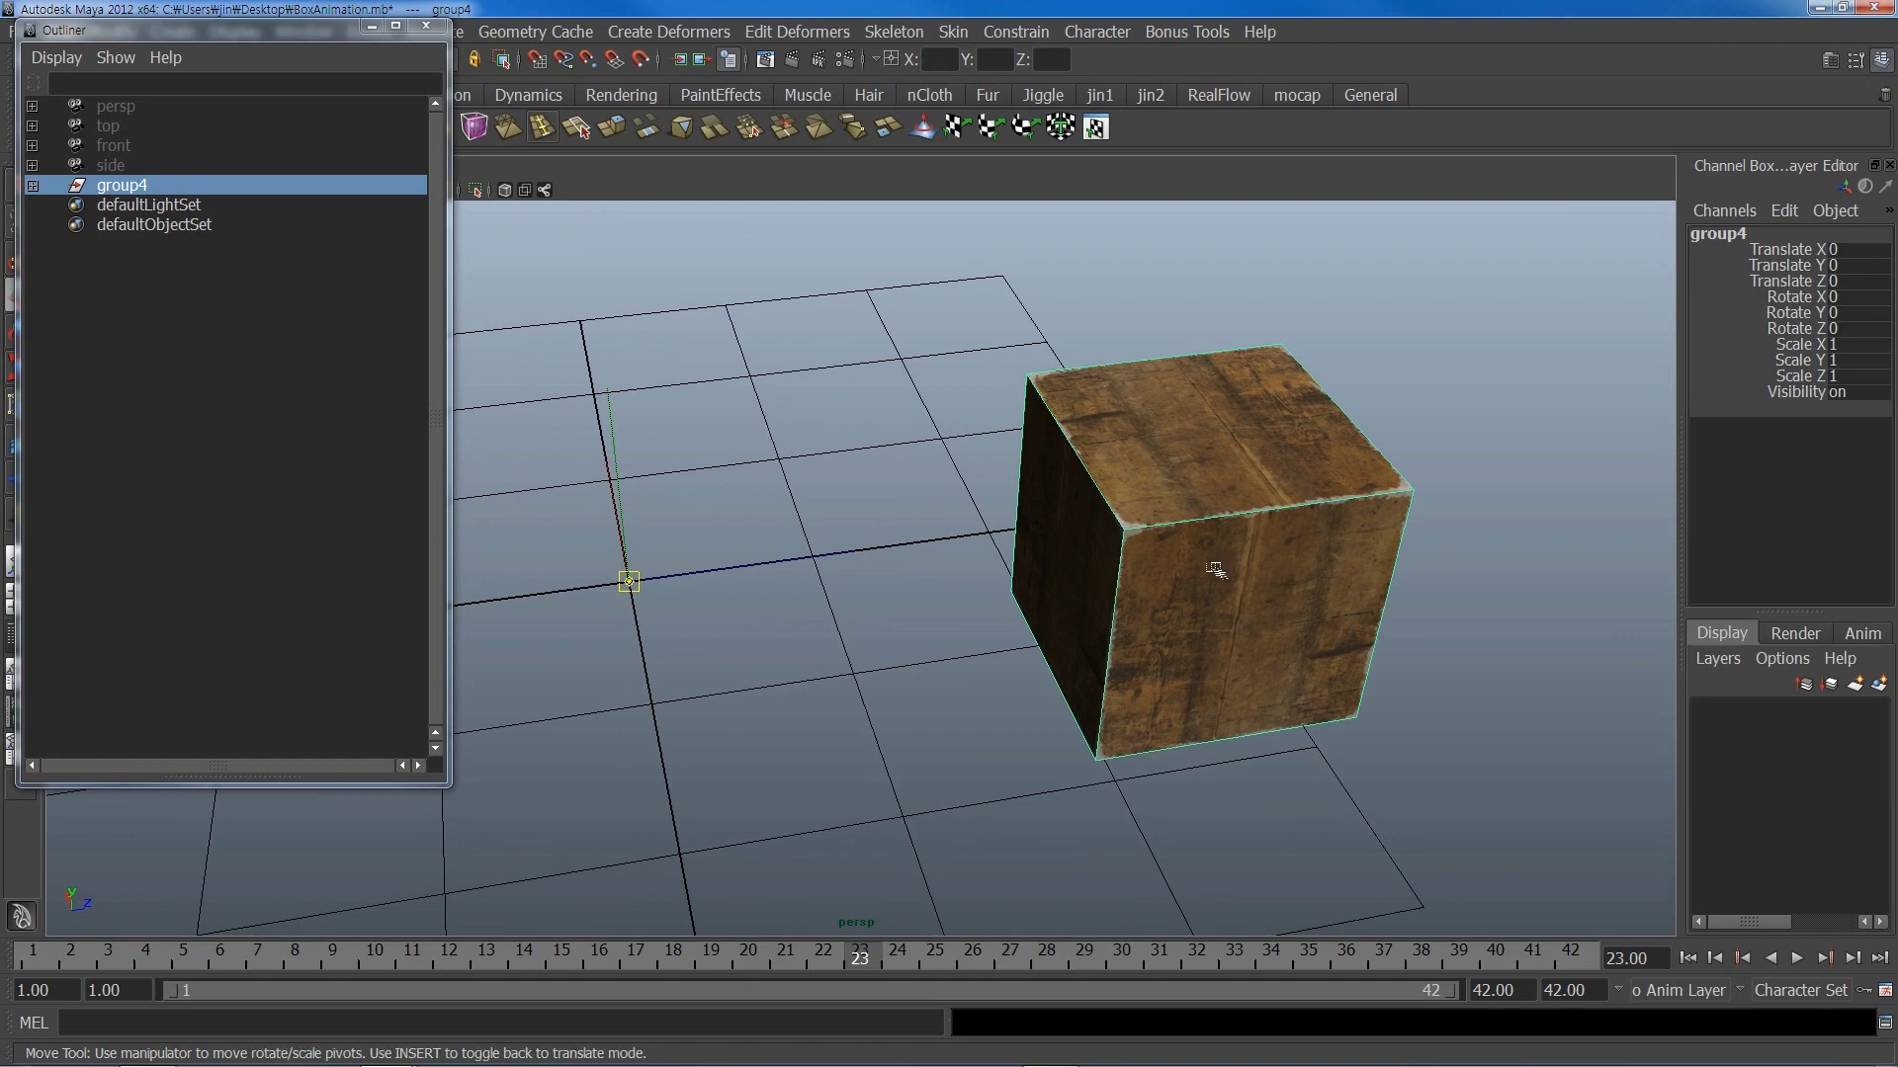
pyautogui.moveTo(629, 583)
pyautogui.mouseDown()
pyautogui.moveTo(1095, 759)
pyautogui.moveTo(1084, 733)
pyautogui.mouseUp()
pyautogui.moveTo(1066, 662)
pyautogui.mouseDown()
pyautogui.moveTo(991, 576)
pyautogui.moveTo(1136, 623)
pyautogui.moveTo(1122, 632)
pyautogui.mouseUp()
pyautogui.press('Insert')
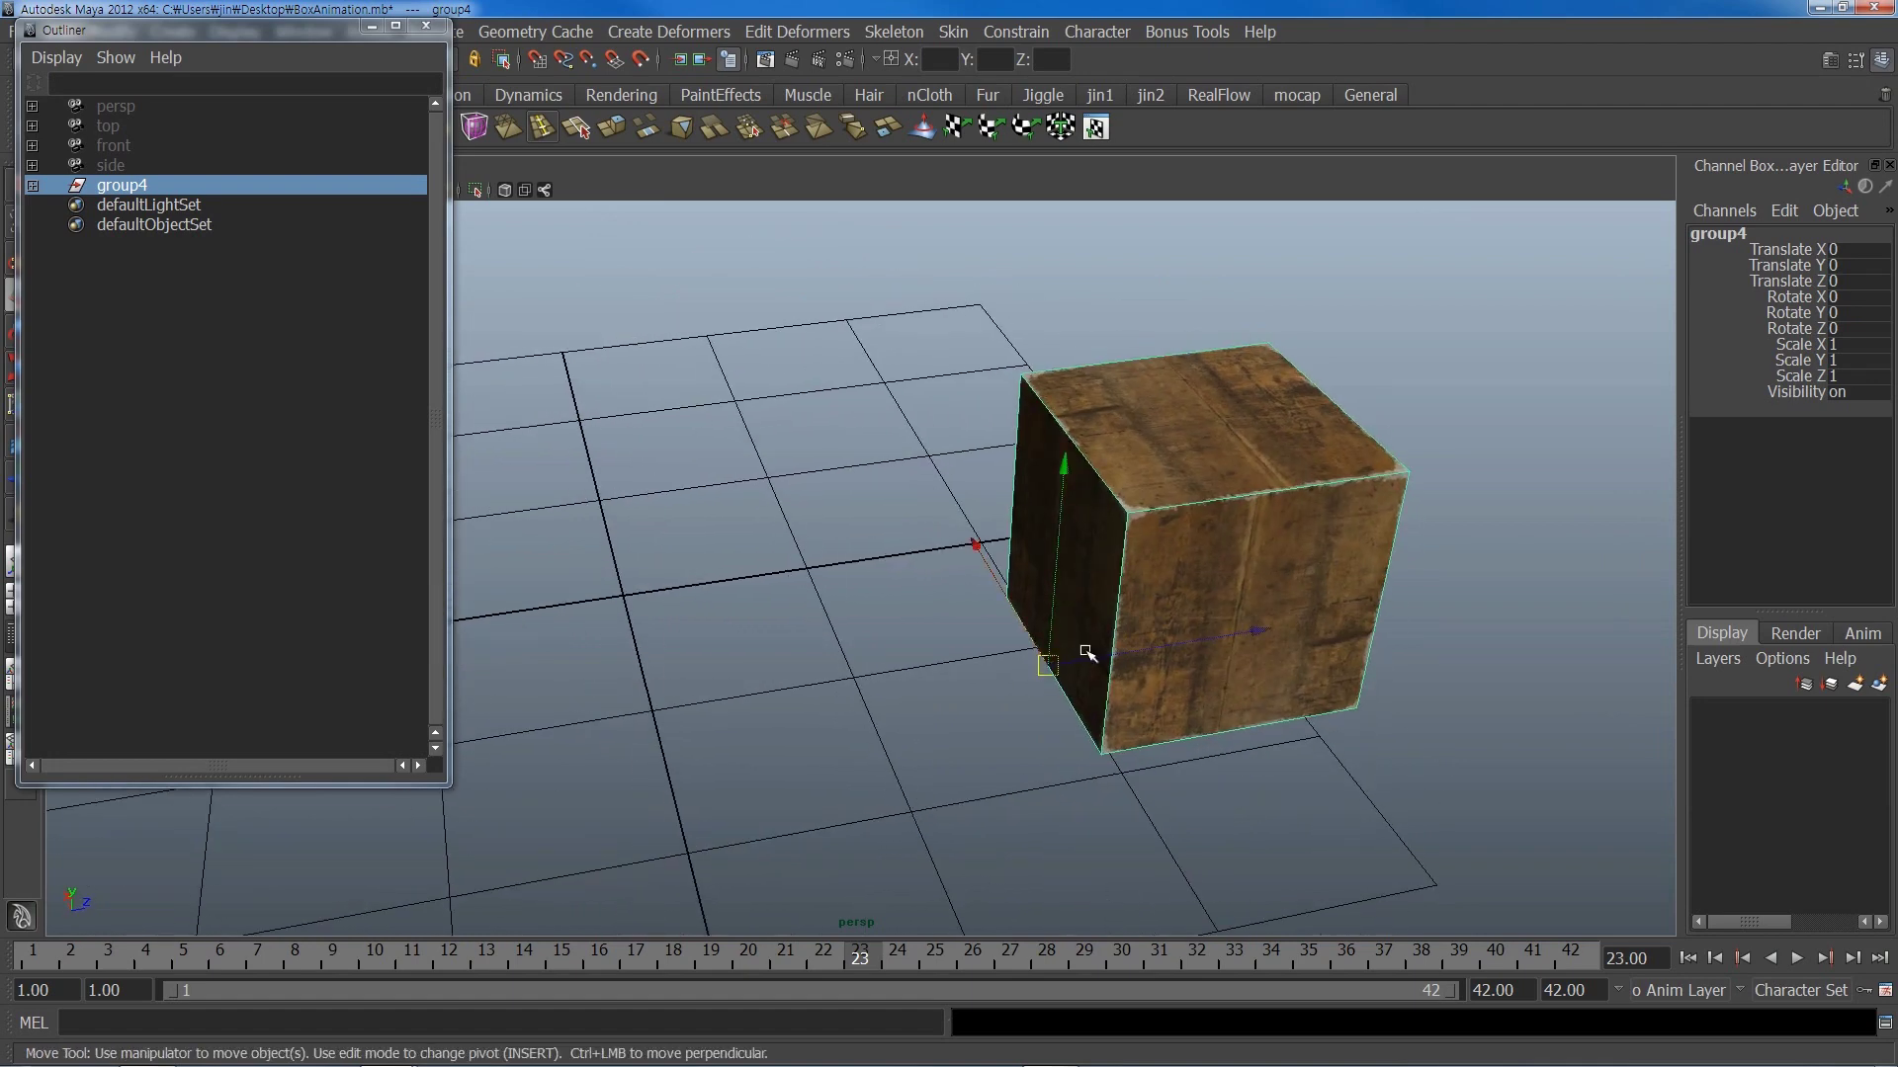
pyautogui.moveTo(1791, 297); pyautogui.dragTo(1790, 328)
pyautogui.rightClick(1790, 328)
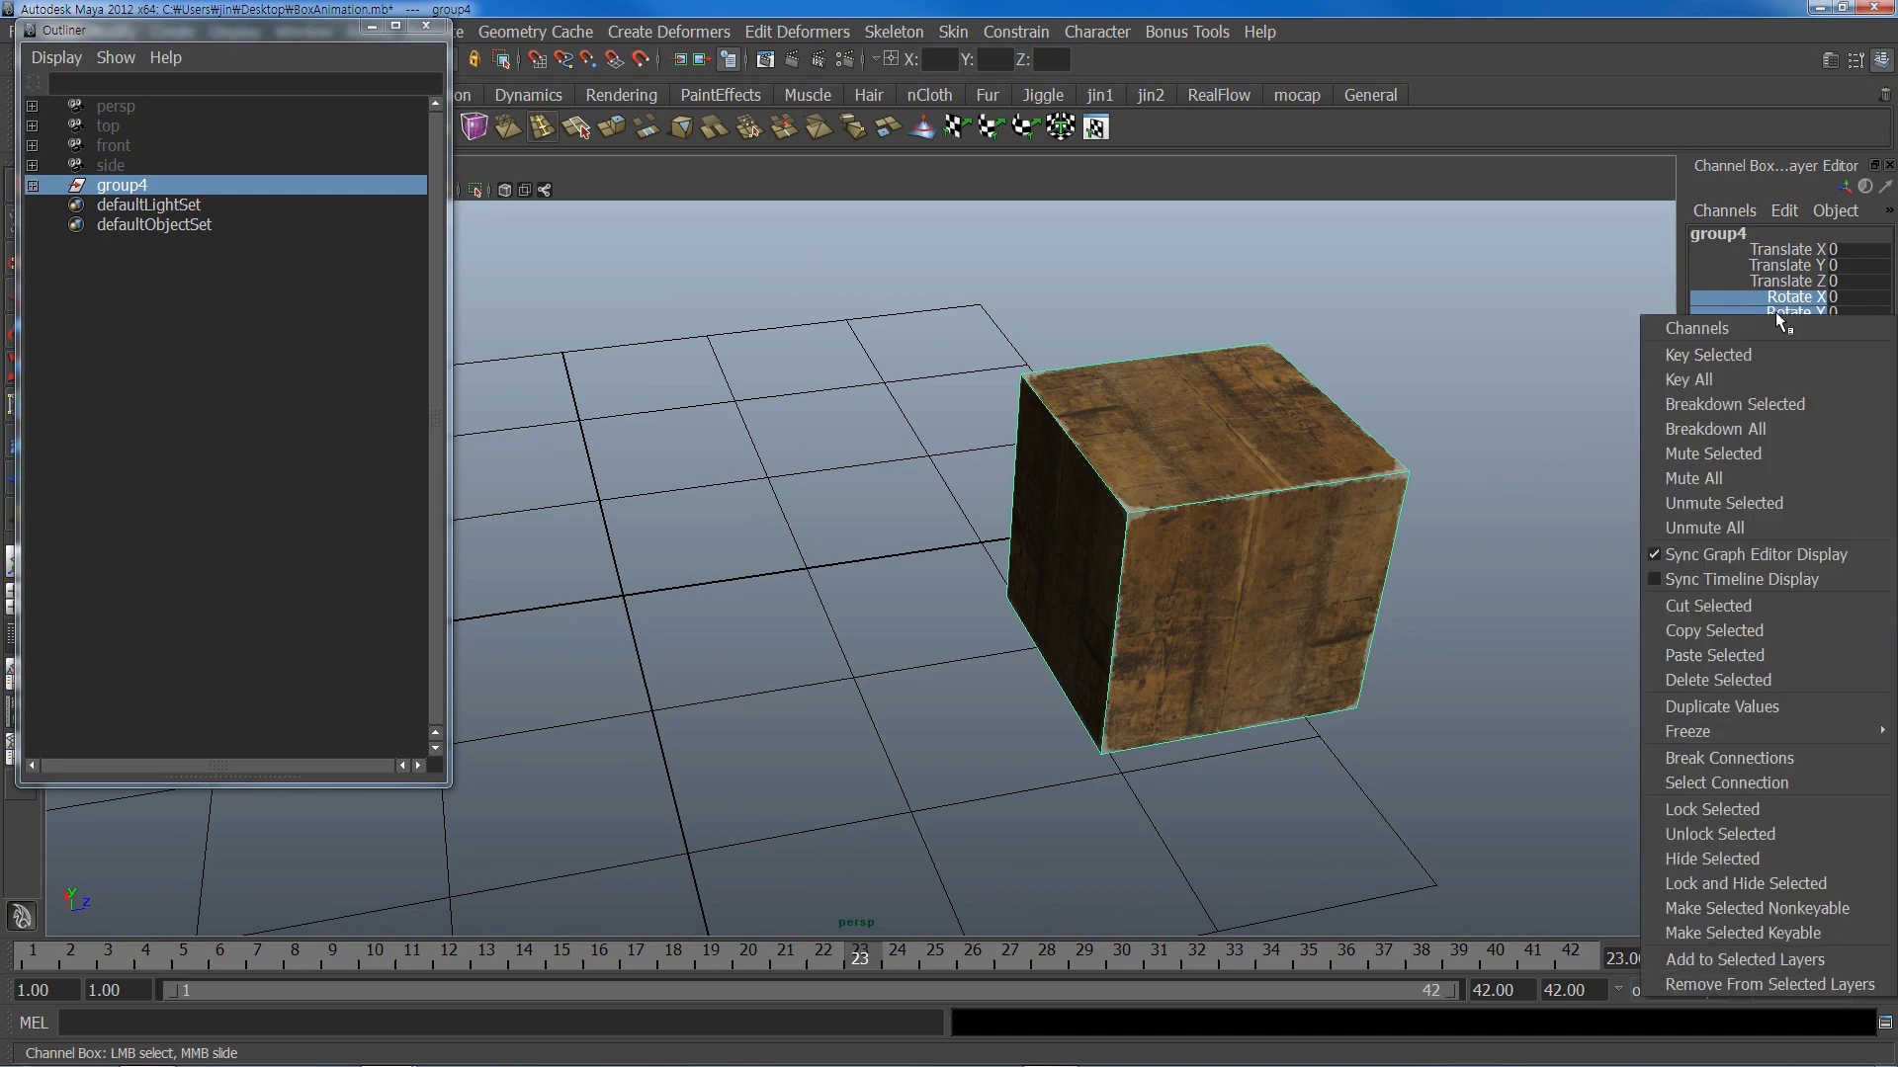
# - Key group4's starting rotation and advance to frame 30
pyautogui.click(1705, 354)
pyautogui.moveTo(857, 964); pyautogui.dragTo(1118, 988)
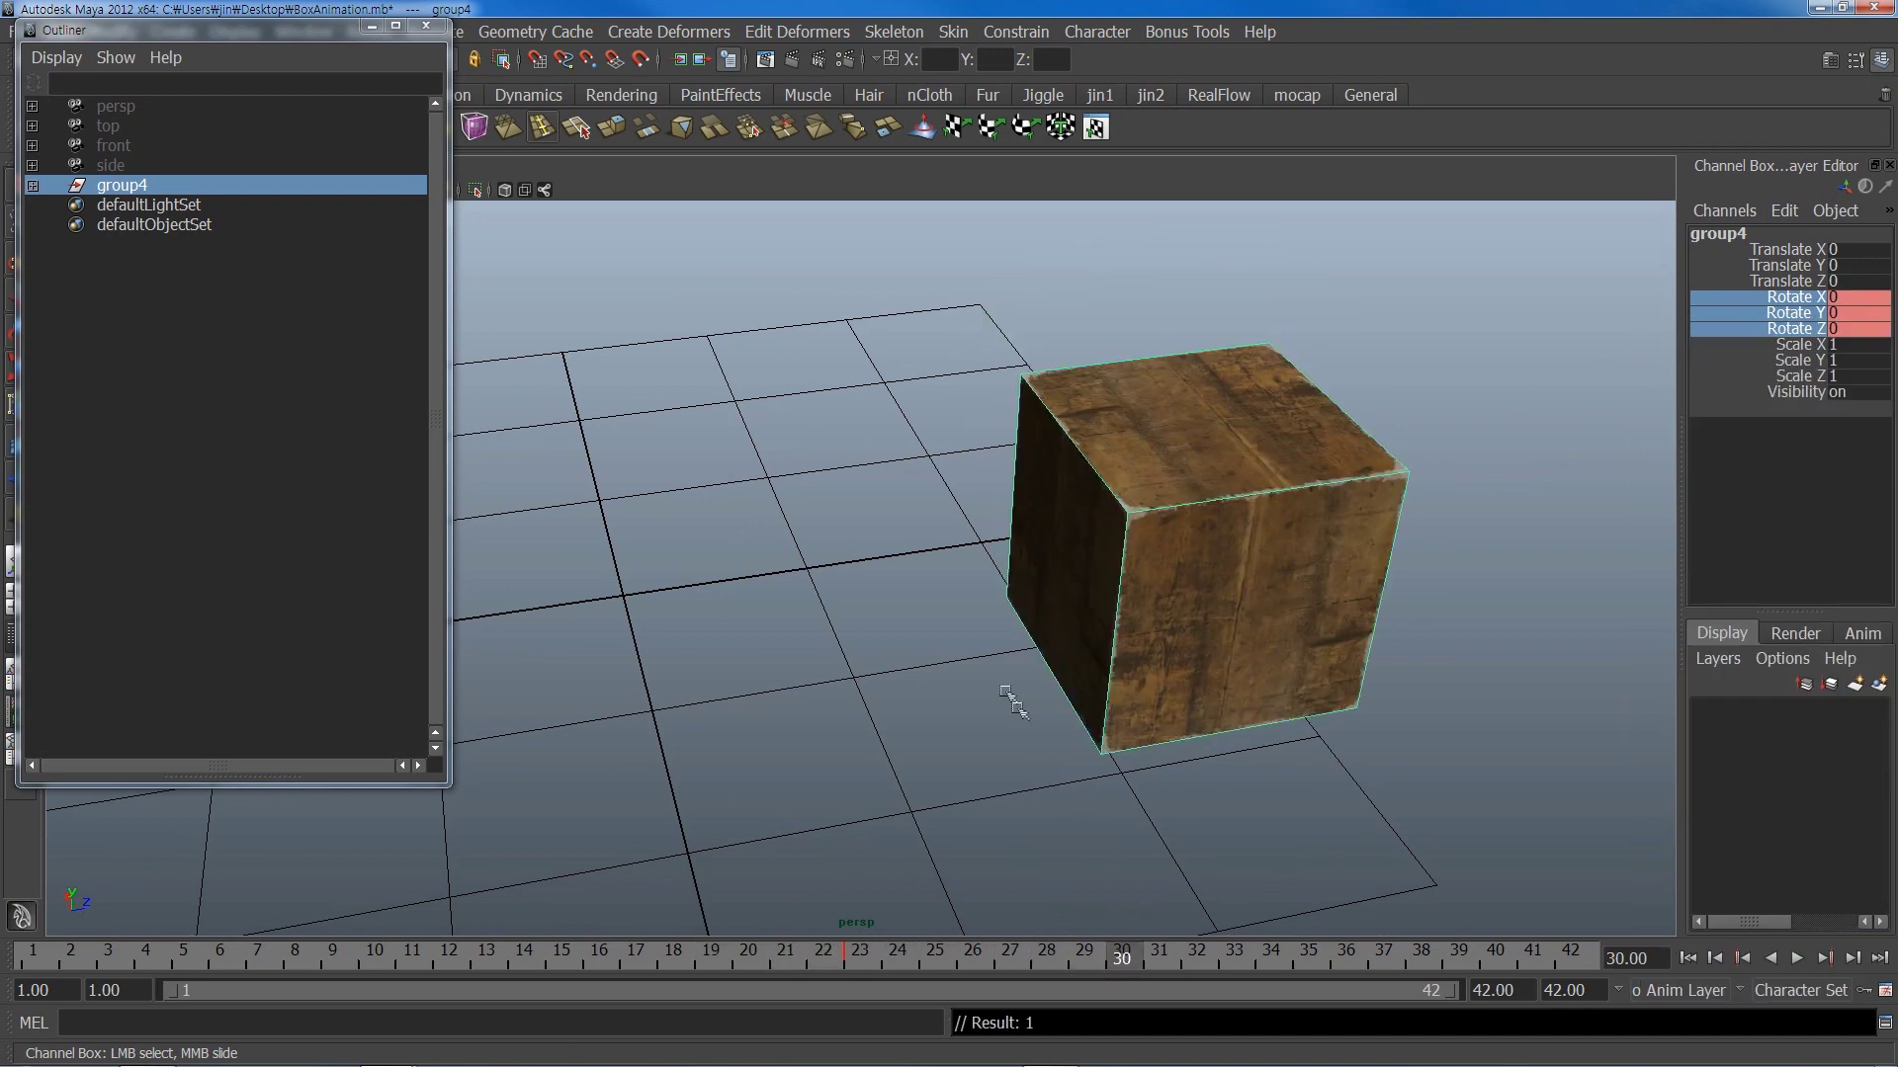
pyautogui.press('e')
pyautogui.moveTo(999, 385); pyautogui.dragTo(983, 441)
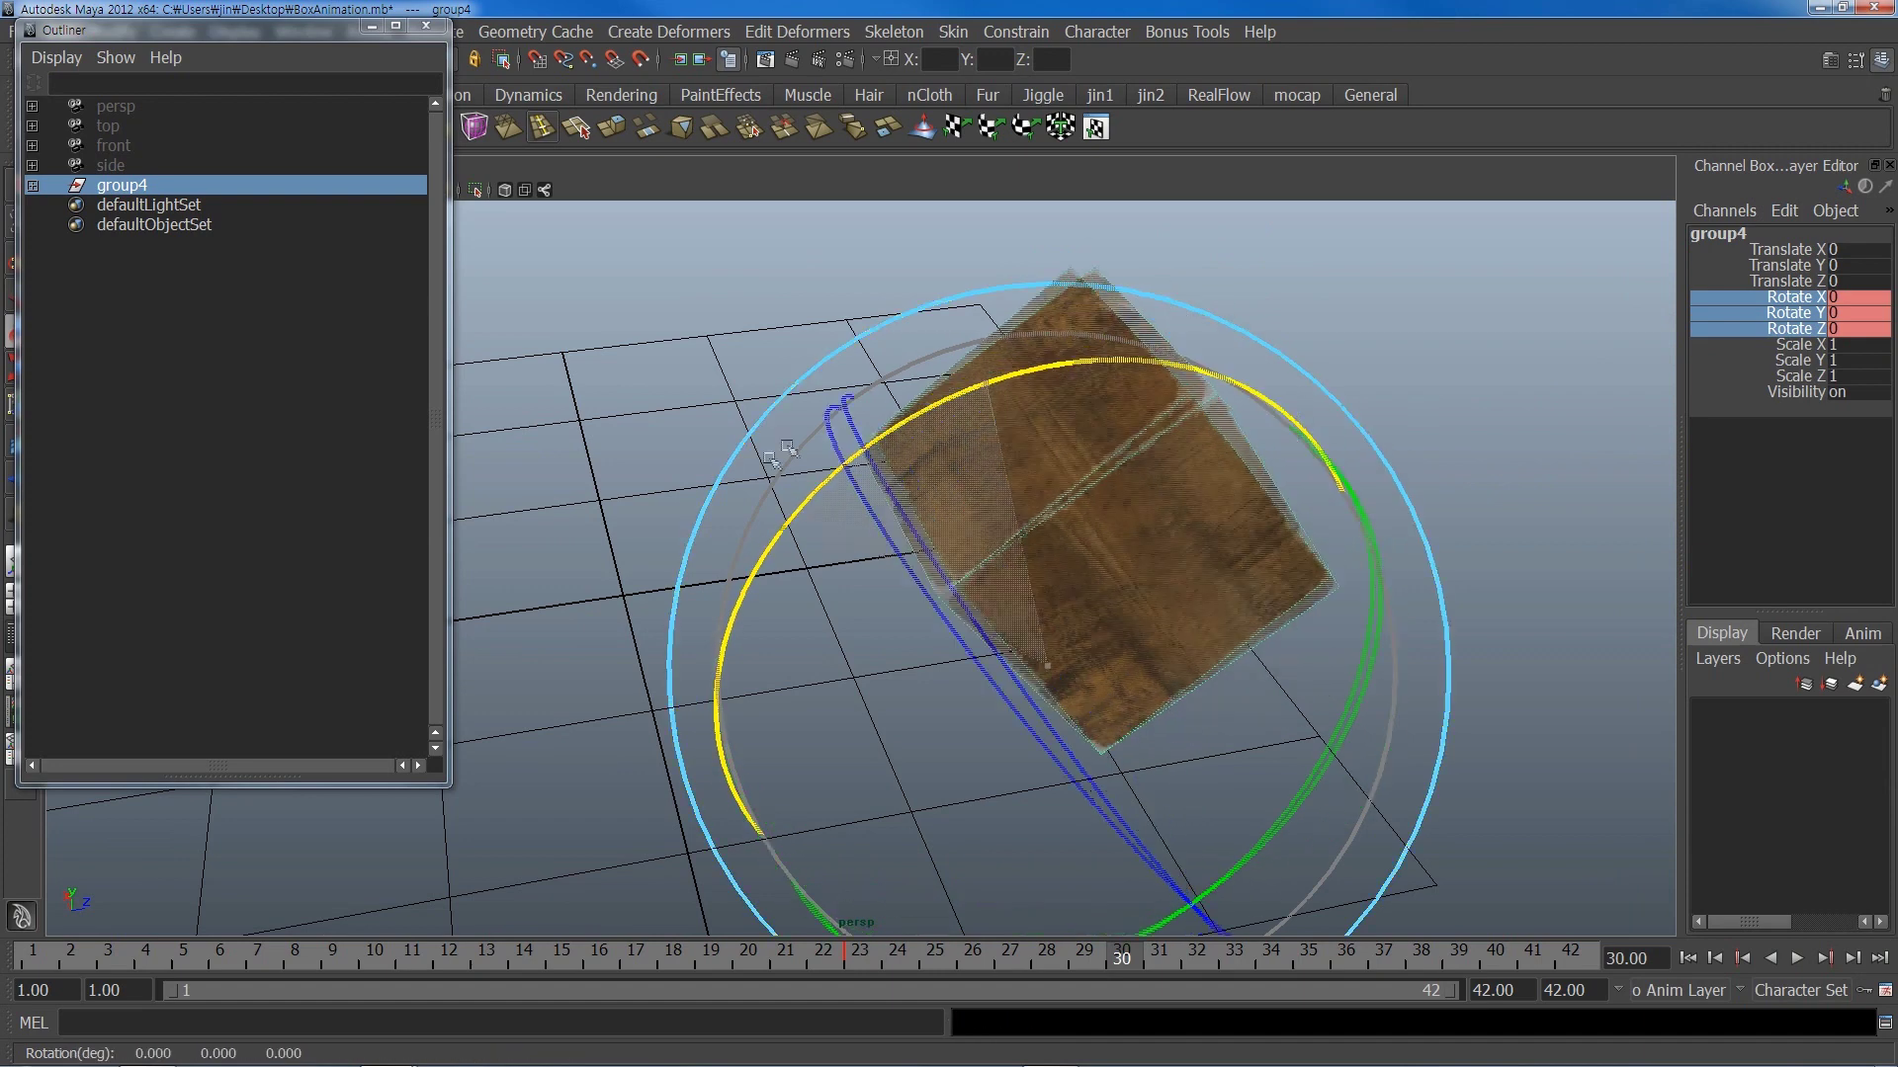
# - Set group4's Rotate X to -90 at frame 30
pyautogui.click(1863, 299)
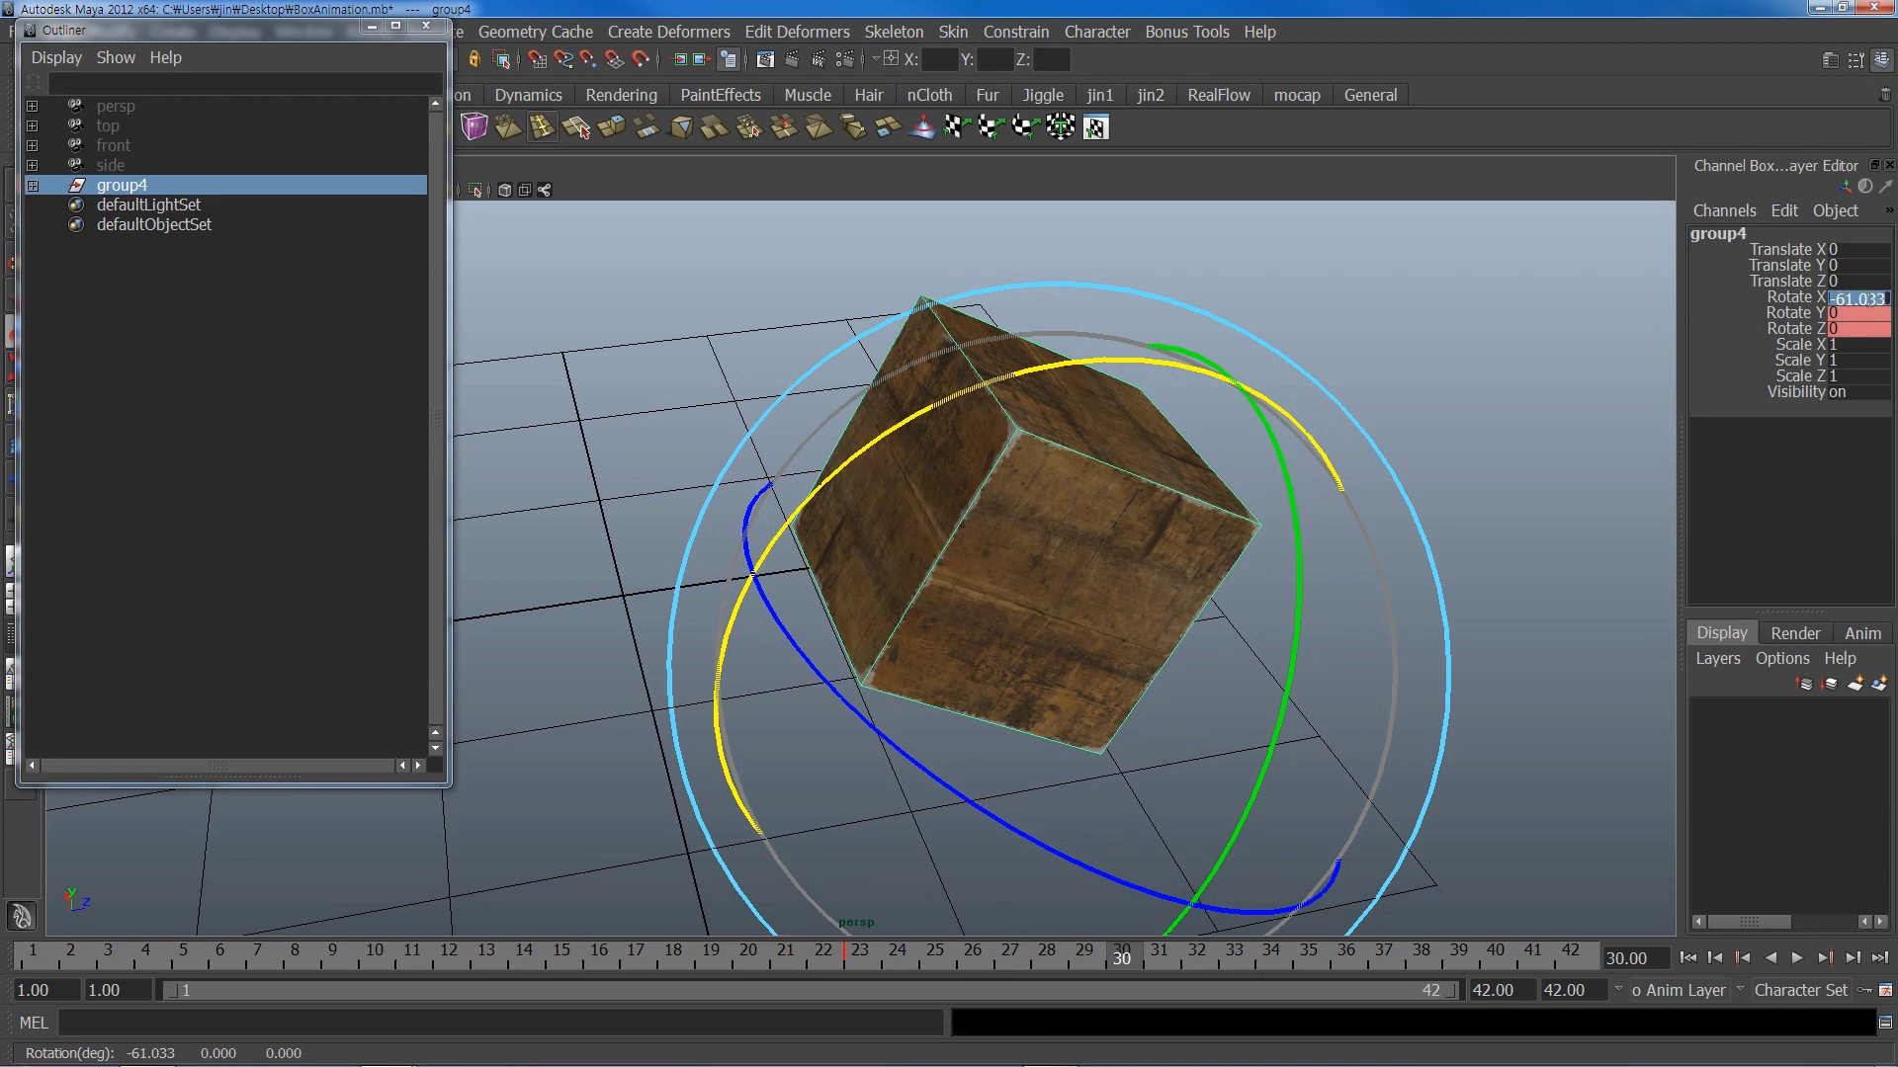
pyautogui.press('Return')
pyautogui.write('-90')
pyautogui.press('Return')
pyautogui.moveTo(1491, 350)
pyautogui.keyDown('alt'); pyautogui.mouseDown()
pyautogui.moveTo(1445, 342)
pyautogui.moveTo(1486, 364)
pyautogui.mouseUp(); pyautogui.keyUp('alt')
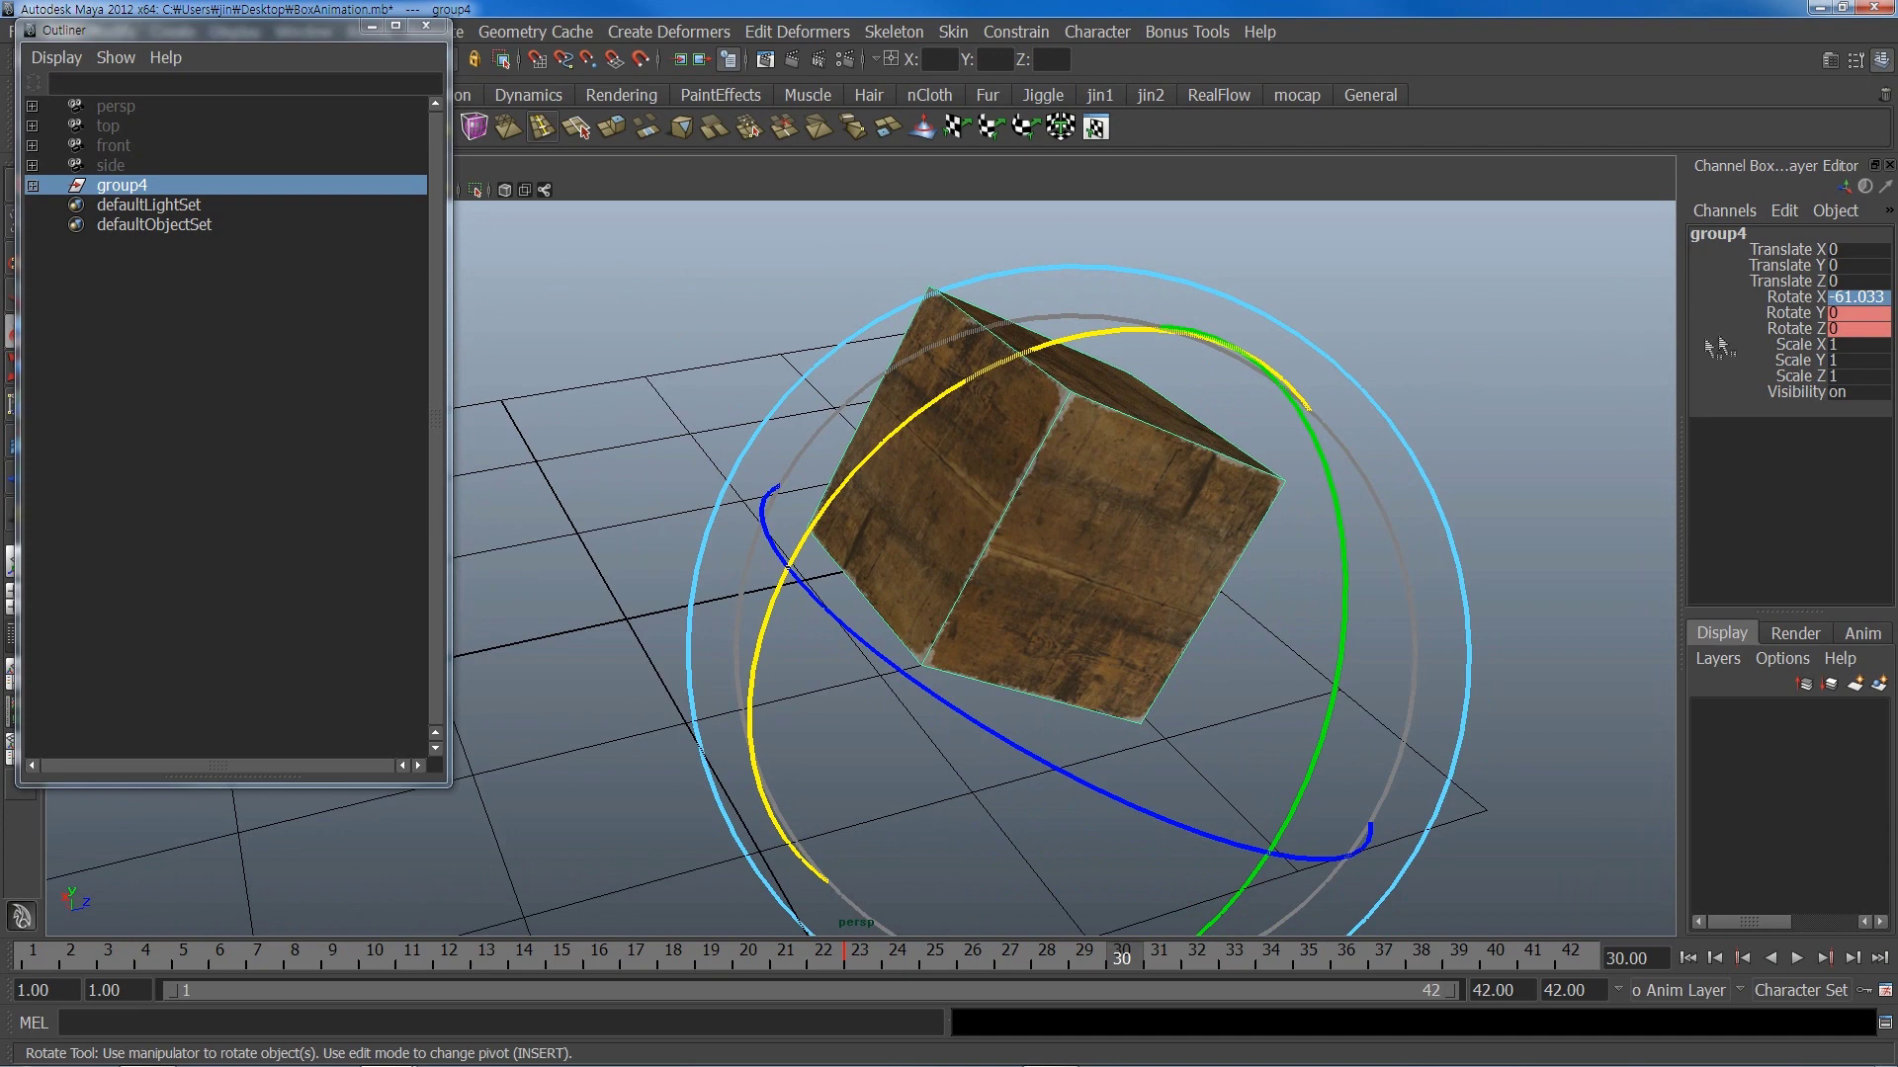
pyautogui.click(1839, 302)
pyautogui.write('-90')
pyautogui.press('Return')
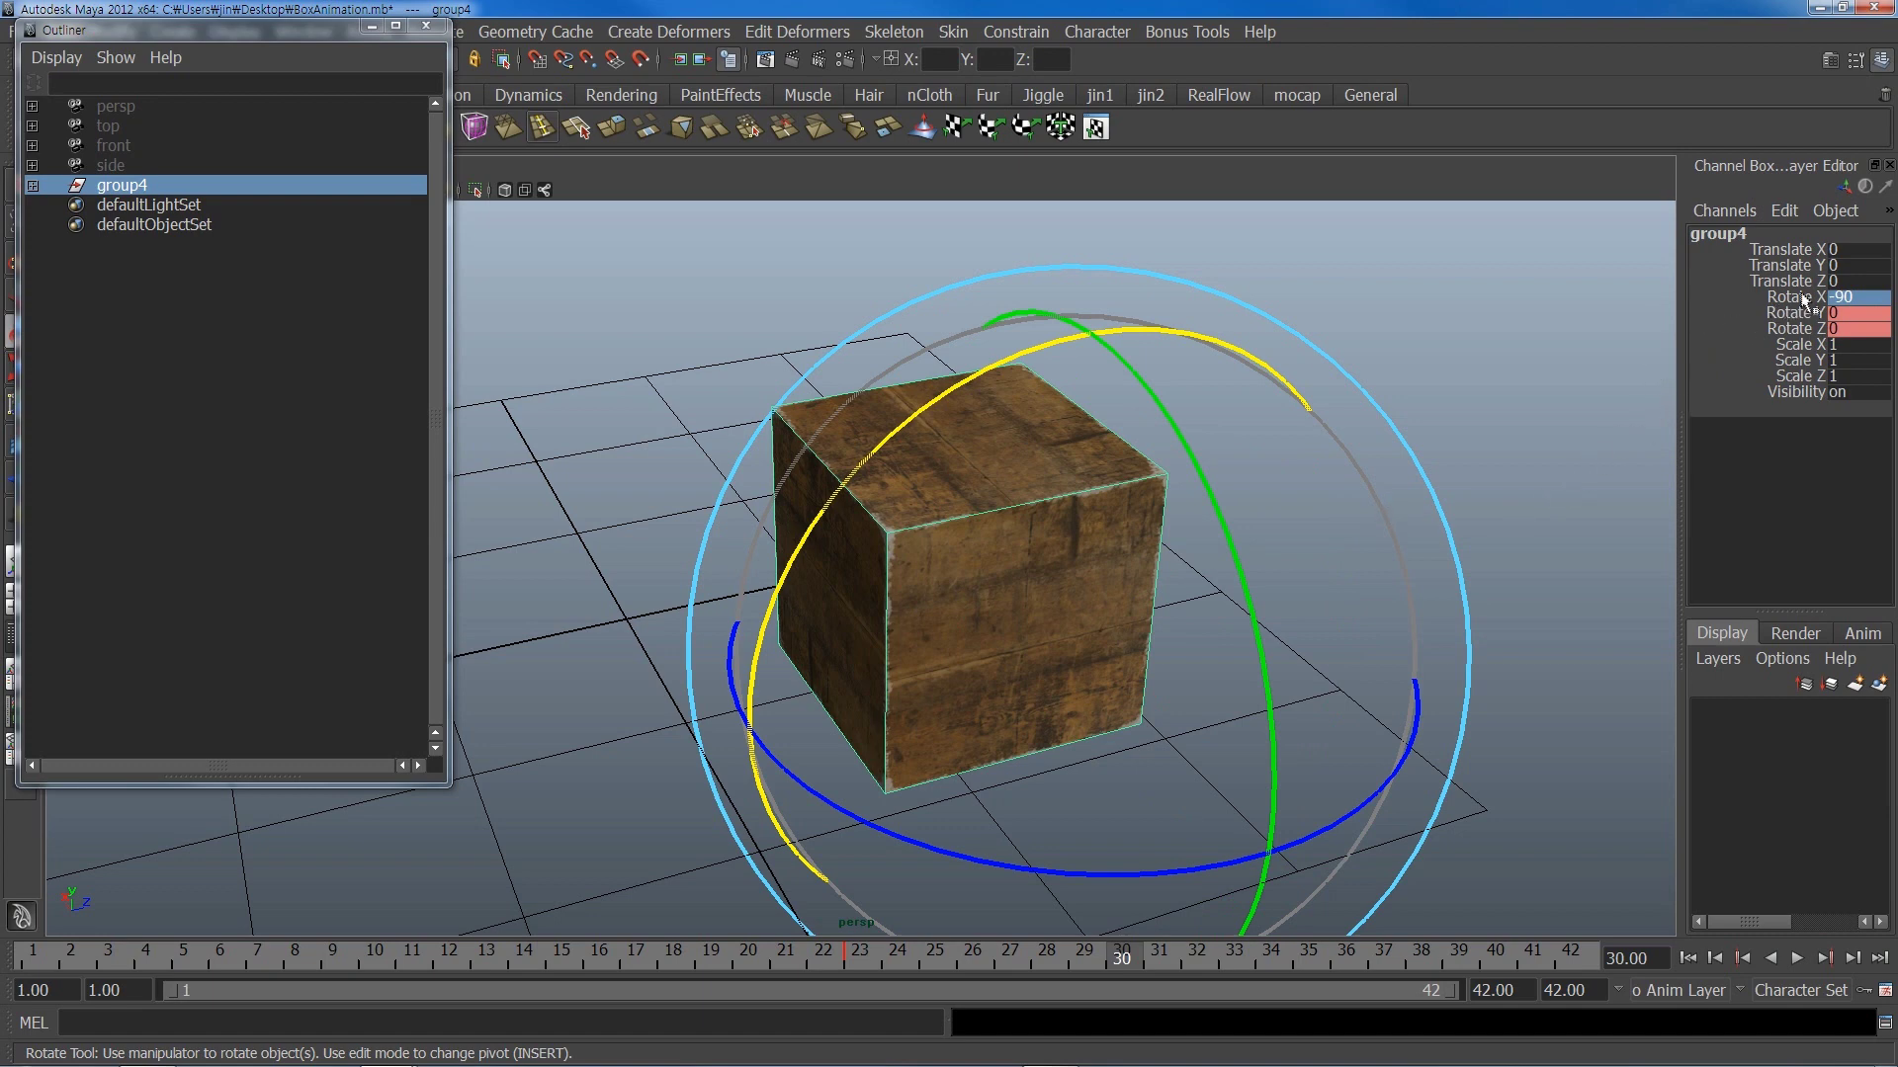
# - Key group4's rotate channels at frame 30 and play the animation
pyautogui.moveTo(1804, 301); pyautogui.dragTo(1804, 328)
pyautogui.rightClick(1804, 328)
pyautogui.click(1650, 341)
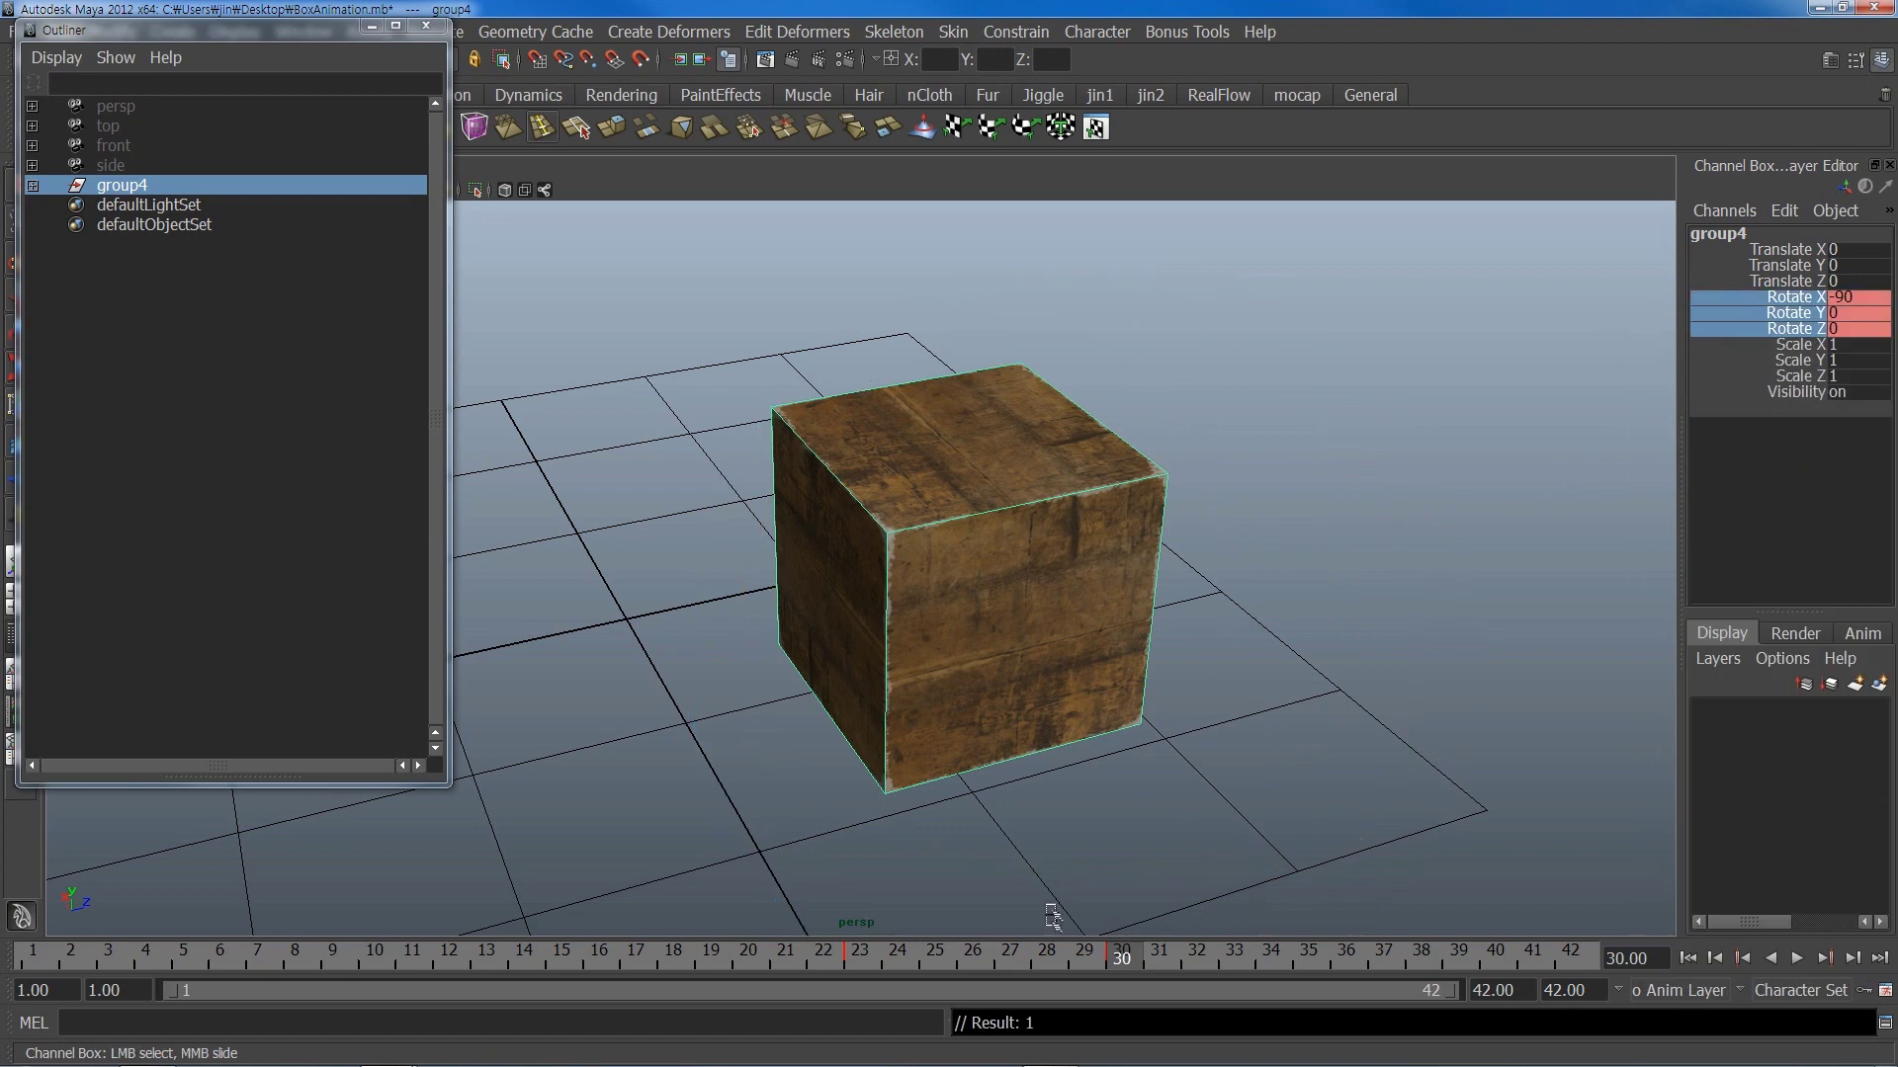
pyautogui.hotkey('alt', 'v')
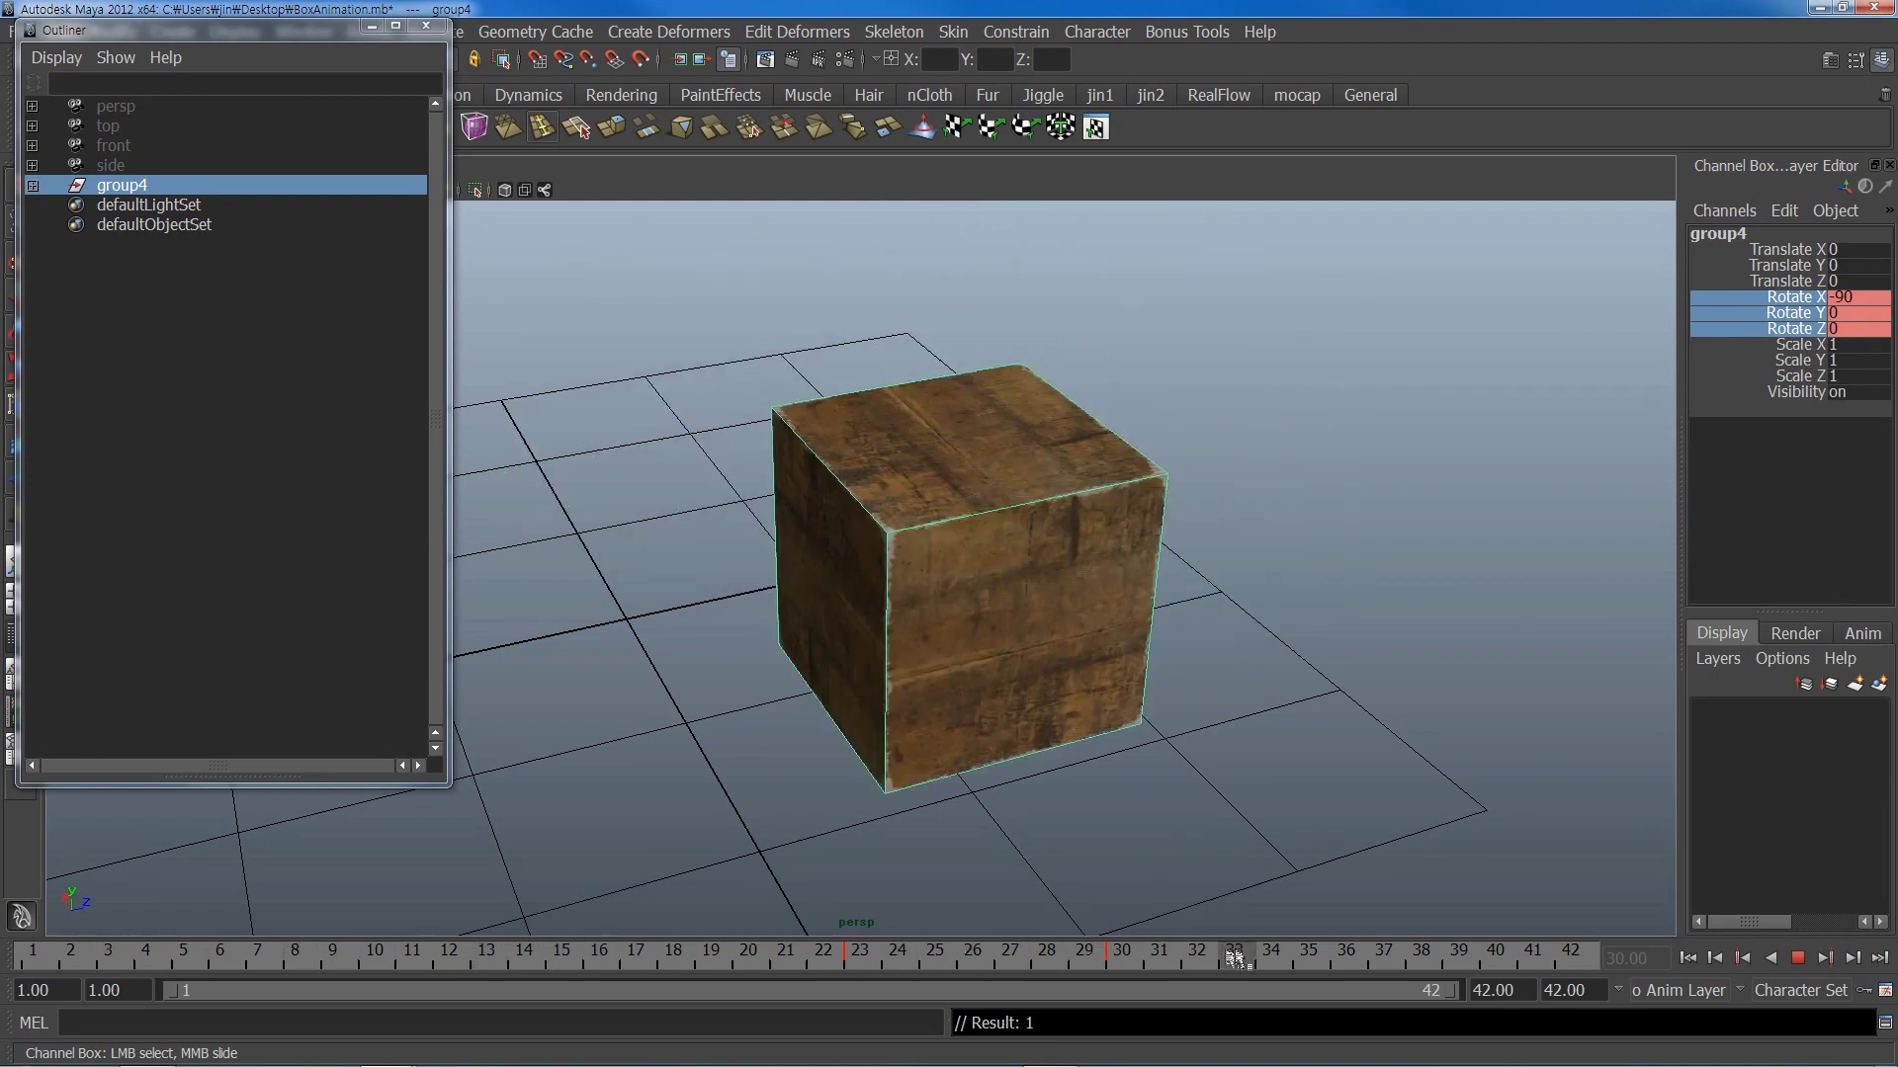
# - Replay the tumble from frame 1 and stop back at the start
pyautogui.hotkey('alt', 'v')
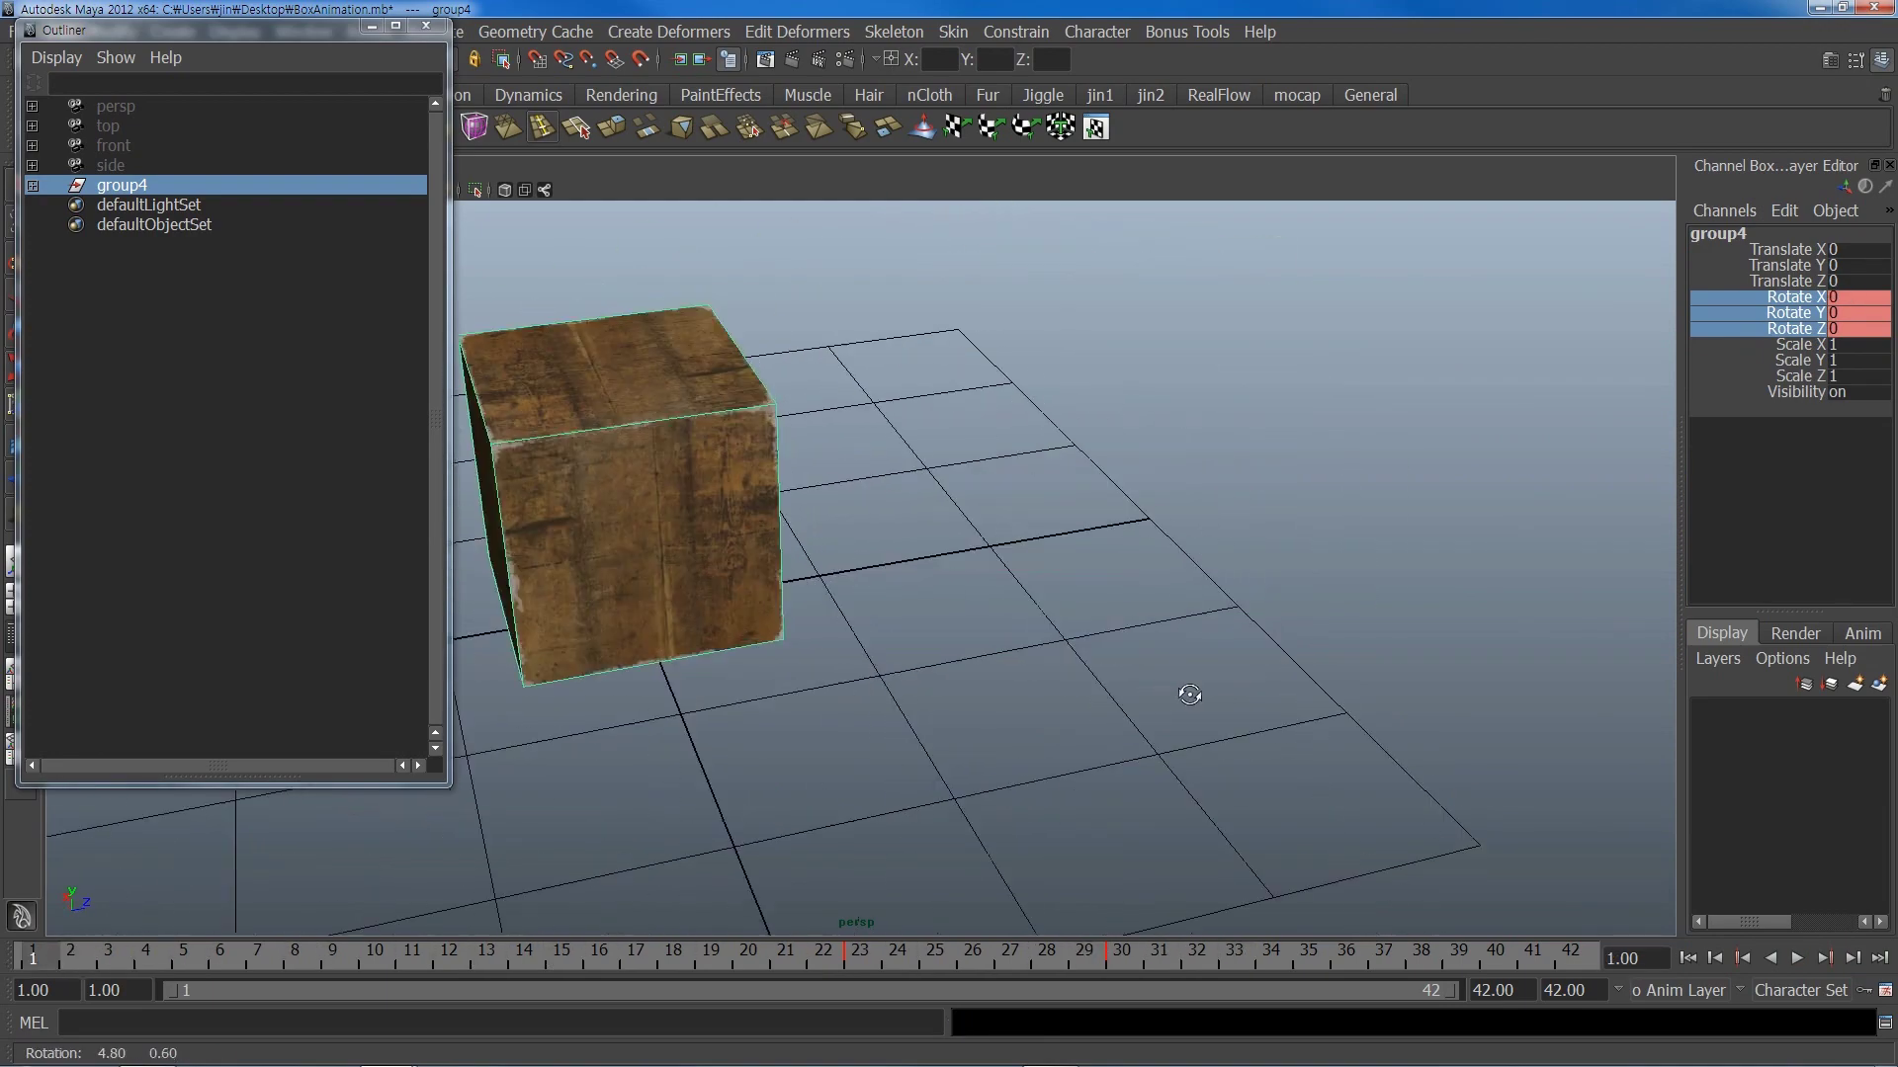
pyautogui.hotkey('alt', 'v')
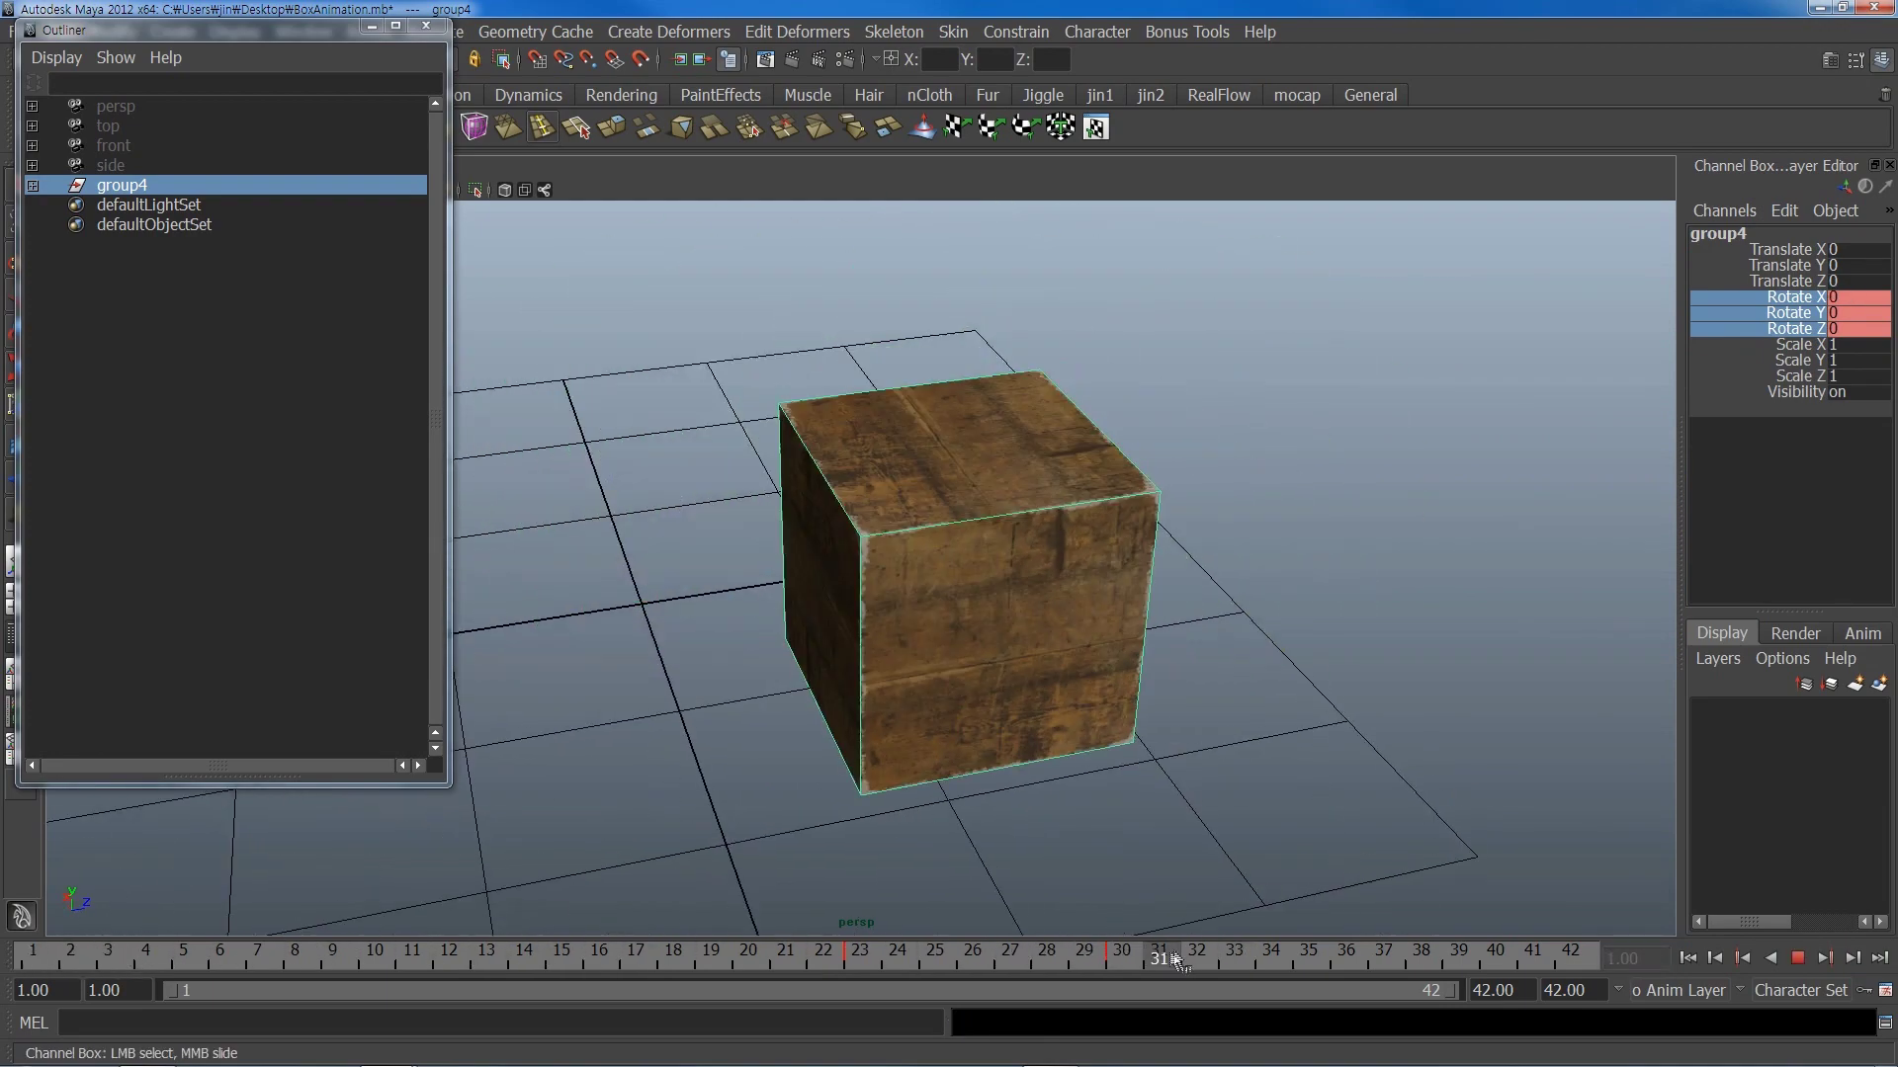
pyautogui.click(1133, 957)
pyautogui.keyDown('alt'); pyautogui.moveTo(1189, 854); pyautogui.dragTo(1433, 783, button='middle'); pyautogui.keyUp('alt')
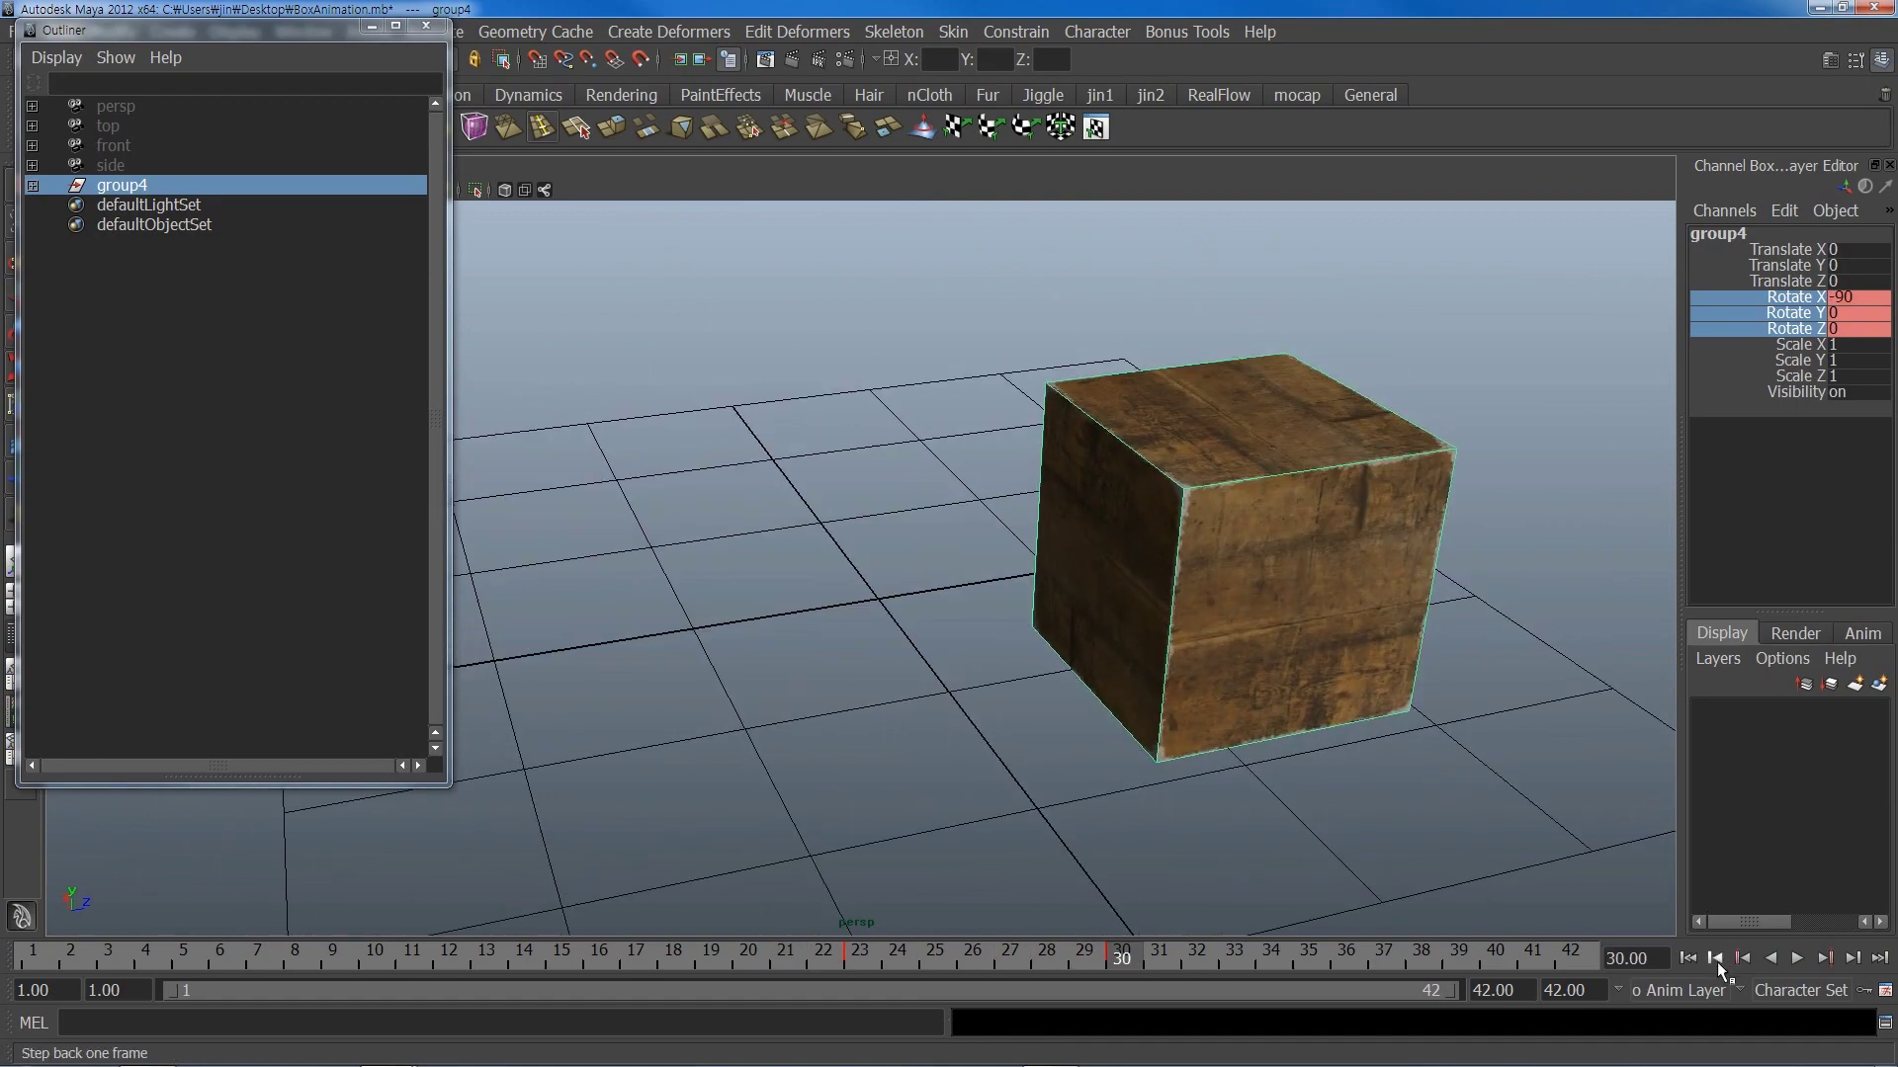
pyautogui.click(1687, 958)
pyautogui.click(1796, 958)
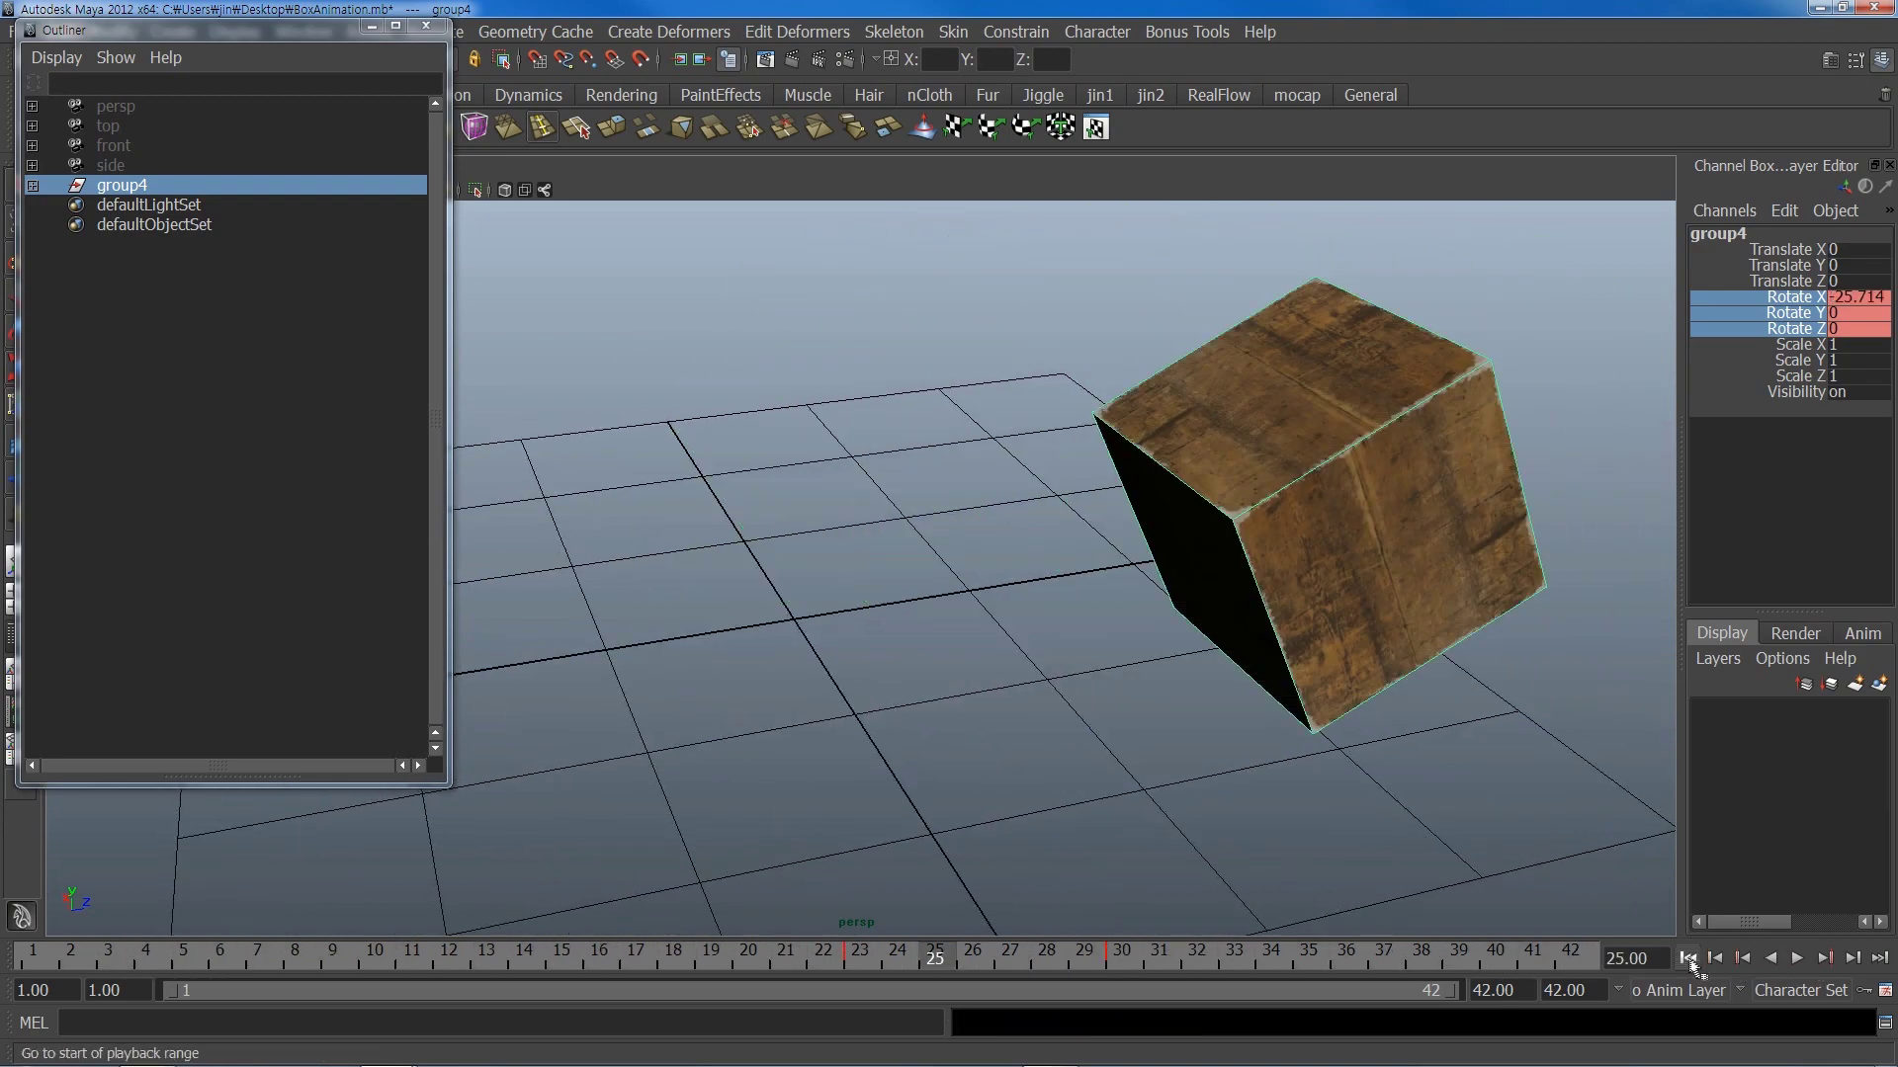
pyautogui.click(1687, 958)
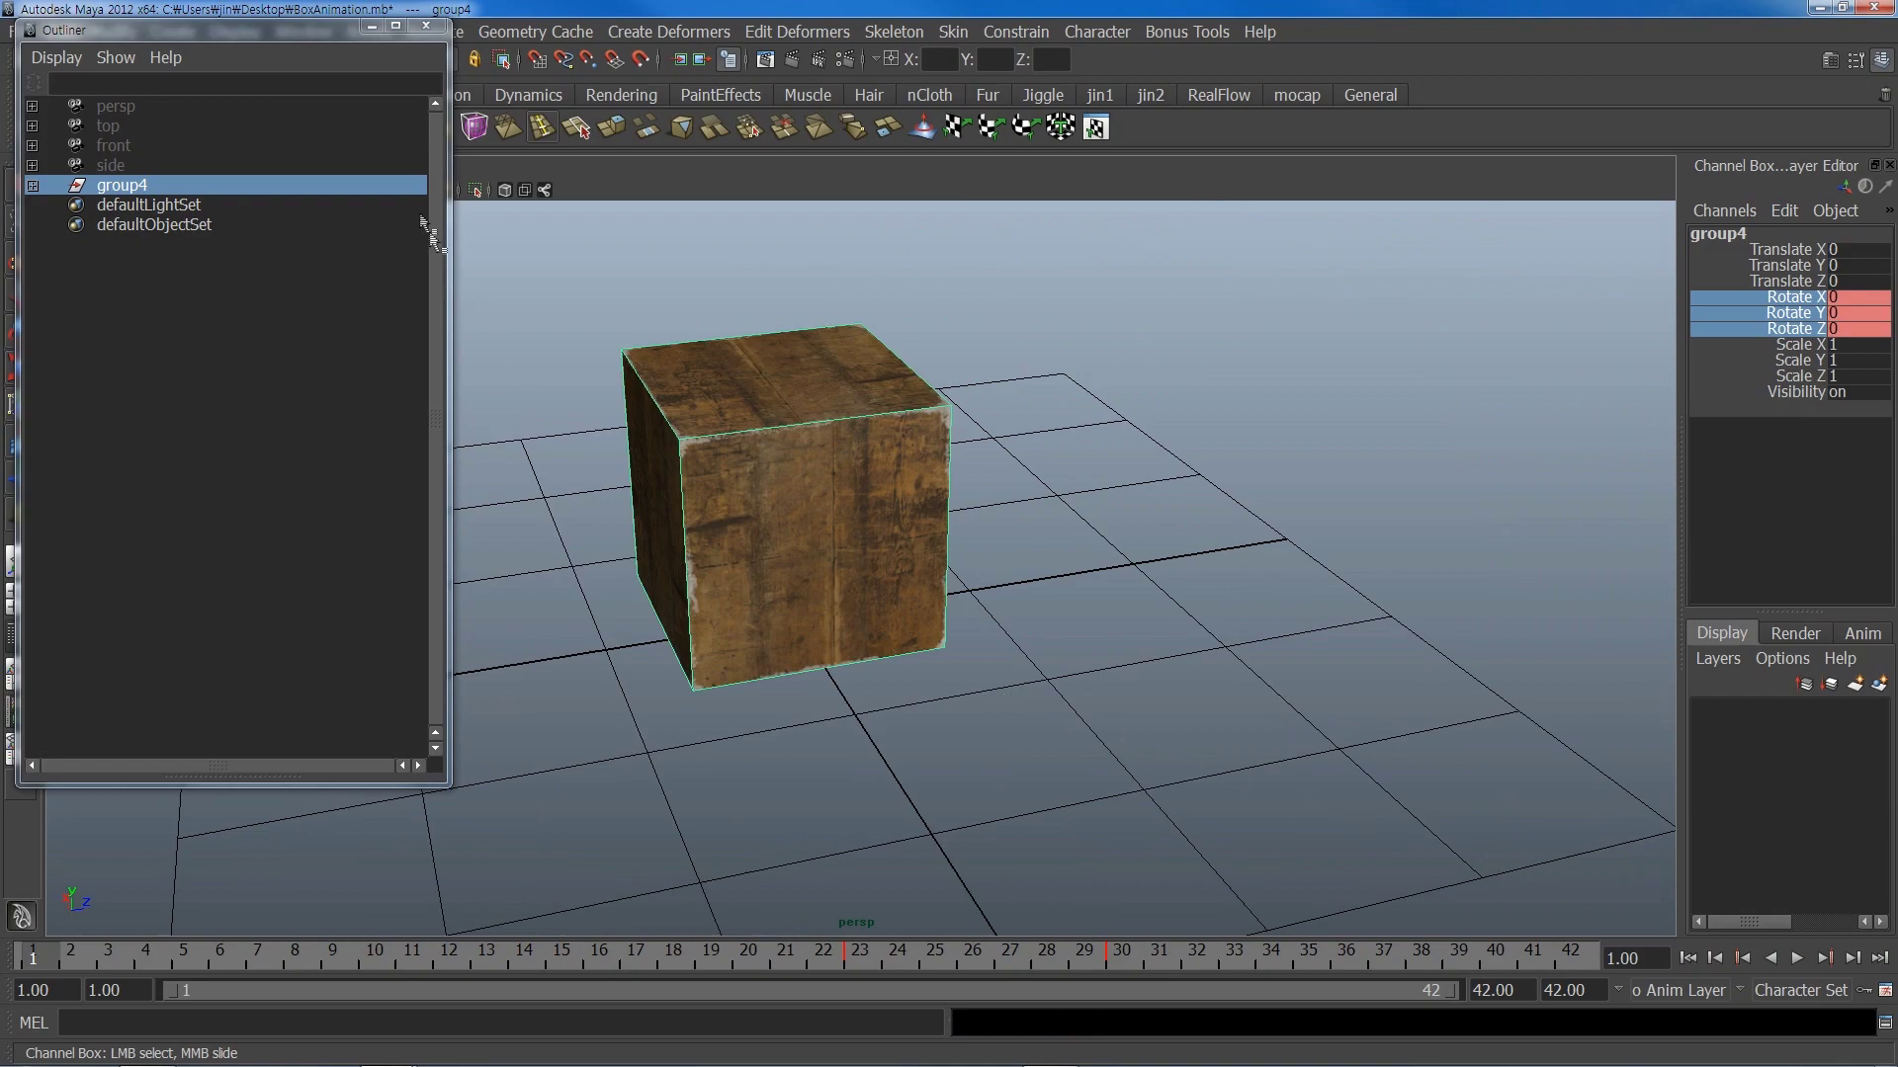
# - Minimize the Outliner and orbit the camera while the four-tip tumble plays
pyautogui.click(371, 26)
pyautogui.moveTo(751, 593)
pyautogui.keyDown('alt'); pyautogui.mouseDown()
pyautogui.moveTo(828, 600)
pyautogui.moveTo(1107, 506)
pyautogui.mouseUp(); pyautogui.keyUp('alt')
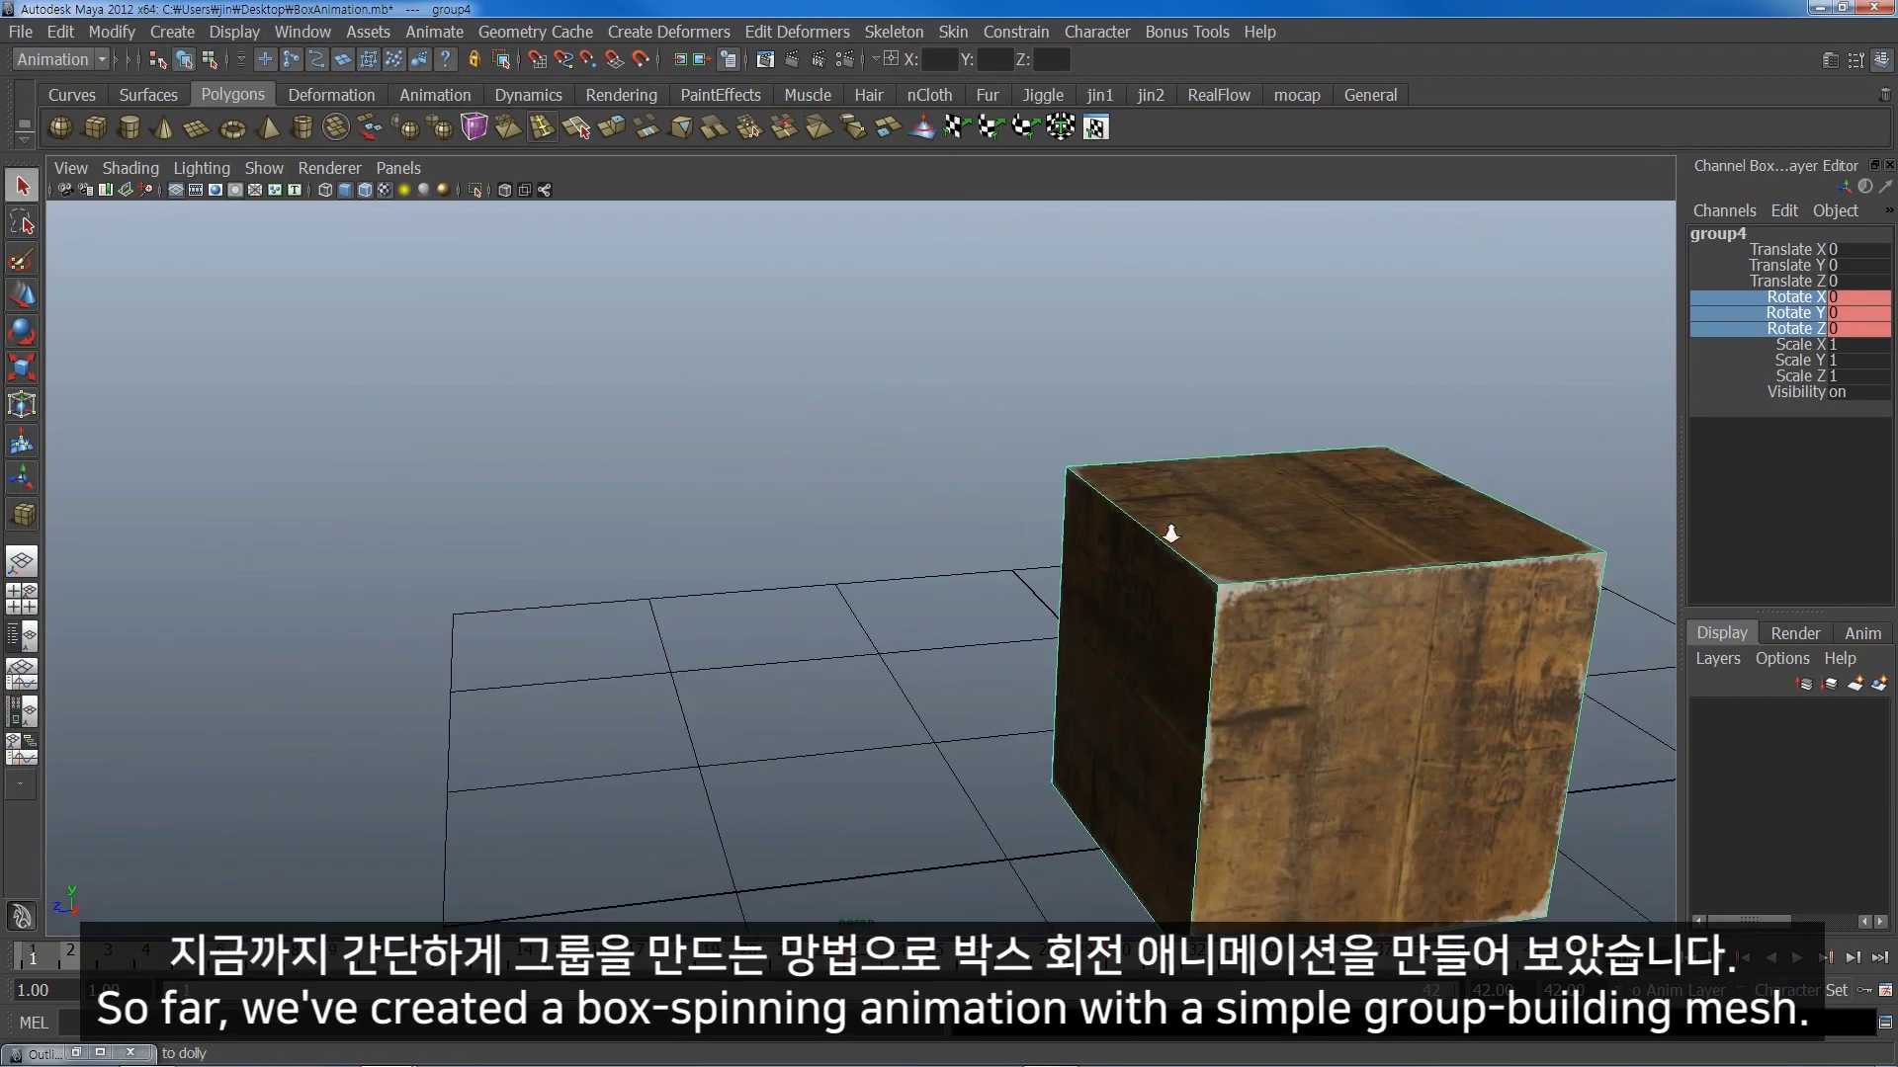
pyautogui.hotkey('alt', 'v')
pyautogui.keyDown('alt'); pyautogui.moveTo(1107, 506); pyautogui.dragTo(1440, 731); pyautogui.keyUp('alt')
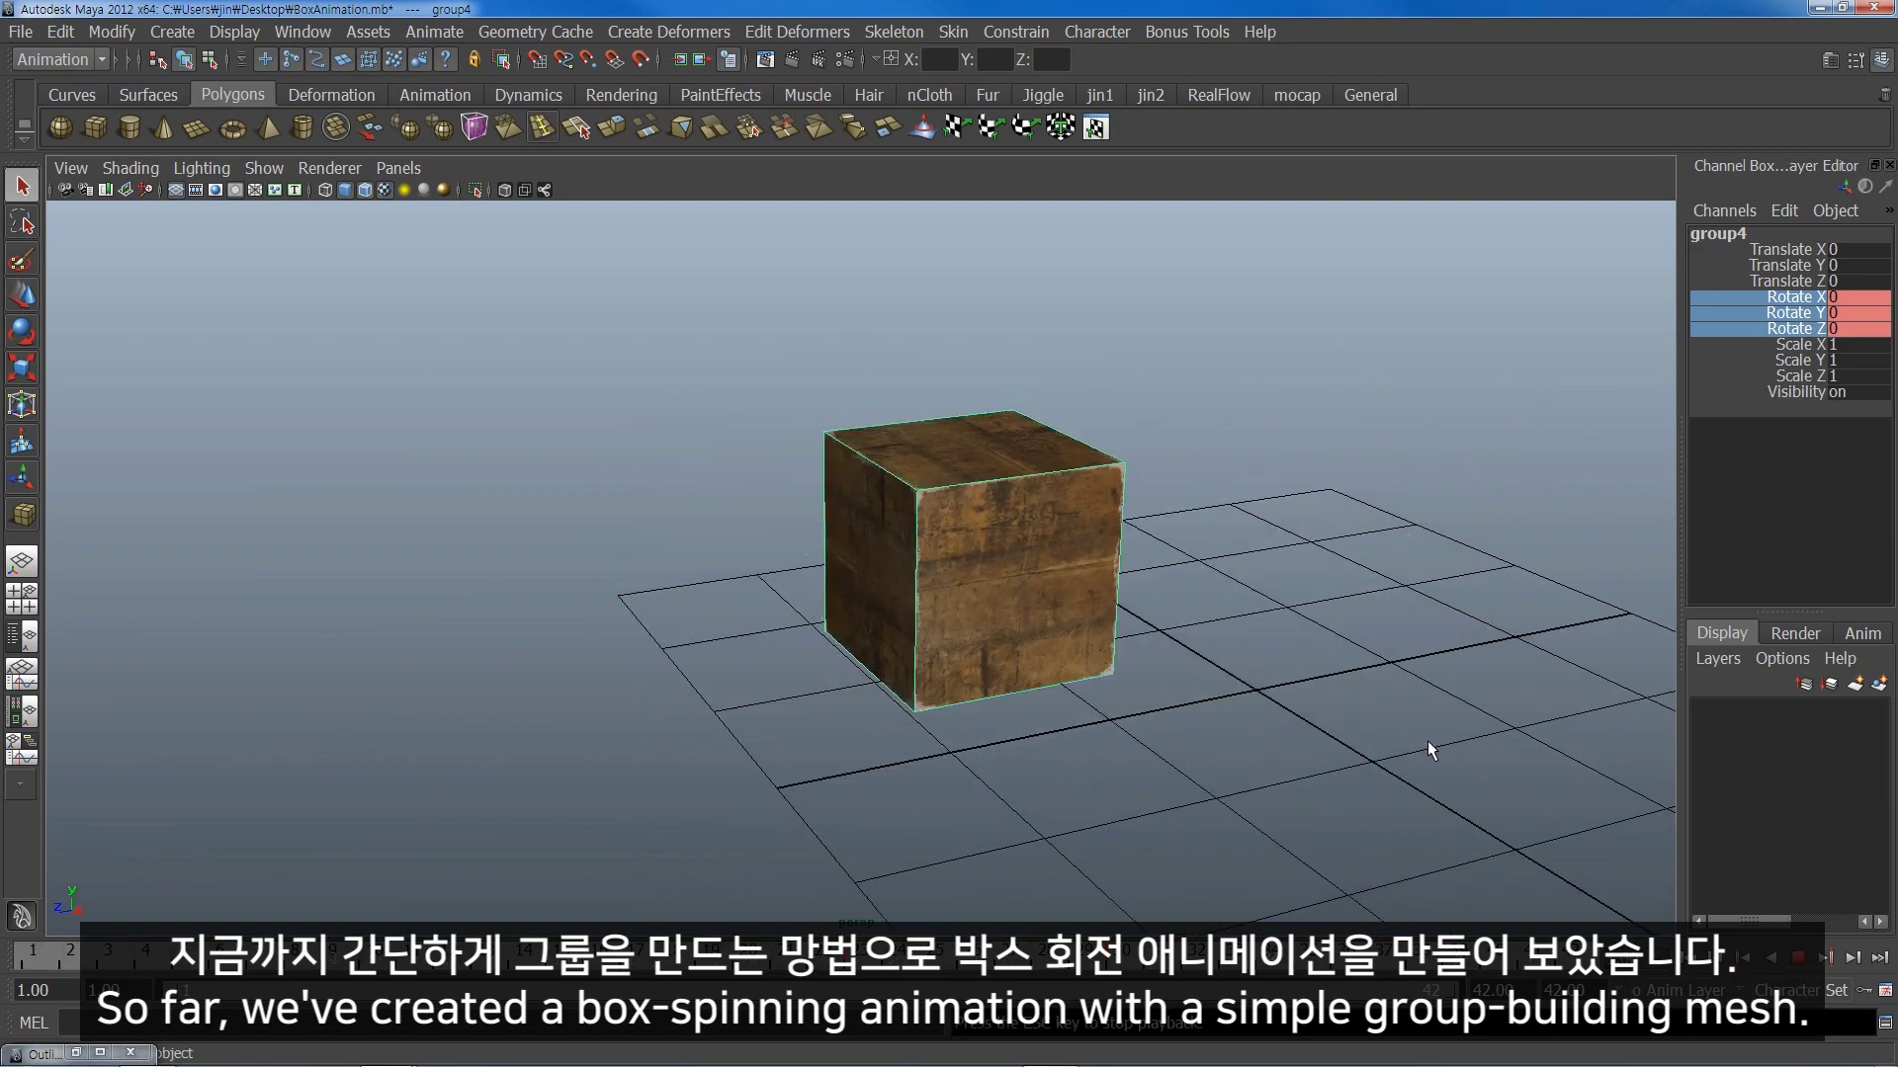
pyautogui.keyDown('alt'); pyautogui.moveTo(1440, 690); pyautogui.dragTo(1199, 691); pyautogui.keyUp('alt')
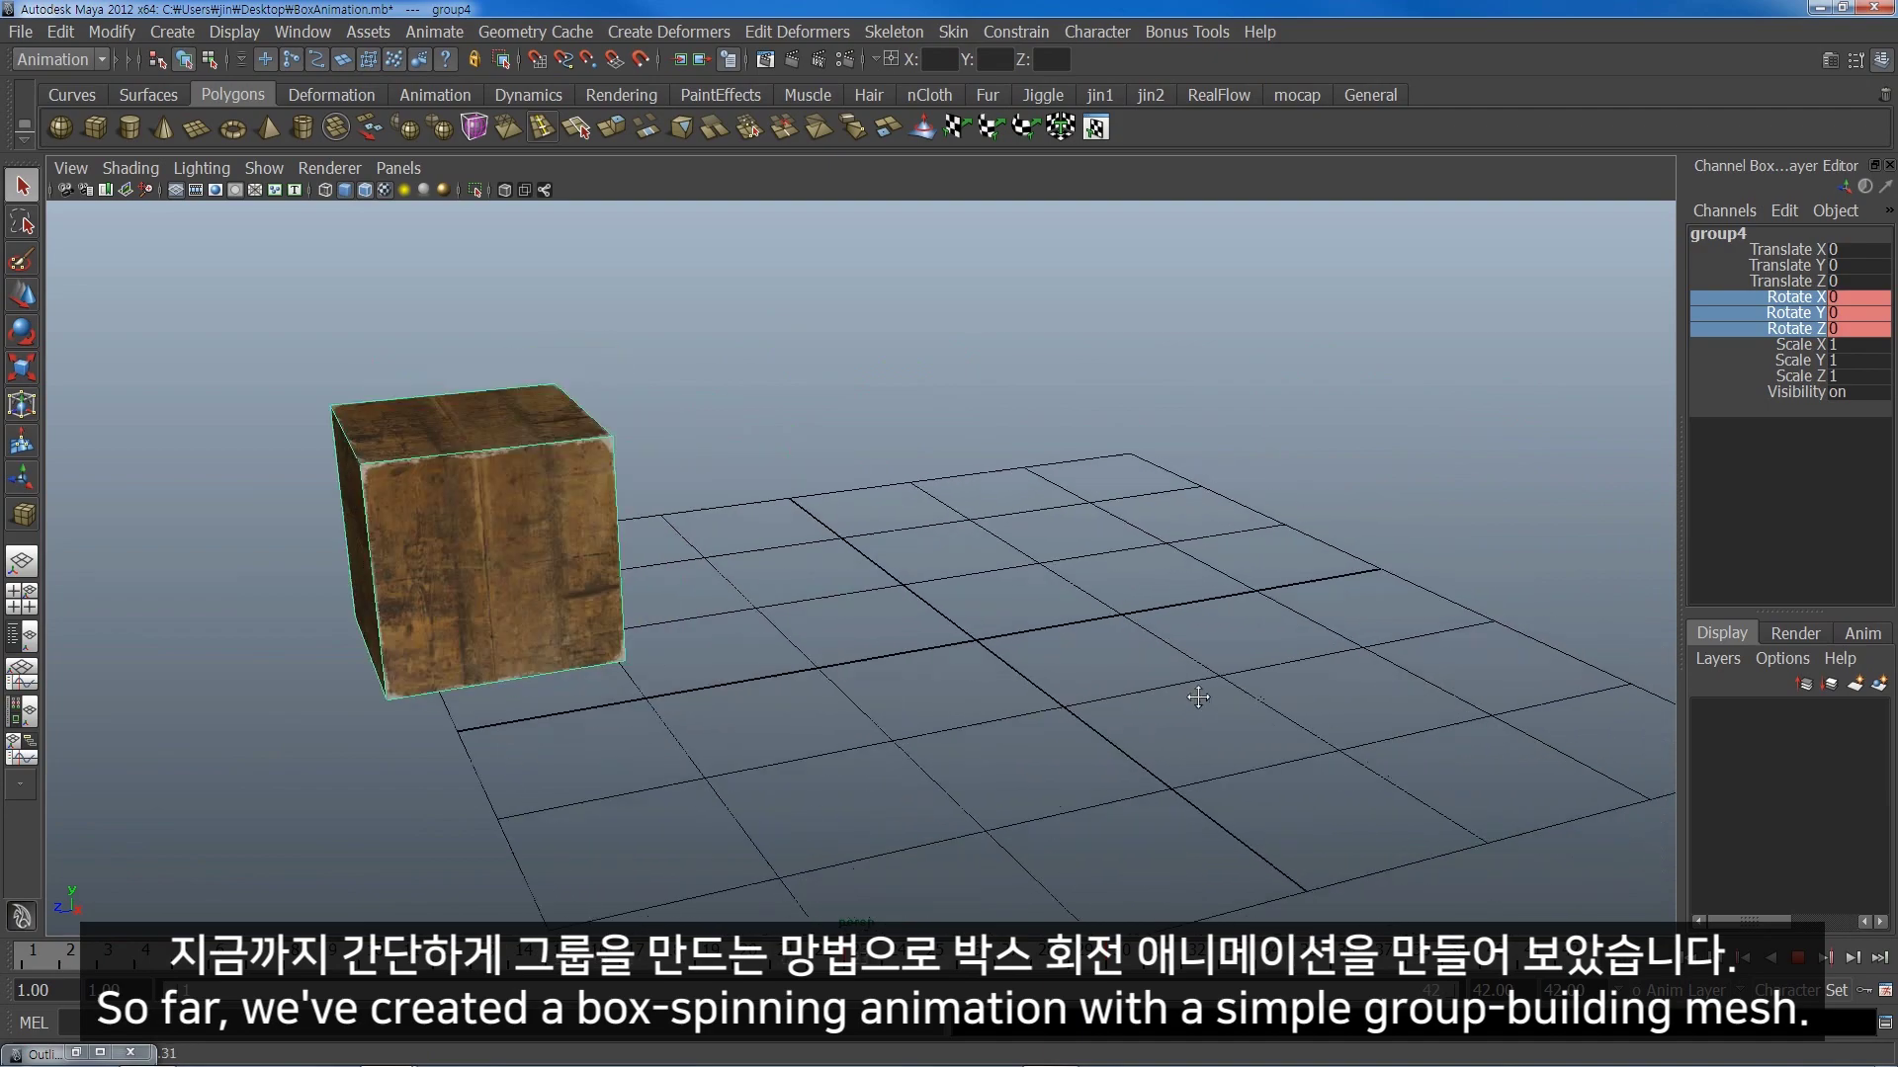
pyautogui.keyDown('alt'); pyautogui.moveTo(1399, 707); pyautogui.dragTo(1255, 699); pyautogui.keyUp('alt')
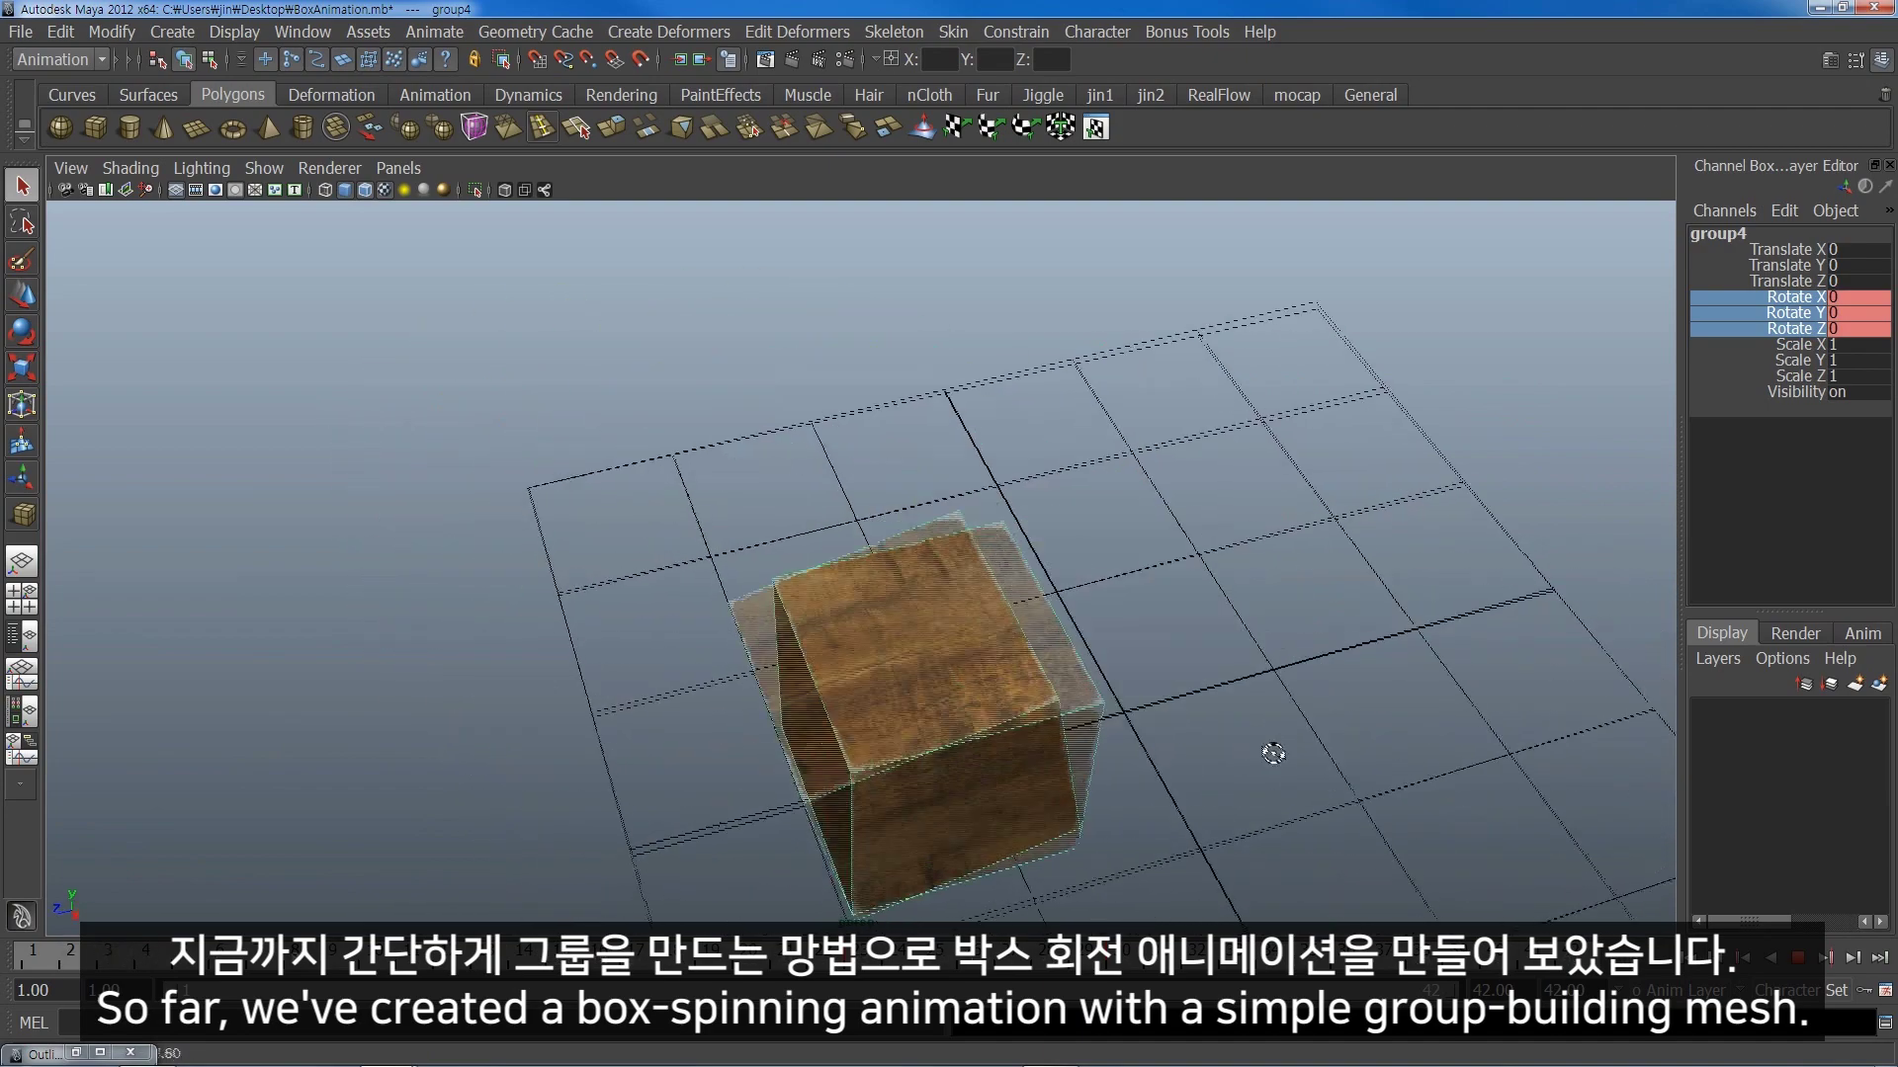
pyautogui.moveTo(1256, 698)
pyautogui.keyDown('alt'); pyautogui.mouseDown()
pyautogui.moveTo(1115, 762)
pyautogui.moveTo(1211, 682)
pyautogui.mouseUp(); pyautogui.keyUp('alt')
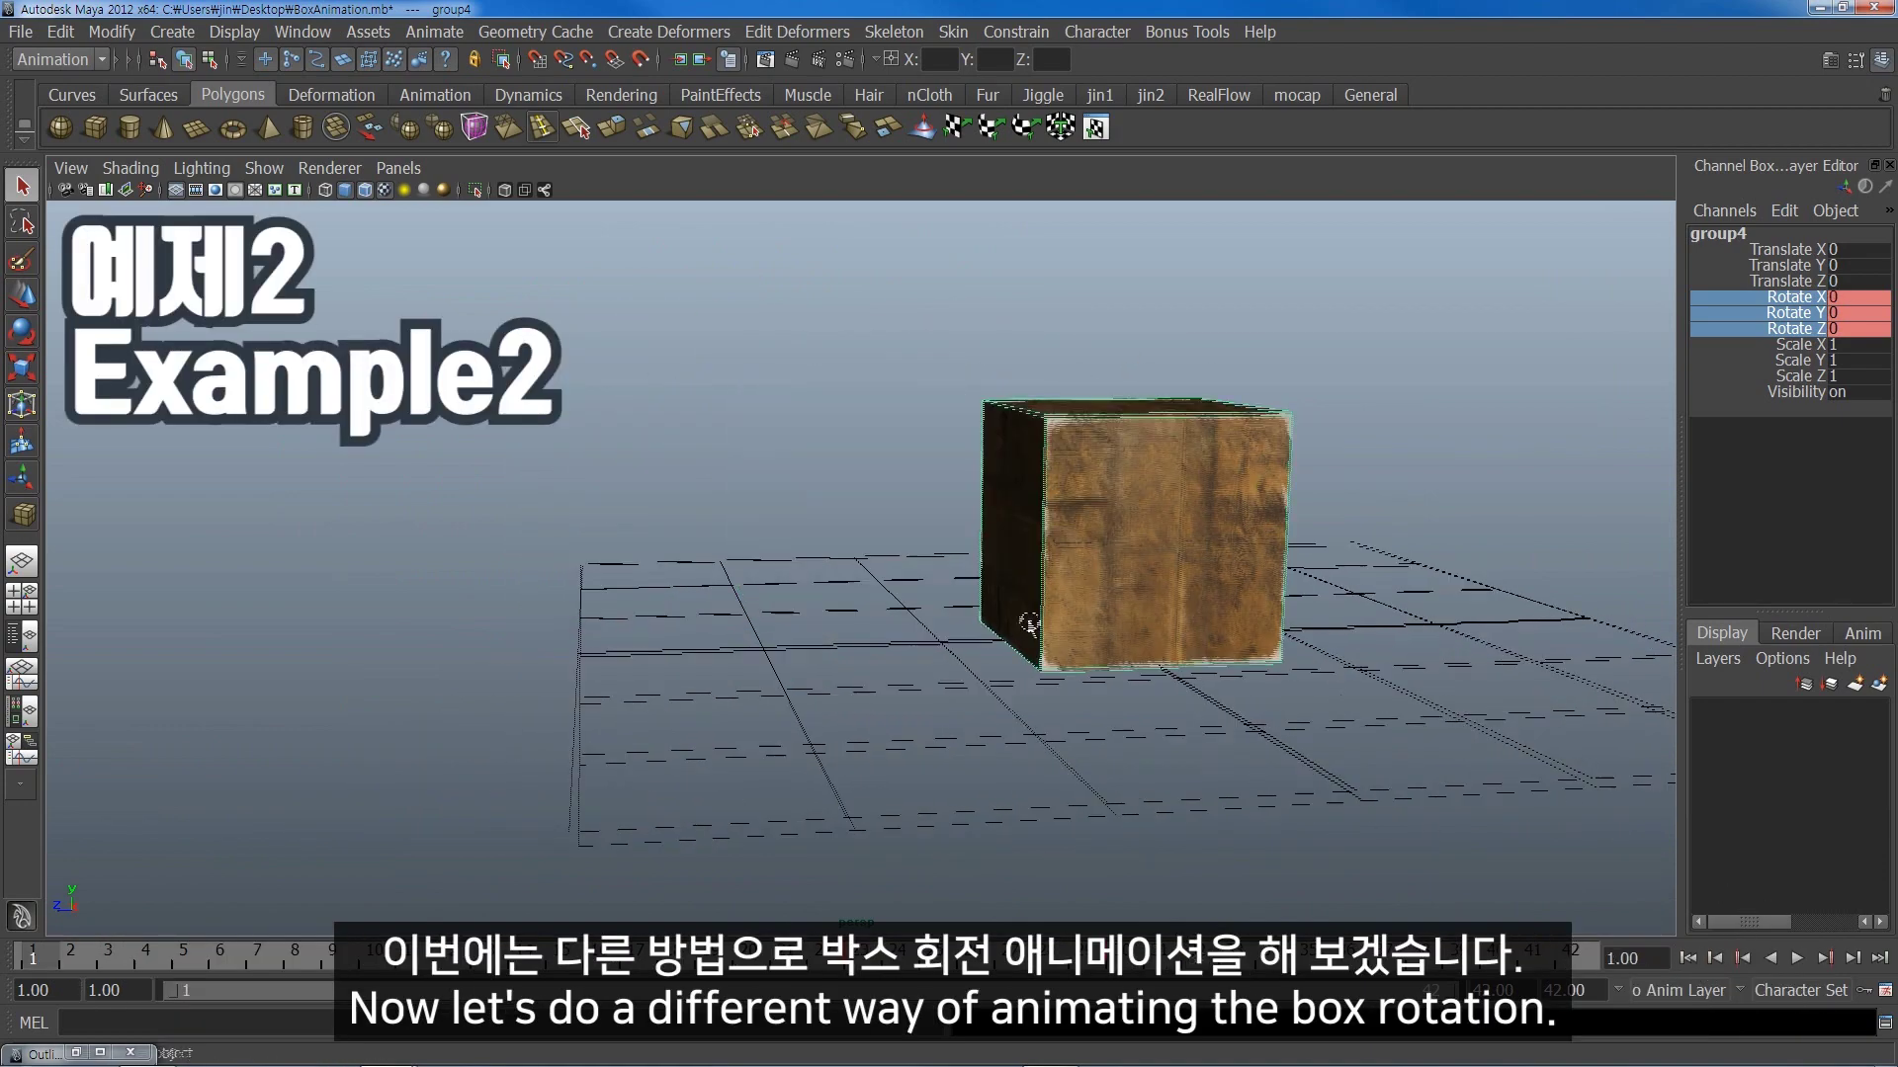
# - Unparent pCube1 to the top level and delete group4 with its nested groups
pyautogui.keyDown('alt'); pyautogui.moveTo(1065, 620); pyautogui.dragTo(1053, 630, button='middle'); pyautogui.keyUp('alt')
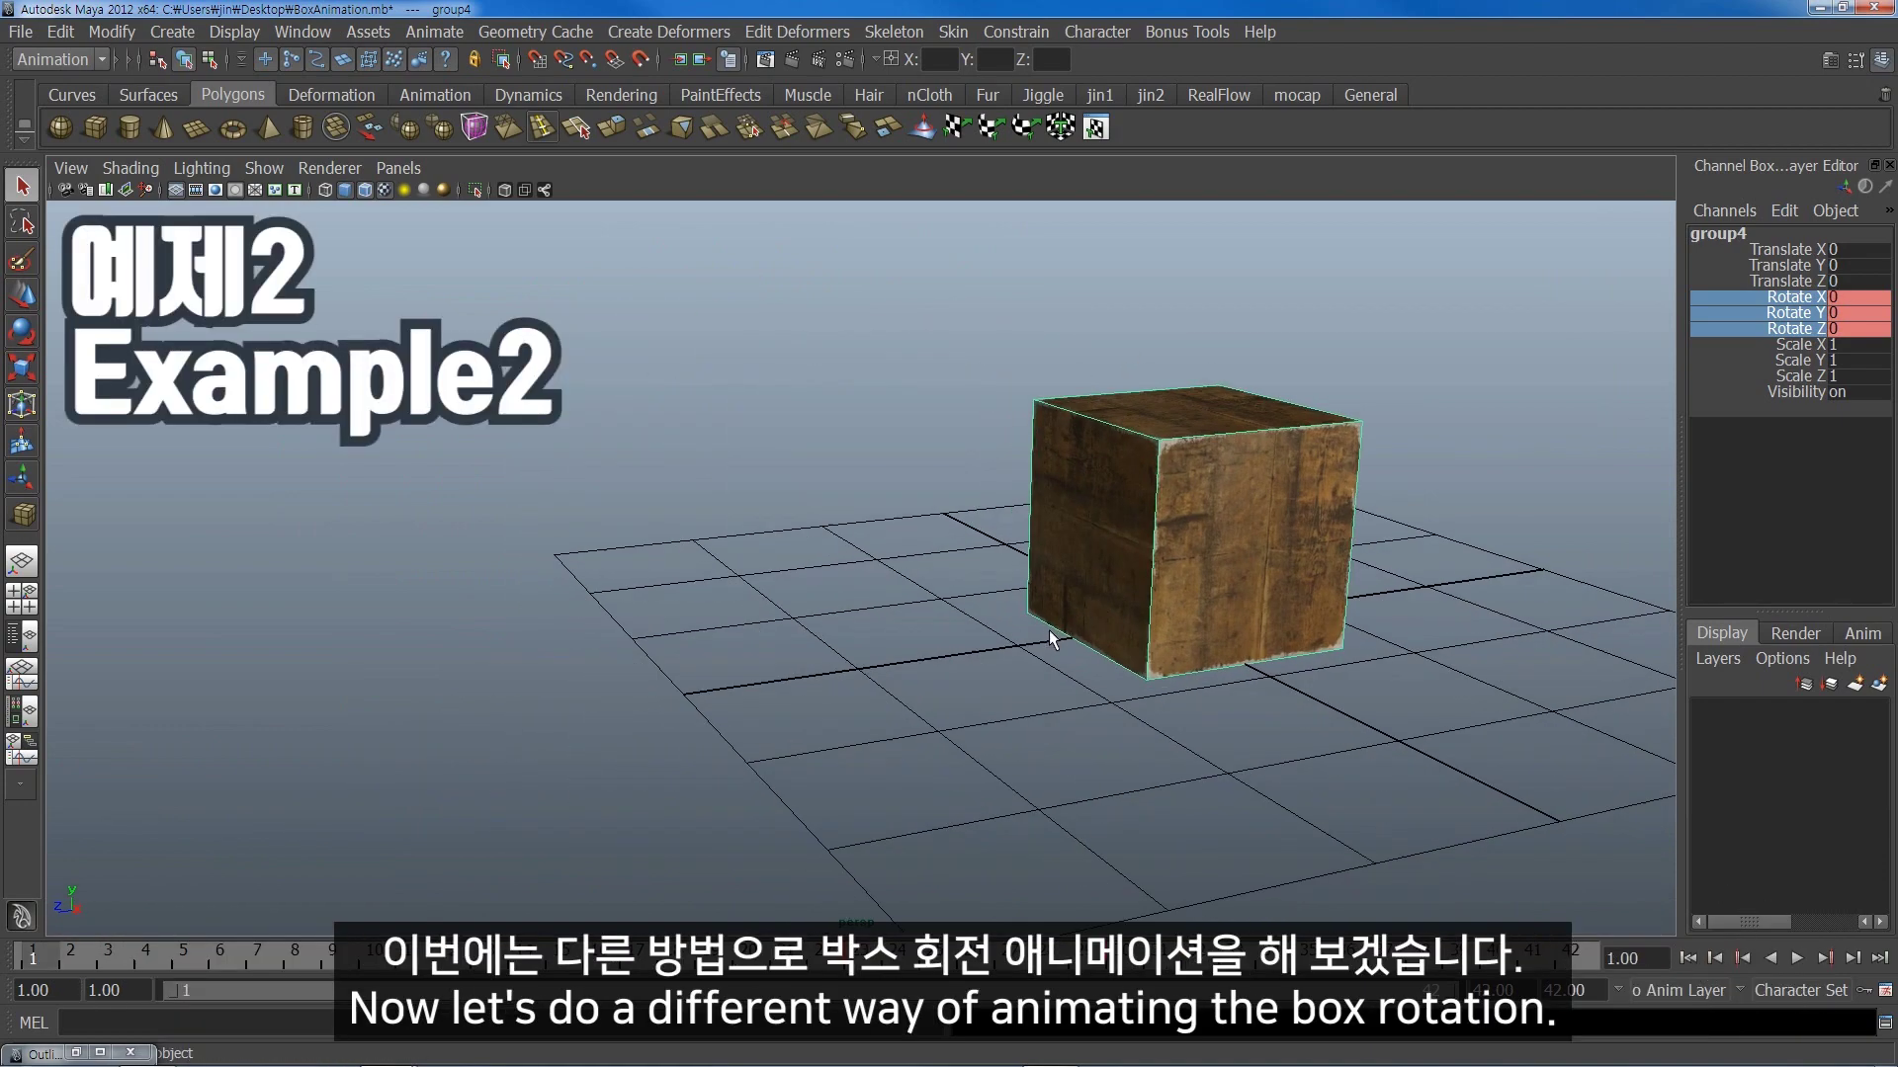
pyautogui.hotkey('shift', 'o')
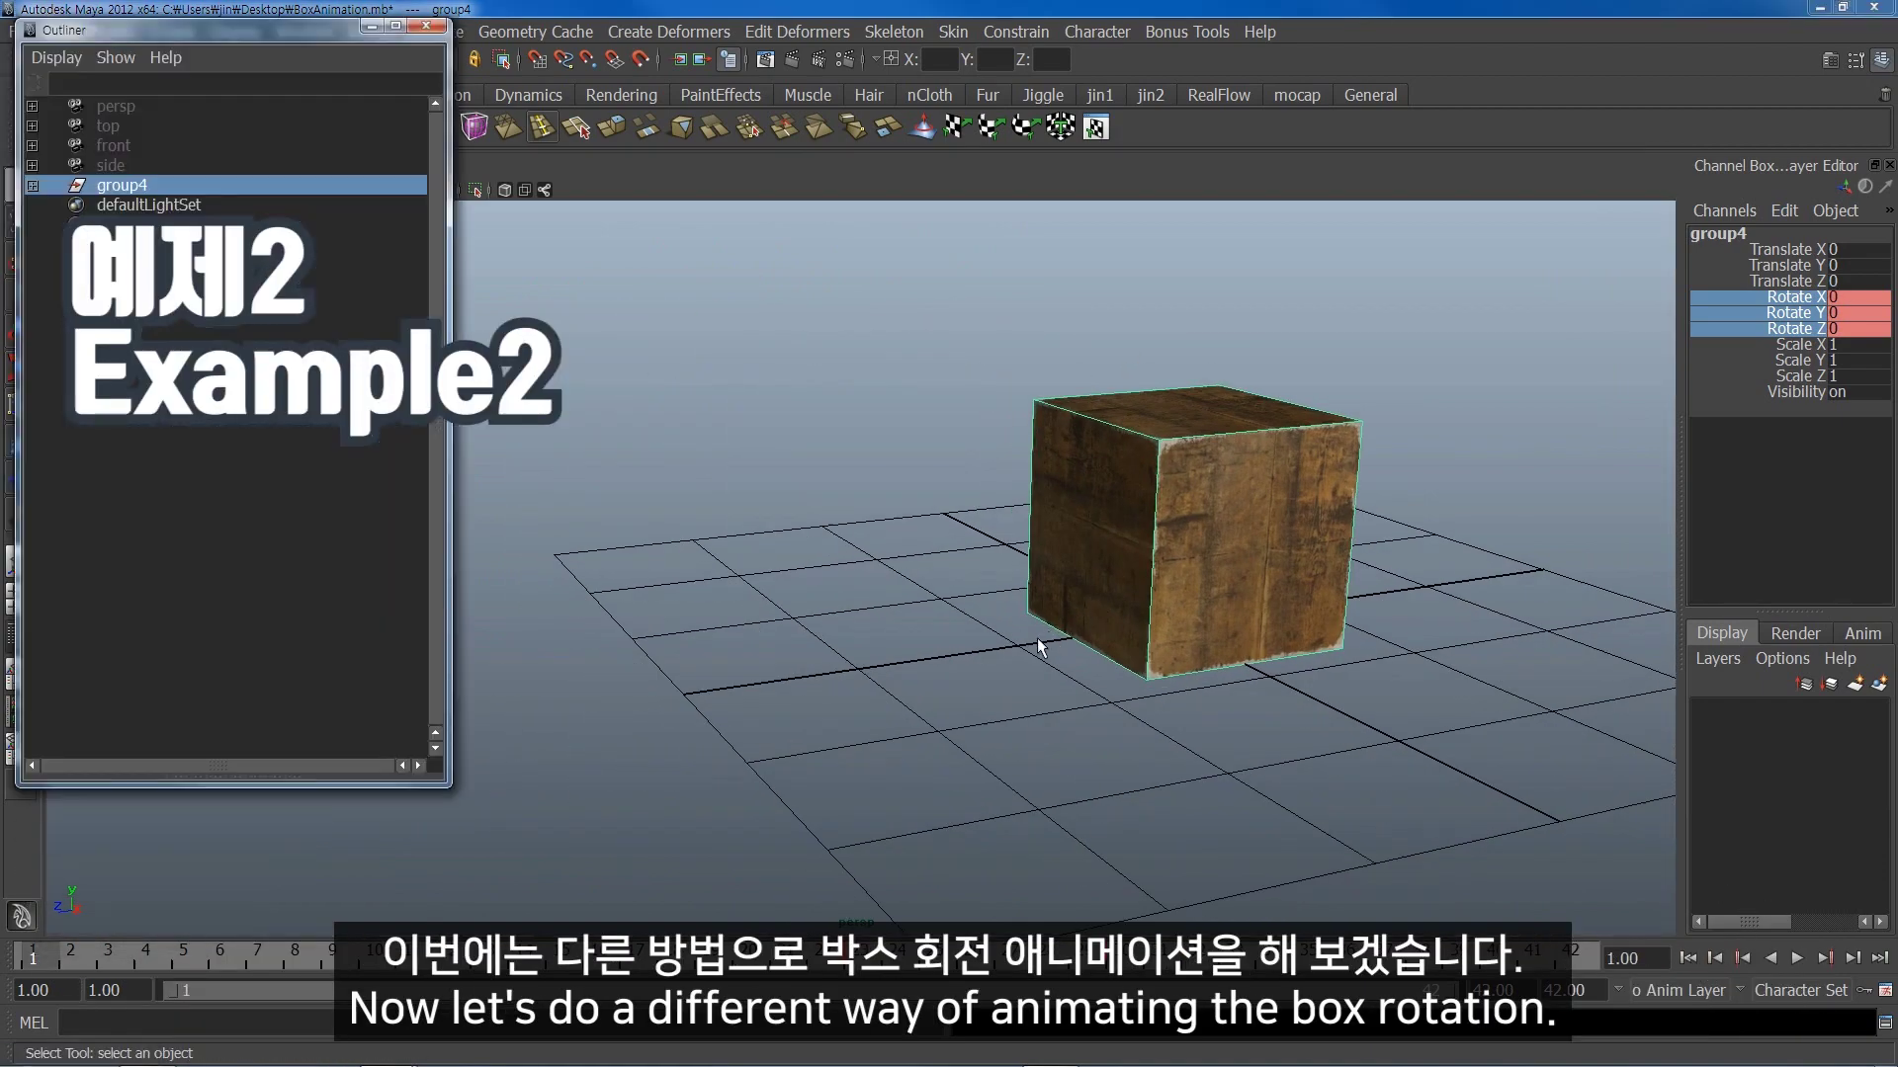
pyautogui.keyDown('shift'); pyautogui.click(34, 187); pyautogui.keyUp('shift')
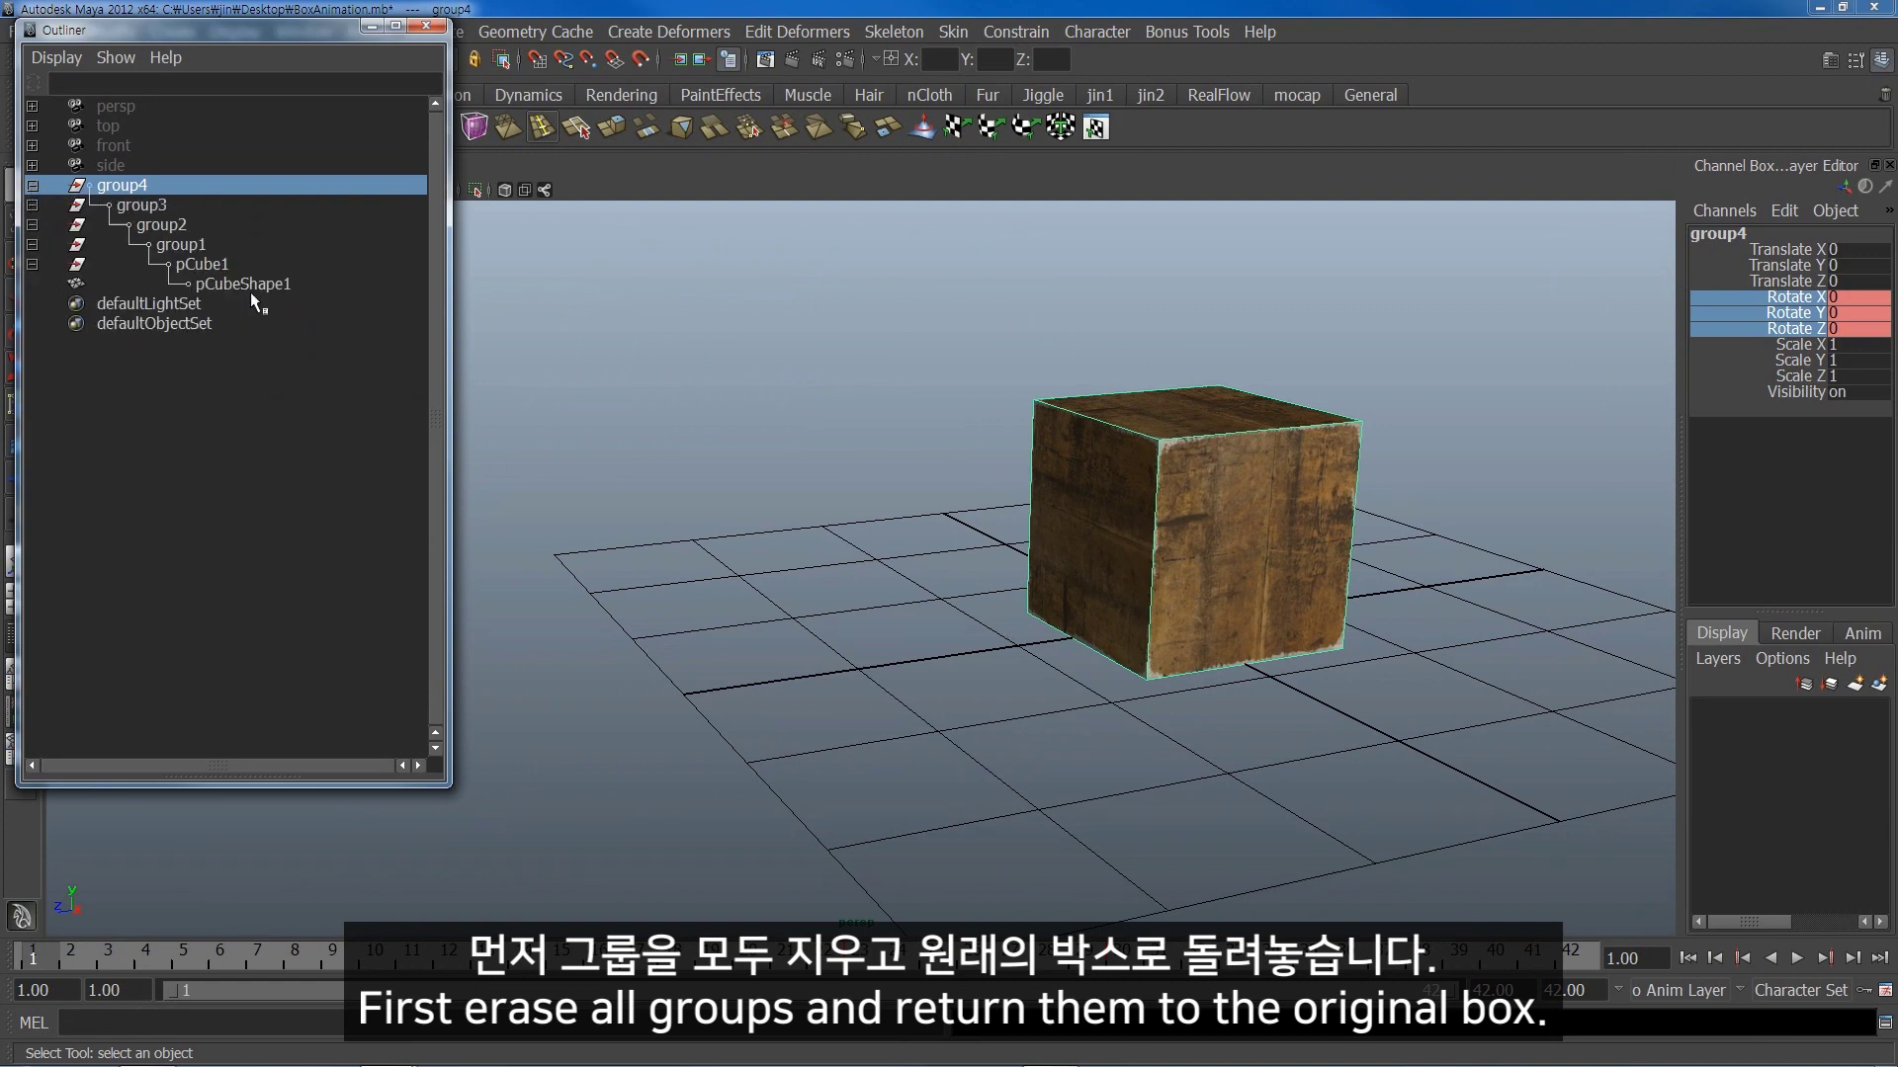
pyautogui.click(249, 293)
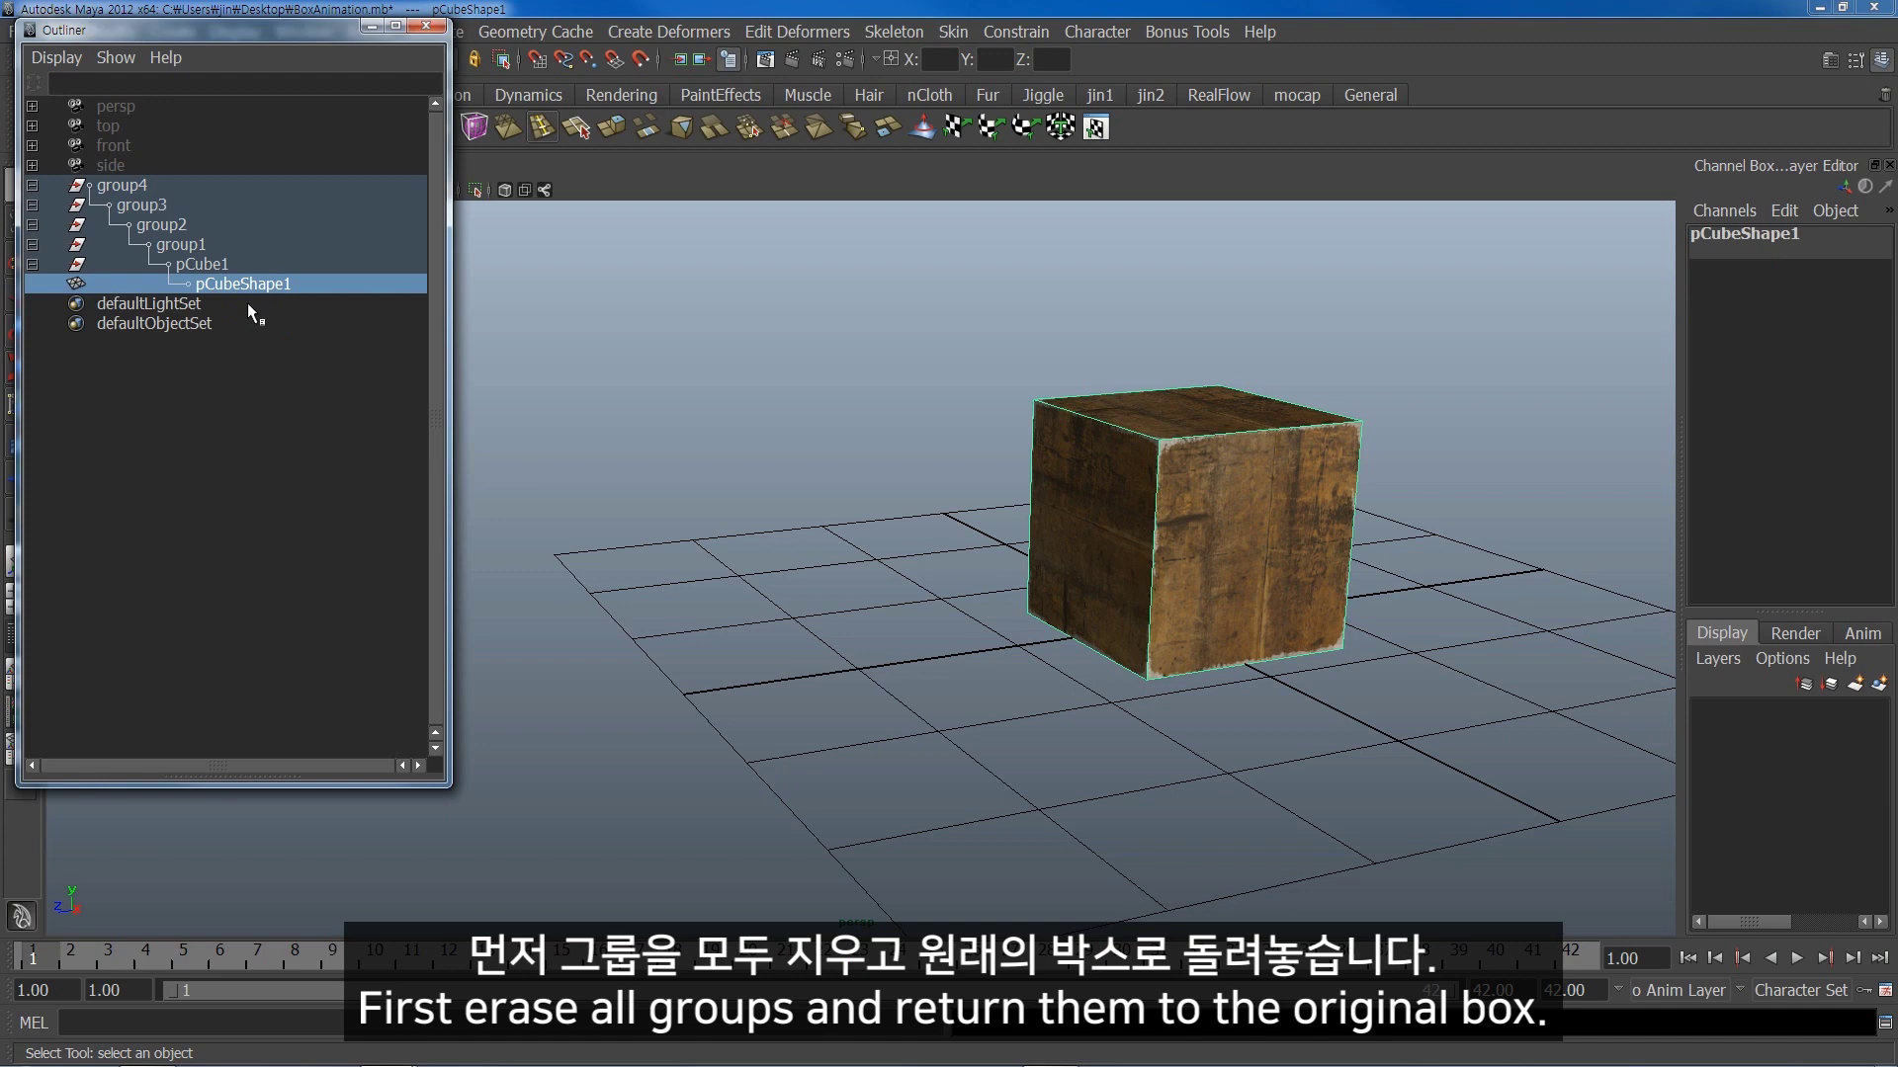
pyautogui.hotkey('shift', 'p')
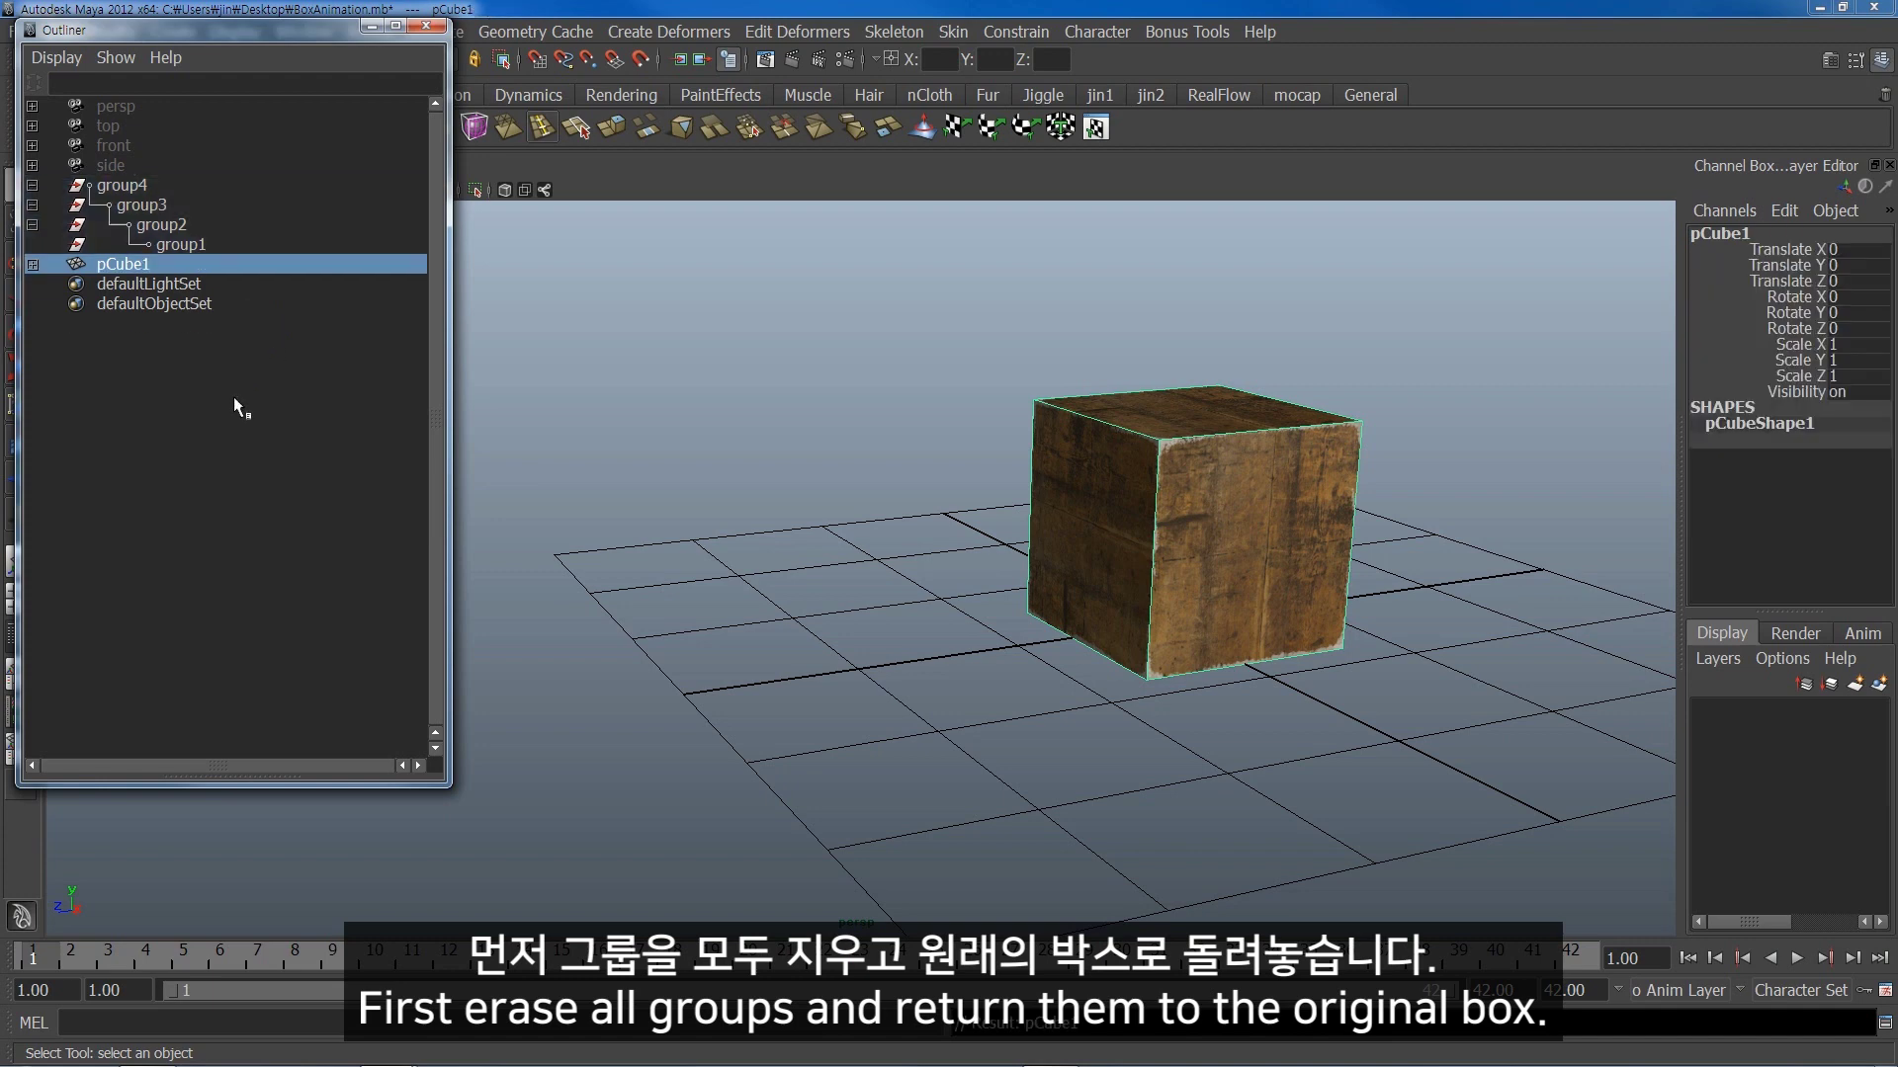
pyautogui.click(237, 403)
pyautogui.click(32, 186)
pyautogui.click(131, 186)
pyautogui.press('Delete')
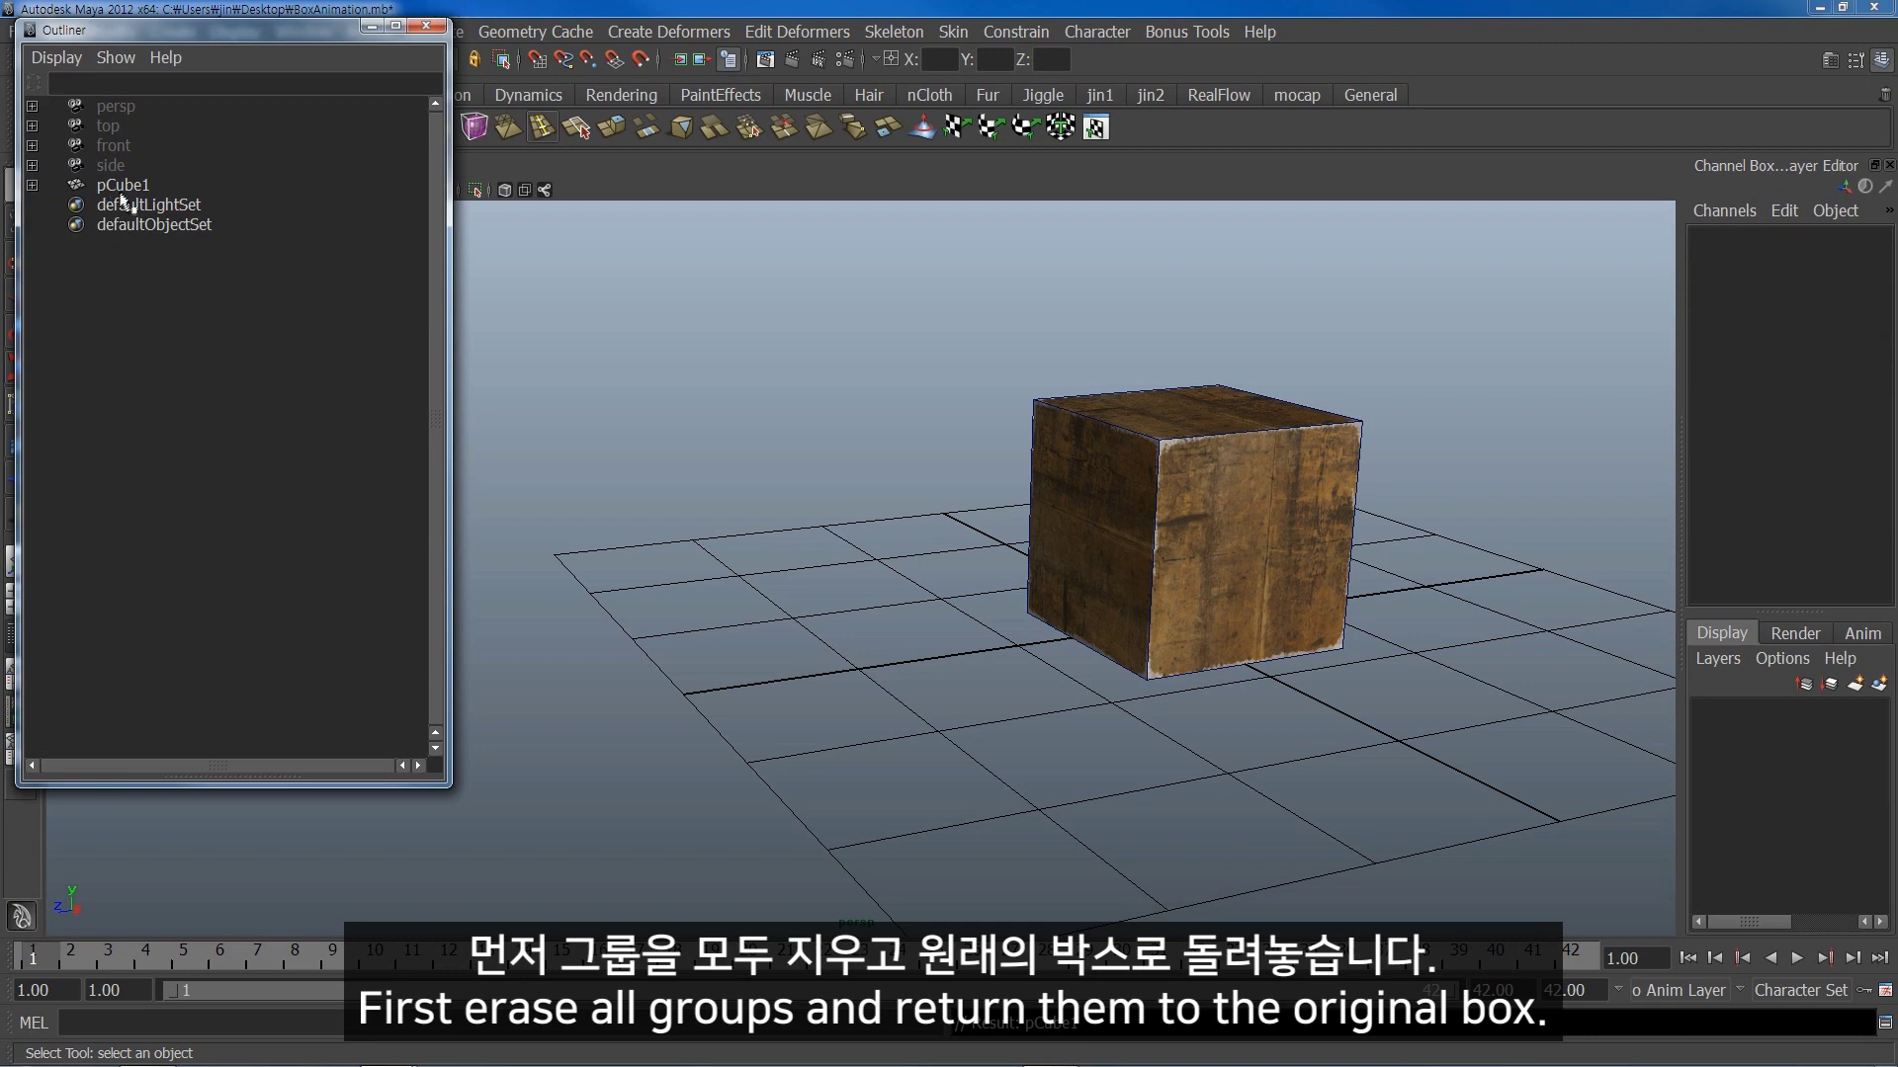
# - Reselect pCube1 with the Move tool and orbit to check it on the grid
pyautogui.click(119, 195)
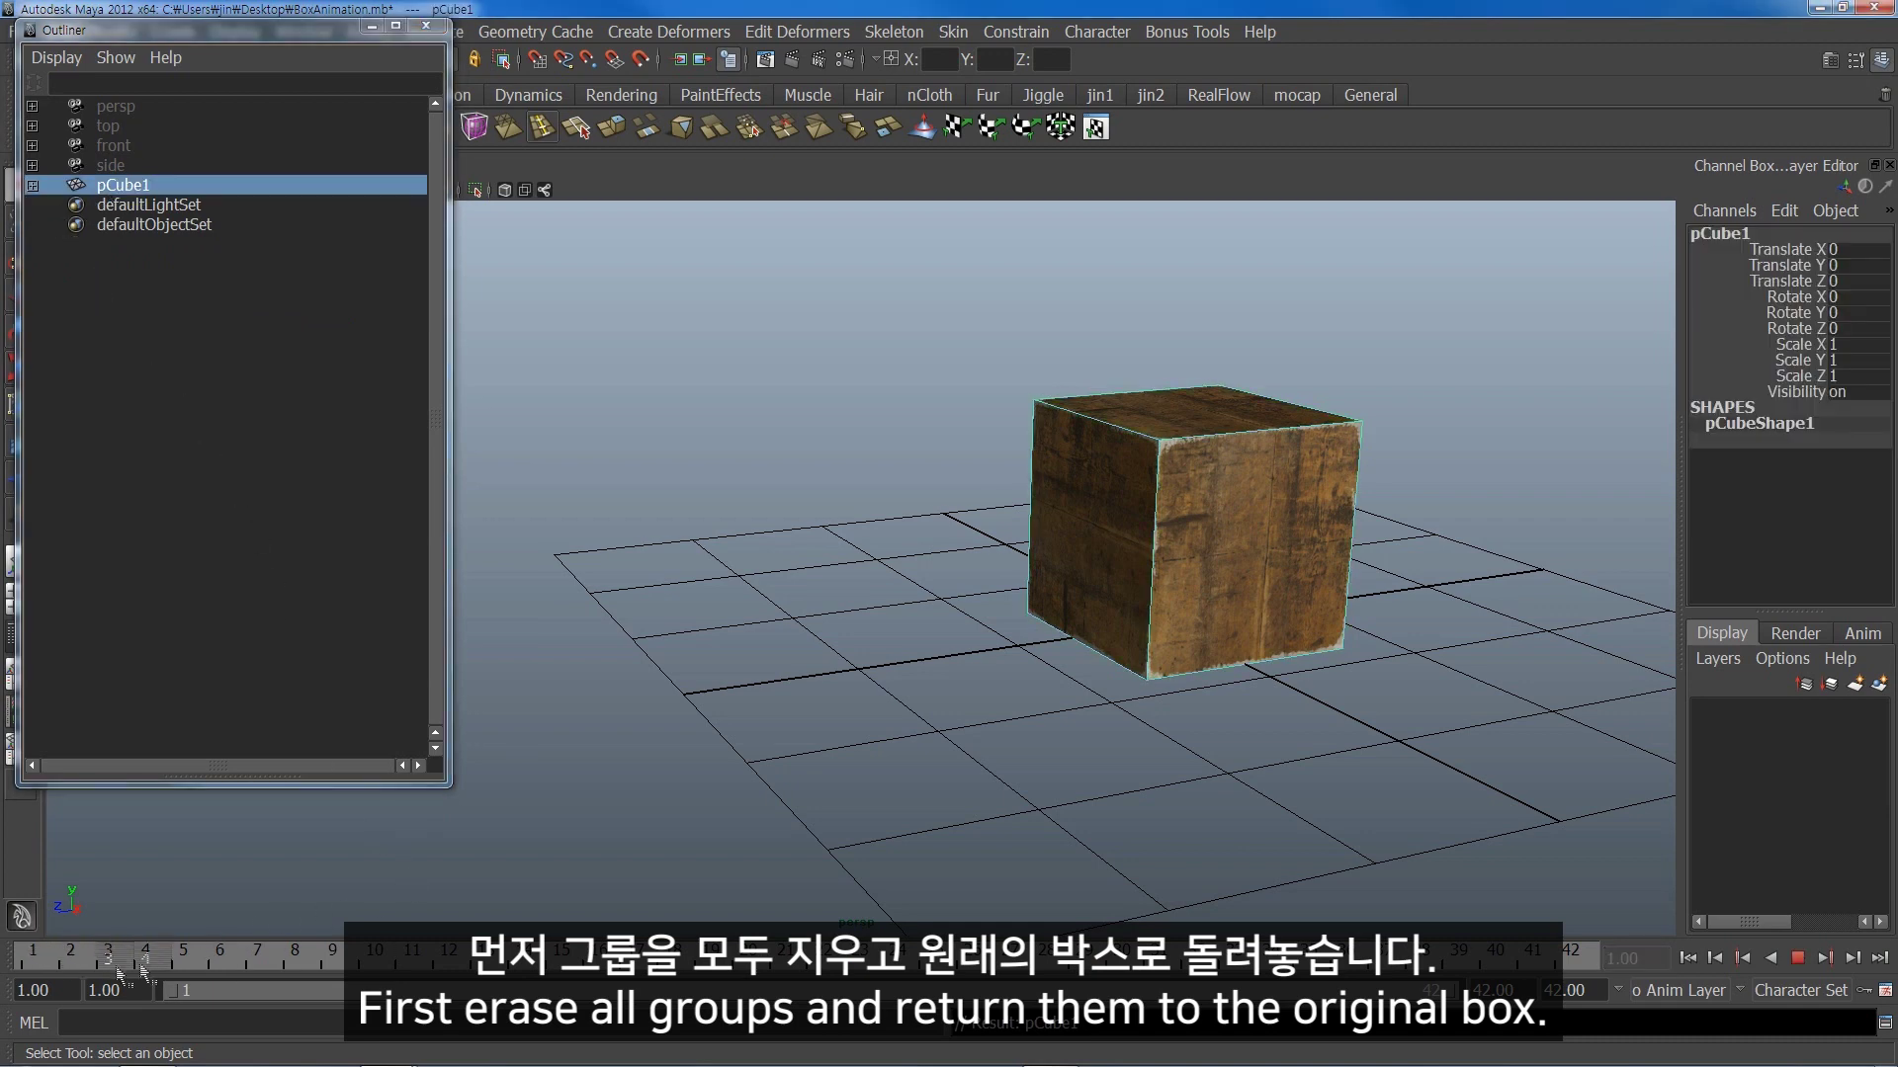
pyautogui.keyDown('alt'); pyautogui.moveTo(1235, 533); pyautogui.dragTo(1298, 581); pyautogui.keyUp('alt')
pyautogui.press('w')
pyautogui.scroll(3, 1243, 594)
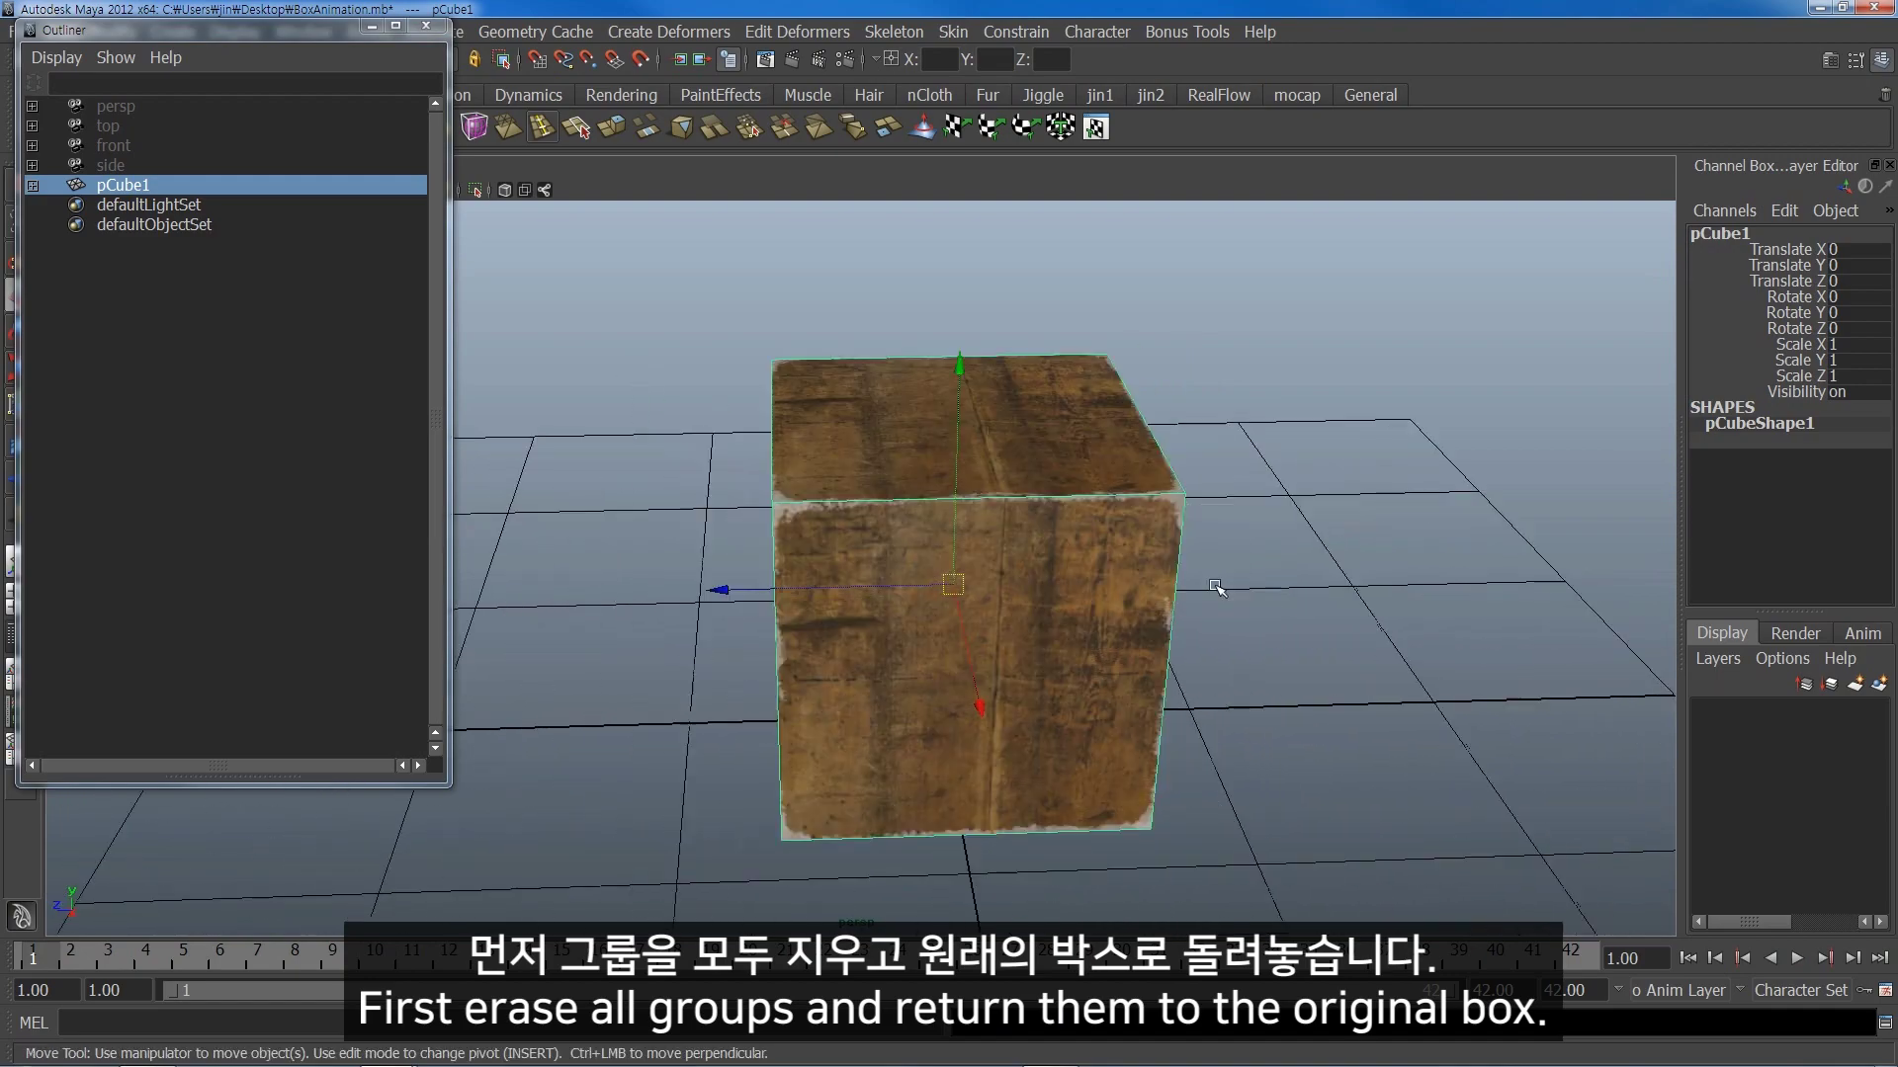
pyautogui.scroll(-4, 1242, 594)
pyautogui.moveTo(1243, 594)
pyautogui.keyDown('alt'); pyautogui.mouseDown()
pyautogui.moveTo(1216, 539)
pyautogui.moveTo(1176, 543)
pyautogui.moveTo(1093, 496)
pyautogui.mouseUp(); pyautogui.keyUp('alt')
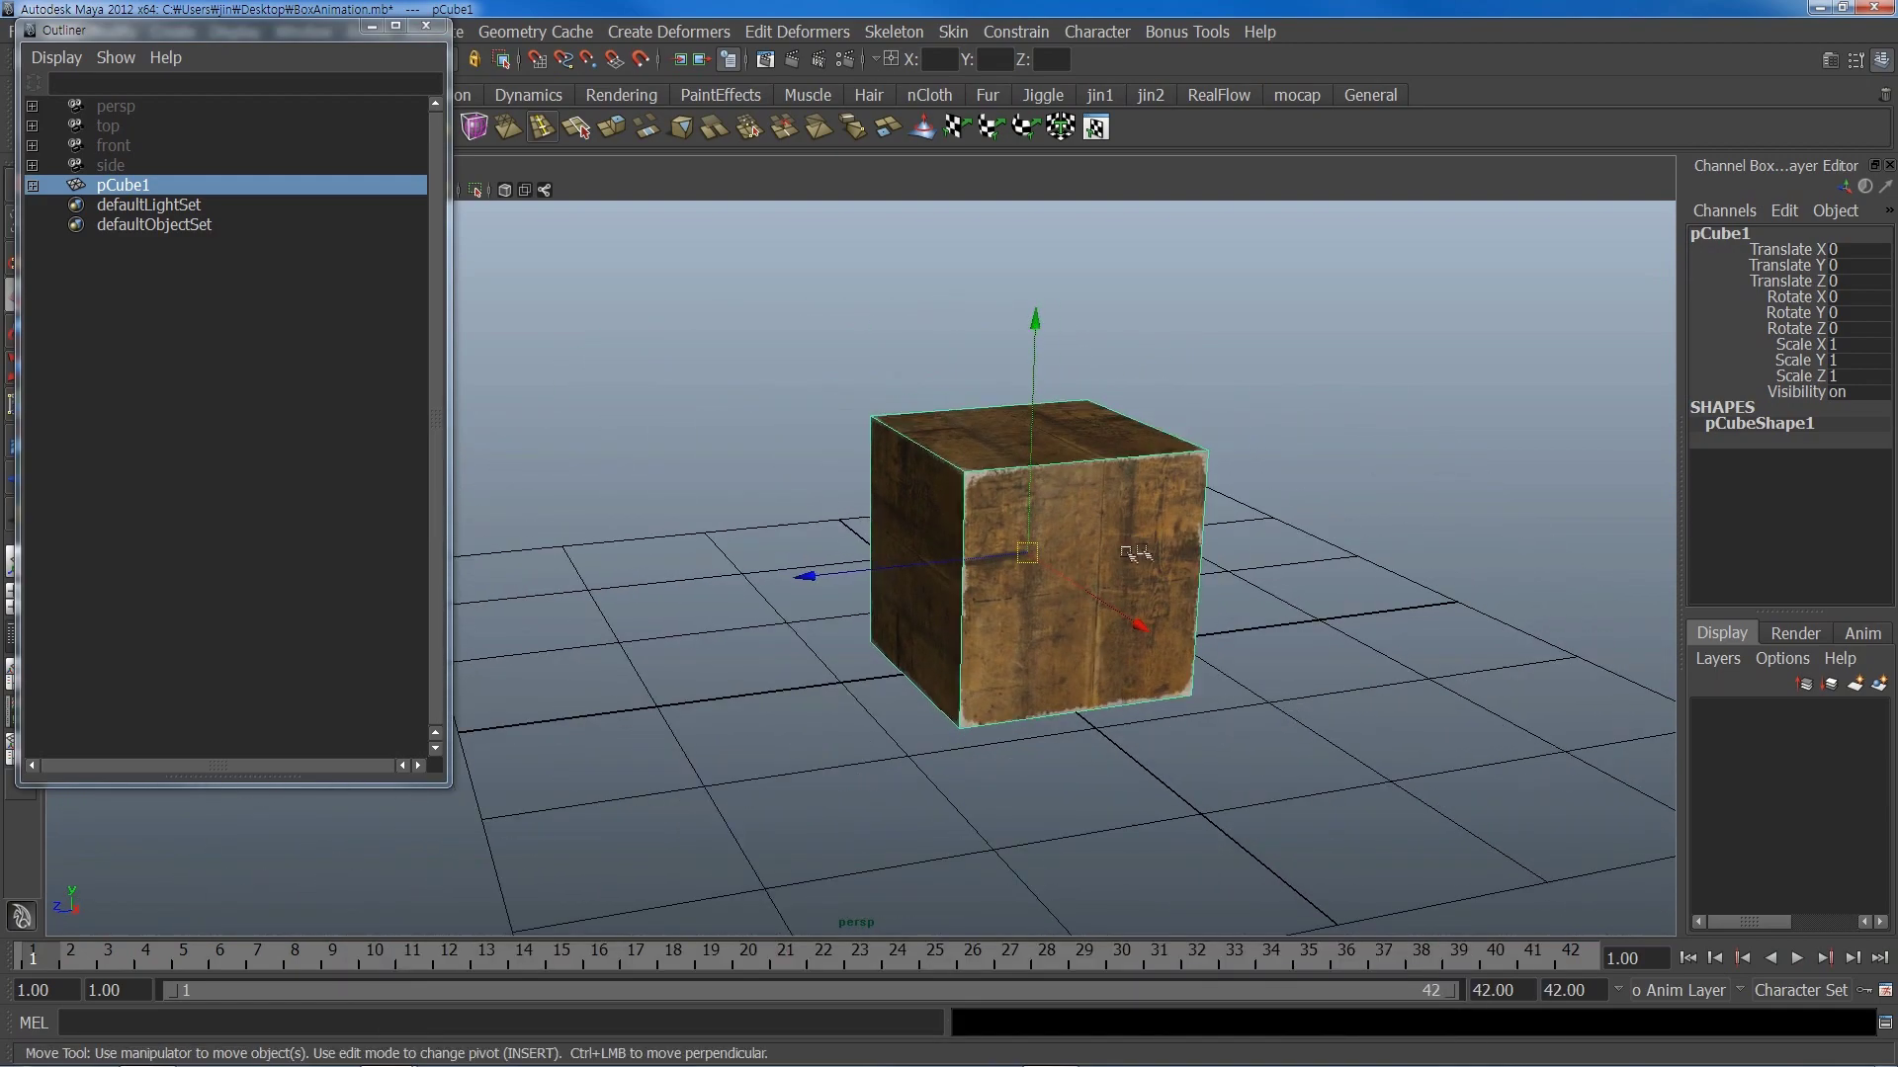
pyautogui.click(323, 407)
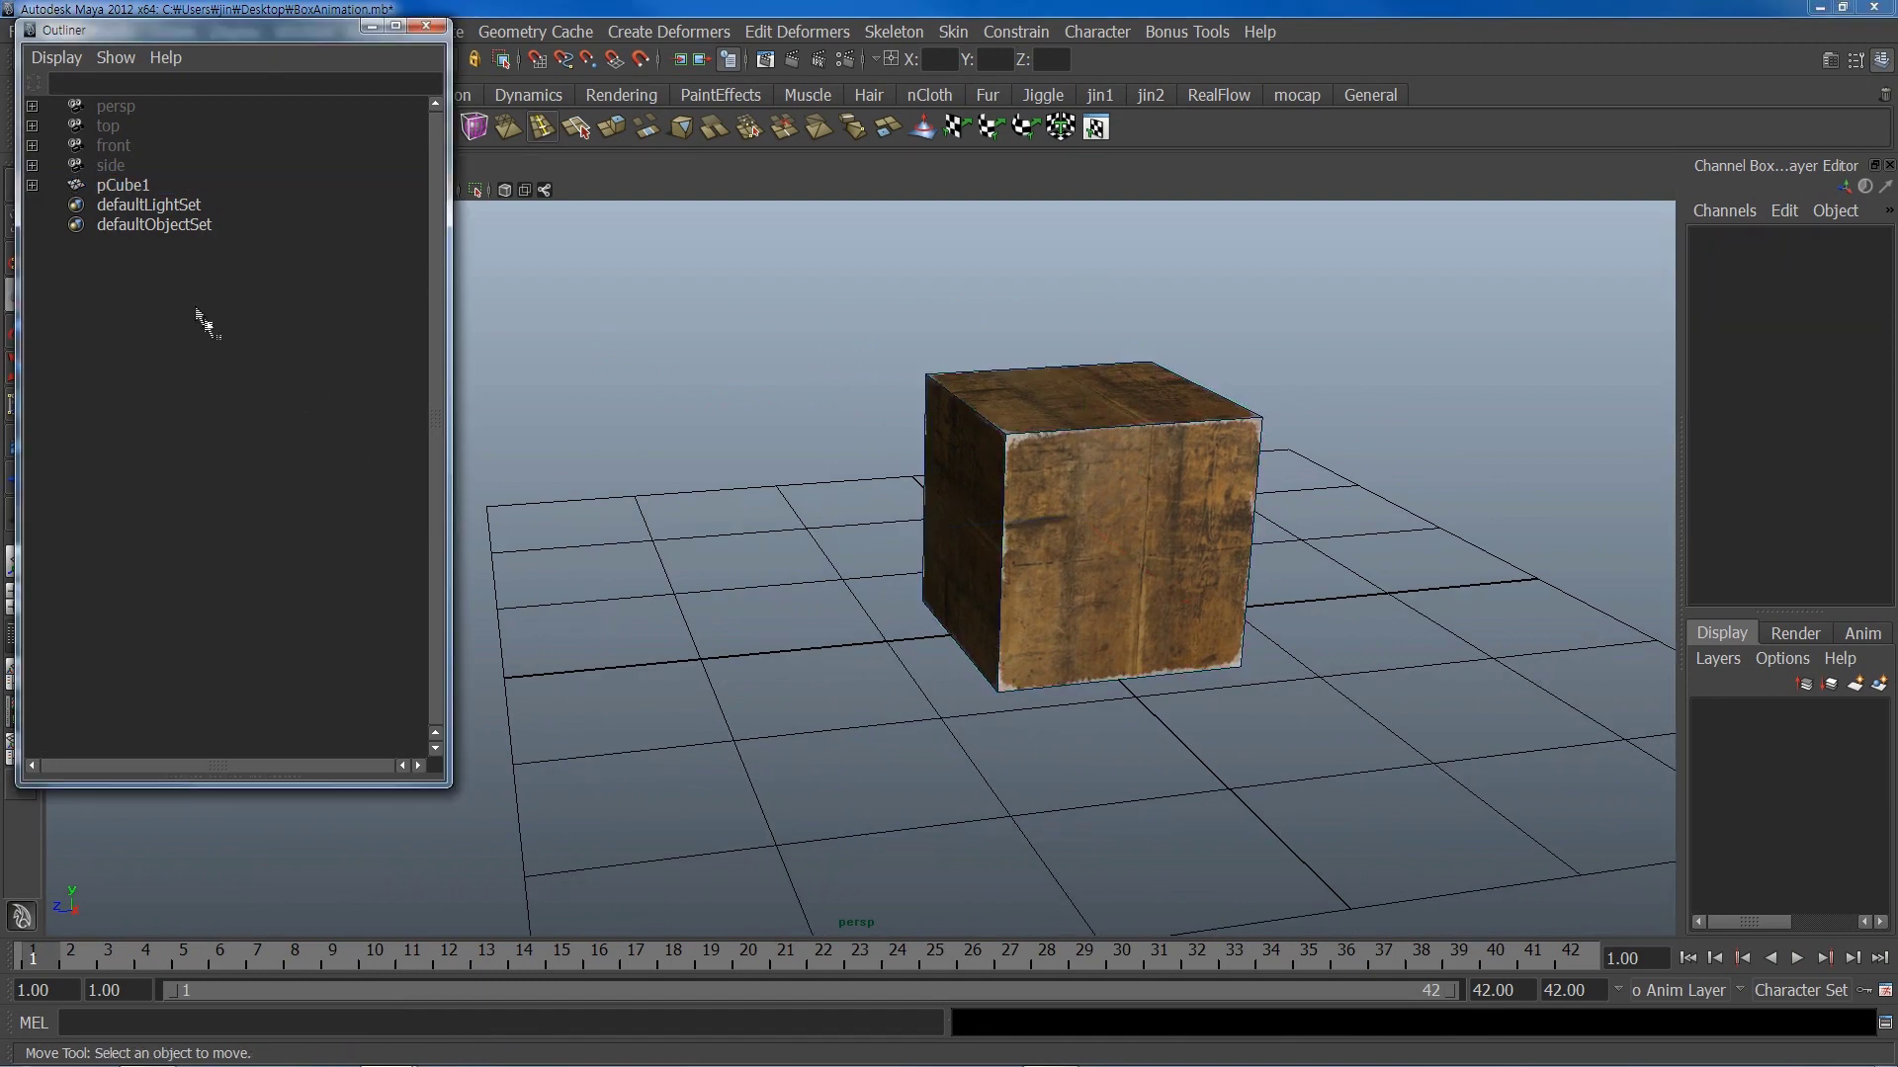
pyautogui.click(139, 187)
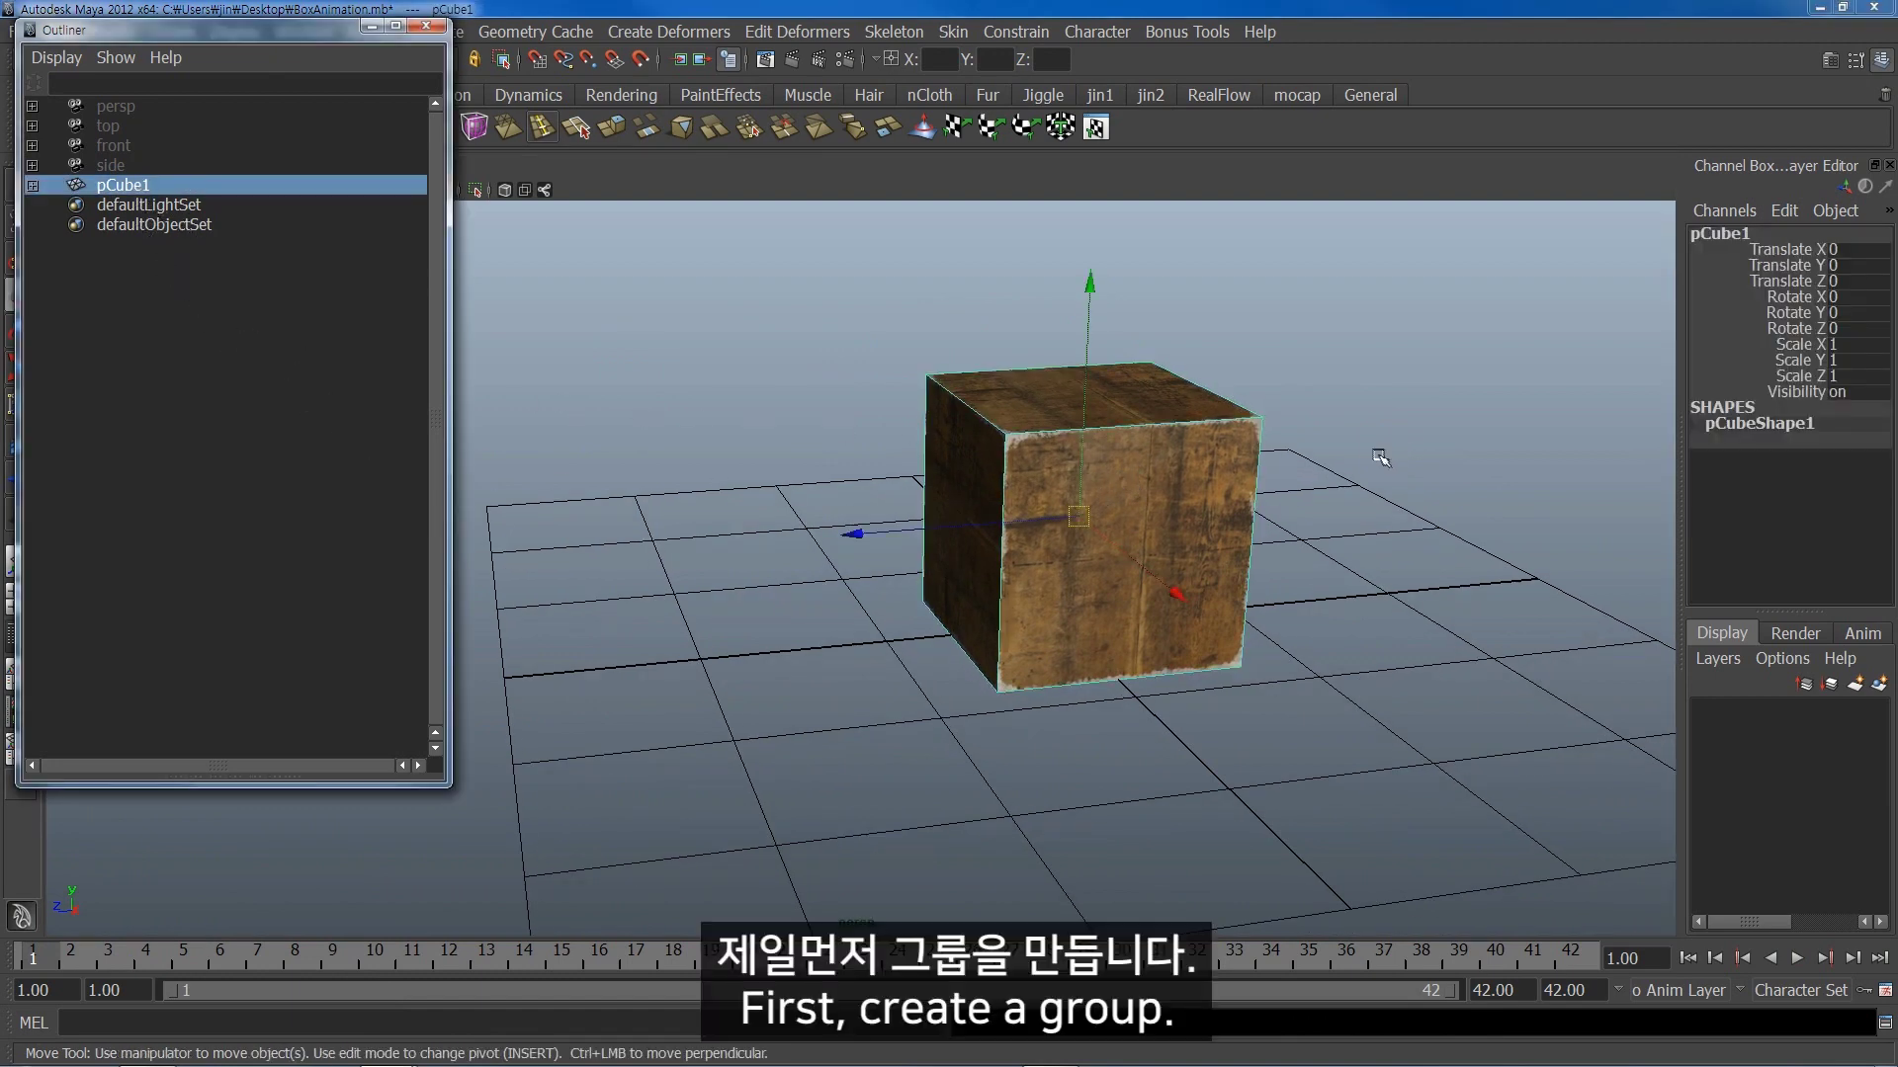
# - Put pCube1 into a new group1 and keep group1 selected
pyautogui.hotkey('ctrl', 'g')
pyautogui.keyDown('alt'); pyautogui.moveTo(1376, 461); pyautogui.dragTo(1282, 441); pyautogui.keyUp('alt')
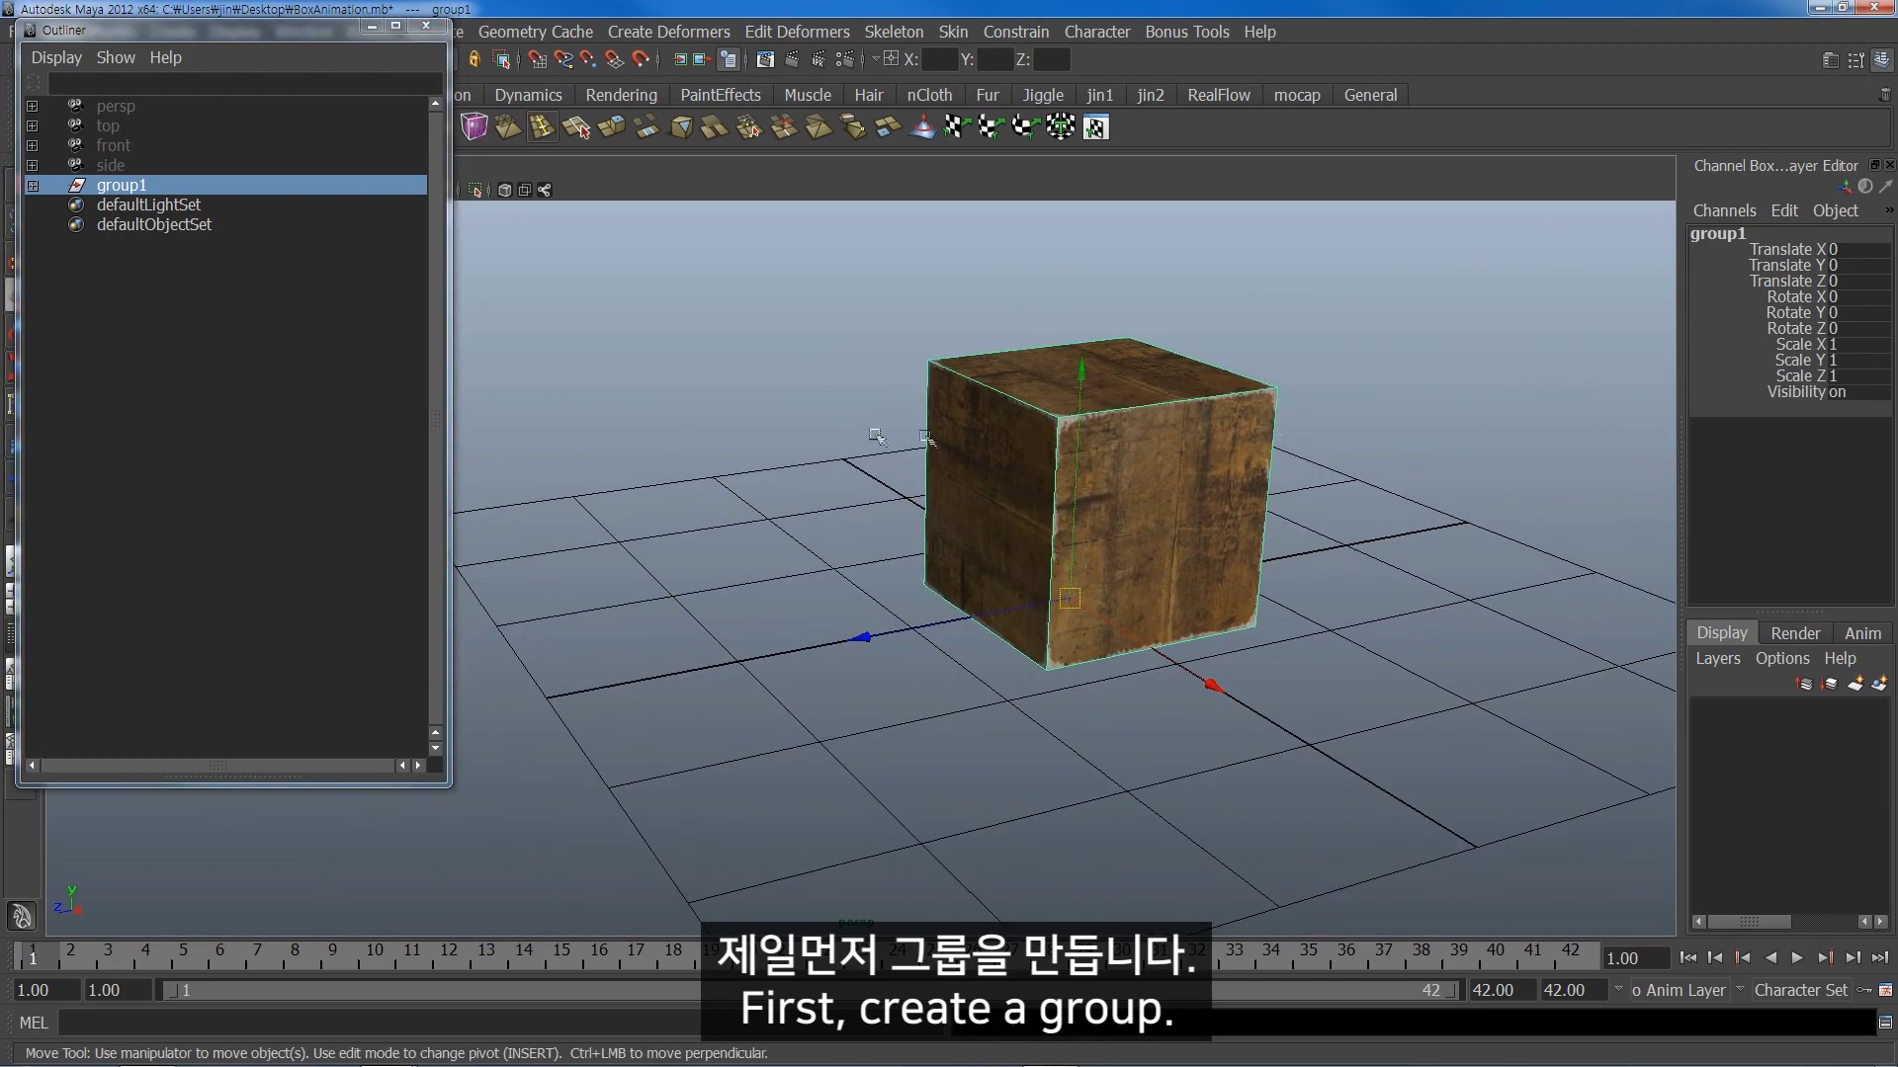
pyautogui.keyDown('alt'); pyautogui.moveTo(1025, 427); pyautogui.dragTo(955, 423); pyautogui.keyUp('alt')
pyautogui.click(277, 415)
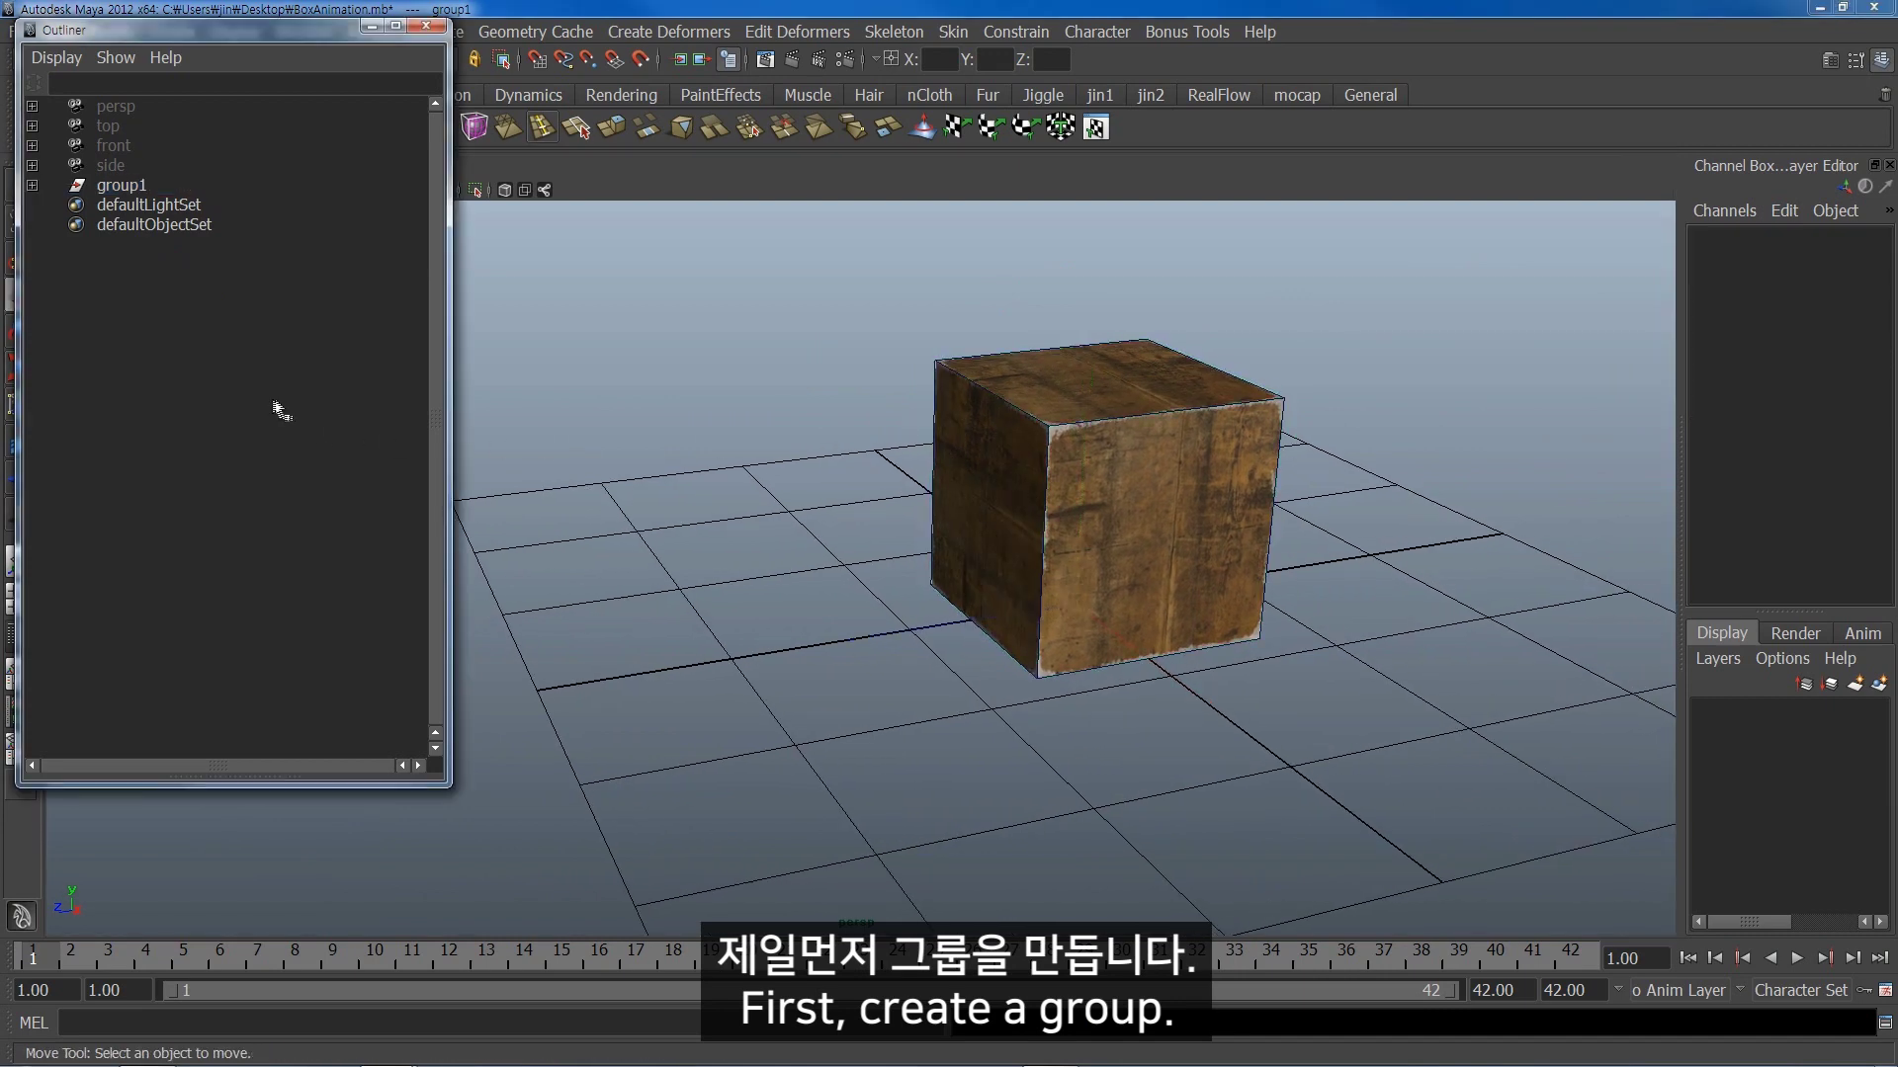
pyautogui.click(118, 187)
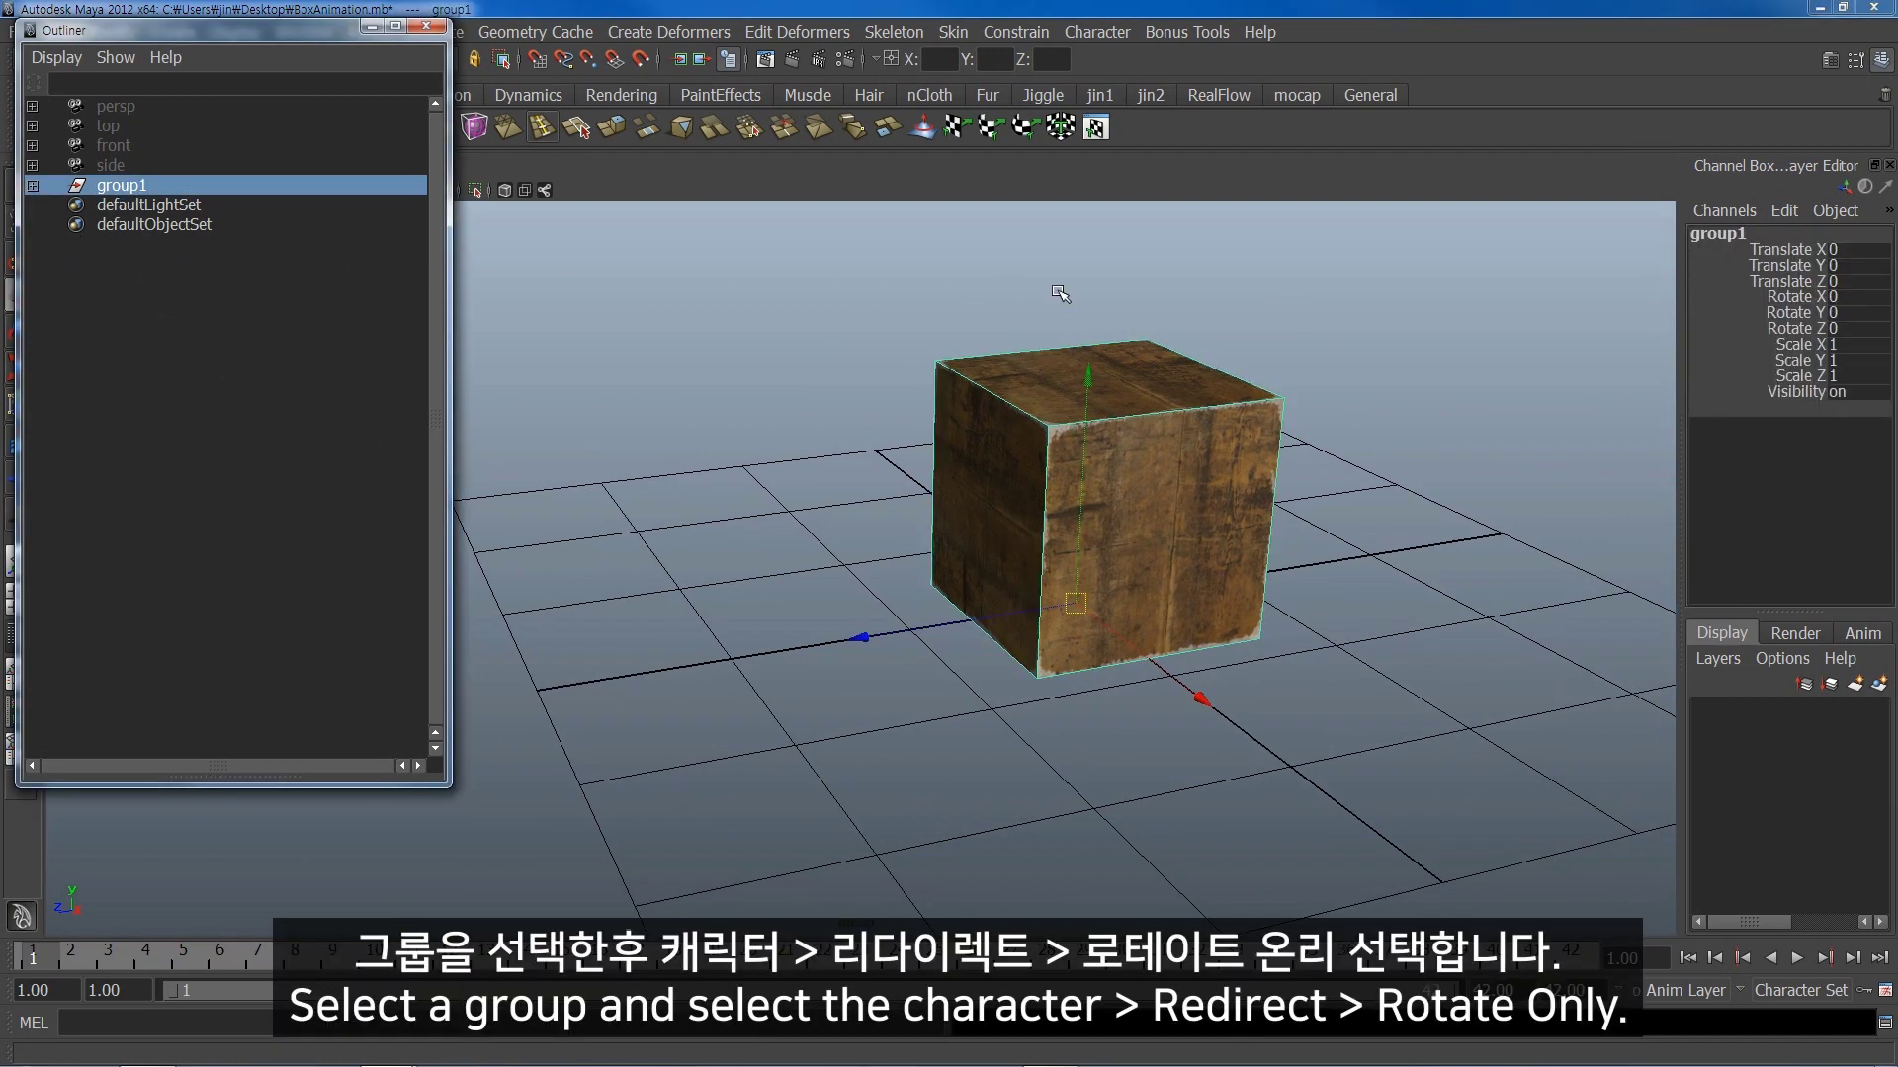
# - Create a rotation-only Character Redirect control on group1 from the Animation menu set
pyautogui.moveTo(309, 32); pyautogui.dragTo(340, 123)
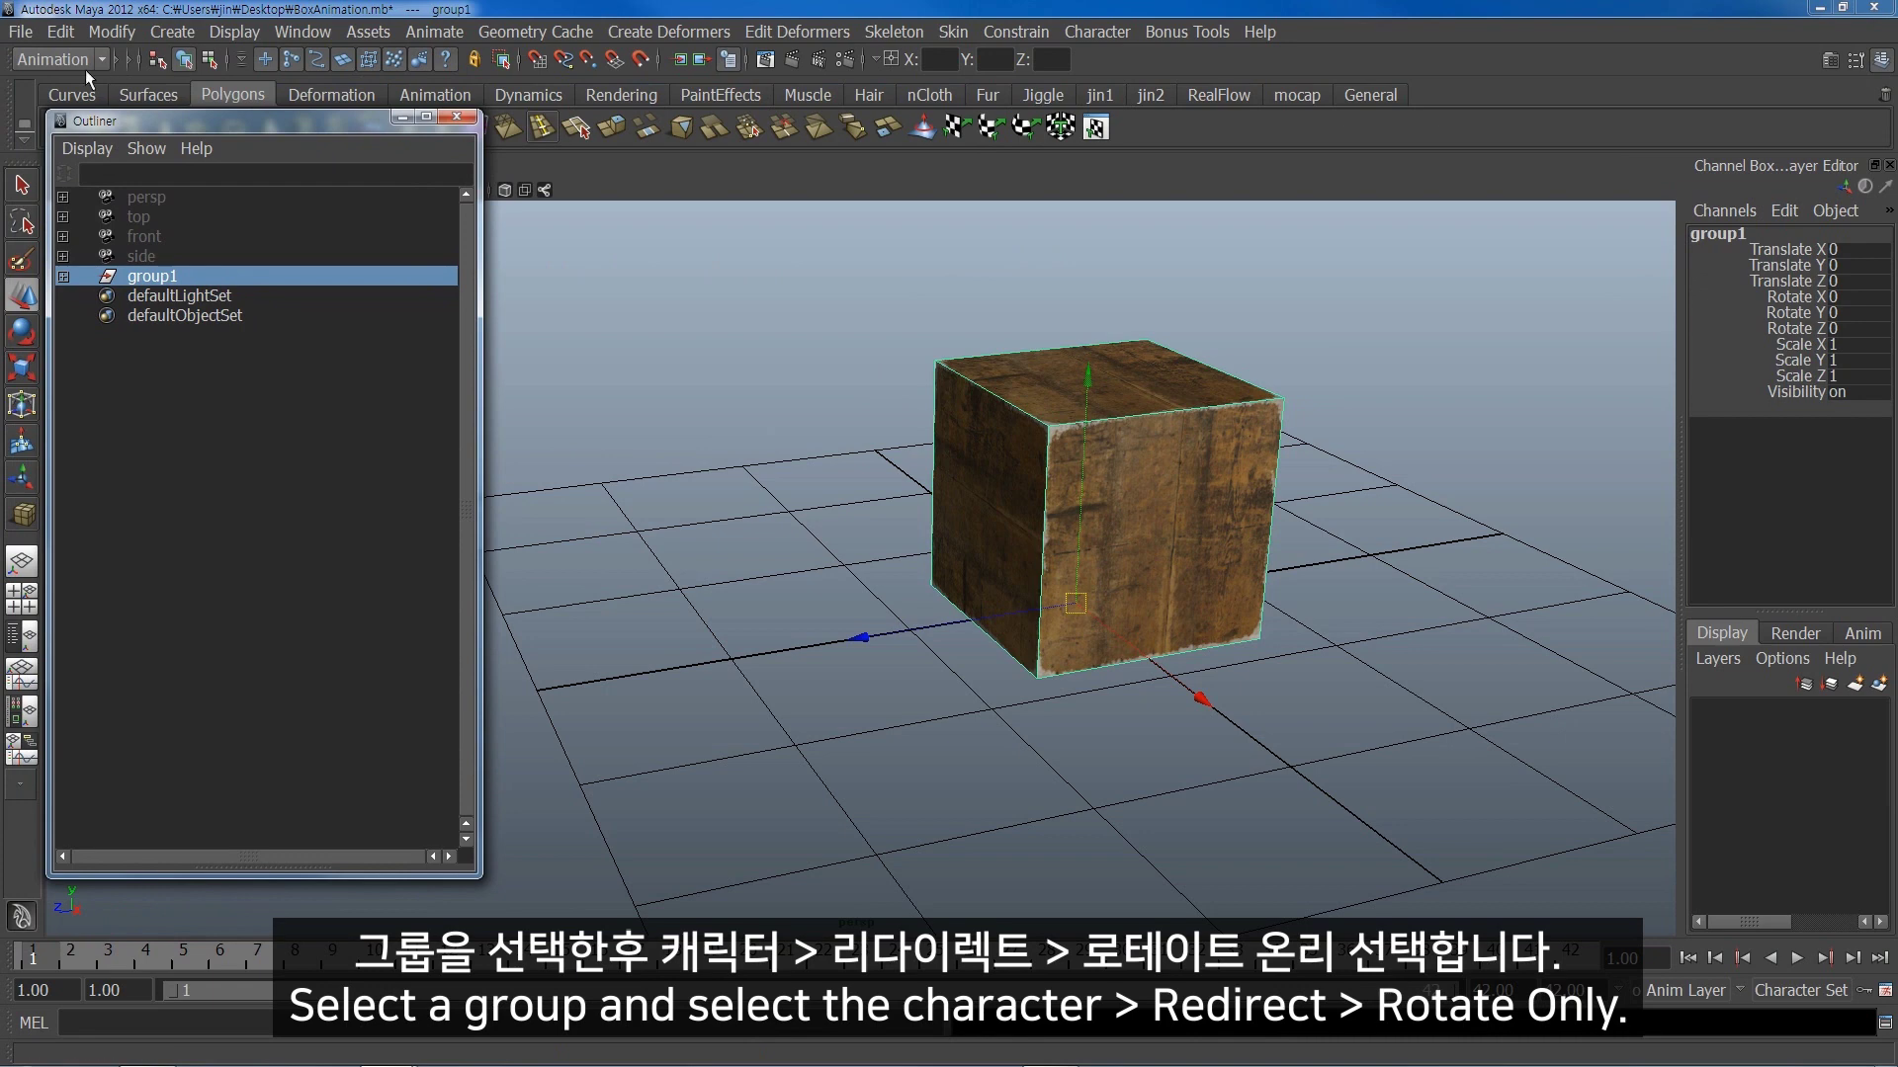
pyautogui.click(93, 61)
pyautogui.click(49, 87)
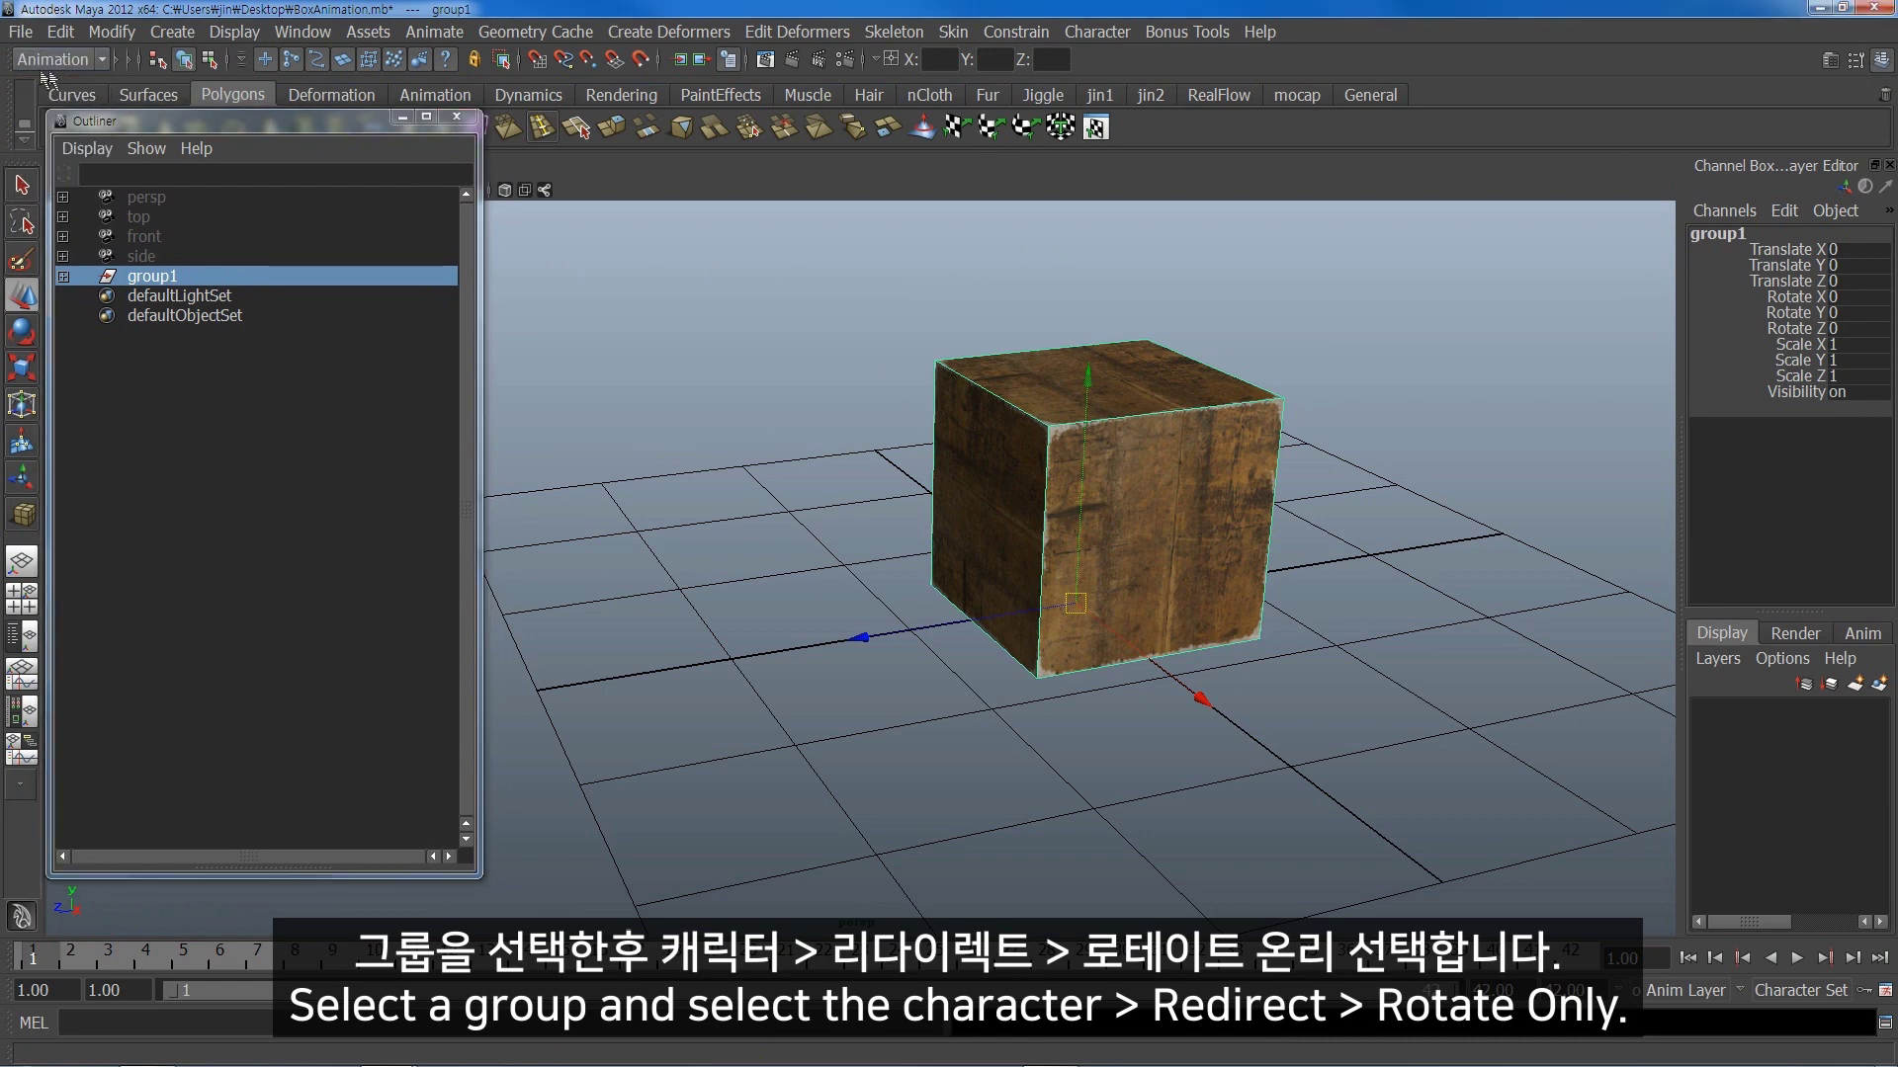
pyautogui.click(1114, 40)
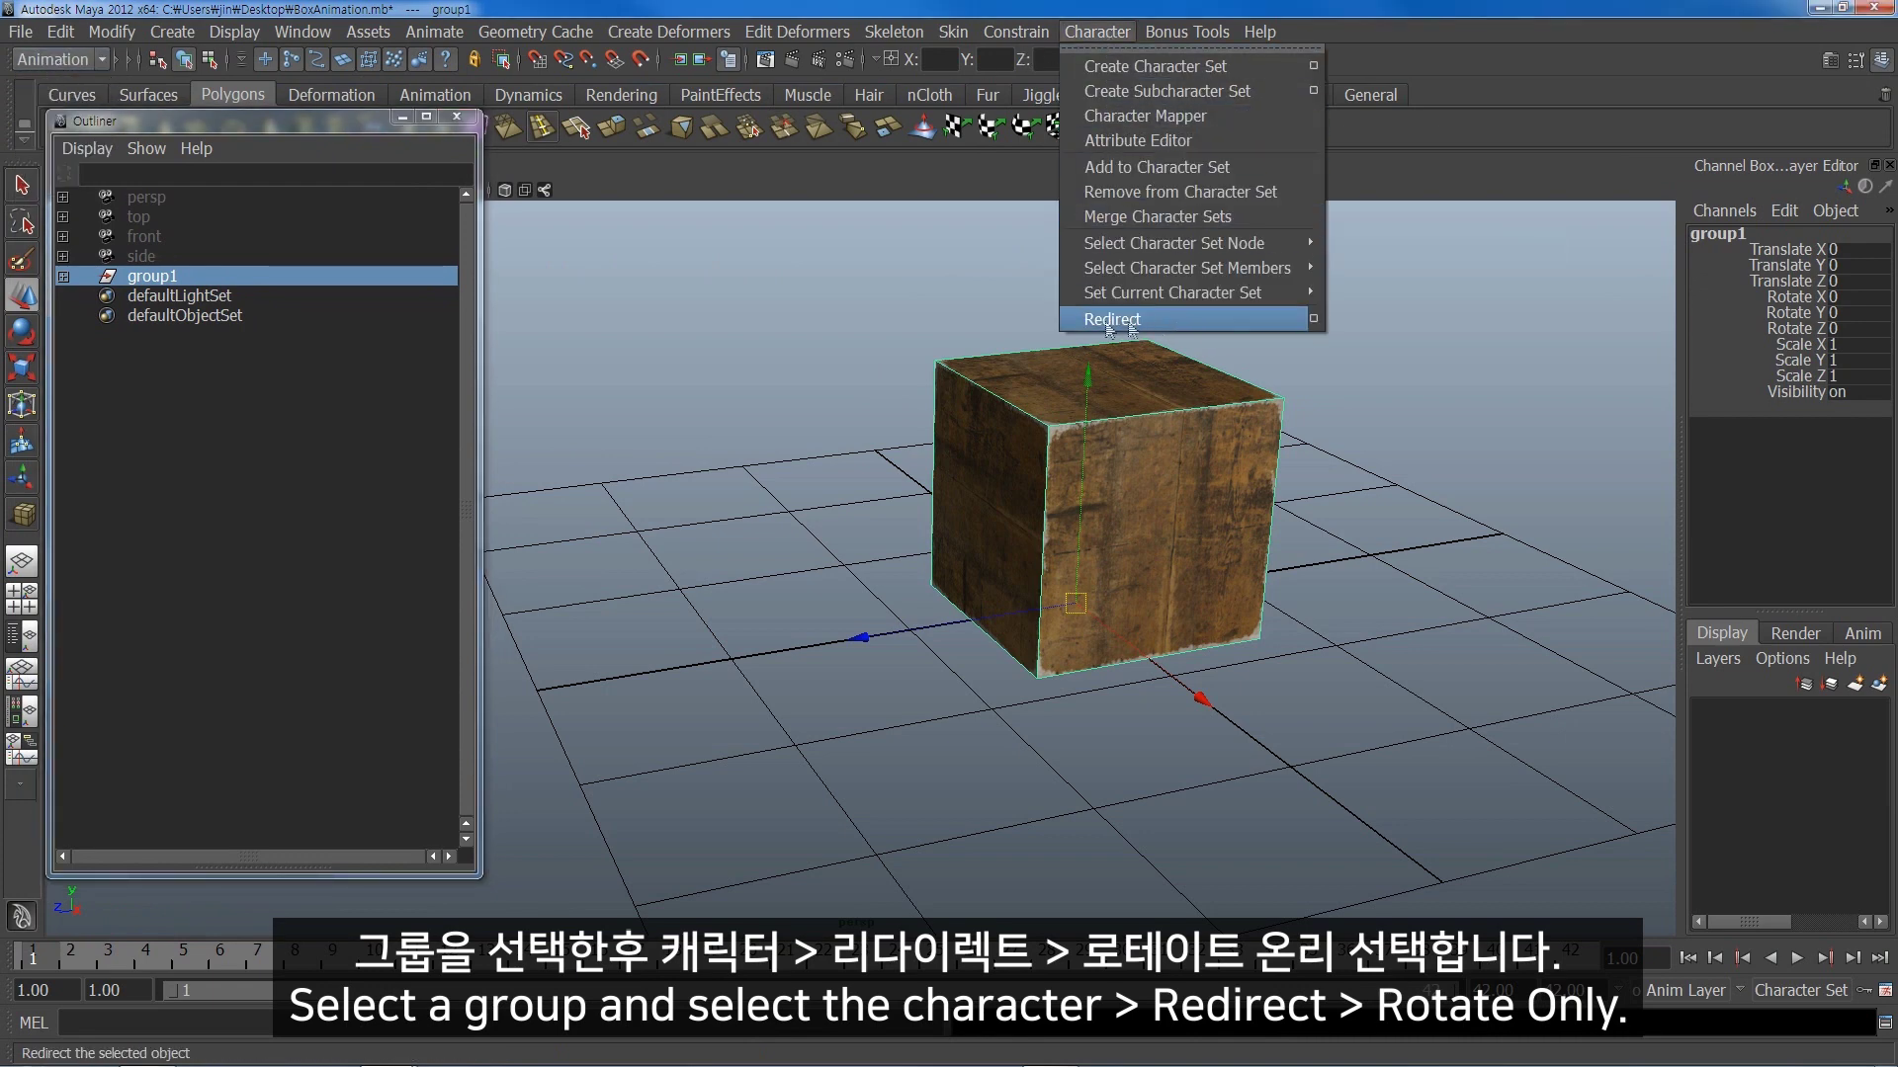
pyautogui.click(1317, 318)
pyautogui.click(1225, 354)
pyautogui.moveTo(1265, 242); pyautogui.dragTo(1403, 79)
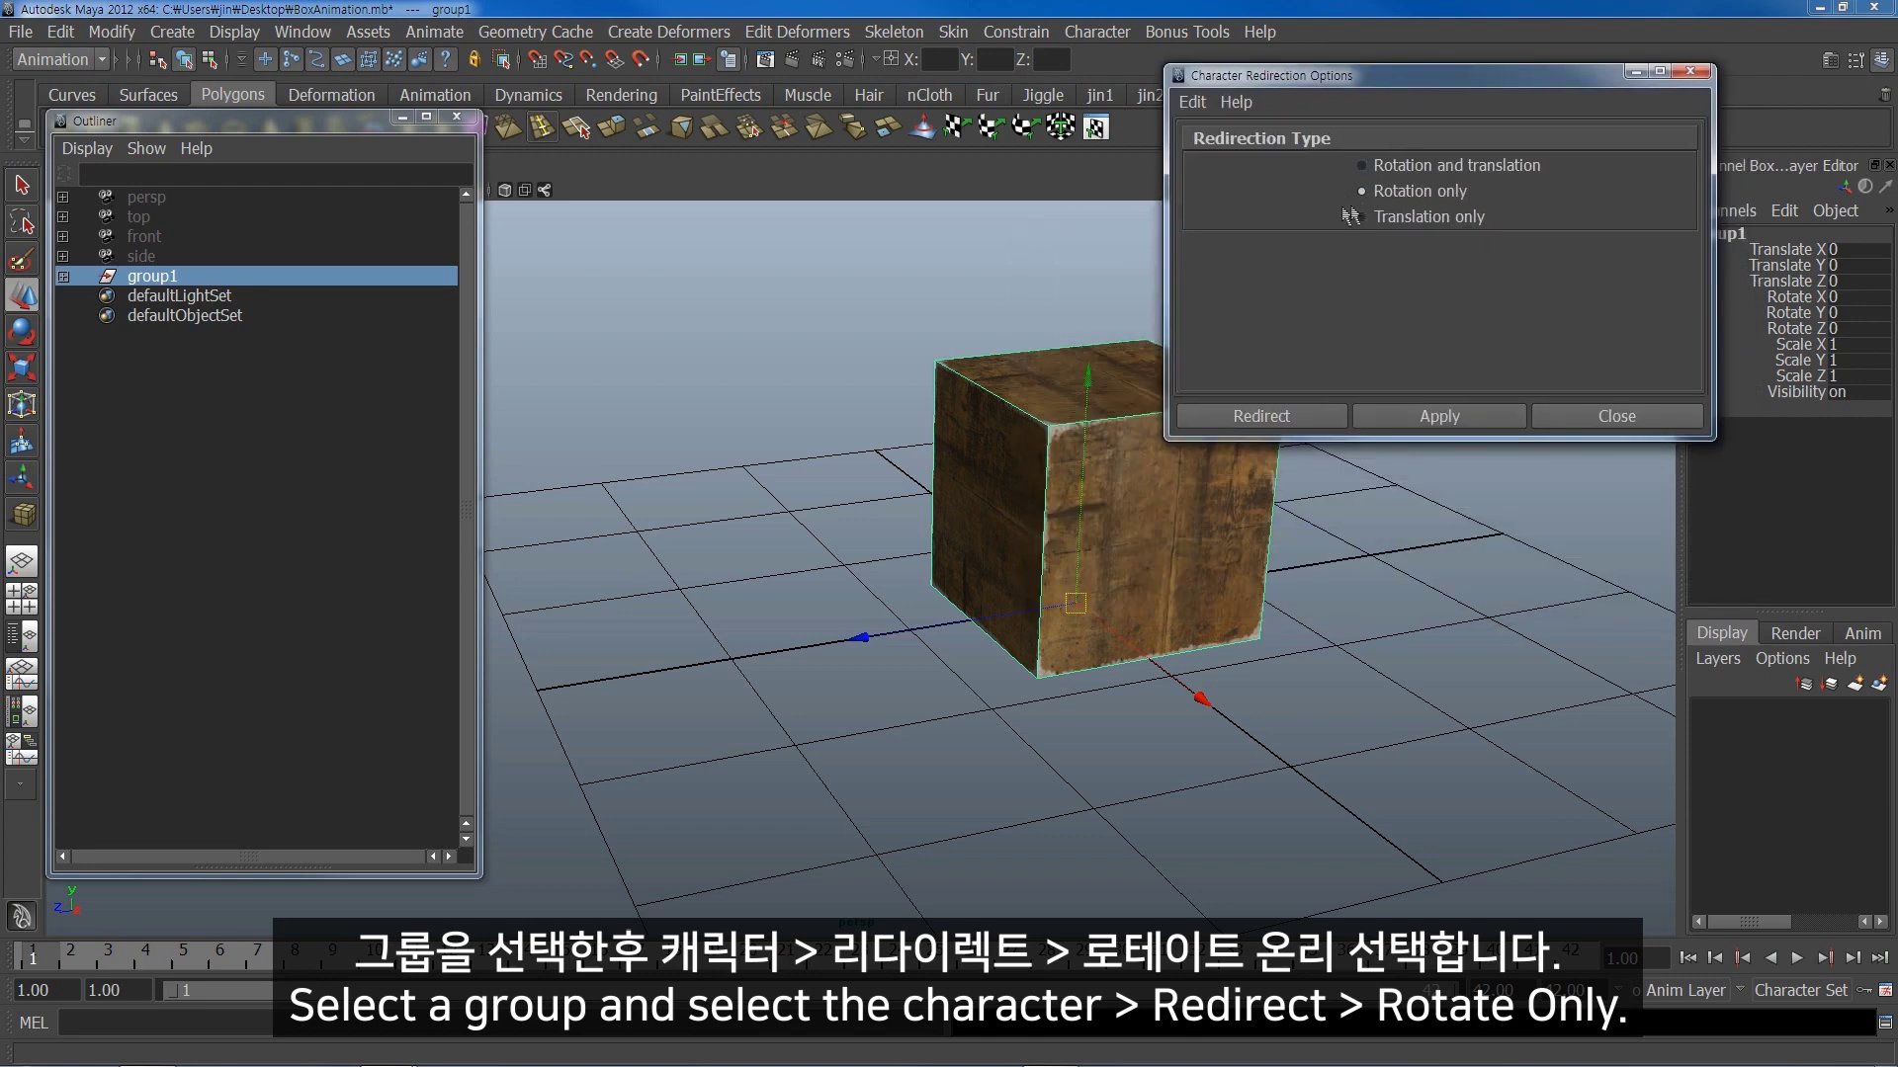
pyautogui.moveTo(1323, 76); pyautogui.dragTo(1360, 49)
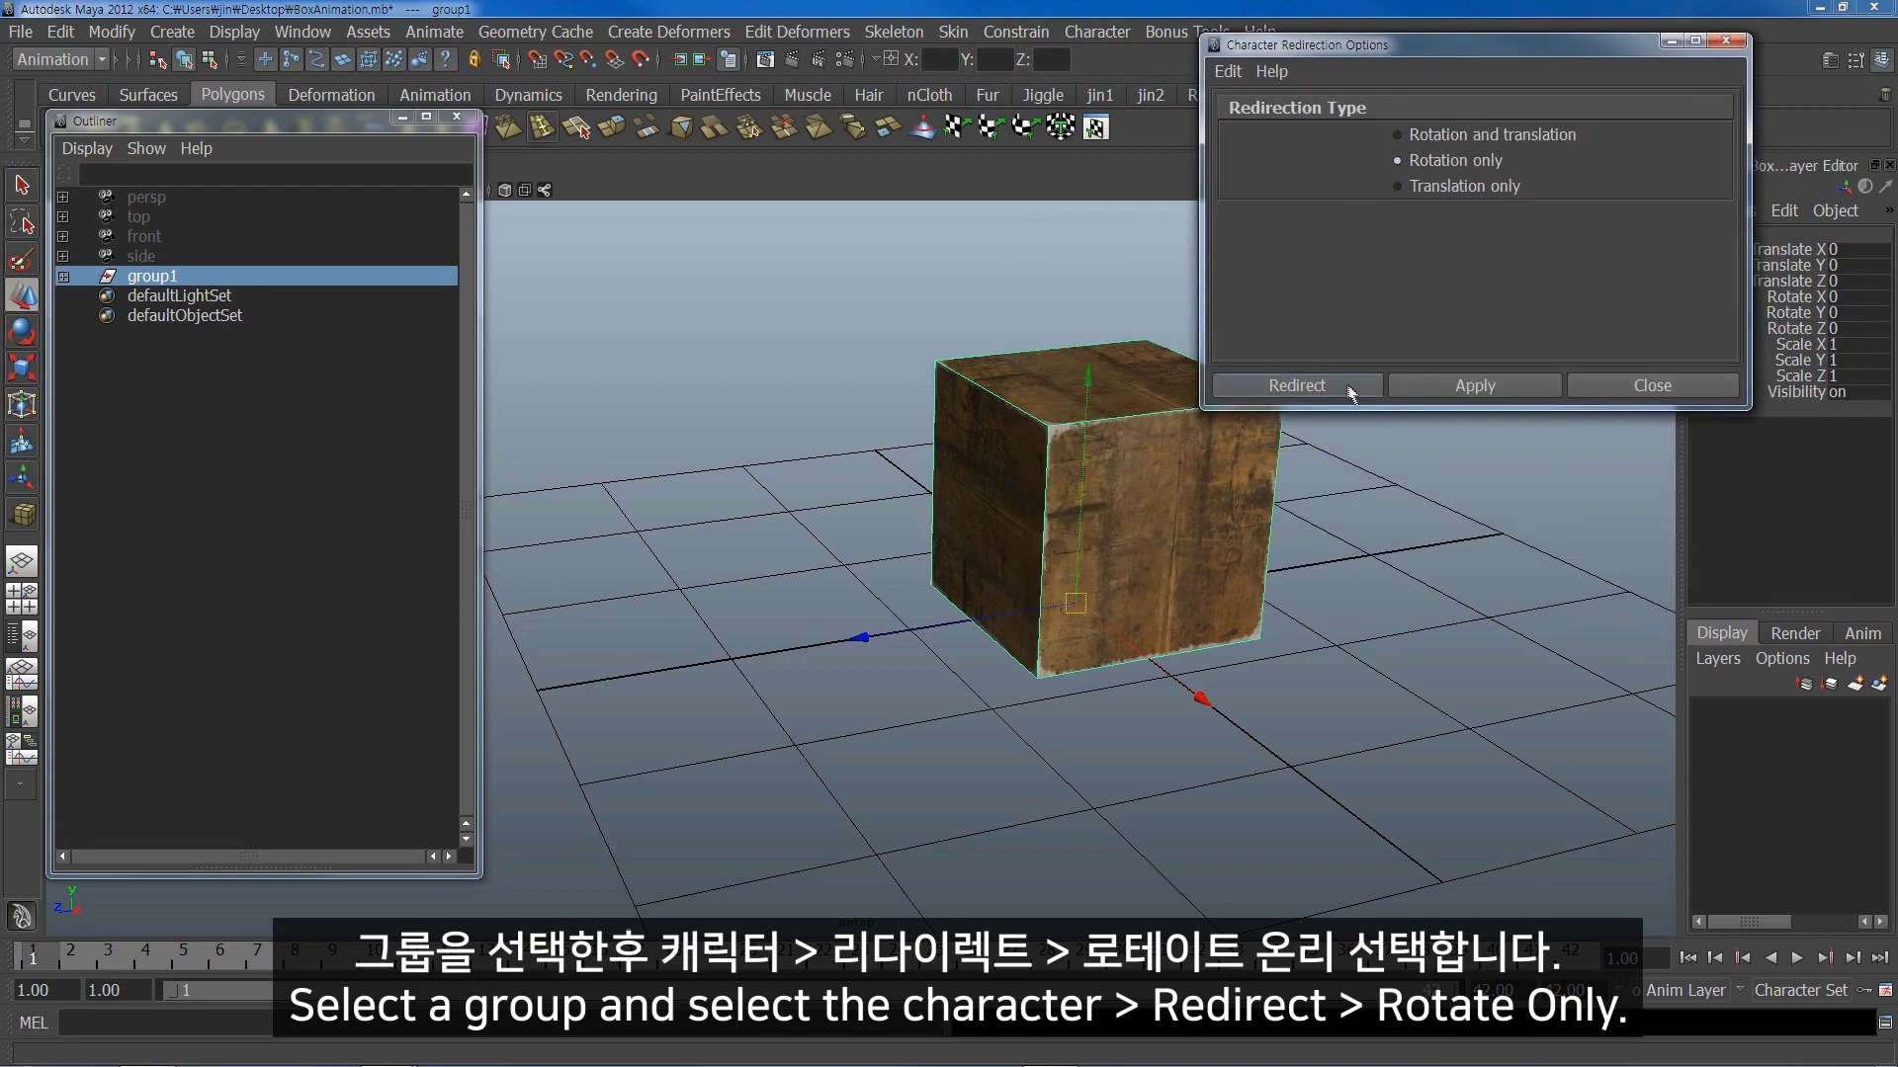
pyautogui.click(1340, 394)
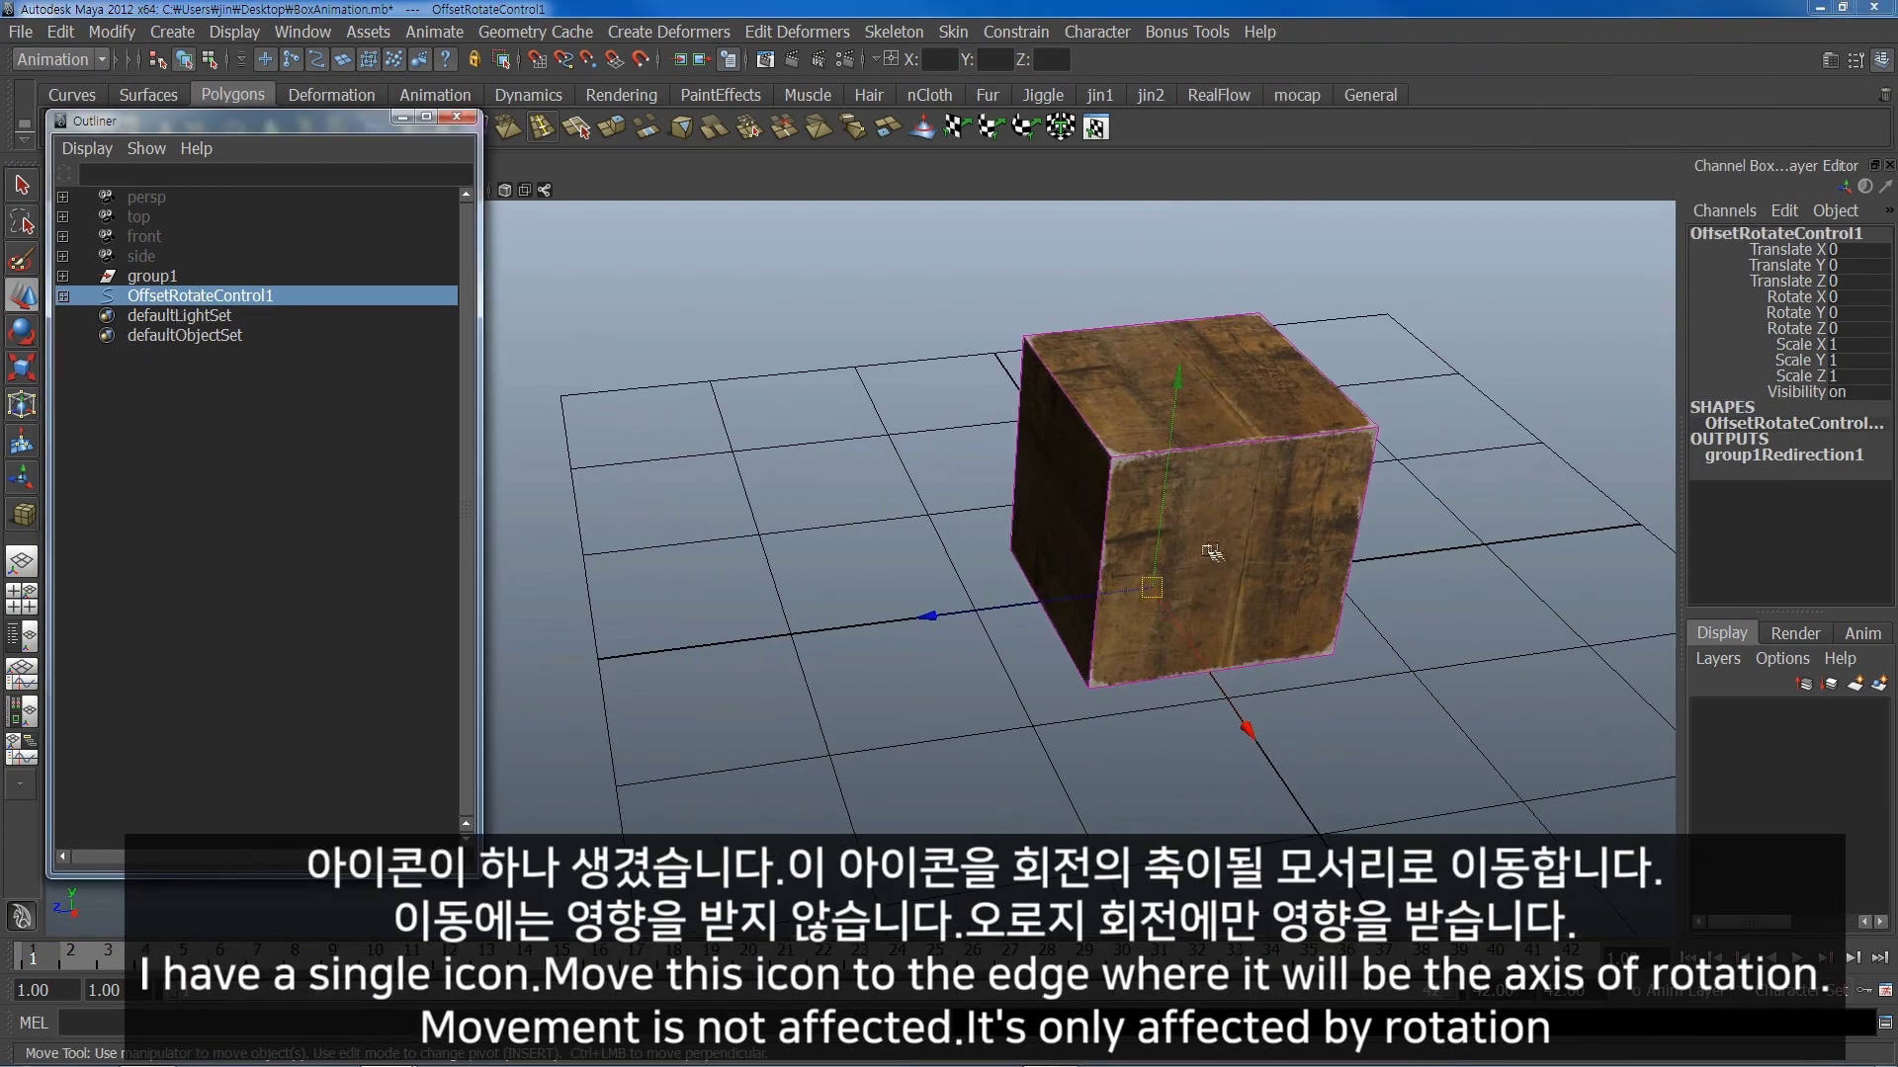
# - Move OffsetRotateControl1 onto the box's bottom edge using the side view
pyautogui.moveTo(957, 615); pyautogui.dragTo(840, 625)
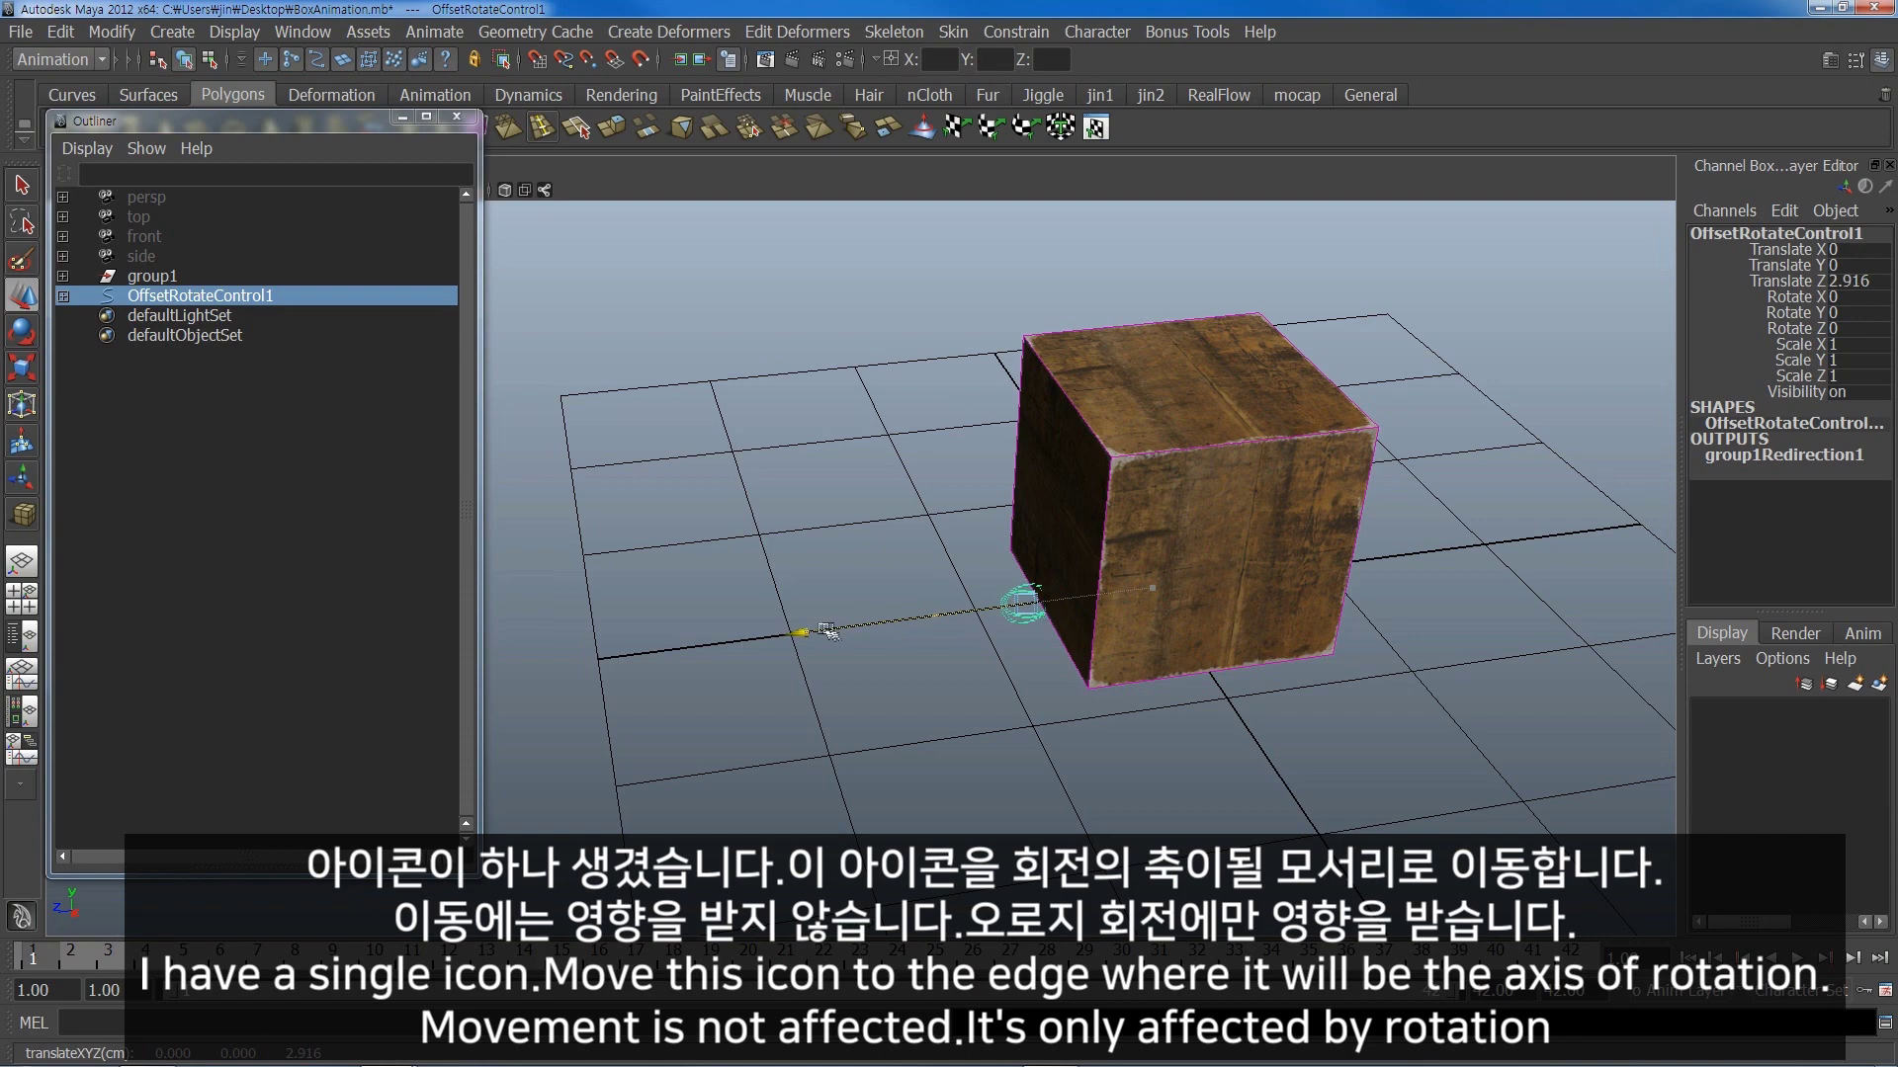
pyautogui.press('space')
pyautogui.press('space')
pyautogui.keyDown('alt'); pyautogui.moveTo(1163, 624); pyautogui.dragTo(717, 598, button='middle'); pyautogui.keyUp('alt')
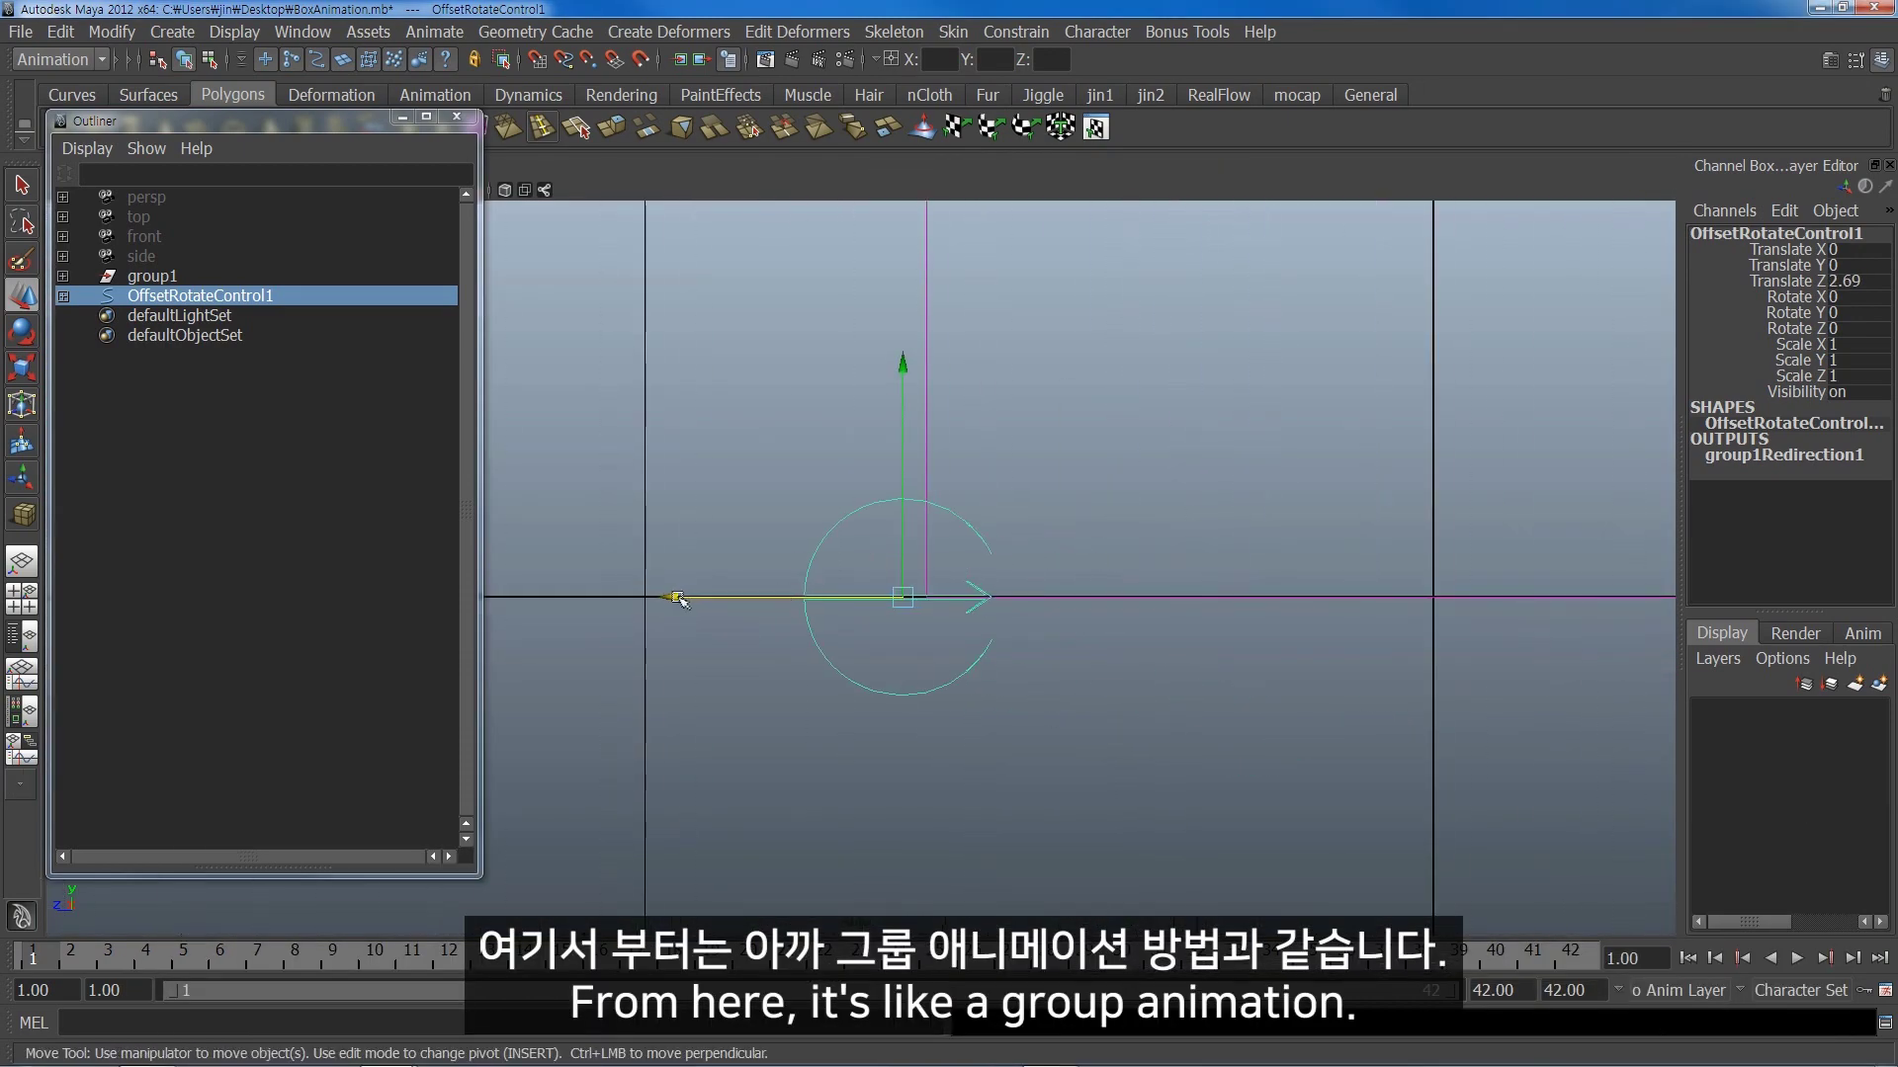
pyautogui.moveTo(677, 598); pyautogui.dragTo(722, 616)
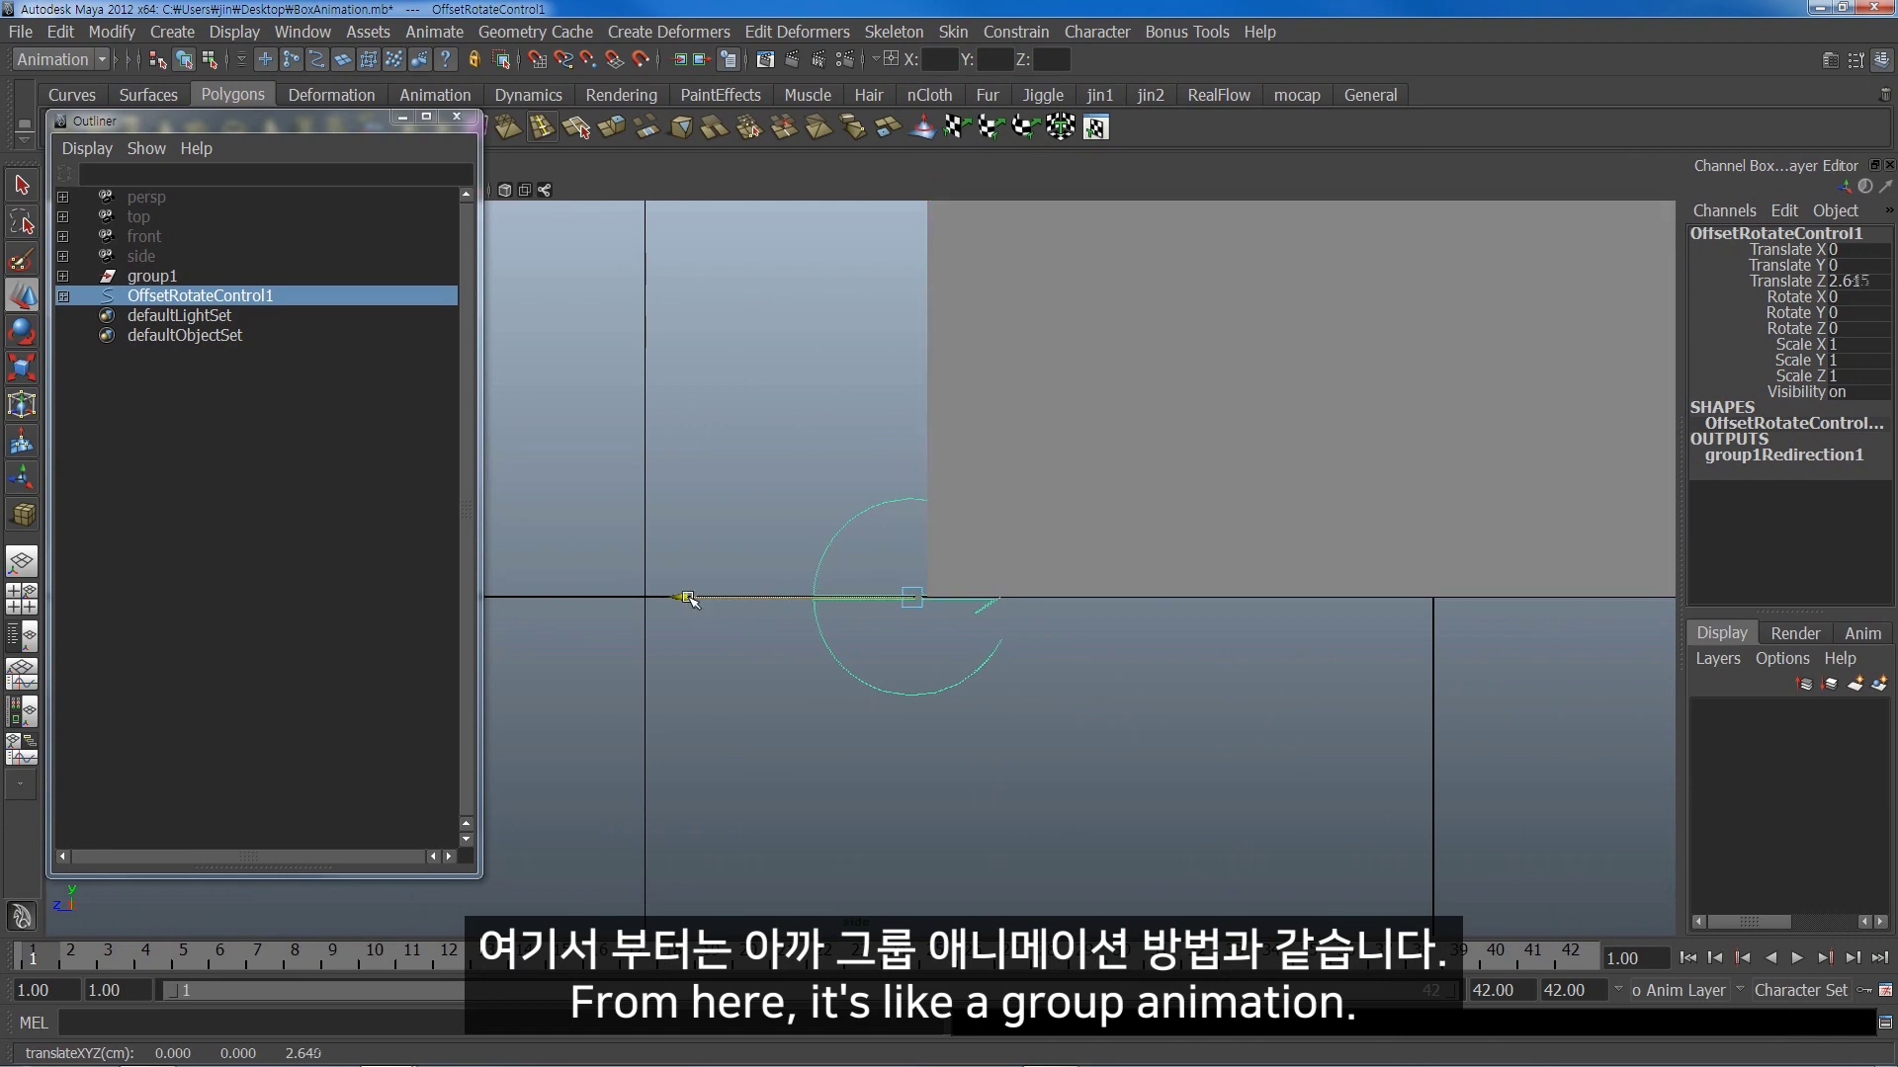
pyautogui.moveTo(702, 597); pyautogui.dragTo(711, 598)
pyautogui.press('space')
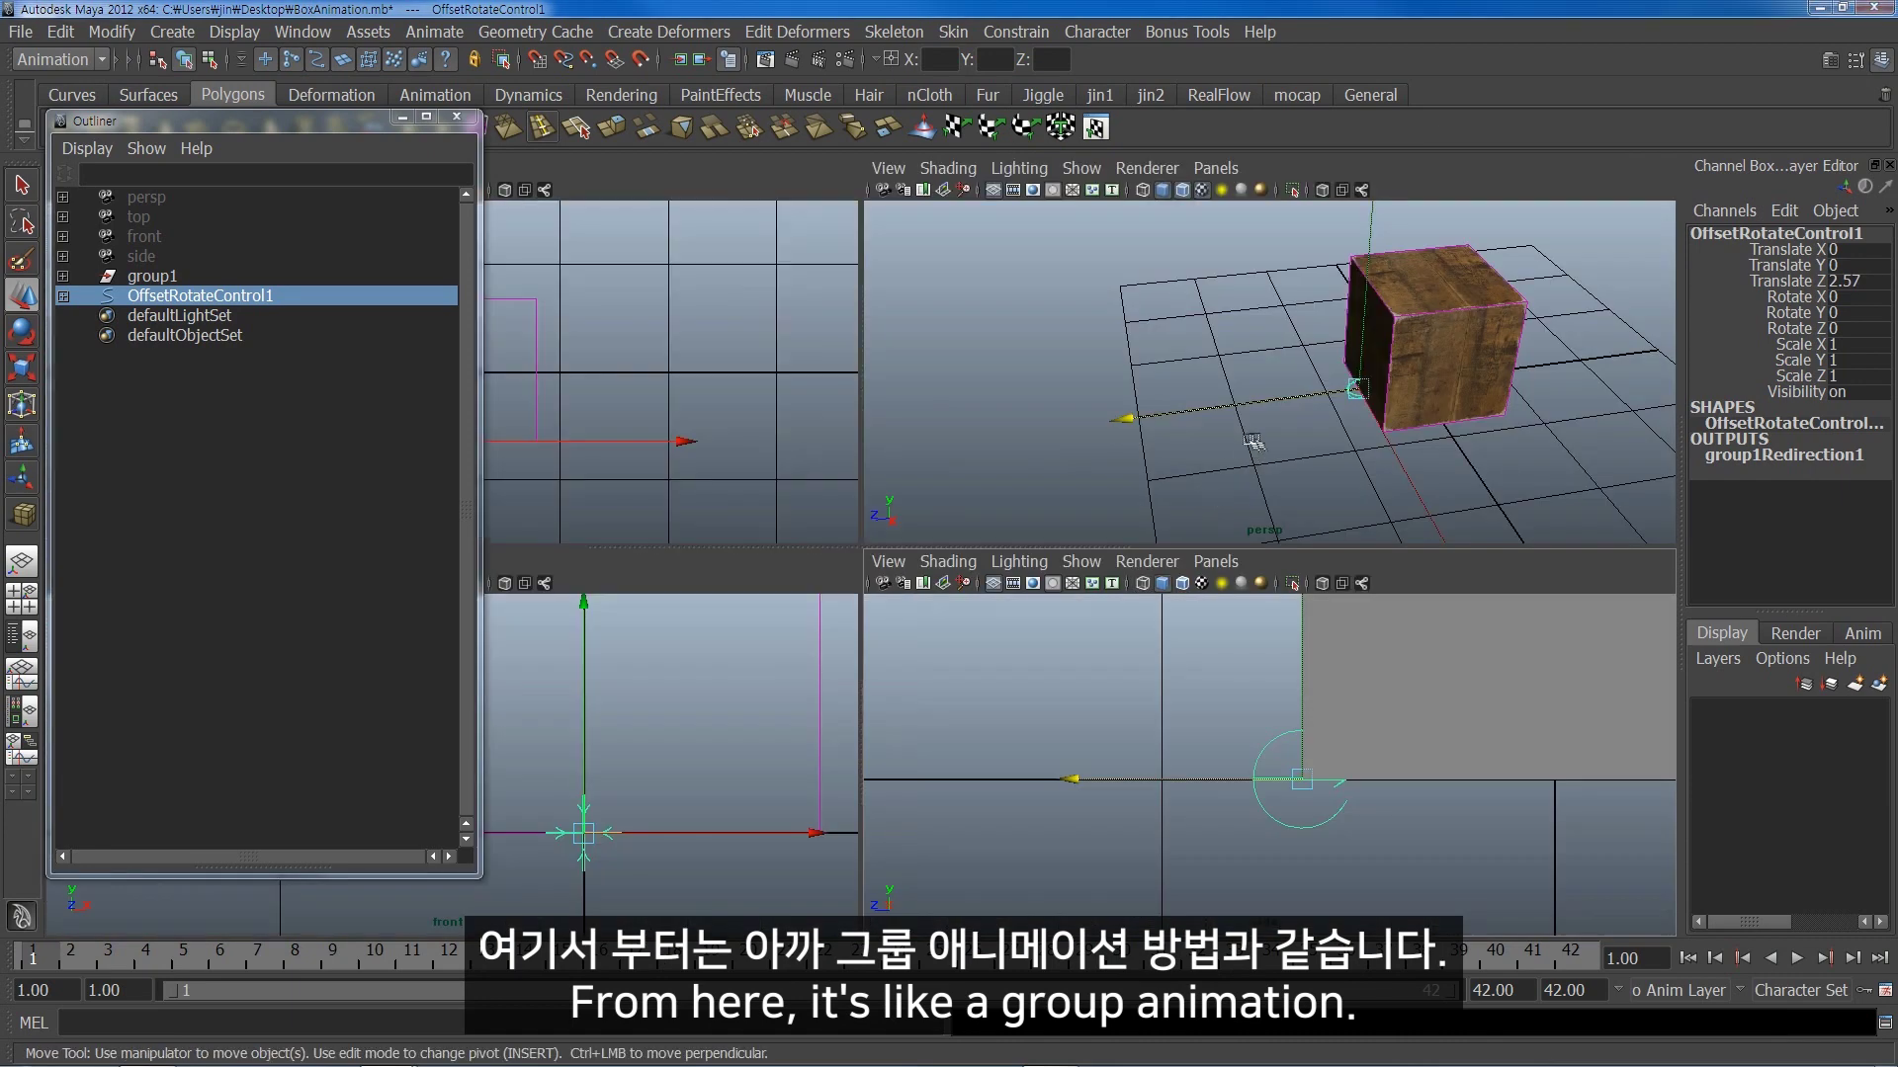
pyautogui.press('space')
pyautogui.keyDown('alt'); pyautogui.moveTo(1137, 553); pyautogui.dragTo(1472, 443); pyautogui.keyUp('alt')
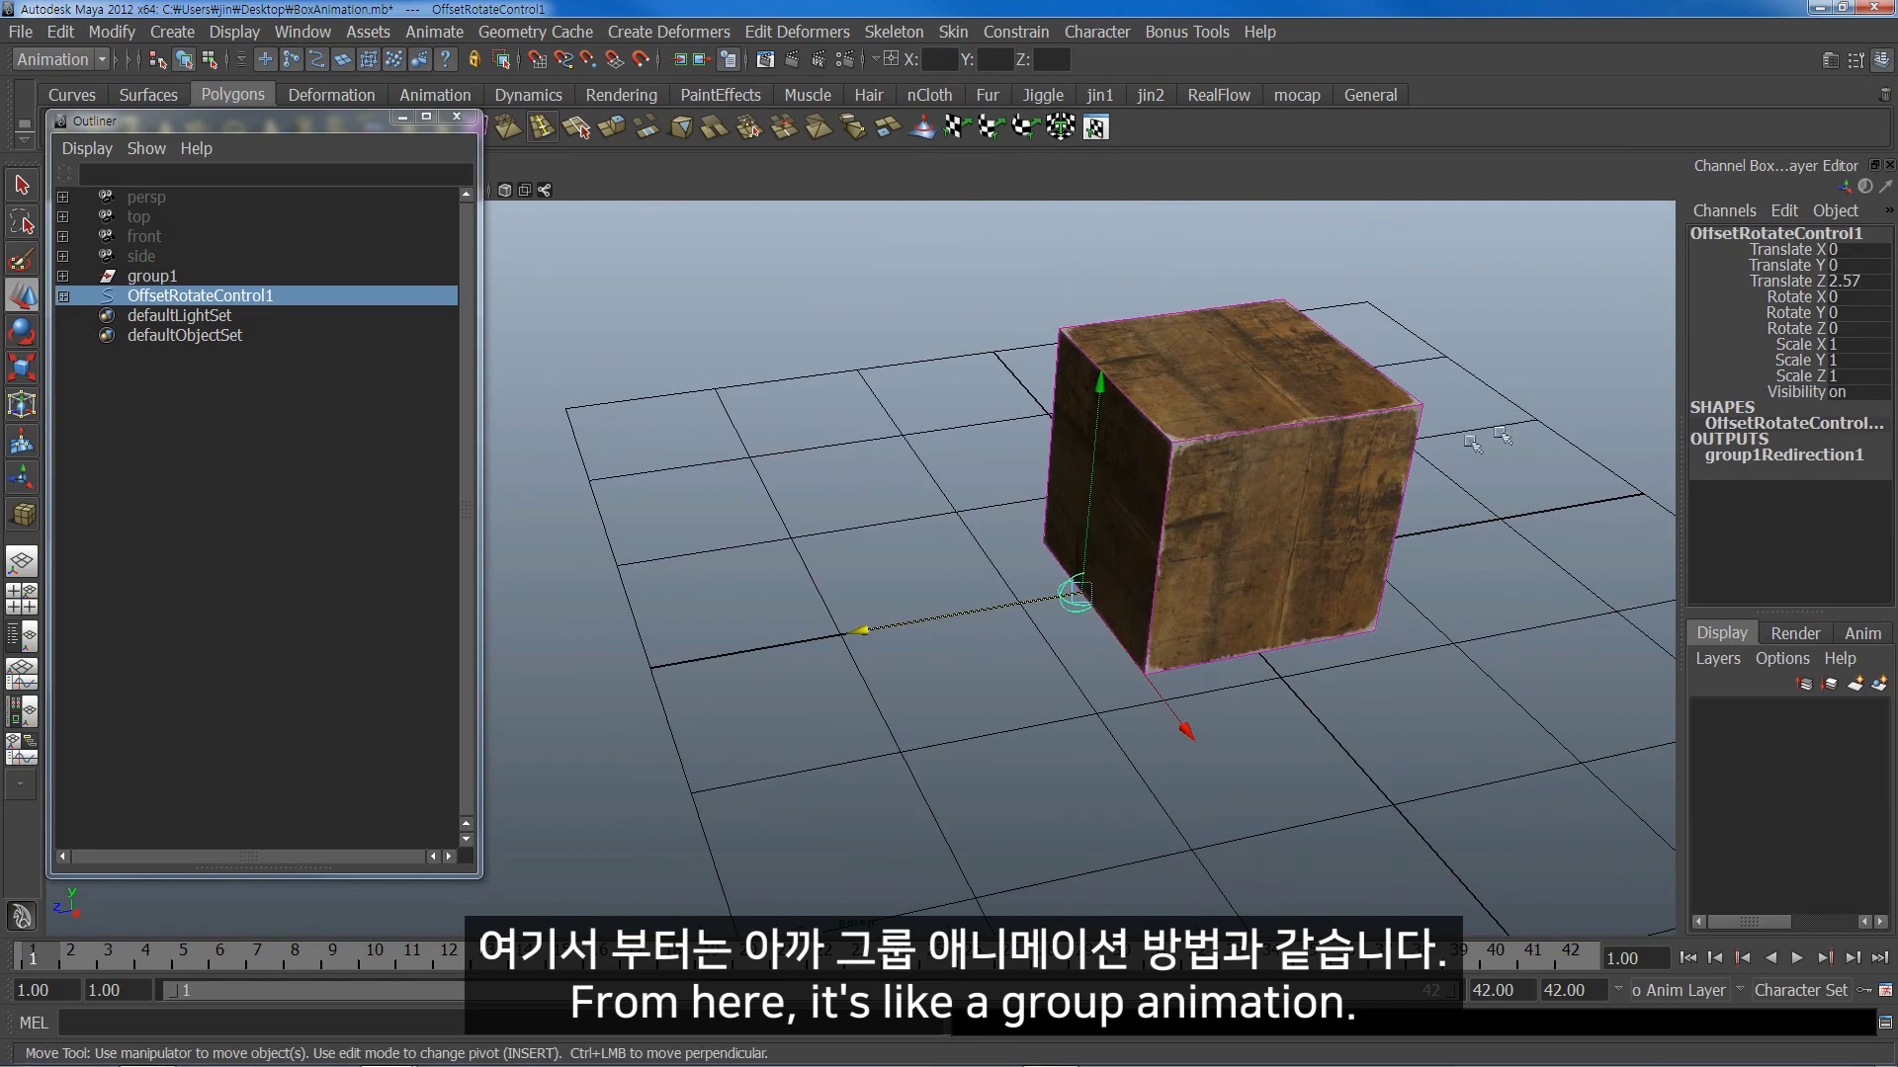
# - Key the control's rotation channels at frame 1 and advance to frame 8
pyautogui.press('e')
pyautogui.moveTo(1799, 297); pyautogui.dragTo(1791, 328)
pyautogui.rightClick(1784, 324)
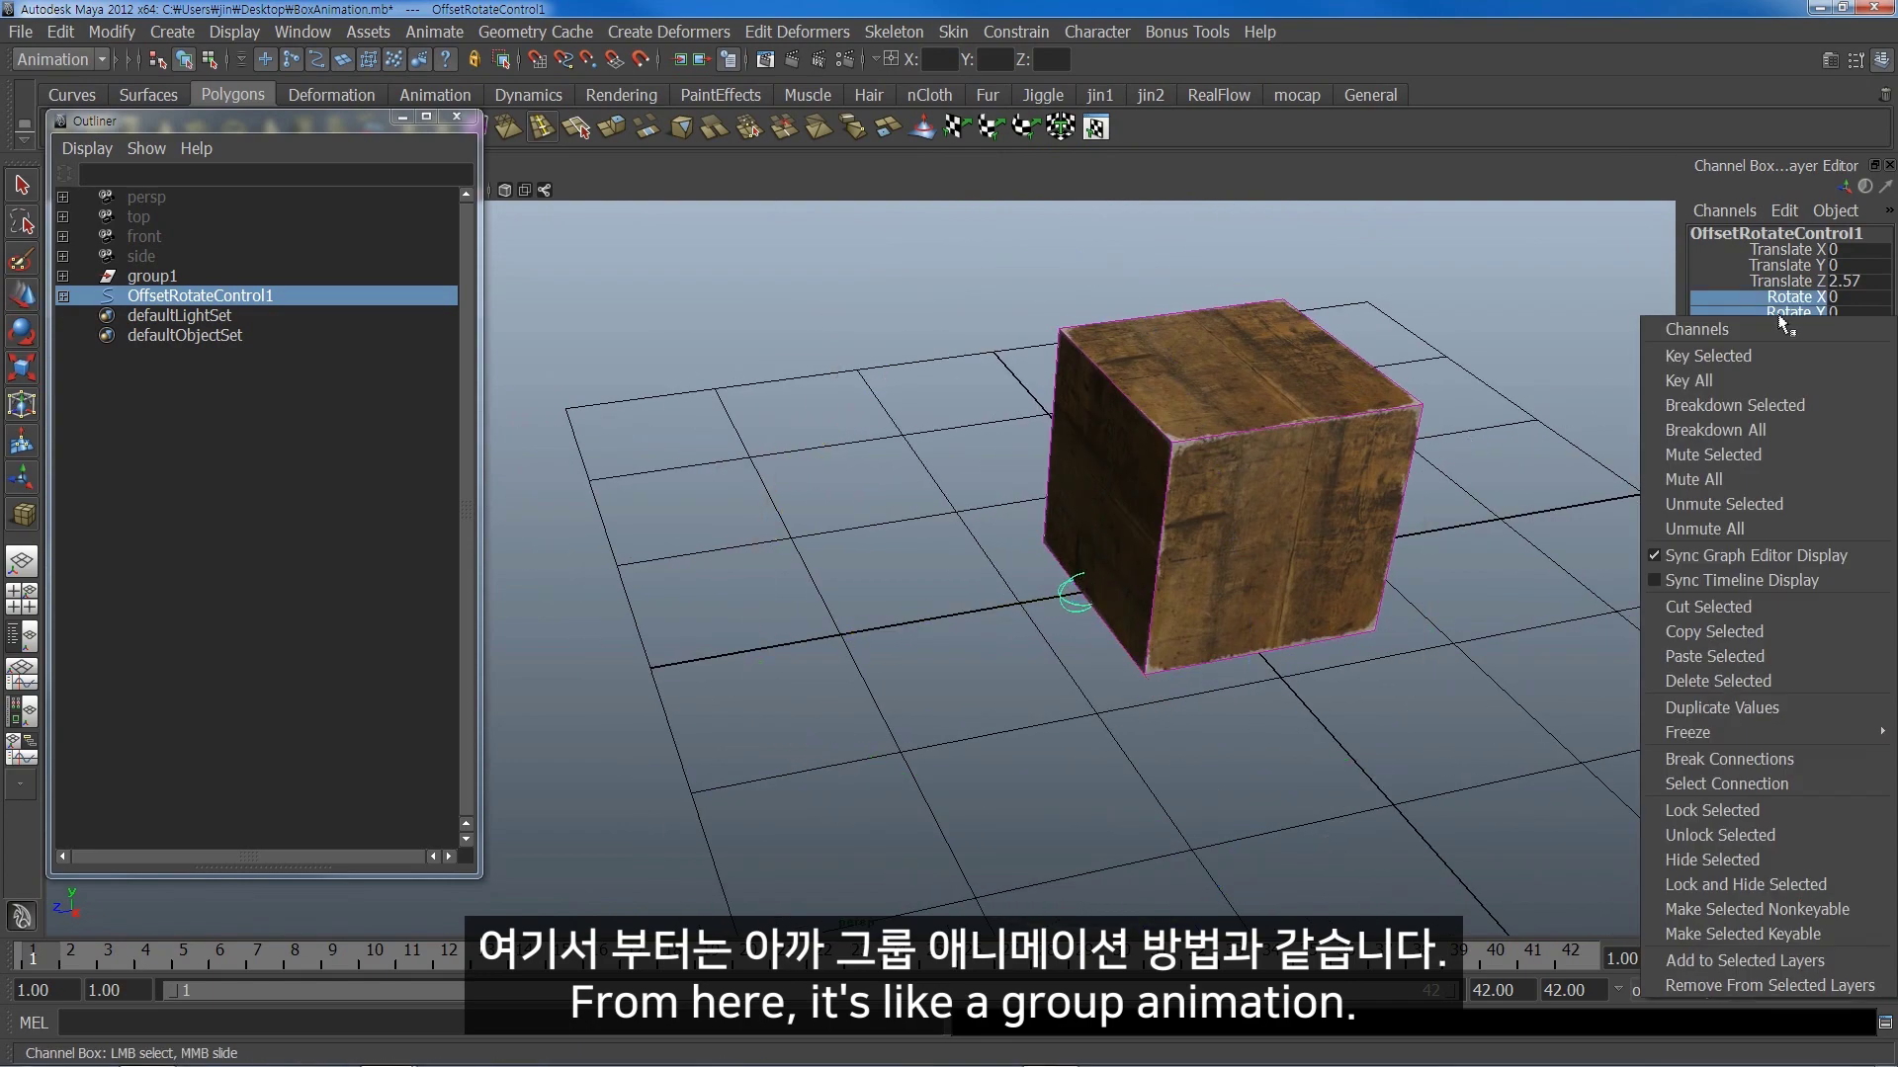
pyautogui.click(1708, 358)
pyautogui.hotkey('alt', 'v')
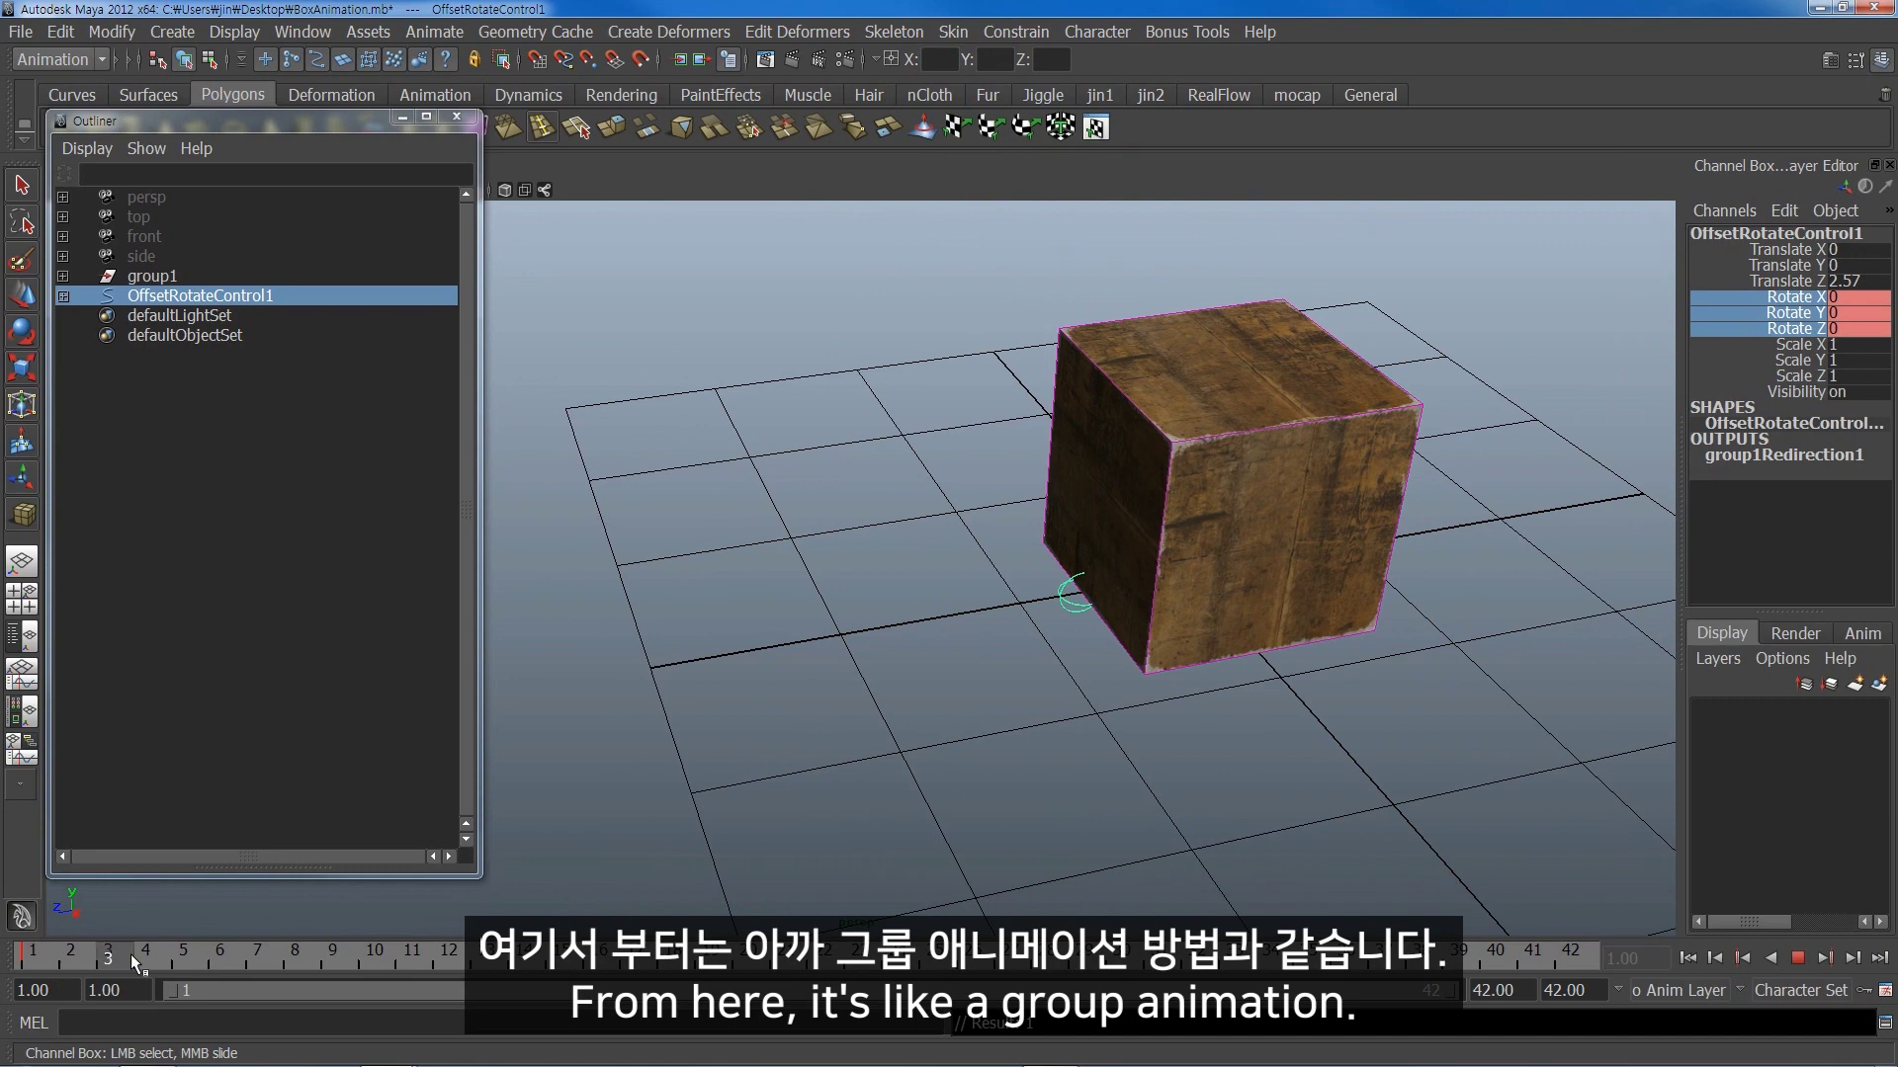
pyautogui.click(285, 968)
# - Set Rotate X to 90 and key the rotation at frame 8
pyautogui.press('e')
pyautogui.moveTo(1044, 311); pyautogui.dragTo(777, 452)
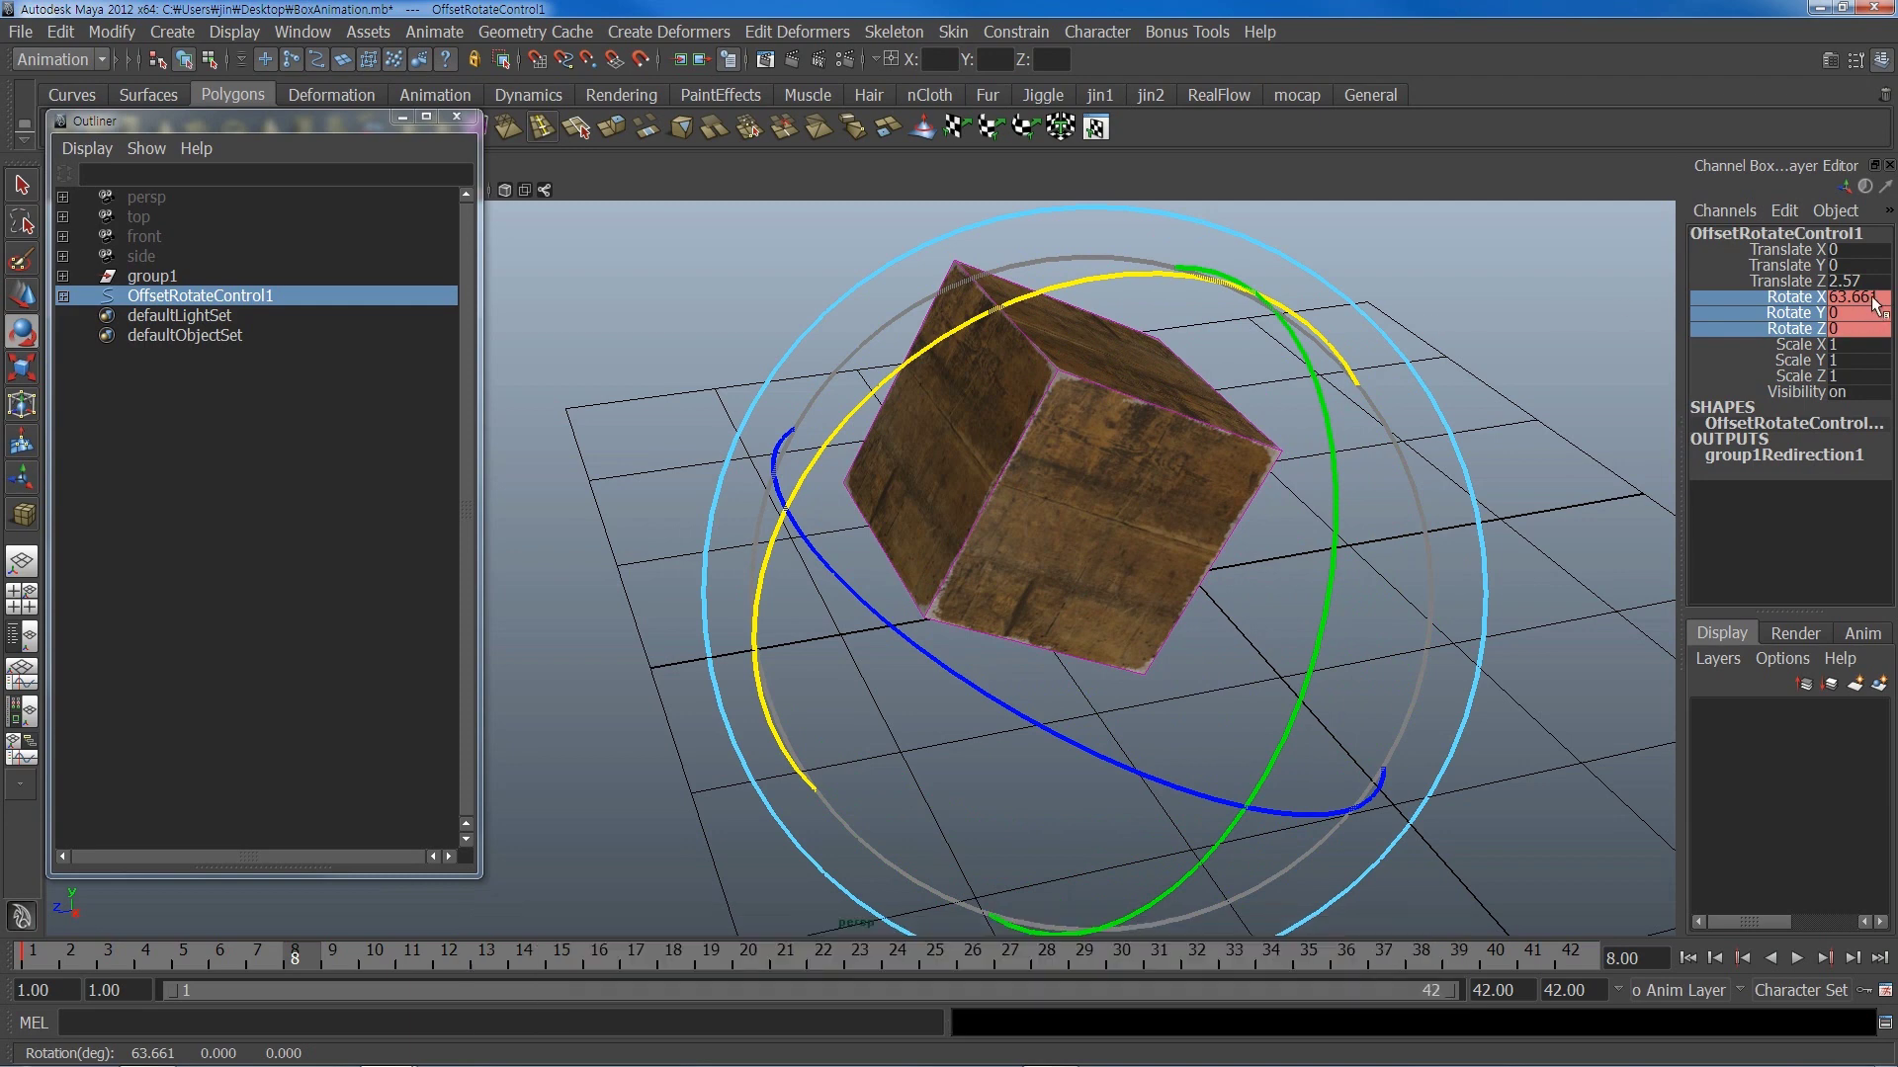
pyautogui.click(1811, 329)
pyautogui.write('90')
pyautogui.press('Return')
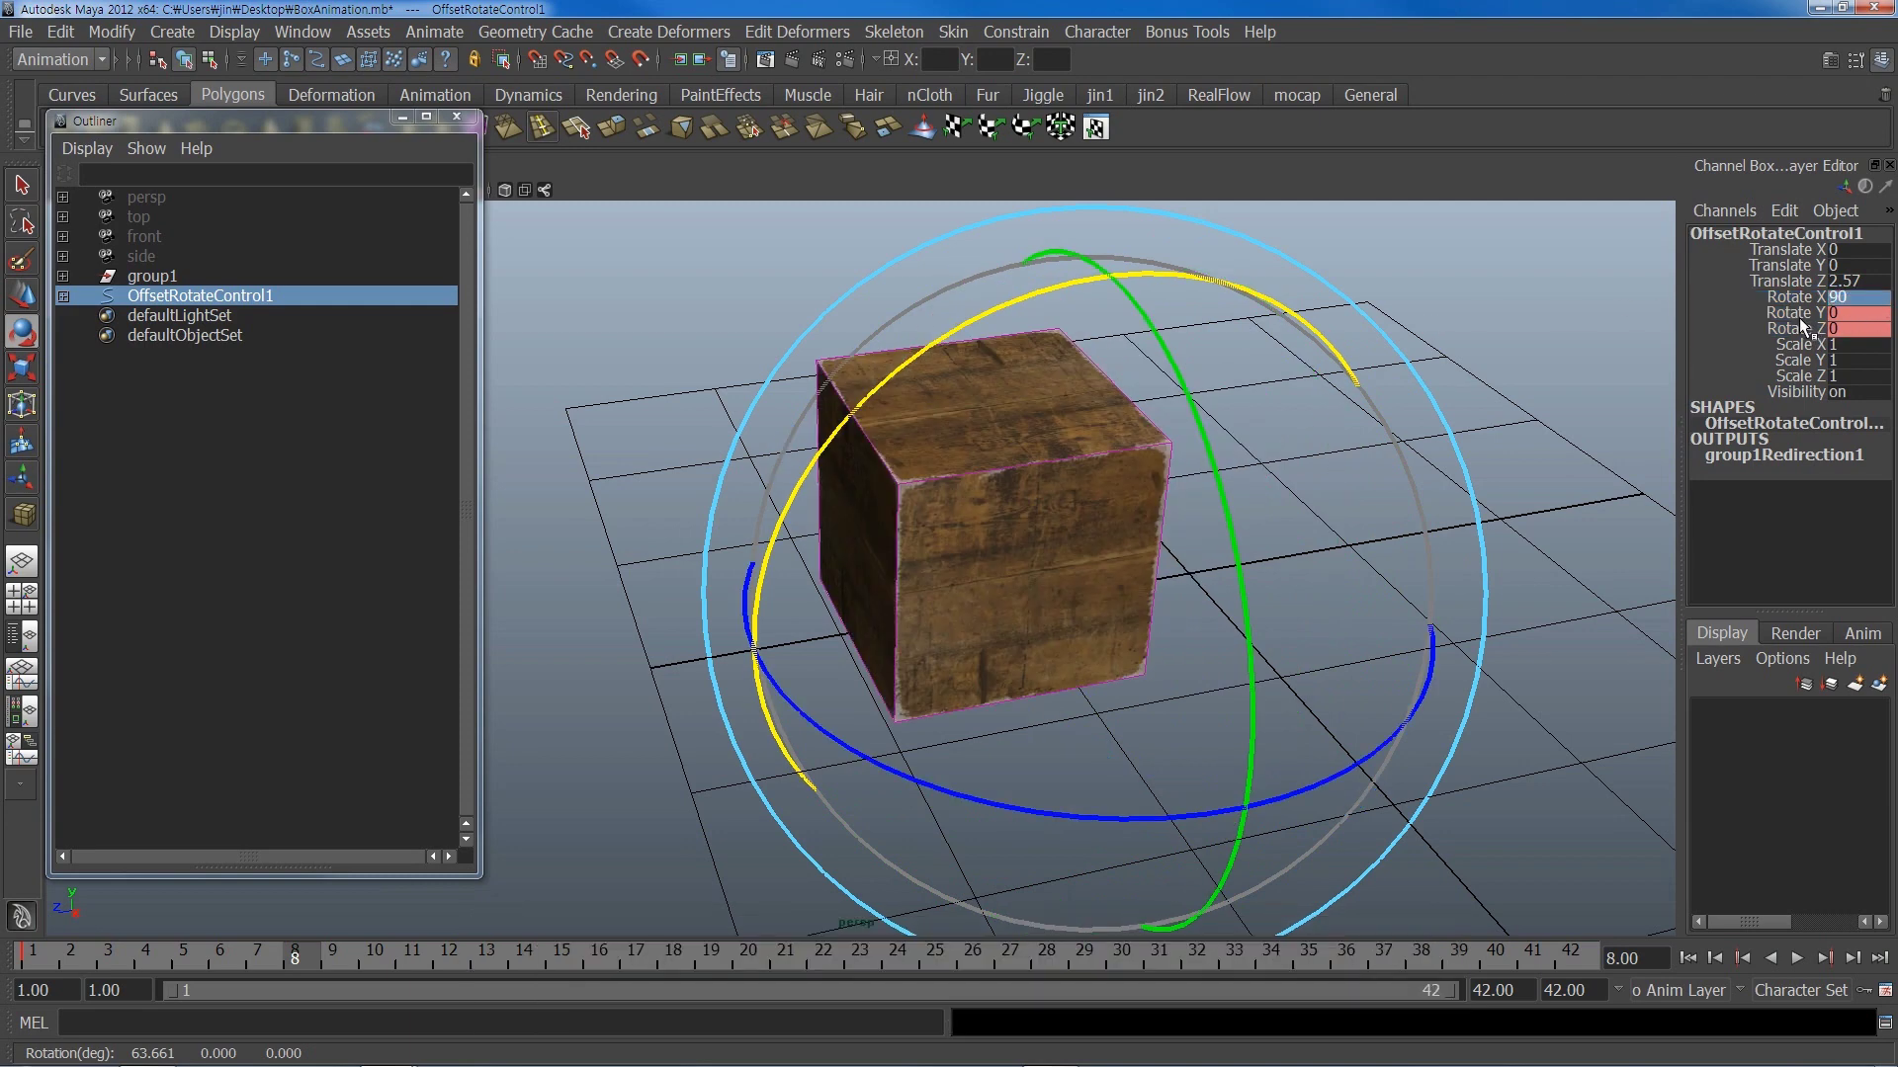
pyautogui.moveTo(1805, 301); pyautogui.dragTo(1779, 330)
pyautogui.rightClick(1744, 356)
pyautogui.click(1732, 354)
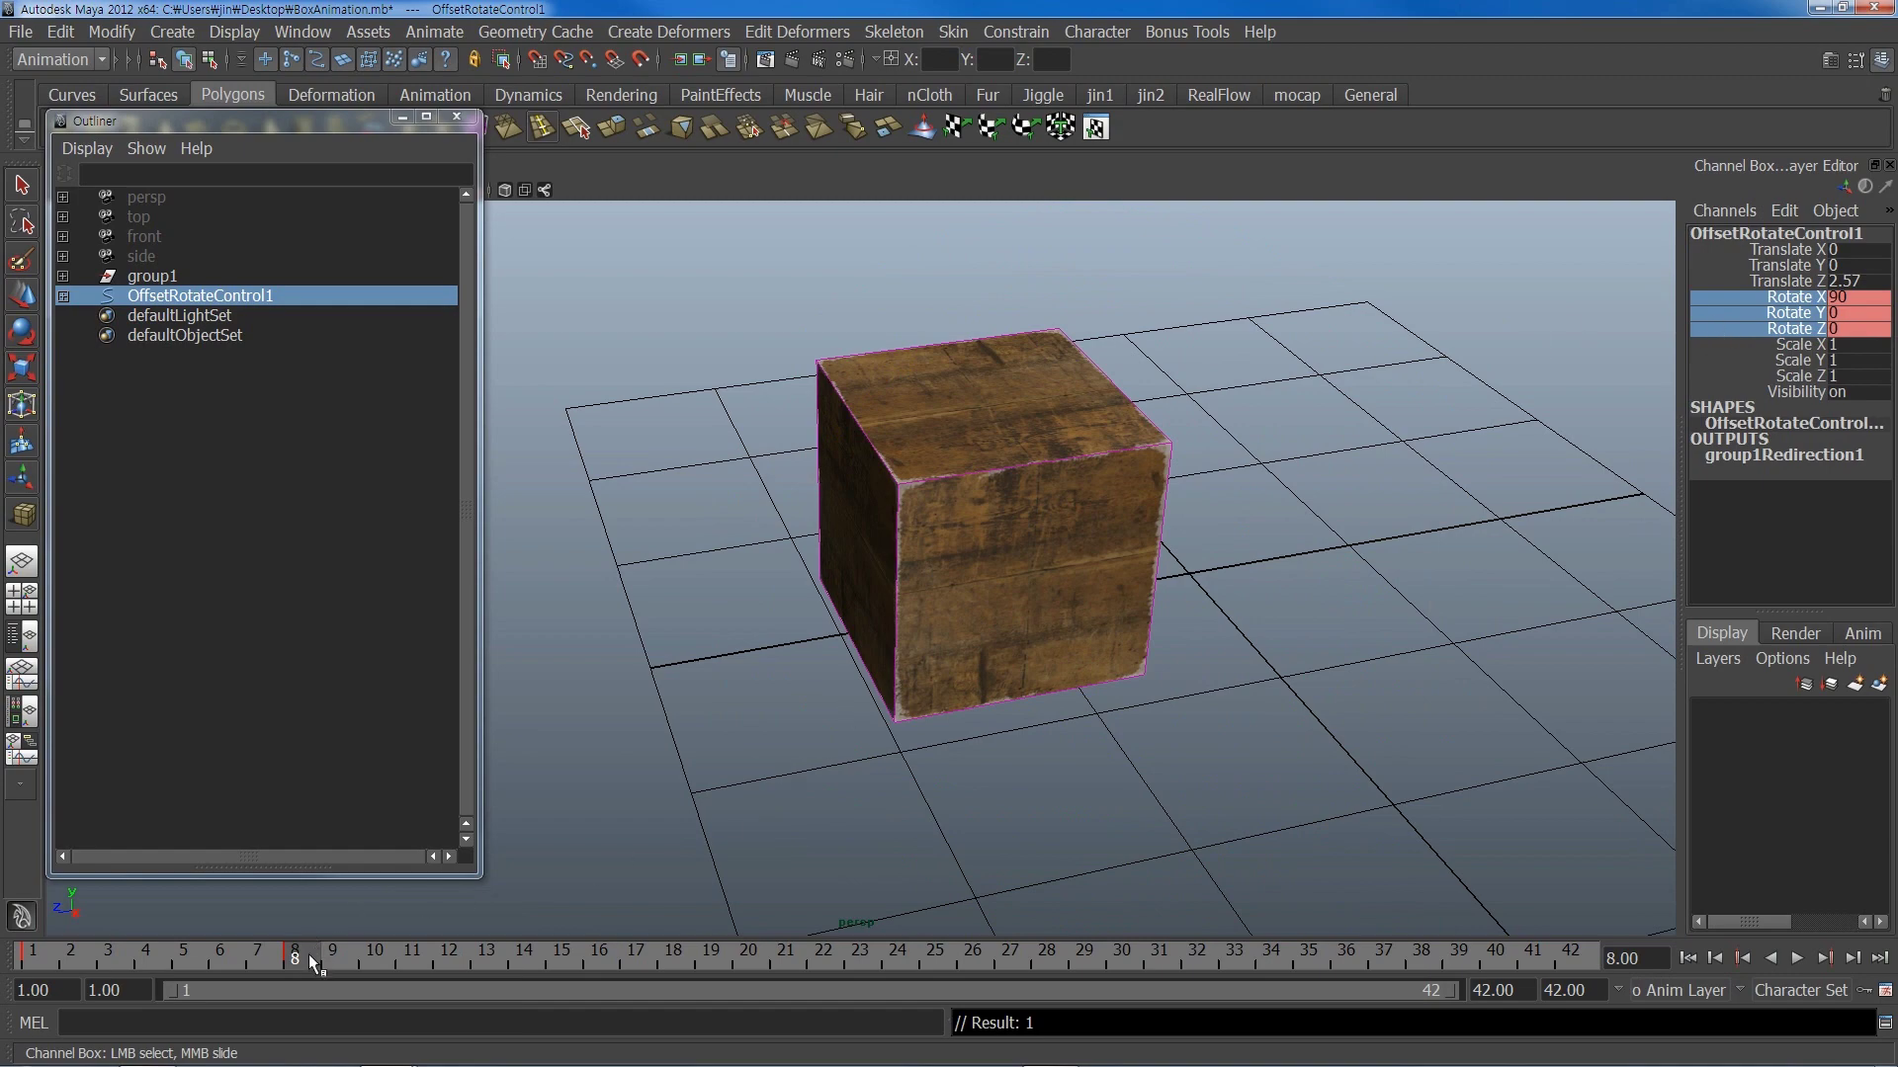
# - Play back the box tipping over, then deselect the redirect control
pyautogui.hotkey('alt', 'v')
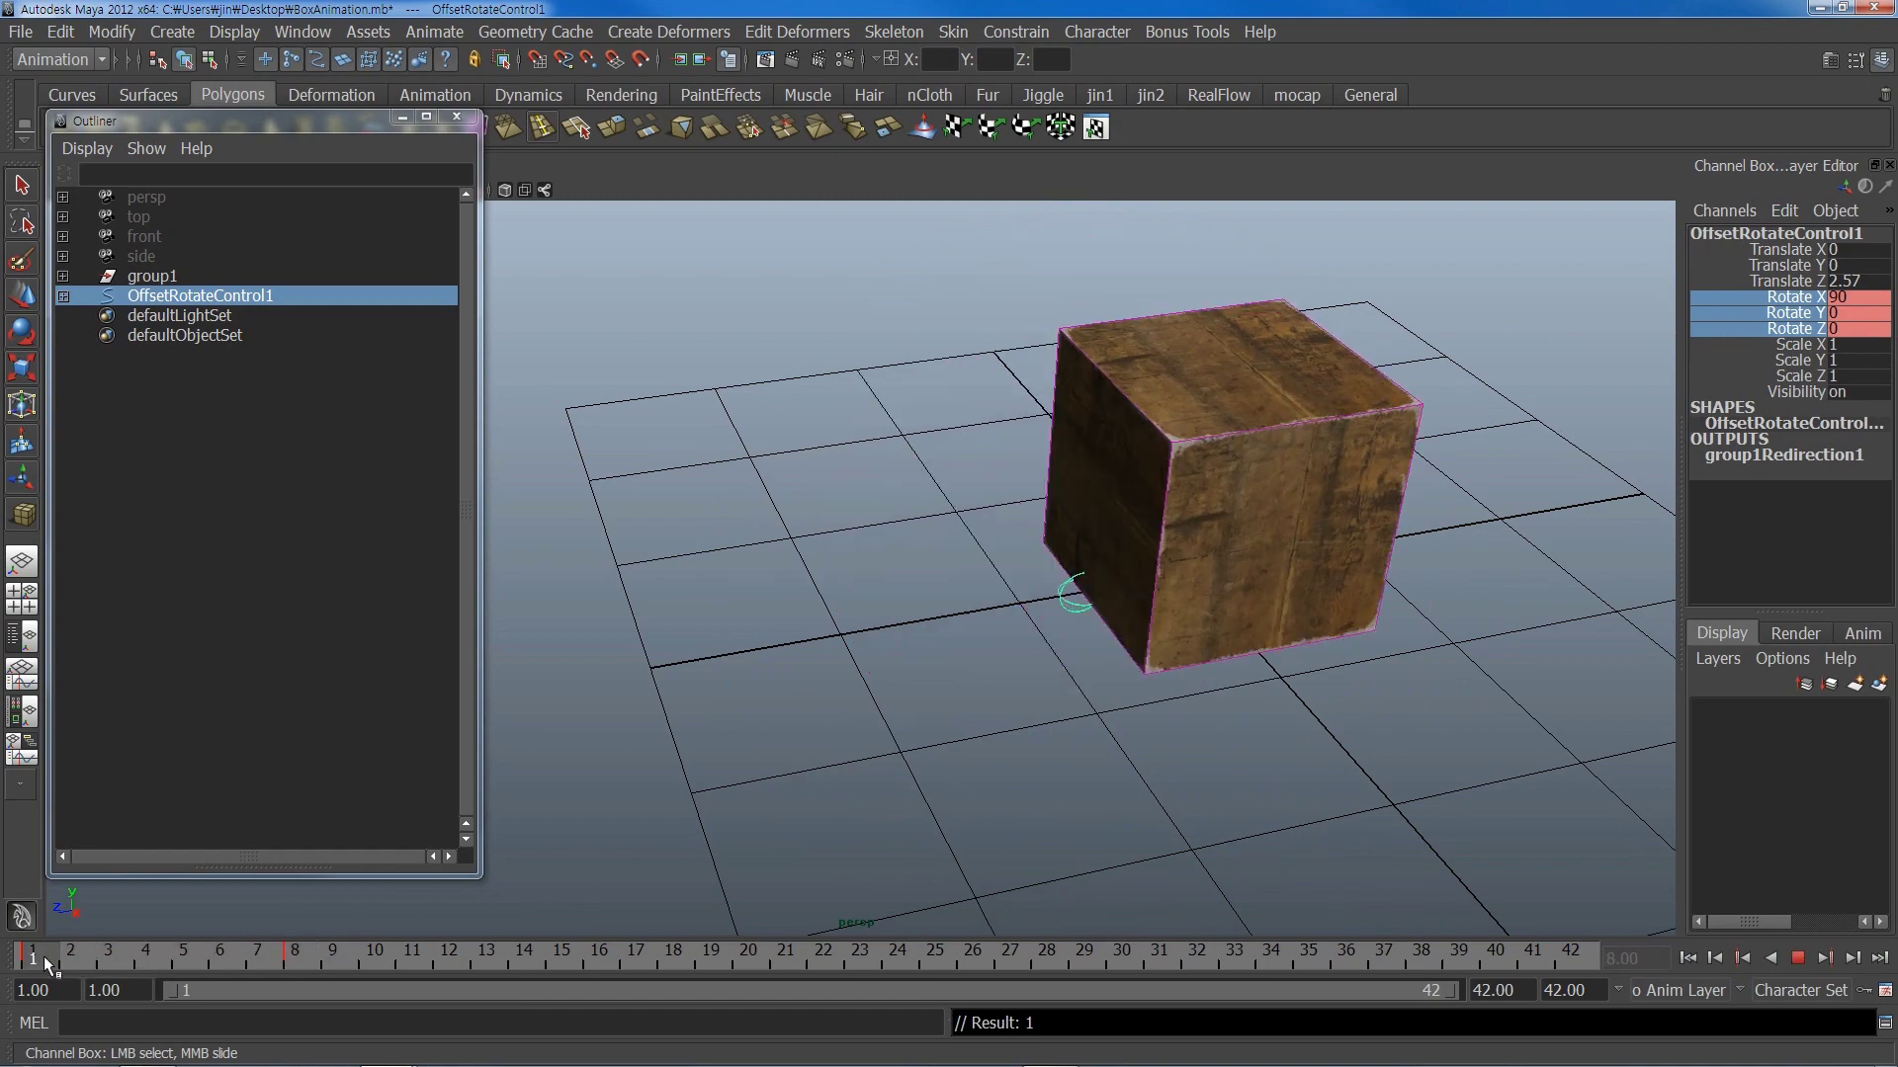
pyautogui.hotkey('alt', 'v')
pyautogui.keyDown('alt'); pyautogui.moveTo(765, 732); pyautogui.dragTo(991, 605); pyautogui.keyUp('alt')
pyautogui.press('q')
pyautogui.click(593, 609)
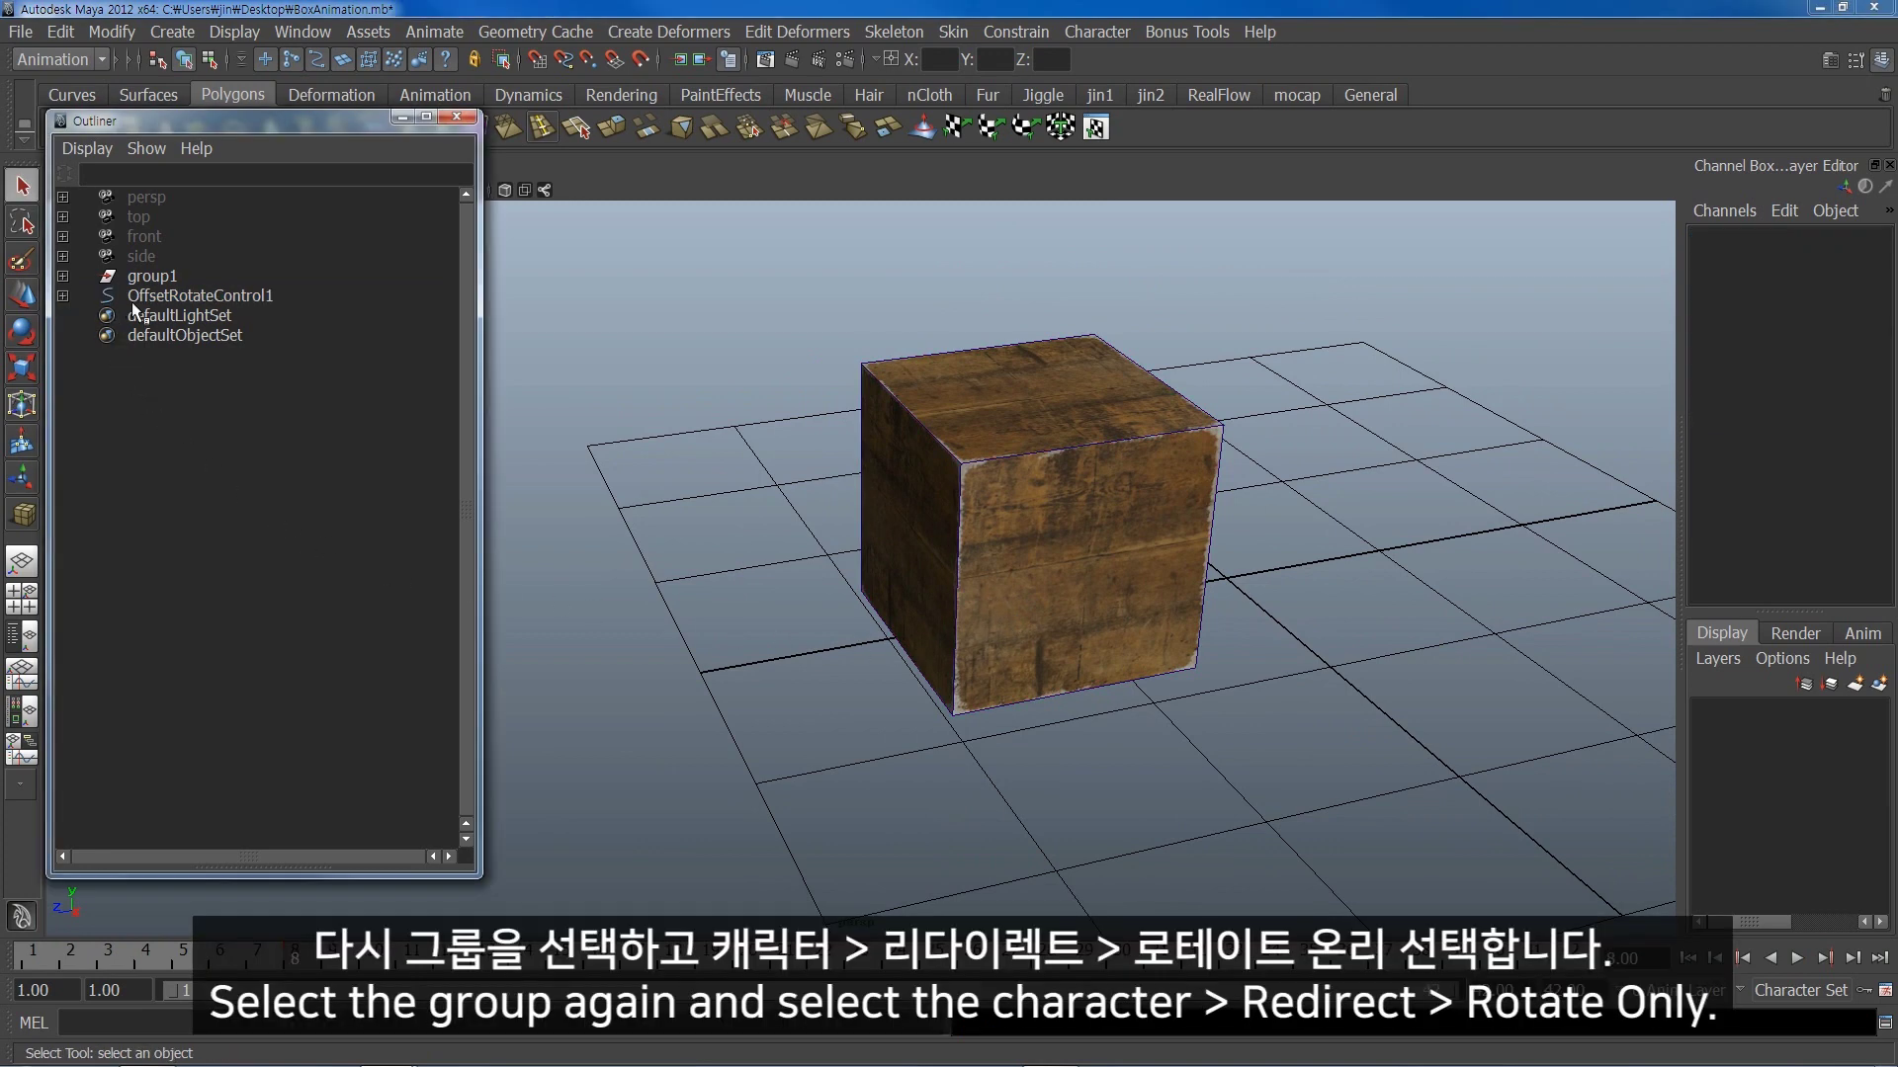
# - Add a second rotation-only redirect control to group1
pyautogui.click(151, 275)
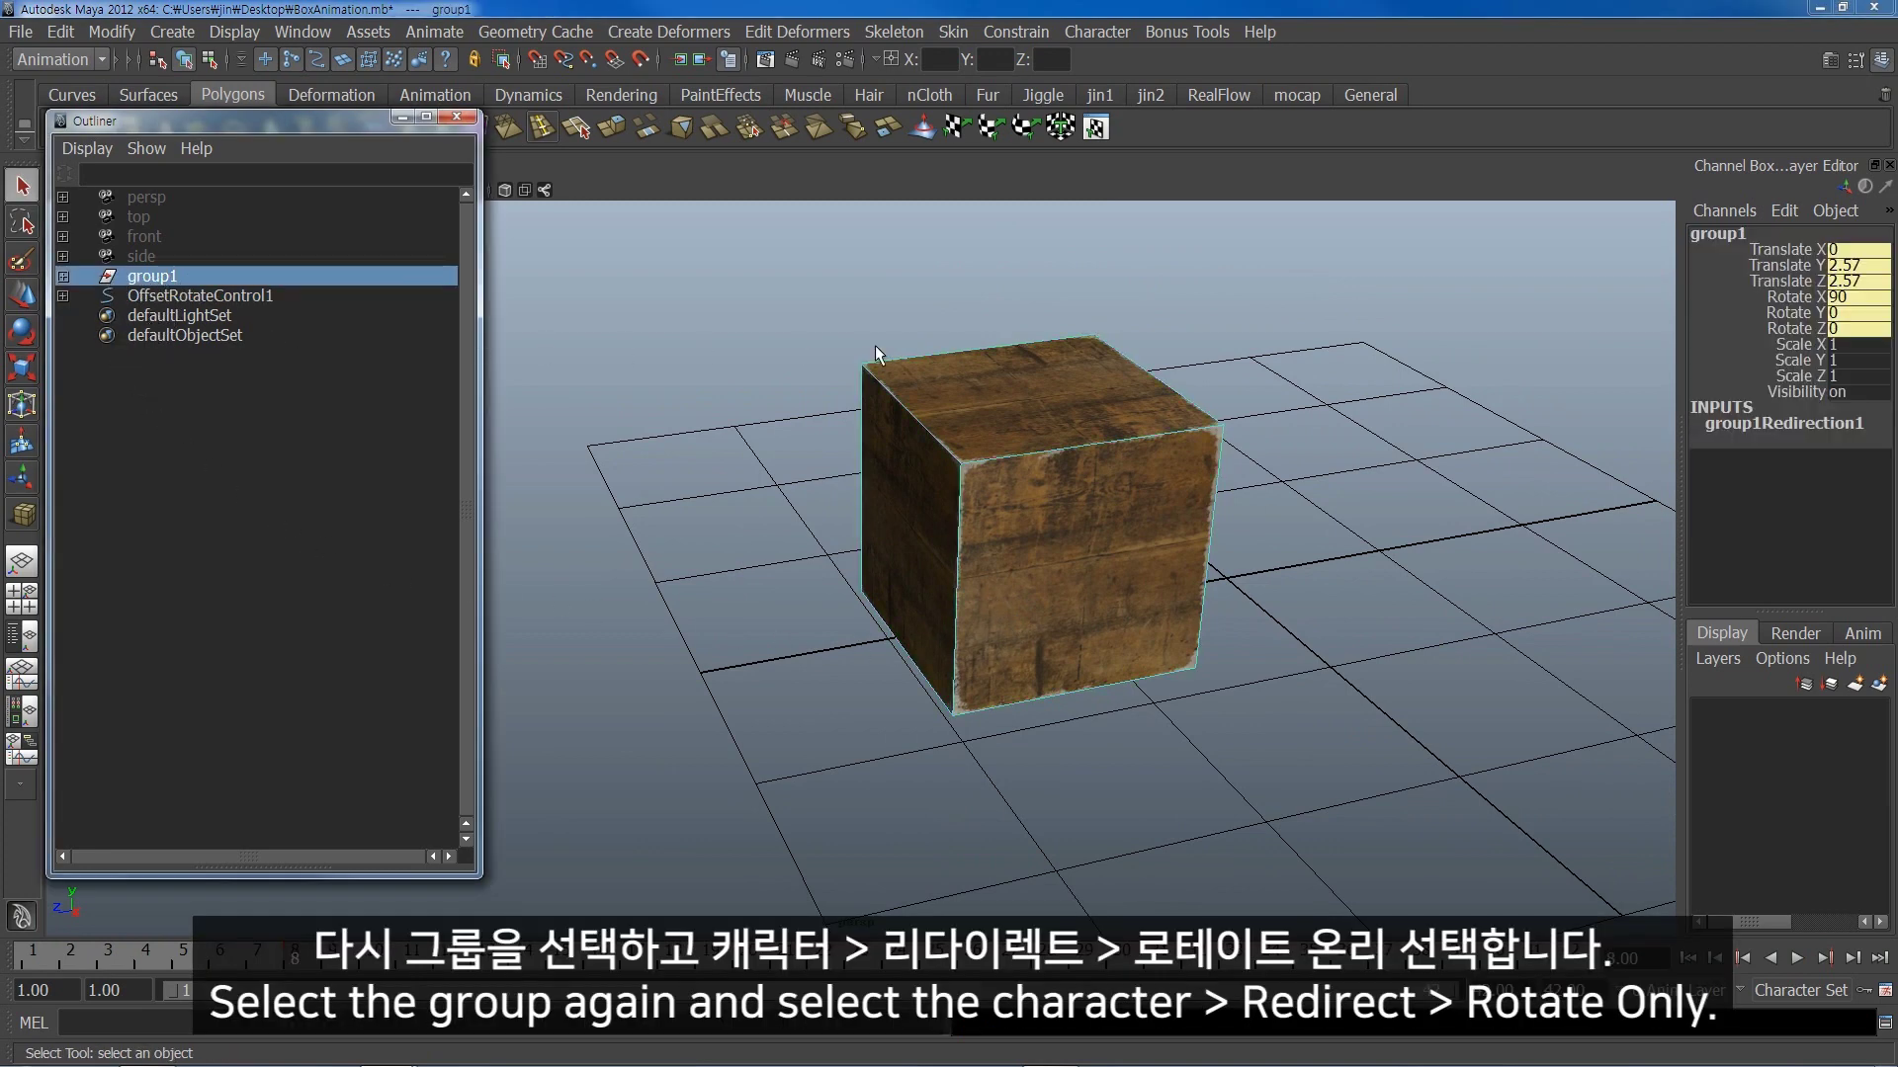
pyautogui.click(1097, 32)
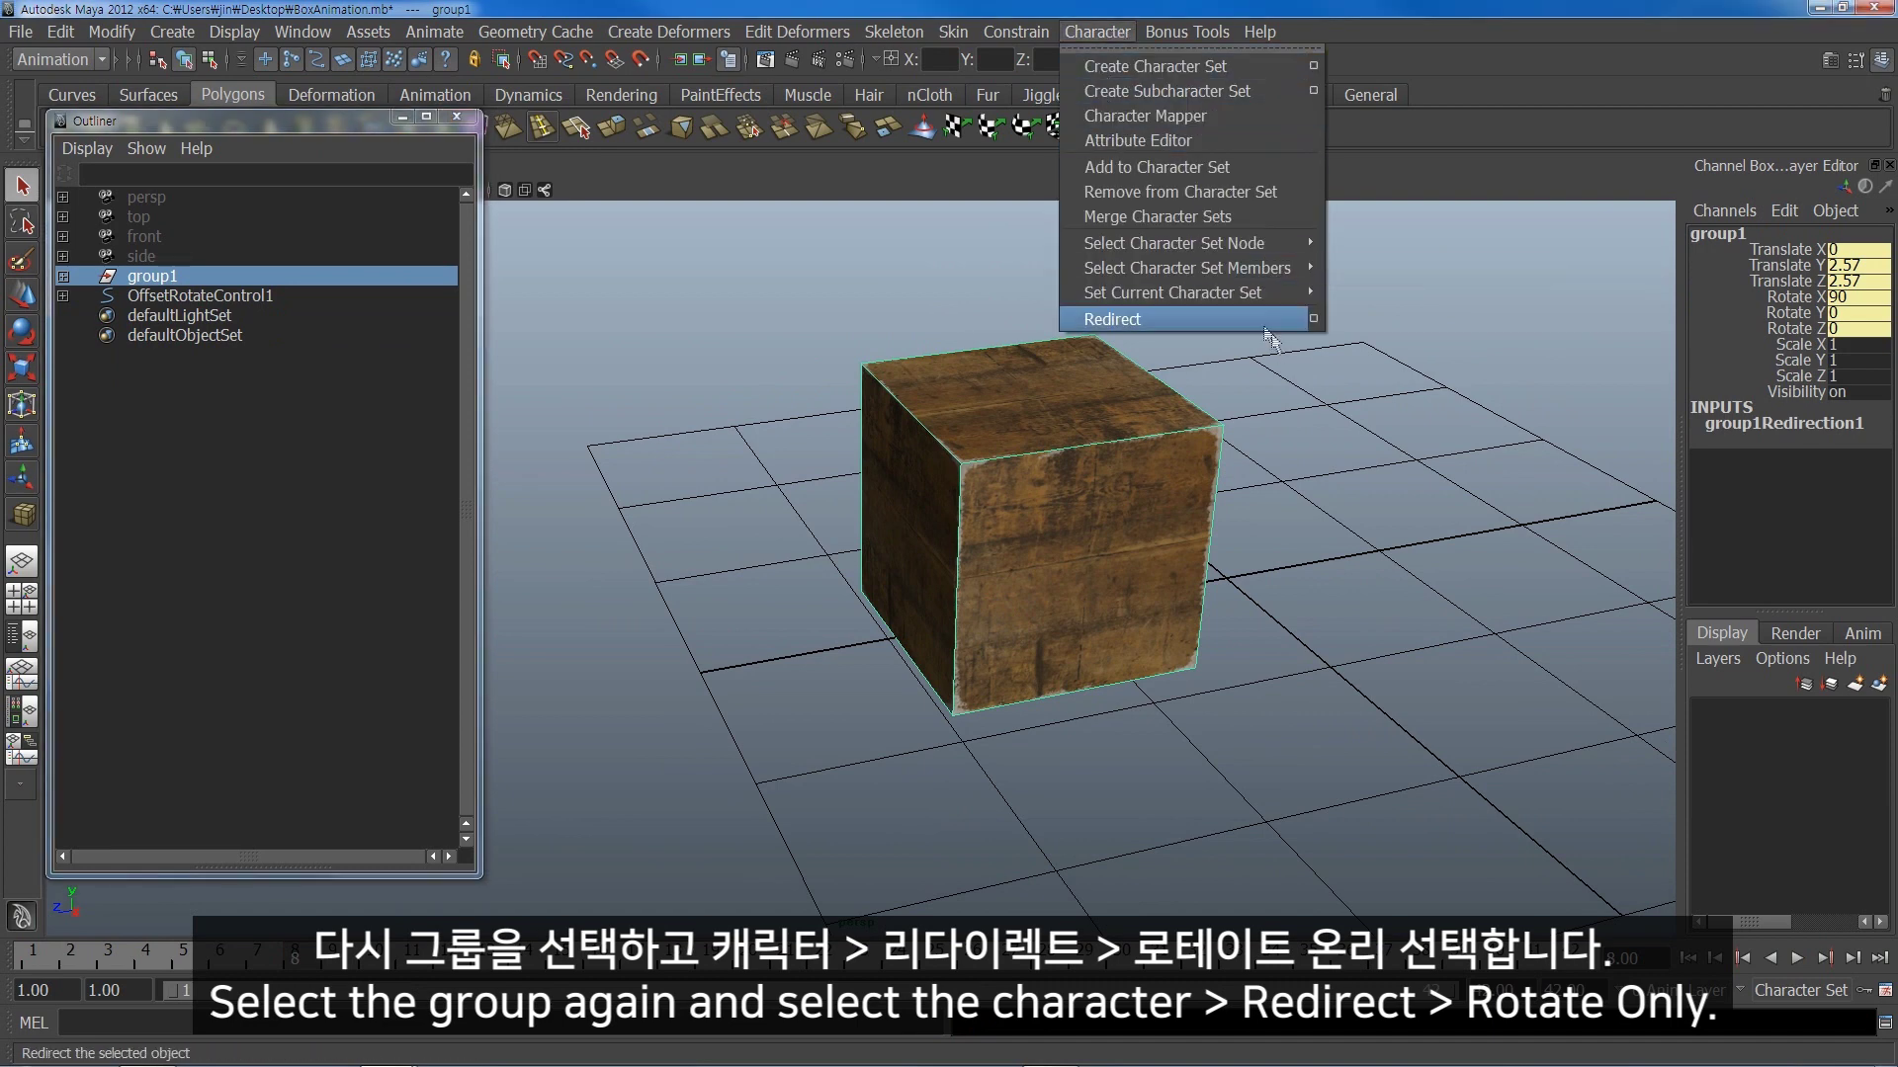
pyautogui.click(1320, 314)
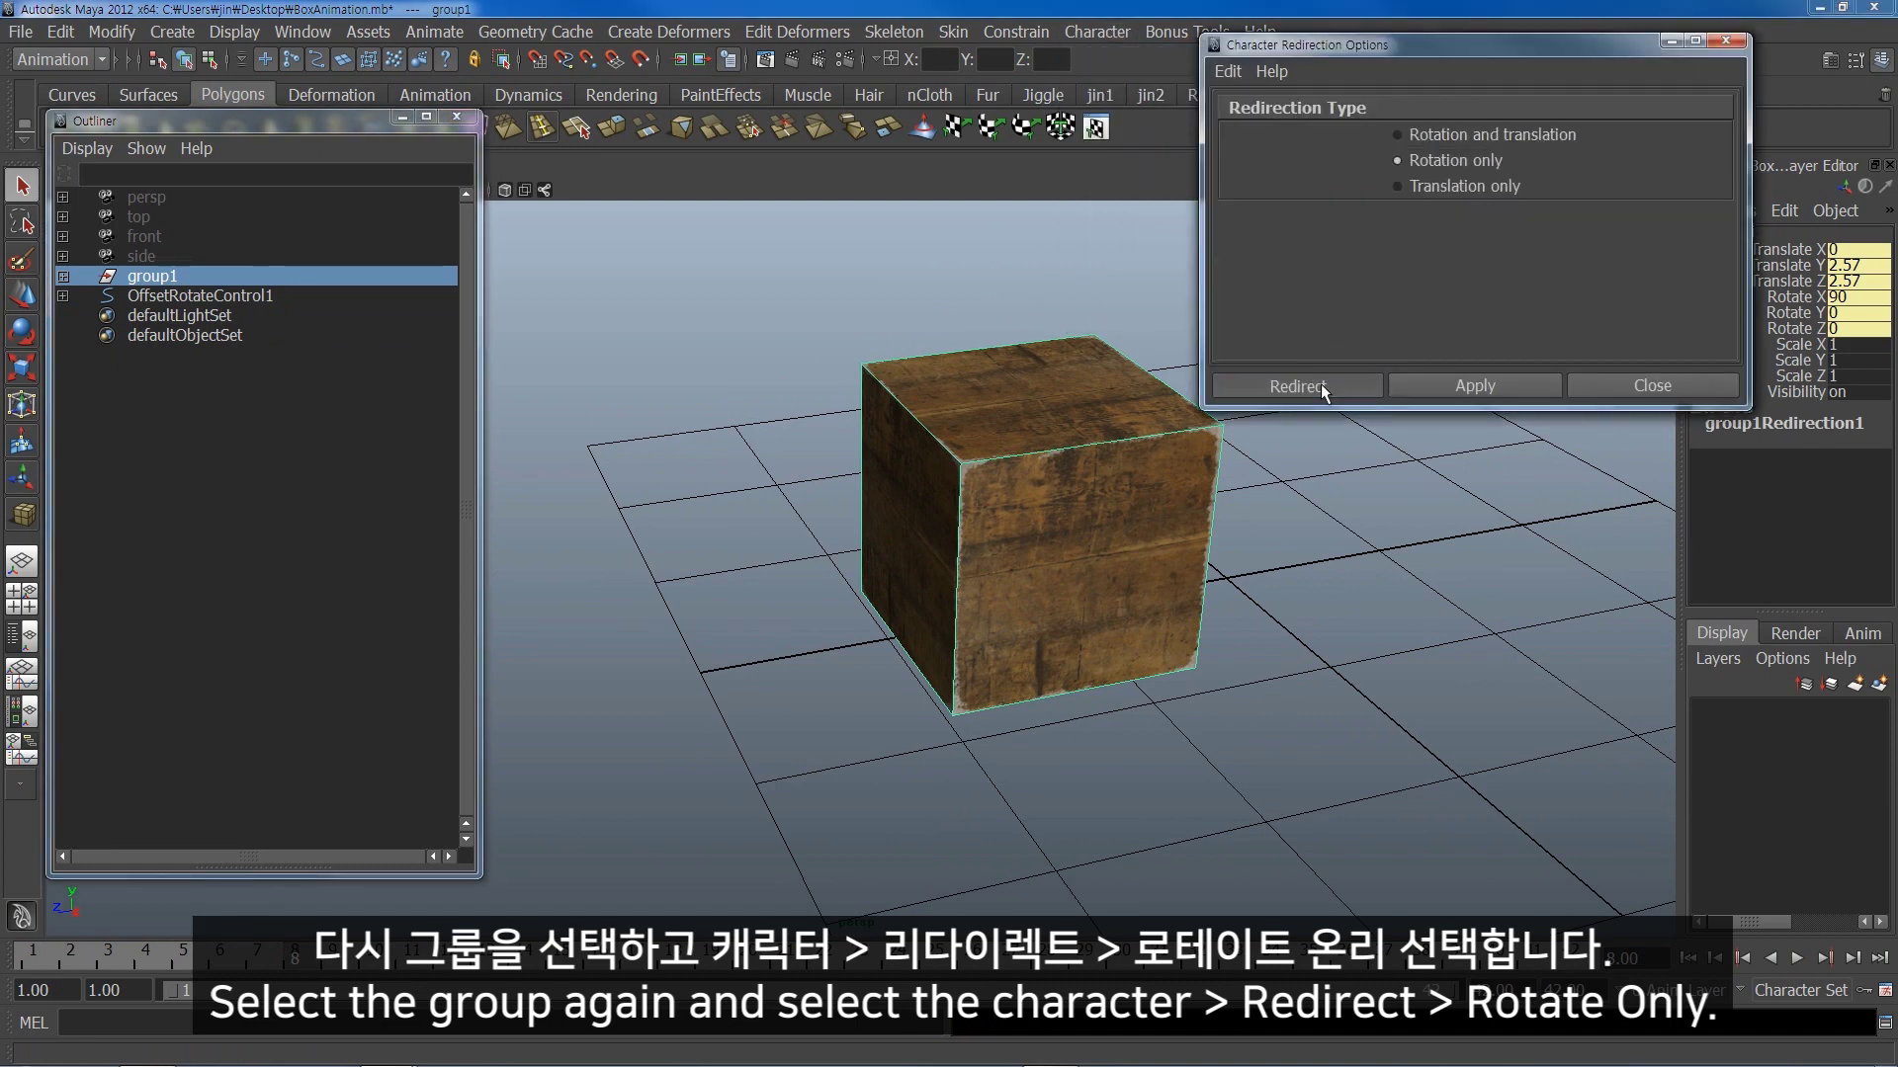
pyautogui.click(1320, 384)
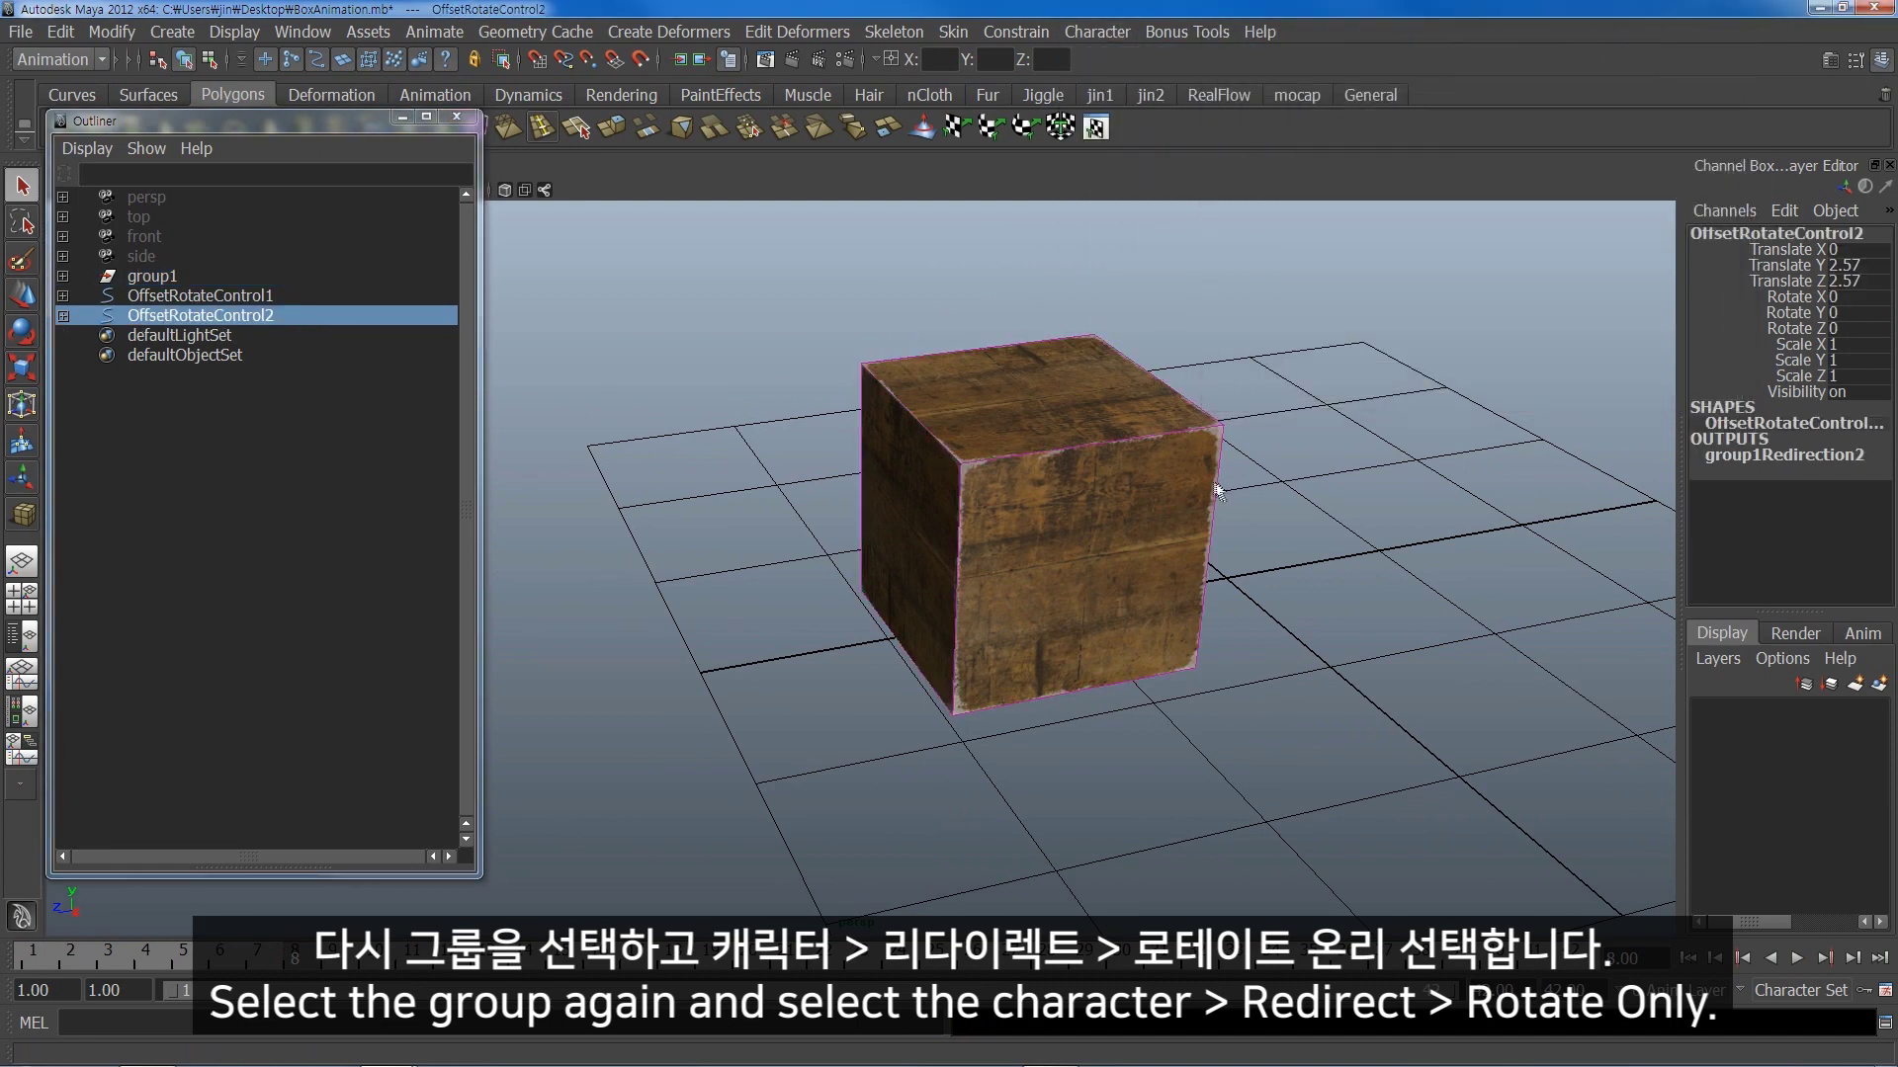
# - Snap OffsetRotateControl2 to the box's bottom edge and select its rotation channels
pyautogui.press('w')
pyautogui.keyDown('alt'); pyautogui.moveTo(1219, 491); pyautogui.dragTo(1195, 494); pyautogui.keyUp('alt')
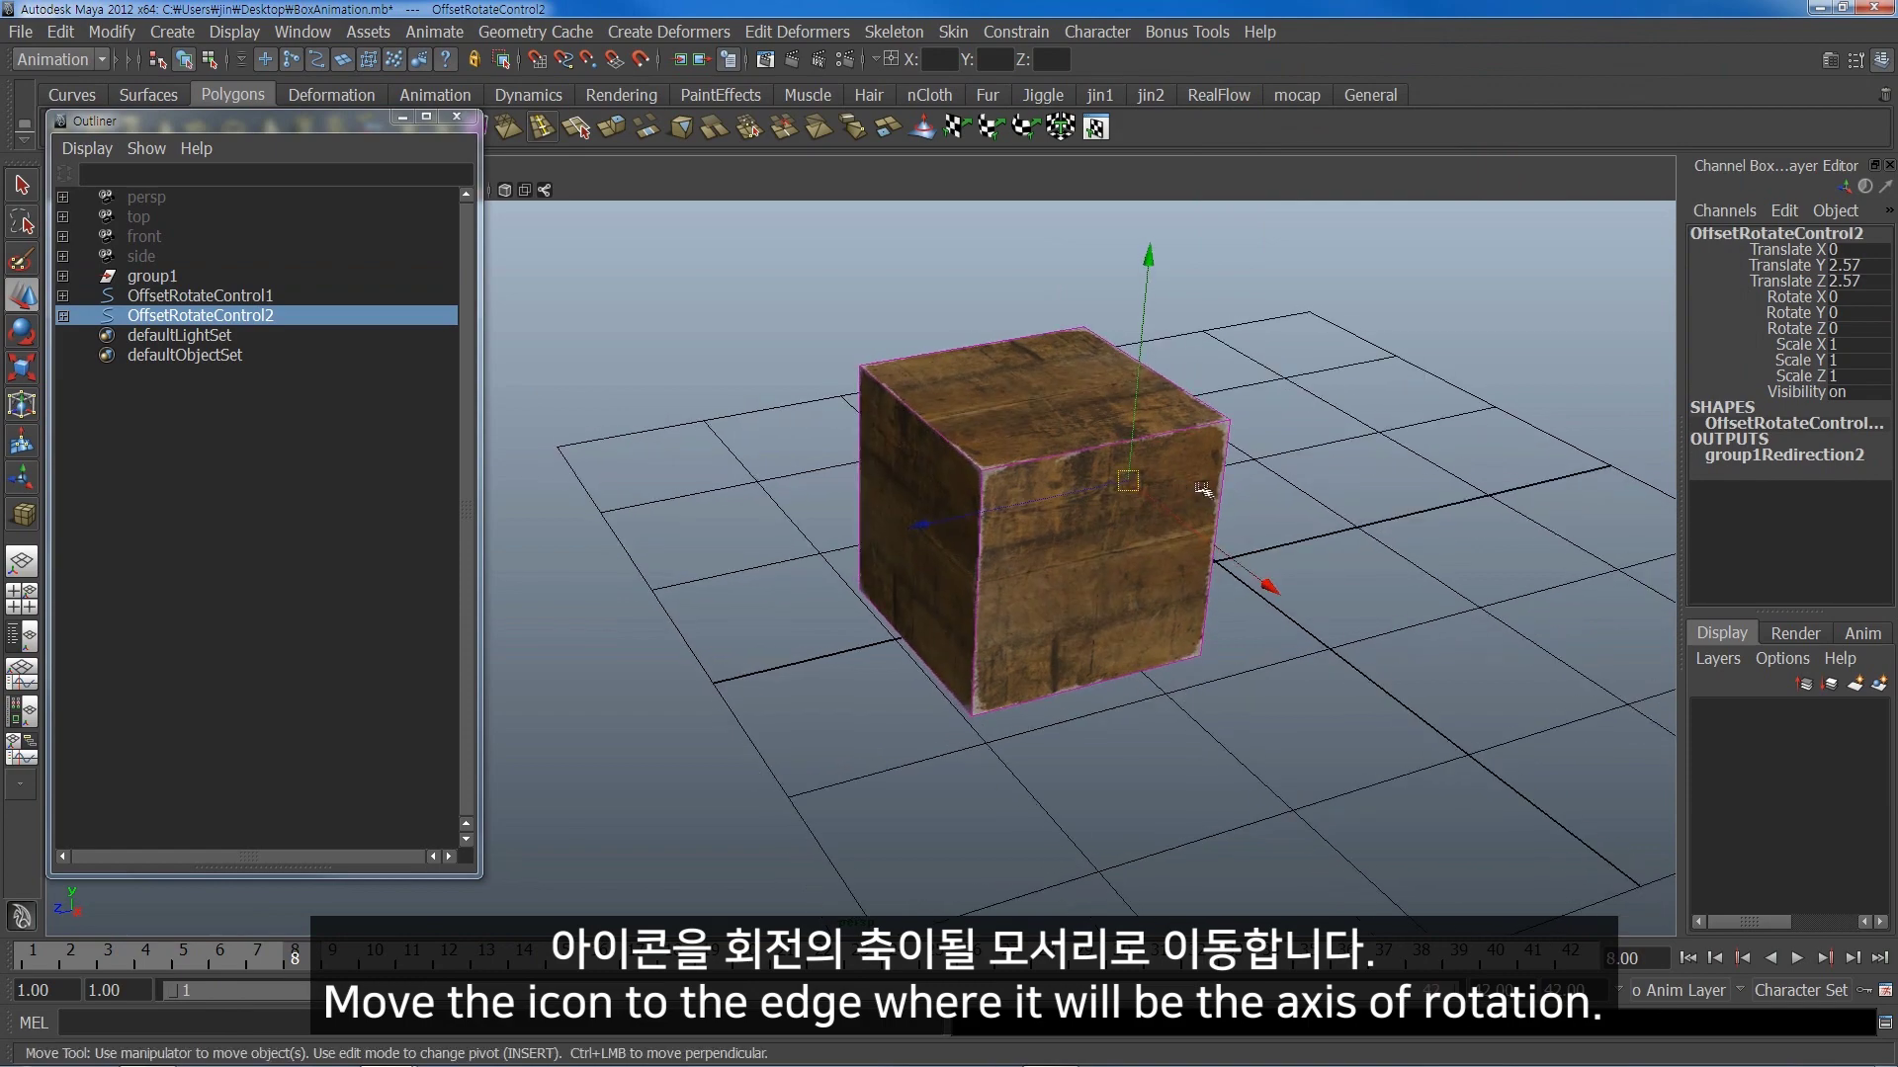
pyautogui.moveTo(1127, 482); pyautogui.dragTo(1015, 696)
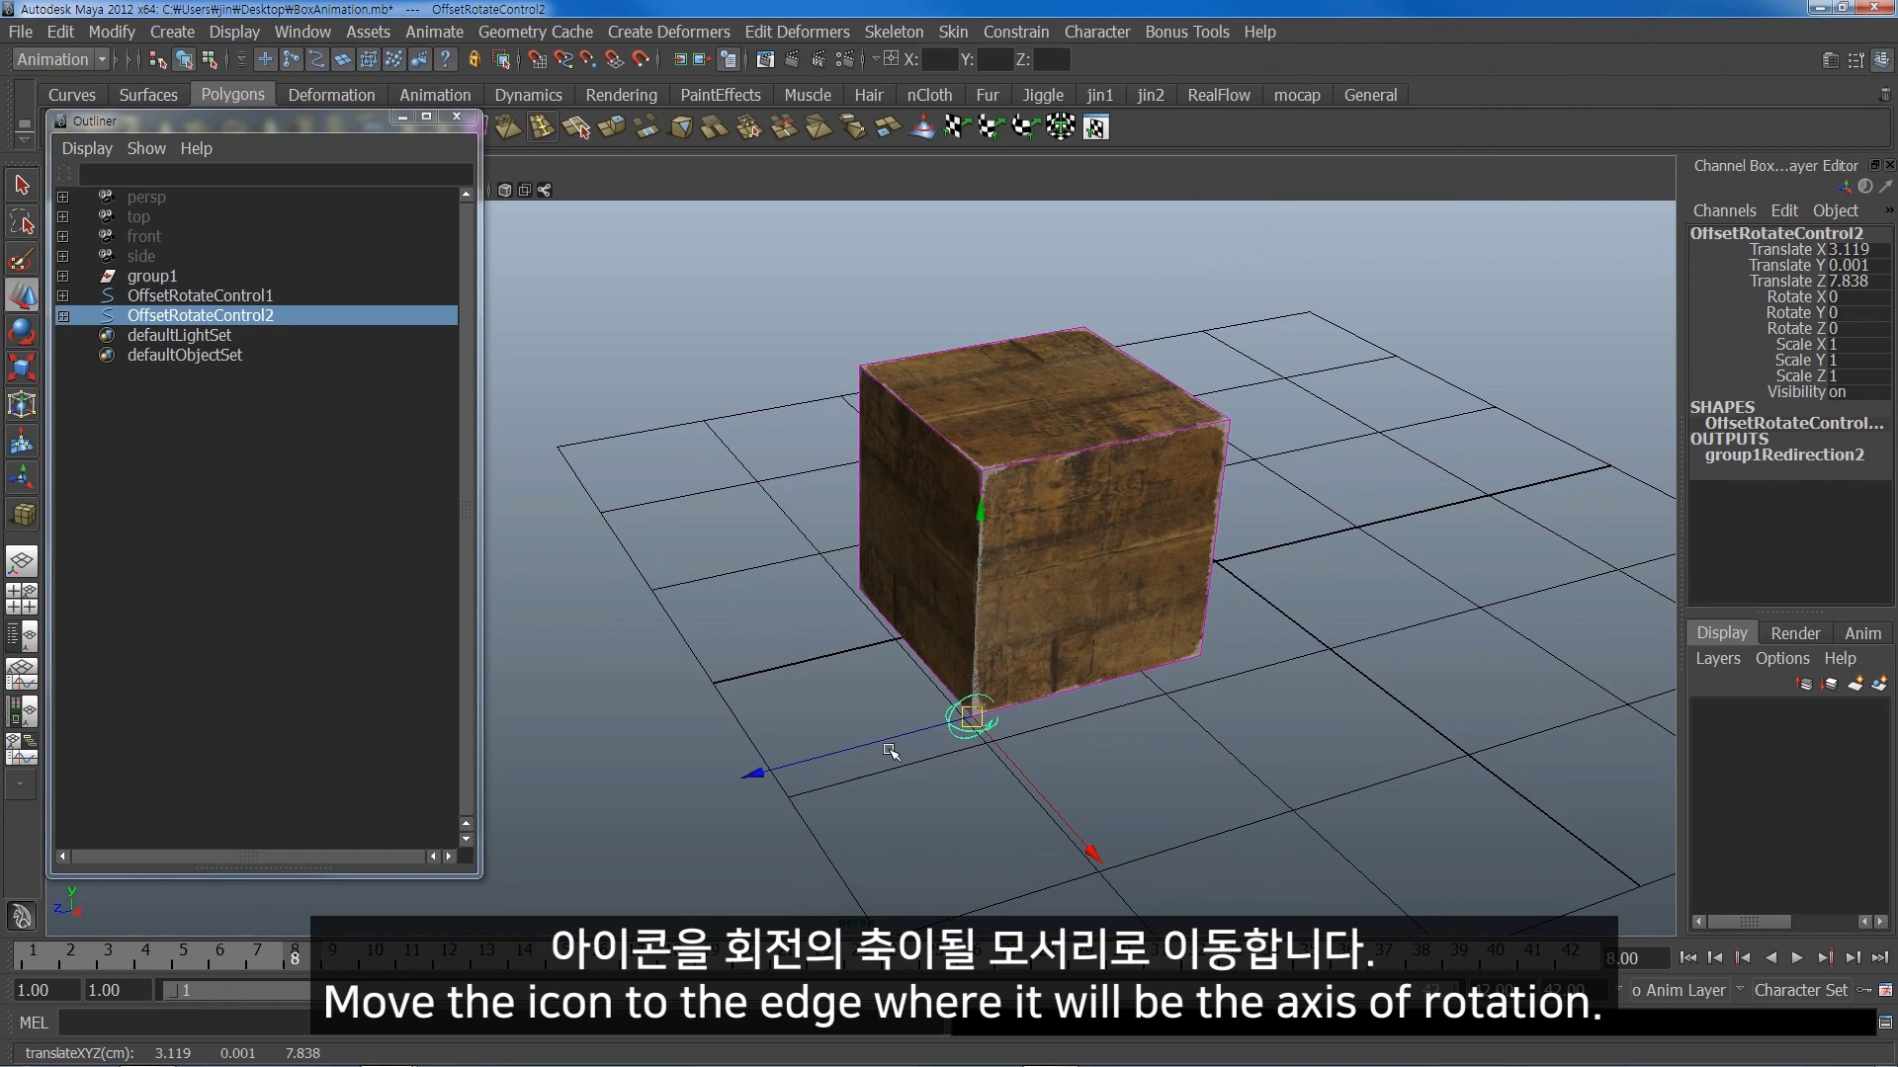
pyautogui.moveTo(1054, 786)
pyautogui.mouseDown()
pyautogui.moveTo(975, 720)
pyautogui.moveTo(1006, 674)
pyautogui.moveTo(1154, 625)
pyautogui.mouseUp()
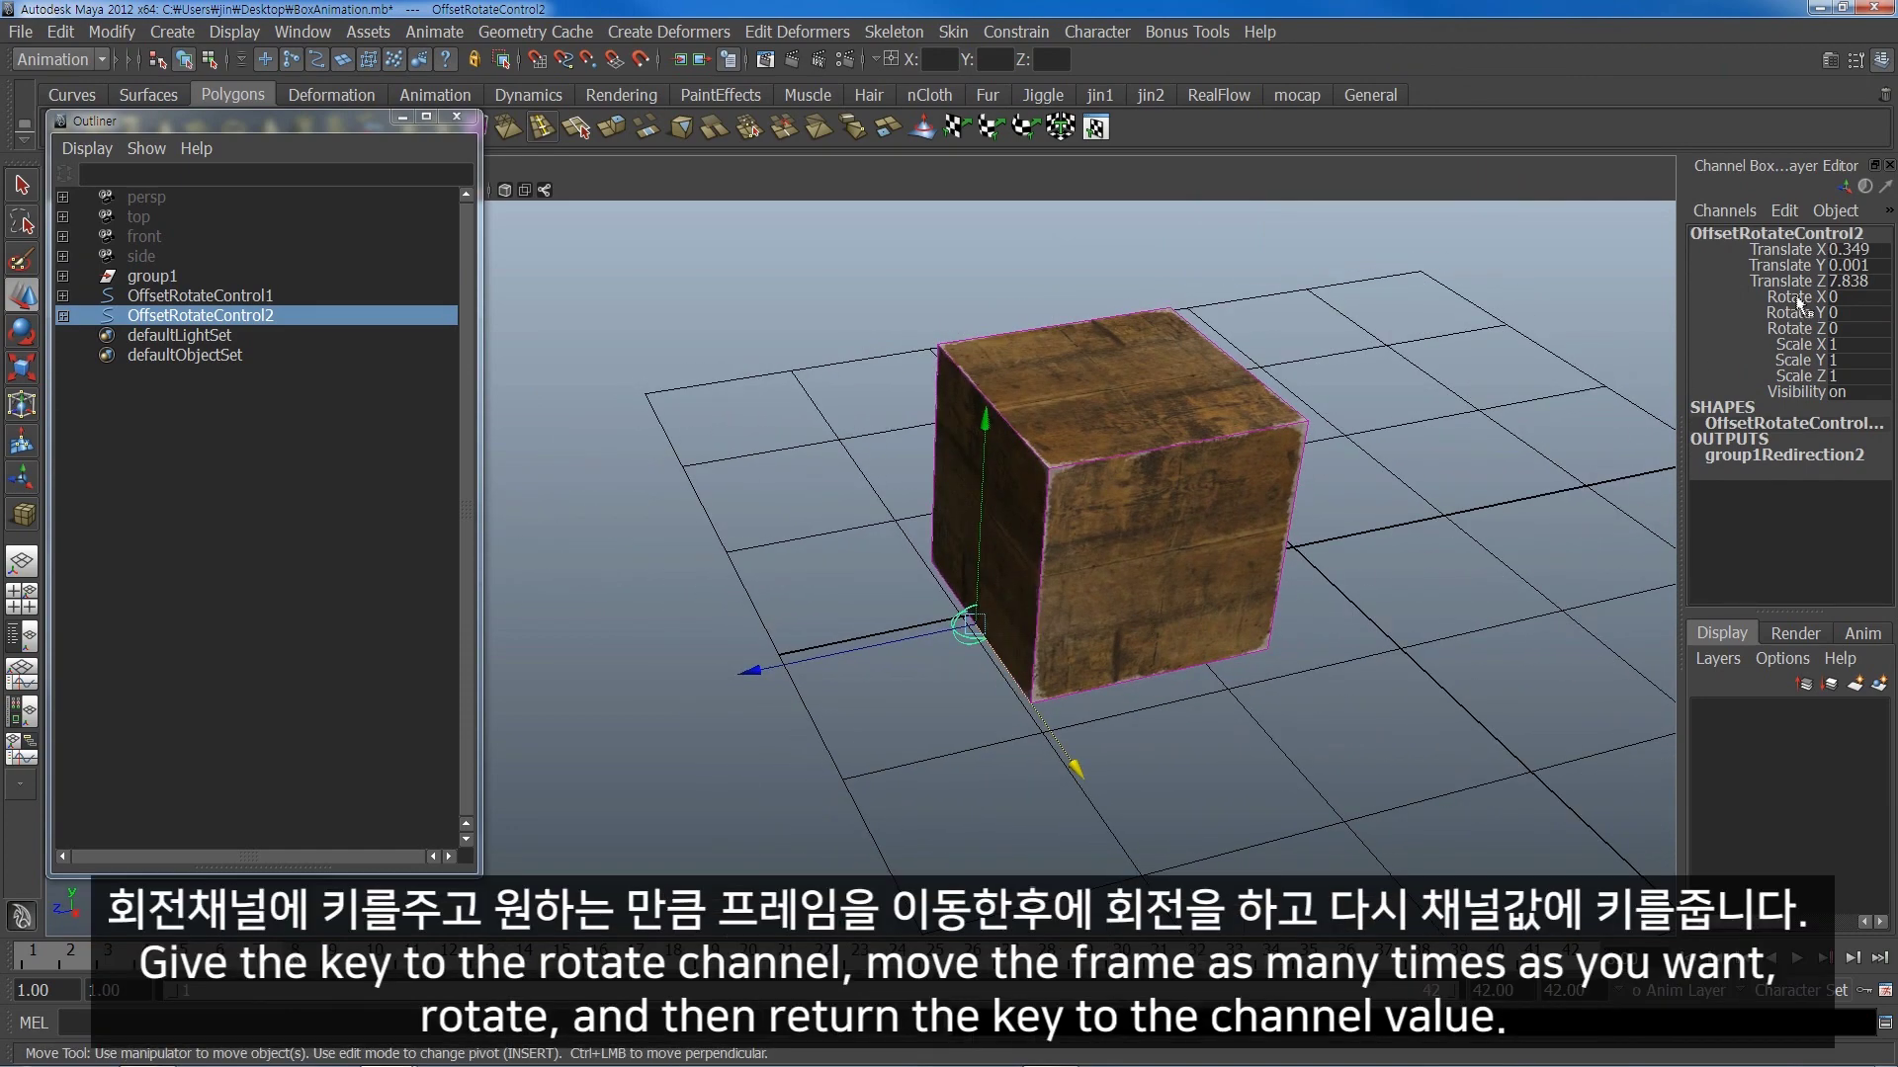
pyautogui.moveTo(1791, 296); pyautogui.dragTo(1791, 328)
# - Key the second control's starting rotation, then set its Rotate X to 90
pyautogui.rightClick(1791, 306)
pyautogui.click(1746, 350)
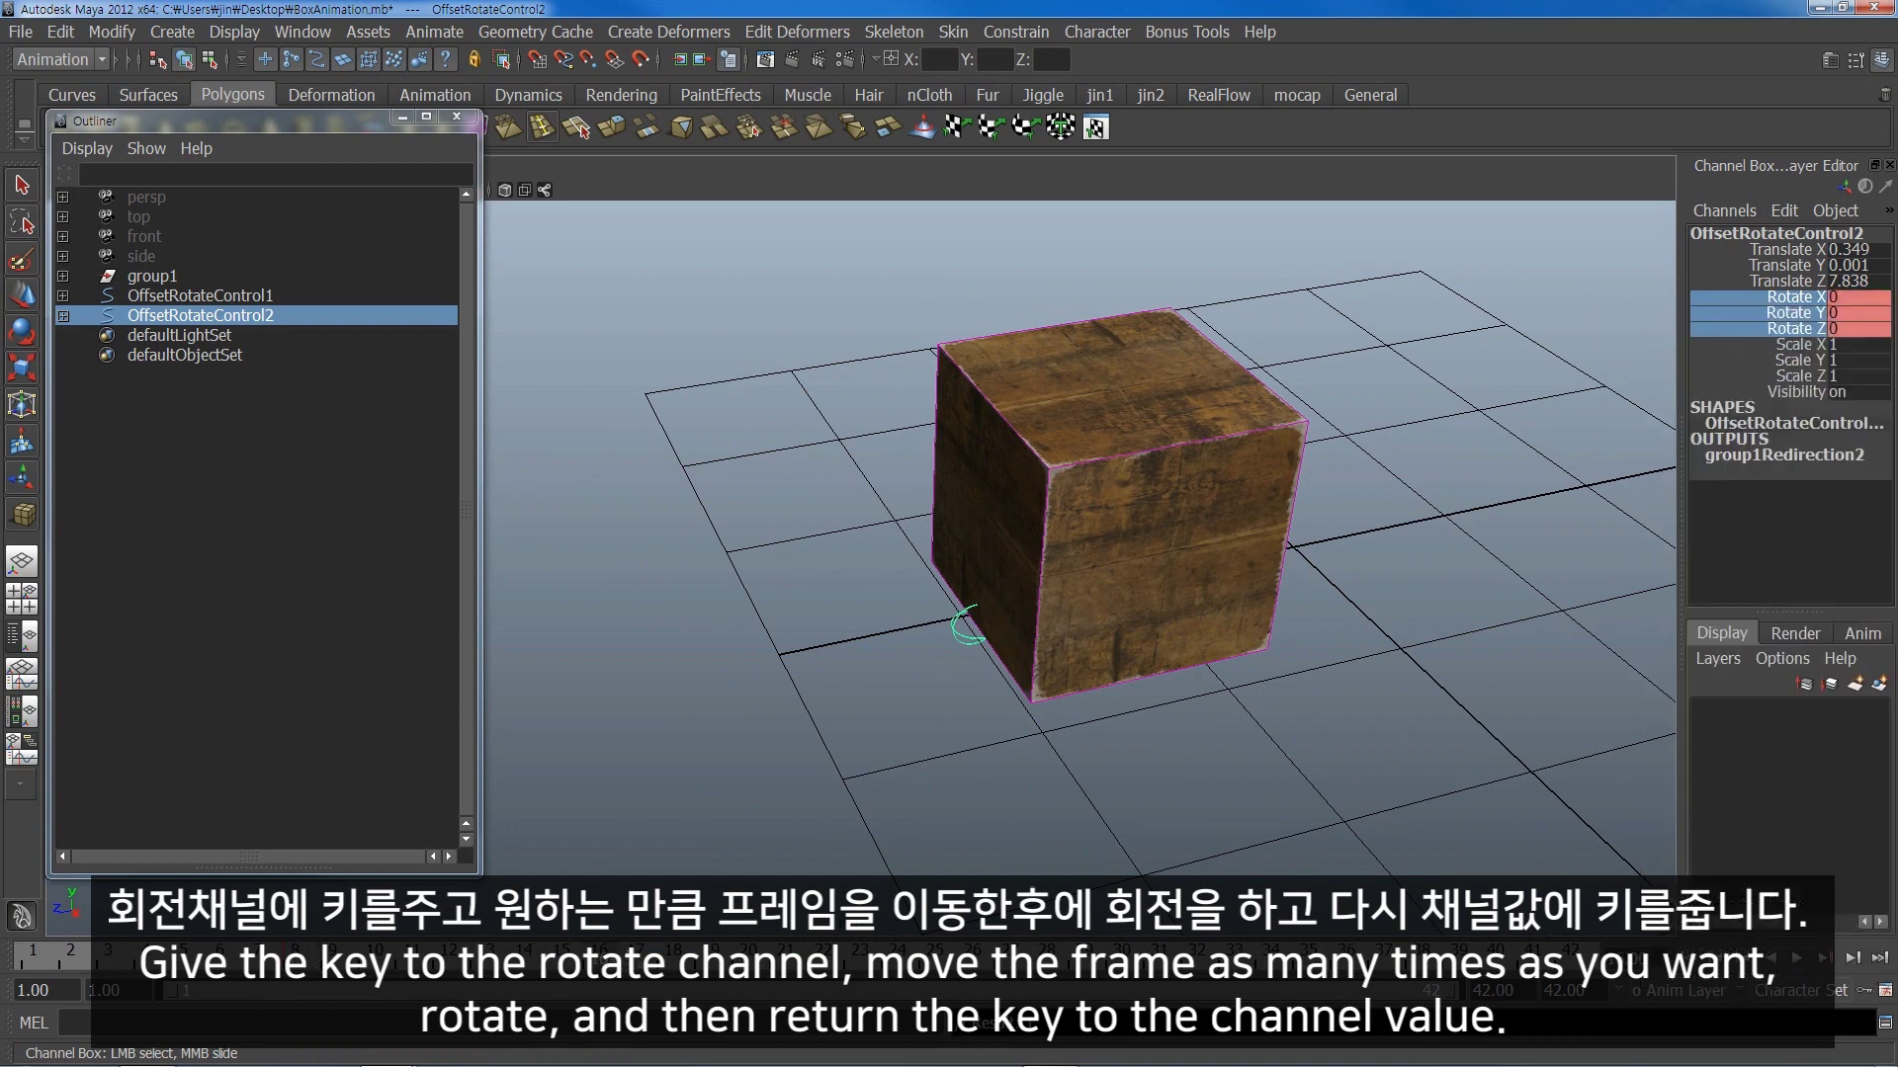
pyautogui.press('e')
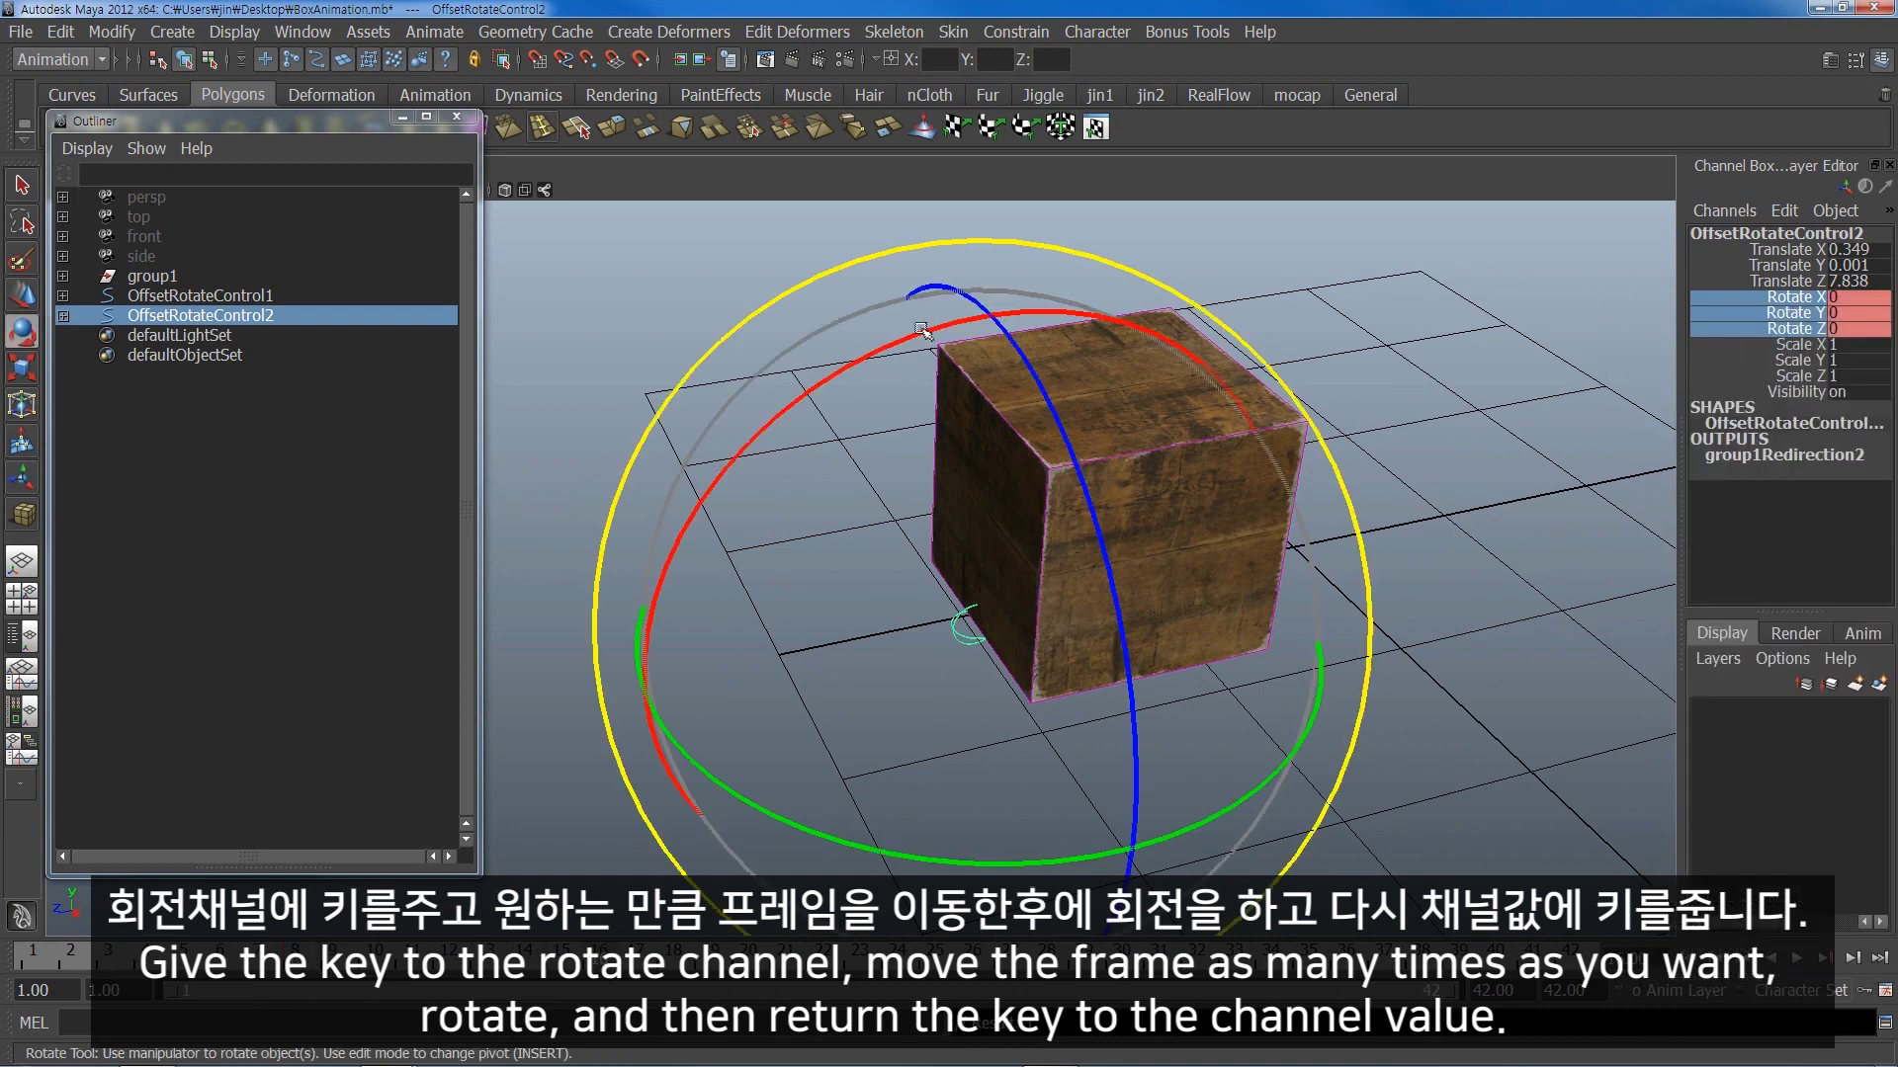
pyautogui.moveTo(918, 329); pyautogui.dragTo(1714, 336)
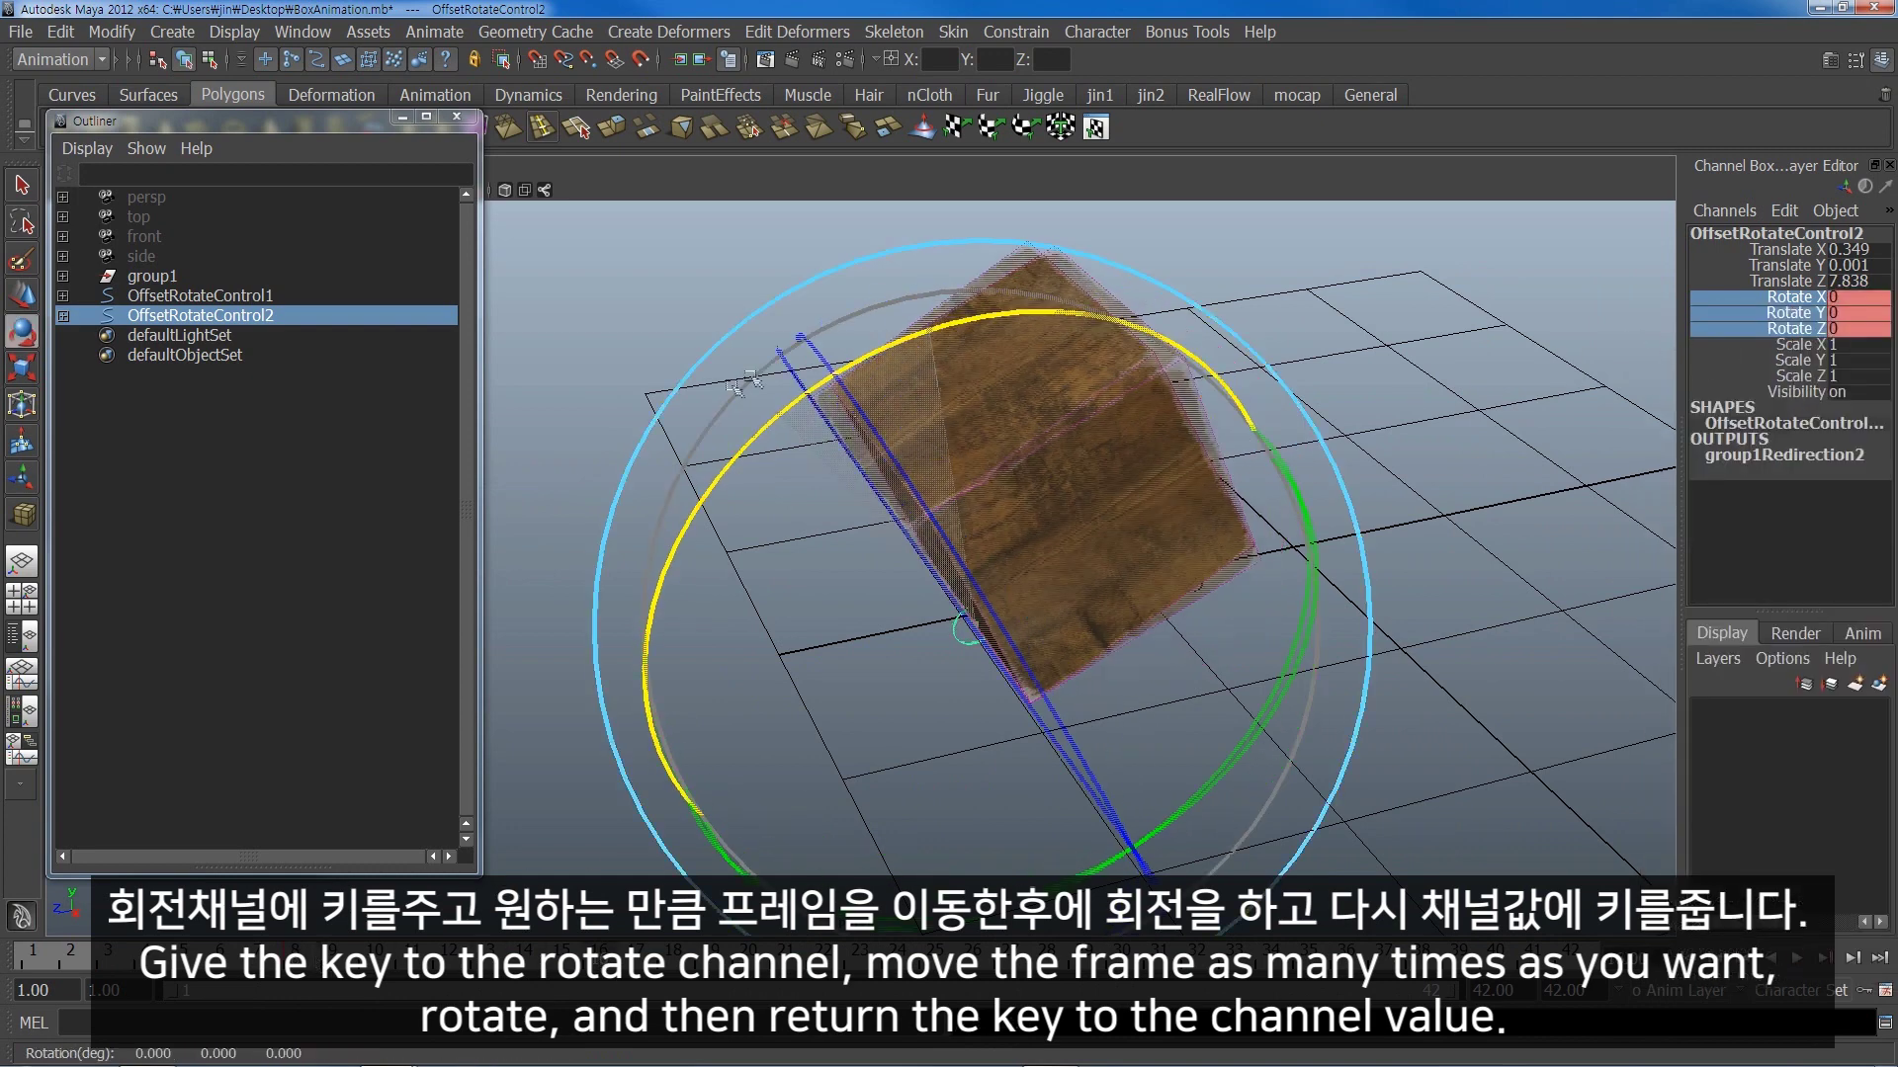
pyautogui.click(1865, 302)
pyautogui.write('90')
pyautogui.press('Return')
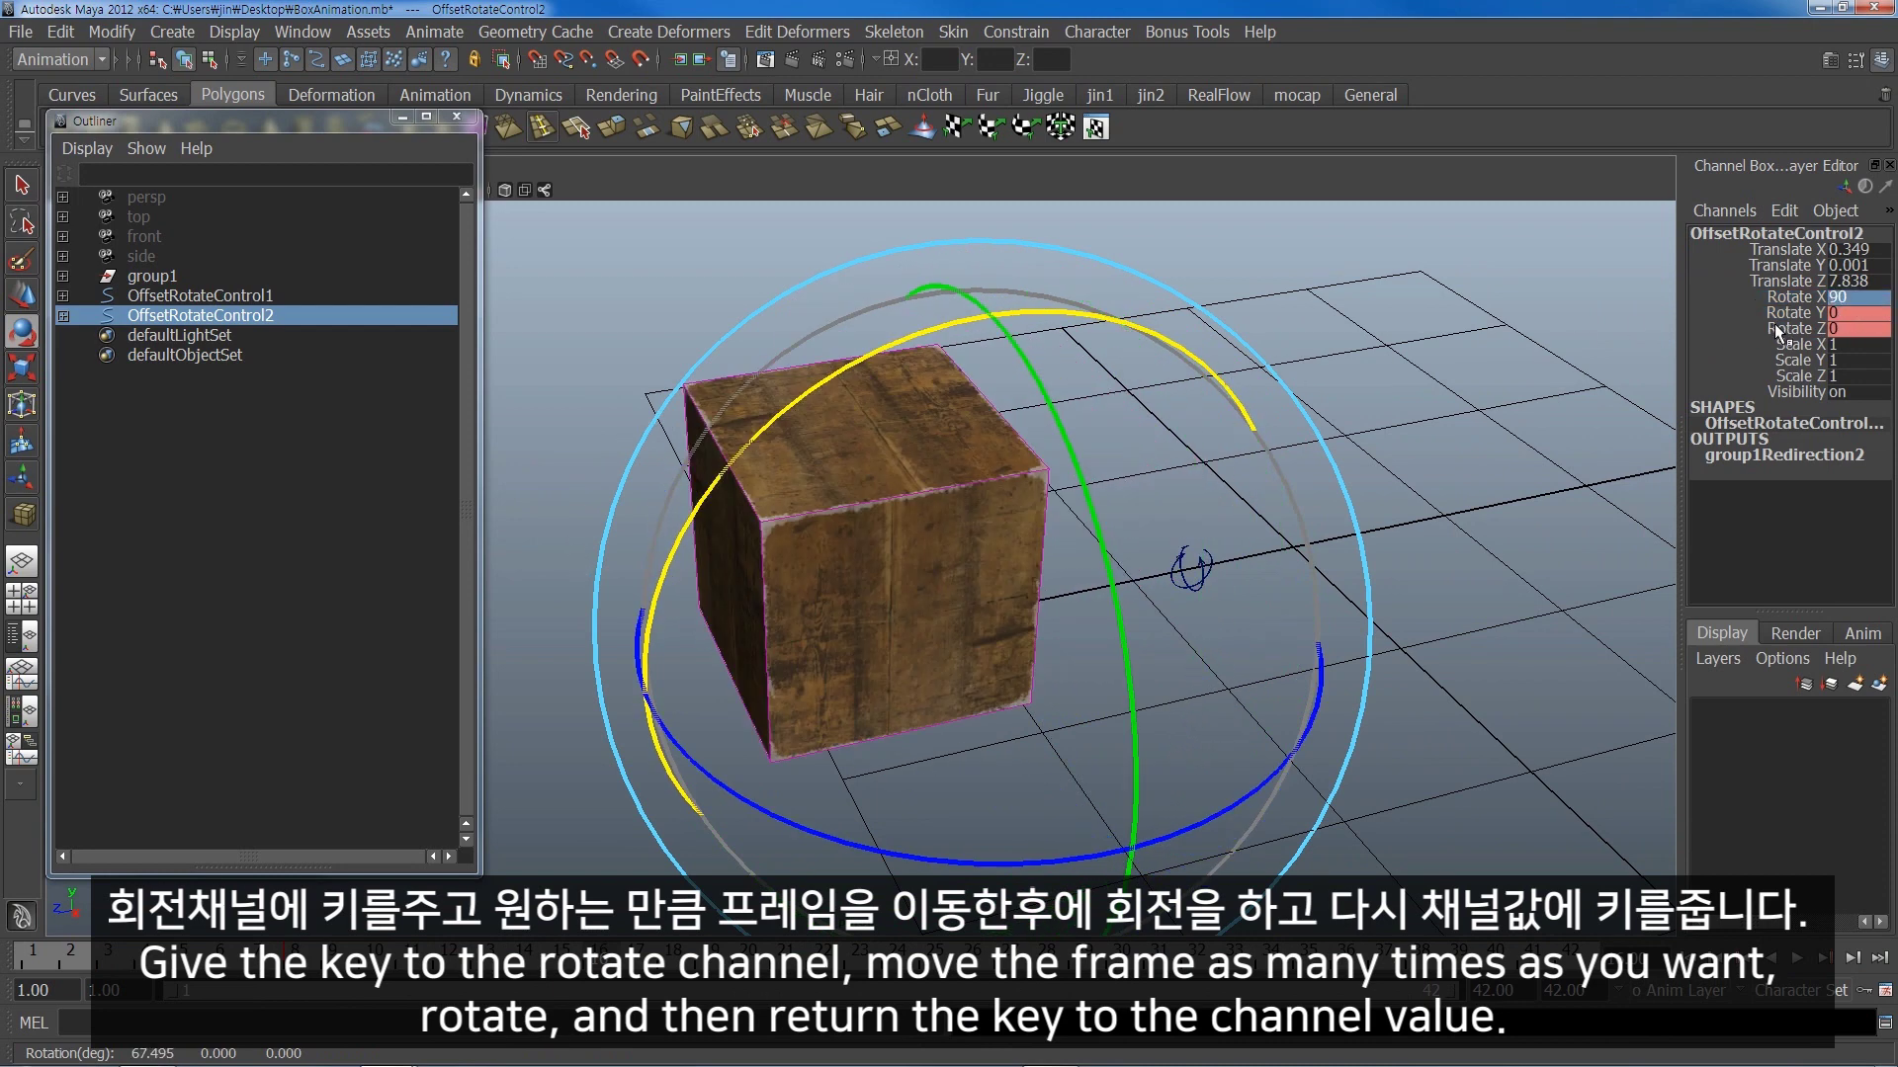
# - Key the 90° X rotation and play back the box's second roll
pyautogui.moveTo(1789, 297); pyautogui.dragTo(1793, 331)
pyautogui.rightClick(1700, 377)
pyautogui.click(1724, 361)
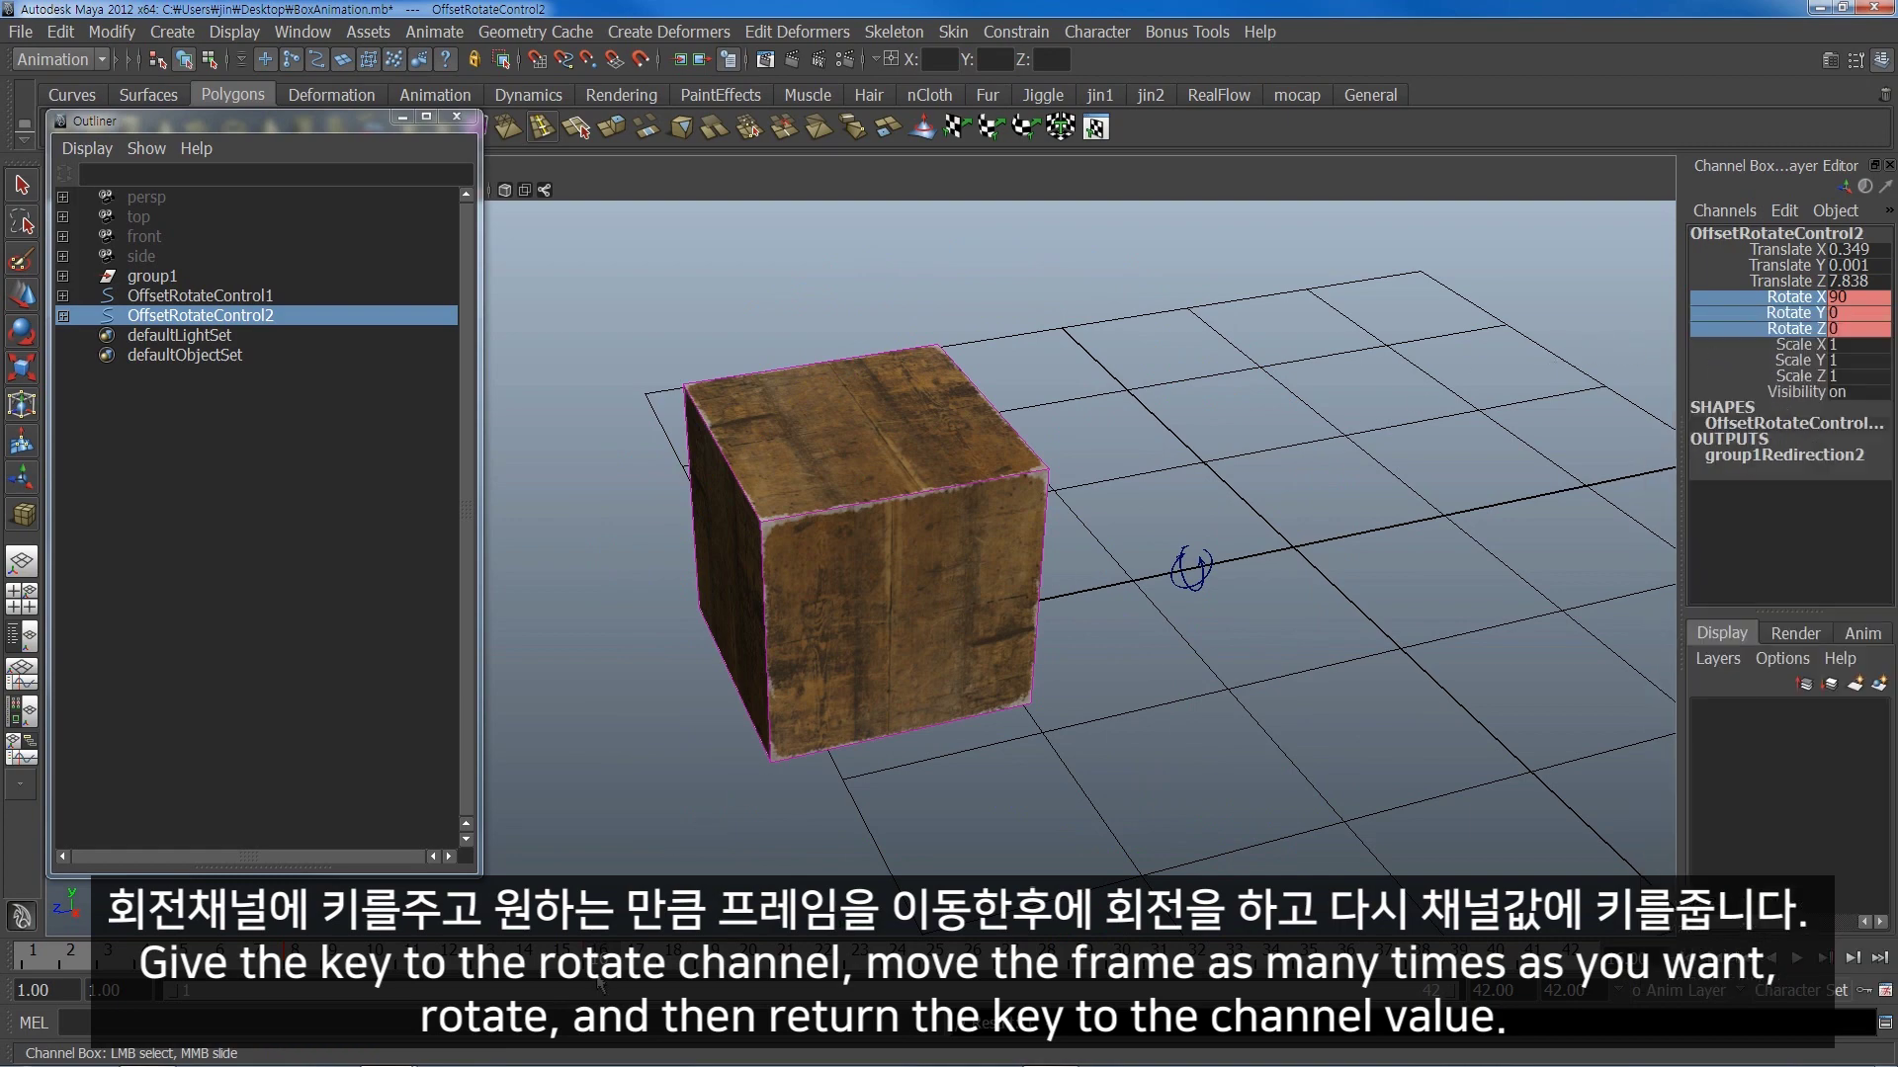
pyautogui.hotkey('alt', 'v')
pyautogui.keyDown('alt'); pyautogui.moveTo(856, 772); pyautogui.dragTo(1087, 691); pyautogui.keyUp('alt')
pyautogui.moveTo(1088, 691)
pyautogui.keyDown('alt'); pyautogui.mouseDown(button='middle')
pyautogui.moveTo(1261, 659)
pyautogui.moveTo(1189, 669)
pyautogui.mouseUp(button='middle'); pyautogui.keyUp('alt')
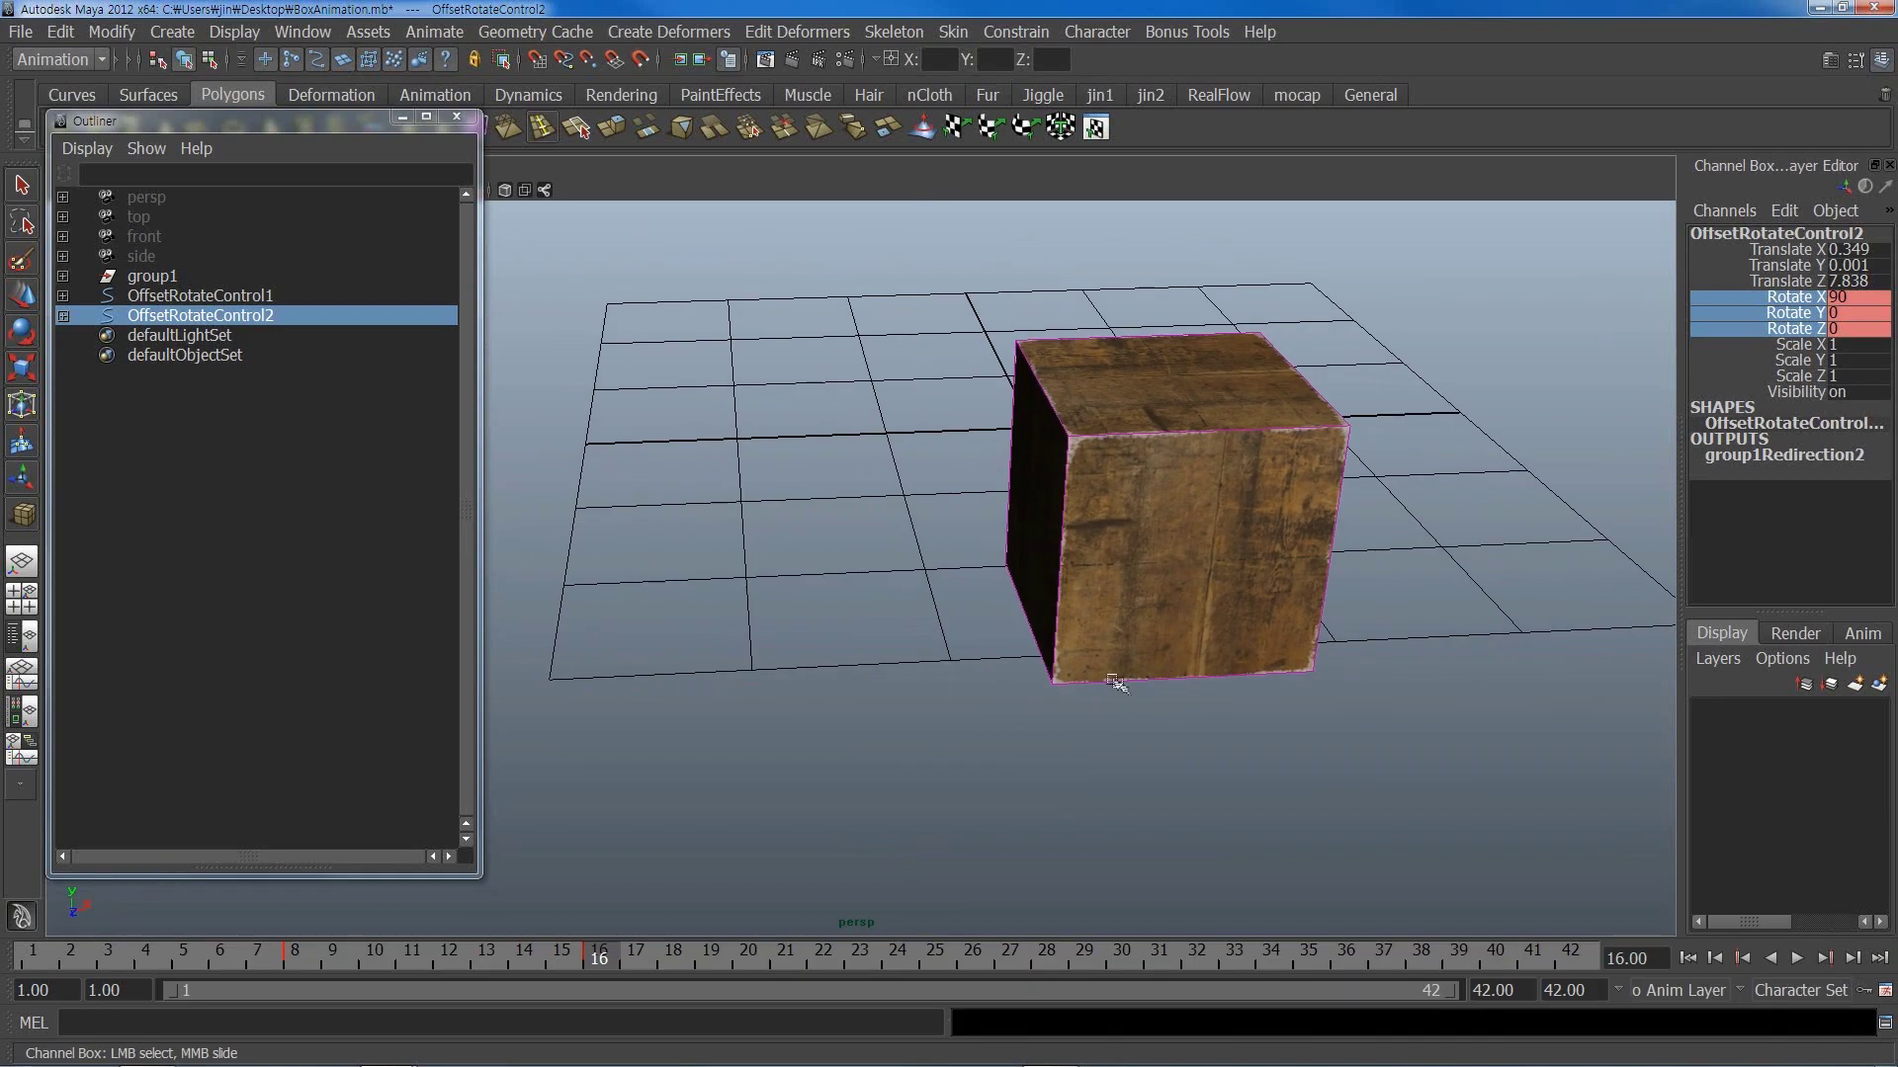
# - Select group1 and create OffsetRotateControl3 via Character > Redirect with Rotation only
pyautogui.click(153, 278)
pyautogui.press('e')
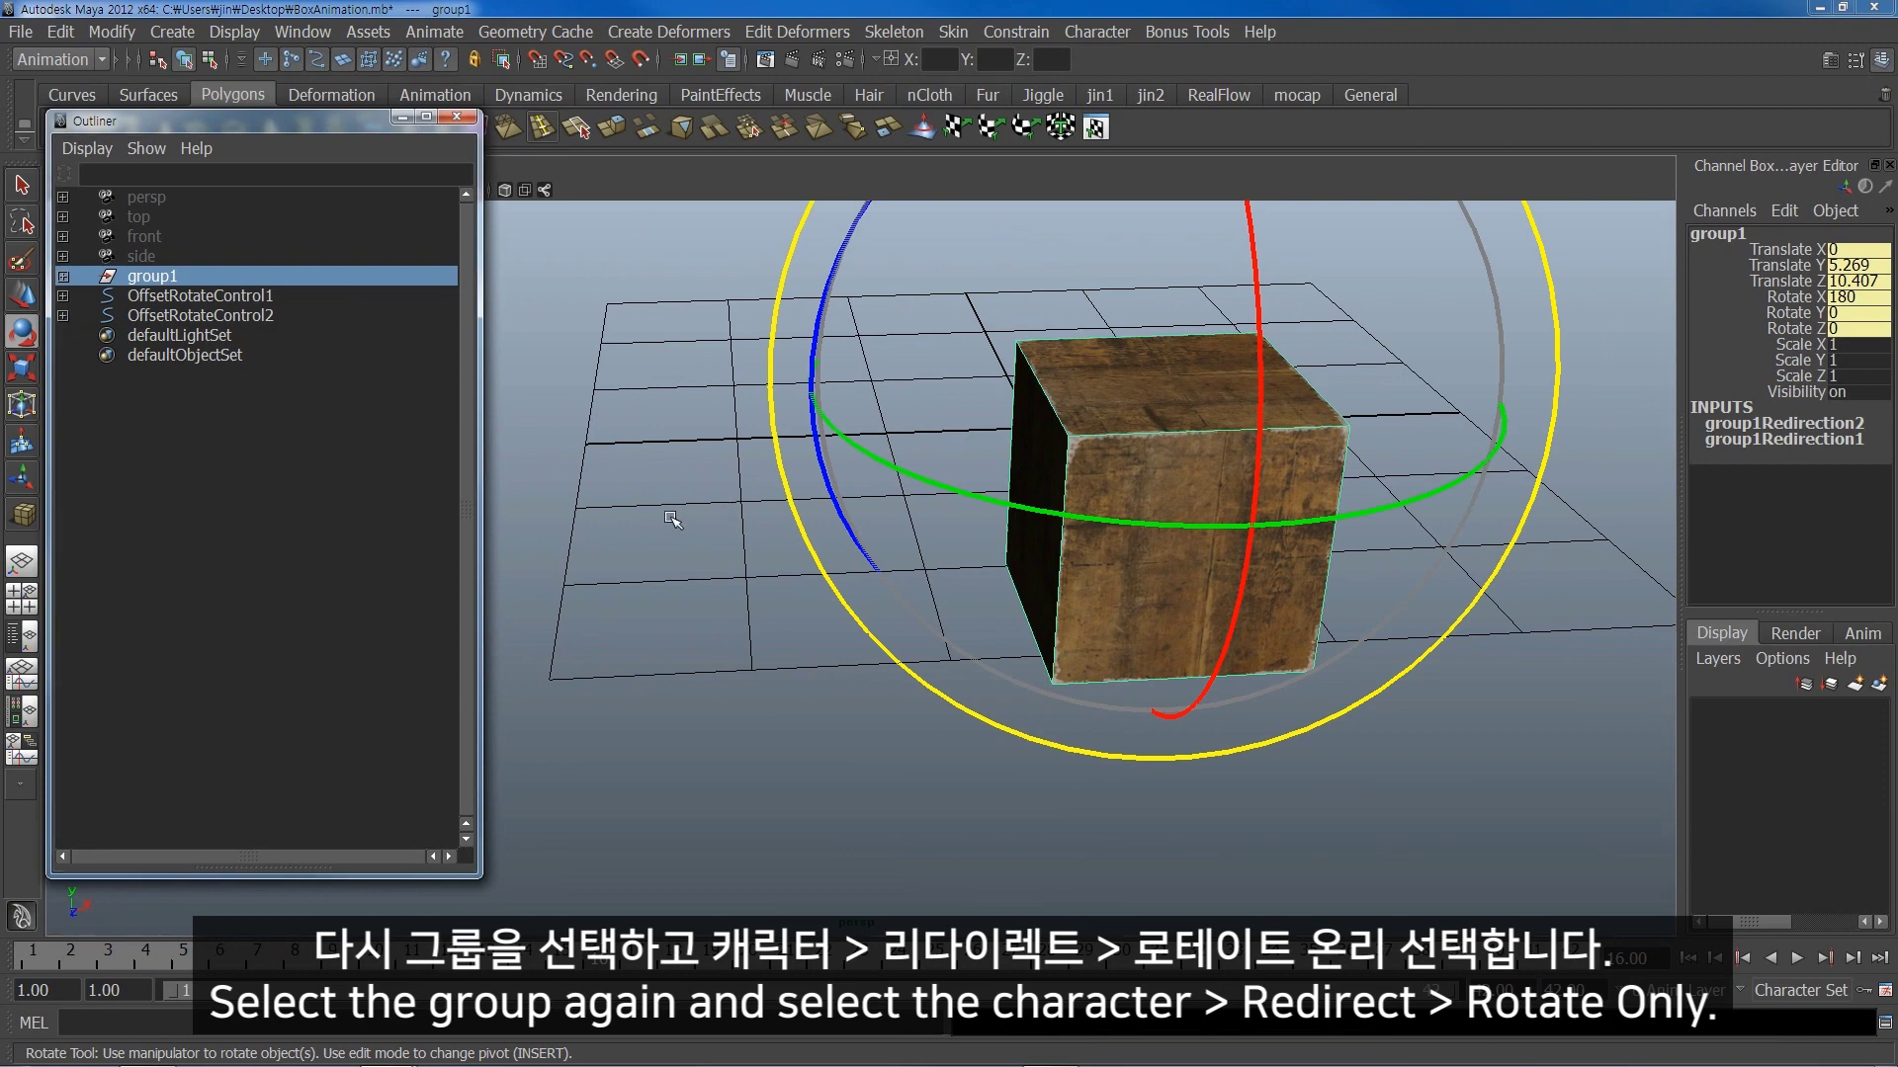
pyautogui.click(1097, 32)
pyautogui.click(1313, 318)
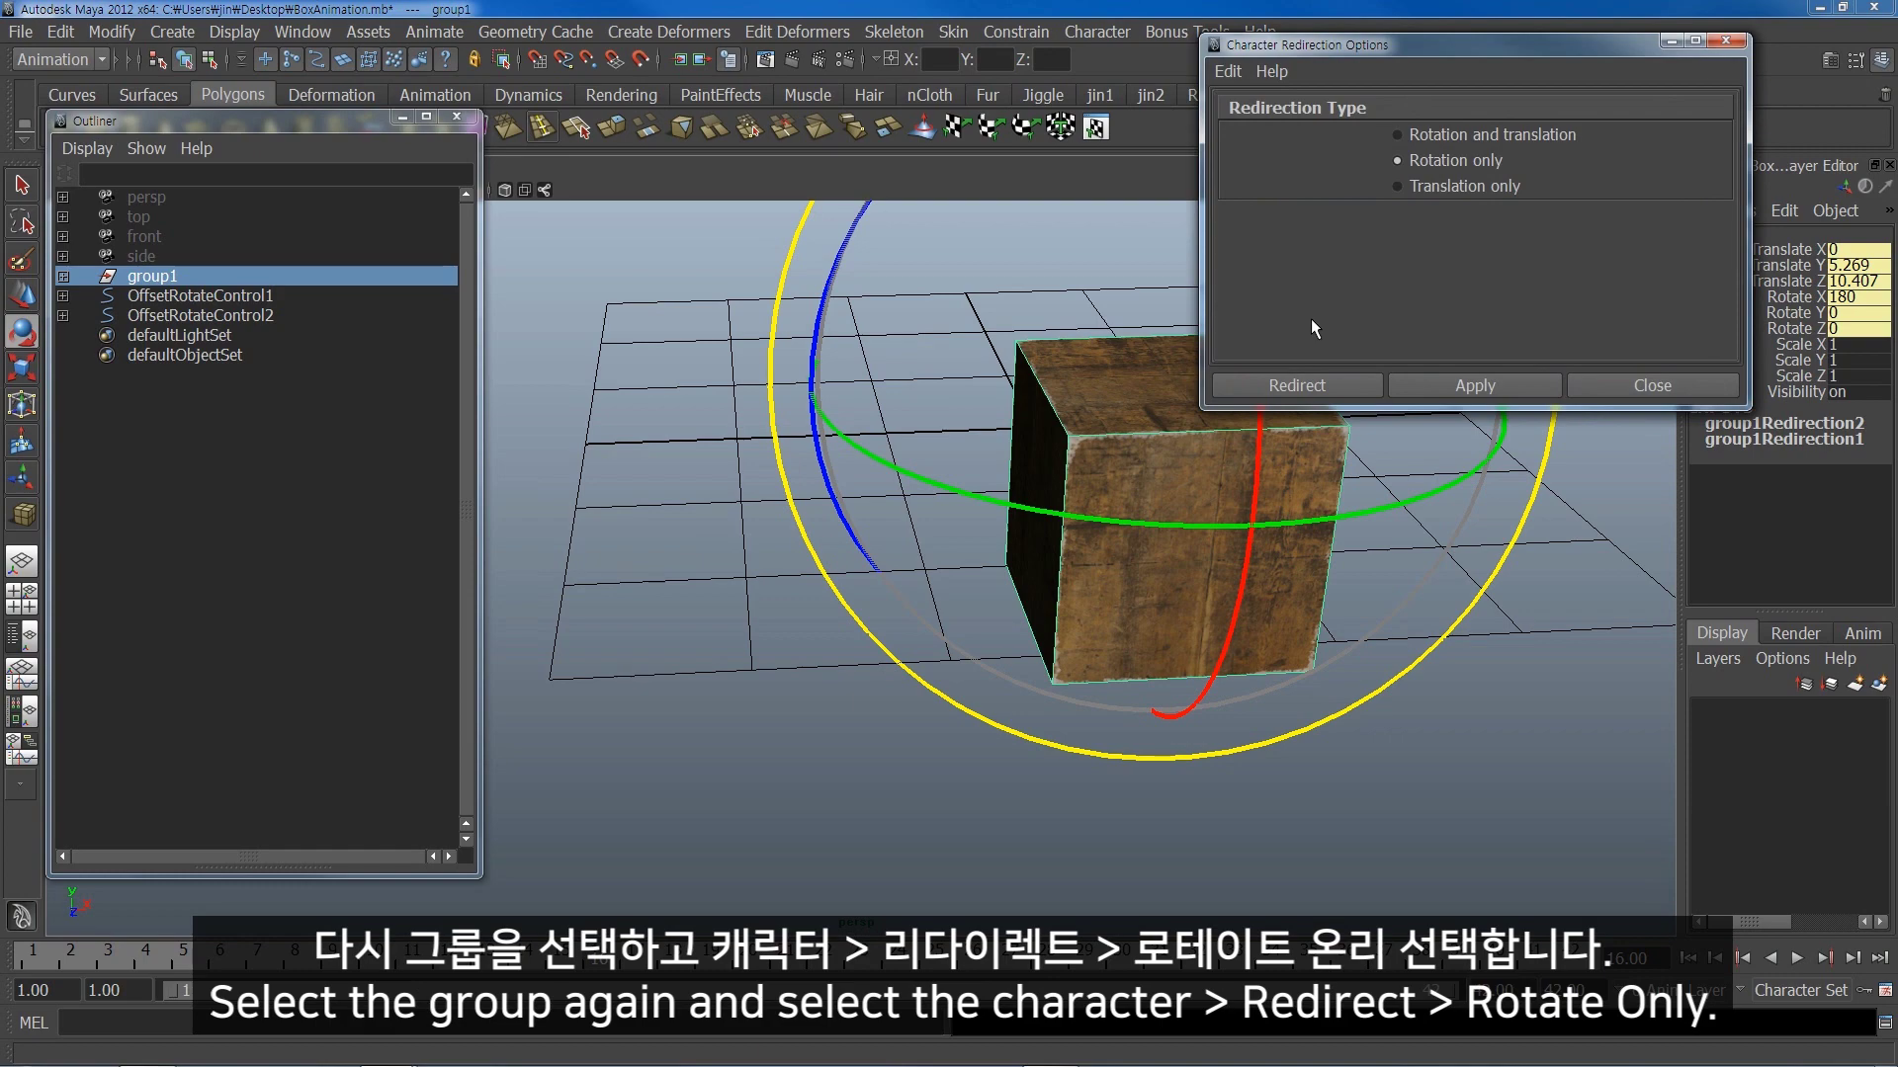
pyautogui.moveTo(1506, 45)
pyautogui.mouseDown()
pyautogui.moveTo(488, 23)
pyautogui.moveTo(524, 26)
pyautogui.mouseUp()
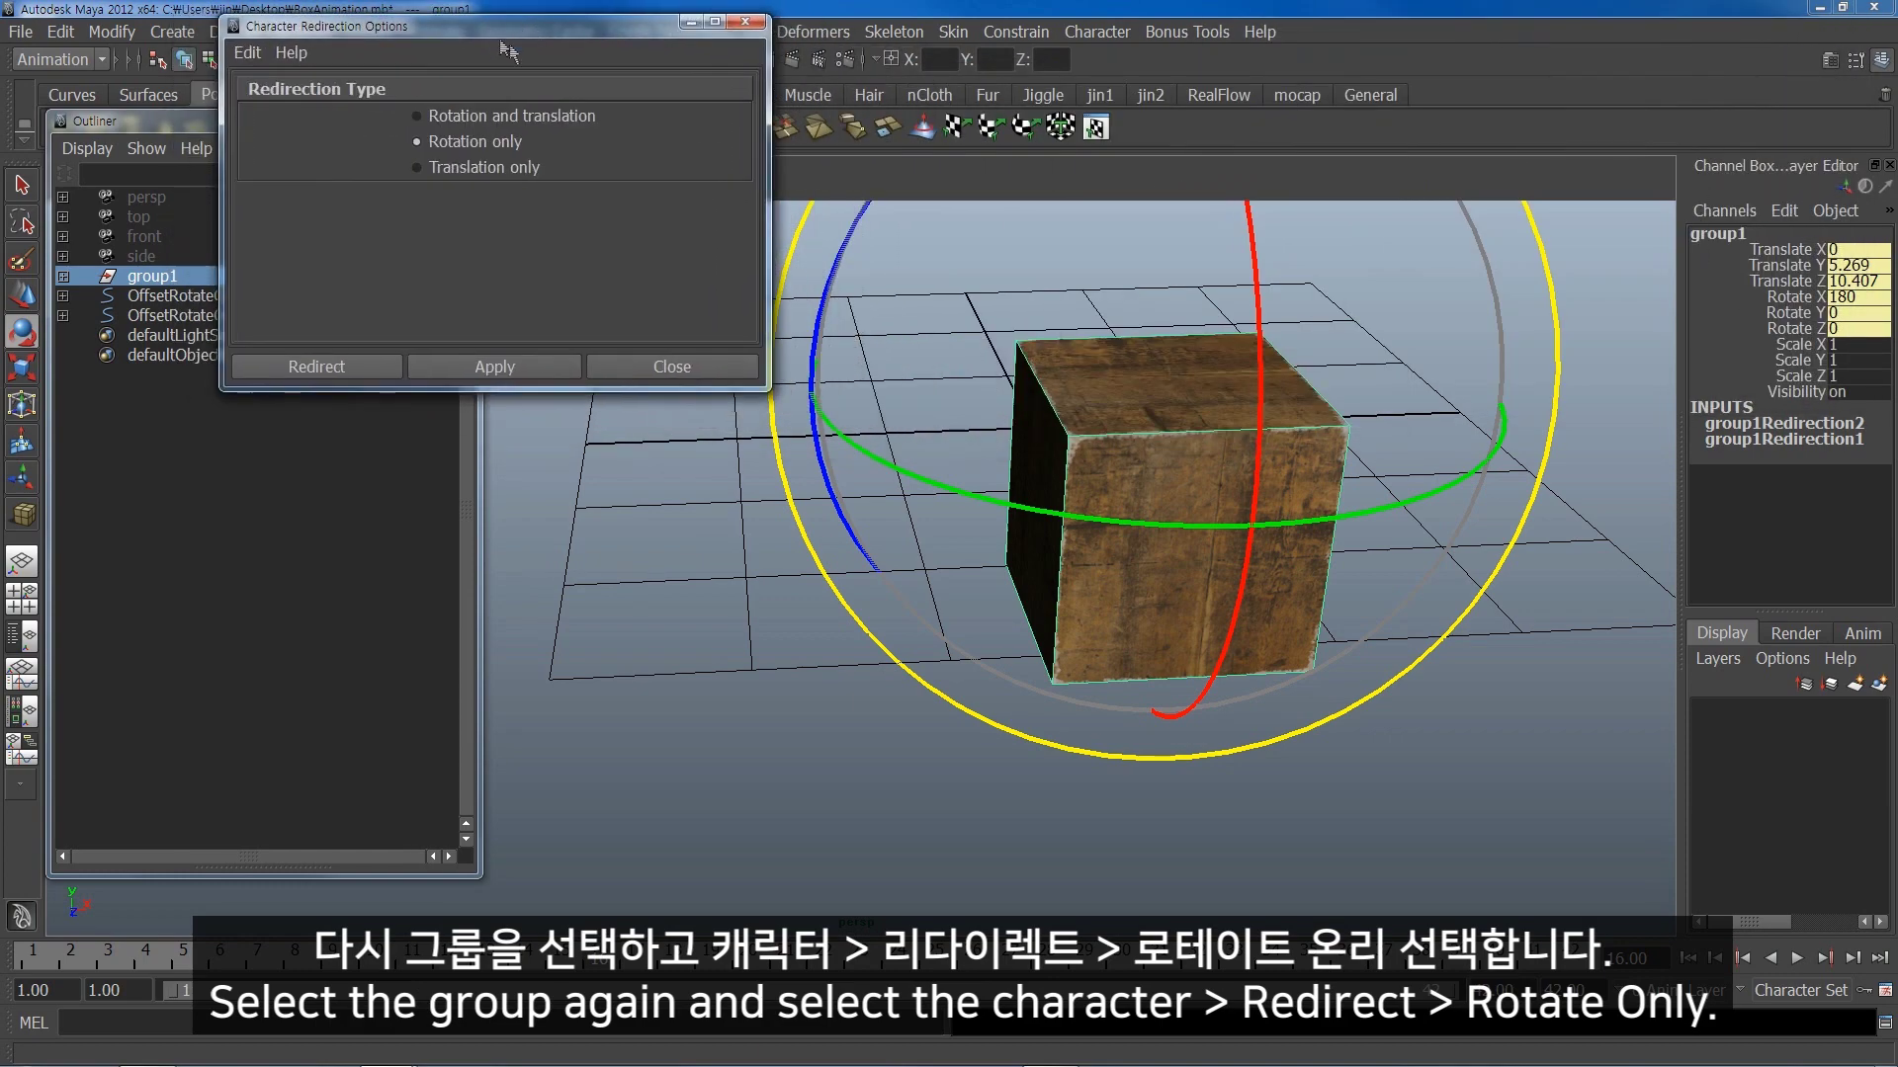
pyautogui.click(364, 368)
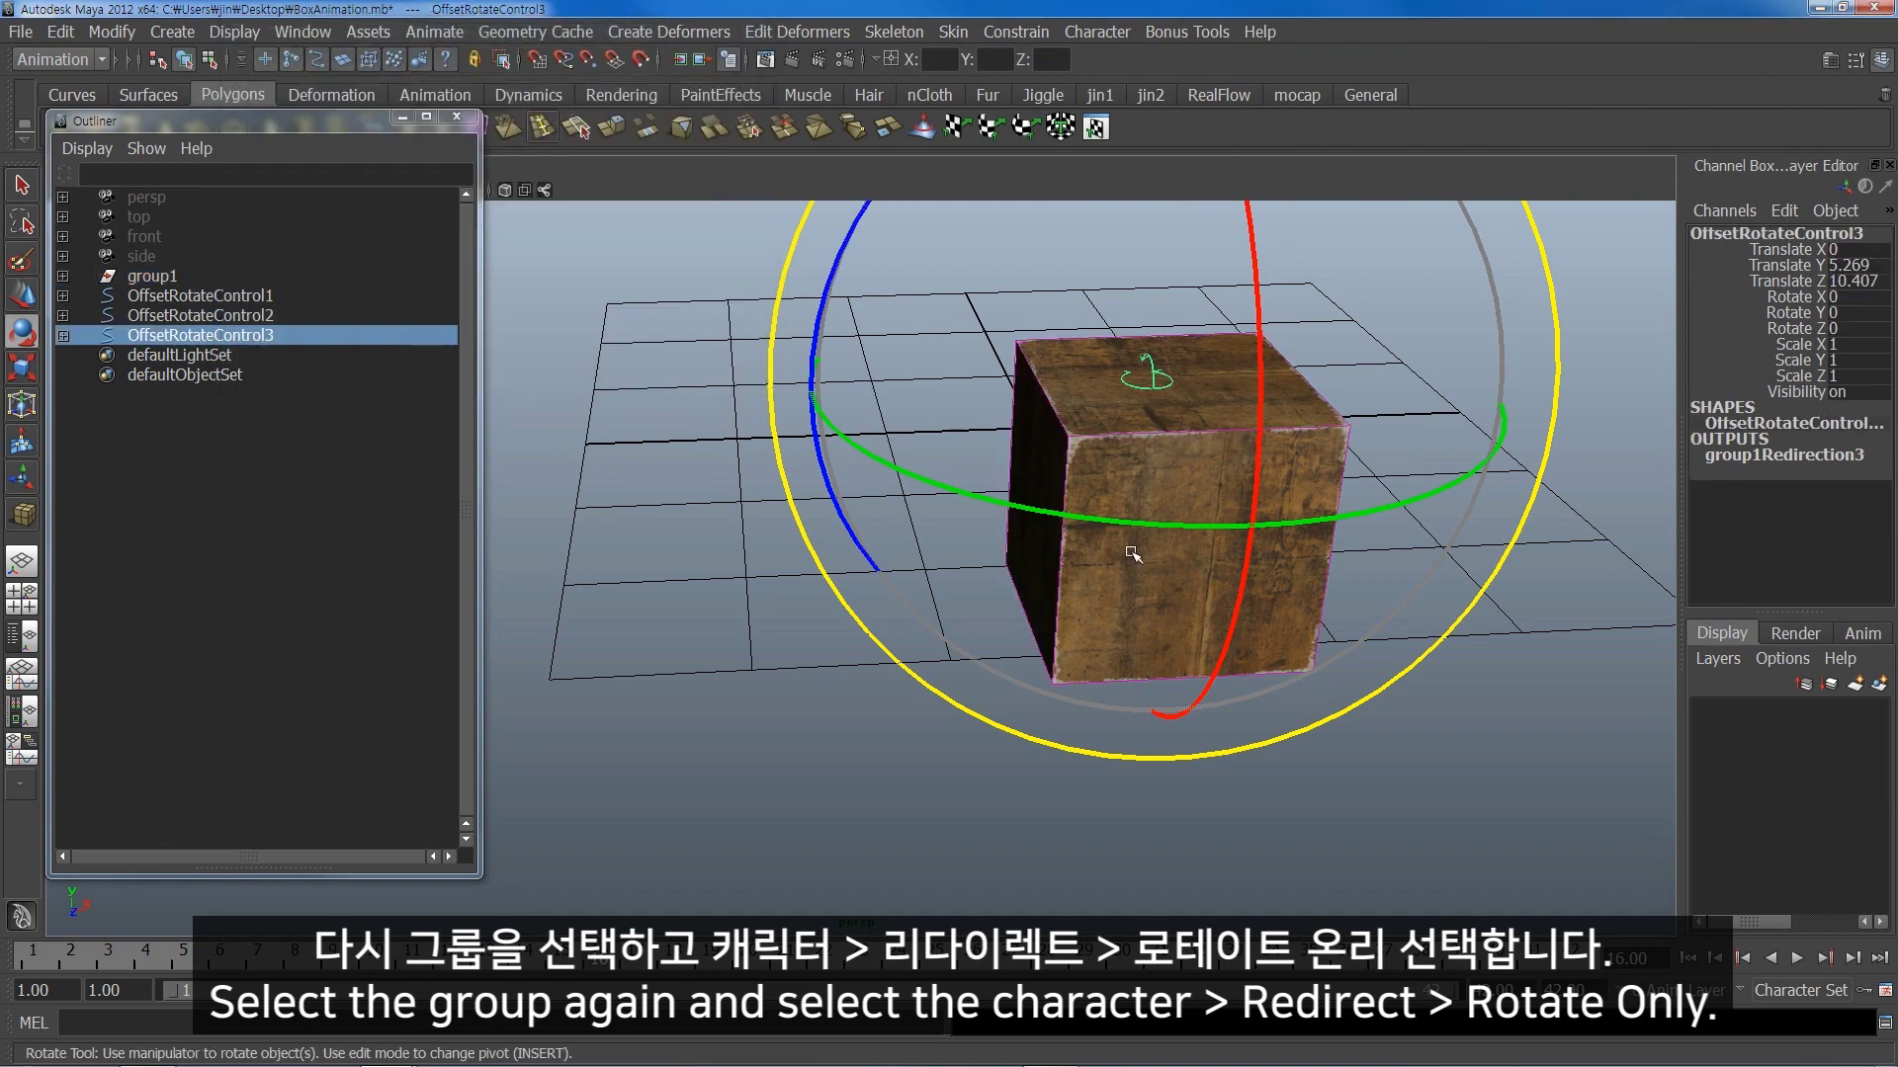
pyautogui.keyDown('alt'); pyautogui.moveTo(1131, 555); pyautogui.dragTo(1143, 567); pyautogui.keyUp('alt')
# - Move OffsetRotateControl3 to the box's lower edge and key its starting rotation
pyautogui.press('w')
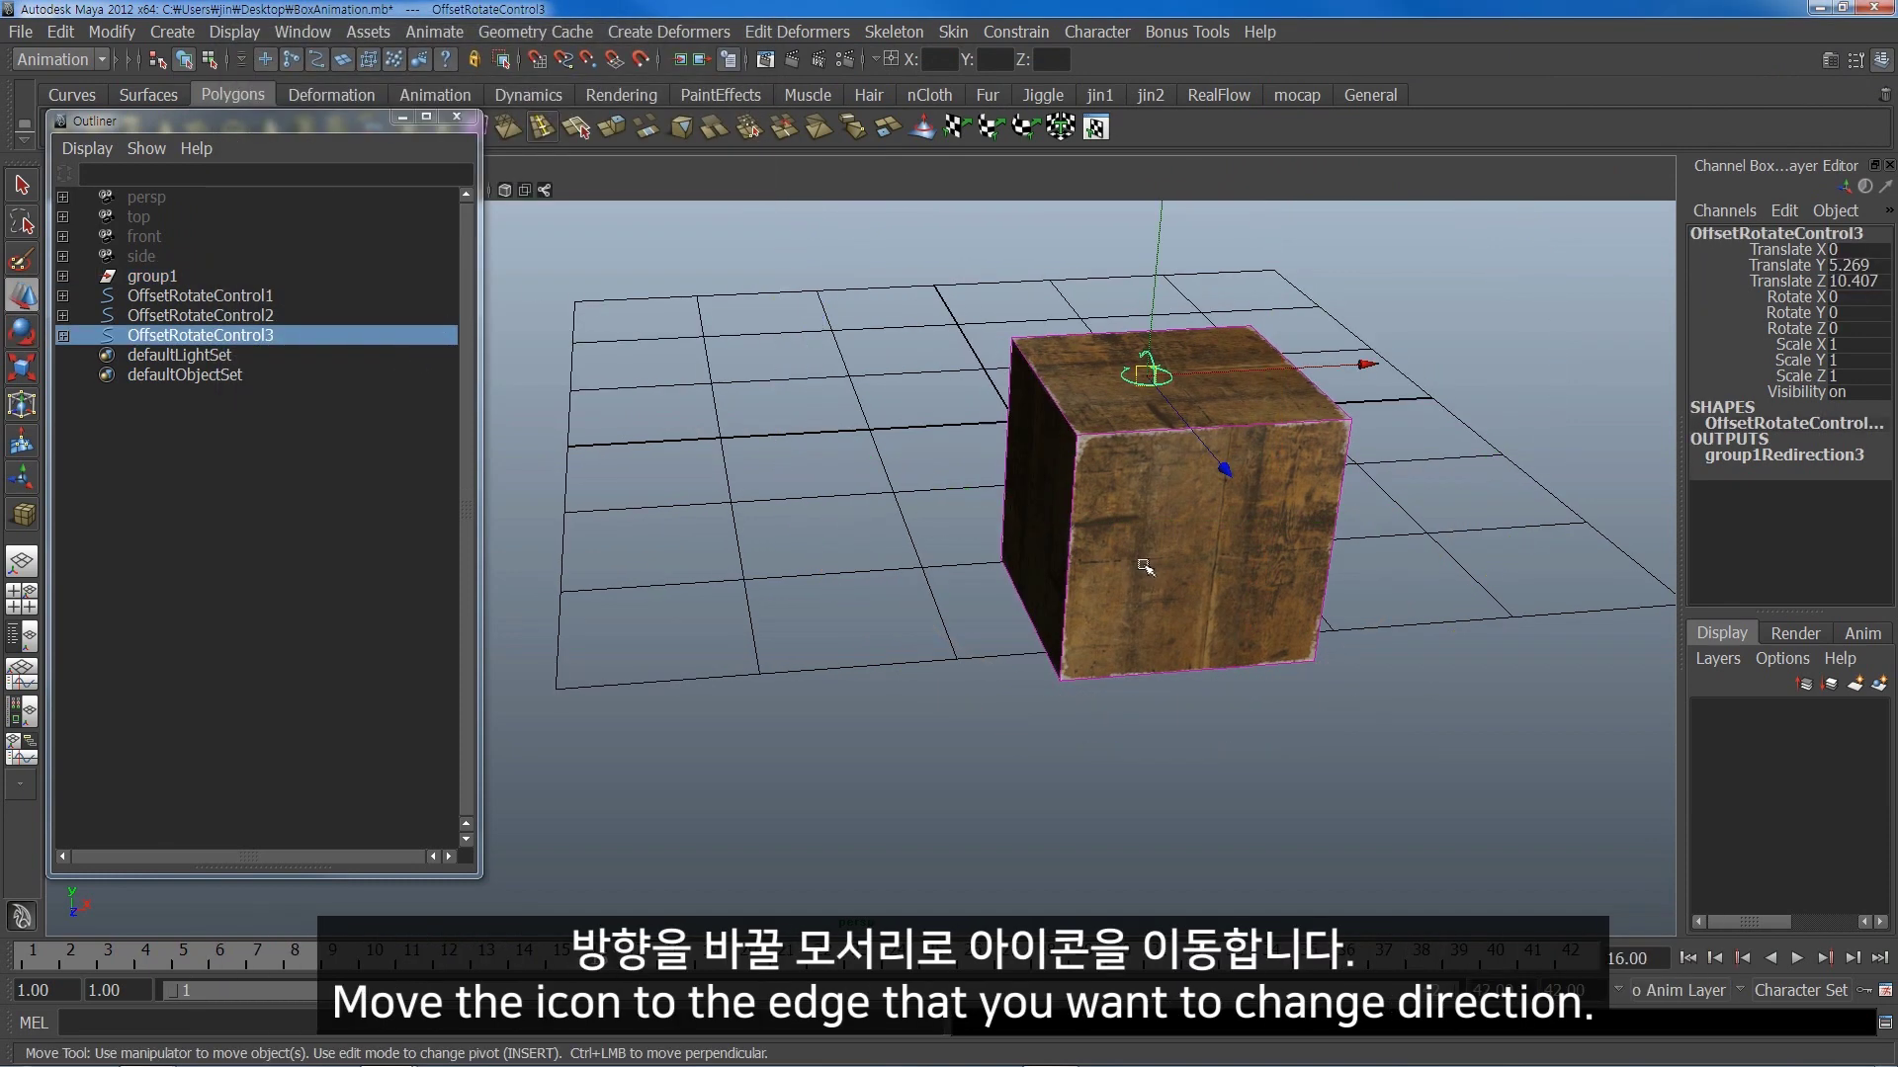
pyautogui.moveTo(1147, 374)
pyautogui.mouseDown()
pyautogui.moveTo(1067, 703)
pyautogui.moveTo(1109, 667)
pyautogui.mouseUp()
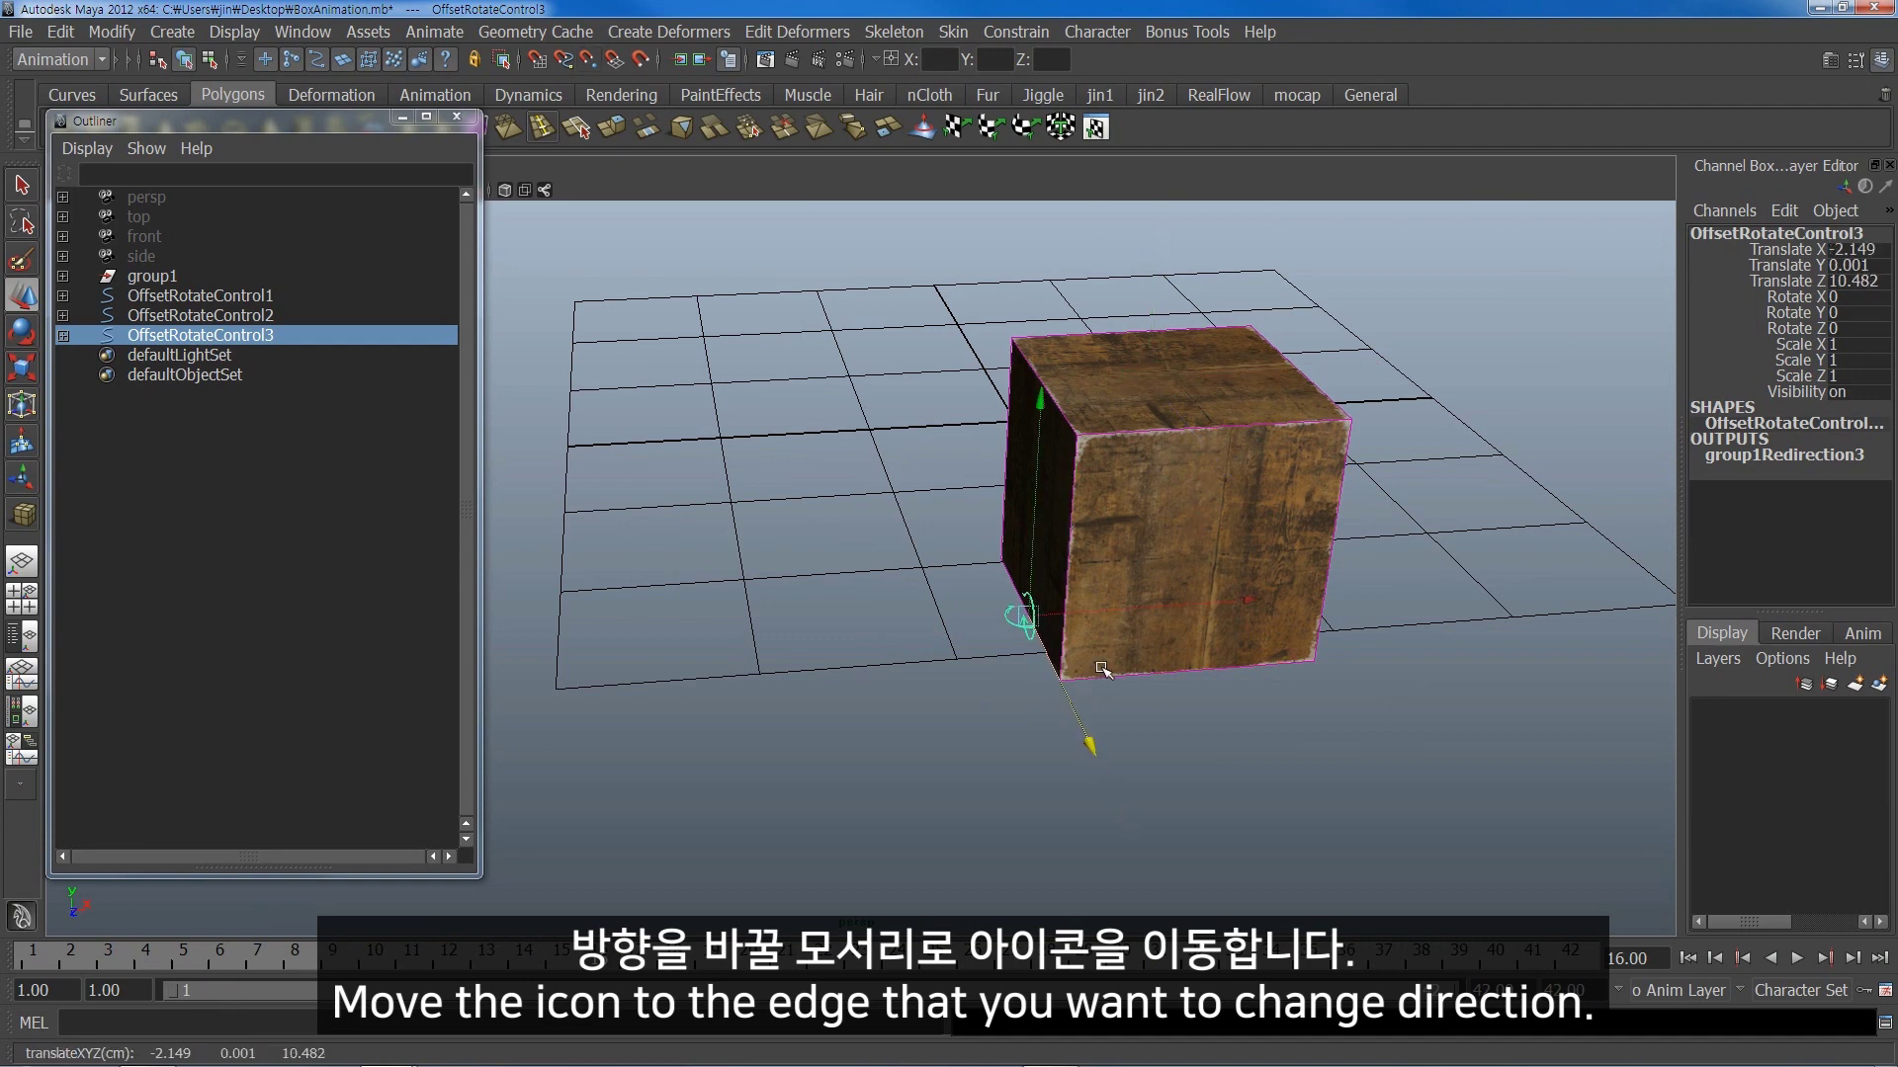
pyautogui.press('e')
pyautogui.moveTo(1788, 296); pyautogui.dragTo(1793, 328)
pyautogui.rightClick(1793, 331)
pyautogui.click(1710, 351)
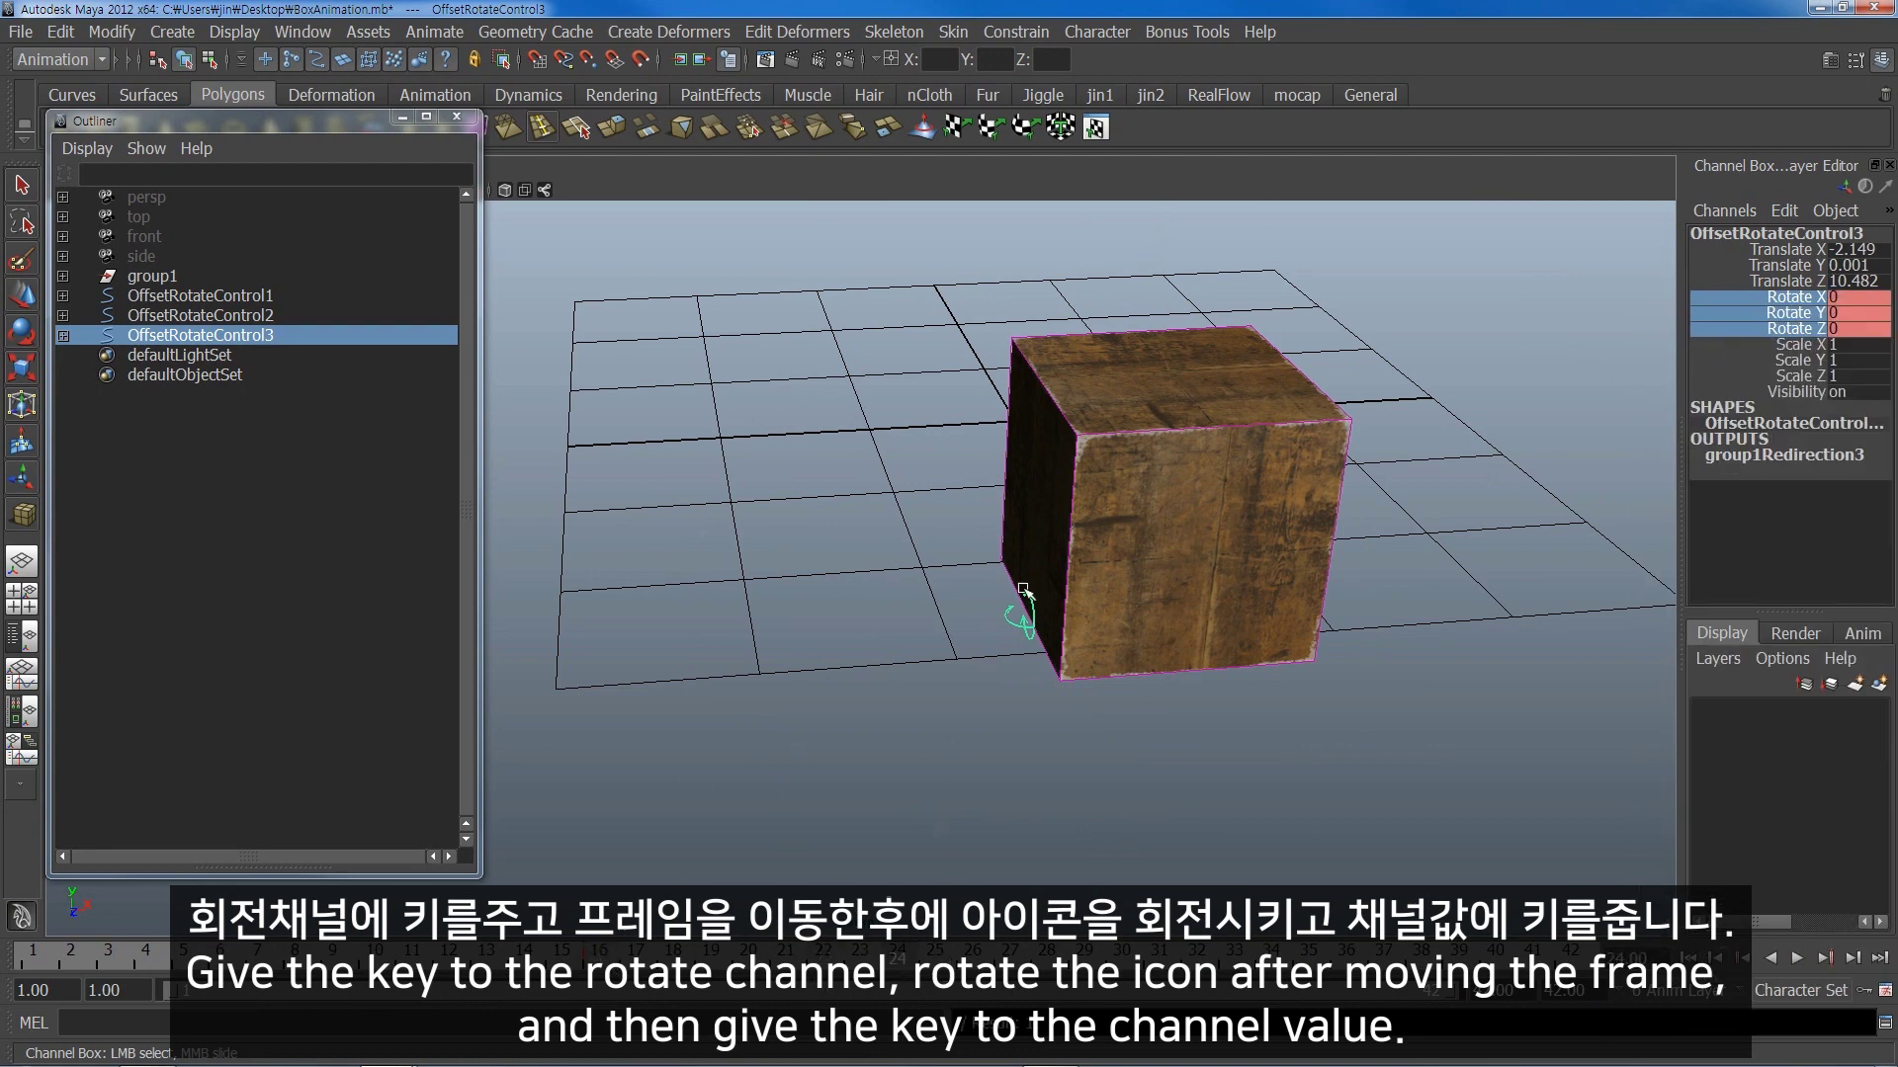
# - Set Rotate Z to 90, key it, and play back the sideways roll
pyautogui.press('e')
pyautogui.moveTo(989, 304); pyautogui.dragTo(771, 425)
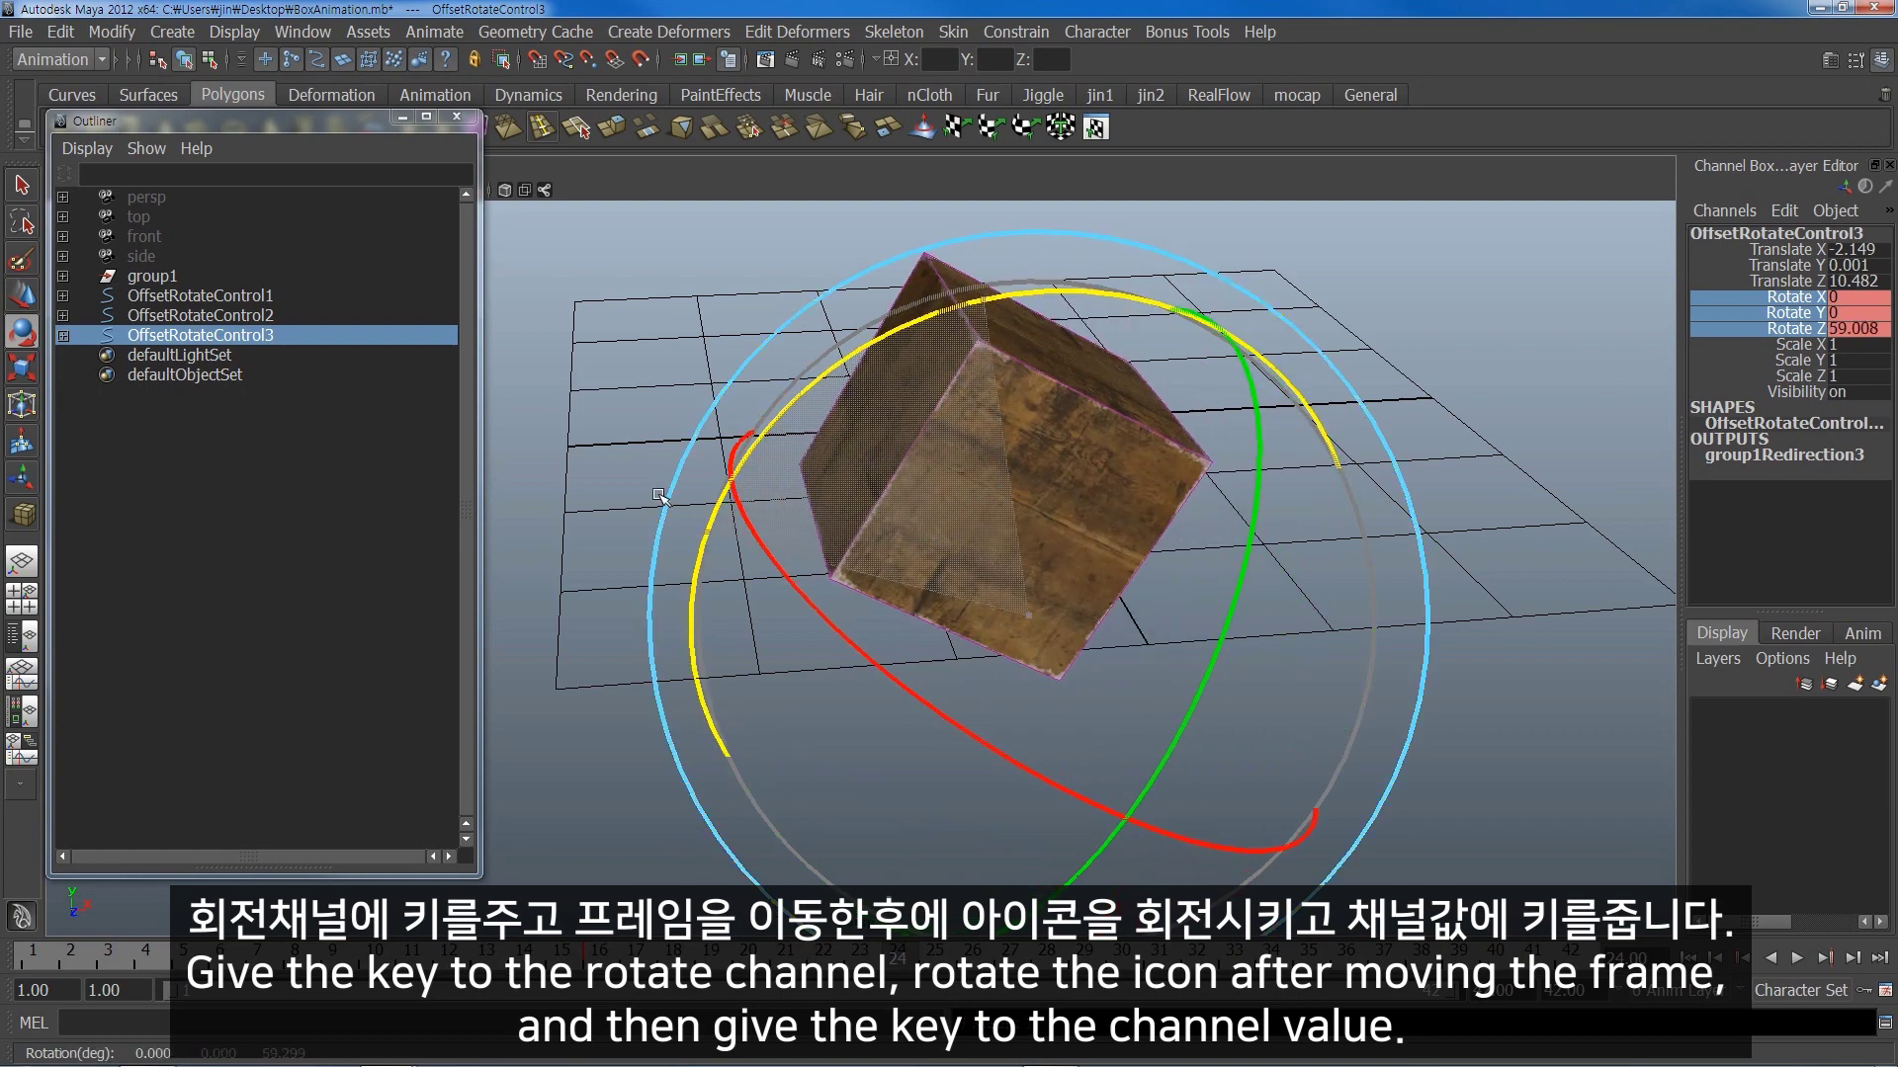
pyautogui.click(1858, 328)
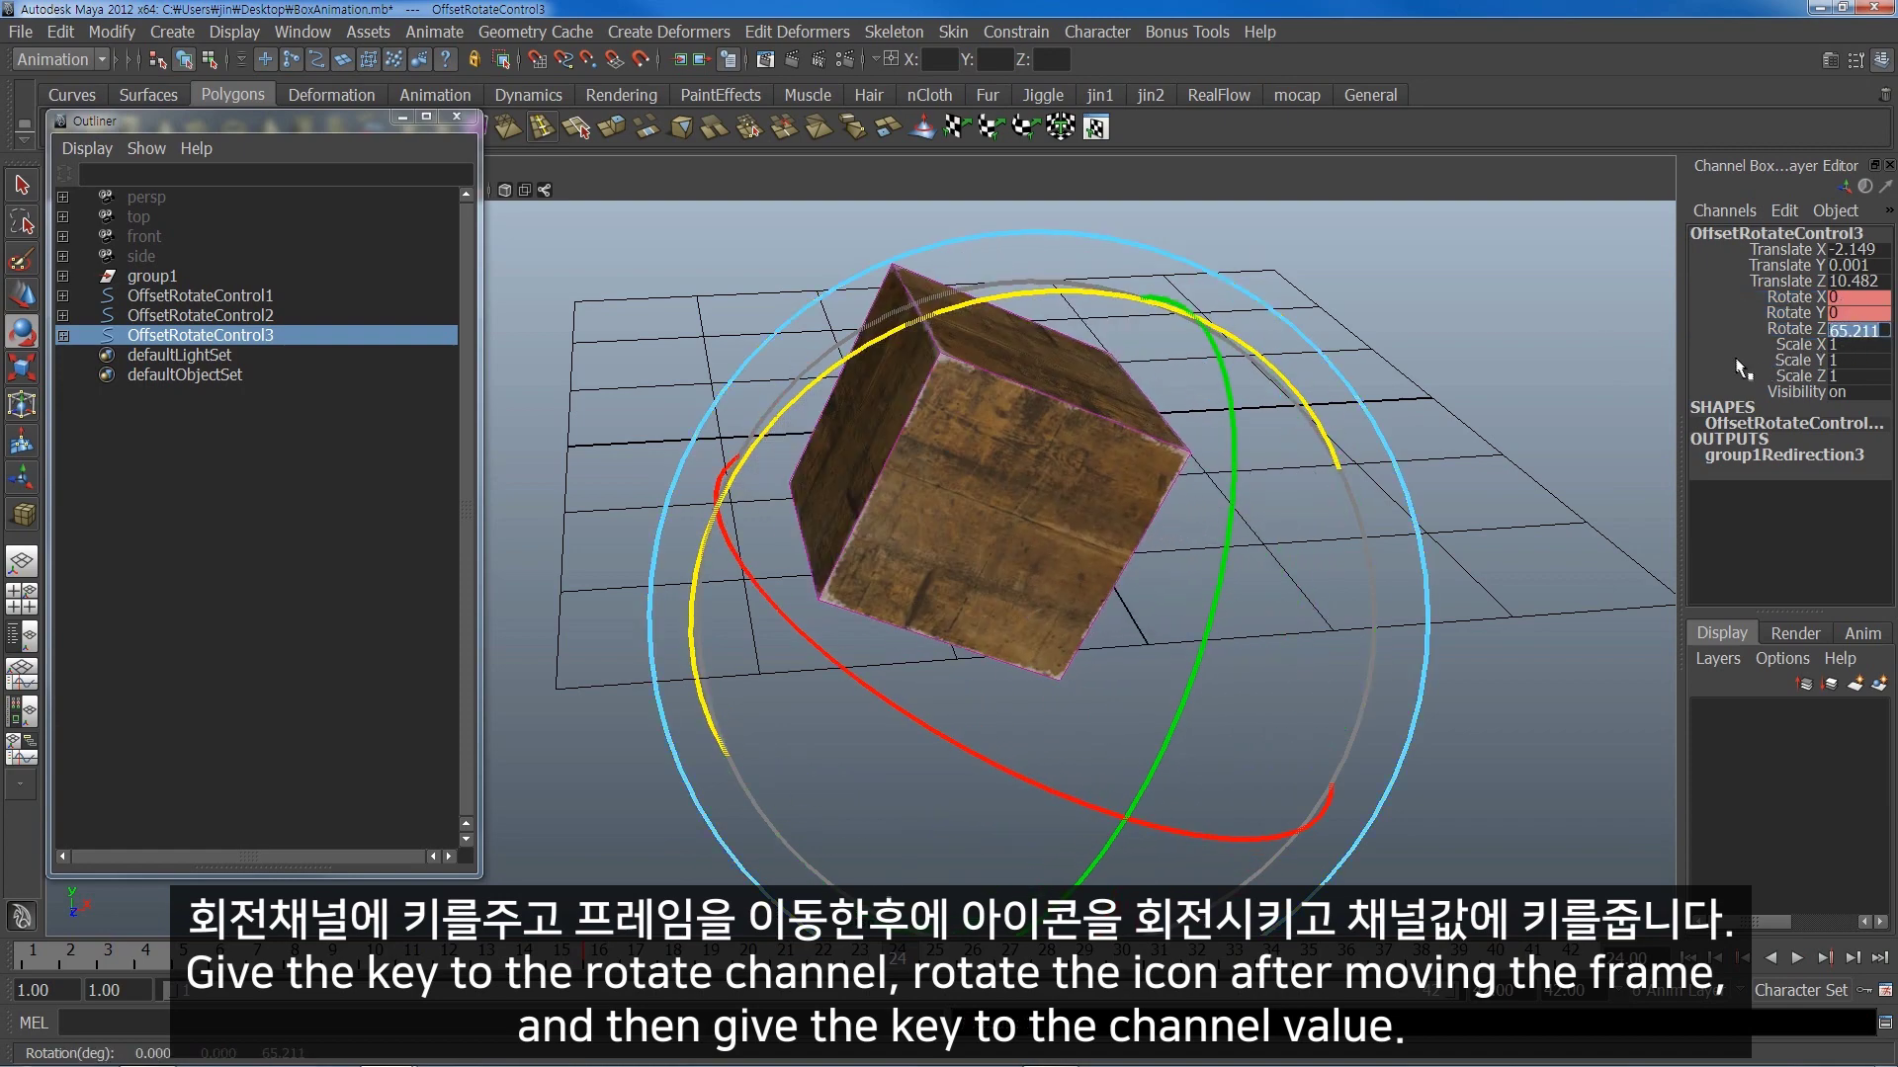
pyautogui.write('90')
pyautogui.press('Return')
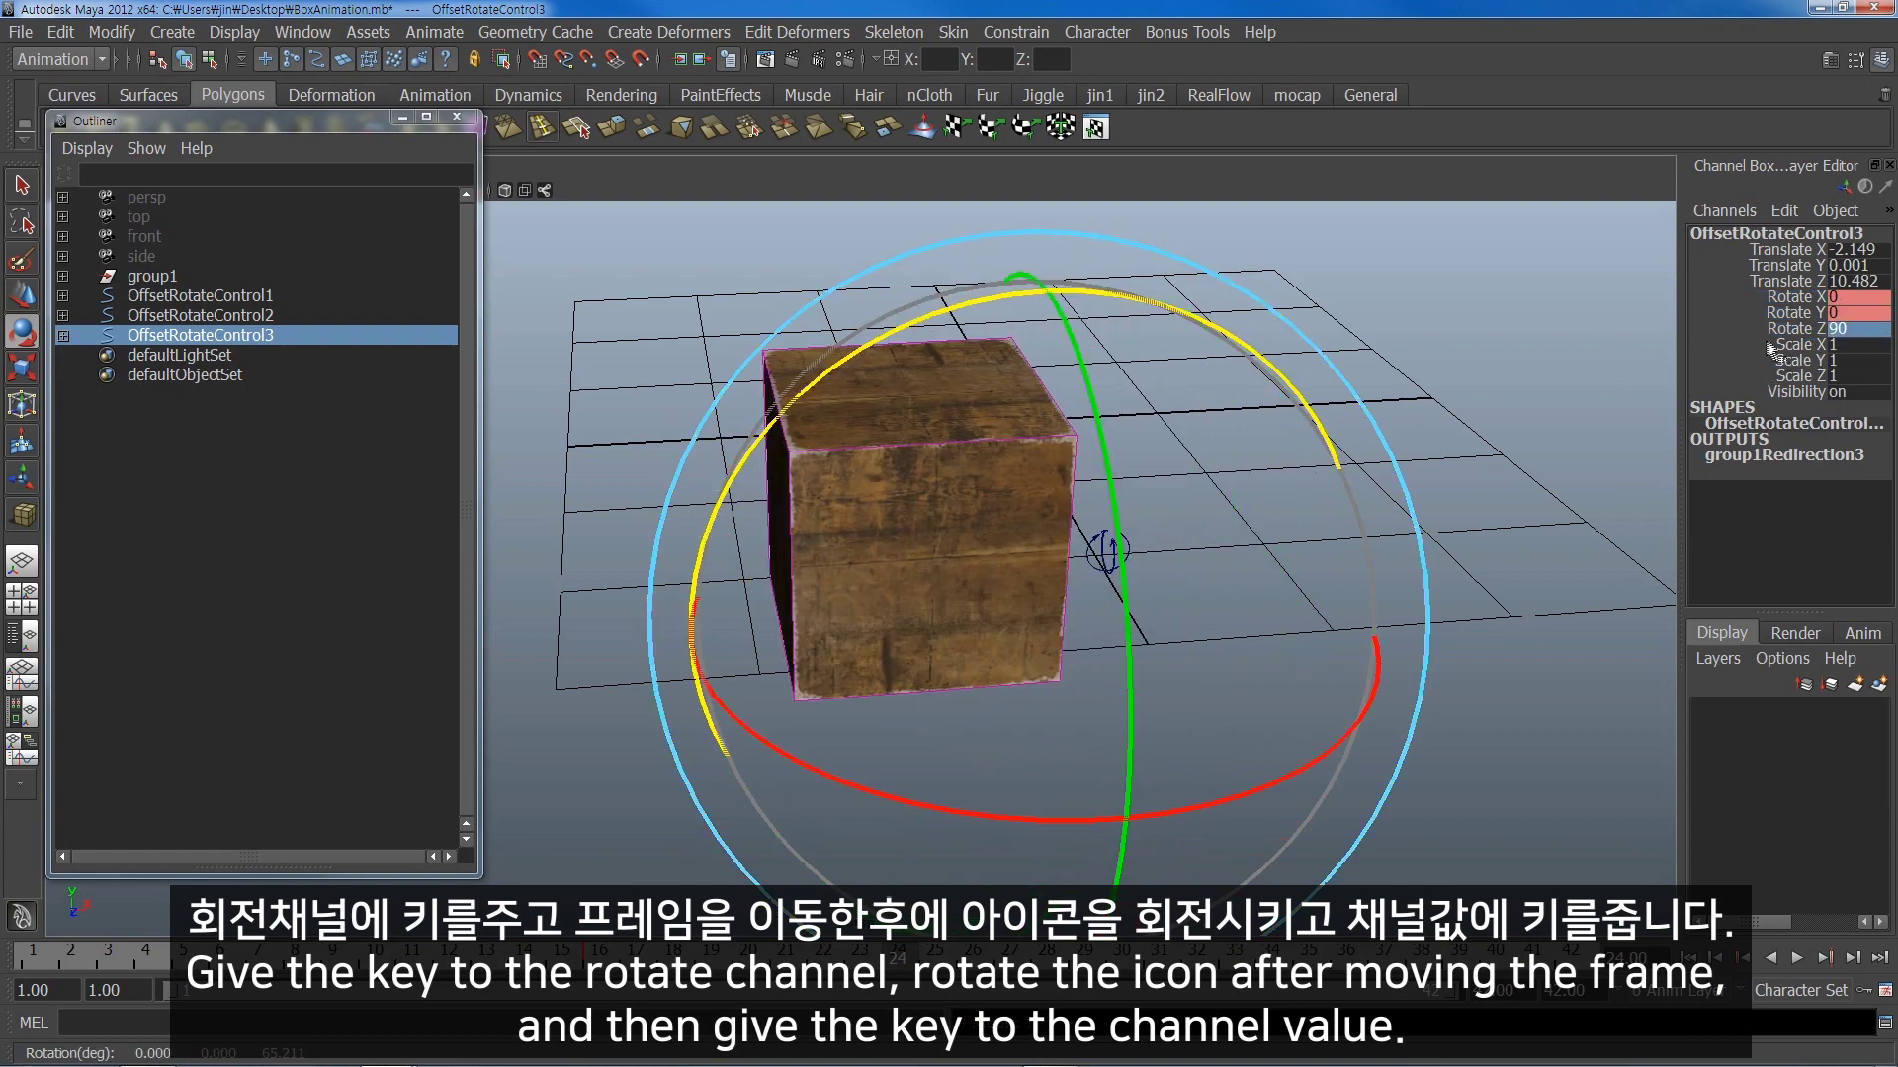
pyautogui.moveTo(1798, 299); pyautogui.dragTo(1779, 328)
pyautogui.rightClick(1774, 329)
pyautogui.click(1729, 366)
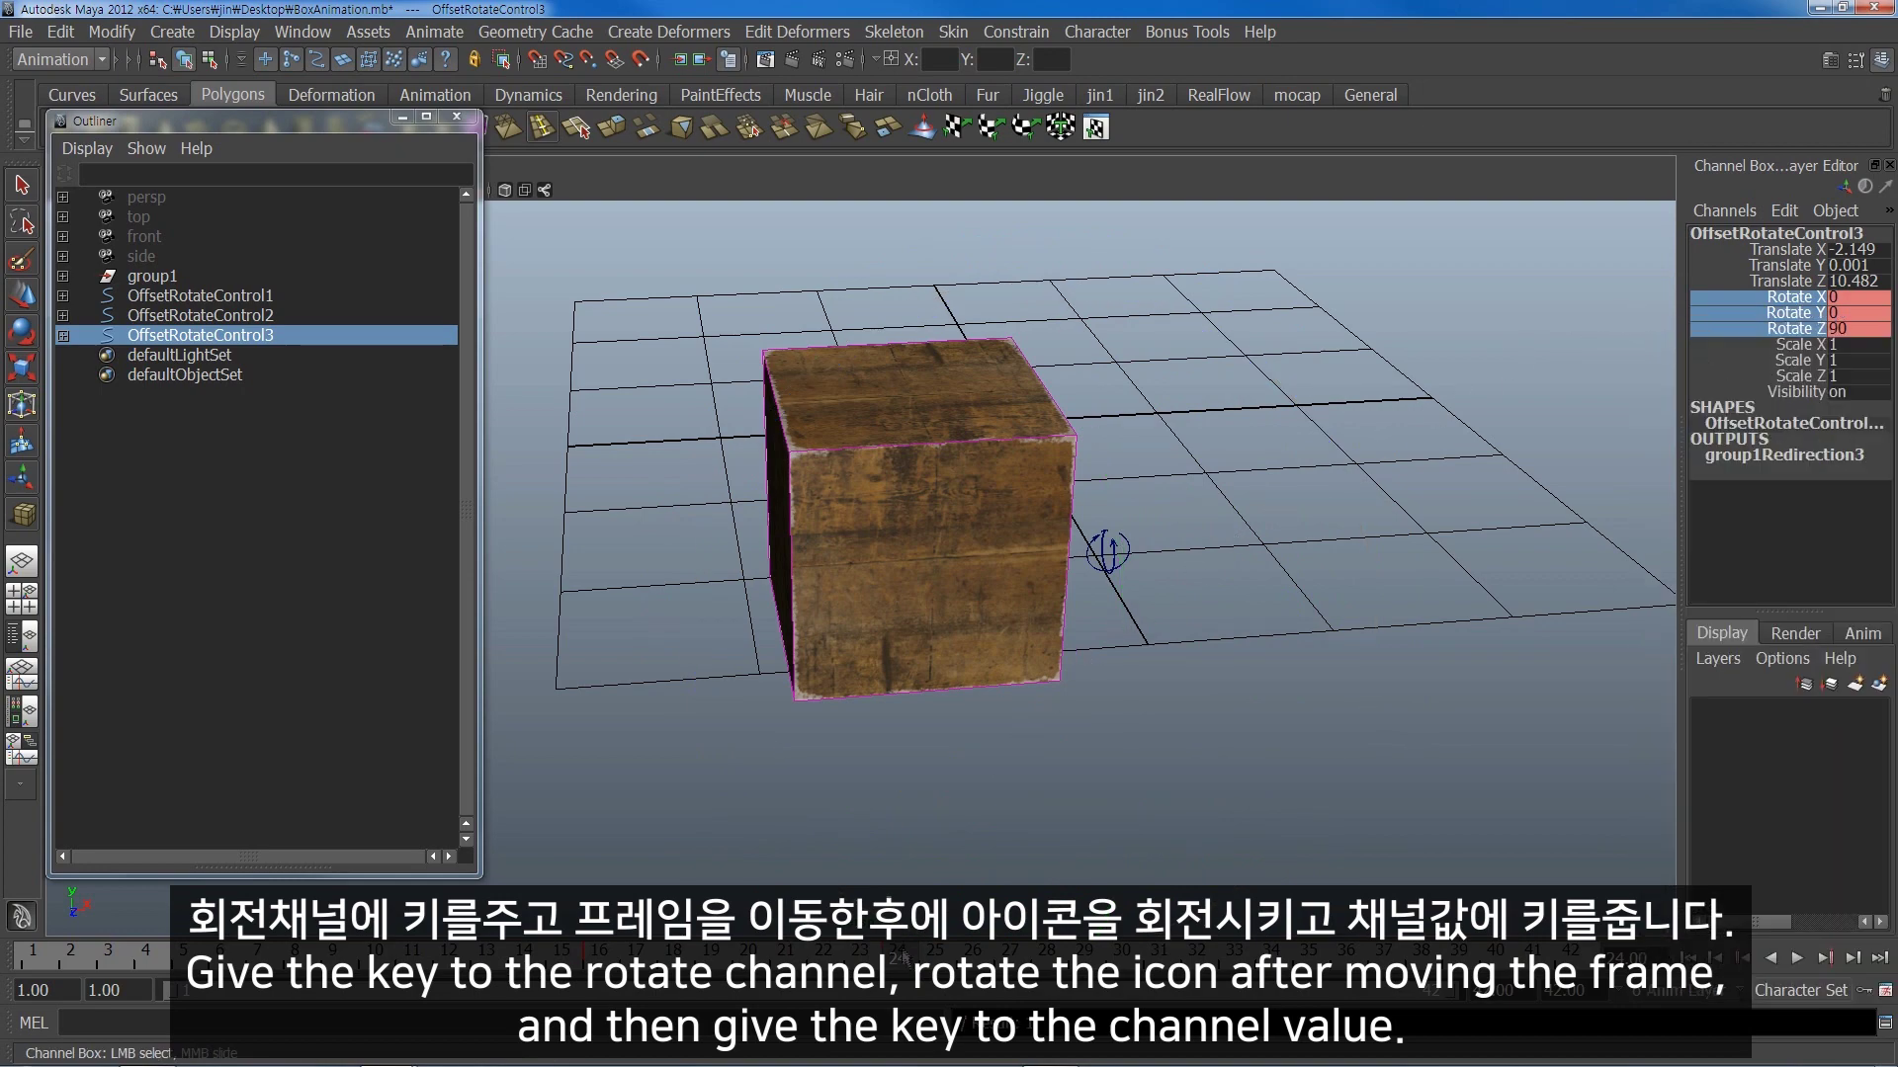
pyautogui.hotkey('alt', 'v')
pyautogui.moveTo(981, 845)
pyautogui.keyDown('alt'); pyautogui.mouseDown()
pyautogui.moveTo(1264, 671)
pyautogui.moveTo(1250, 664)
pyautogui.mouseUp(); pyautogui.keyUp('alt')
# - Select group1 and create a fourth rotation-only redirect control
pyautogui.click(163, 276)
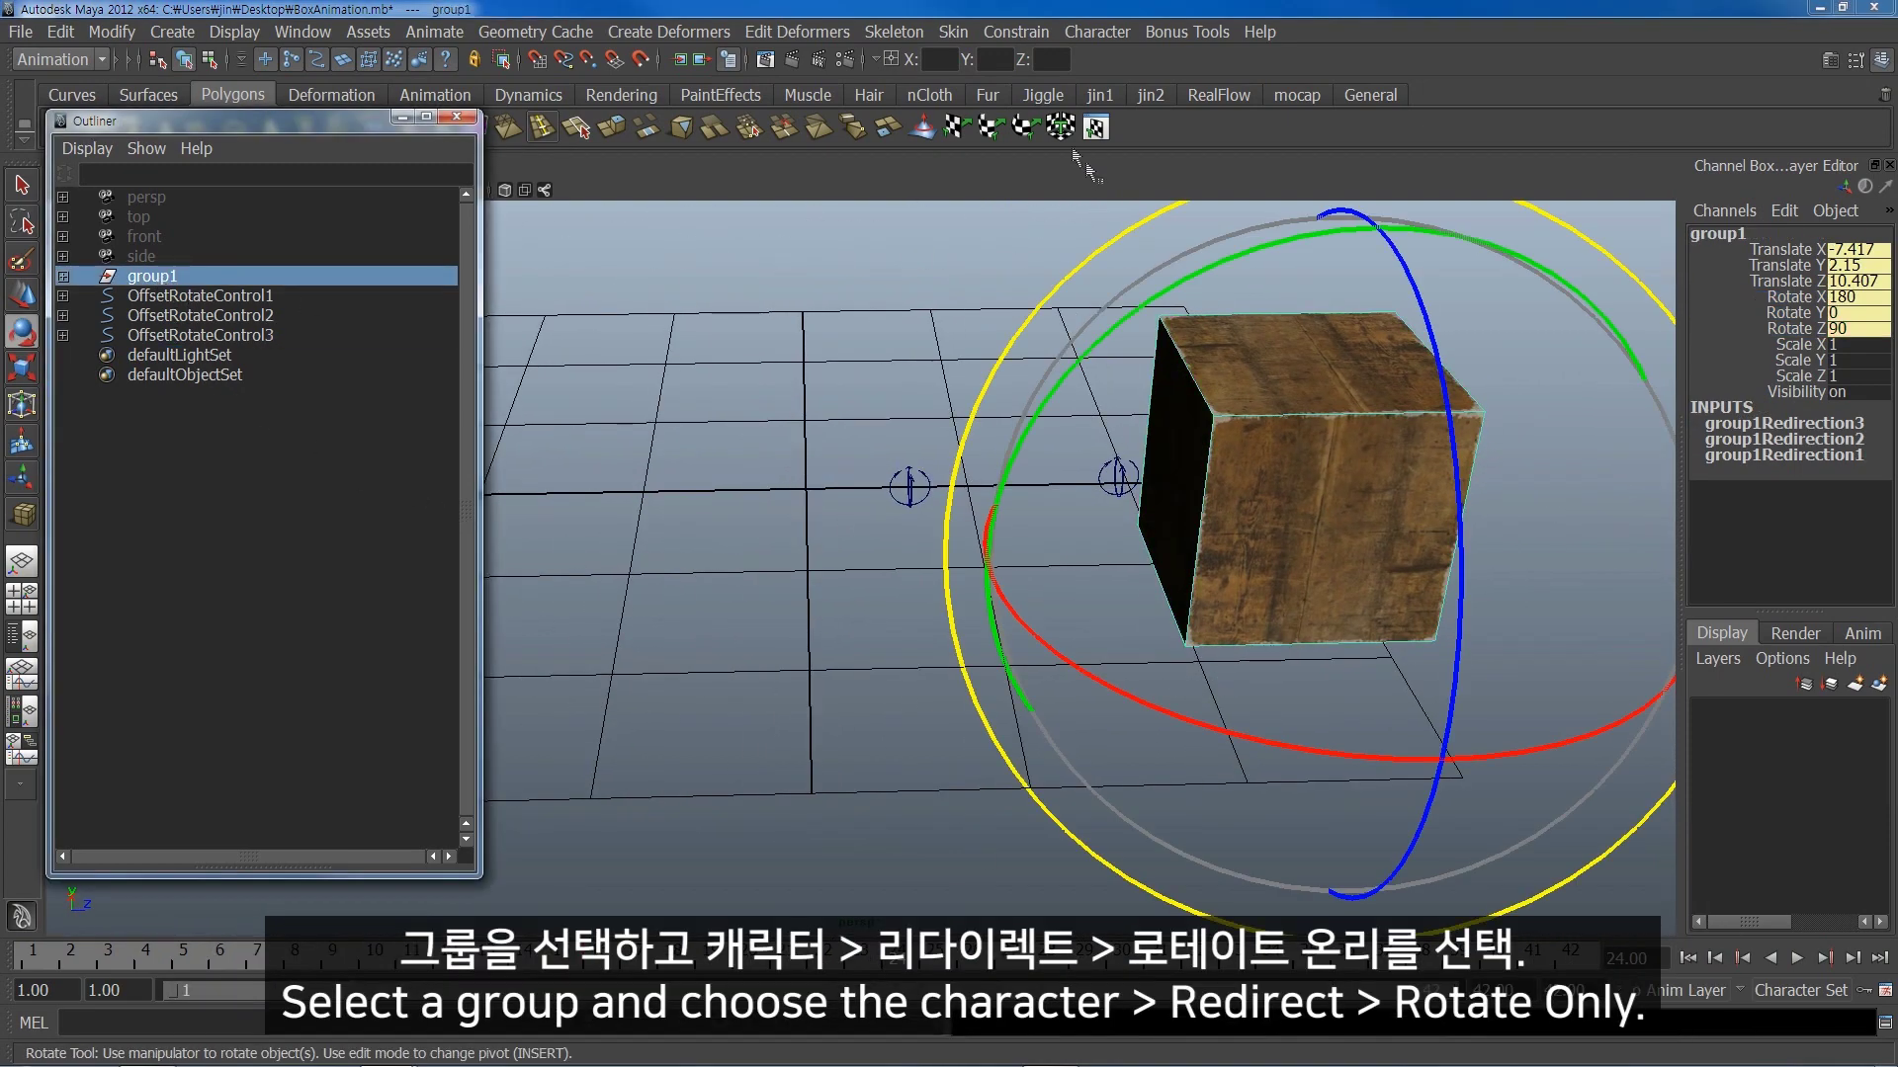
pyautogui.click(1097, 32)
pyautogui.click(1312, 318)
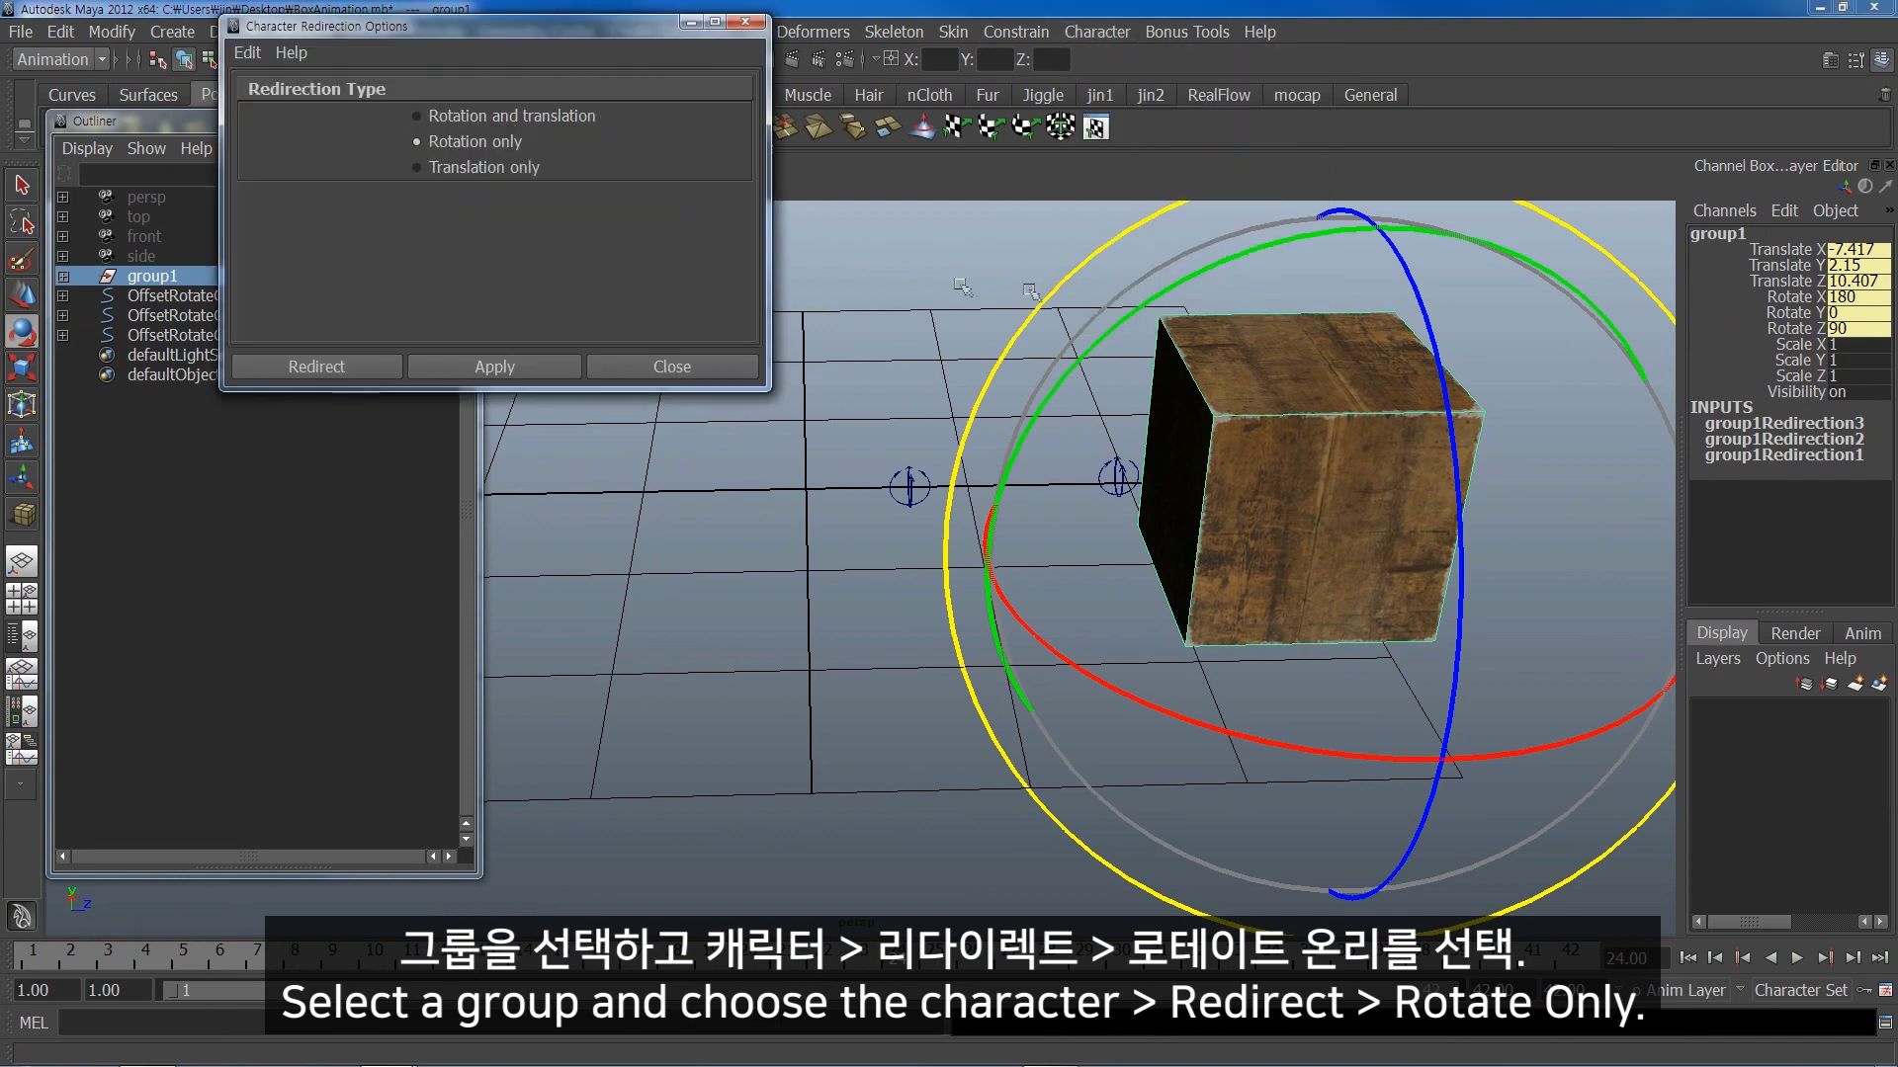
pyautogui.click(359, 365)
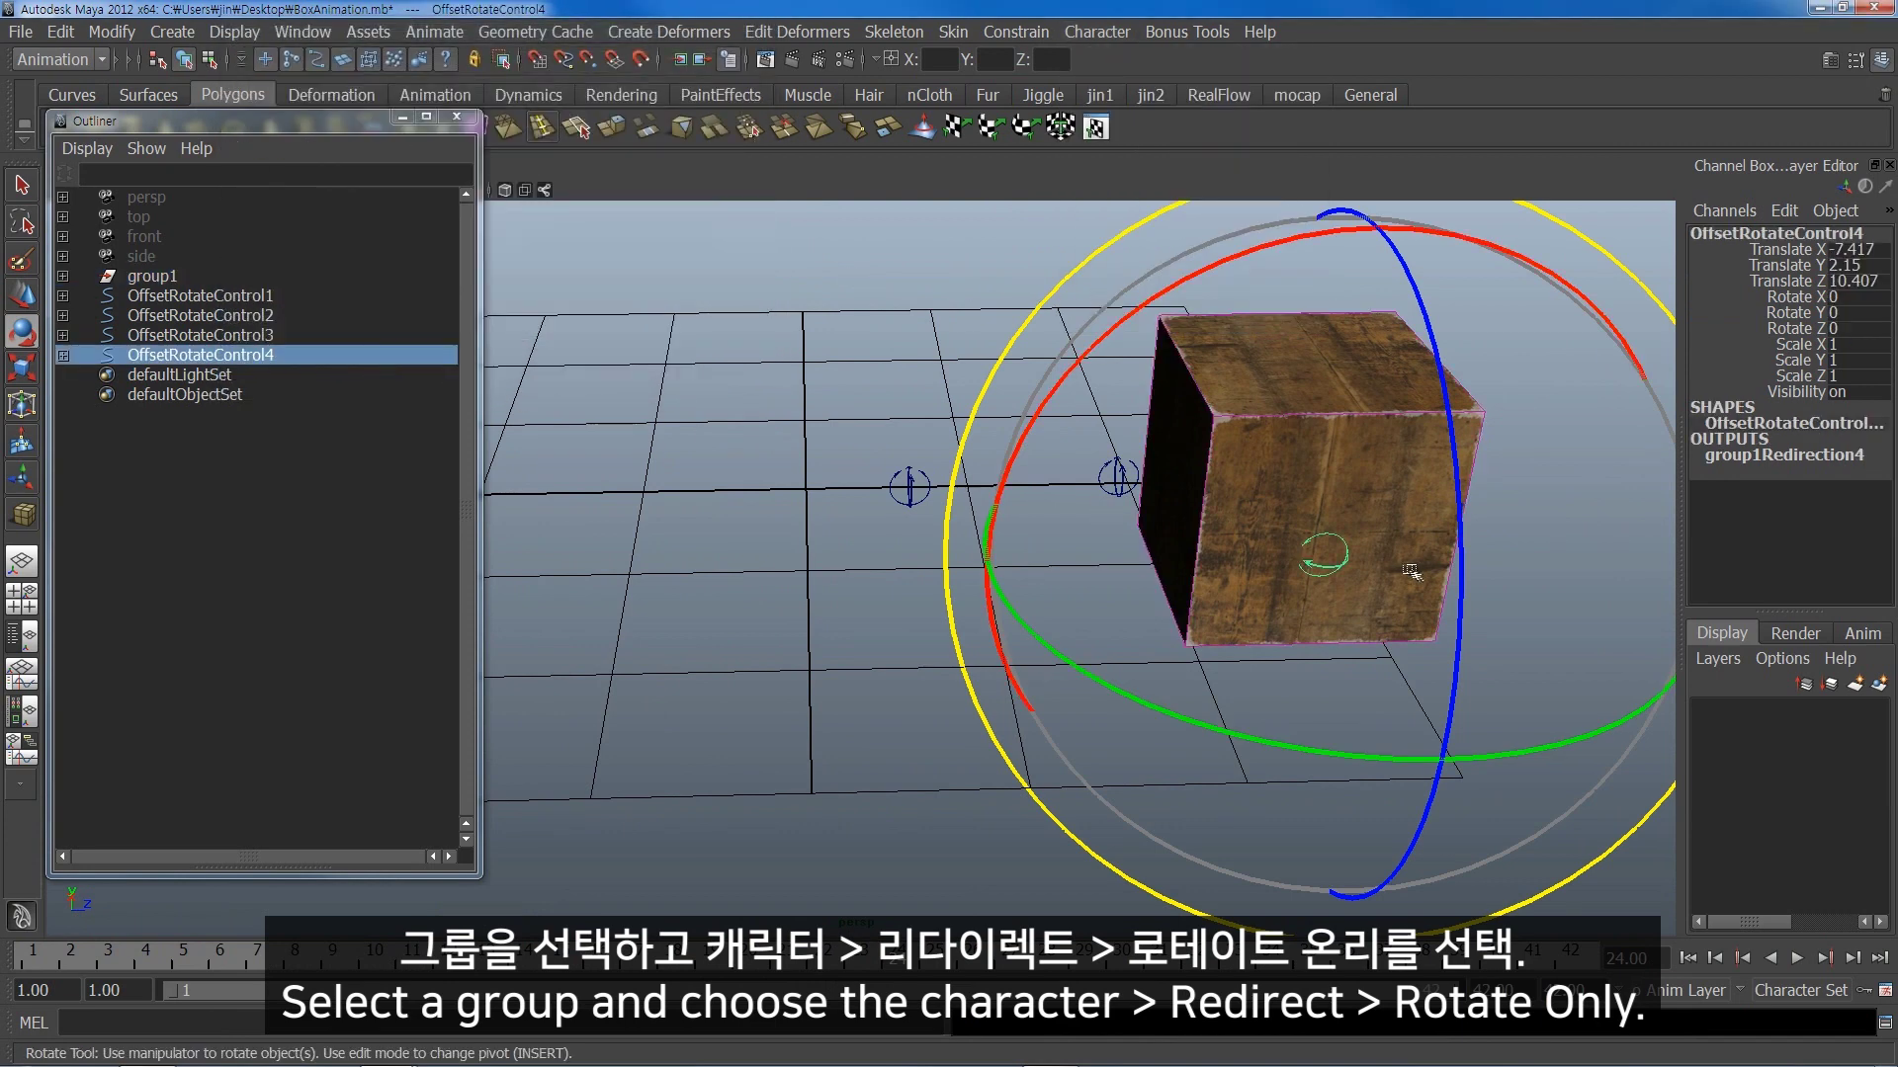
# - Move OffsetRotateControl4 to the box's bottom edge and key its rotation at frame 24
pyautogui.press('w')
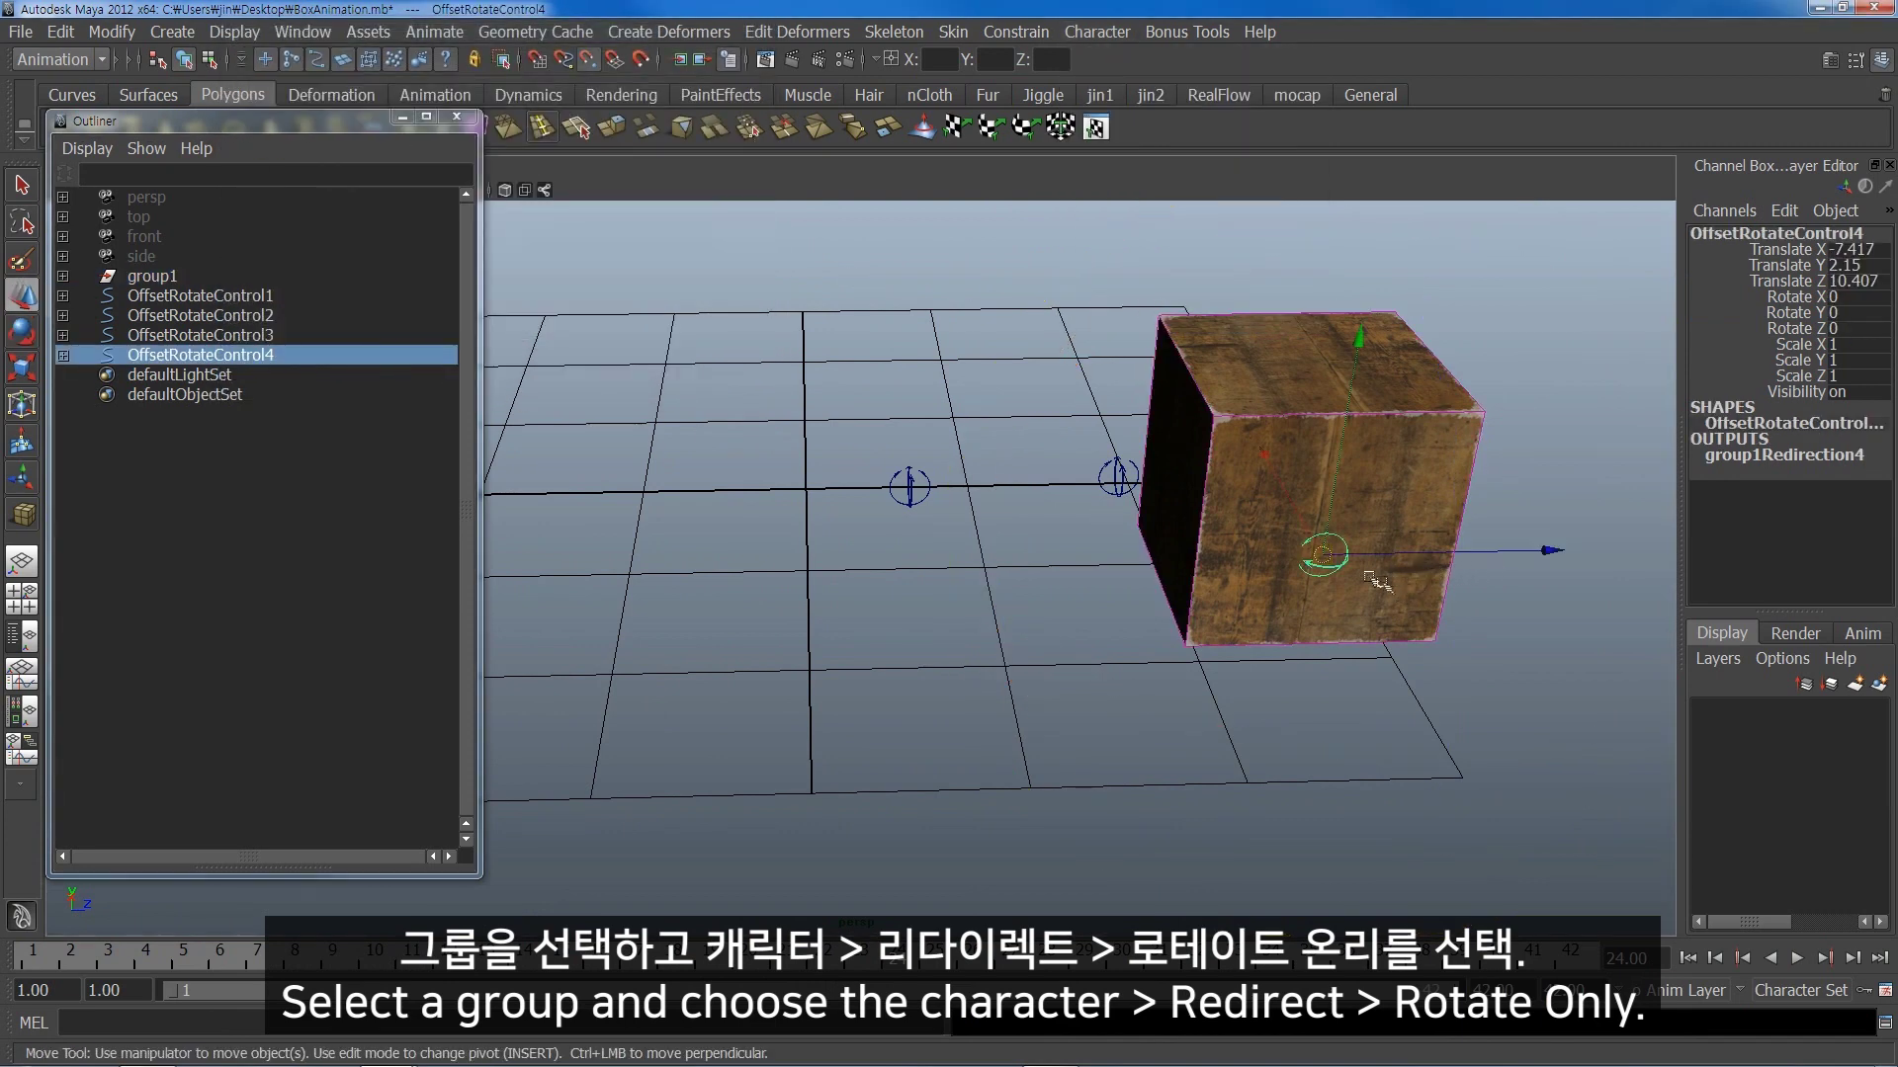
pyautogui.moveTo(1391, 591); pyautogui.dragTo(1217, 699, button='middle')
pyautogui.moveTo(1148, 566); pyautogui.dragTo(1127, 504, button='middle')
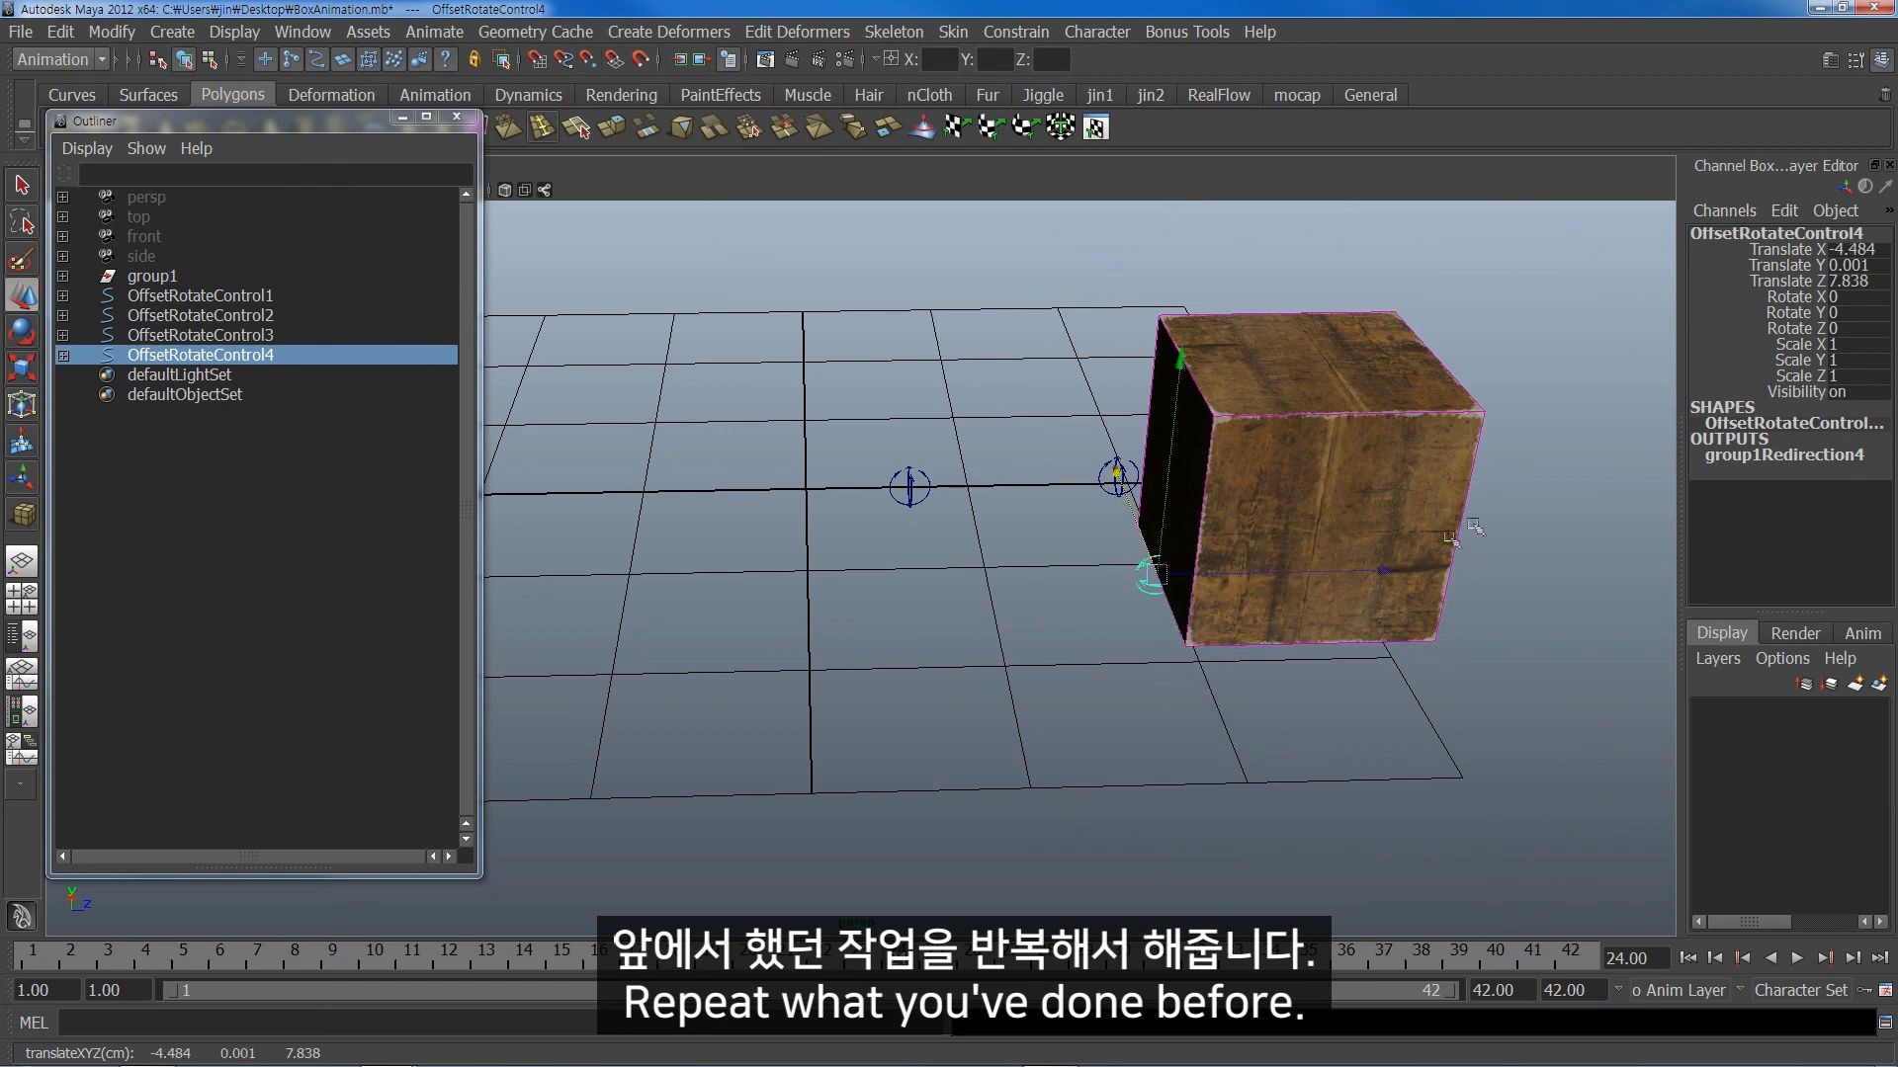
pyautogui.moveTo(1793, 297); pyautogui.dragTo(1794, 328)
pyautogui.rightClick(1730, 321)
pyautogui.click(1725, 351)
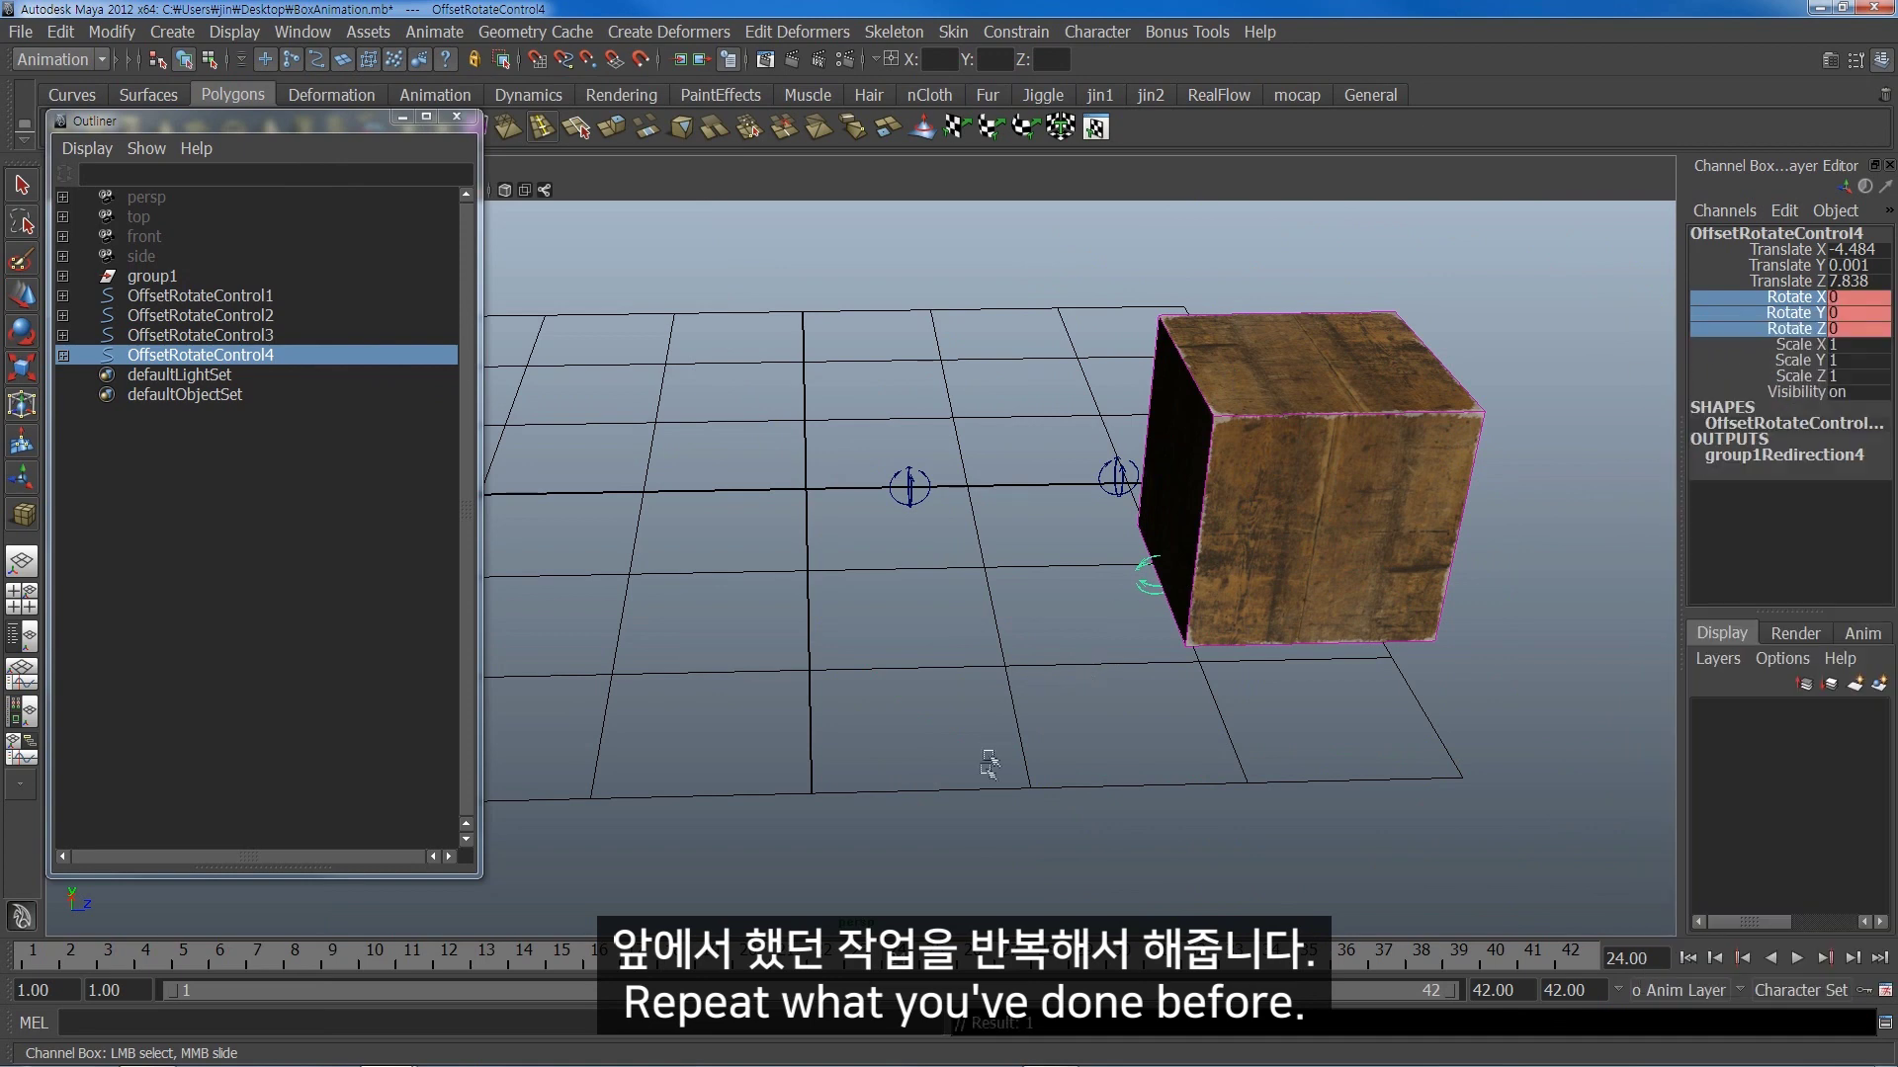
pyautogui.hotkey('alt', 'v')
pyautogui.hotkey('alt', 'v')
# - Set Rotate X to -90 at frame 31, key it, and play back the roll
pyautogui.press('e')
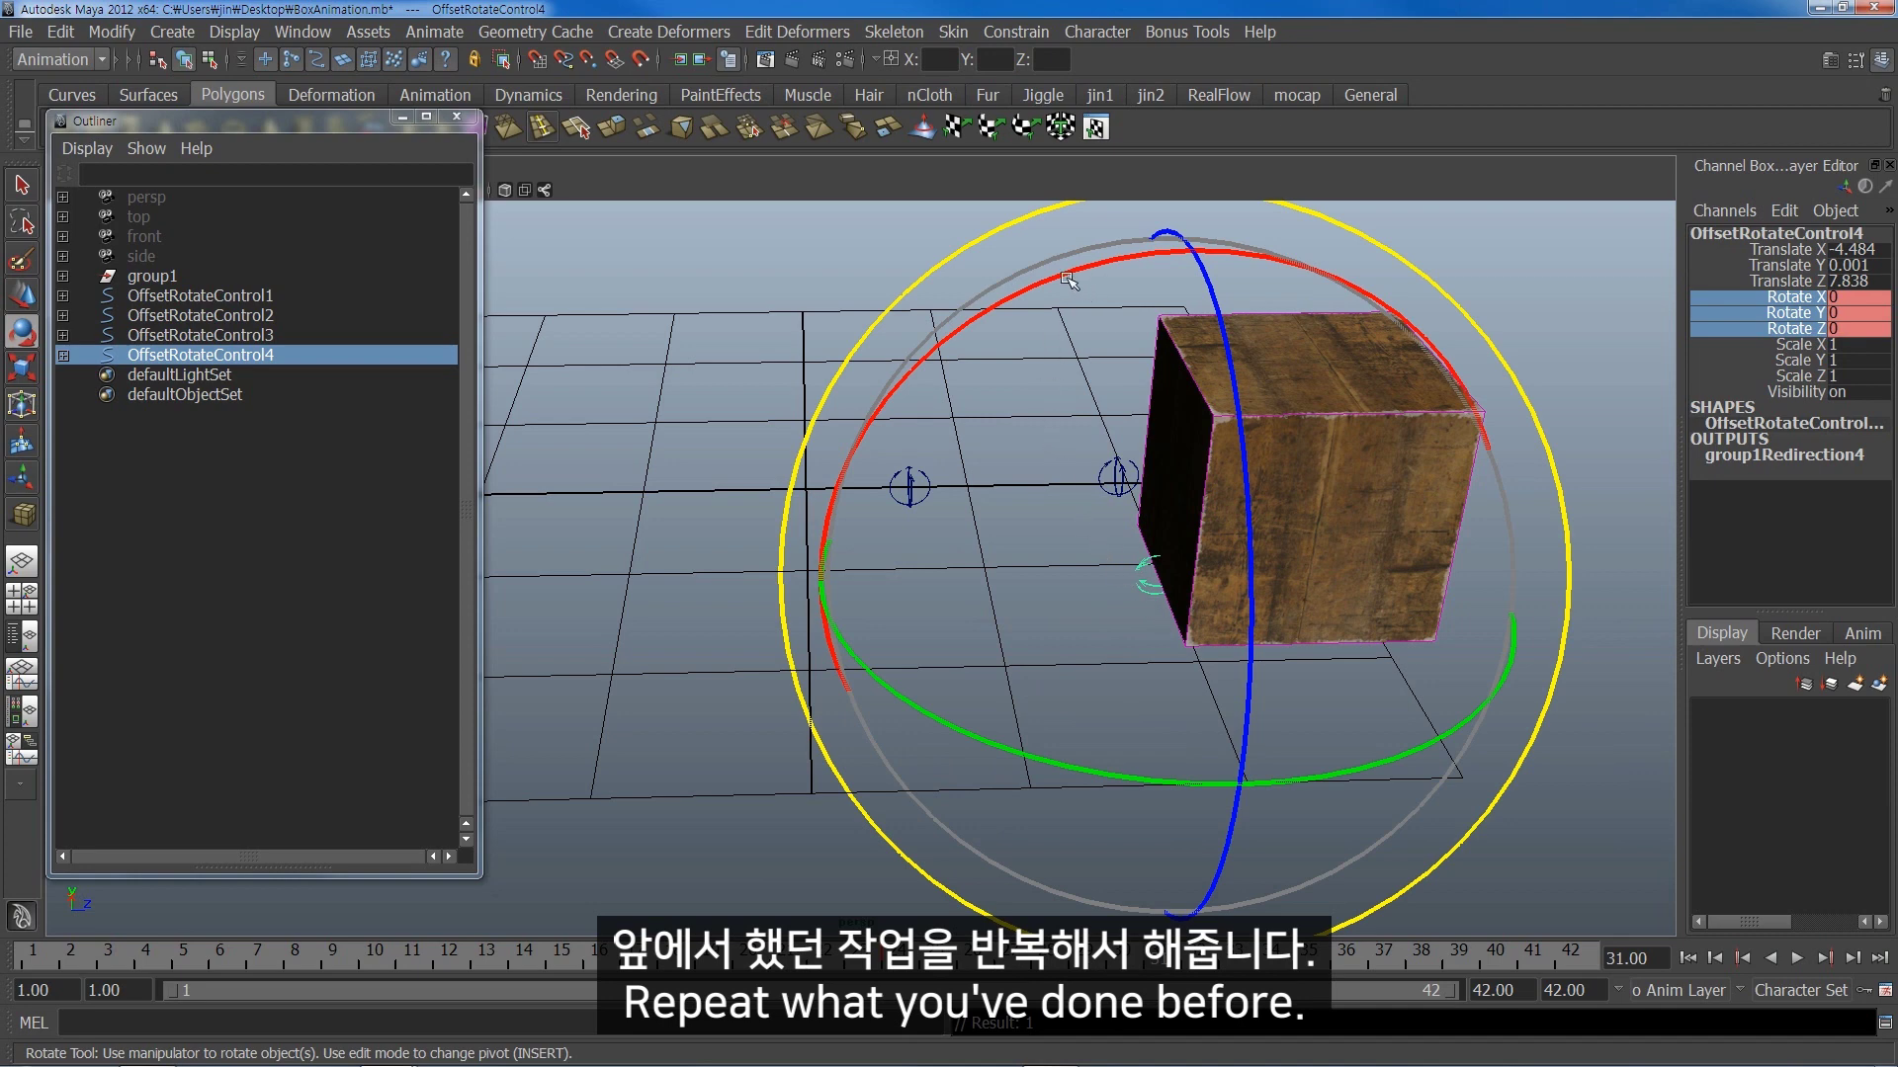
pyautogui.moveTo(1068, 279); pyautogui.dragTo(988, 446)
pyautogui.click(1858, 298)
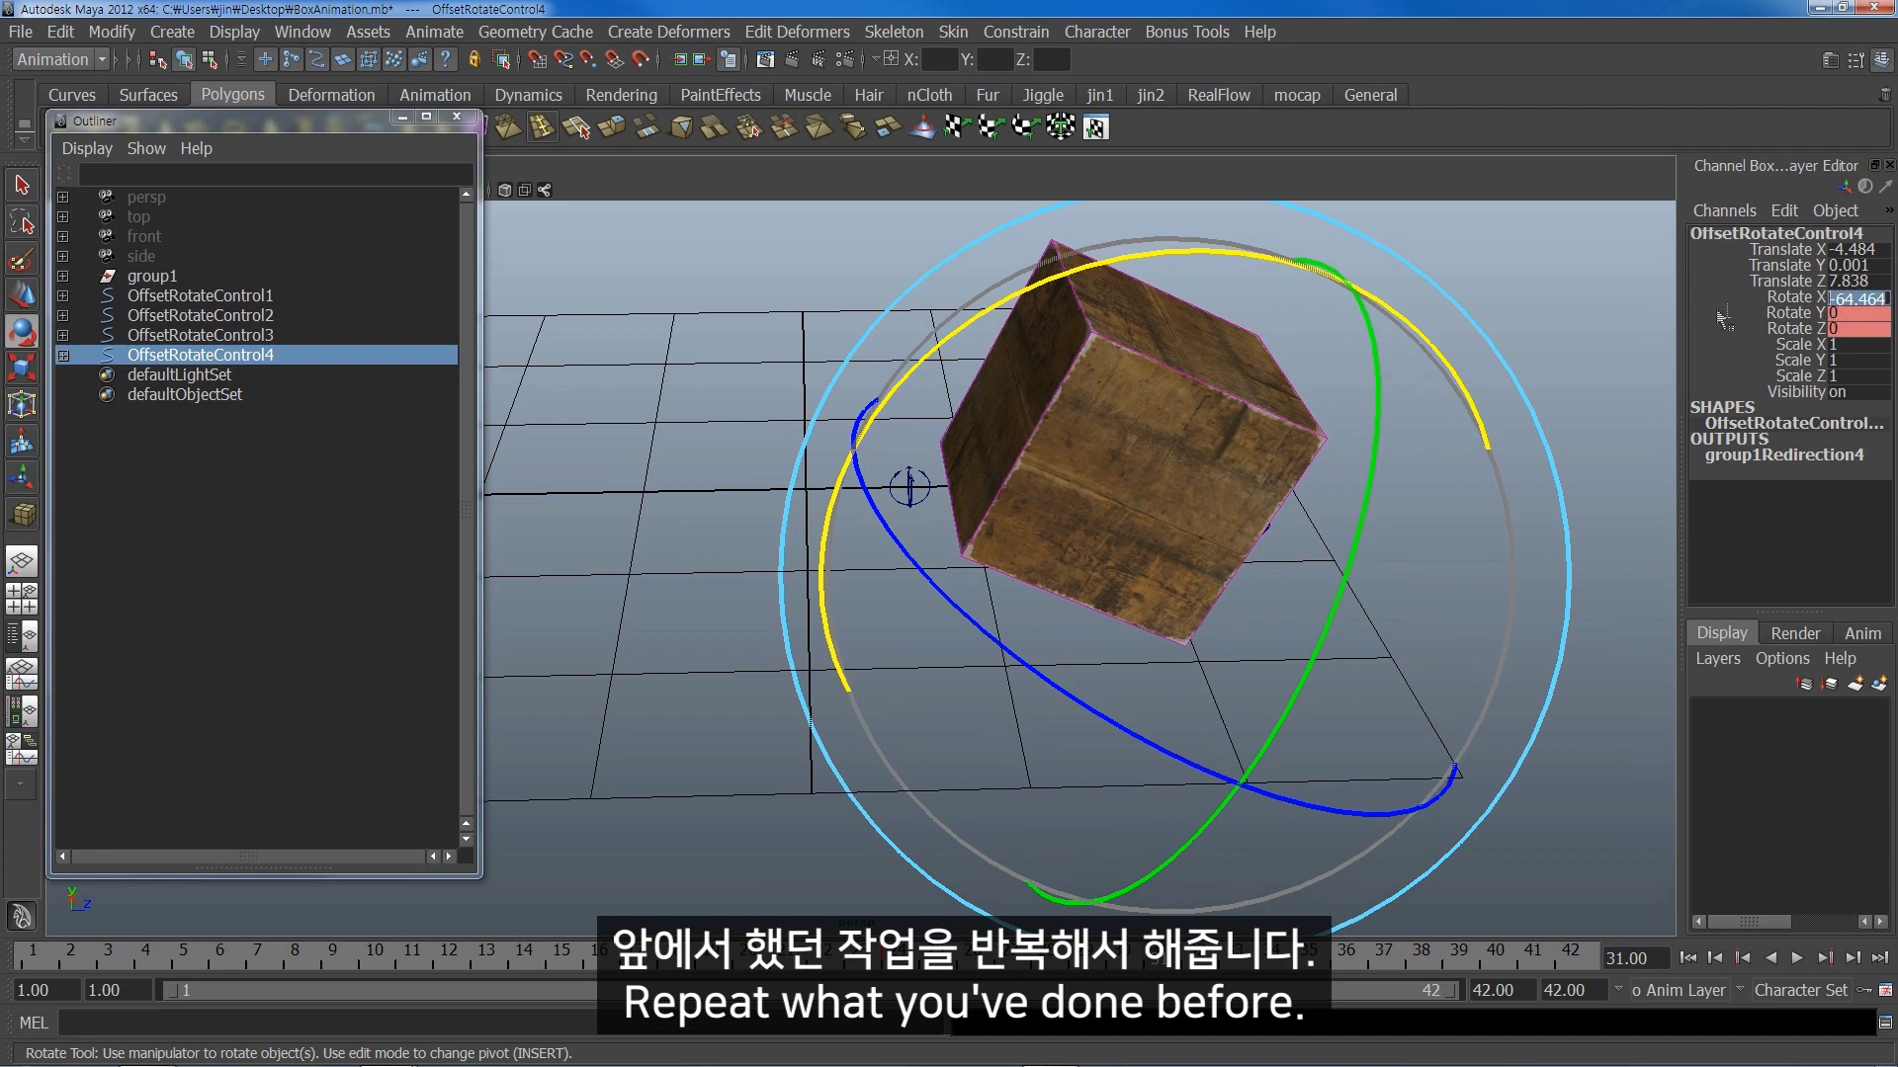
pyautogui.press('BackSpace')
pyautogui.write('-90')
pyautogui.press('Return')
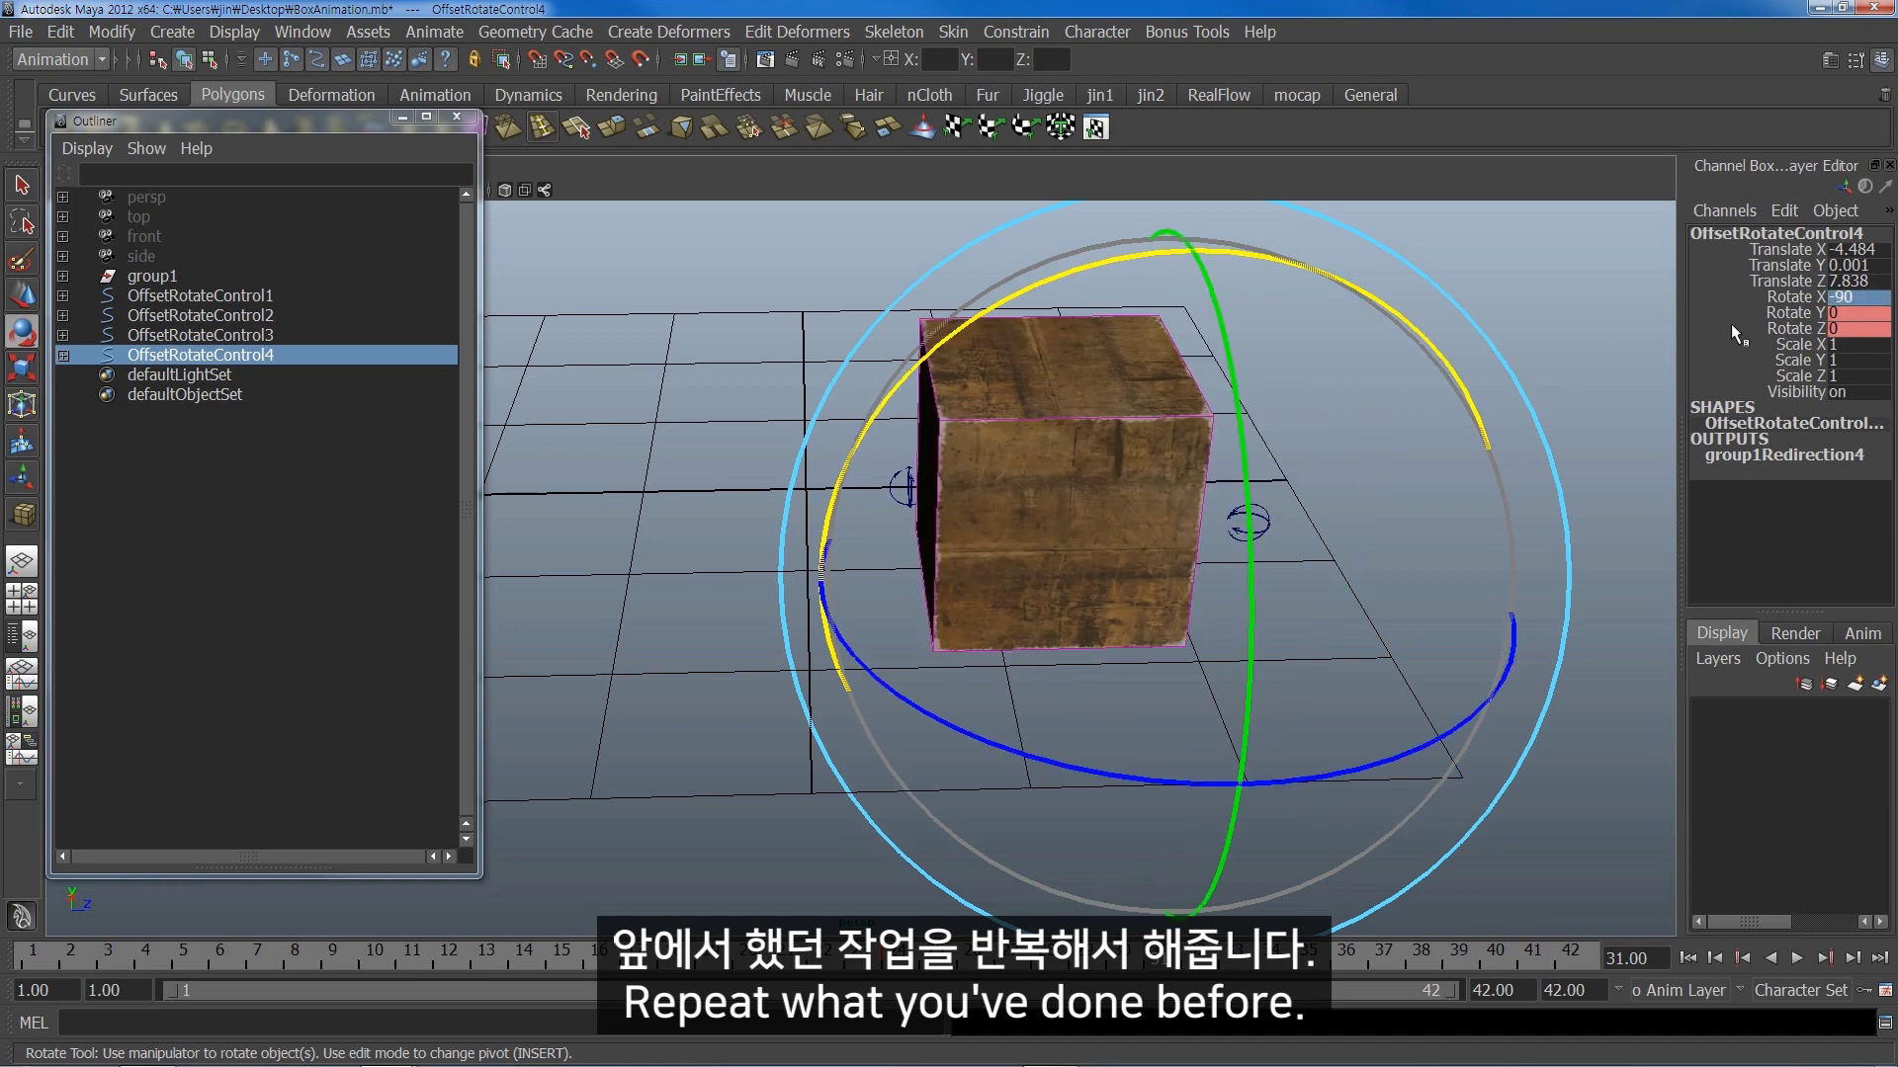
pyautogui.moveTo(1796, 297); pyautogui.dragTo(1787, 334)
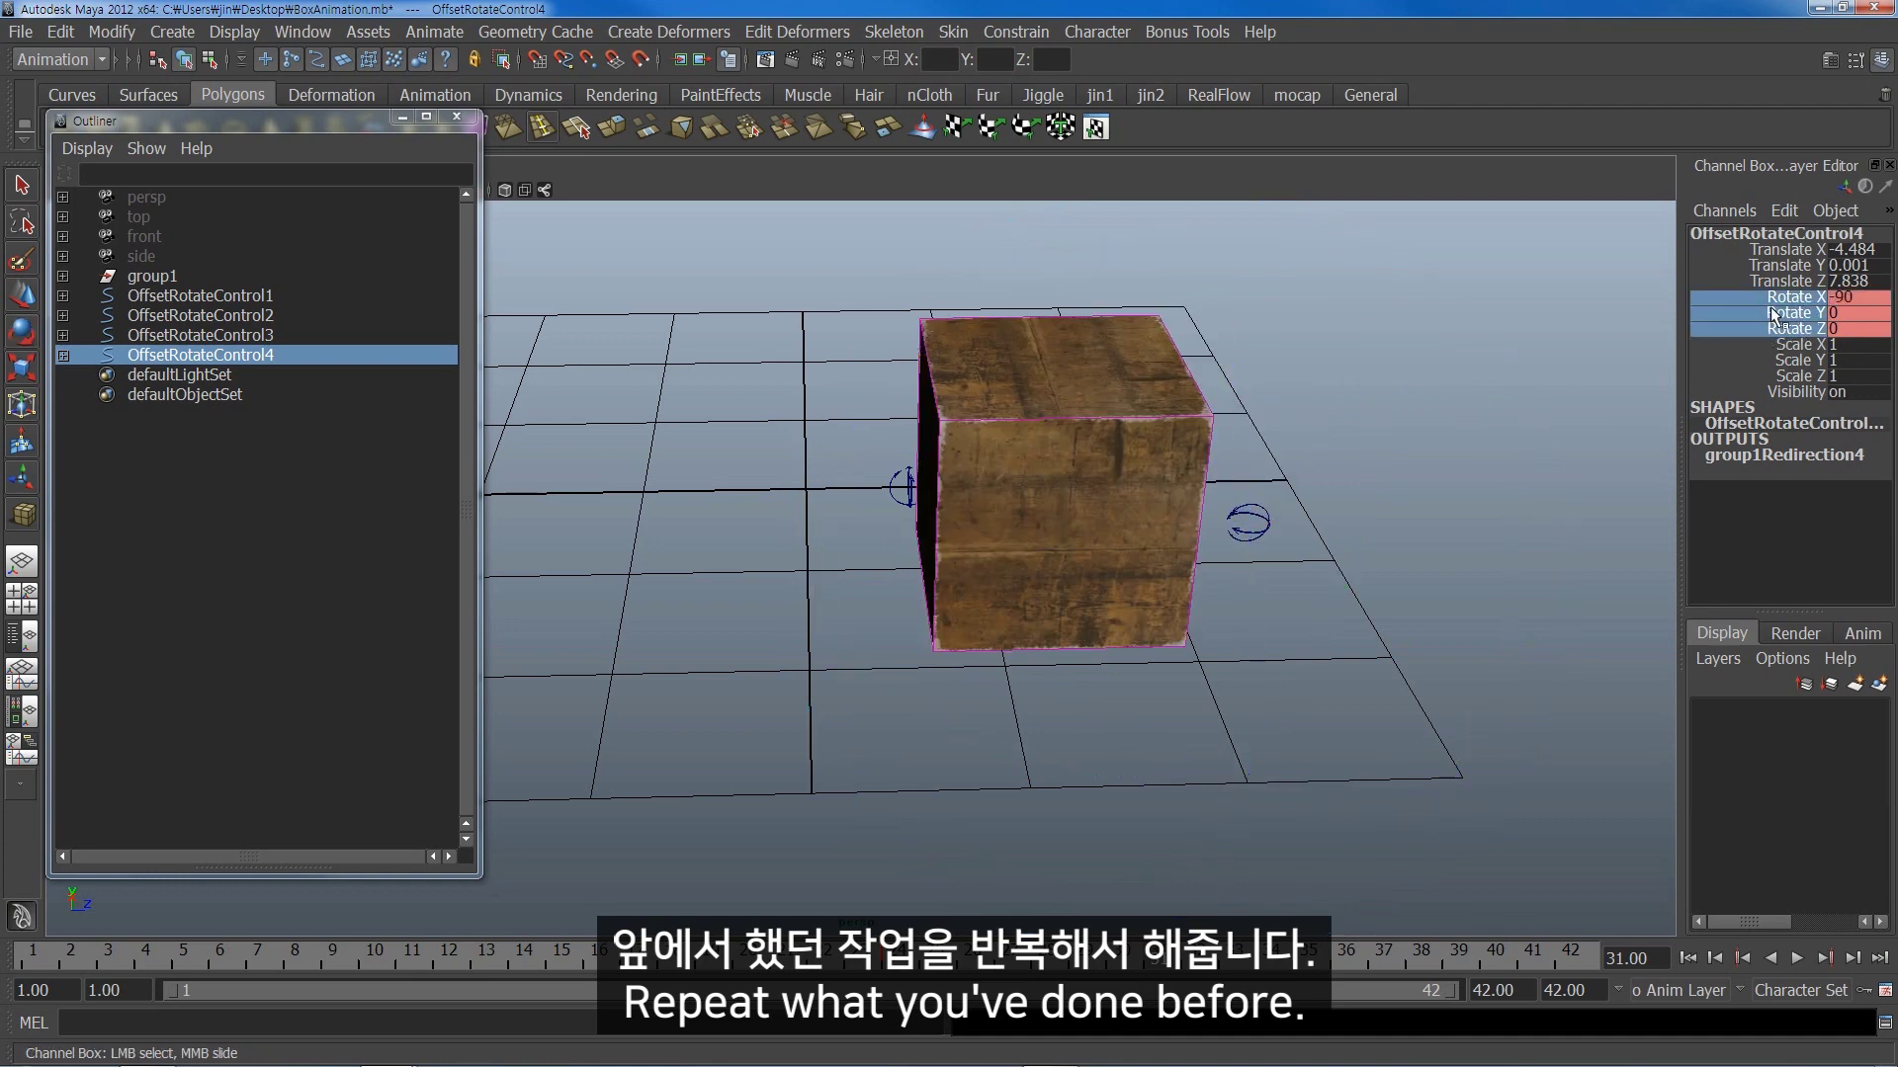
pyautogui.moveTo(1776, 317); pyautogui.dragTo(1734, 354, button='right')
pyautogui.hotkey('alt', 'v')
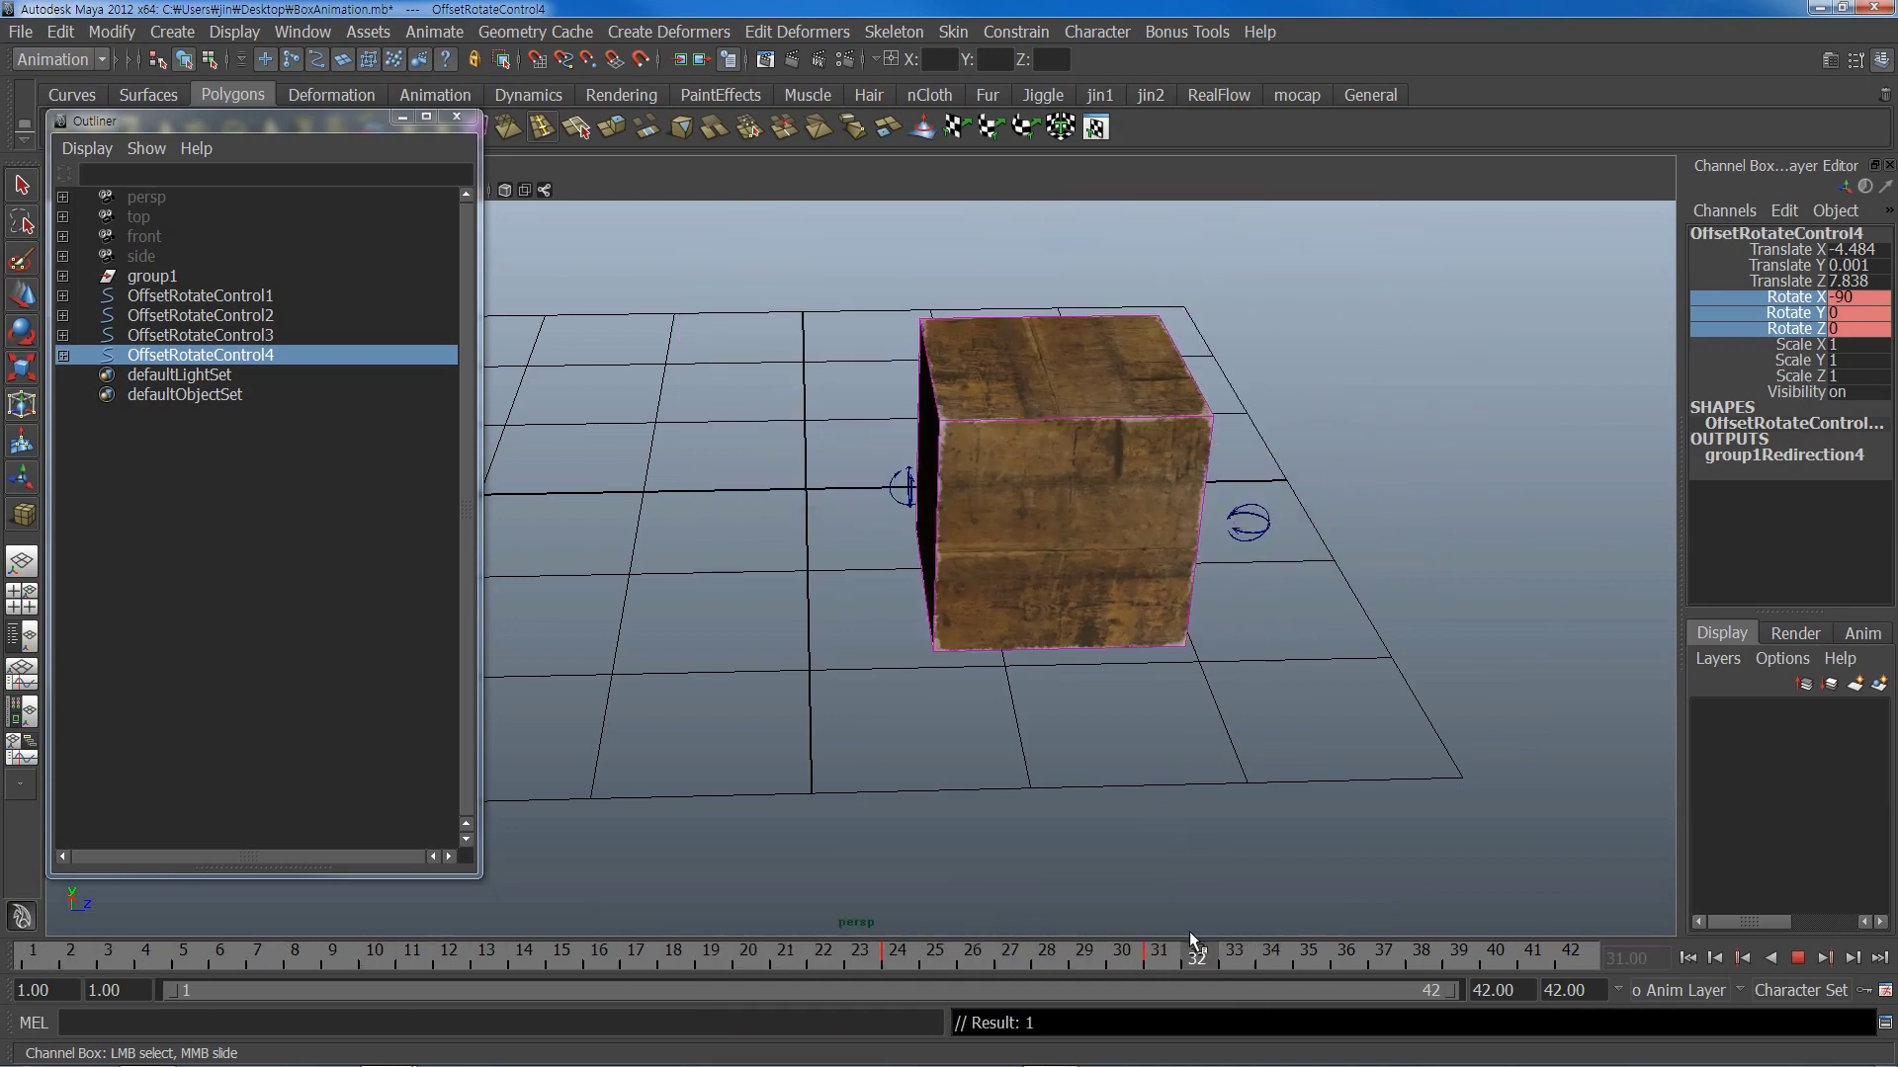
pyautogui.moveTo(1156, 776)
pyautogui.keyDown('alt'); pyautogui.mouseDown(button='middle')
pyautogui.moveTo(1300, 721)
pyautogui.moveTo(1250, 712)
pyautogui.mouseUp(button='middle'); pyautogui.keyUp('alt')
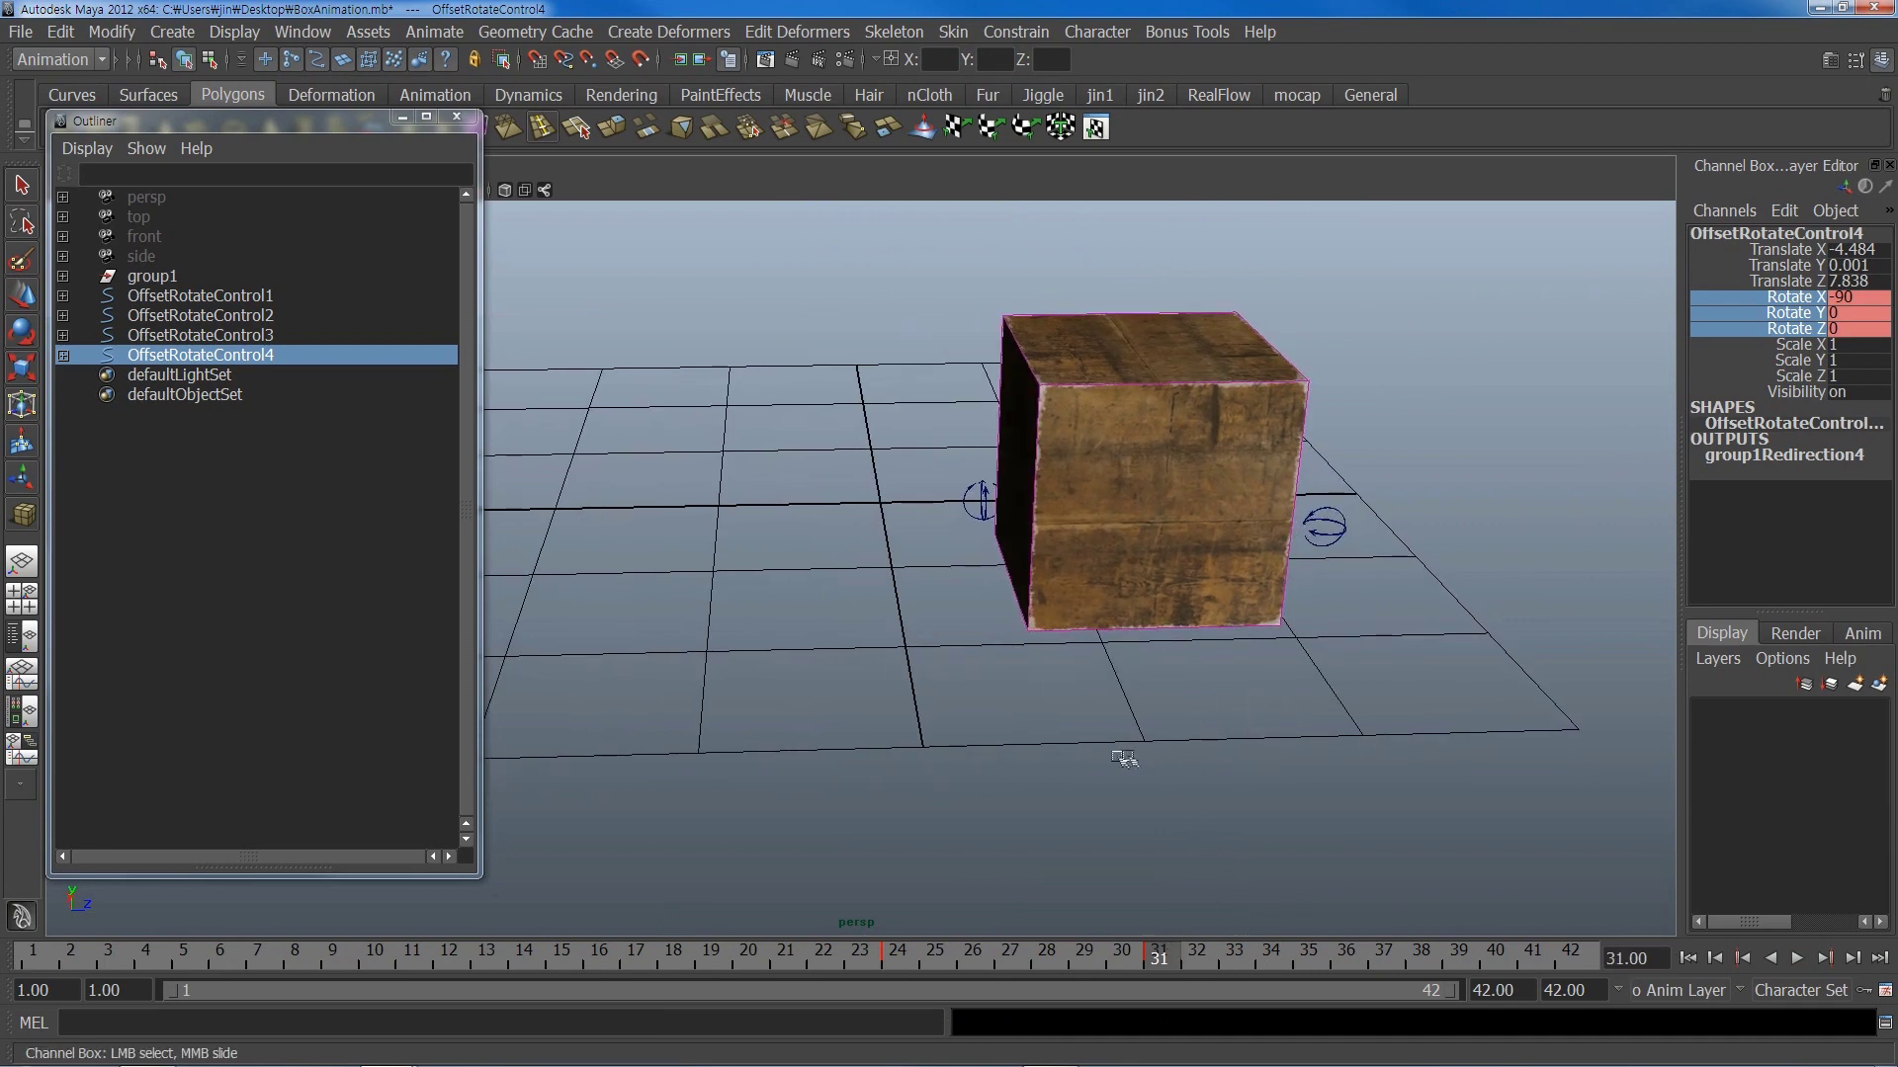
# - Give group1 a fifth rotation-only redirect control, OffsetRotateControl5
pyautogui.click(148, 276)
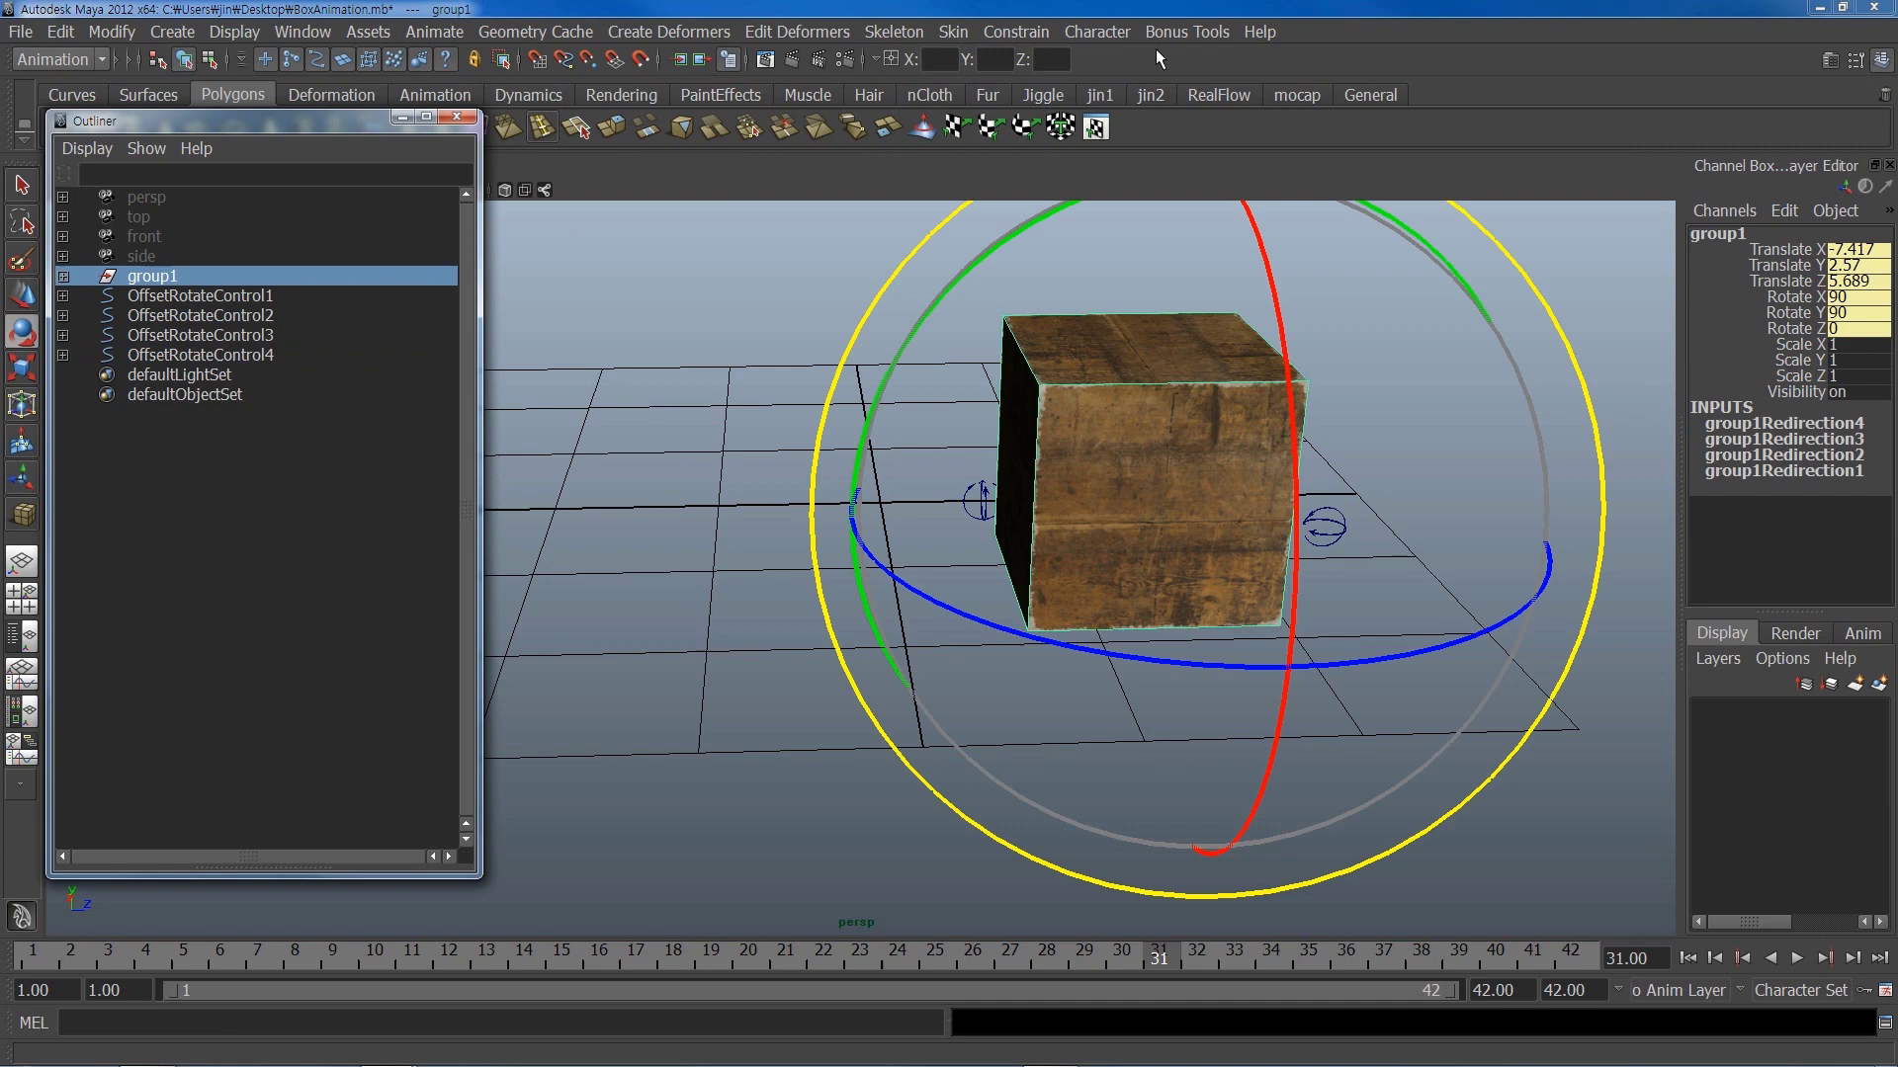
pyautogui.click(1097, 31)
pyautogui.click(1235, 321)
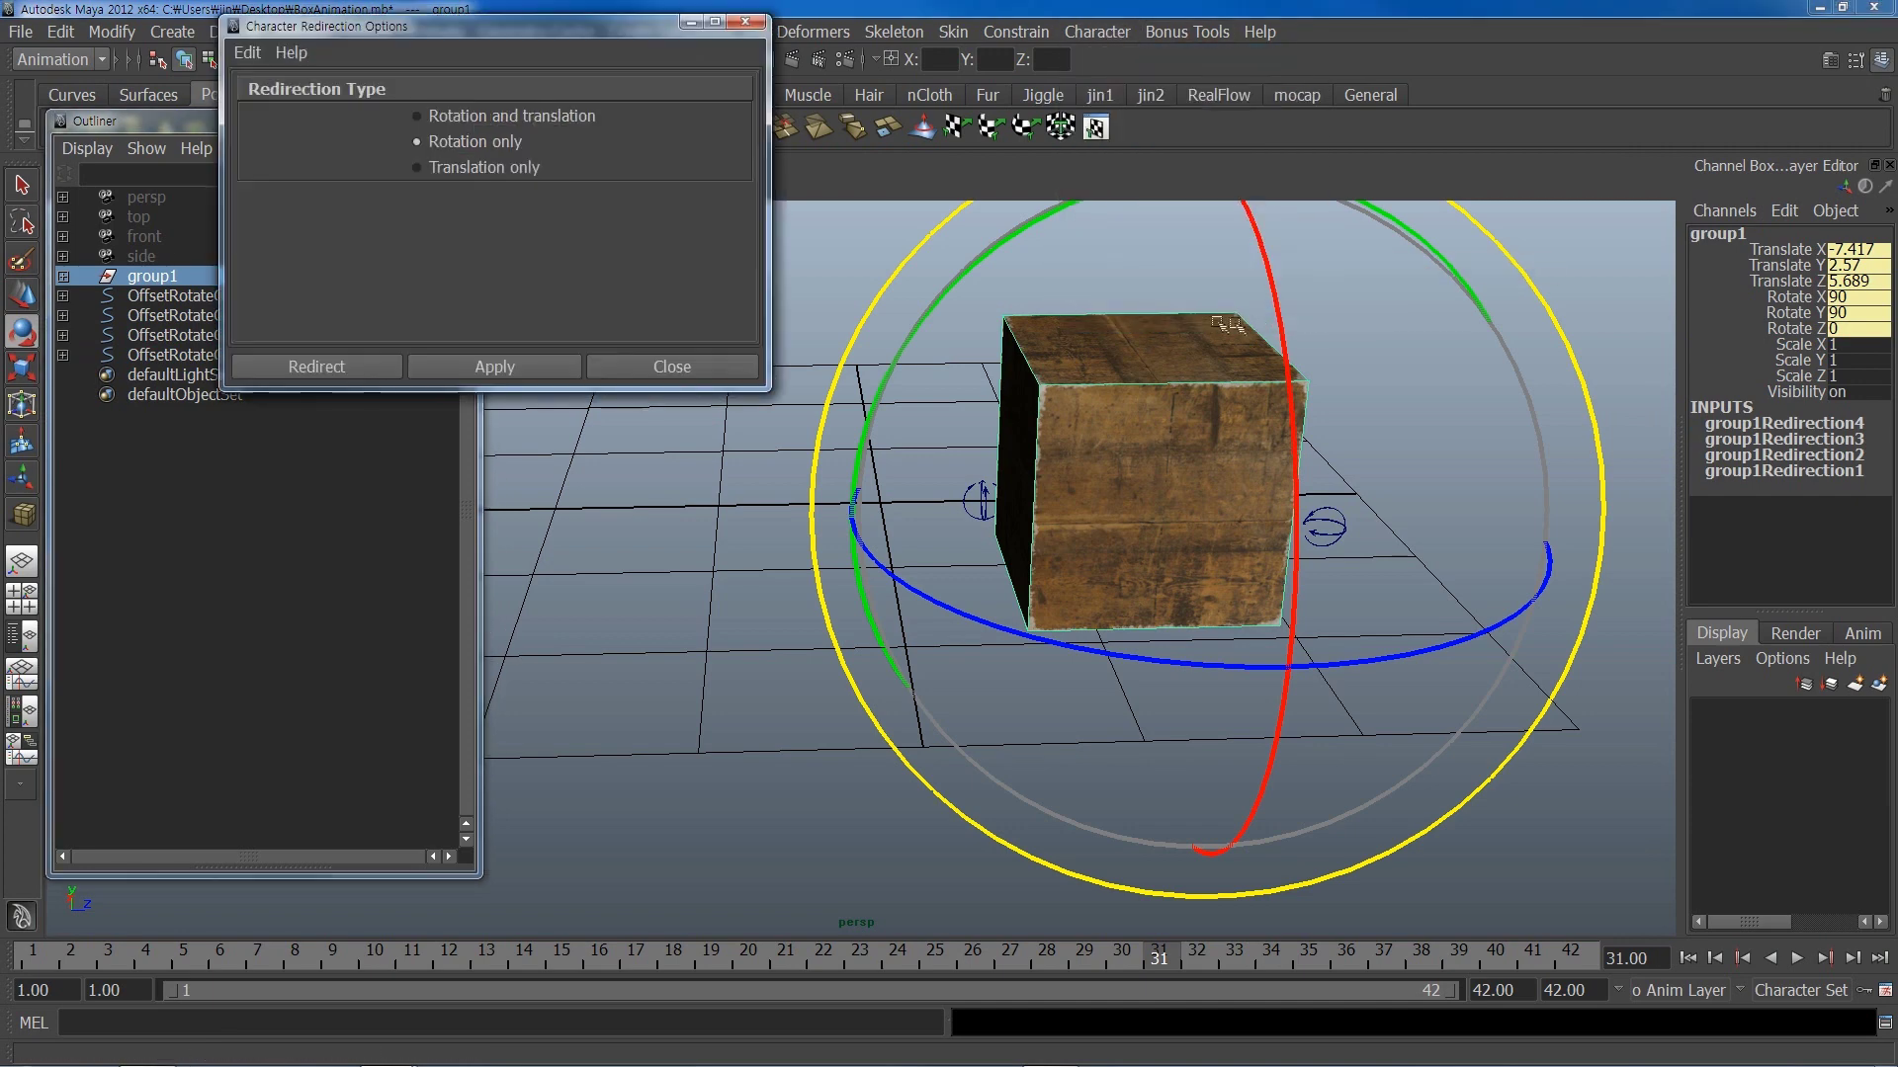
pyautogui.click(372, 367)
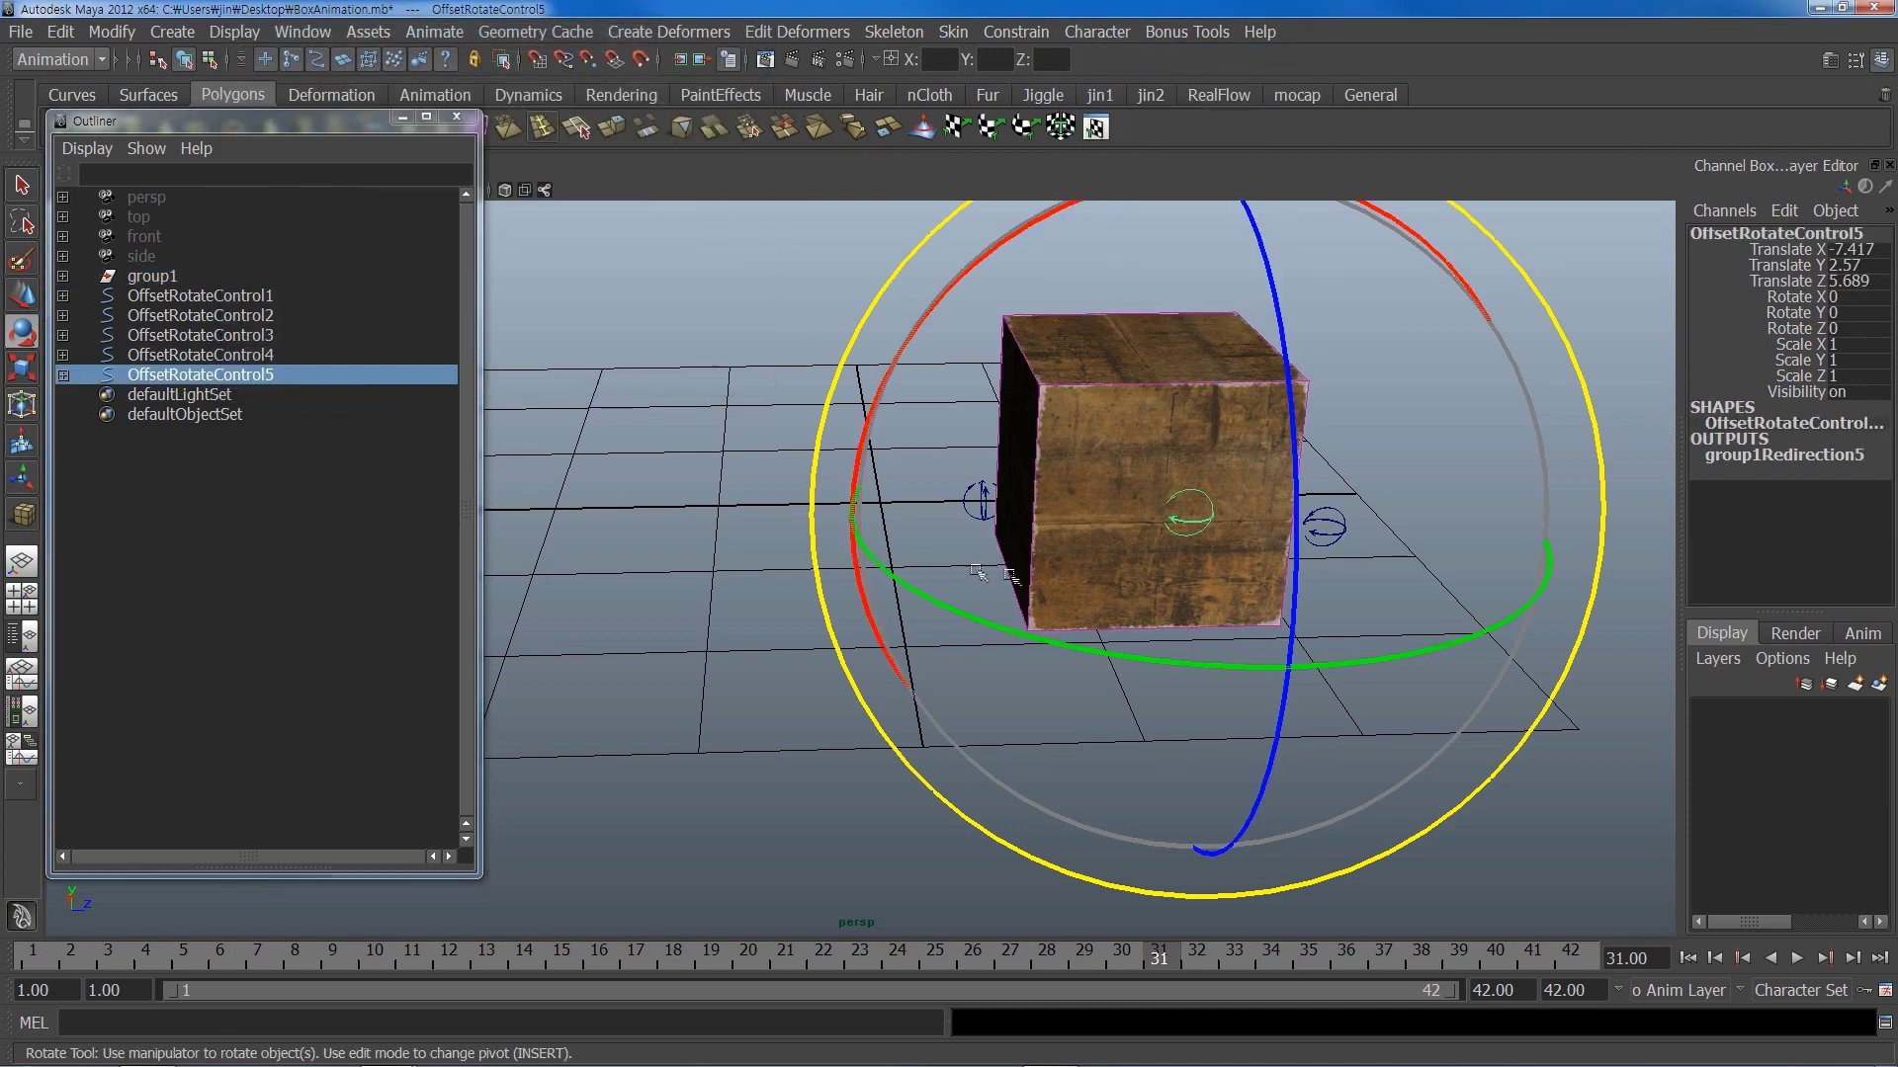
# - Move OffsetRotateControl5 onto the box's bottom edge and key its rotation at frame 31
pyautogui.keyDown('alt'); pyautogui.moveTo(1193, 608); pyautogui.dragTo(1217, 605); pyautogui.keyUp('alt')
pyautogui.press('w')
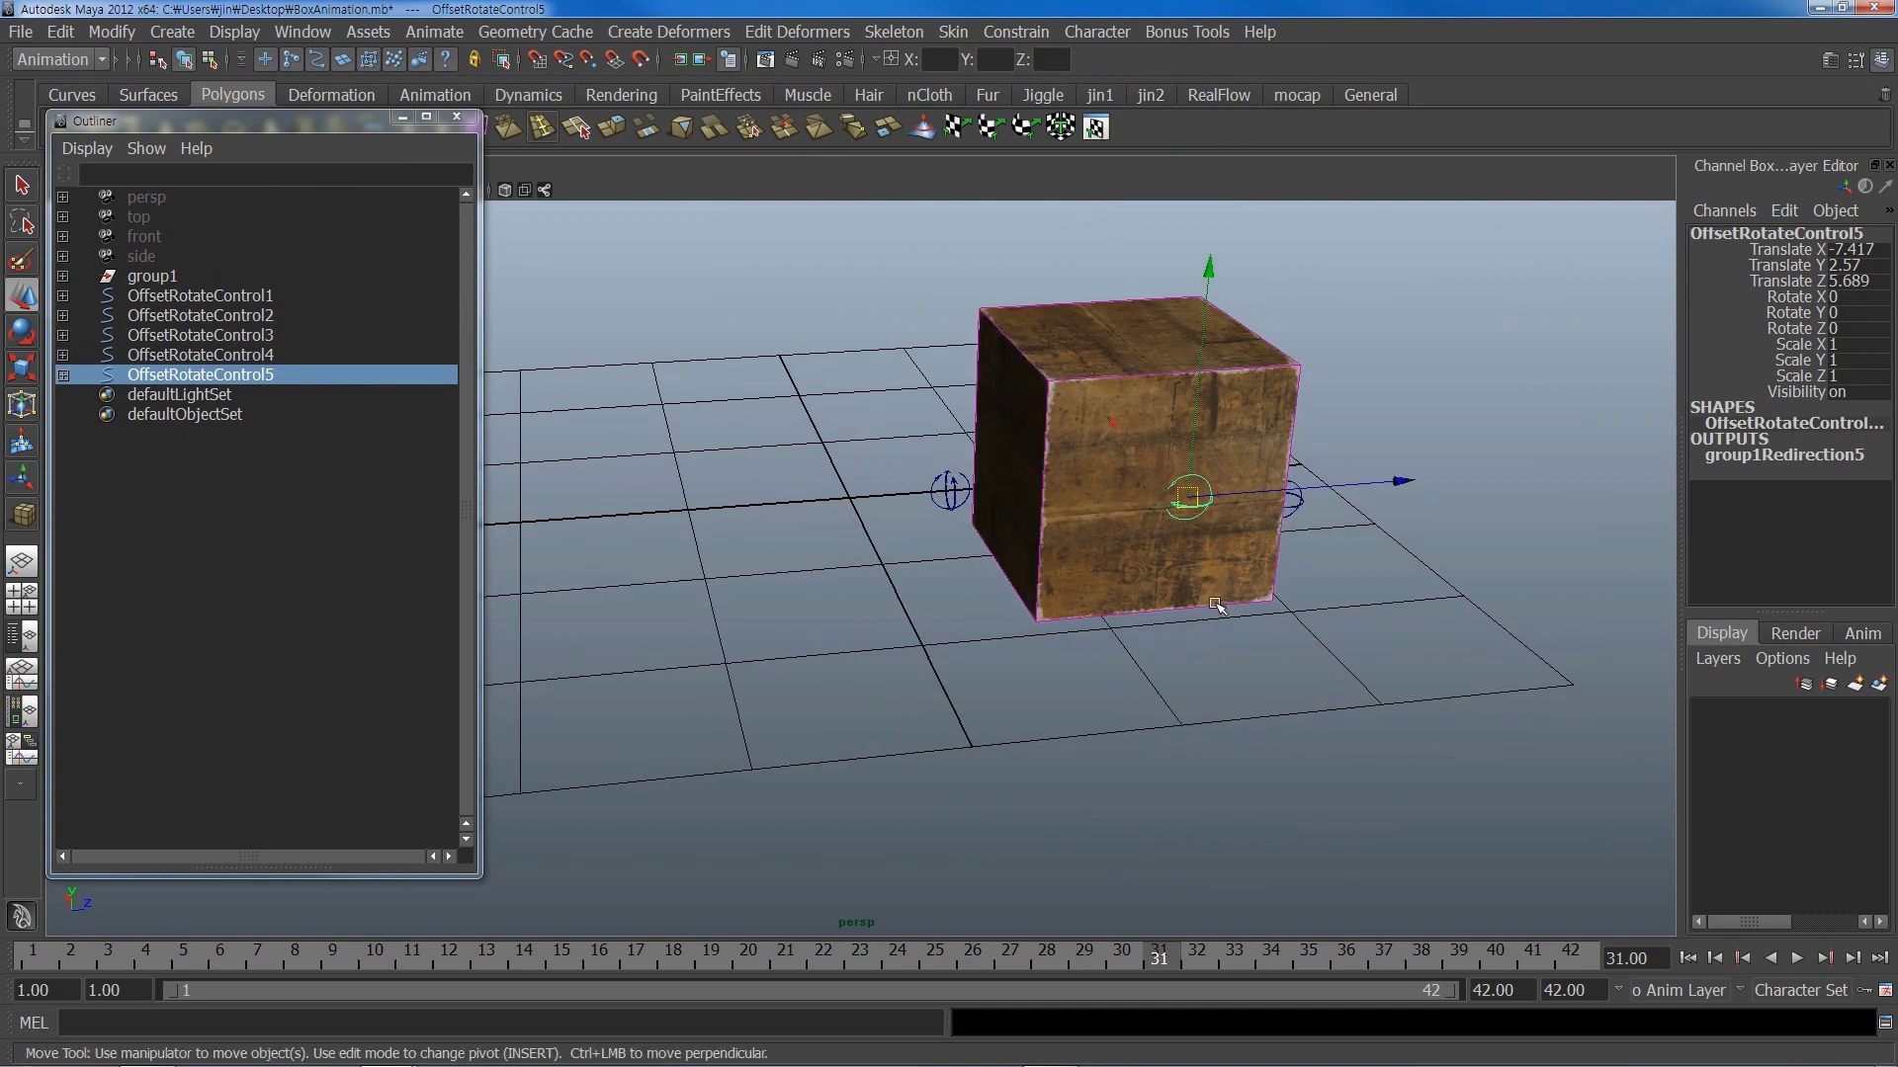
pyautogui.moveTo(1188, 497); pyautogui.dragTo(991, 556)
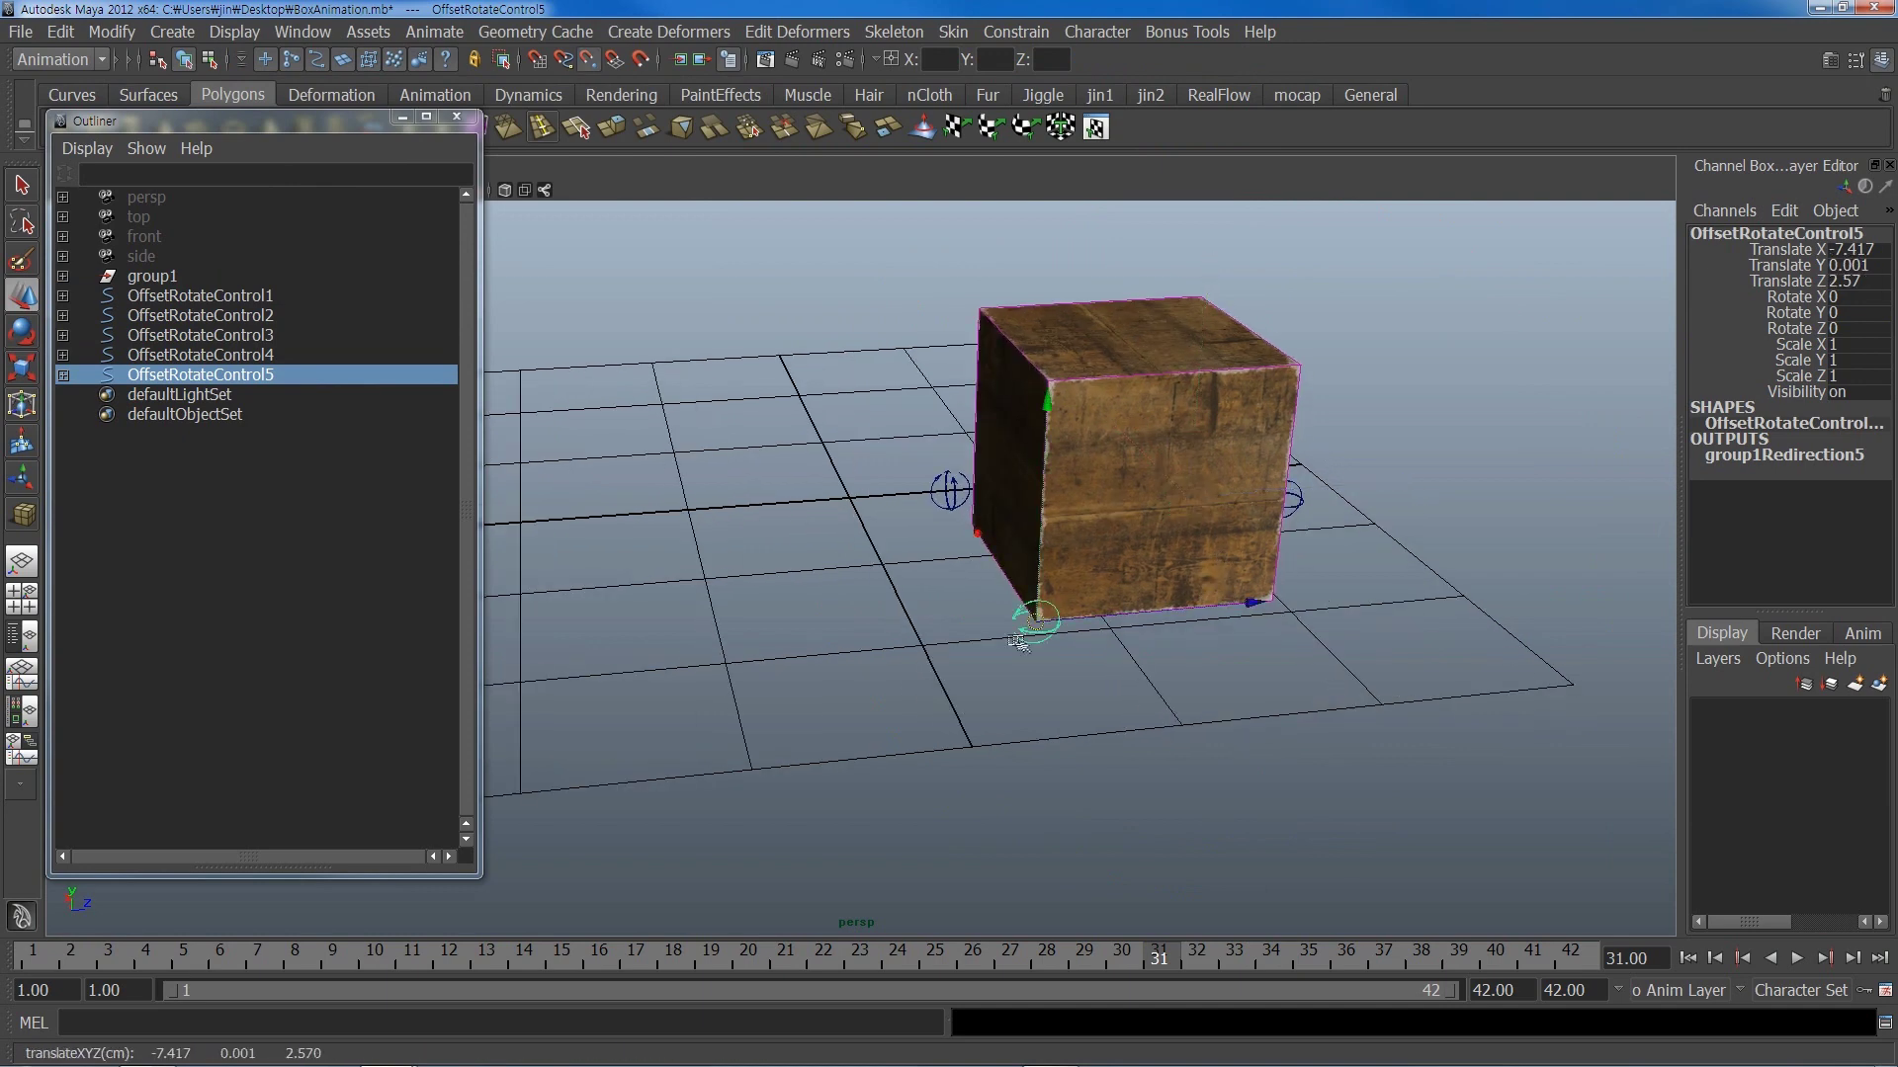
pyautogui.moveTo(940, 490)
pyautogui.mouseDown()
pyautogui.moveTo(993, 514)
pyautogui.moveTo(1207, 497)
pyautogui.mouseUp()
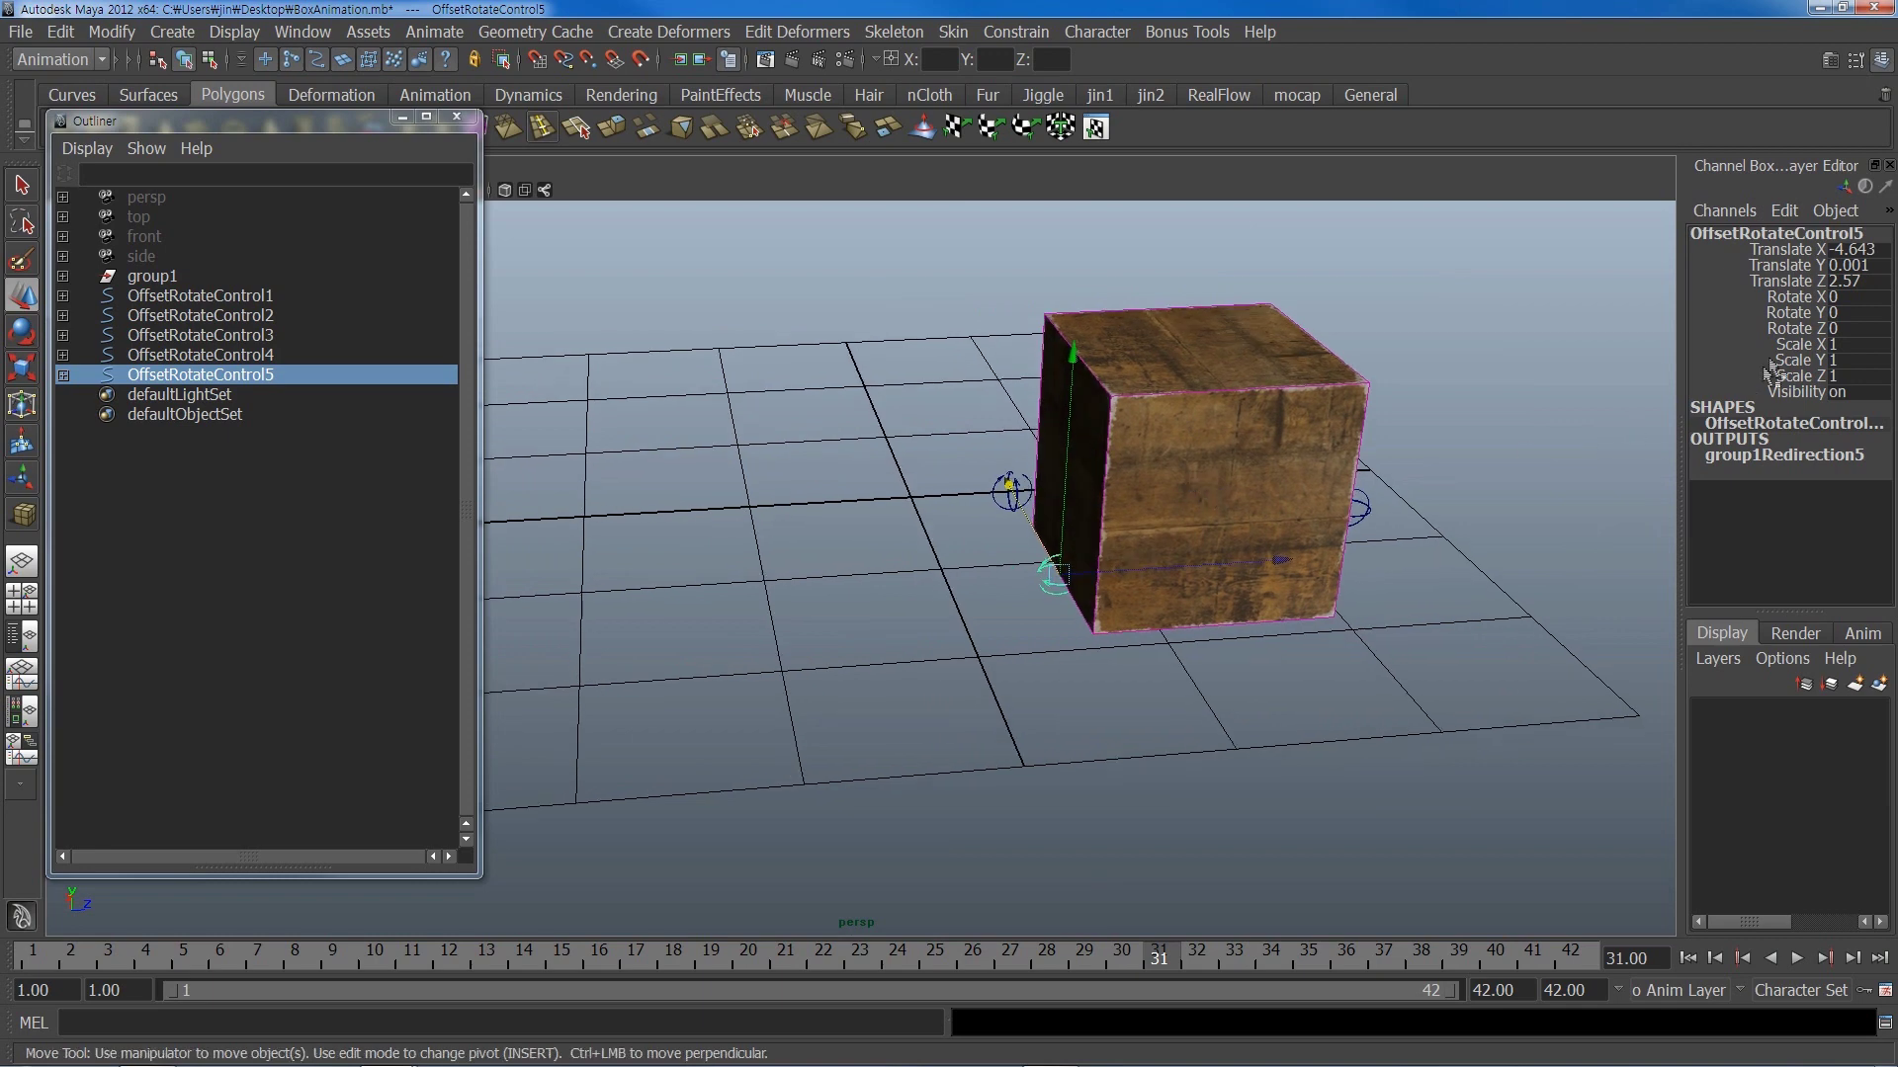
pyautogui.moveTo(1800, 298); pyautogui.dragTo(1791, 330)
pyautogui.moveTo(1774, 316); pyautogui.dragTo(1702, 366, button='right')
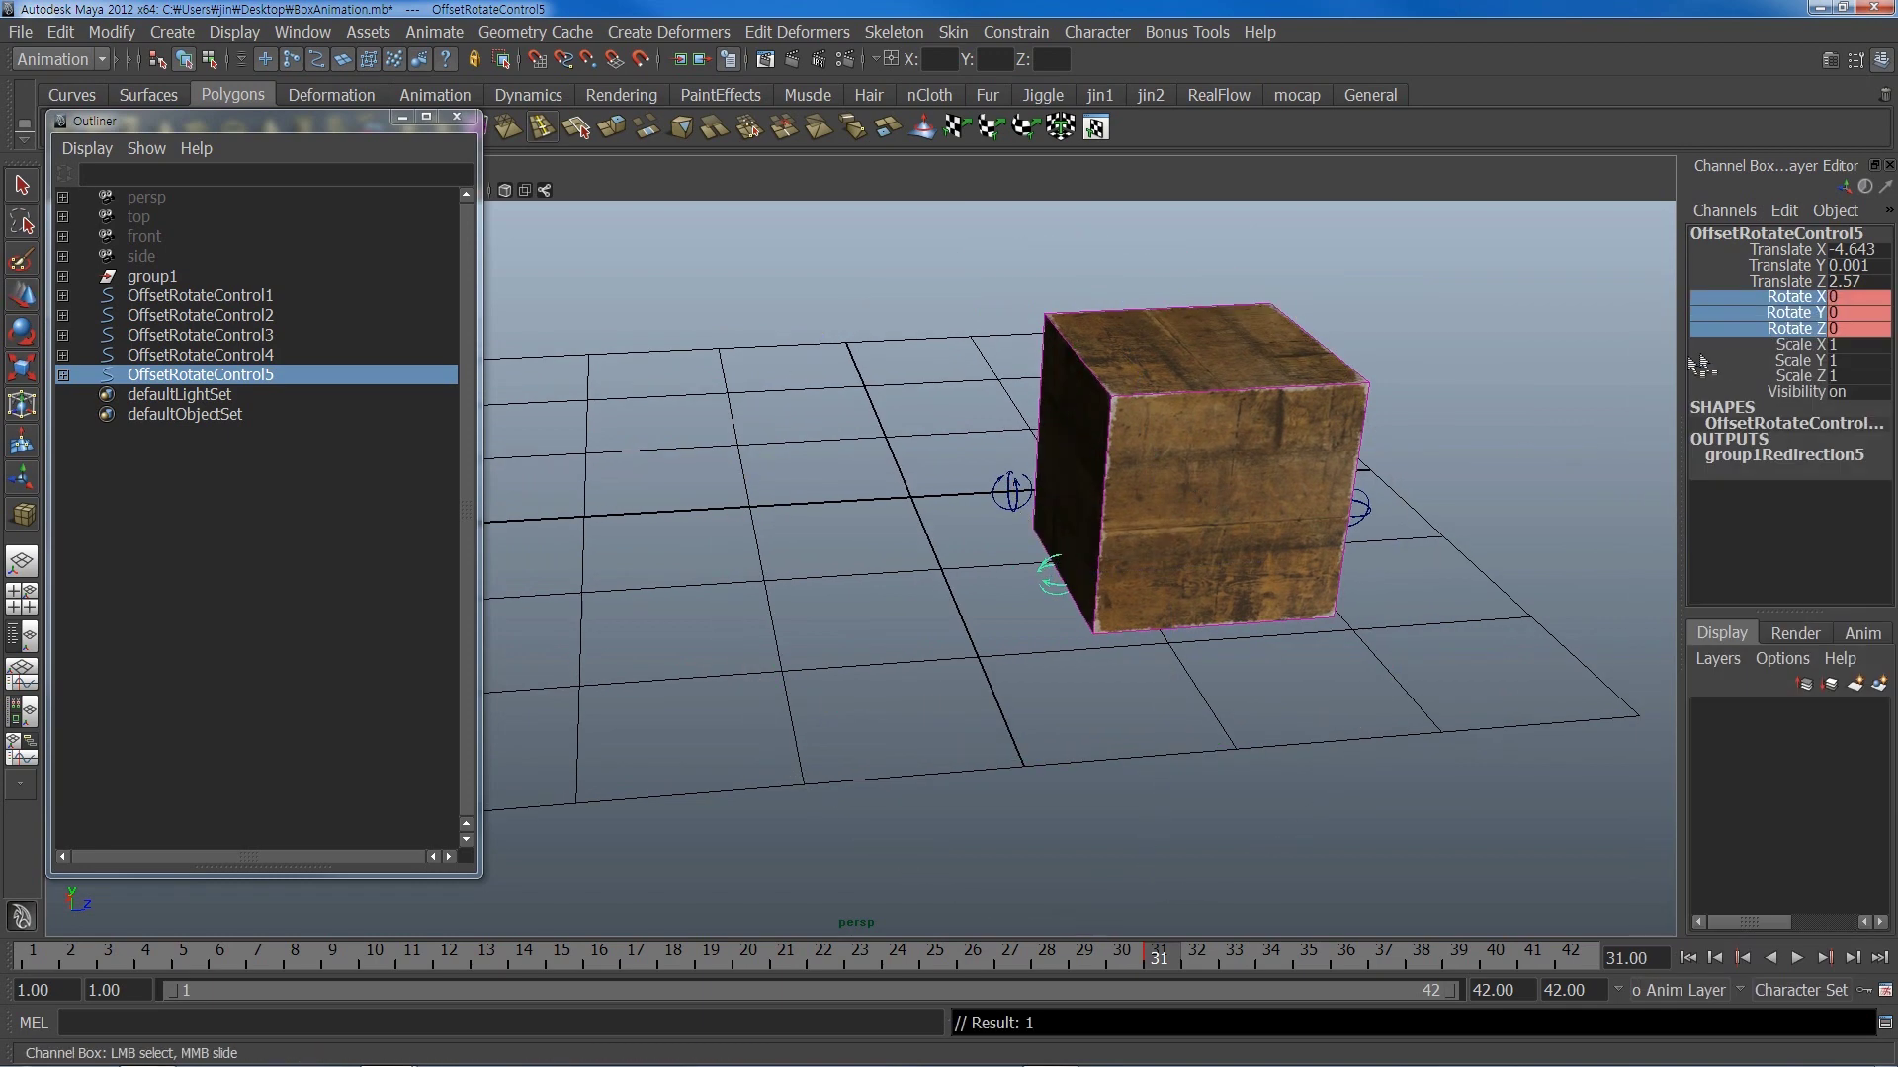
# - At frame 38, set Rotate X to -90, key it, and review from frame 1
pyautogui.moveTo(1189, 966); pyautogui.dragTo(1469, 969)
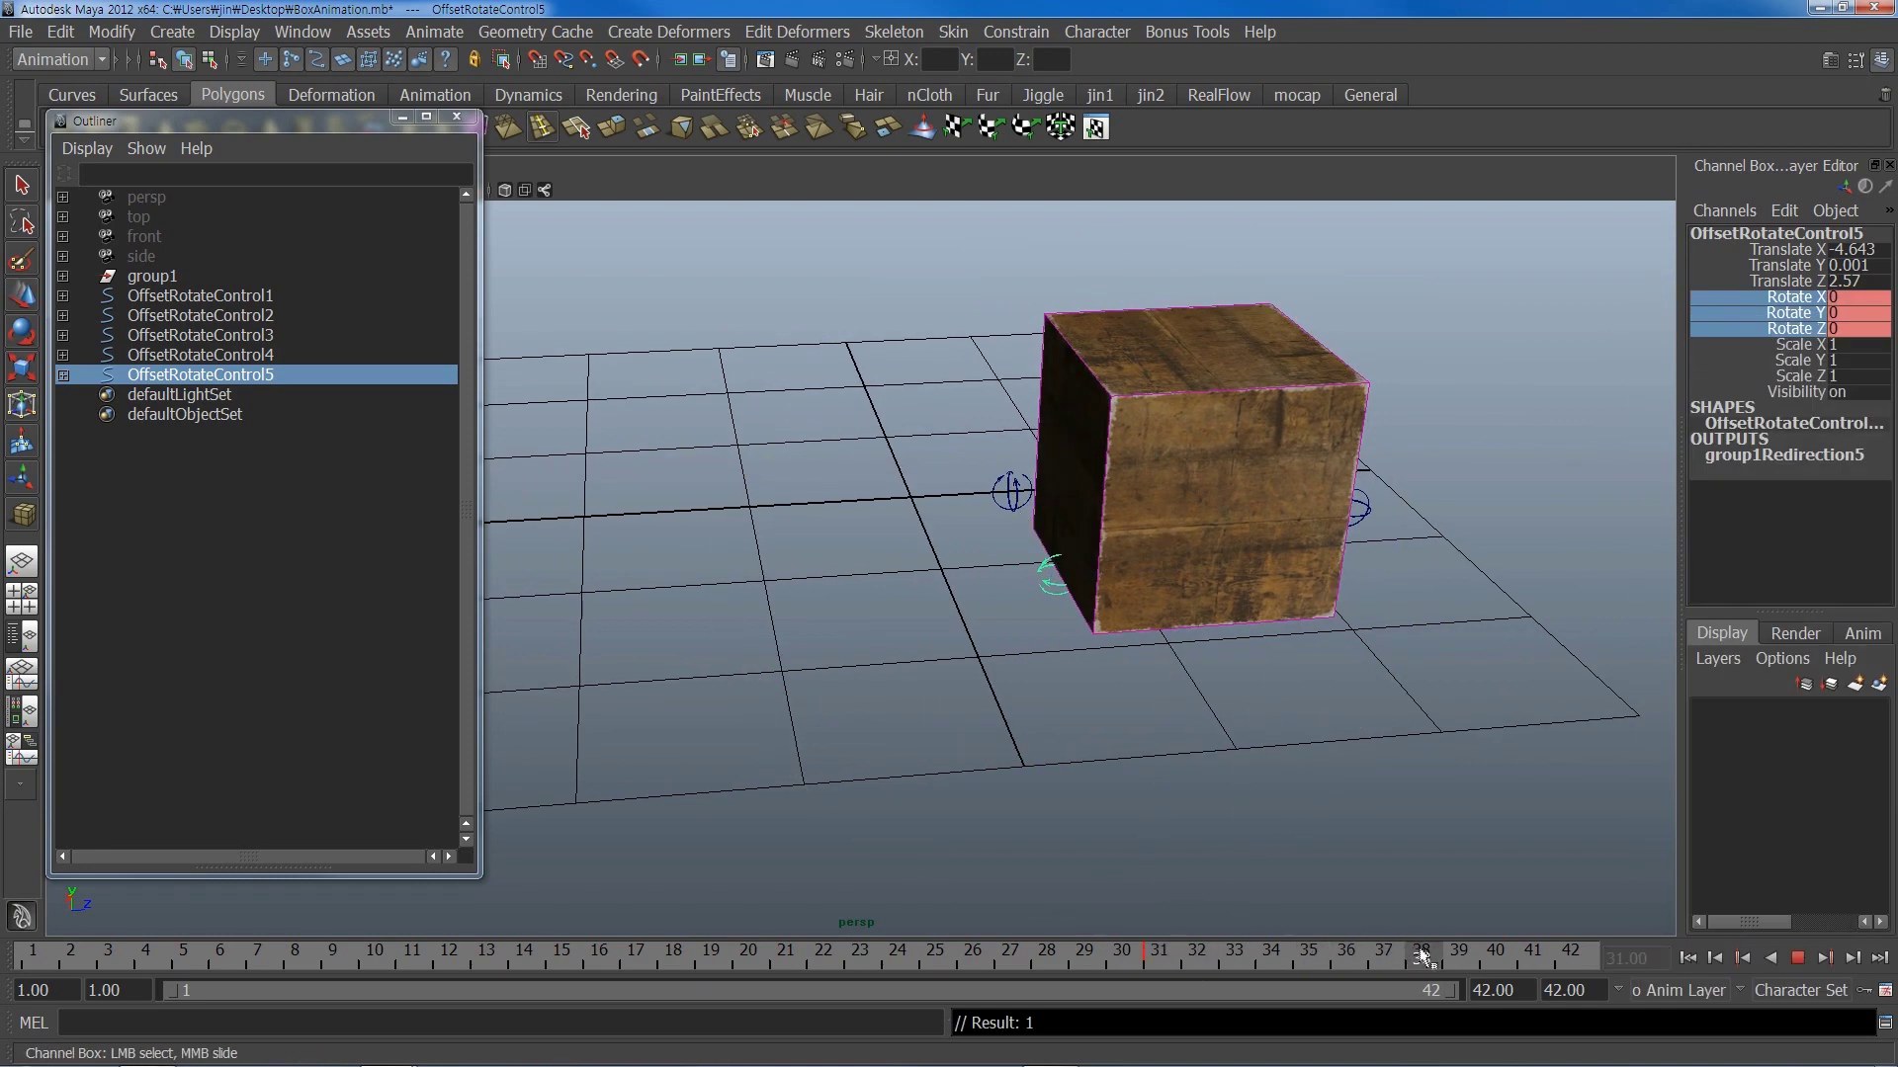
pyautogui.press('e')
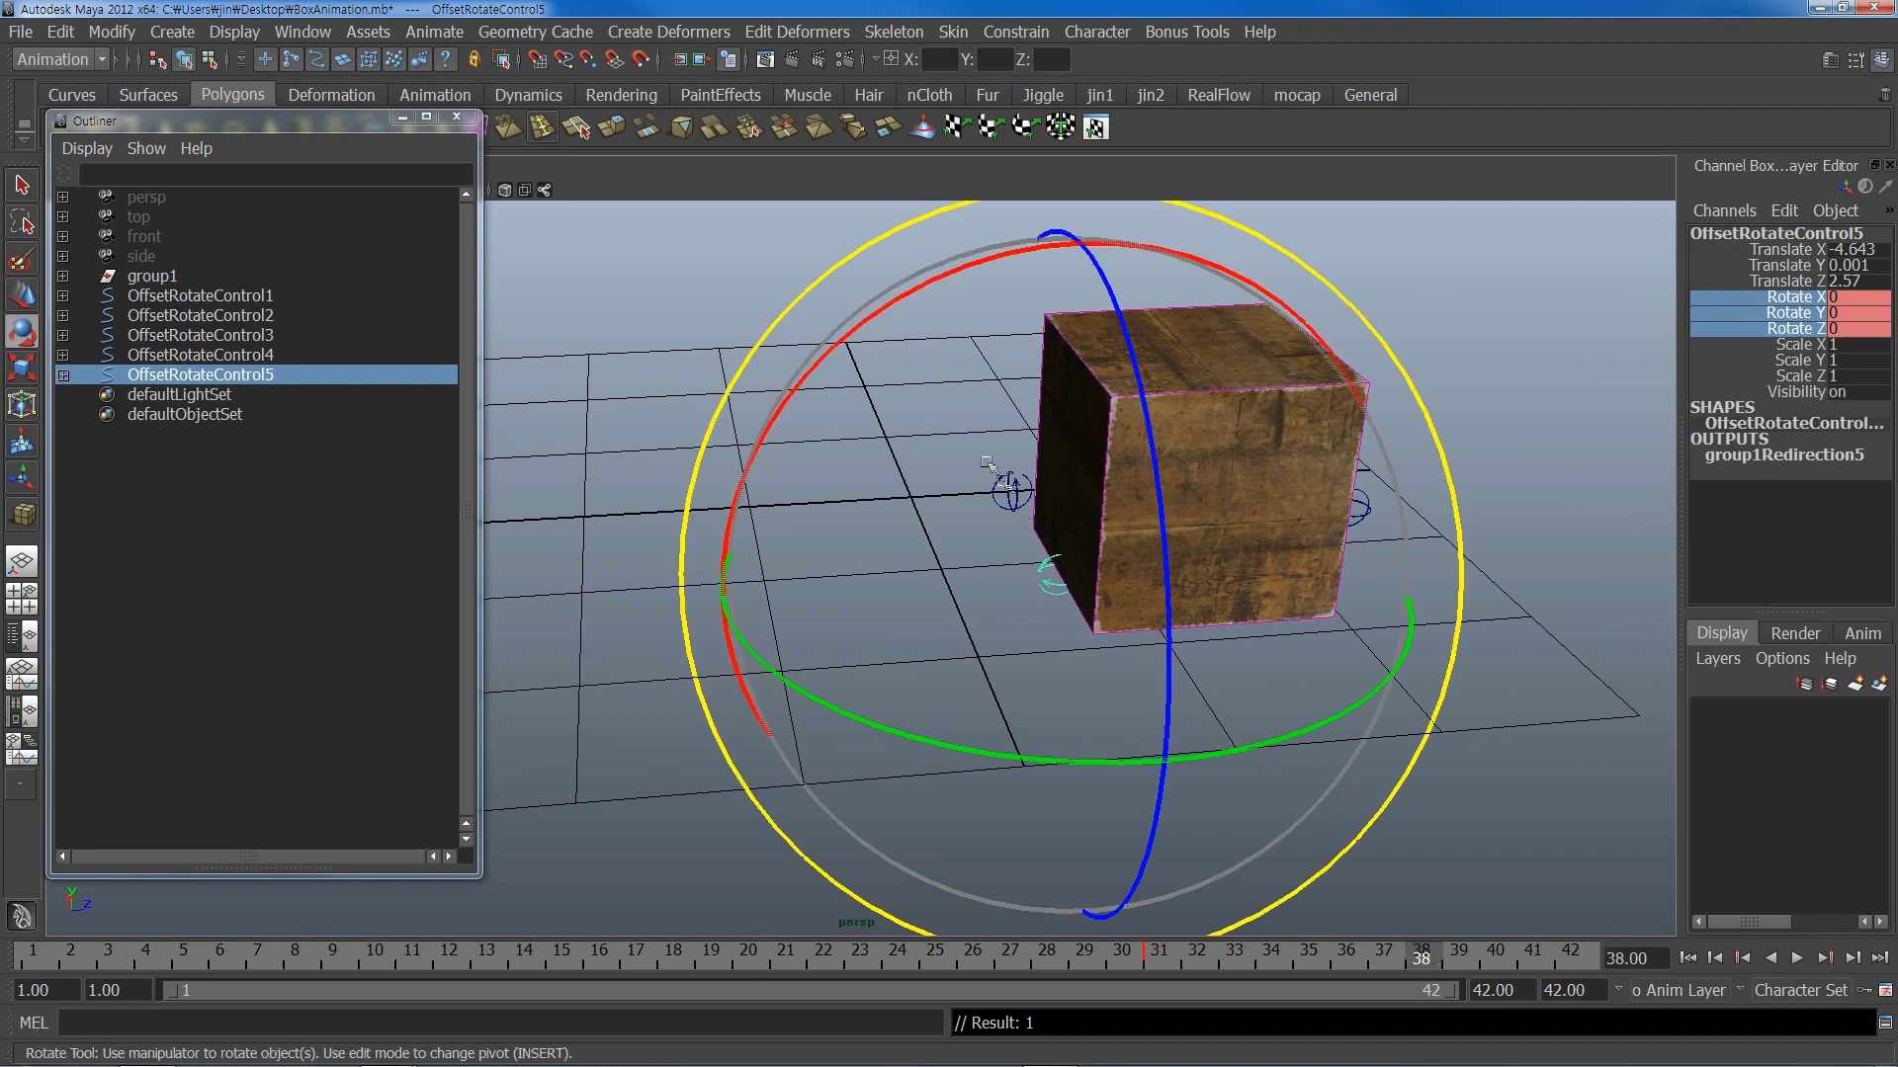
pyautogui.moveTo(991, 261); pyautogui.dragTo(881, 579)
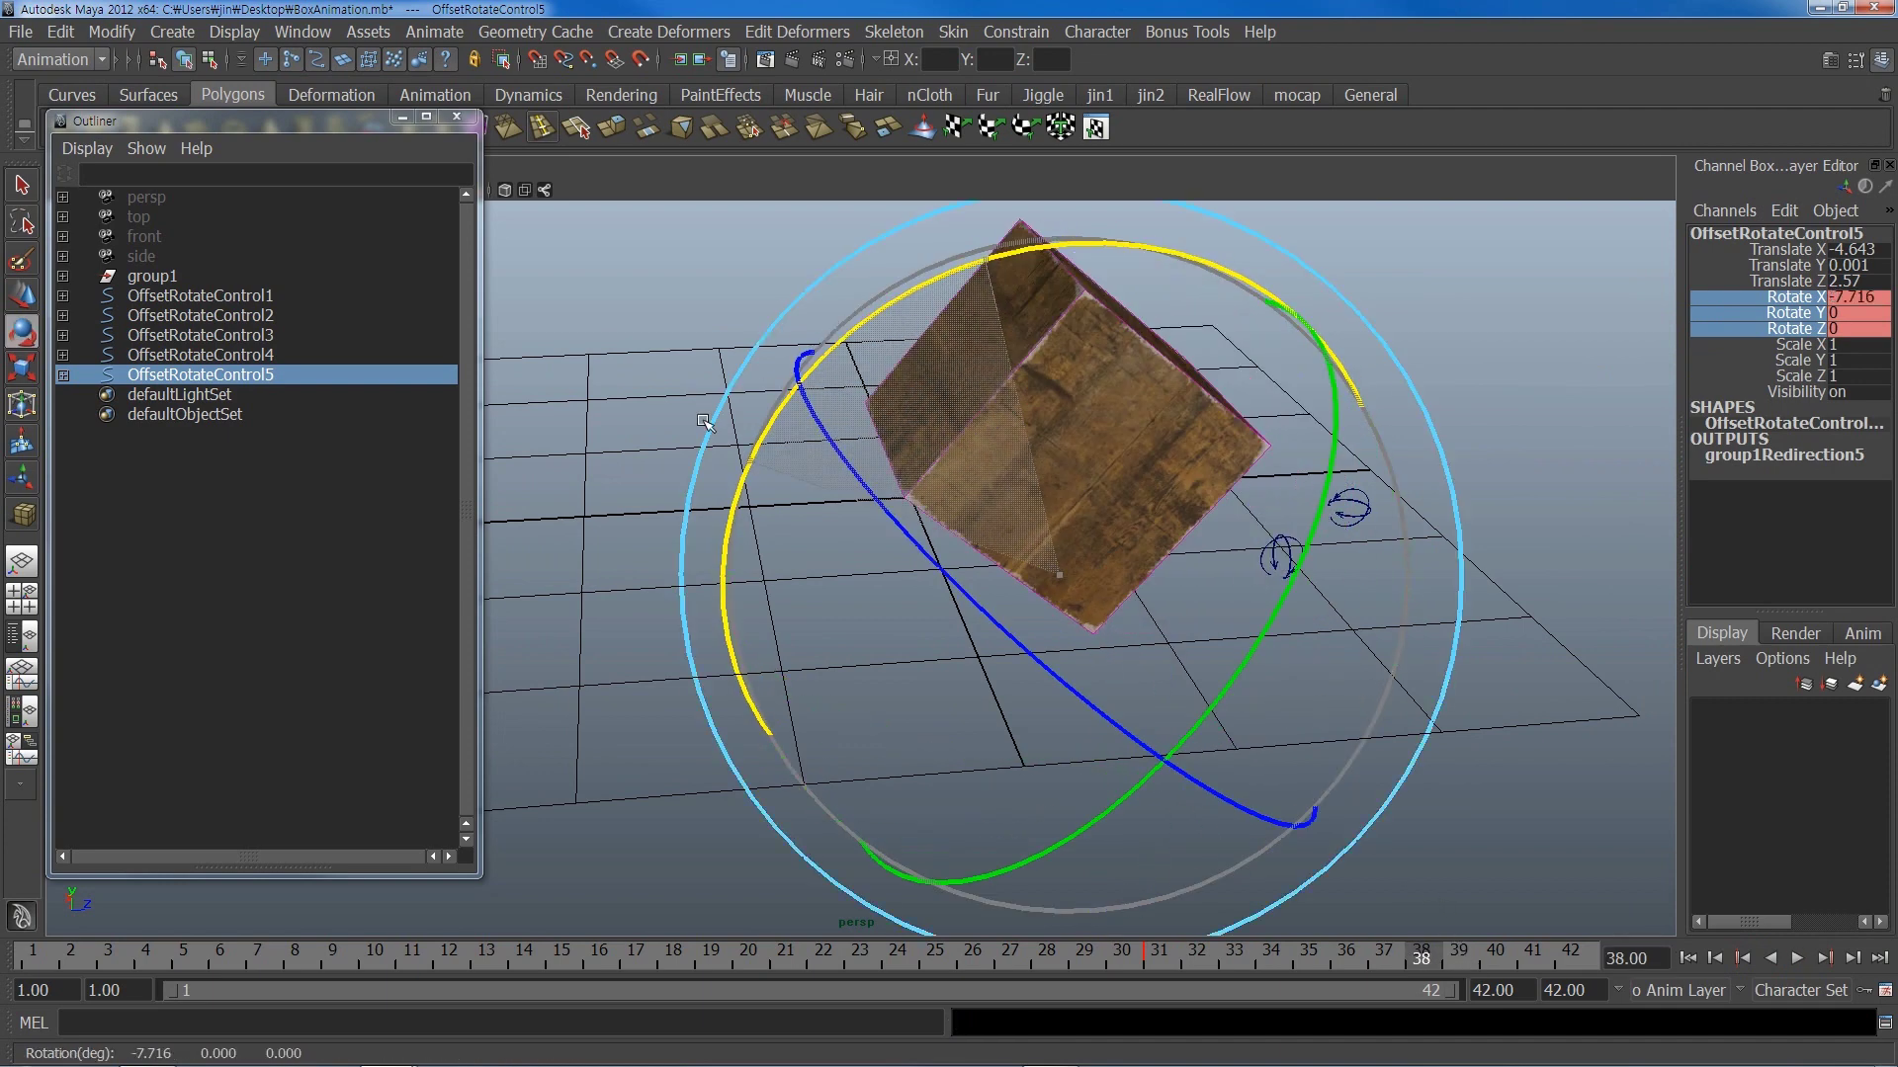
pyautogui.doubleClick(1846, 299)
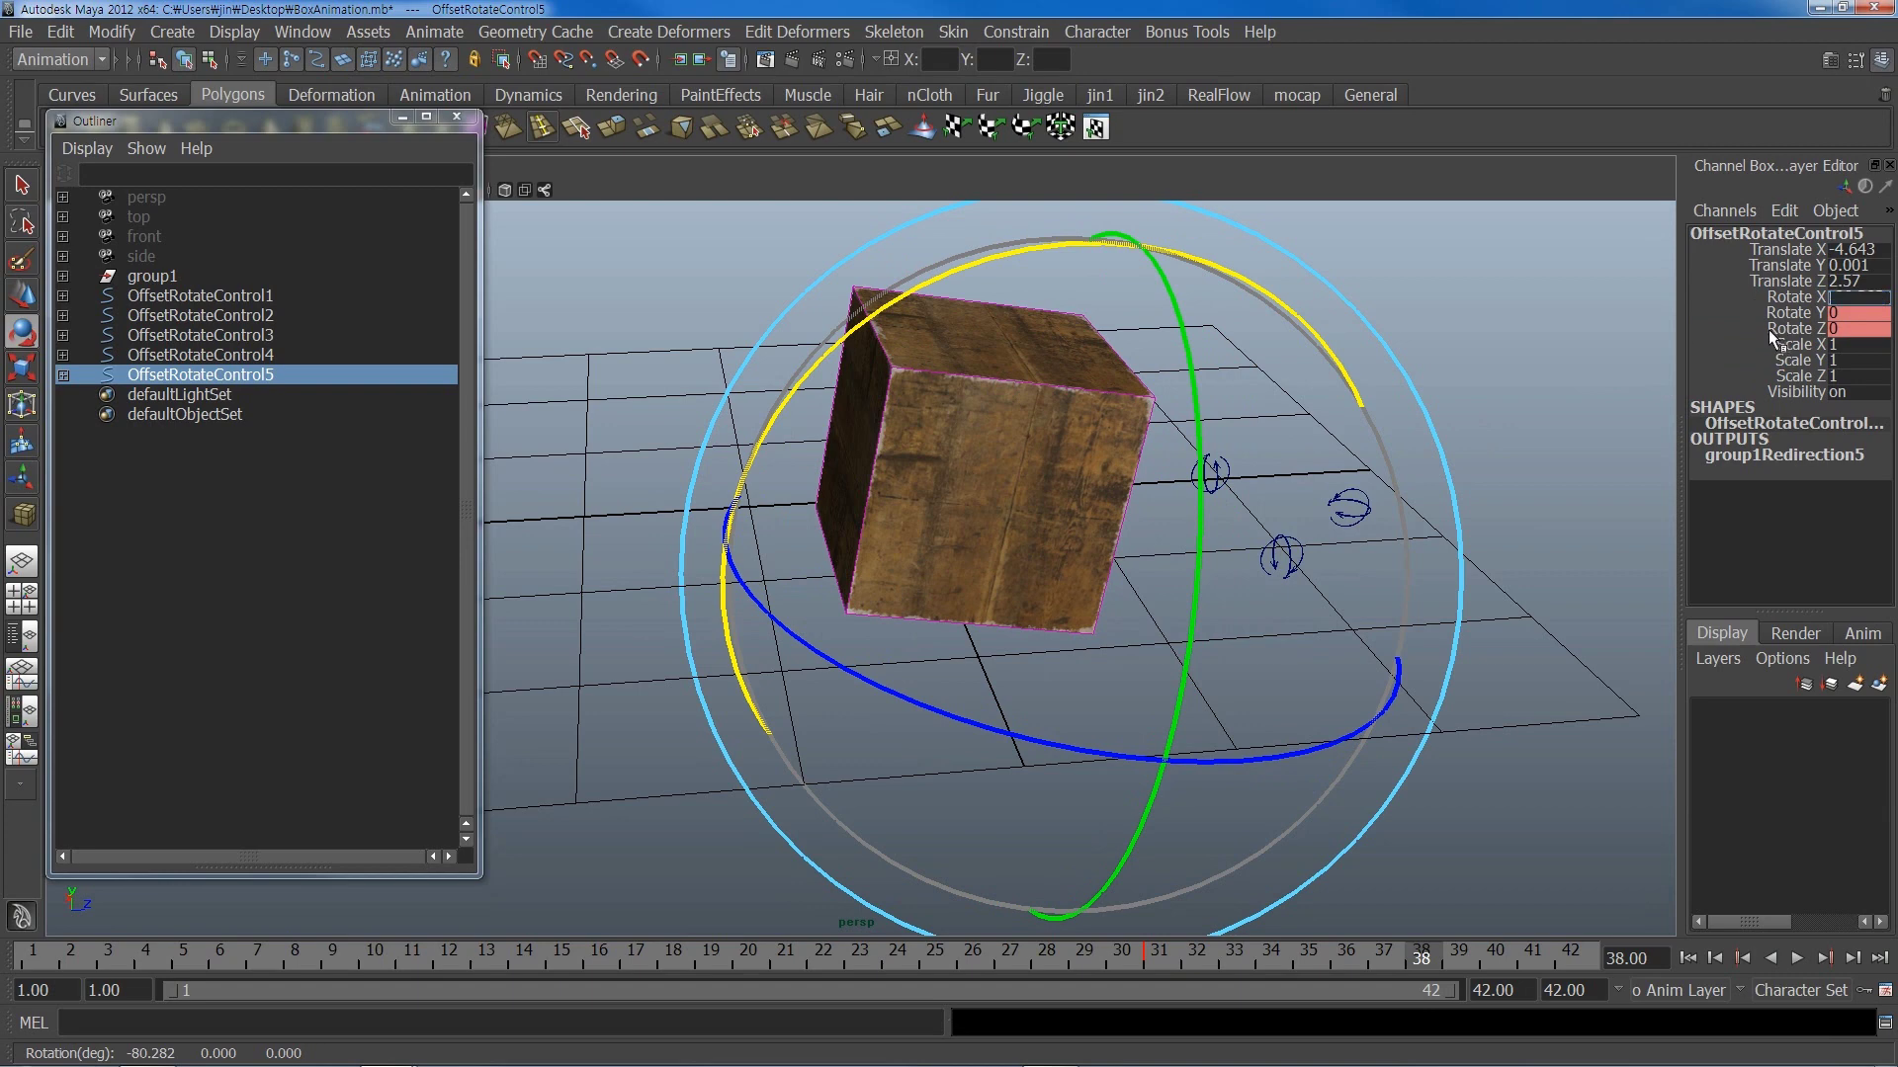
pyautogui.write('-90')
pyautogui.press('Return')
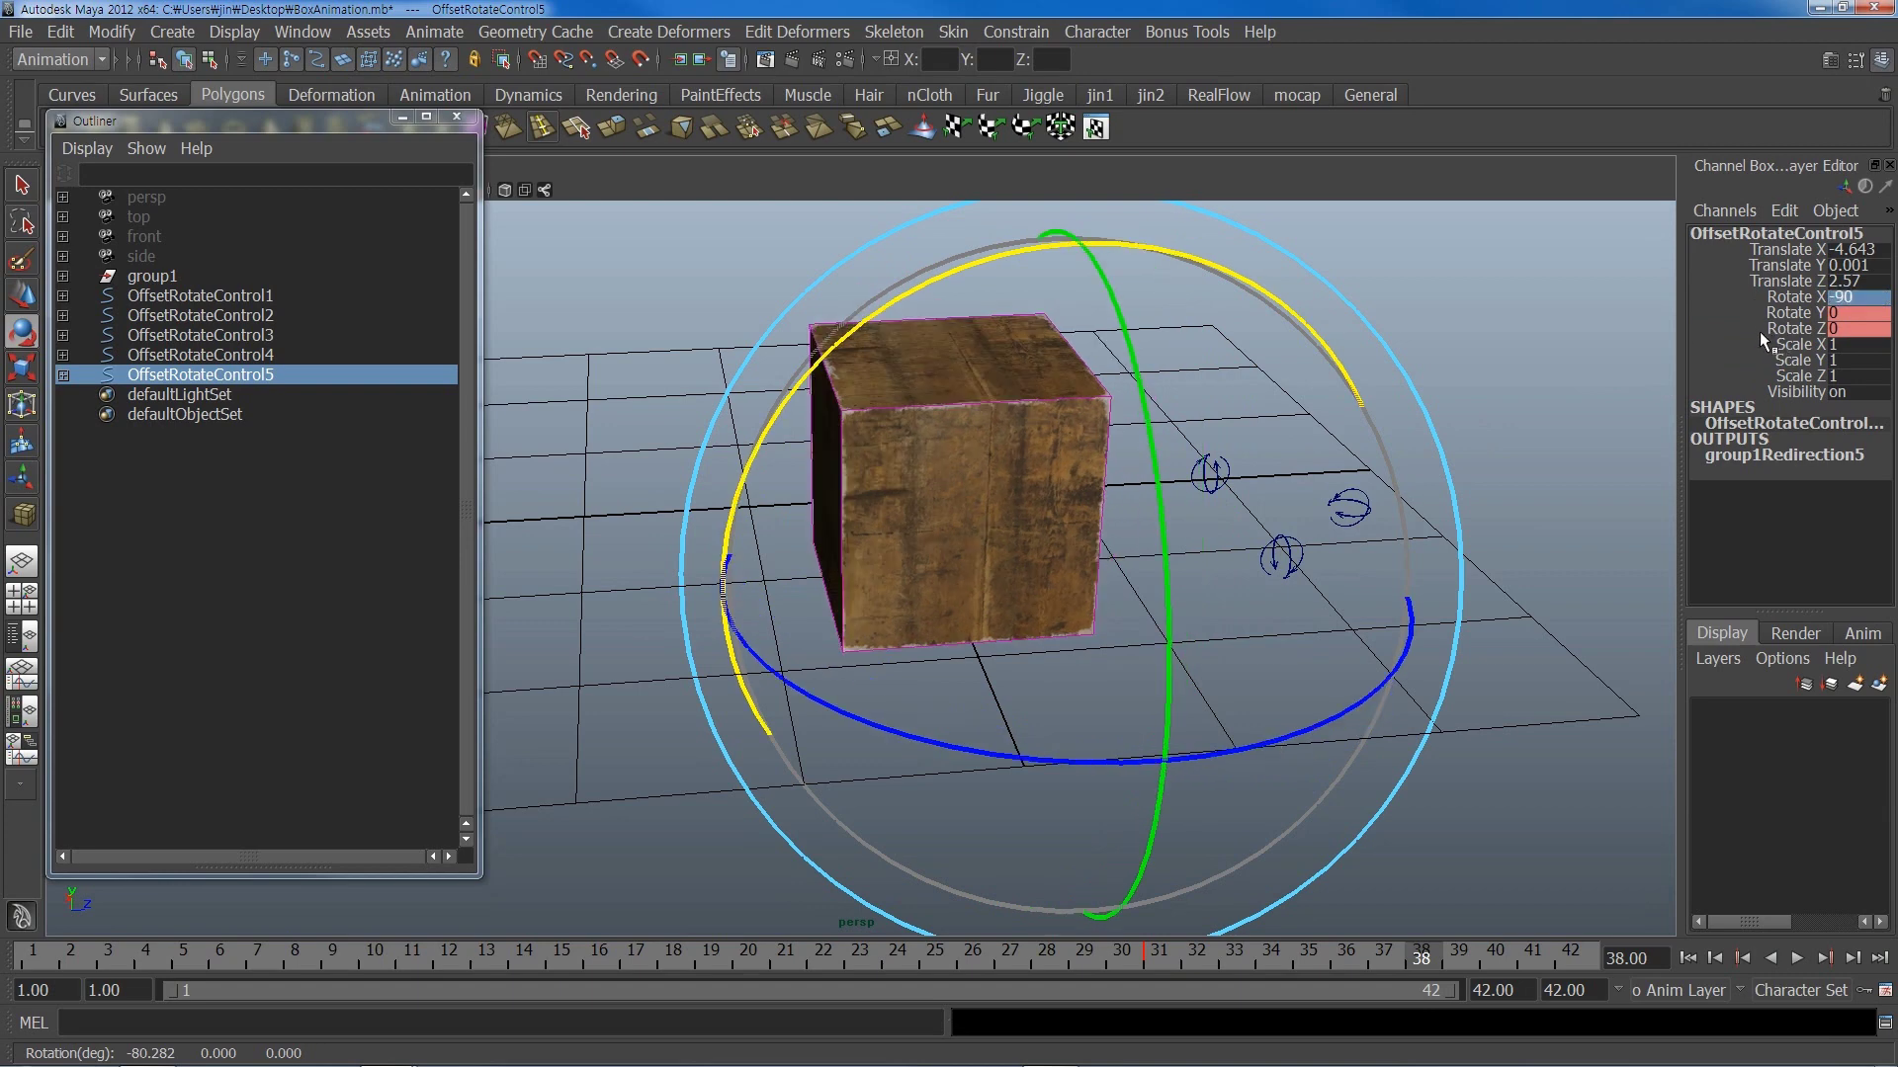
pyautogui.moveTo(1791, 297); pyautogui.dragTo(1791, 328)
pyautogui.rightClick(1769, 317)
pyautogui.click(1660, 355)
pyautogui.moveTo(1441, 959); pyautogui.dragTo(33, 959)
pyautogui.keyDown('alt'); pyautogui.moveTo(1281, 720); pyautogui.dragTo(1024, 730, button='middle'); pyautogui.keyUp('alt')
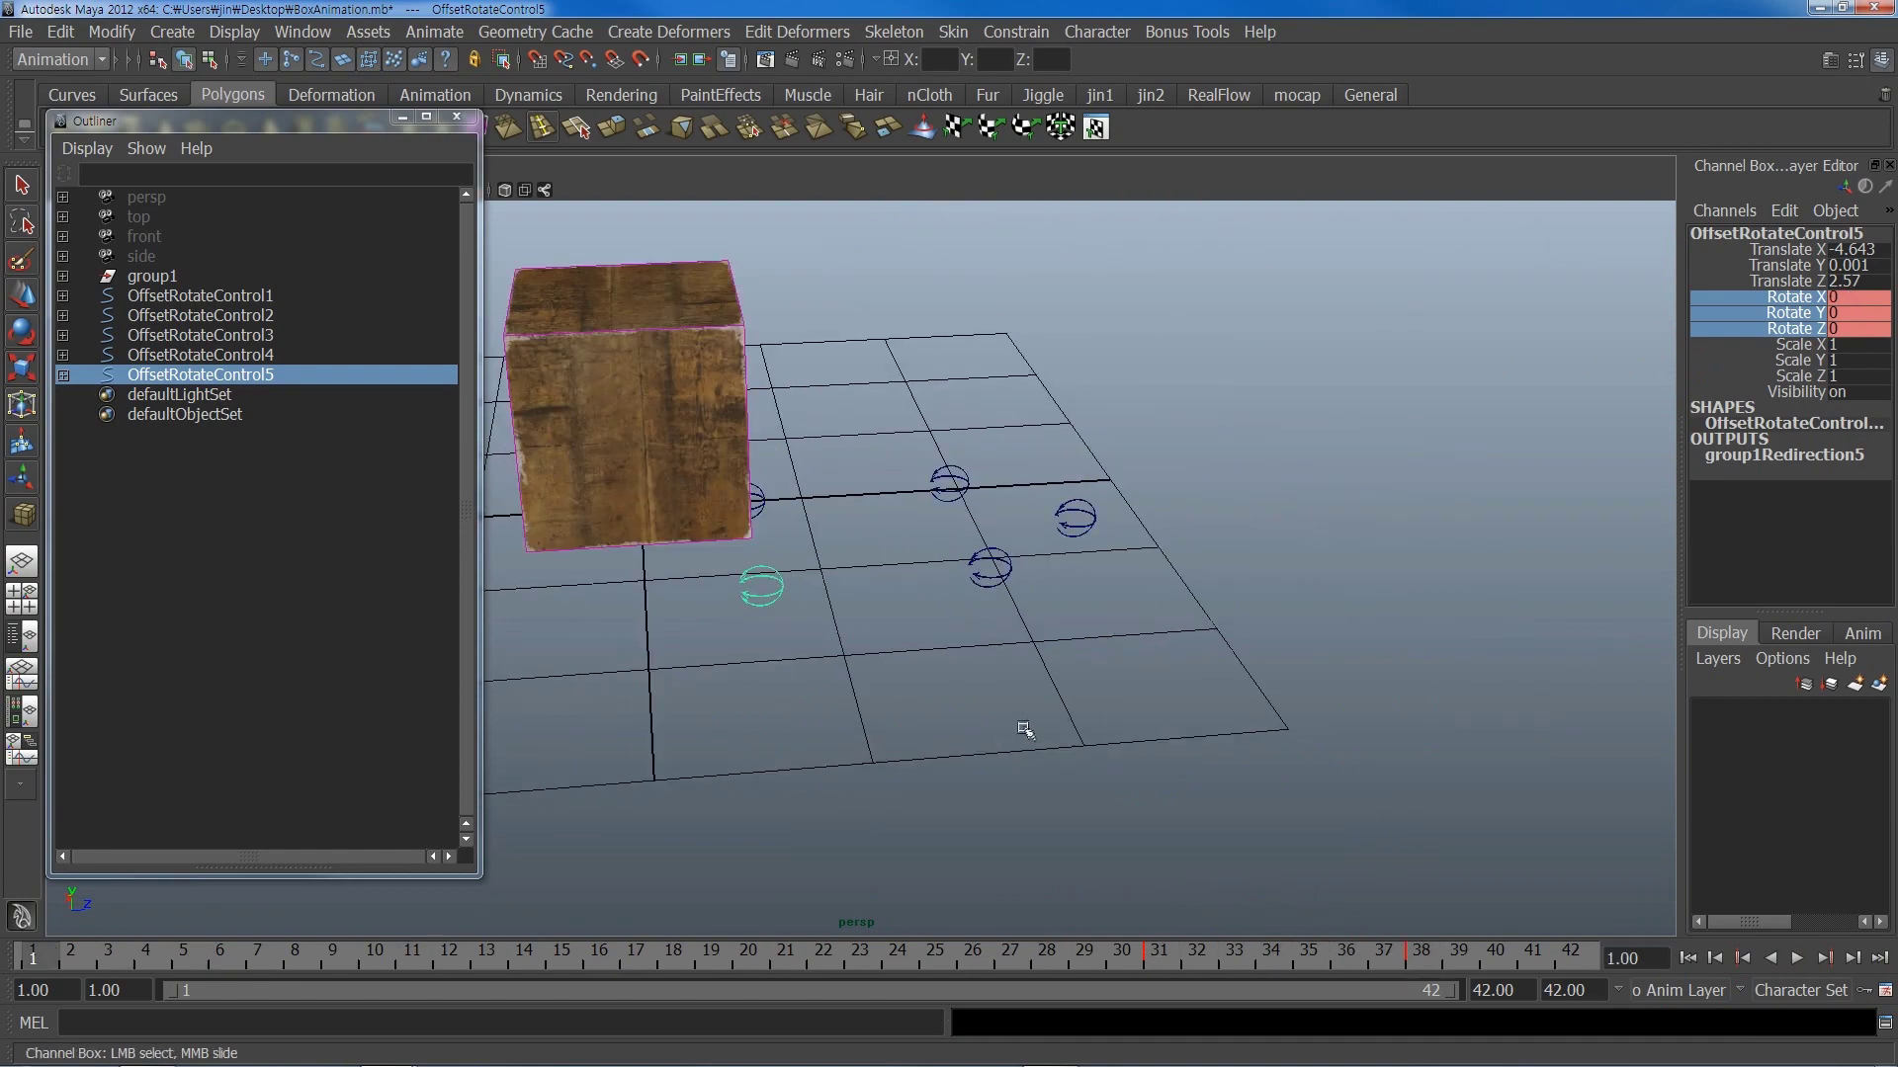
pyautogui.keyDown('alt'); pyautogui.moveTo(1023, 729); pyautogui.dragTo(1062, 736); pyautogui.keyUp('alt')
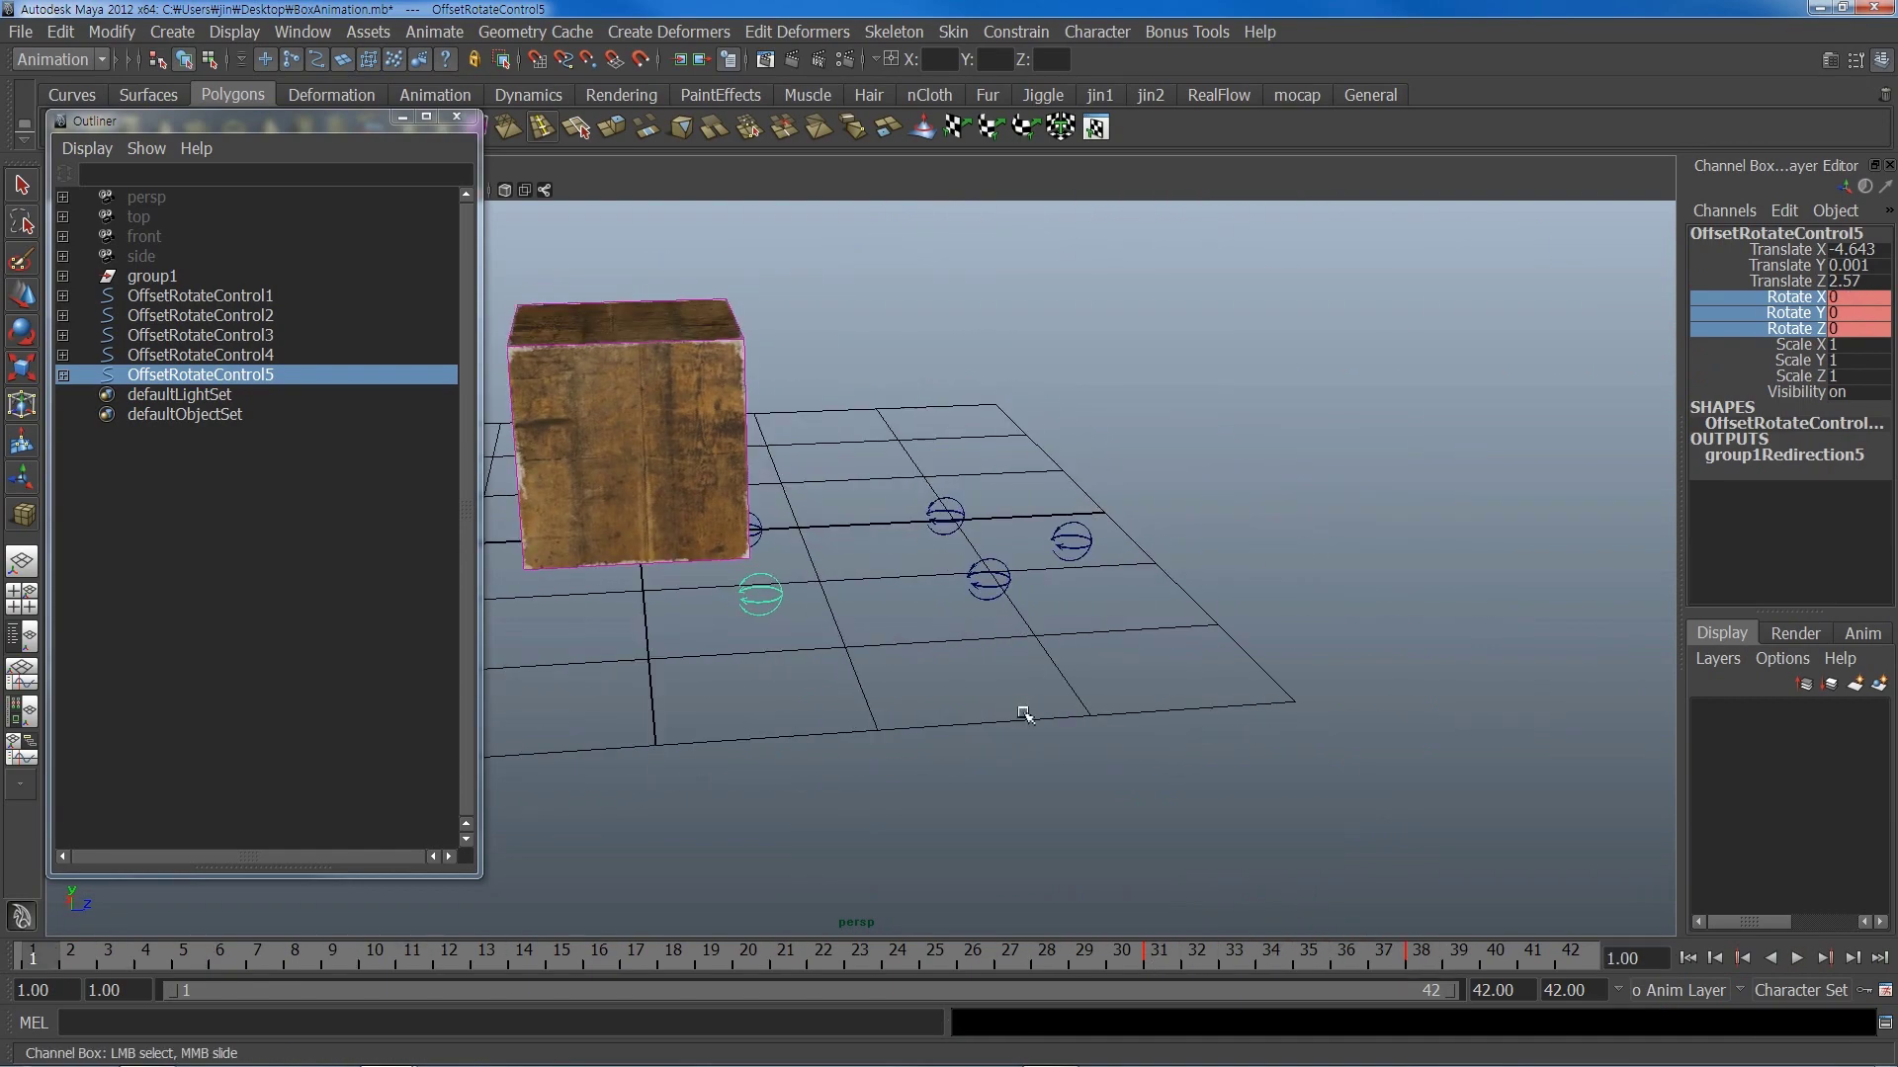
# - Hide the Outliner and play the animation, orbiting around the box, then stop
pyautogui.click(402, 117)
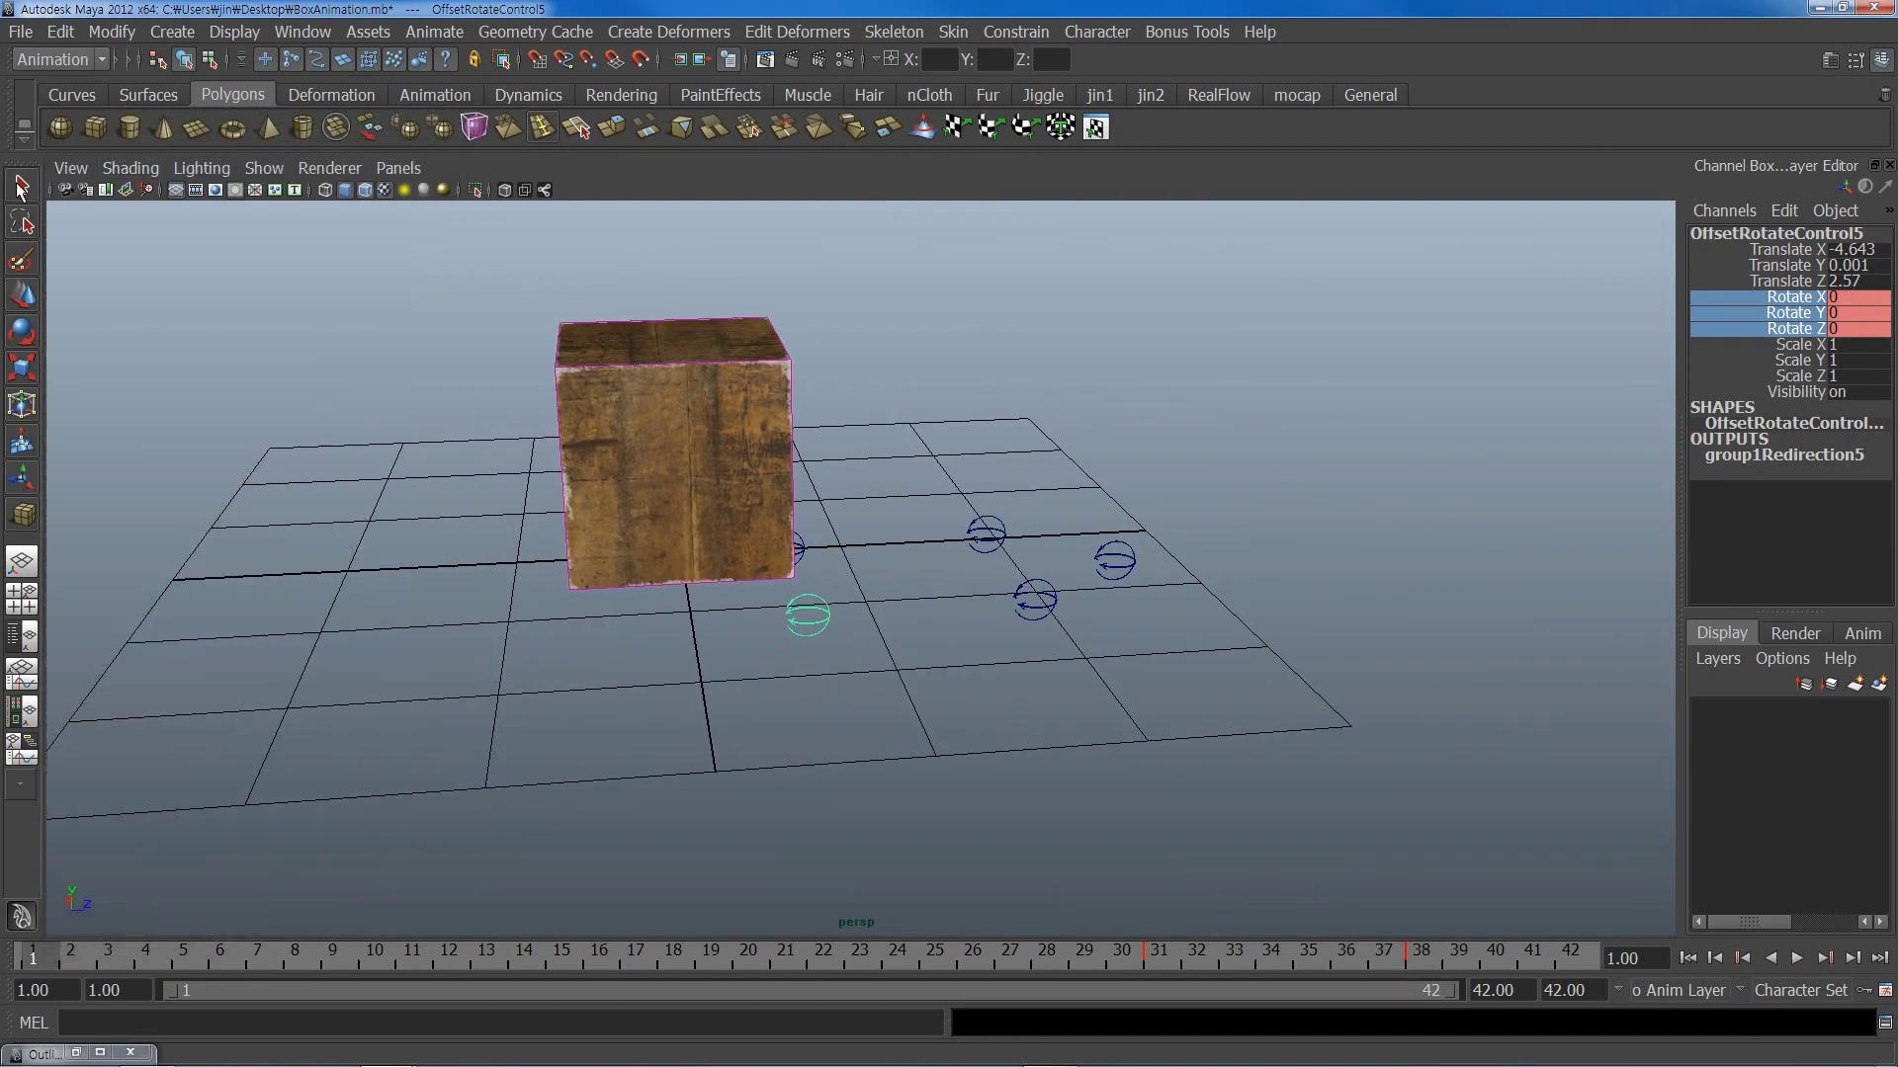
pyautogui.click(1189, 507)
pyautogui.moveTo(1189, 507)
pyautogui.keyDown('alt'); pyautogui.mouseDown(button='right')
pyautogui.moveTo(1372, 644)
pyautogui.moveTo(1219, 627)
pyautogui.mouseUp(button='right'); pyautogui.keyUp('alt')
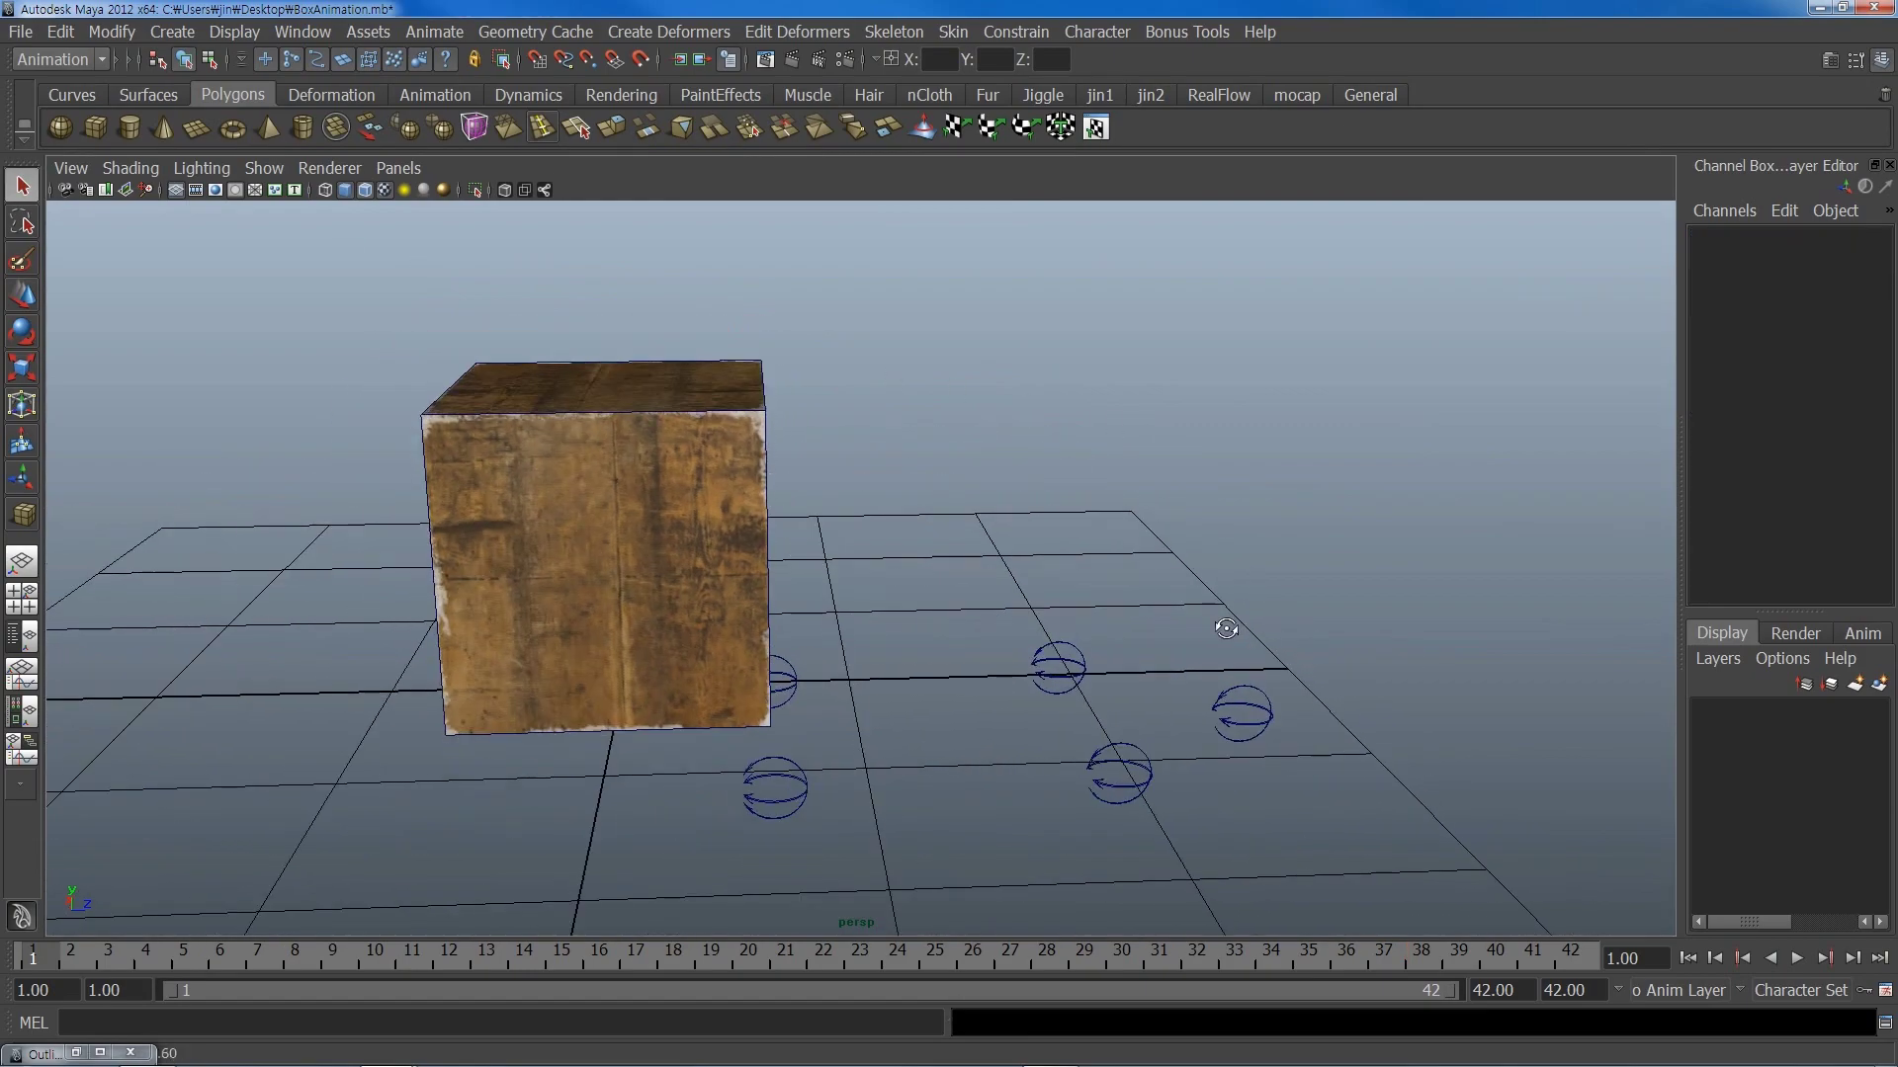
pyautogui.click(1797, 958)
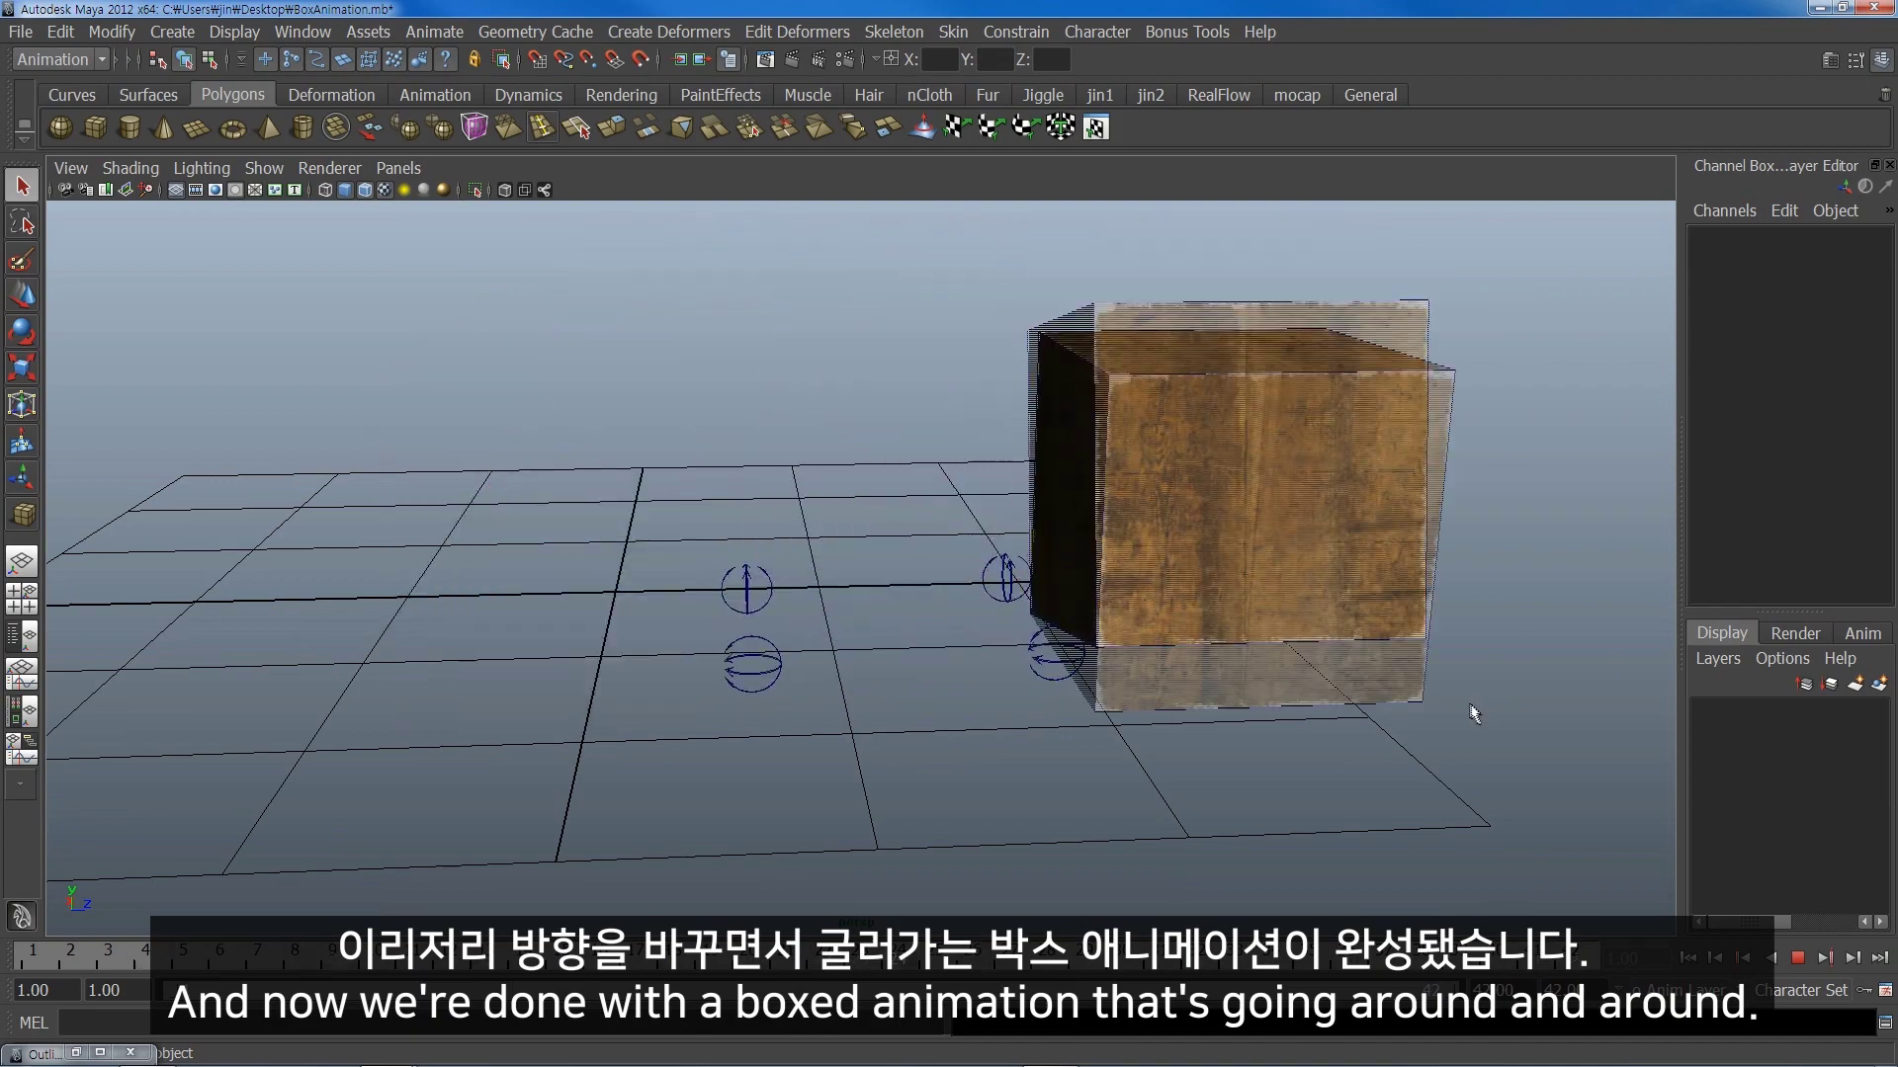
pyautogui.moveTo(1482, 714)
pyautogui.keyDown('alt'); pyautogui.mouseDown()
pyautogui.moveTo(1334, 722)
pyautogui.moveTo(1104, 700)
pyautogui.moveTo(1114, 686)
pyautogui.moveTo(1017, 707)
pyautogui.moveTo(1389, 675)
pyautogui.mouseUp(); pyautogui.keyUp('alt')
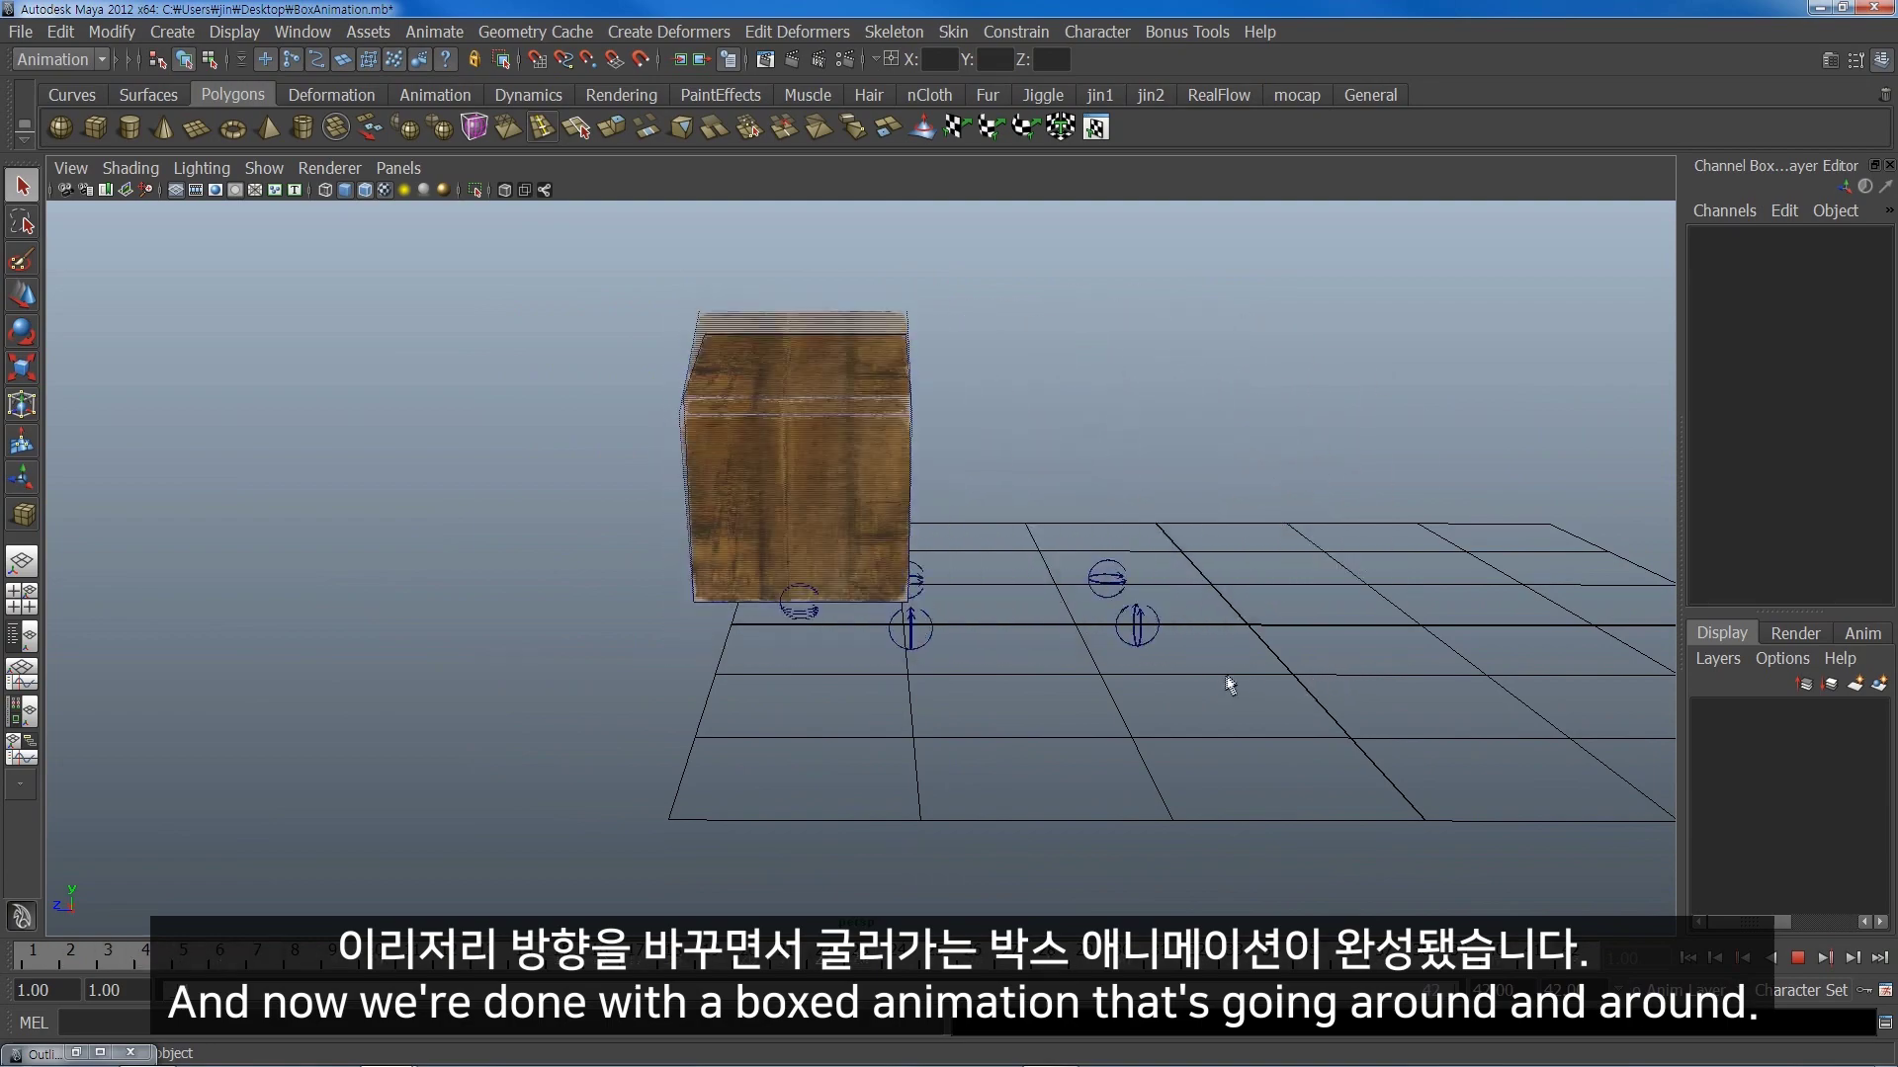
pyautogui.moveTo(1198, 691)
pyautogui.keyDown('alt'); pyautogui.mouseDown()
pyautogui.moveTo(1214, 762)
pyautogui.moveTo(1209, 715)
pyautogui.moveTo(1235, 728)
pyautogui.mouseUp(); pyautogui.keyUp('alt')
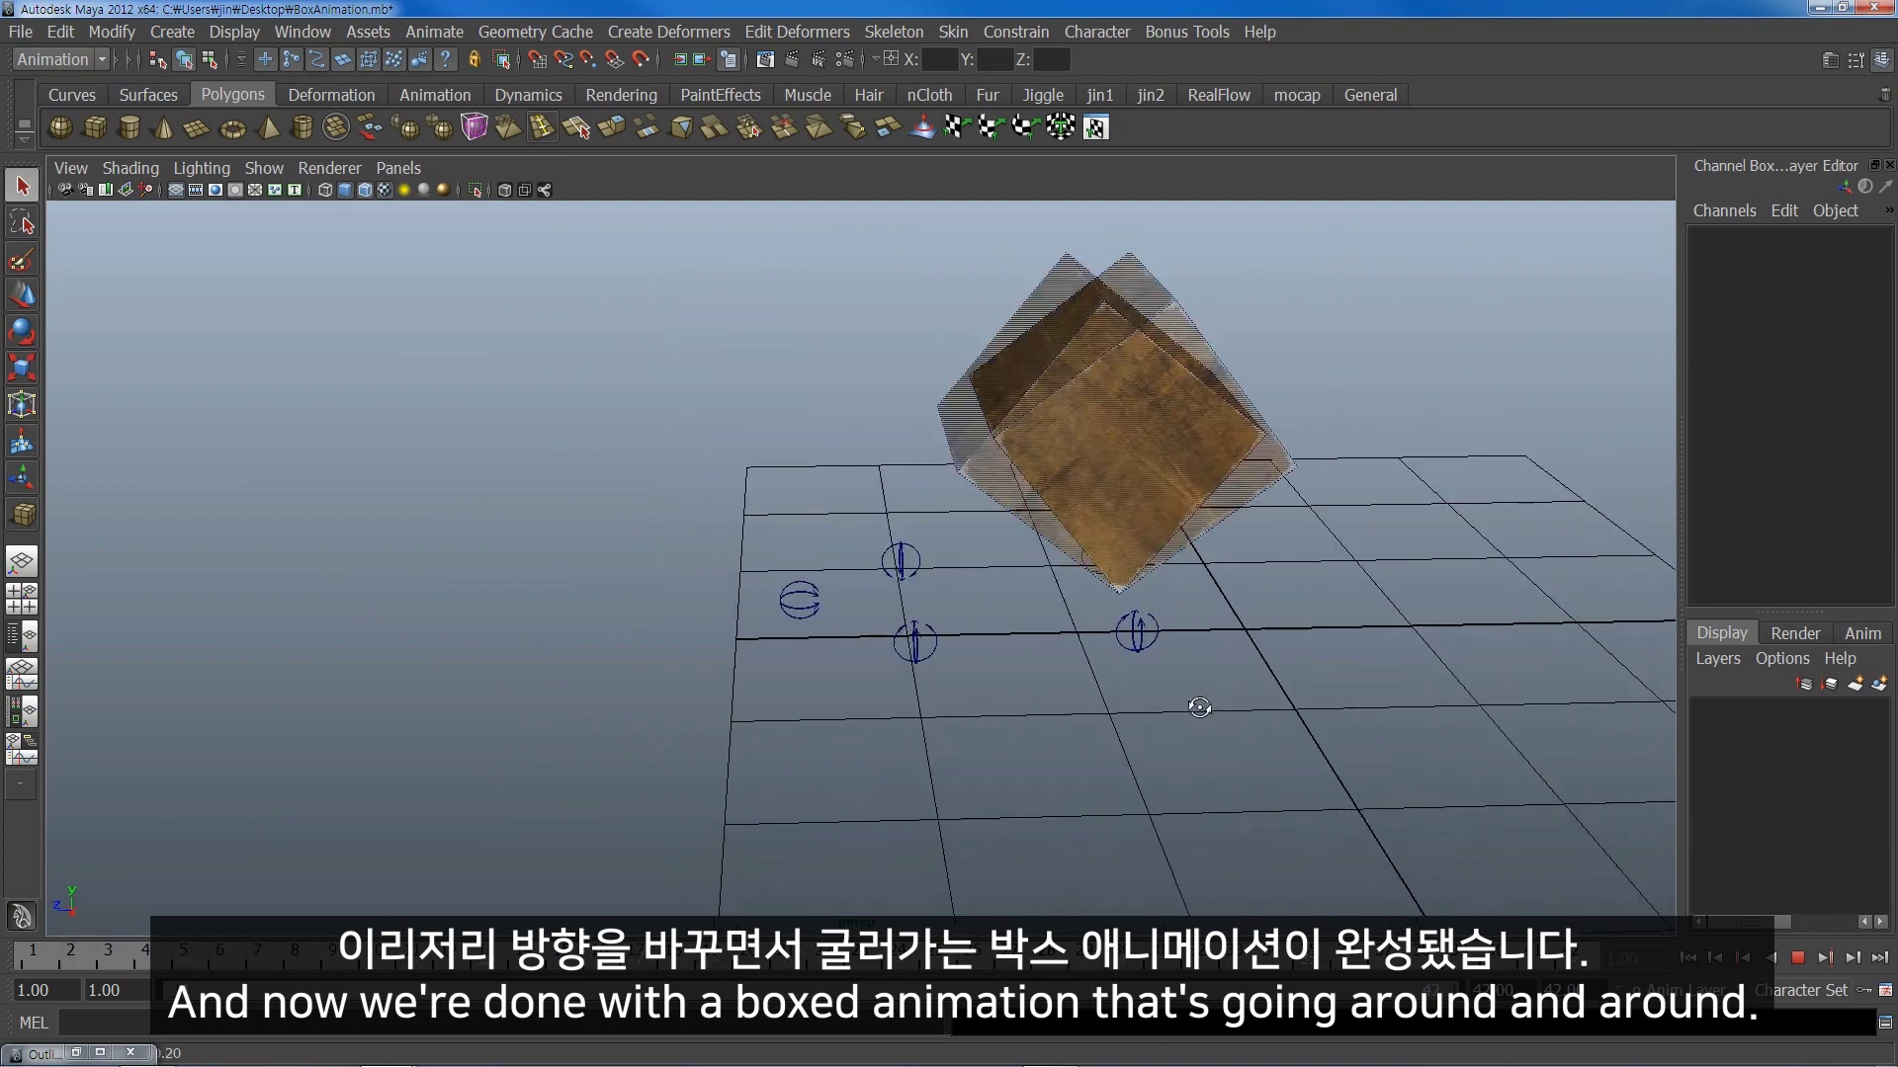
pyautogui.click(1687, 958)
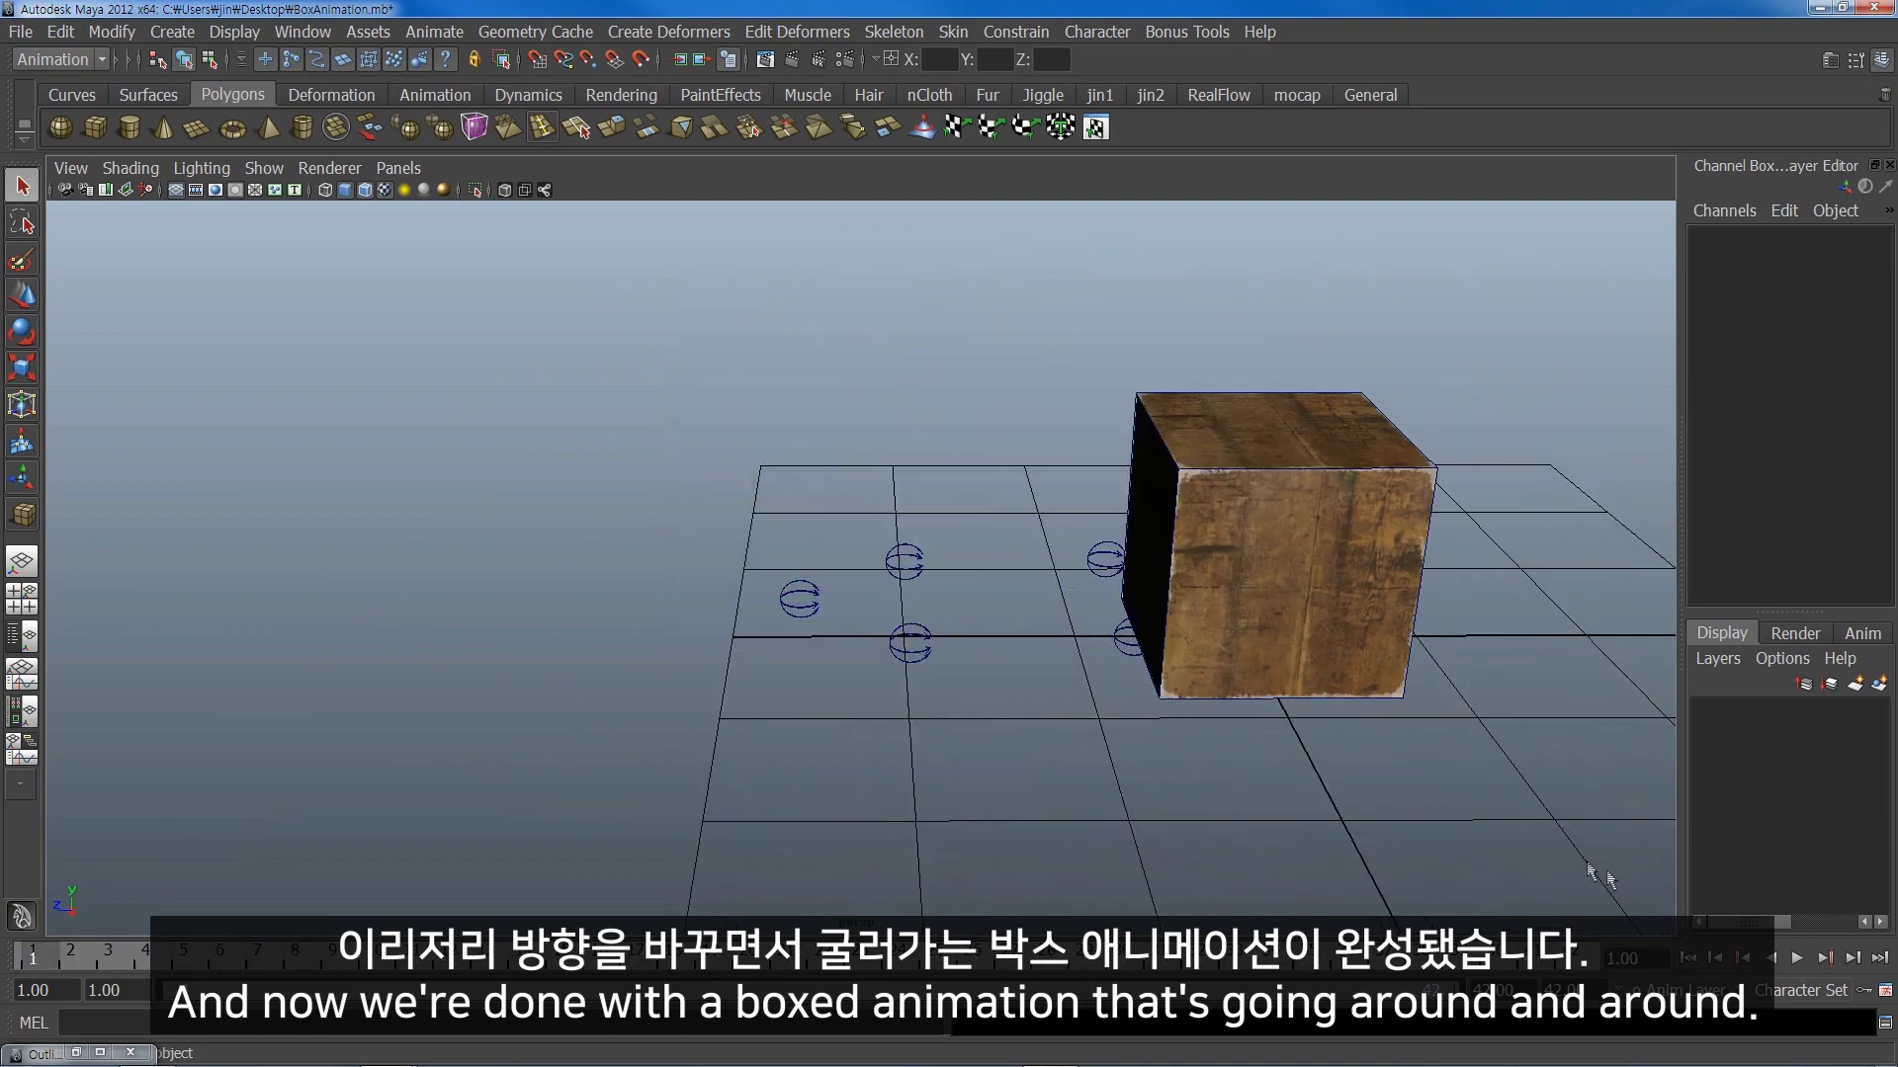
# - Scrub the time slider through the box's roll up to frame 40
pyautogui.keyDown('alt'); pyautogui.moveTo(973, 740); pyautogui.dragTo(842, 718); pyautogui.keyUp('alt')
pyautogui.moveTo(96, 941); pyautogui.dragTo(1488, 961)
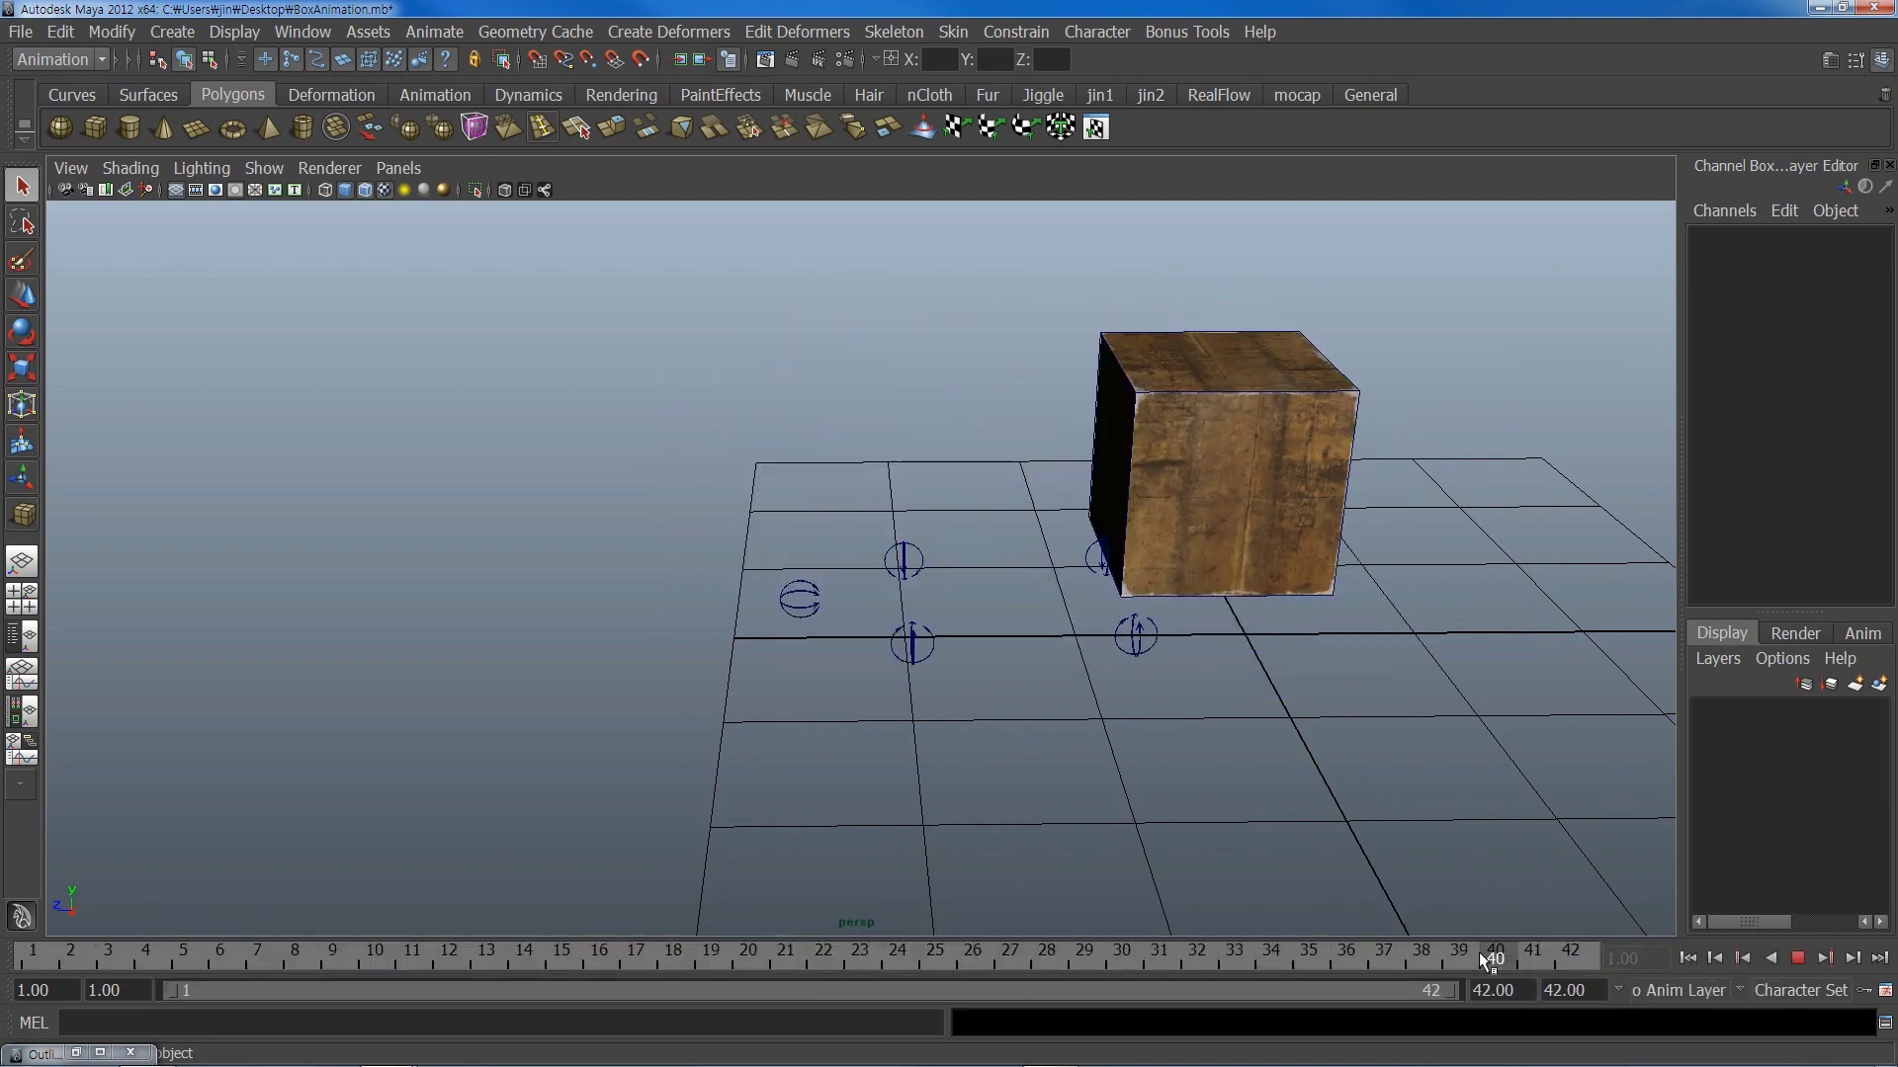
pyautogui.moveTo(1487, 960); pyautogui.dragTo(1500, 979)
pyautogui.moveTo(1415, 667)
pyautogui.keyDown('alt'); pyautogui.mouseDown()
pyautogui.moveTo(1385, 661)
pyautogui.moveTo(1404, 625)
pyautogui.mouseUp(); pyautogui.keyUp('alt')
# - Reselect OffsetRotateControl5 at frame 38, then hide the Outliner and clear the selection
pyautogui.click(100, 1052)
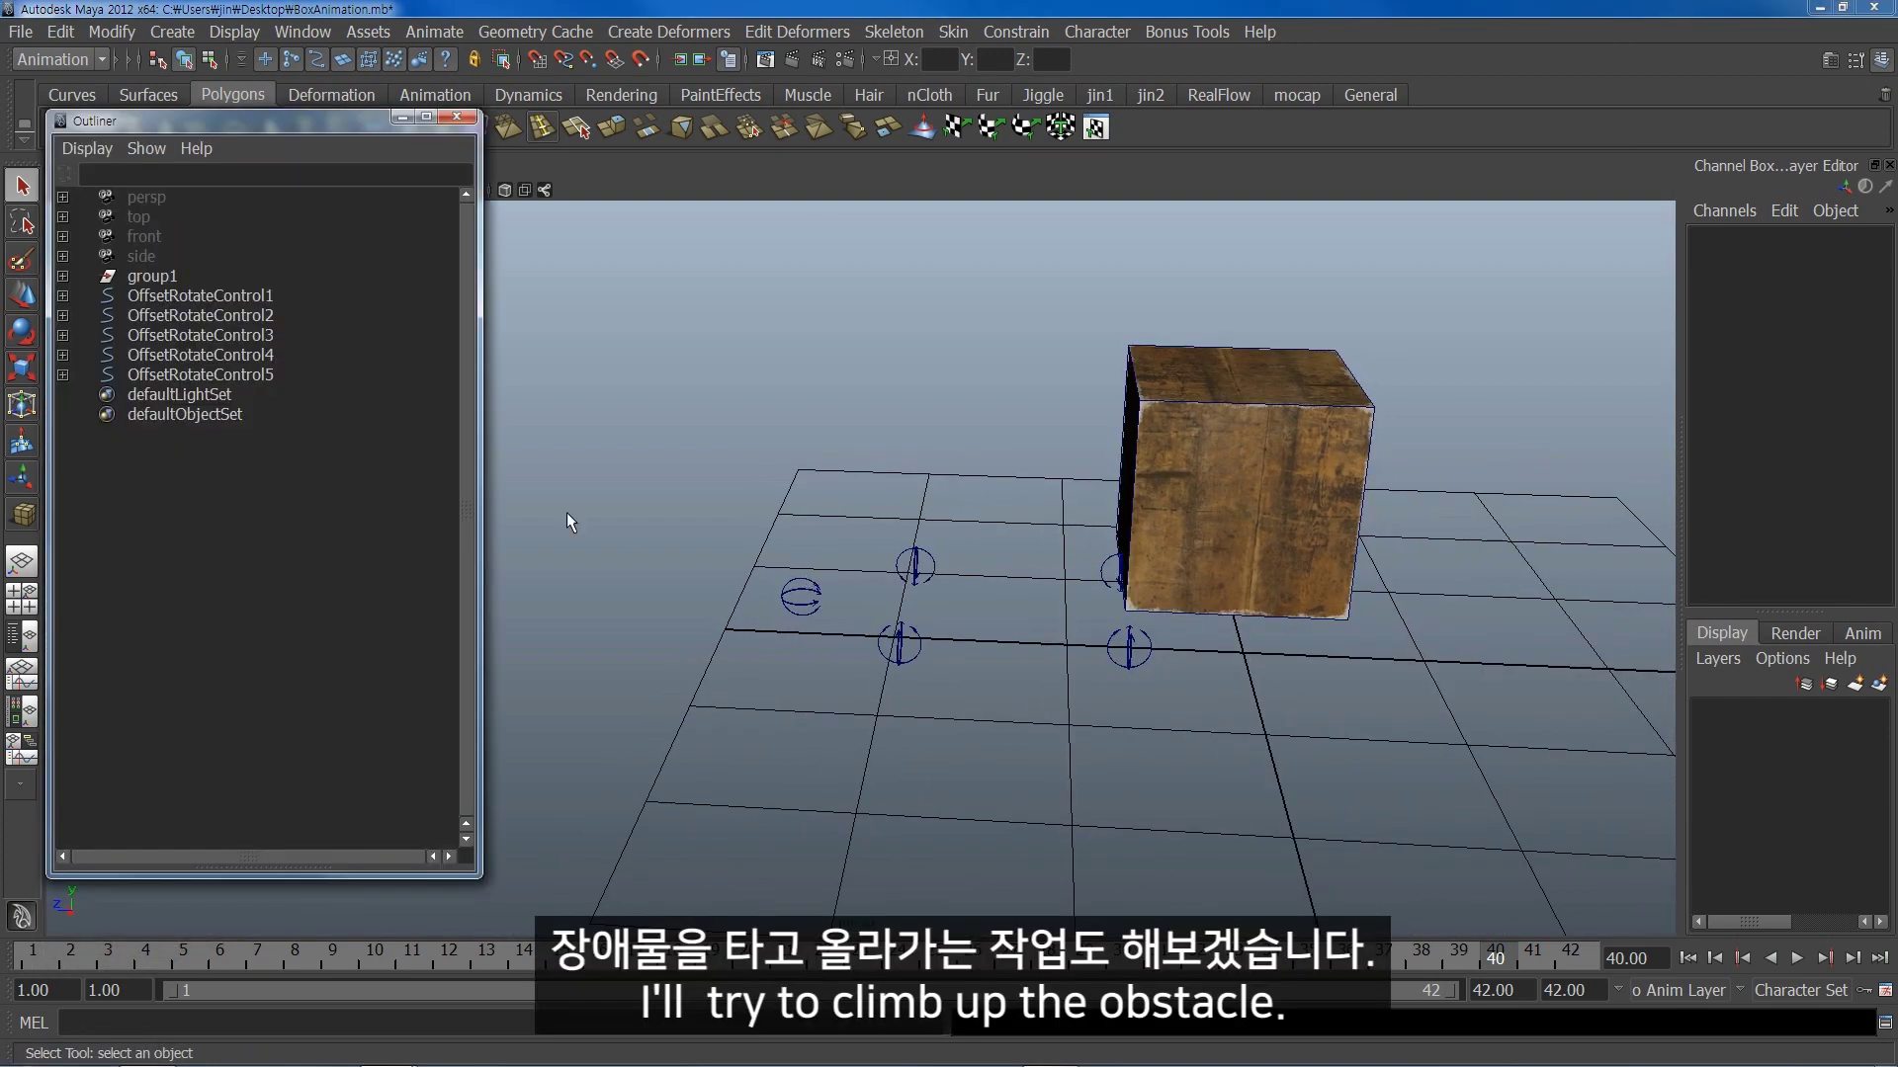
pyautogui.click(156, 377)
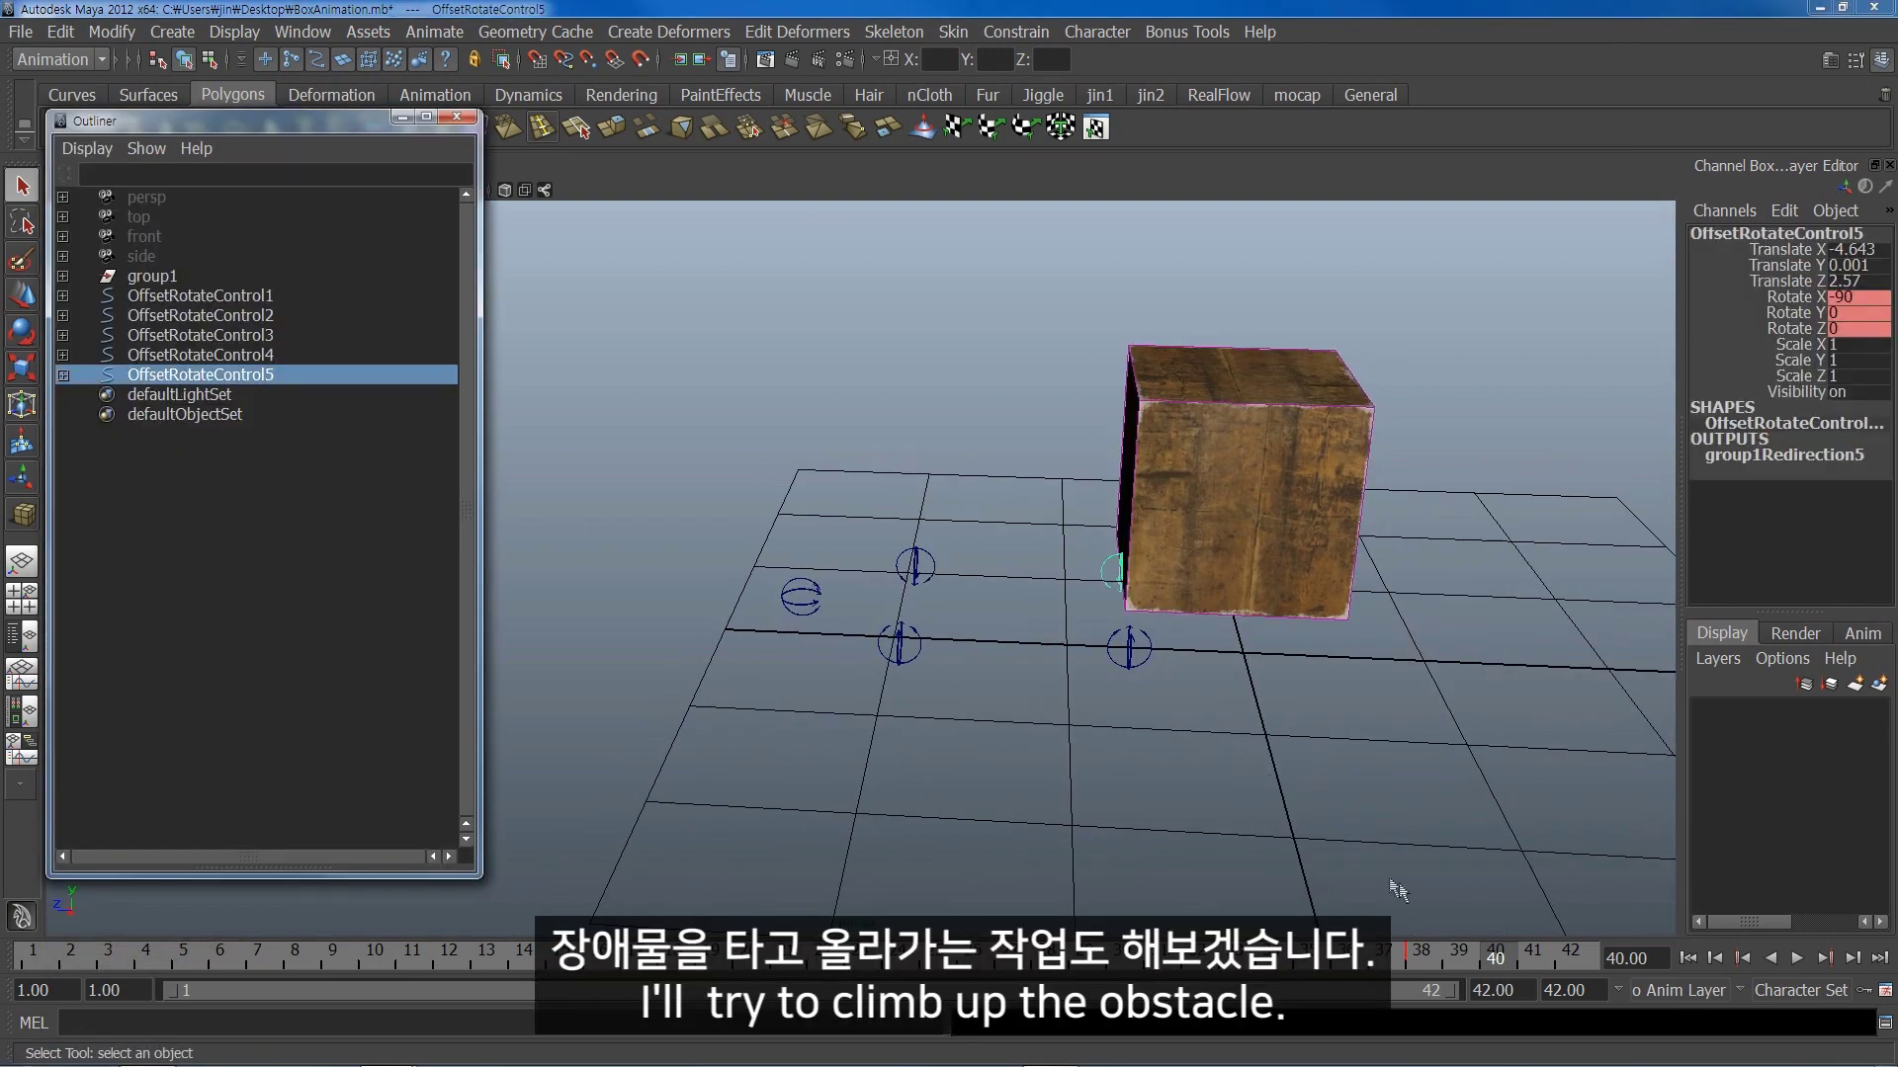
pyautogui.moveTo(1489, 963); pyautogui.dragTo(1420, 964)
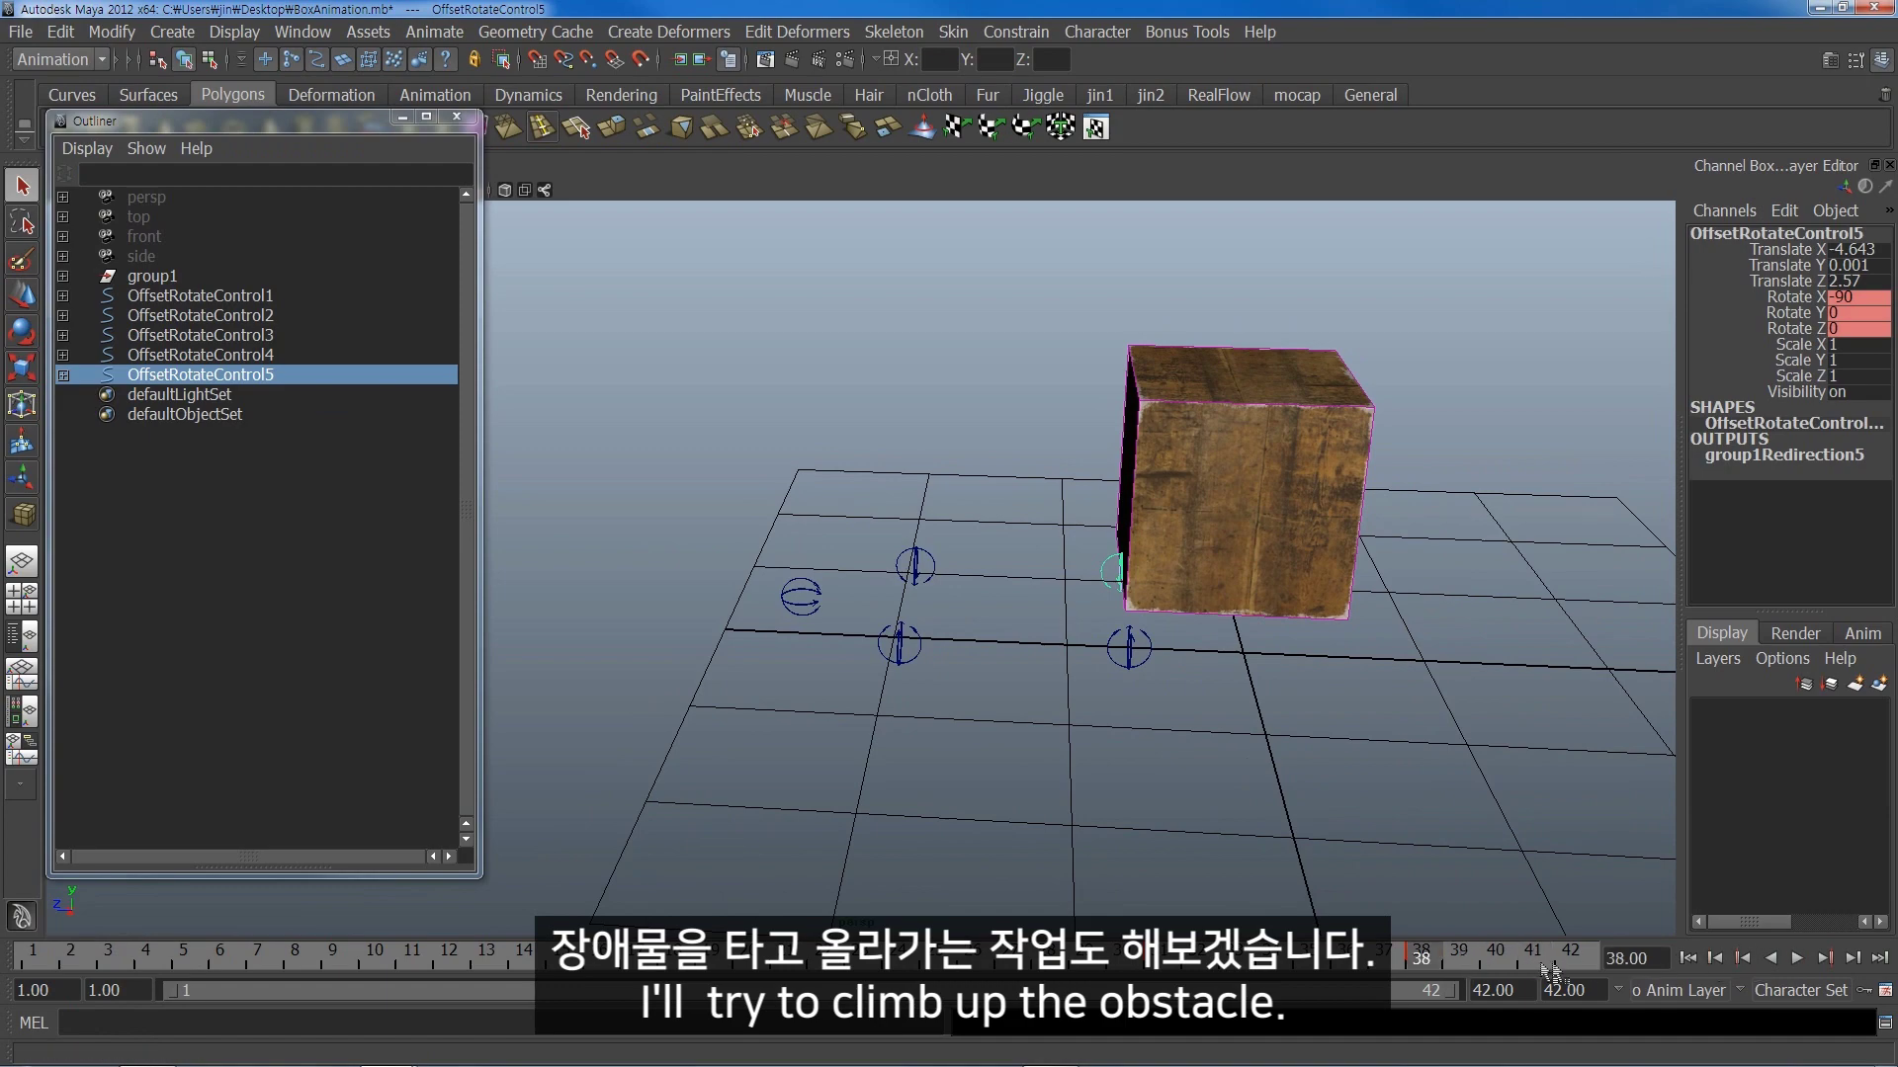
pyautogui.click(403, 117)
pyautogui.keyDown('alt'); pyautogui.moveTo(791, 444); pyautogui.dragTo(1004, 454); pyautogui.keyUp('alt')
pyautogui.click(1082, 472)
# - In the four-view layout, create a new polygon cube in front of the box
pyautogui.press('space')
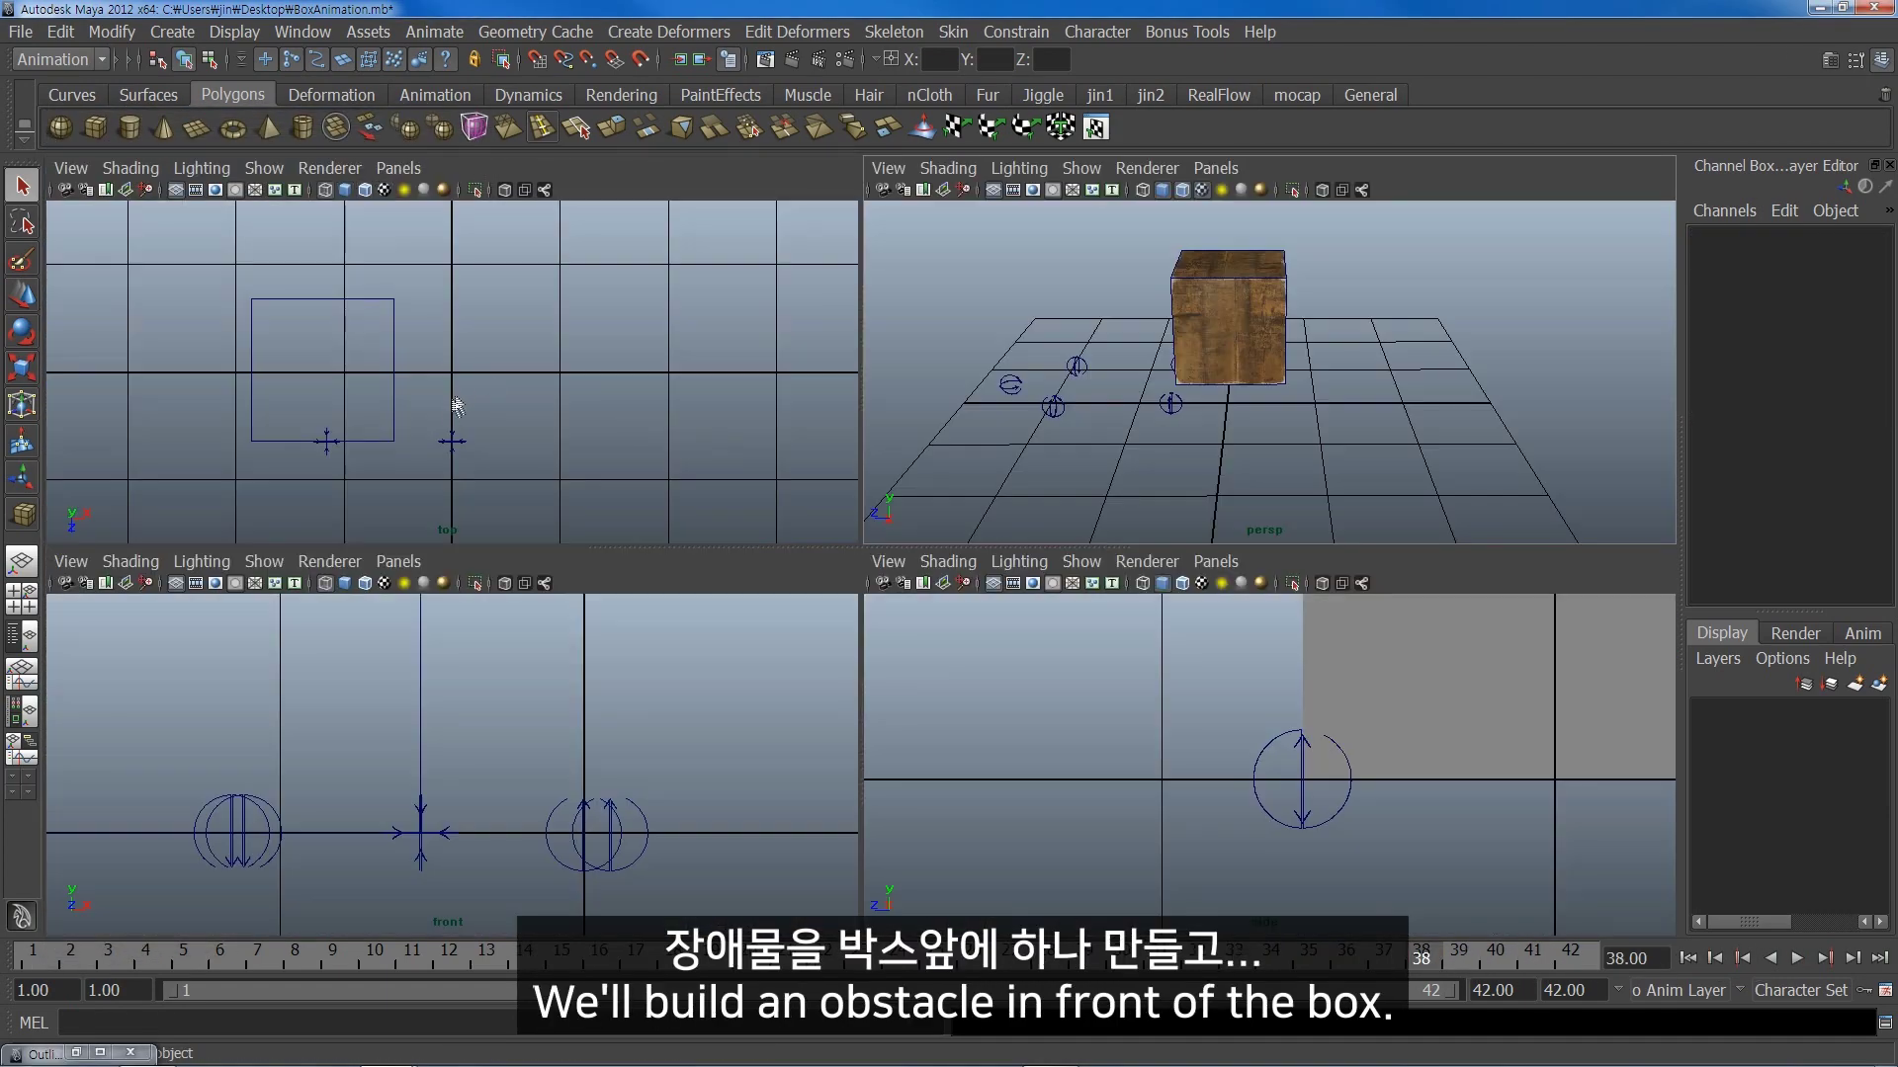
pyautogui.keyDown('alt'); pyautogui.moveTo(455, 405); pyautogui.dragTo(517, 443, button='middle'); pyautogui.keyUp('alt')
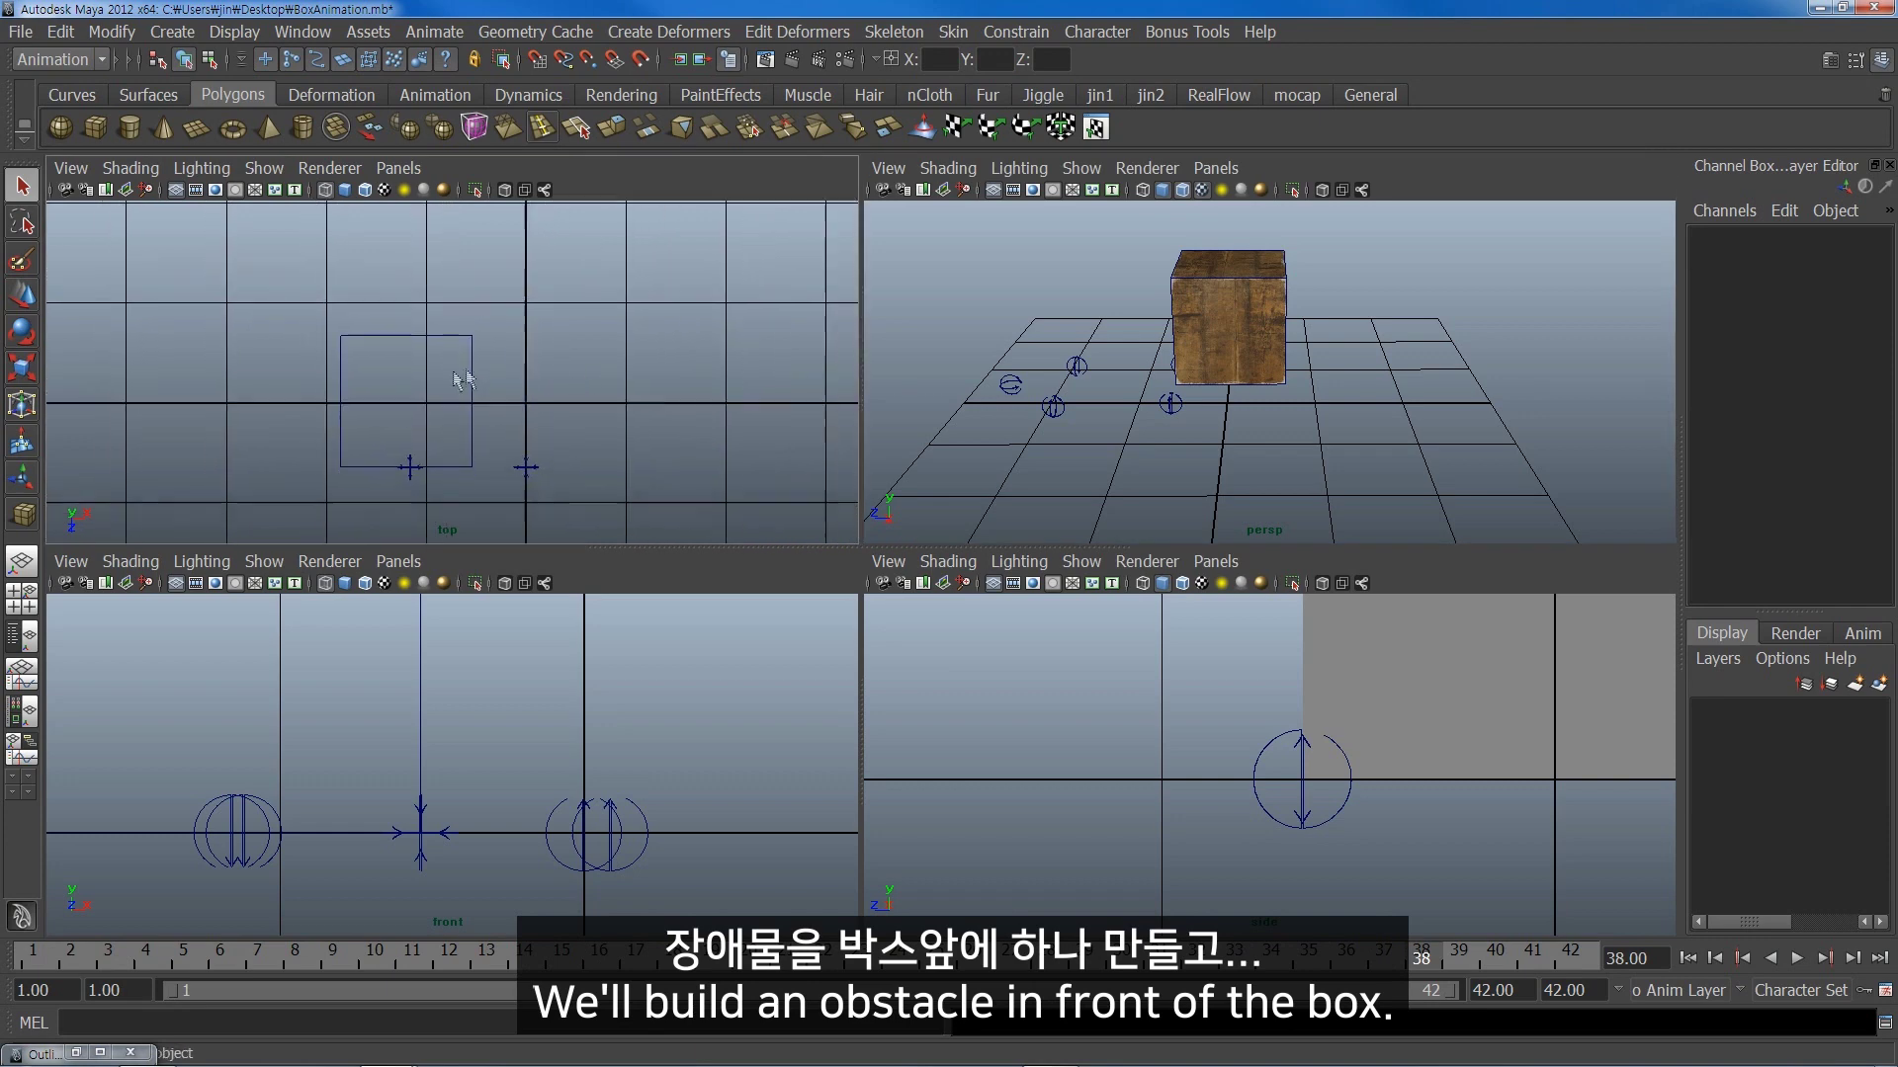
pyautogui.click(95, 135)
pyautogui.moveTo(365, 405)
pyautogui.mouseDown()
pyautogui.moveTo(555, 358)
pyautogui.moveTo(534, 367)
pyautogui.mouseUp()
pyautogui.press('w')
pyautogui.moveTo(468, 314); pyautogui.dragTo(373, 255)
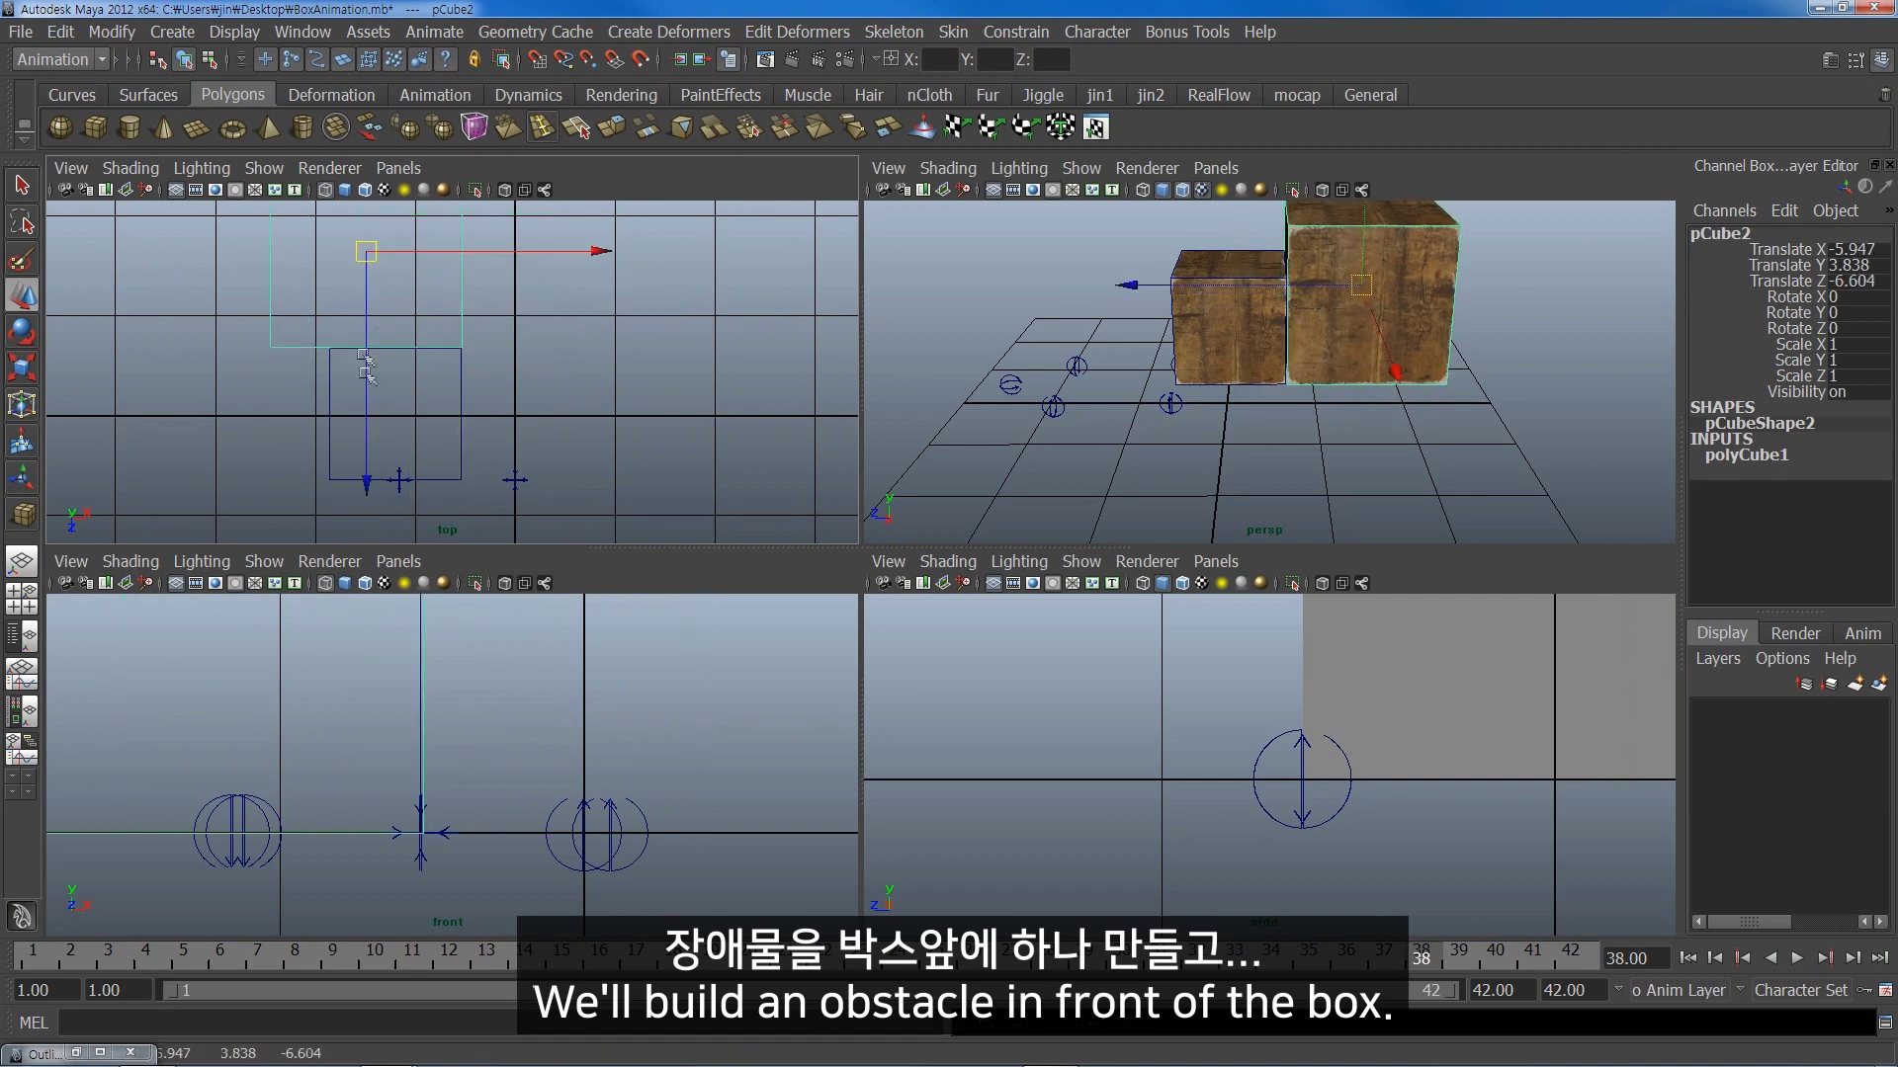
# - Show textures in the side view and maximize it around the new cube
pyautogui.scroll(-4, 1125, 771)
pyautogui.scroll(-4, 1125, 771)
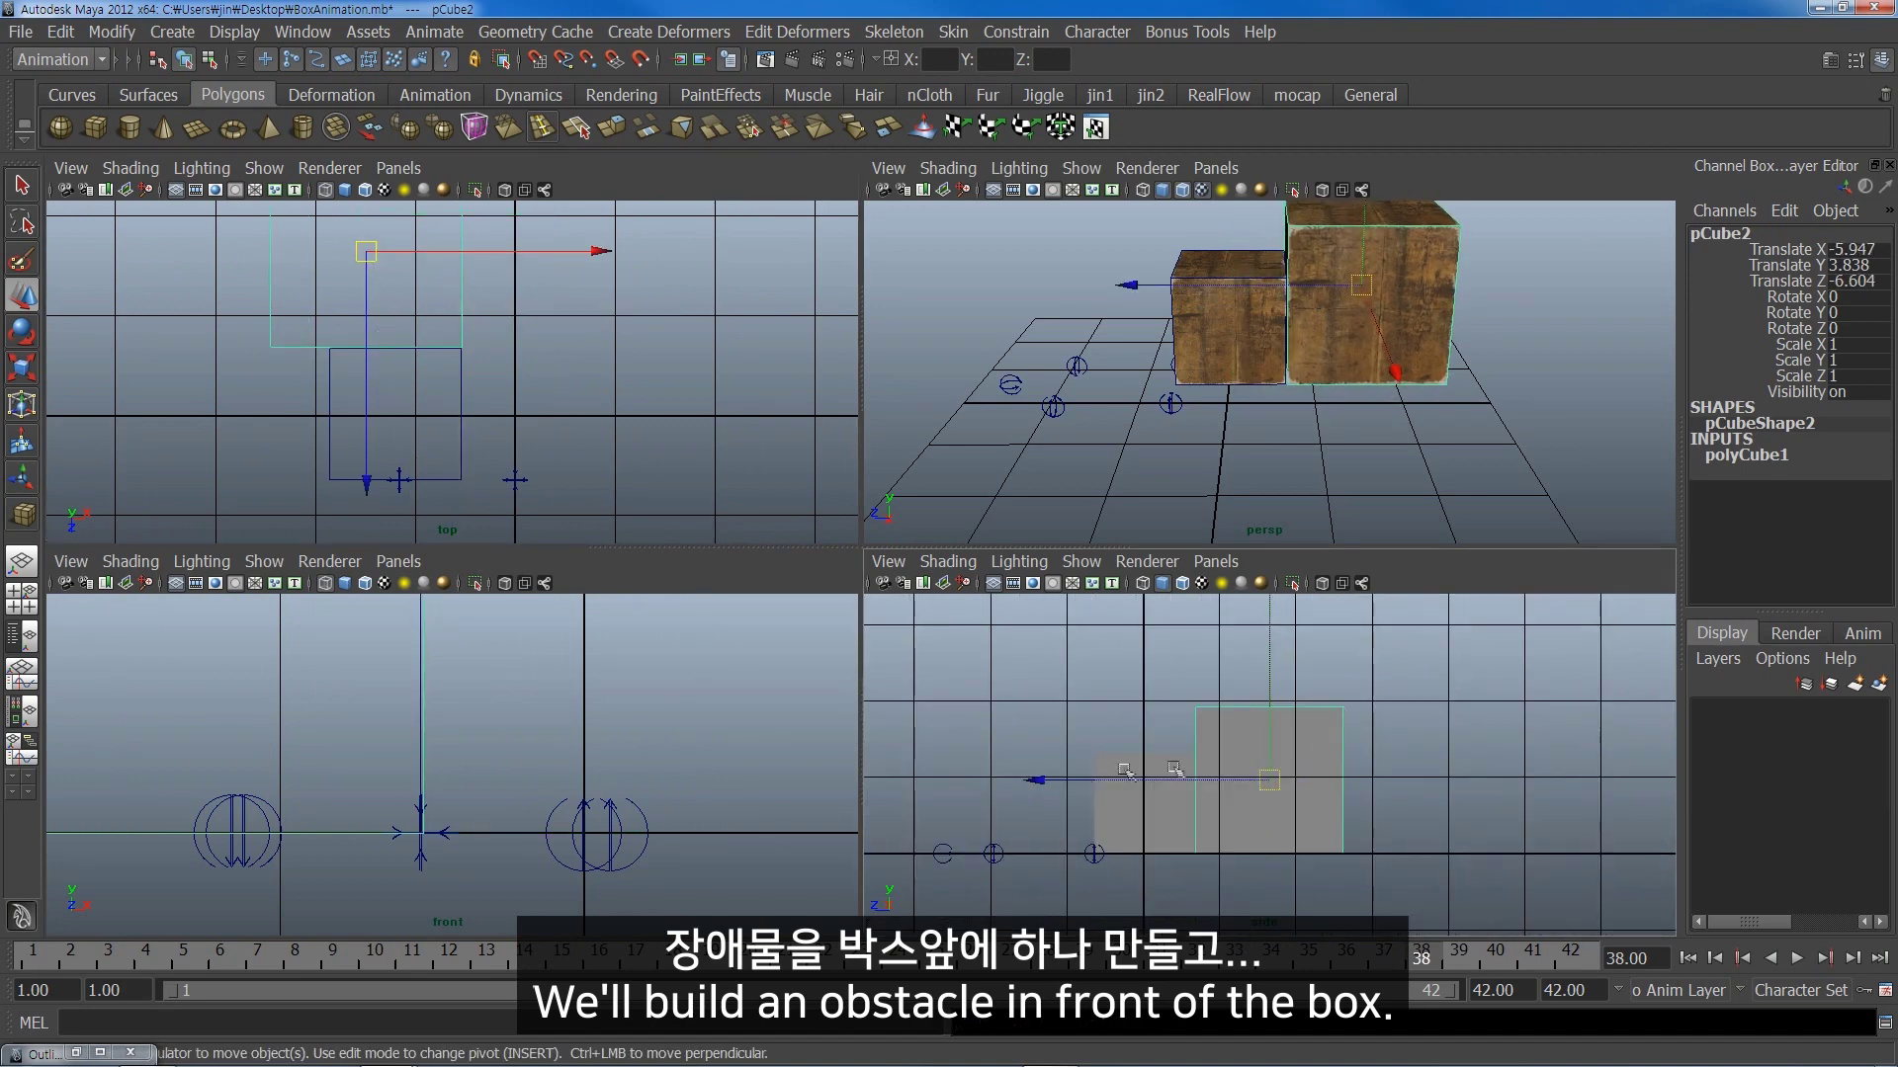
pyautogui.press('6')
pyautogui.scroll(2, 1362, 748)
pyautogui.scroll(2, 1349, 751)
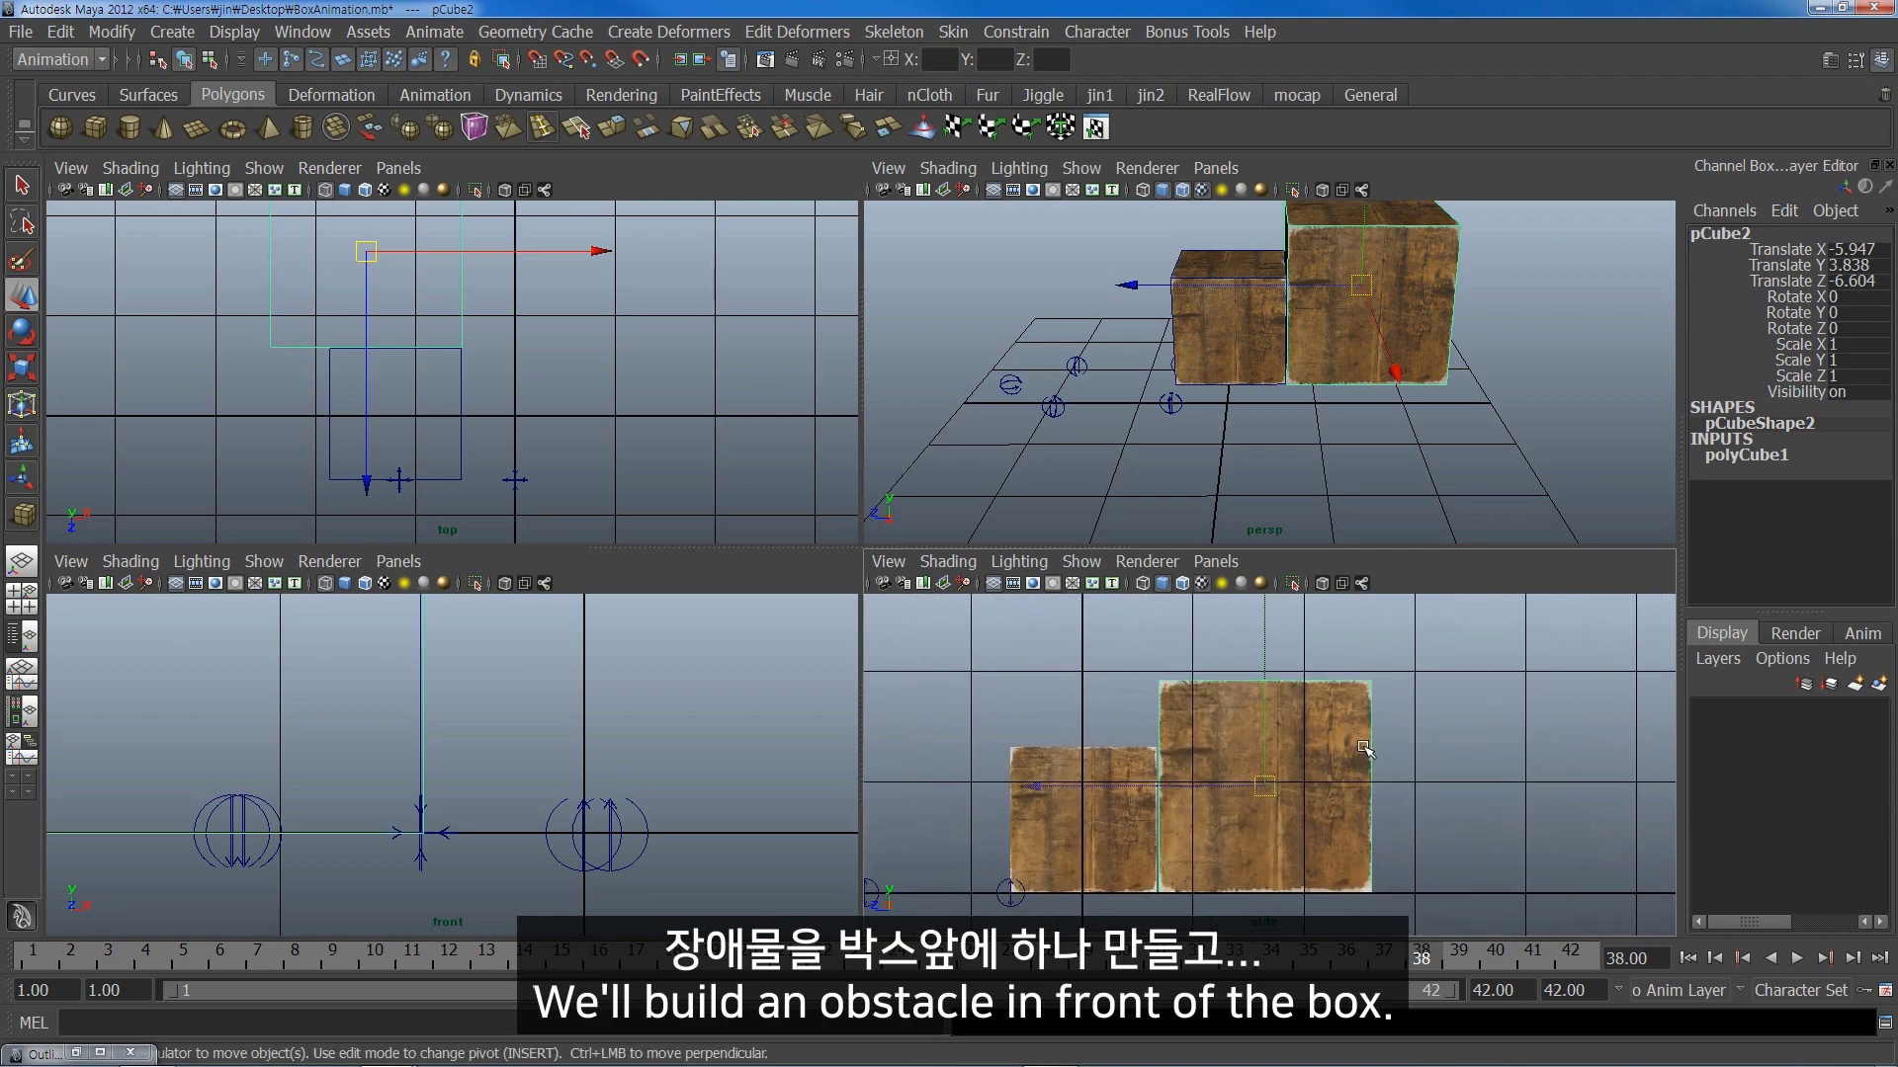
pyautogui.press('space')
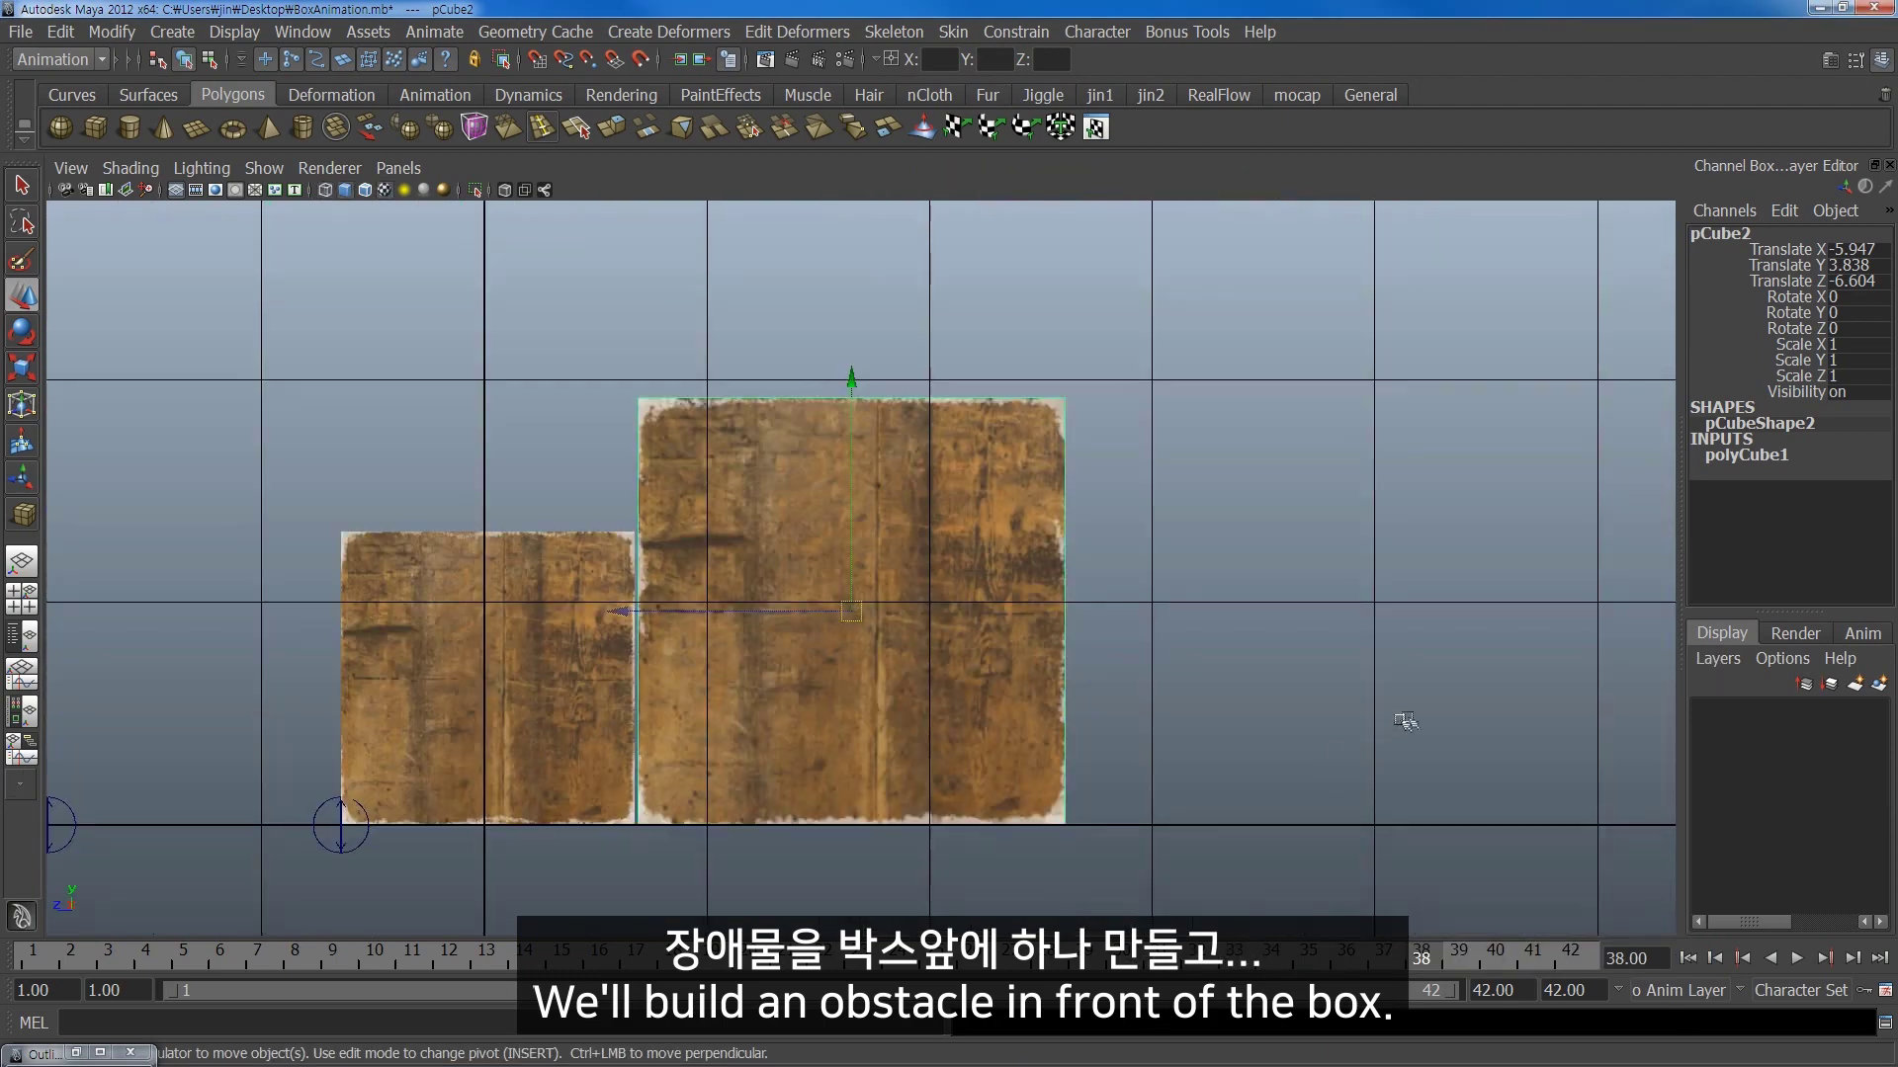
pyautogui.scroll(-3, 1134, 665)
pyautogui.scroll(-1, 929, 695)
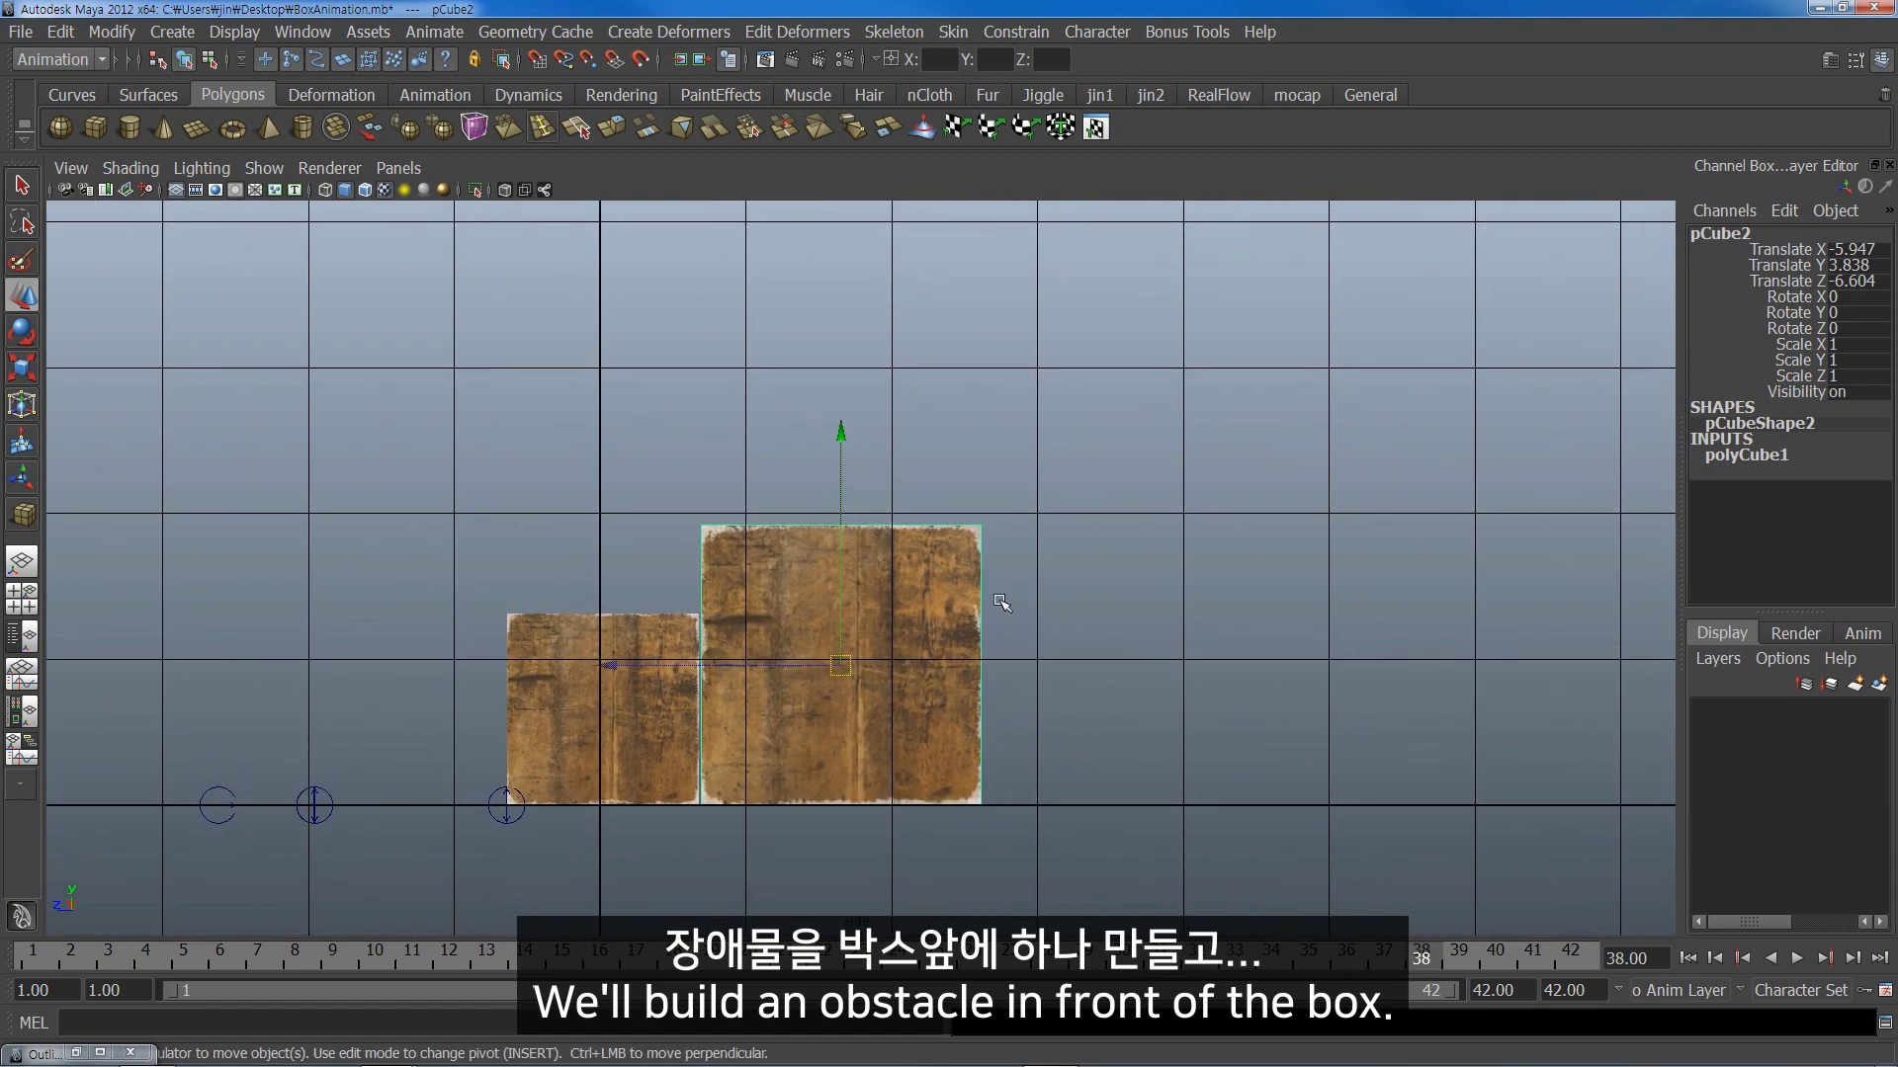
# - Raise the new cube's top vertices to make pCube2 a tall block
pyautogui.press('F8')
pyautogui.moveTo(1093, 448); pyautogui.dragTo(682, 554)
pyautogui.moveTo(850, 482); pyautogui.dragTo(842, 341)
pyautogui.press('F8')
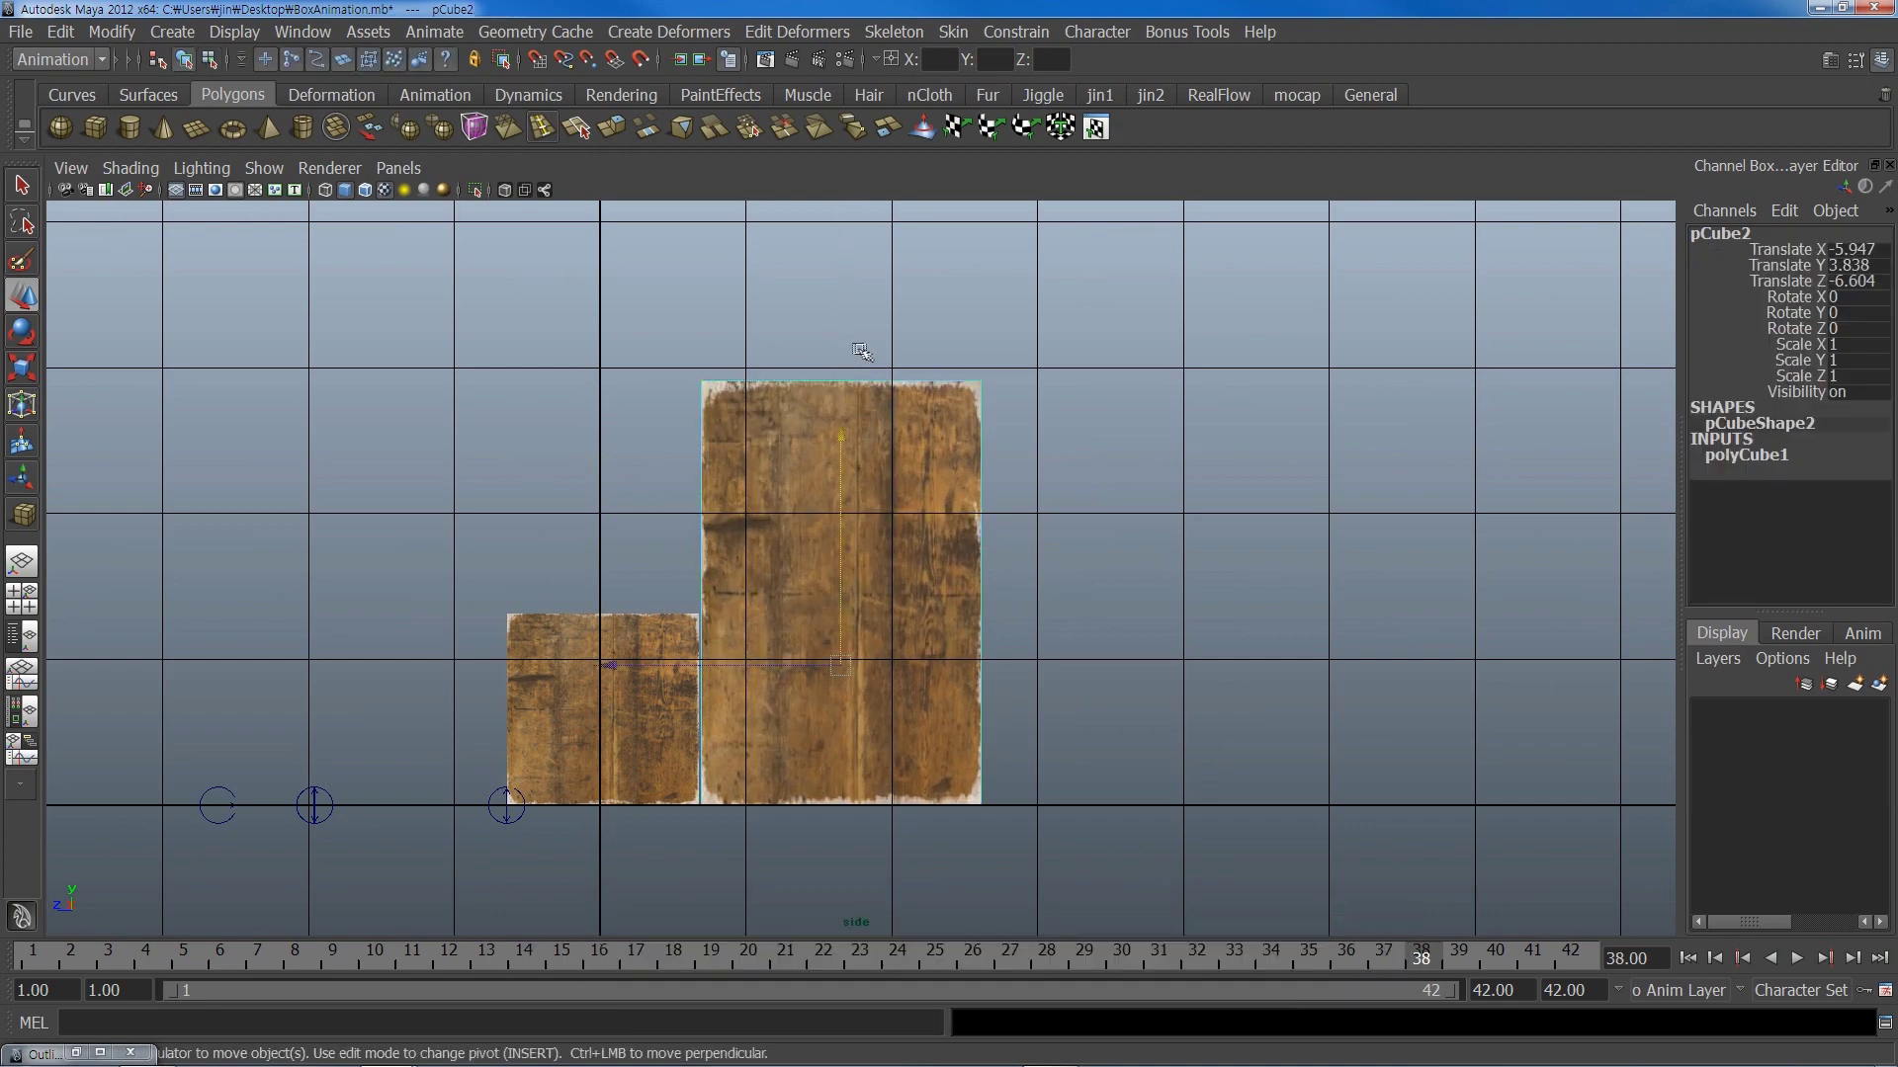
pyautogui.click(999, 347)
pyautogui.press('space')
pyautogui.press('space')
# - Orbit to a low frontal view of both boxes and select group1
pyautogui.moveTo(756, 416)
pyautogui.keyDown('alt'); pyautogui.mouseDown()
pyautogui.moveTo(757, 530)
pyautogui.moveTo(793, 536)
pyautogui.mouseUp(); pyautogui.keyUp('alt')
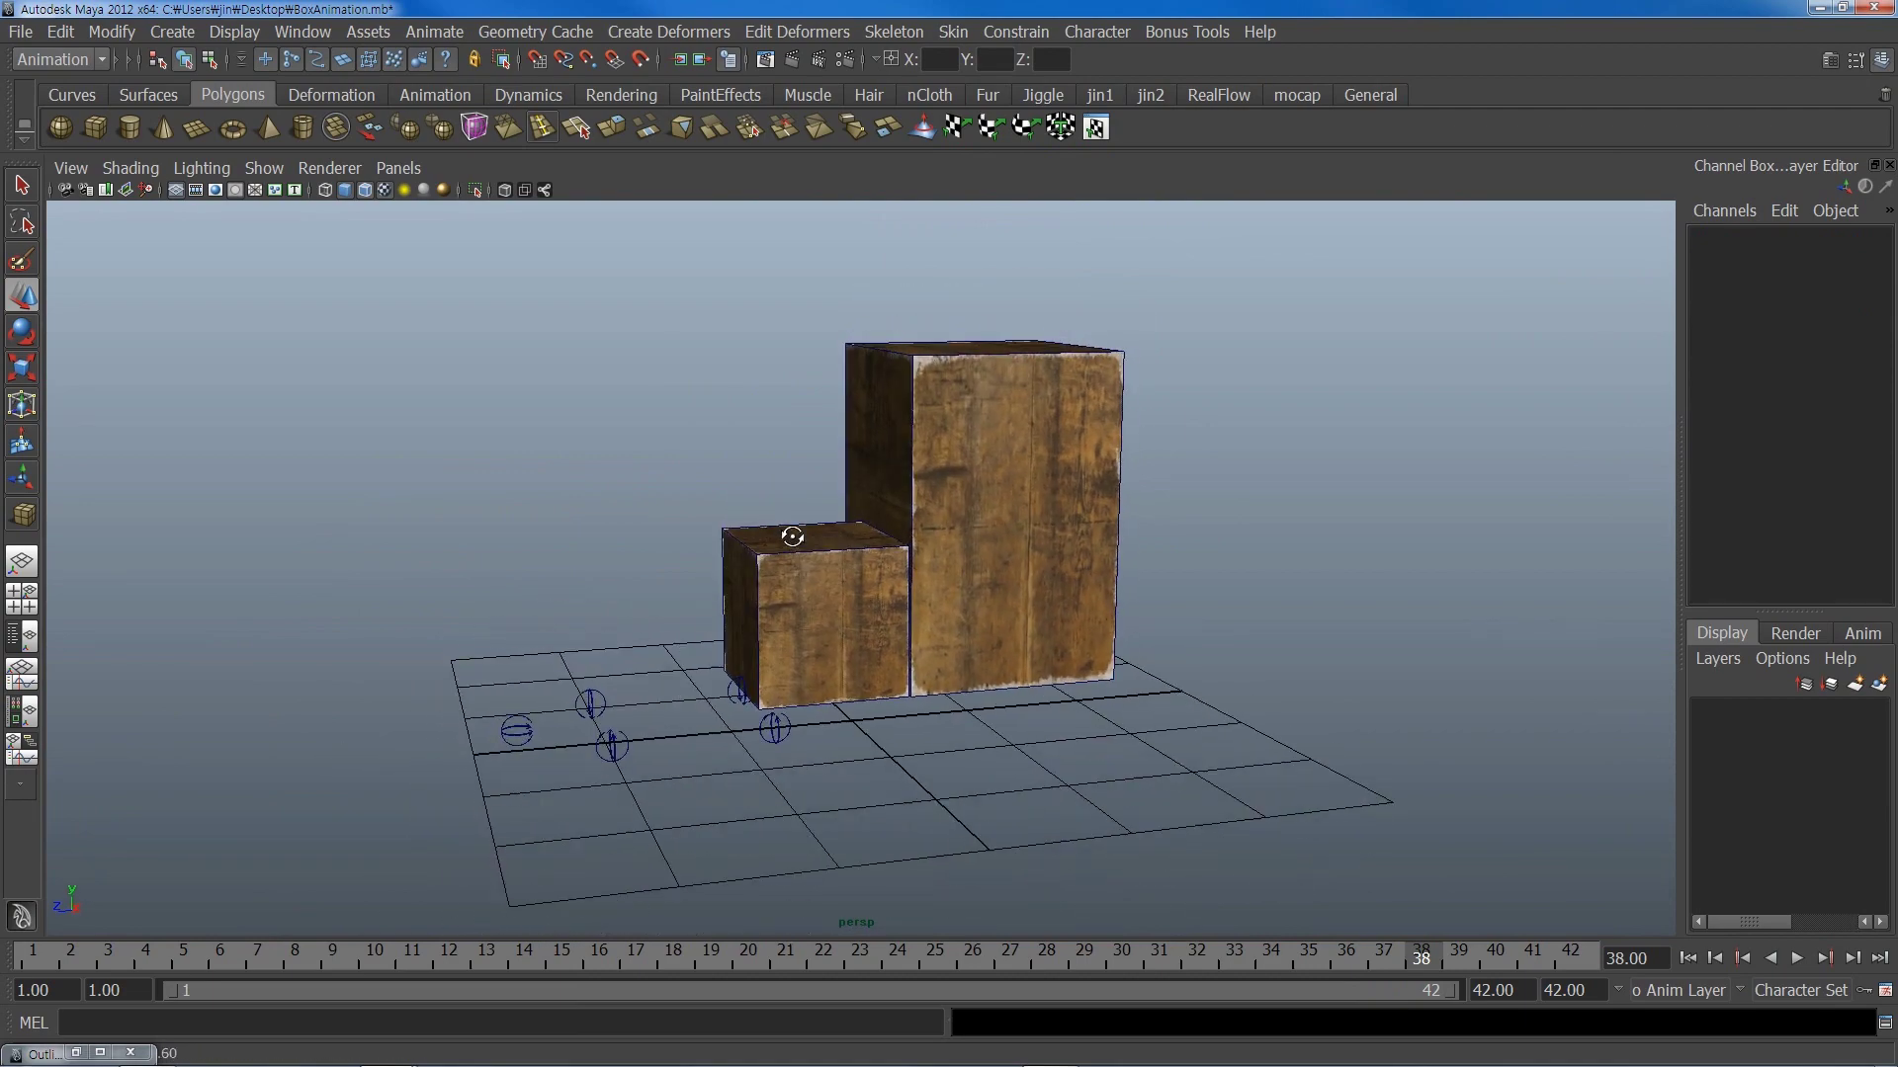
pyautogui.keyDown('alt'); pyautogui.moveTo(792, 537); pyautogui.dragTo(790, 541); pyautogui.keyUp('alt')
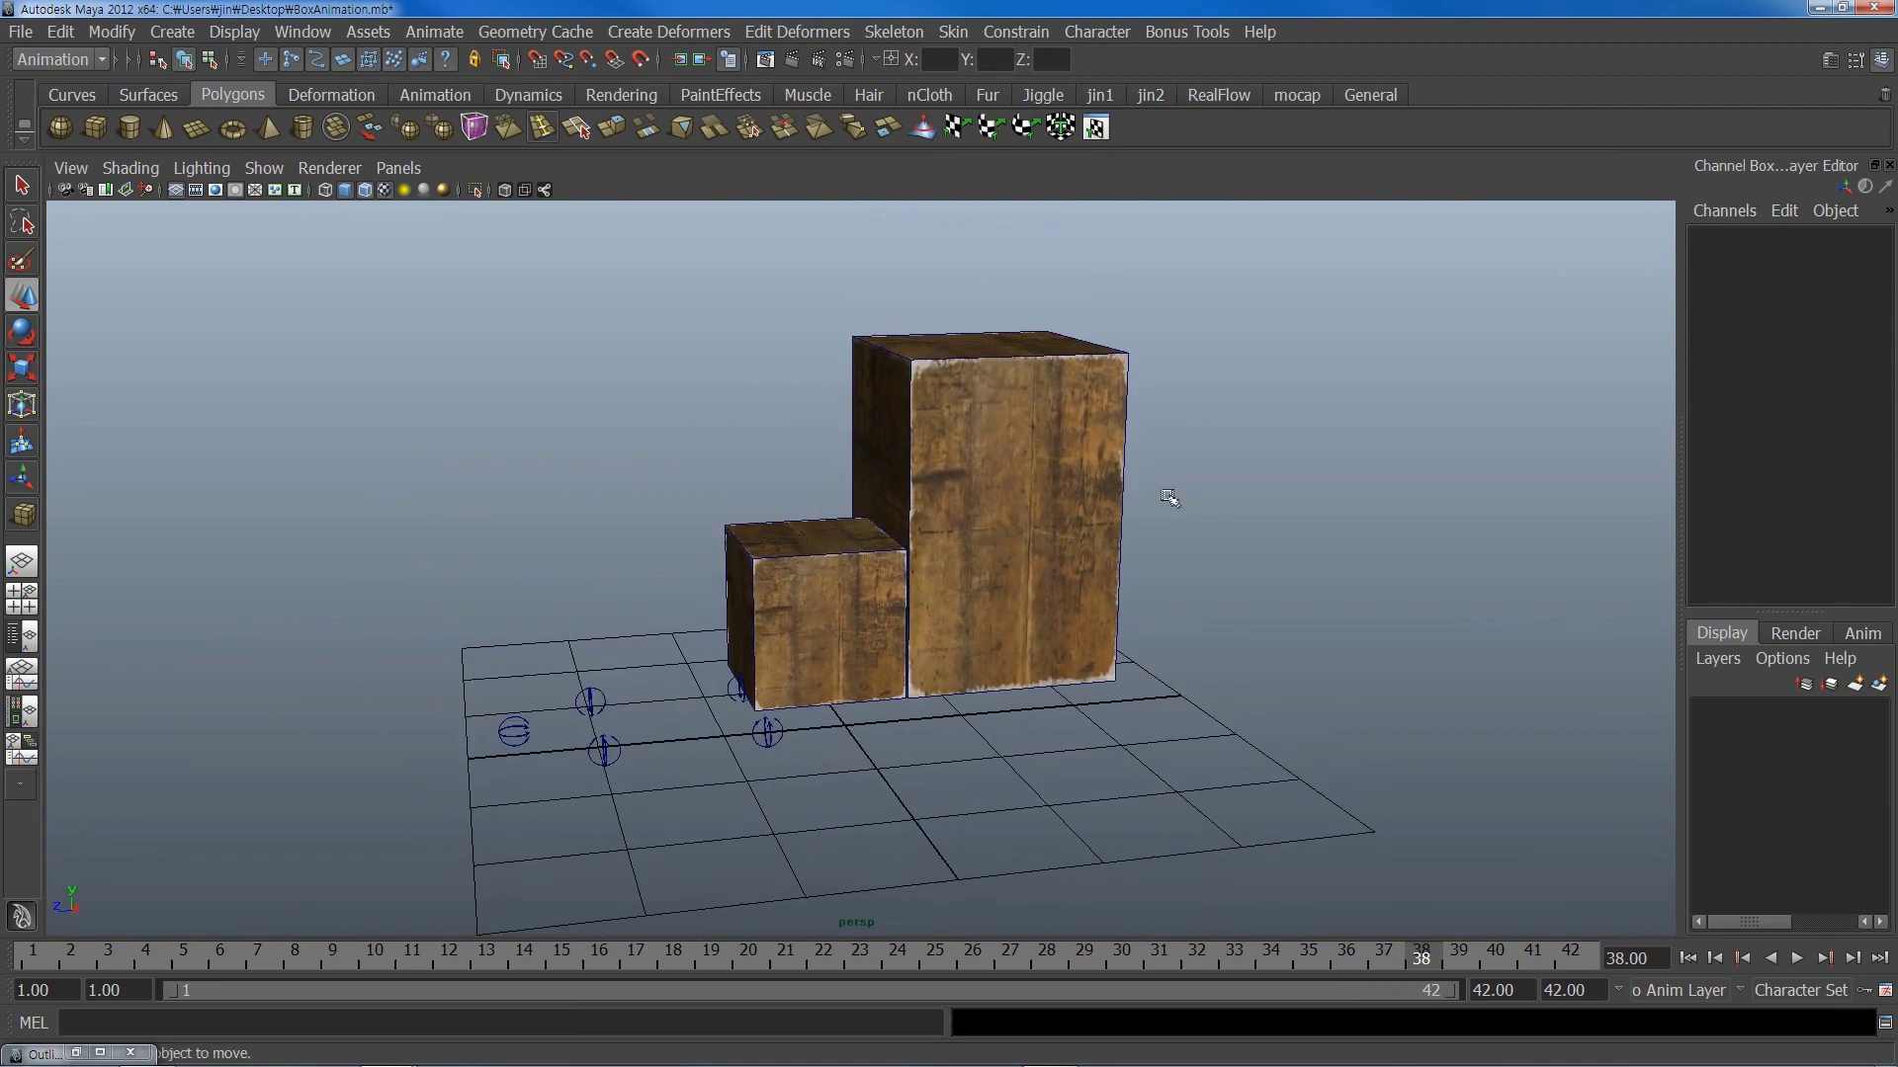
pyautogui.keyDown('alt'); pyautogui.moveTo(1168, 499); pyautogui.dragTo(851, 614); pyautogui.keyUp('alt')
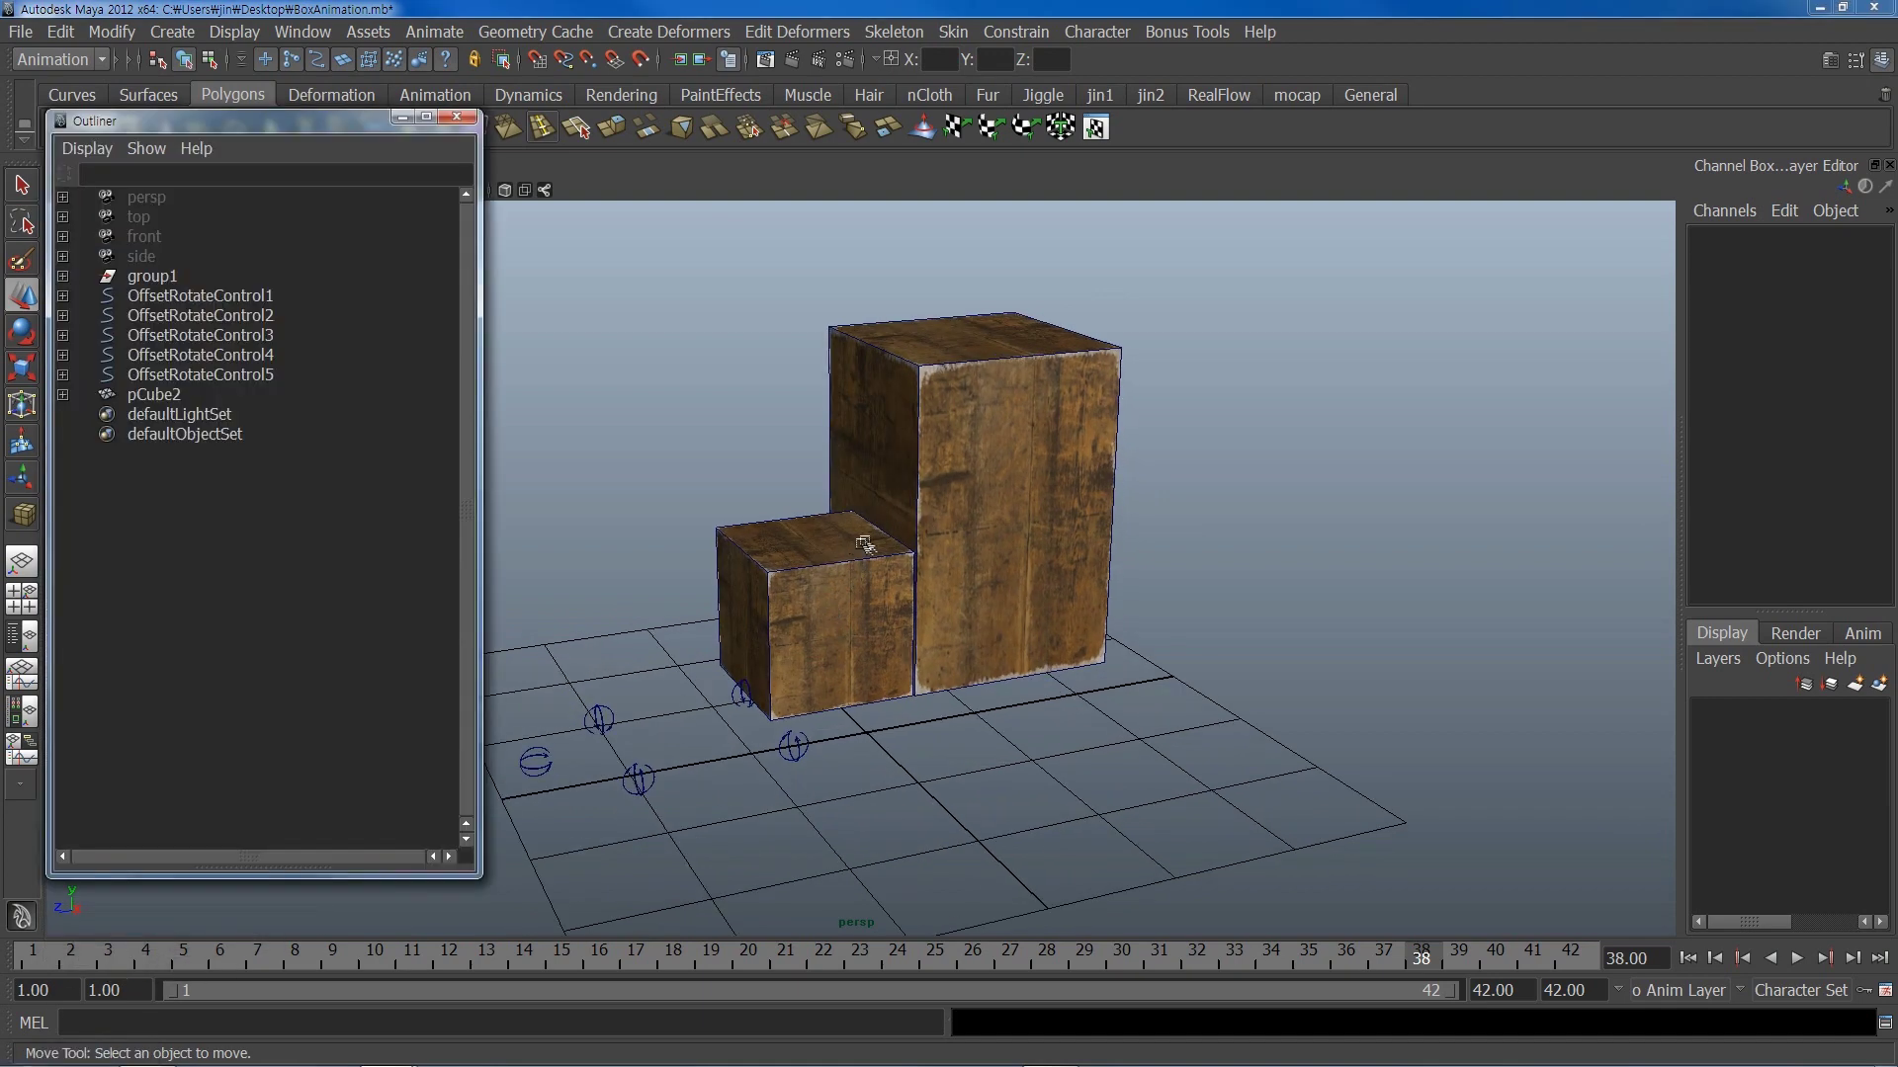
pyautogui.click(153, 279)
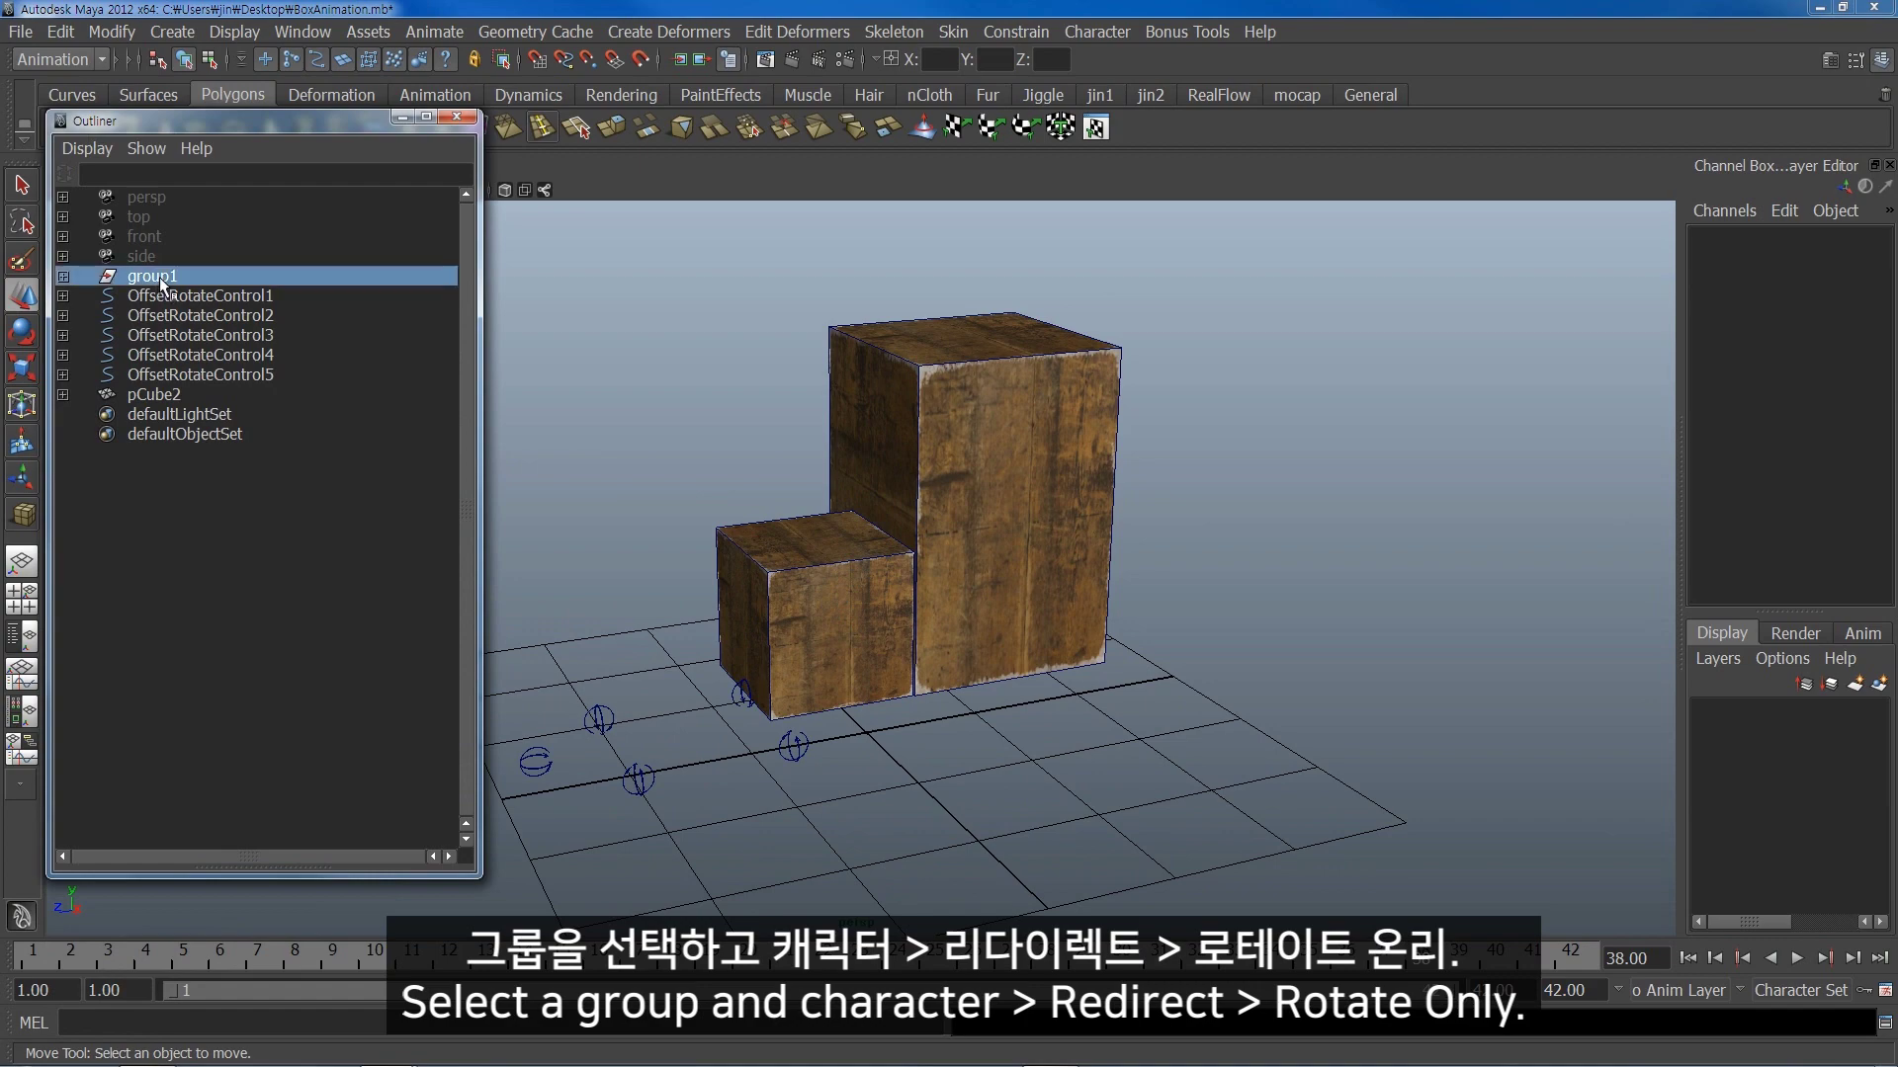
# - Set the playback end frame to 60
pyautogui.keyDown('alt'); pyautogui.moveTo(536, 384); pyautogui.dragTo(1142, 674); pyautogui.keyUp('alt')
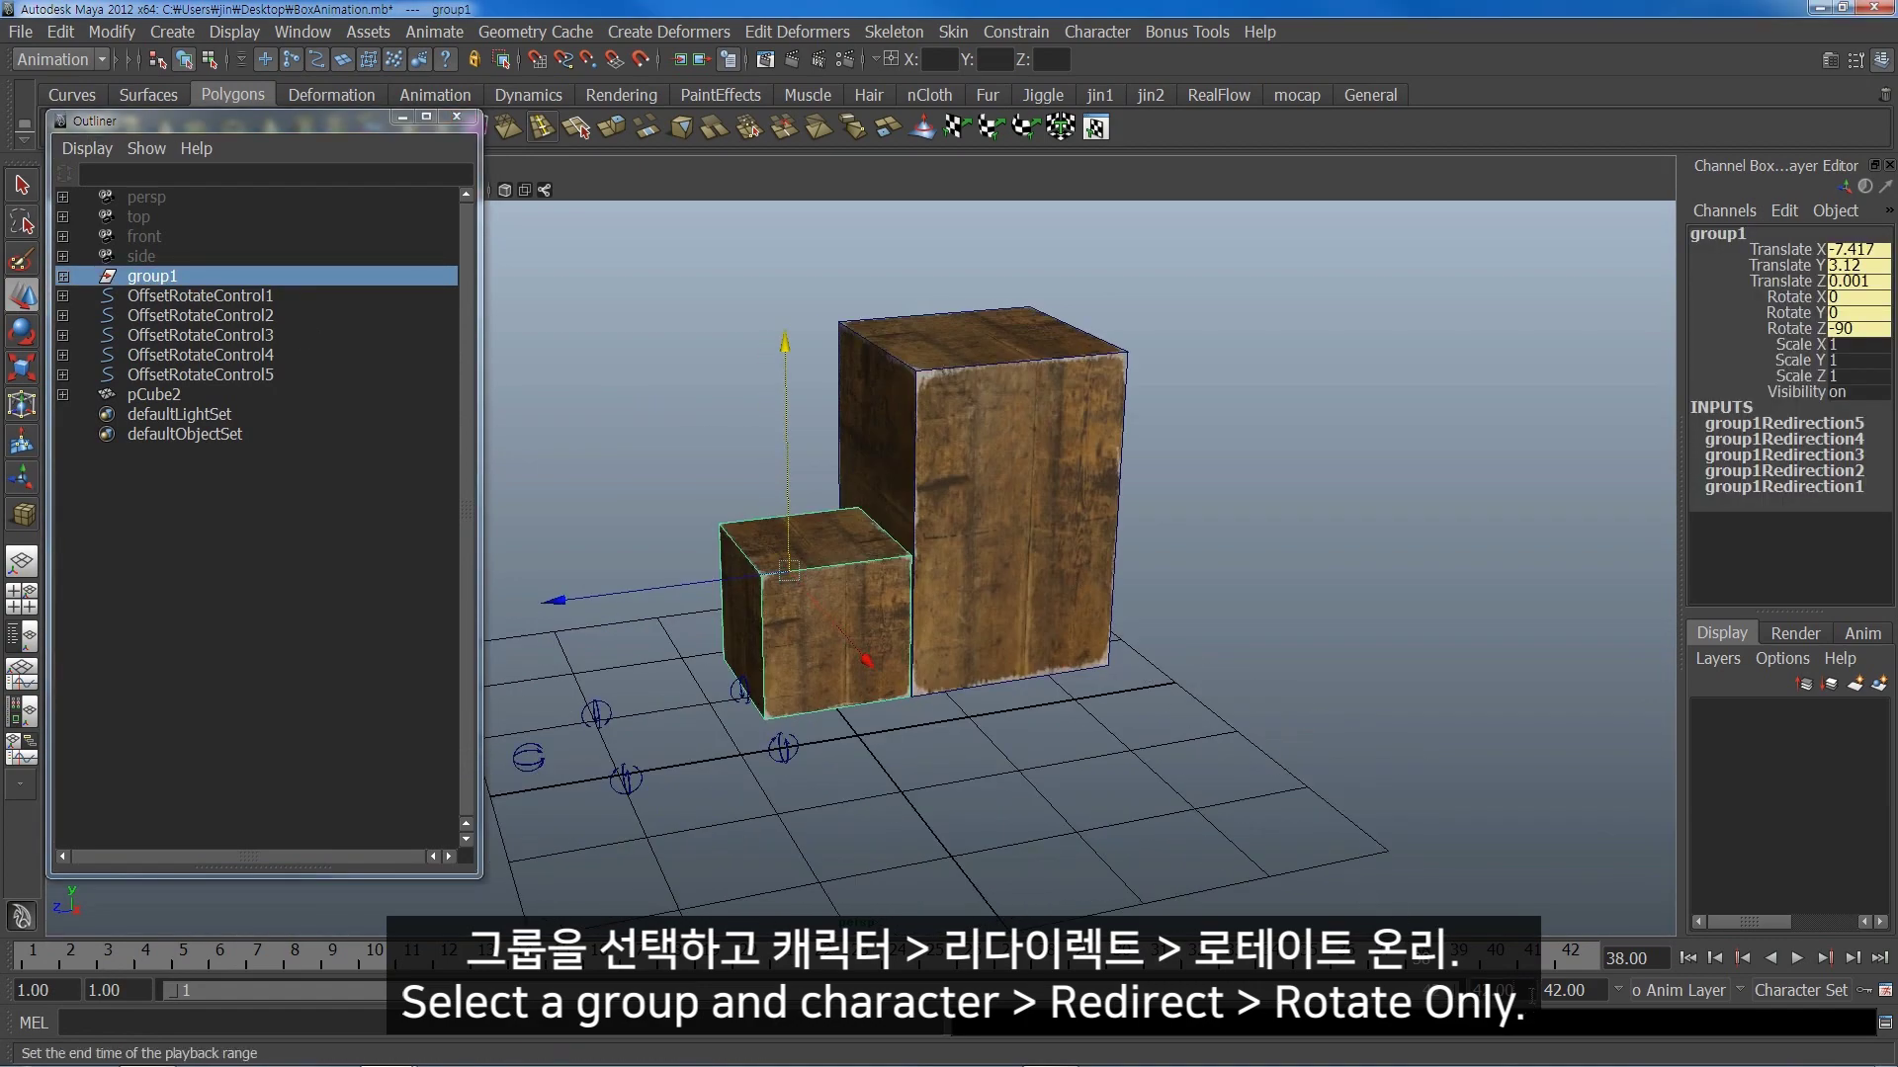
pyautogui.doubleClick(1473, 991)
pyautogui.write('60')
pyautogui.press('Return')
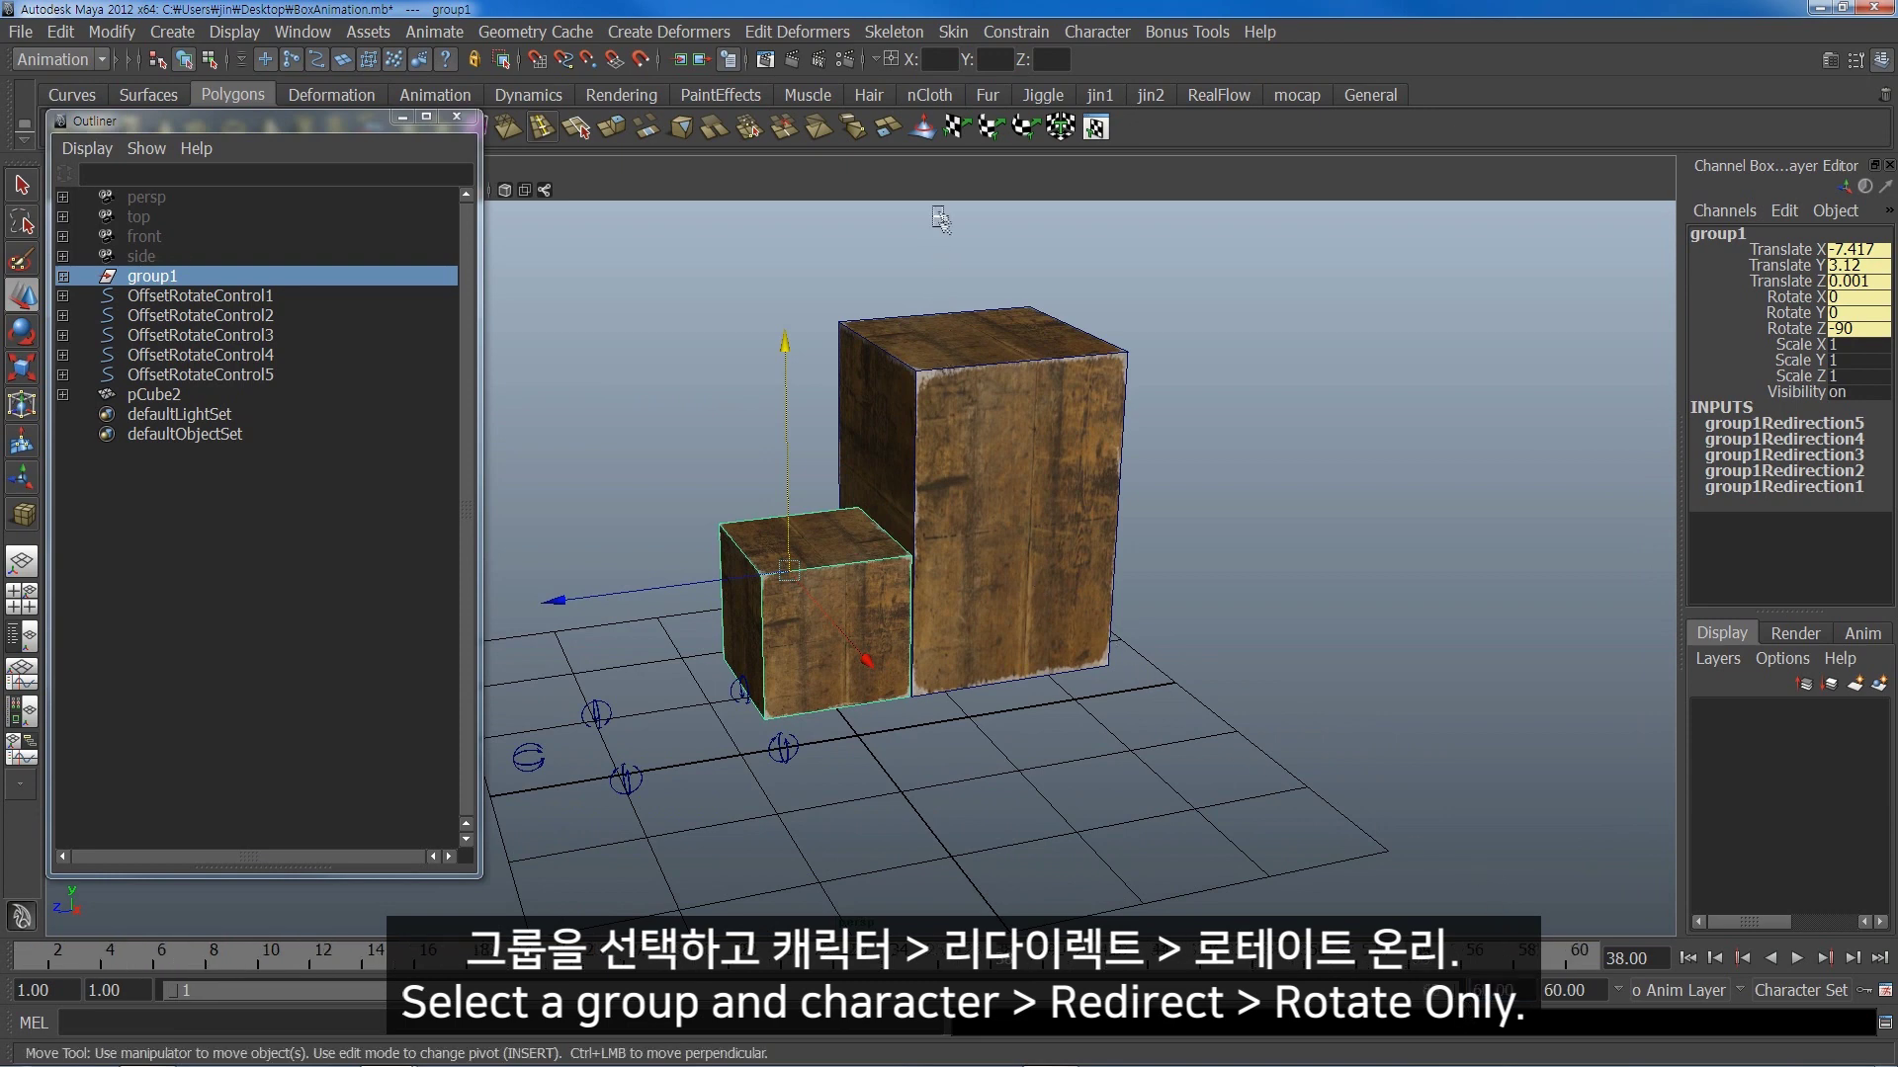
# - Add a rotation-only redirect control, OffsetRotateControl6, to group1
pyautogui.click(1099, 33)
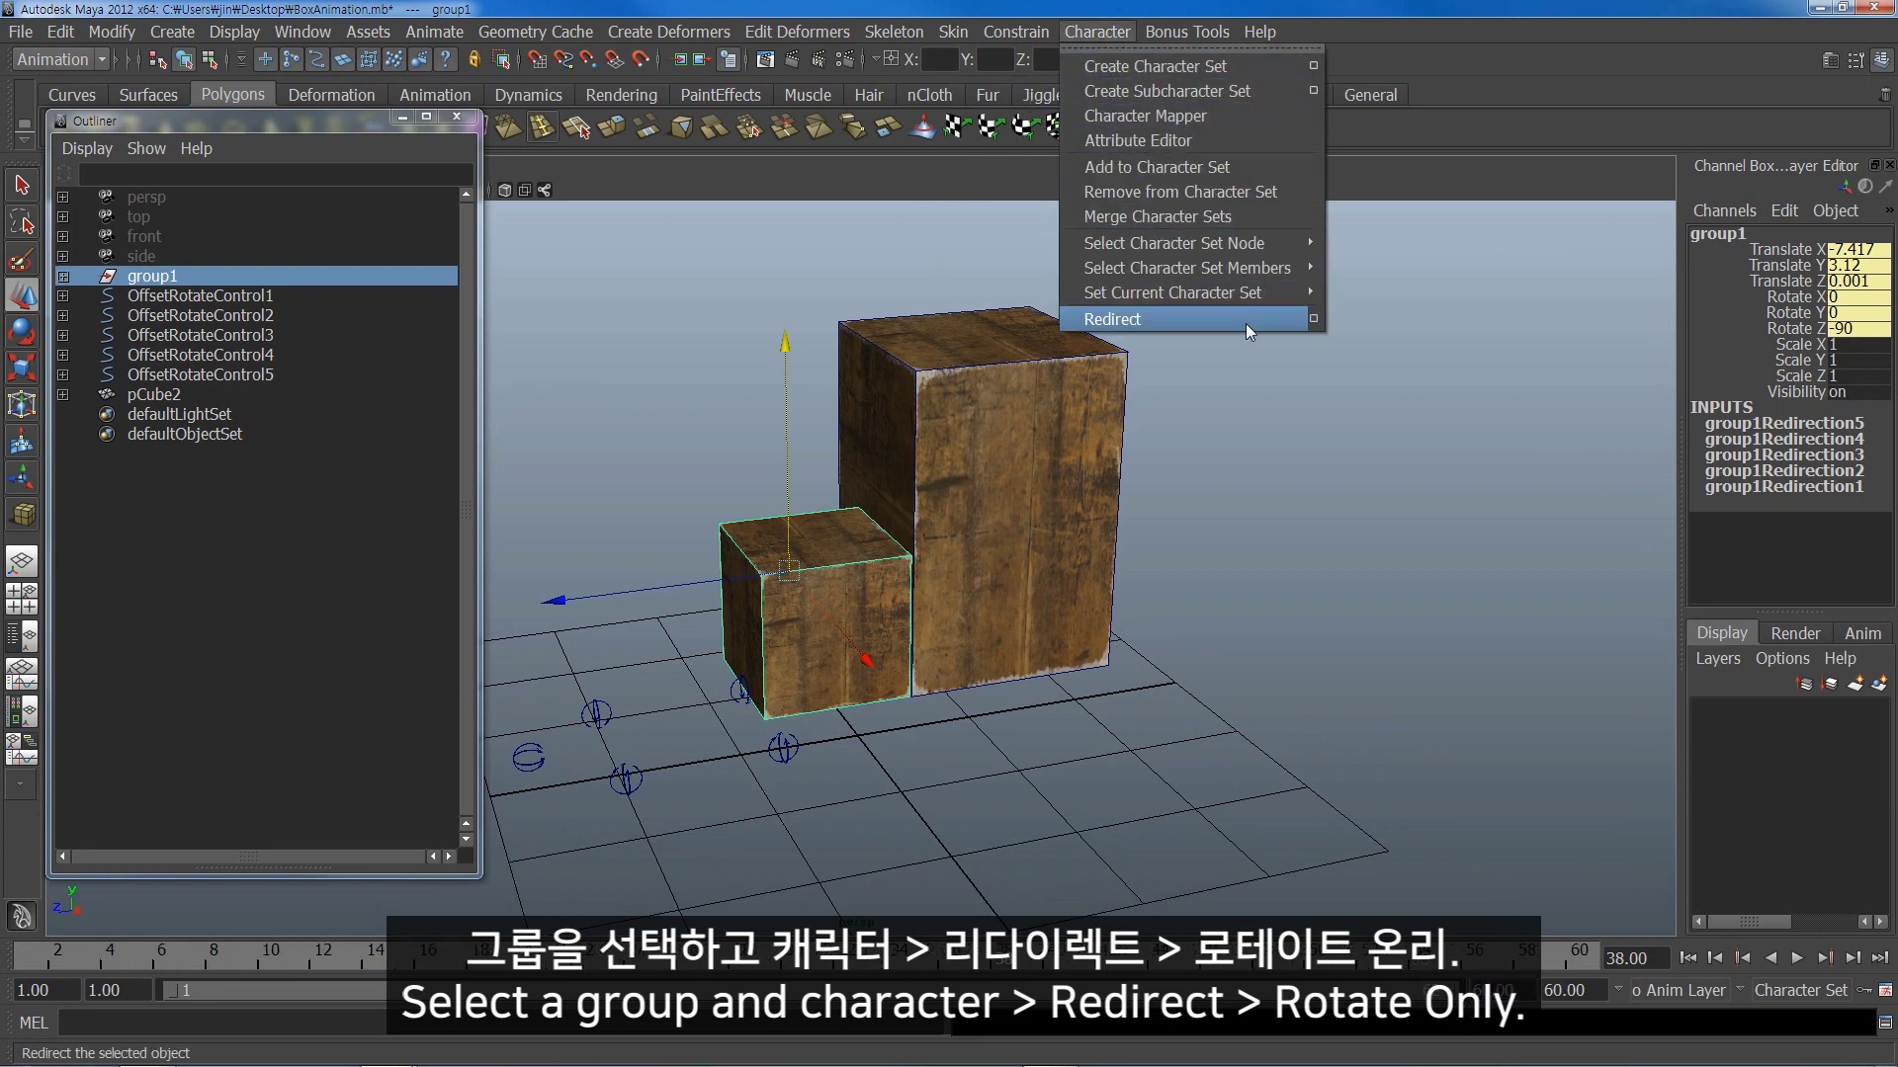
pyautogui.click(1315, 320)
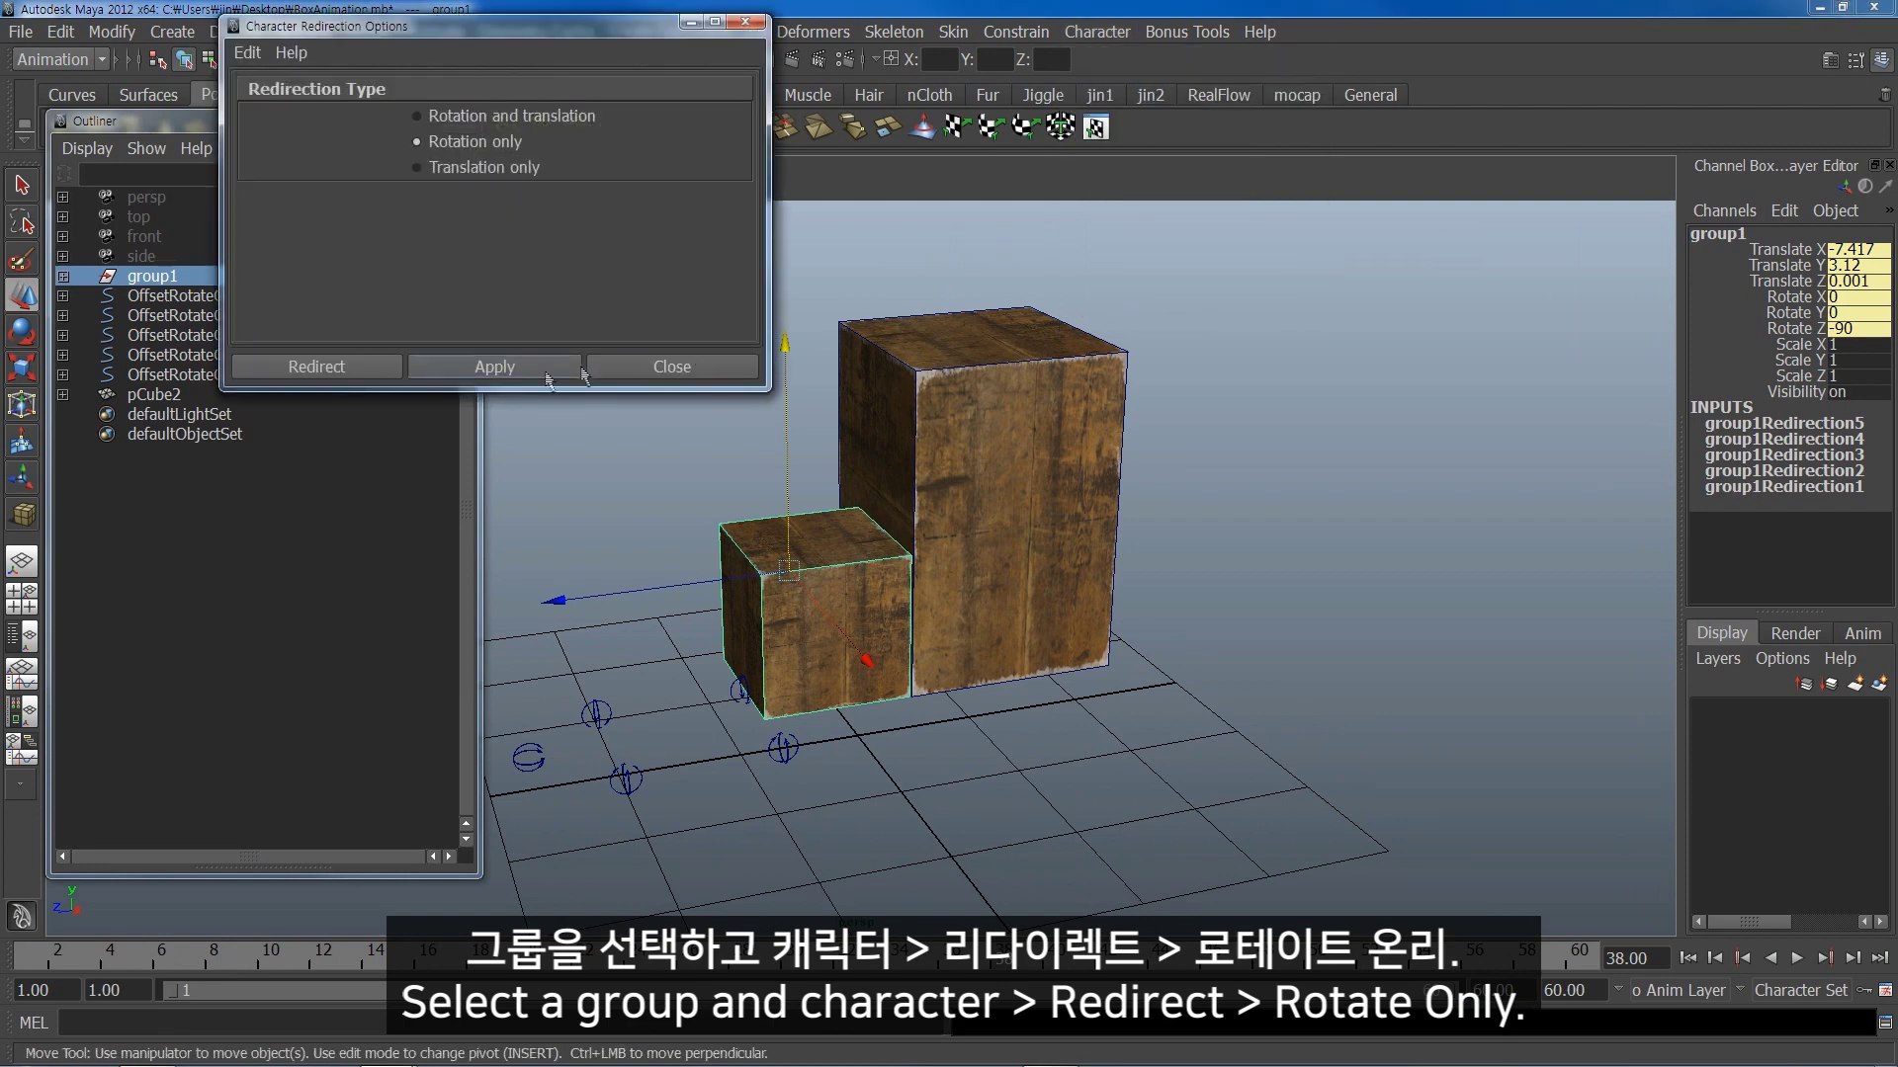
pyautogui.click(501, 371)
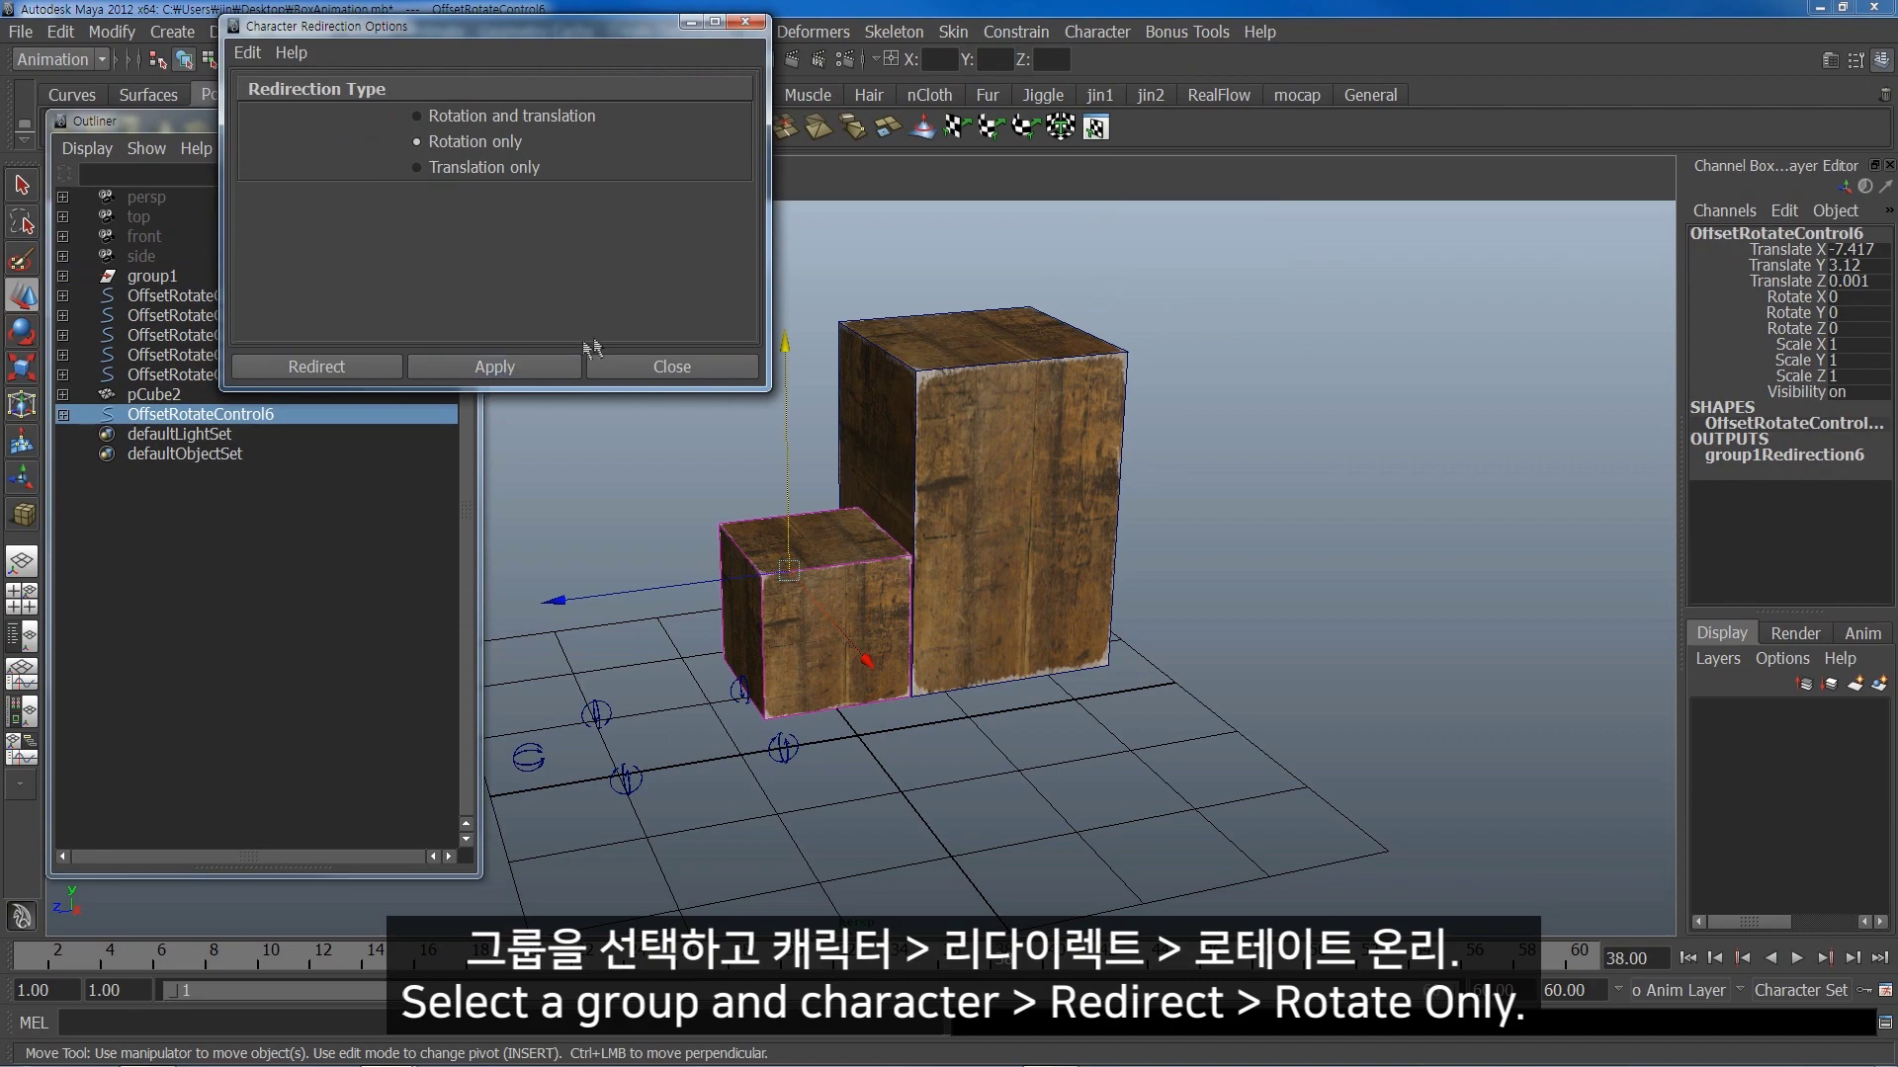
pyautogui.click(680, 369)
# - Move OffsetRotateControl6 to the small box's edge against the tall block
pyautogui.moveTo(934, 461)
pyautogui.keyDown('alt'); pyautogui.mouseDown()
pyautogui.moveTo(1227, 460)
pyautogui.moveTo(1166, 464)
pyautogui.mouseUp(); pyautogui.keyUp('alt')
pyautogui.scroll(5, 1113, 467)
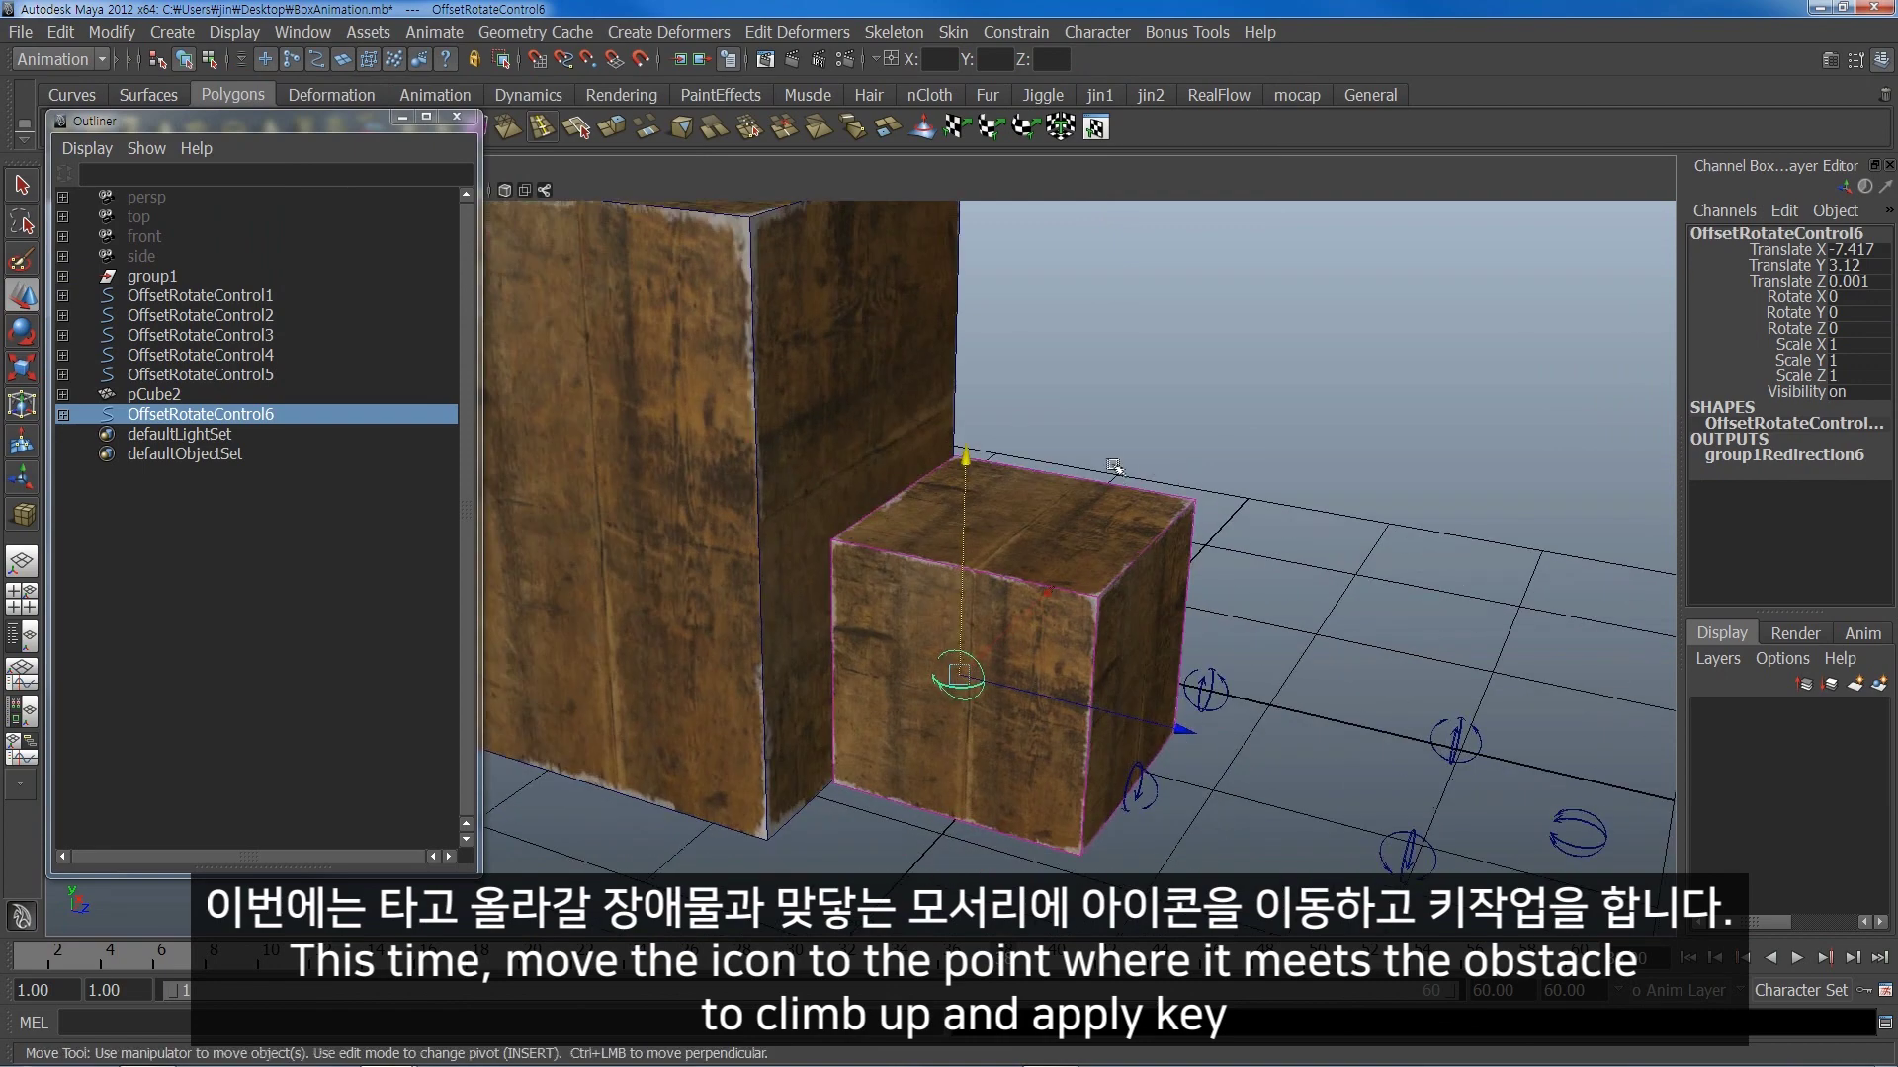
pyautogui.press('Insert')
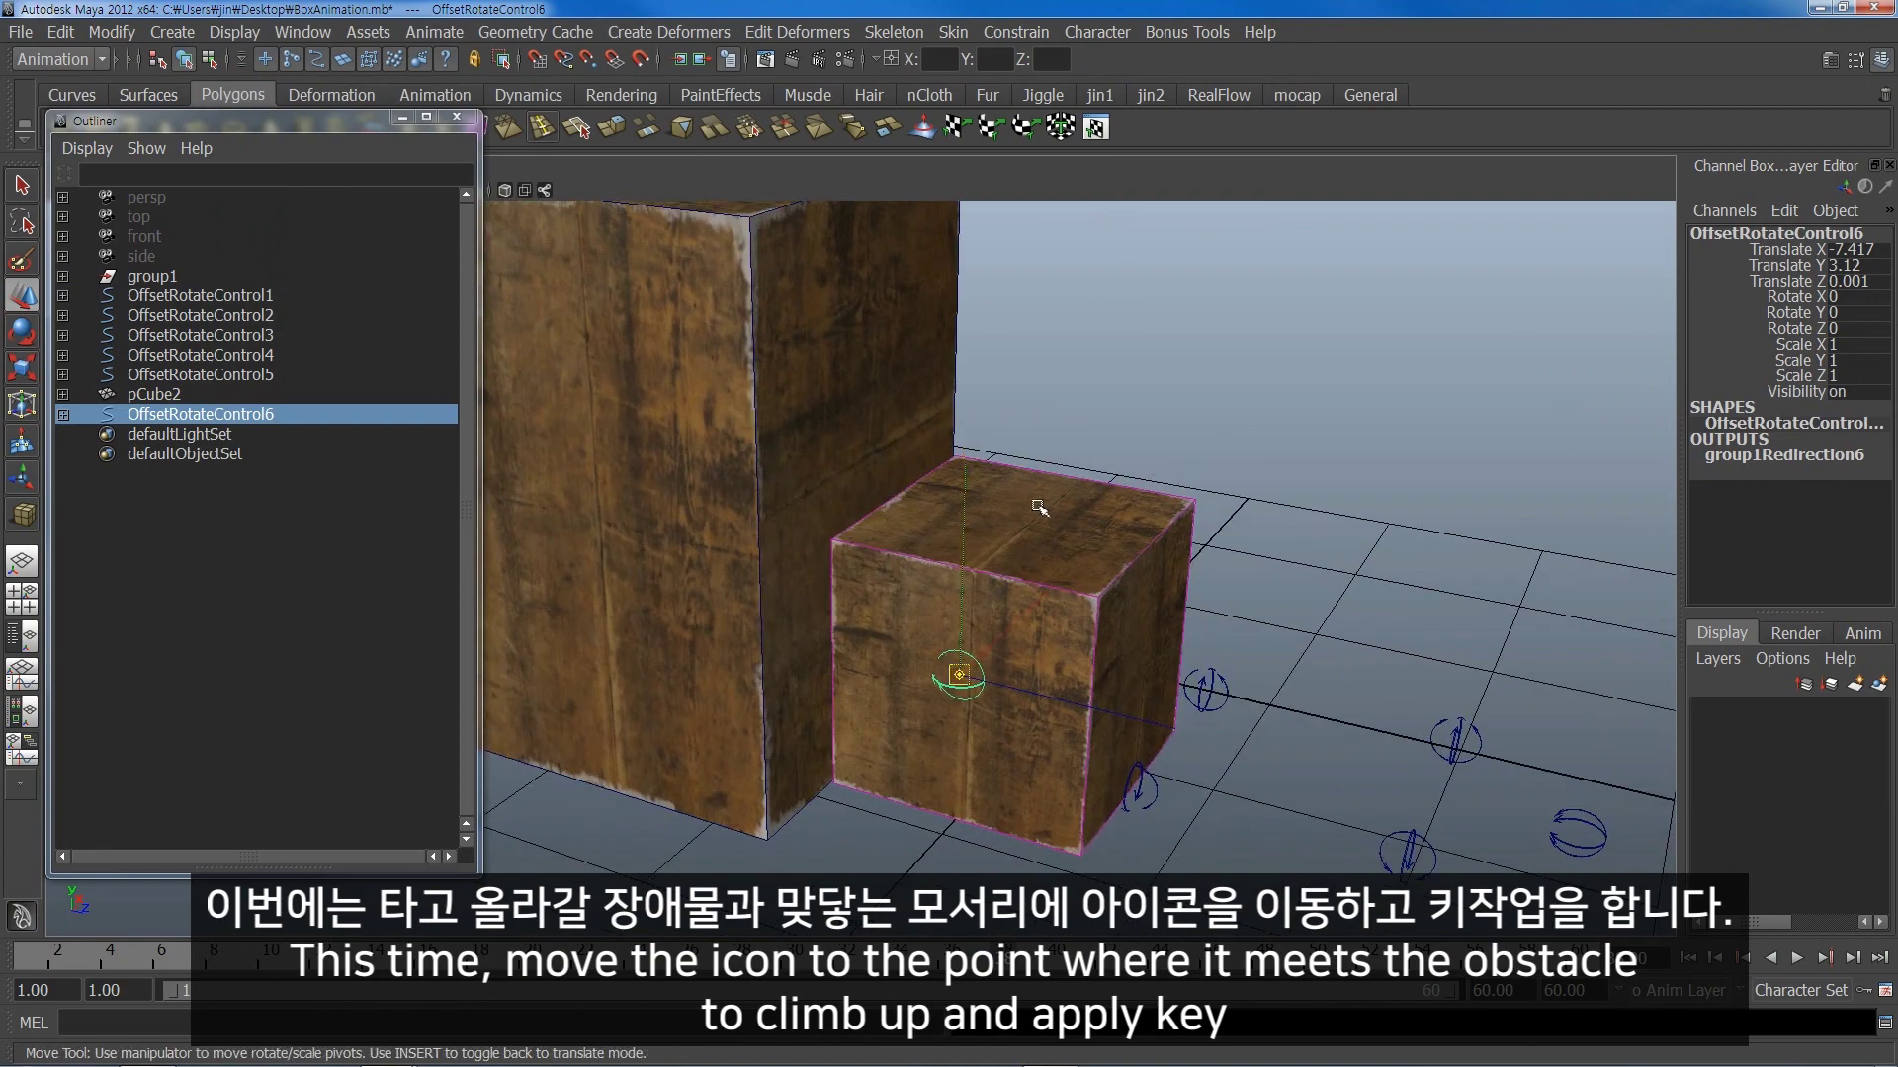
pyautogui.moveTo(959, 675)
pyautogui.mouseDown()
pyautogui.moveTo(832, 540)
pyautogui.moveTo(852, 537)
pyautogui.mouseUp()
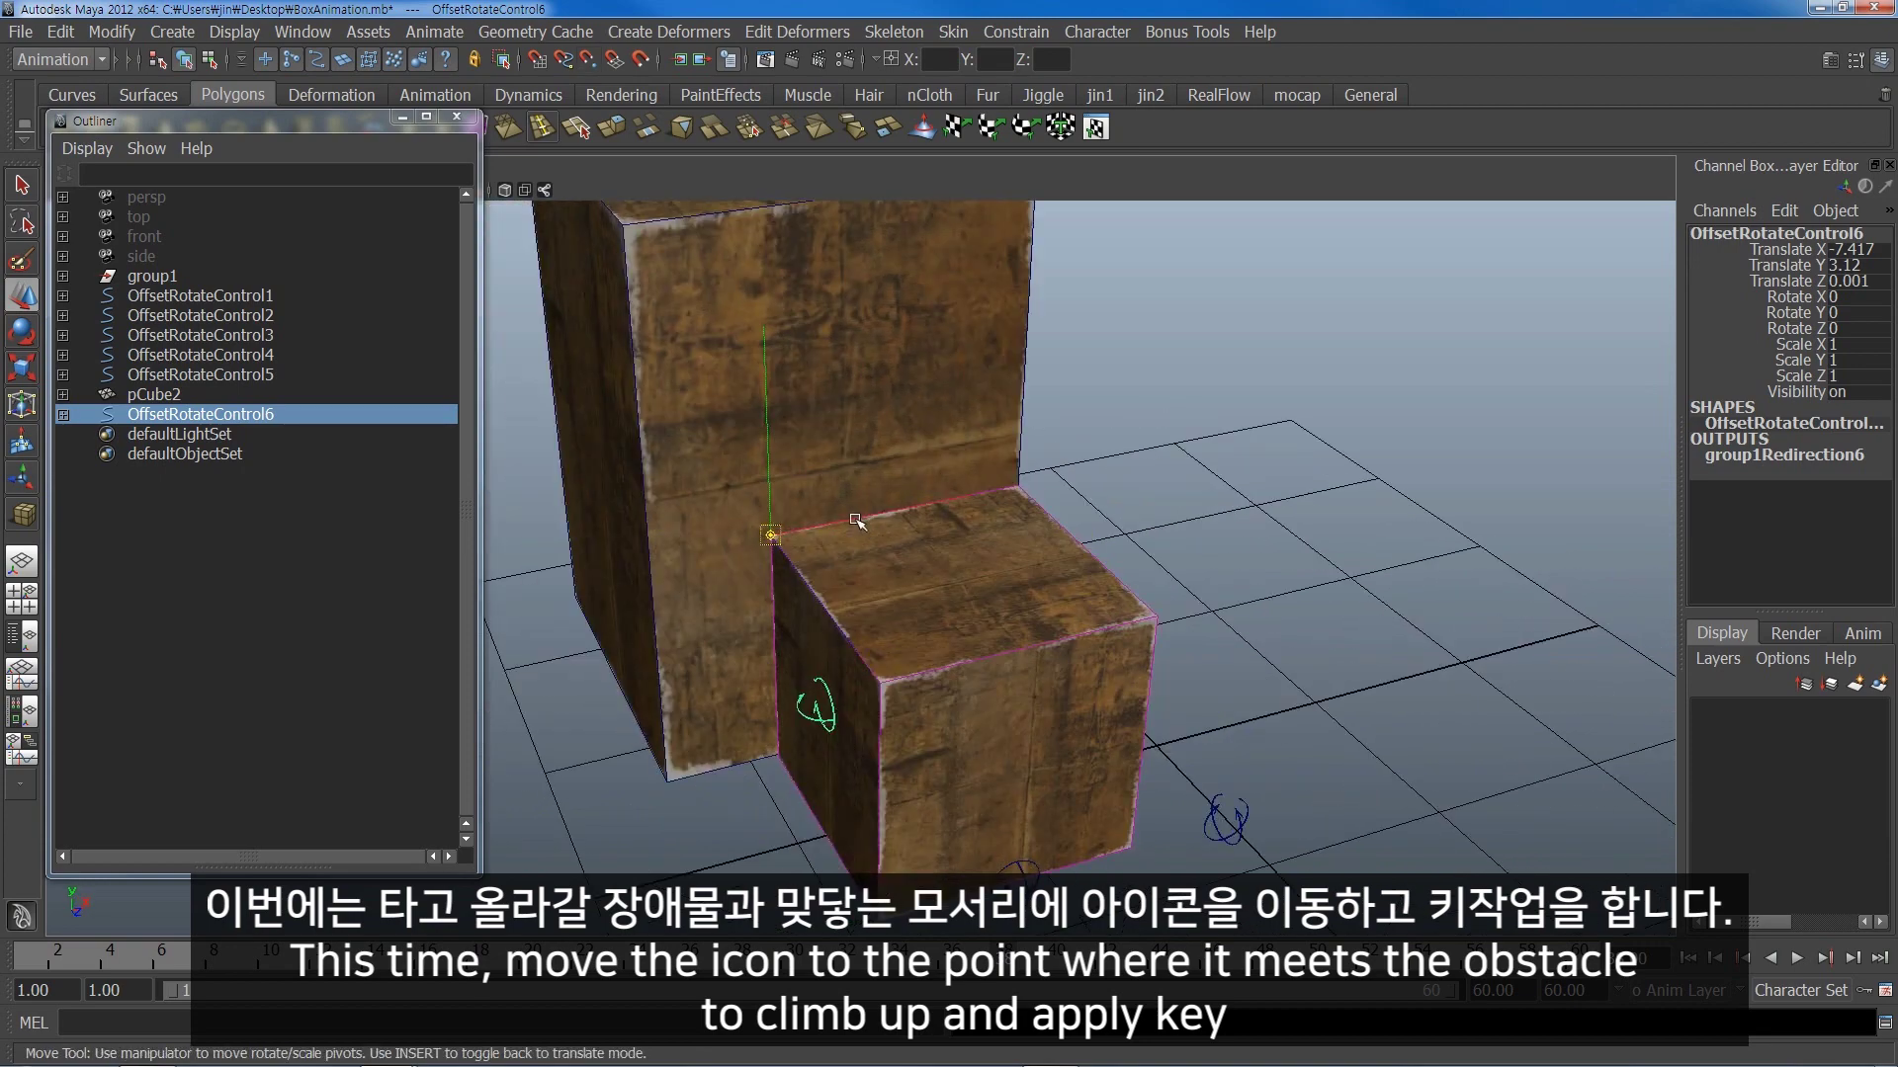
pyautogui.moveTo(998, 502)
pyautogui.keyDown('alt'); pyautogui.mouseDown()
pyautogui.moveTo(1060, 509)
pyautogui.moveTo(1044, 529)
pyautogui.mouseUp(); pyautogui.keyUp('alt')
pyautogui.hotkey('ctrl', 'z')
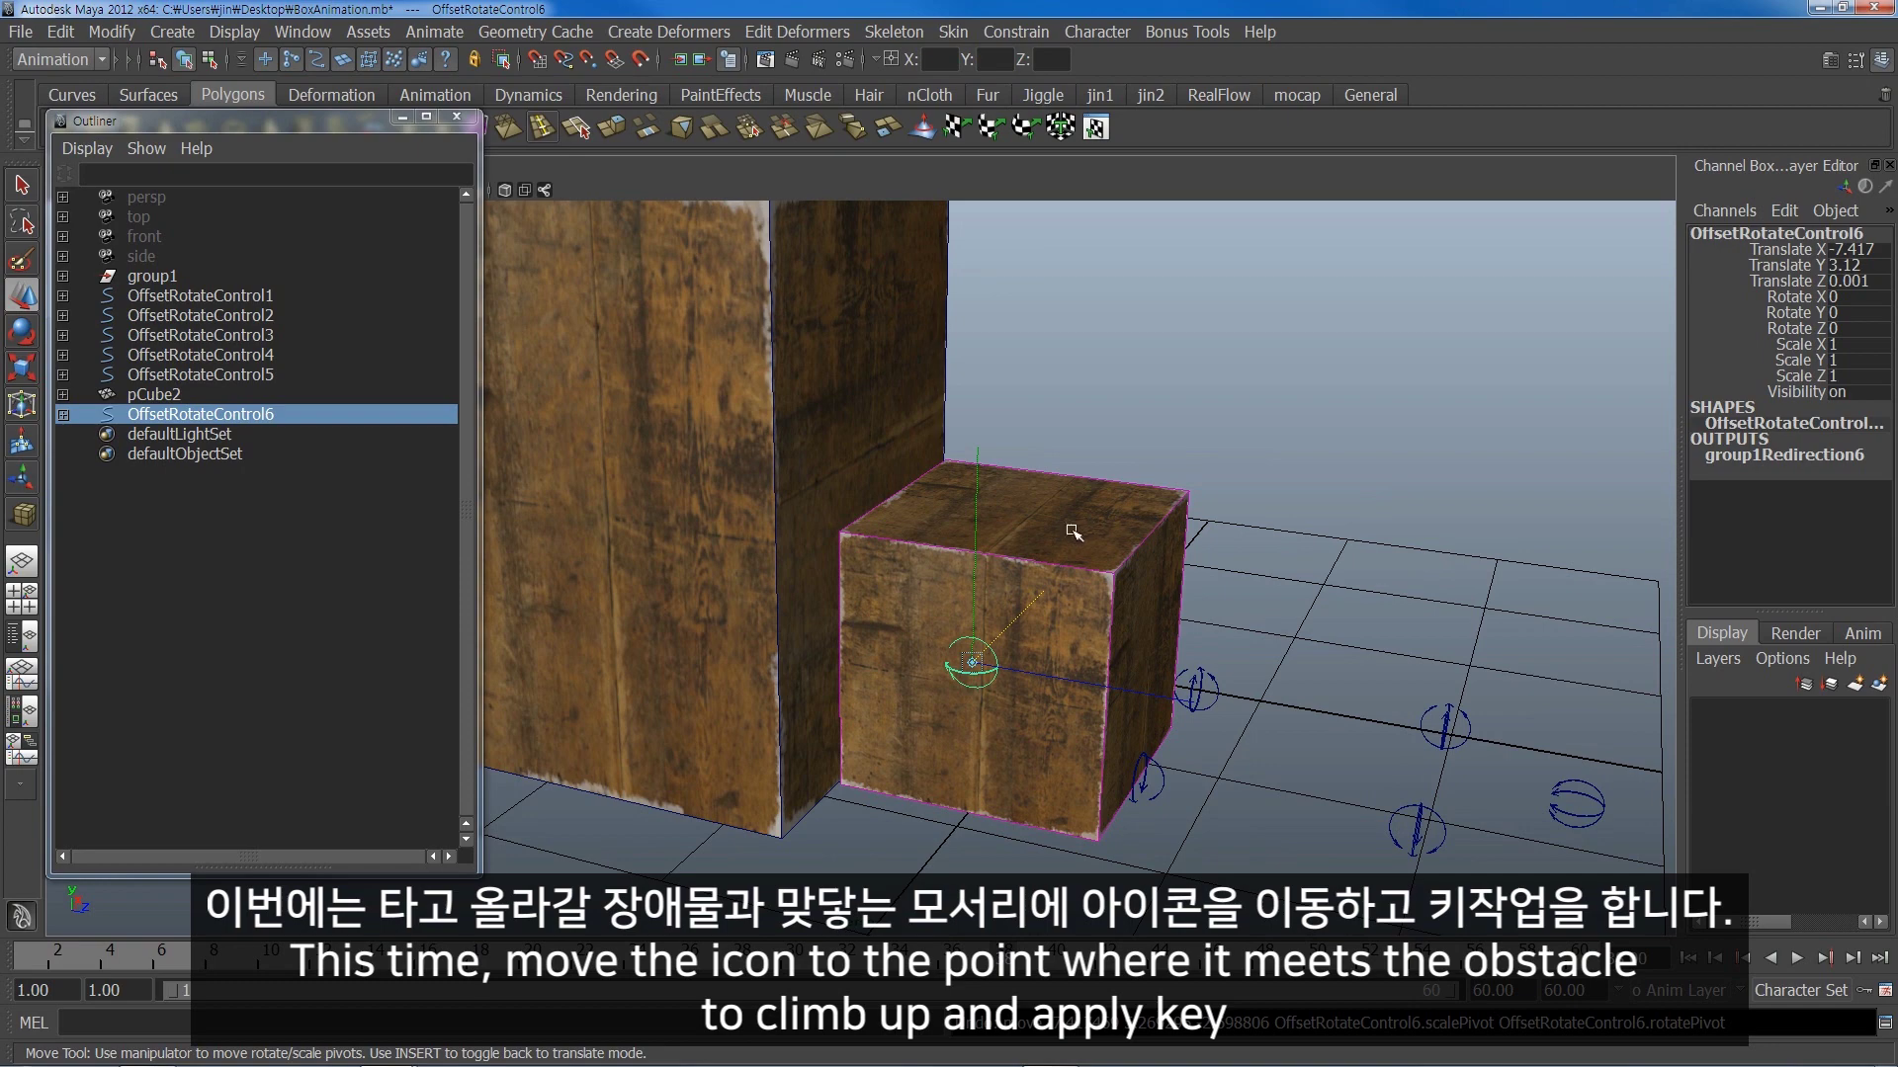
pyautogui.press('Insert')
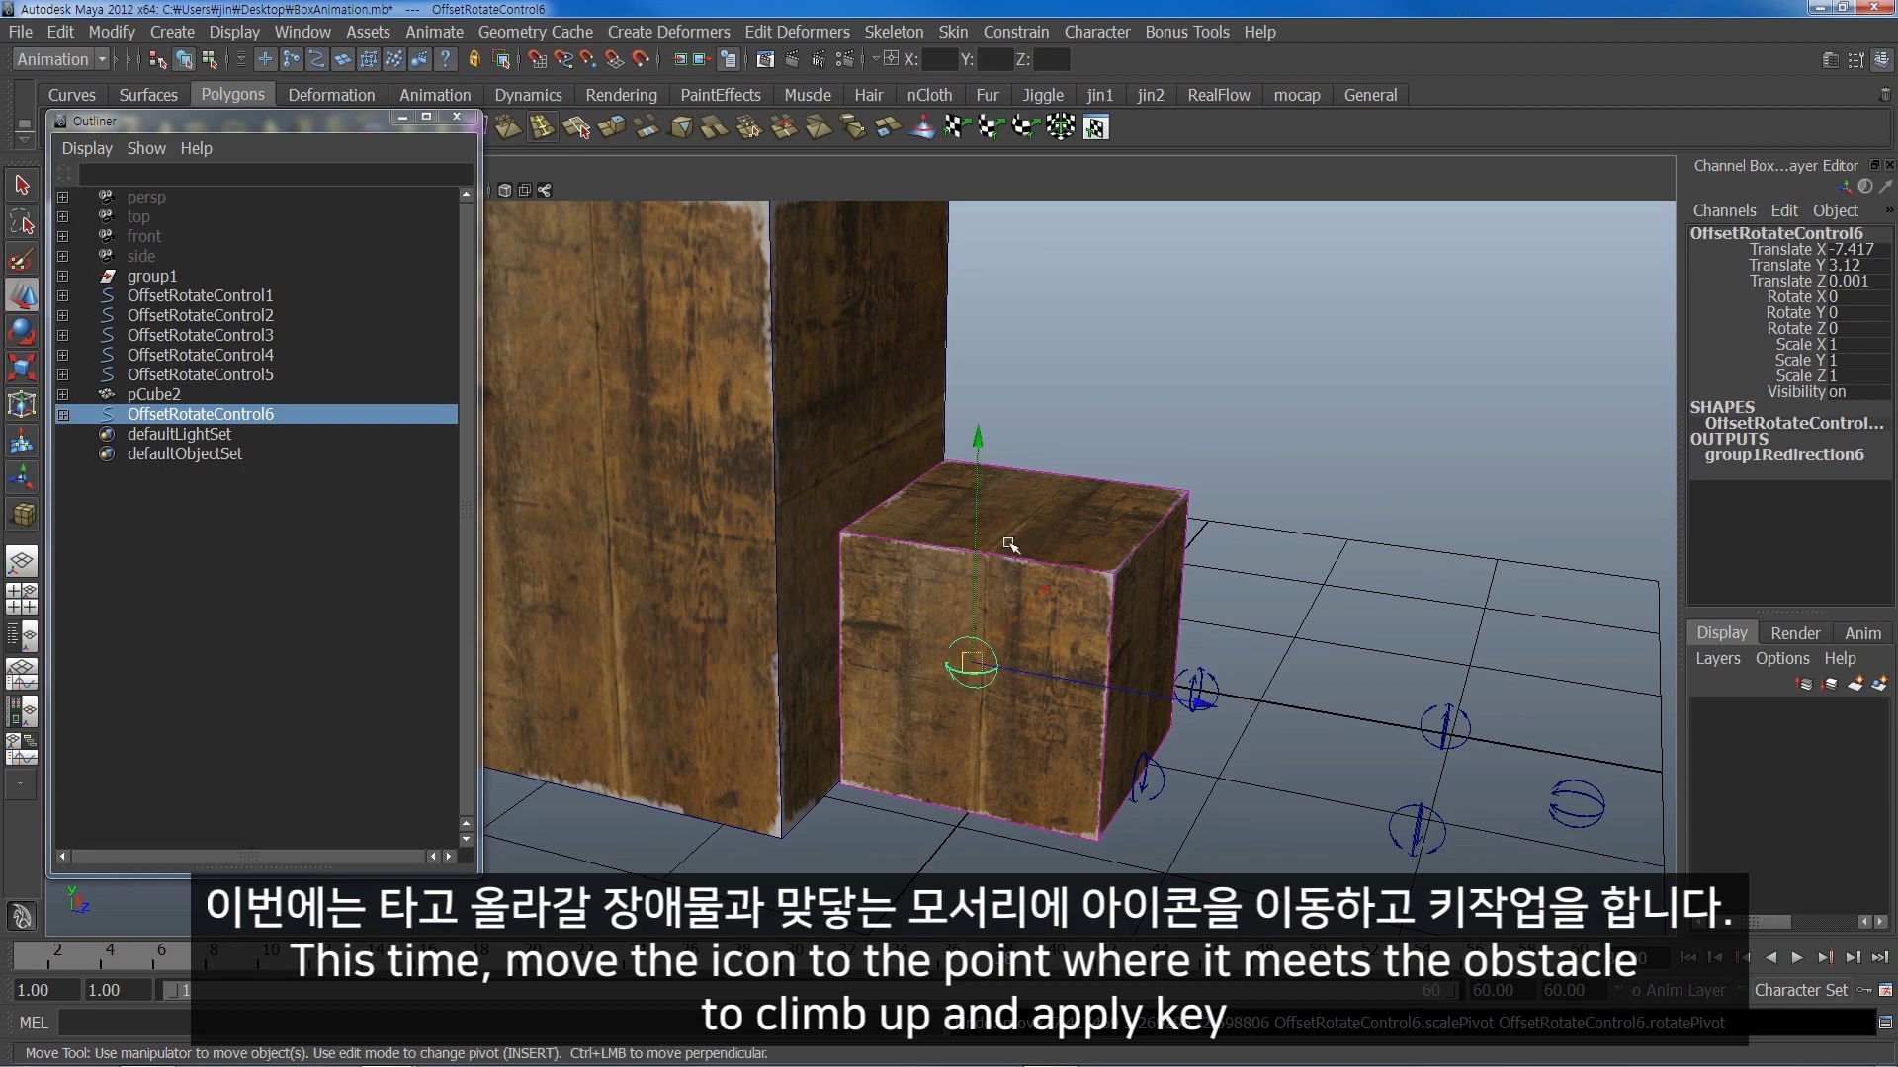
pyautogui.moveTo(972, 664)
pyautogui.mouseDown()
pyautogui.moveTo(961, 520)
pyautogui.moveTo(1127, 494)
pyautogui.moveTo(989, 483)
pyautogui.moveTo(1003, 515)
pyautogui.mouseUp()
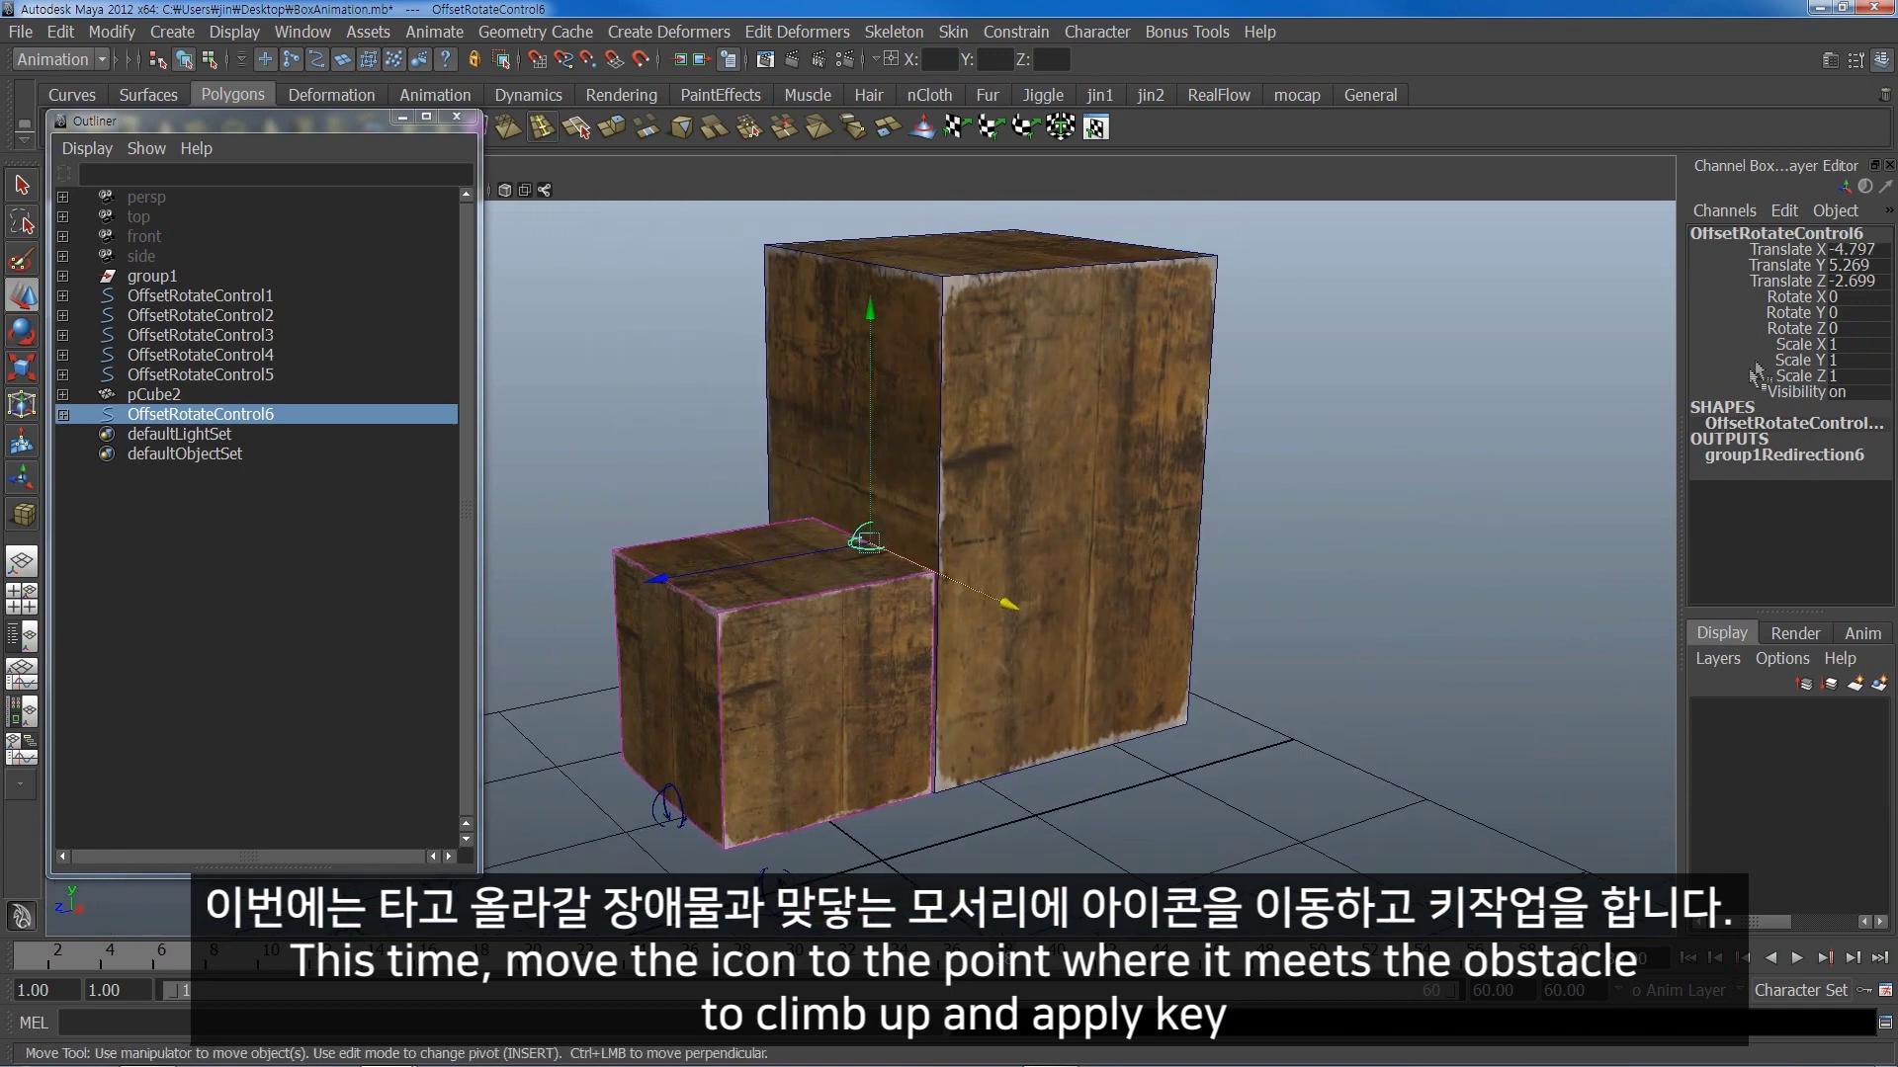
# - Key the control's Rotate X, Y and Z channels
pyautogui.moveTo(1793, 299); pyautogui.dragTo(1794, 331)
pyautogui.moveTo(1789, 314); pyautogui.dragTo(1794, 326, button='right')
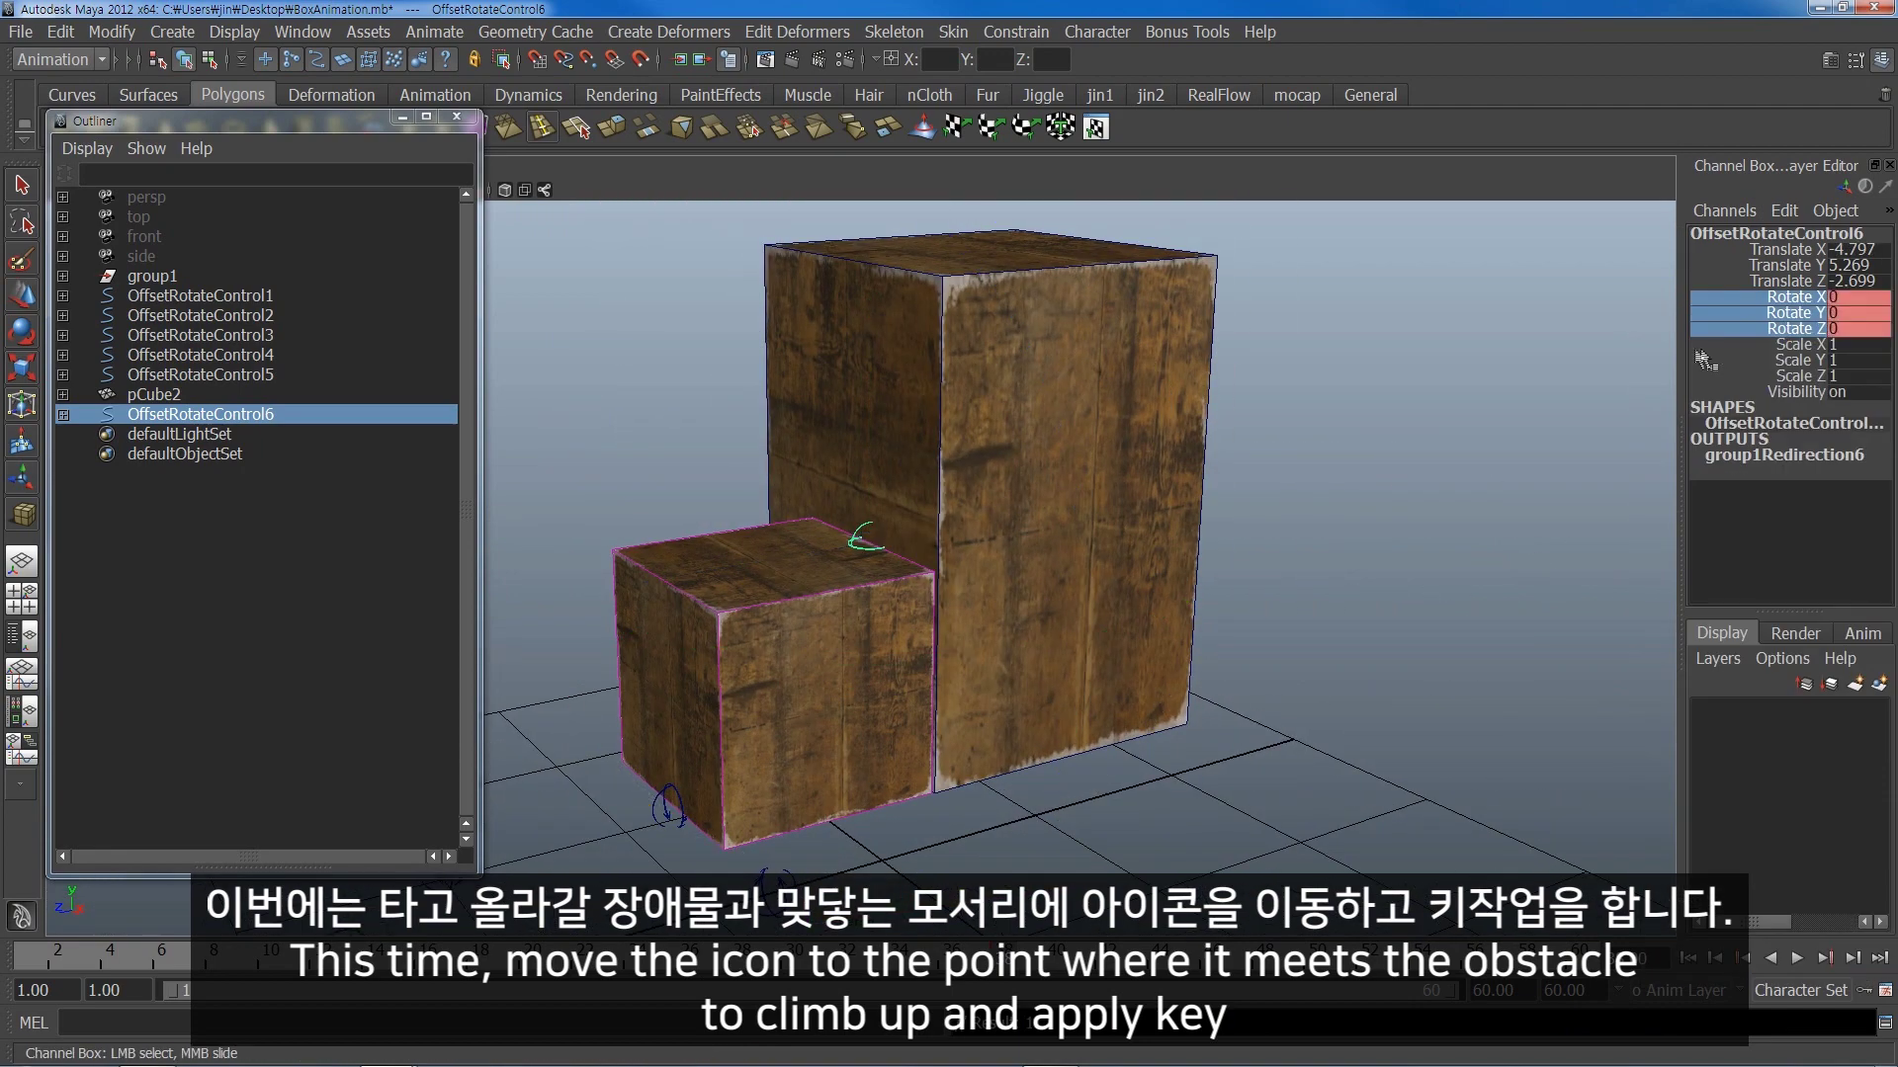
pyautogui.keyDown('alt'); pyautogui.moveTo(1189, 712); pyautogui.dragTo(1152, 764); pyautogui.keyUp('alt')
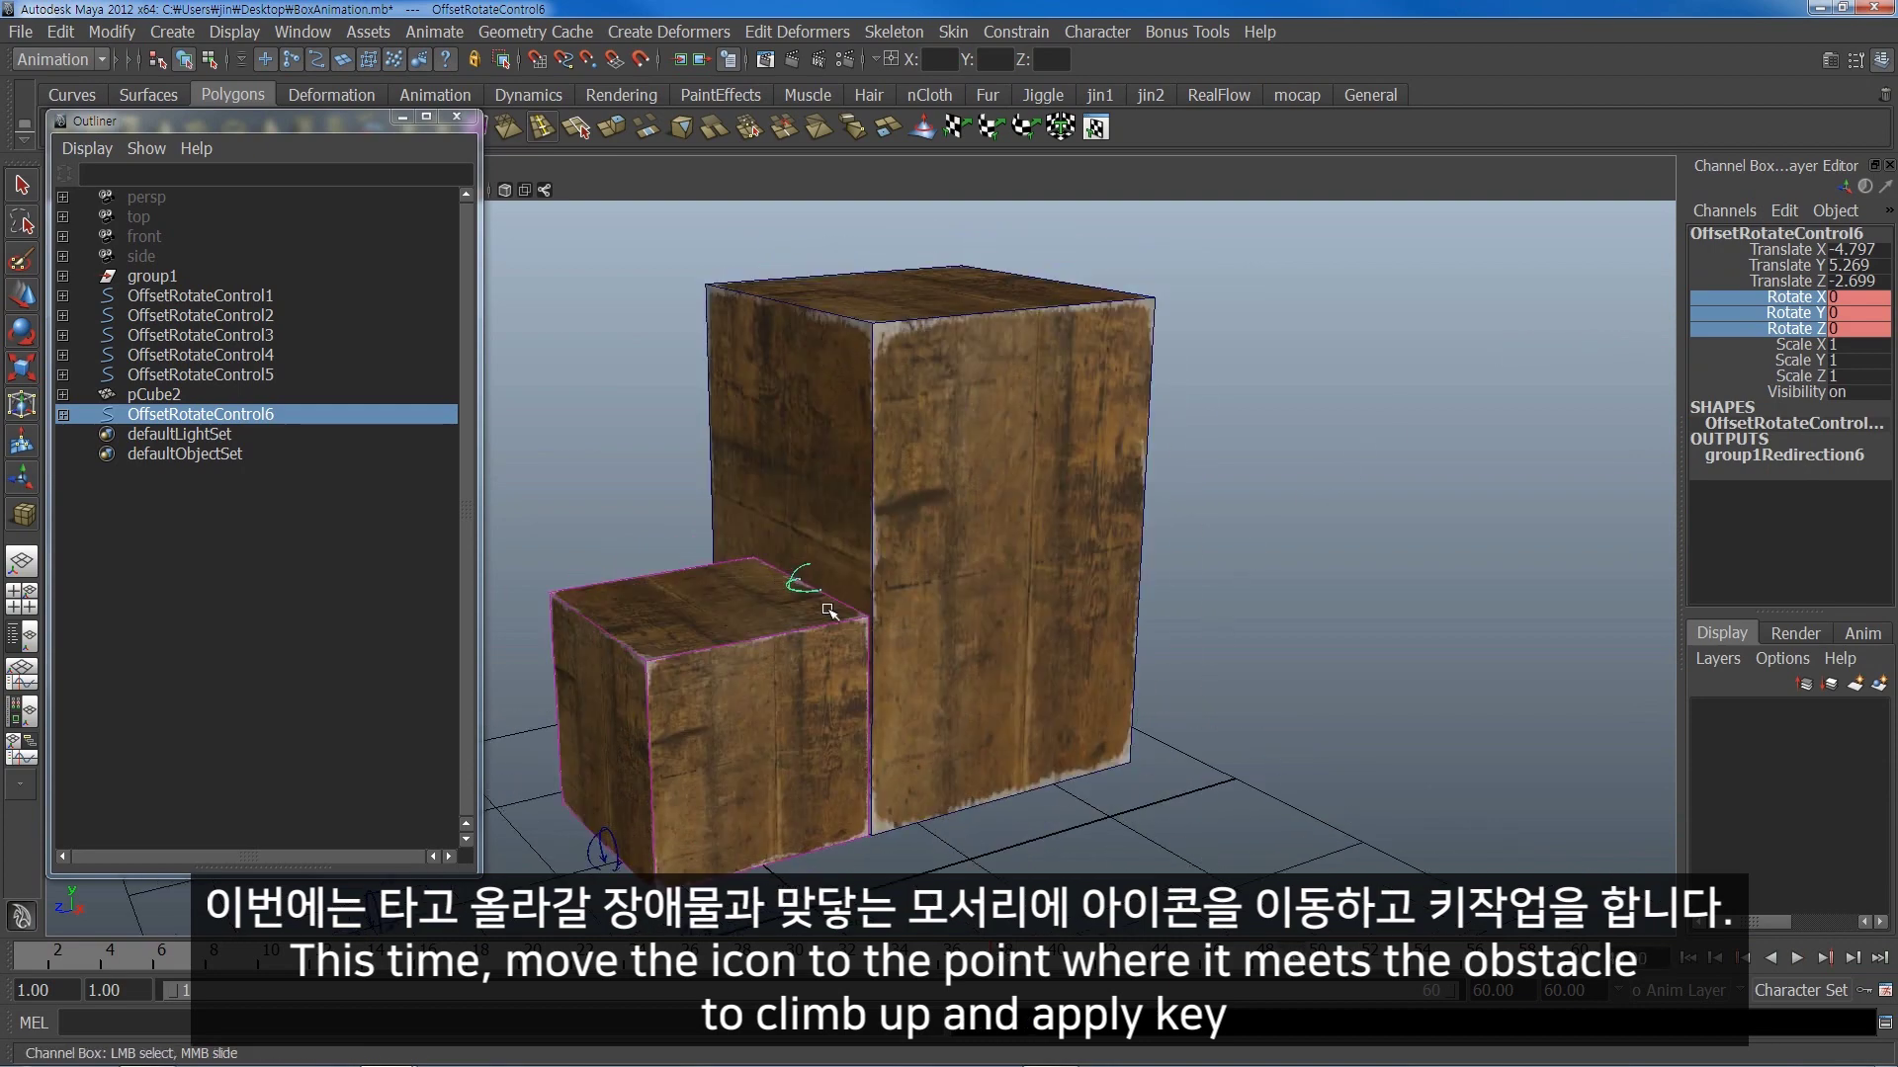
# - Tip the small box forward by setting Rotate X to -90
pyautogui.press('e')
pyautogui.moveTo(535, 777); pyautogui.dragTo(534, 612)
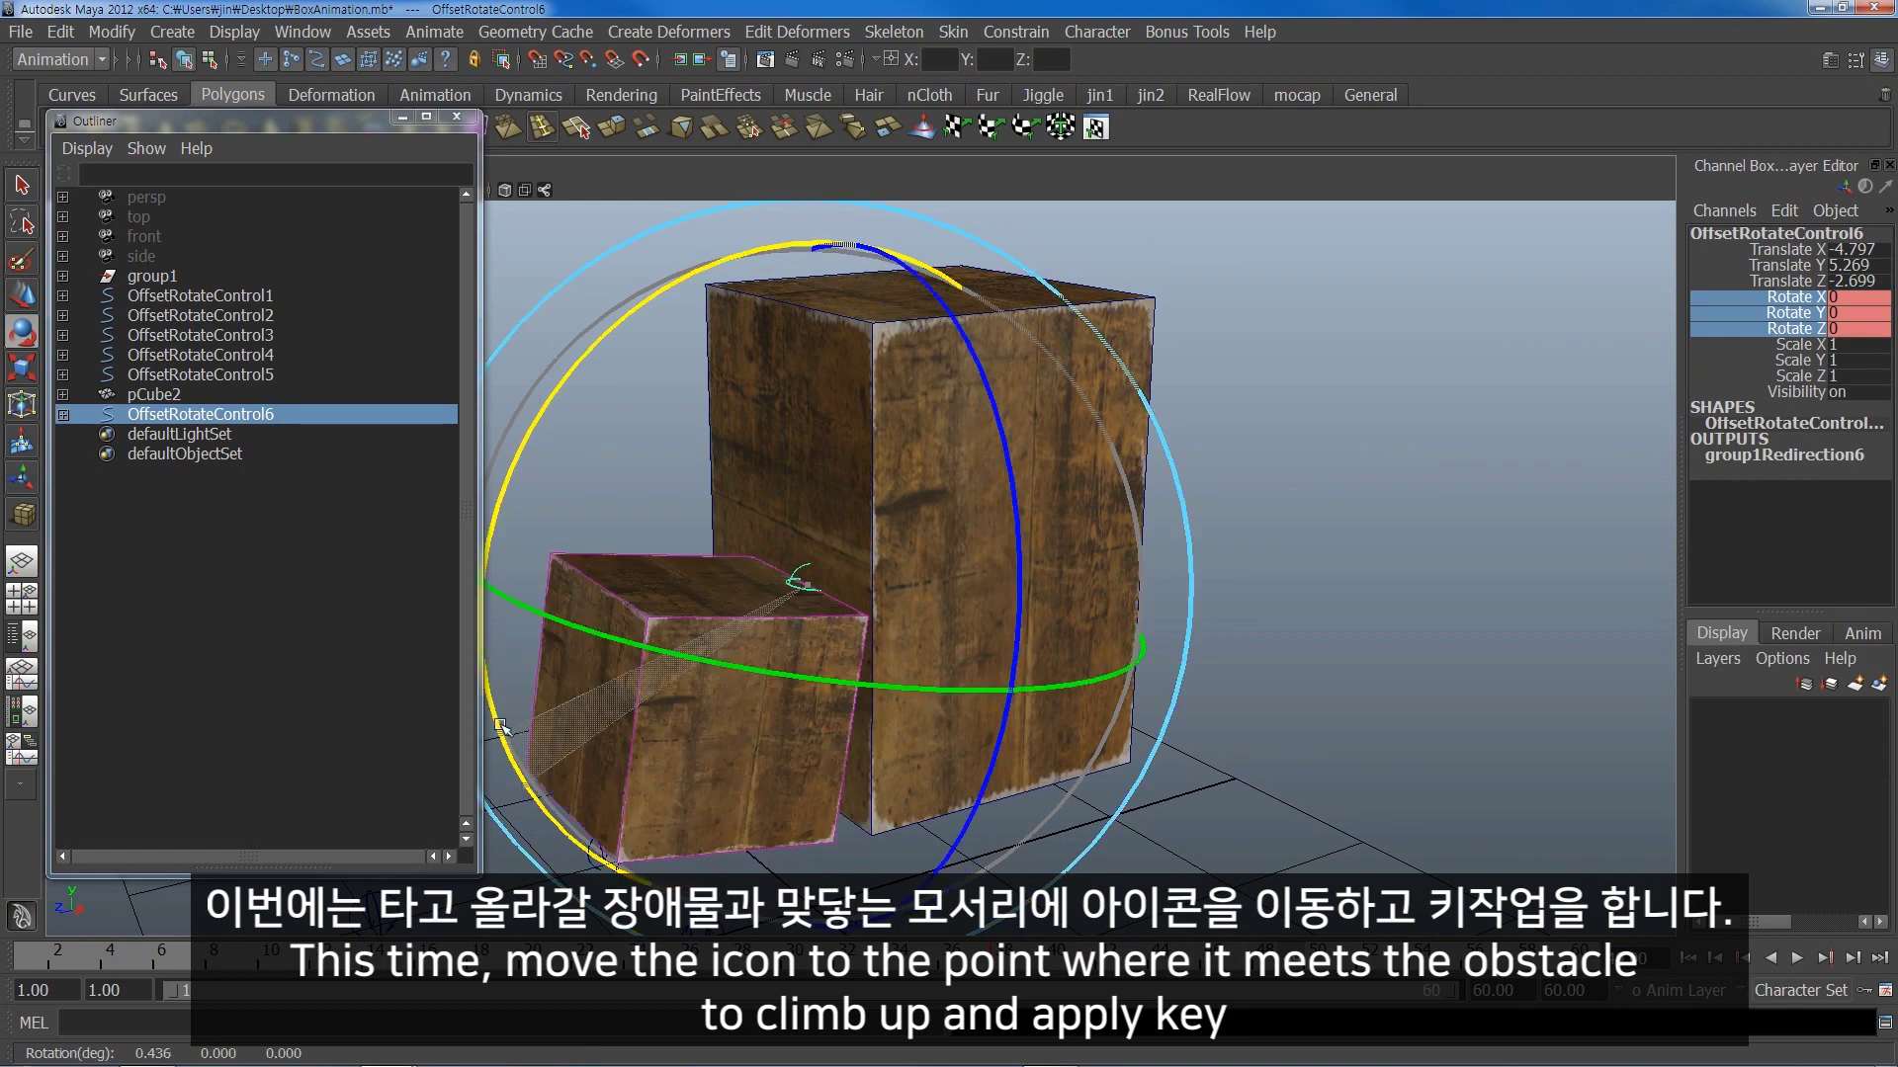
pyautogui.click(1865, 298)
pyautogui.press('BackSpace')
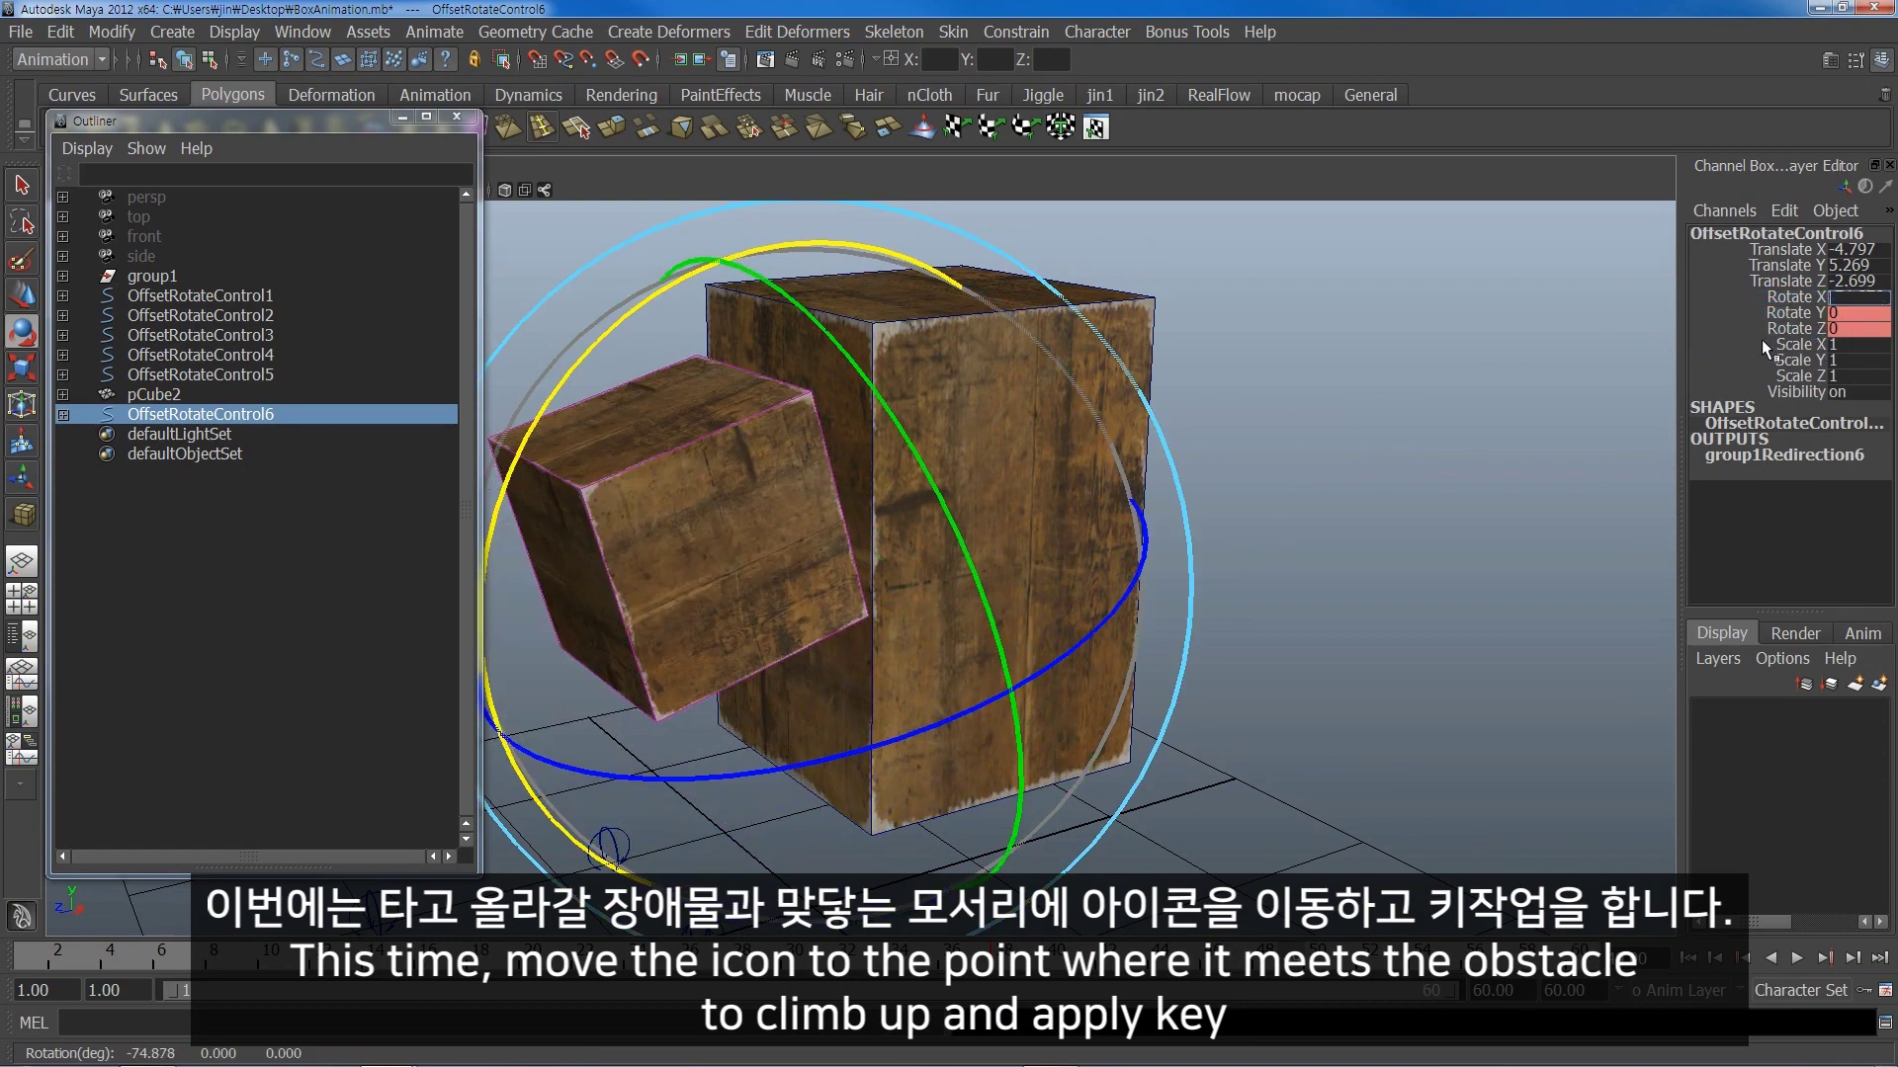
pyautogui.write('-90')
pyautogui.press('Return')
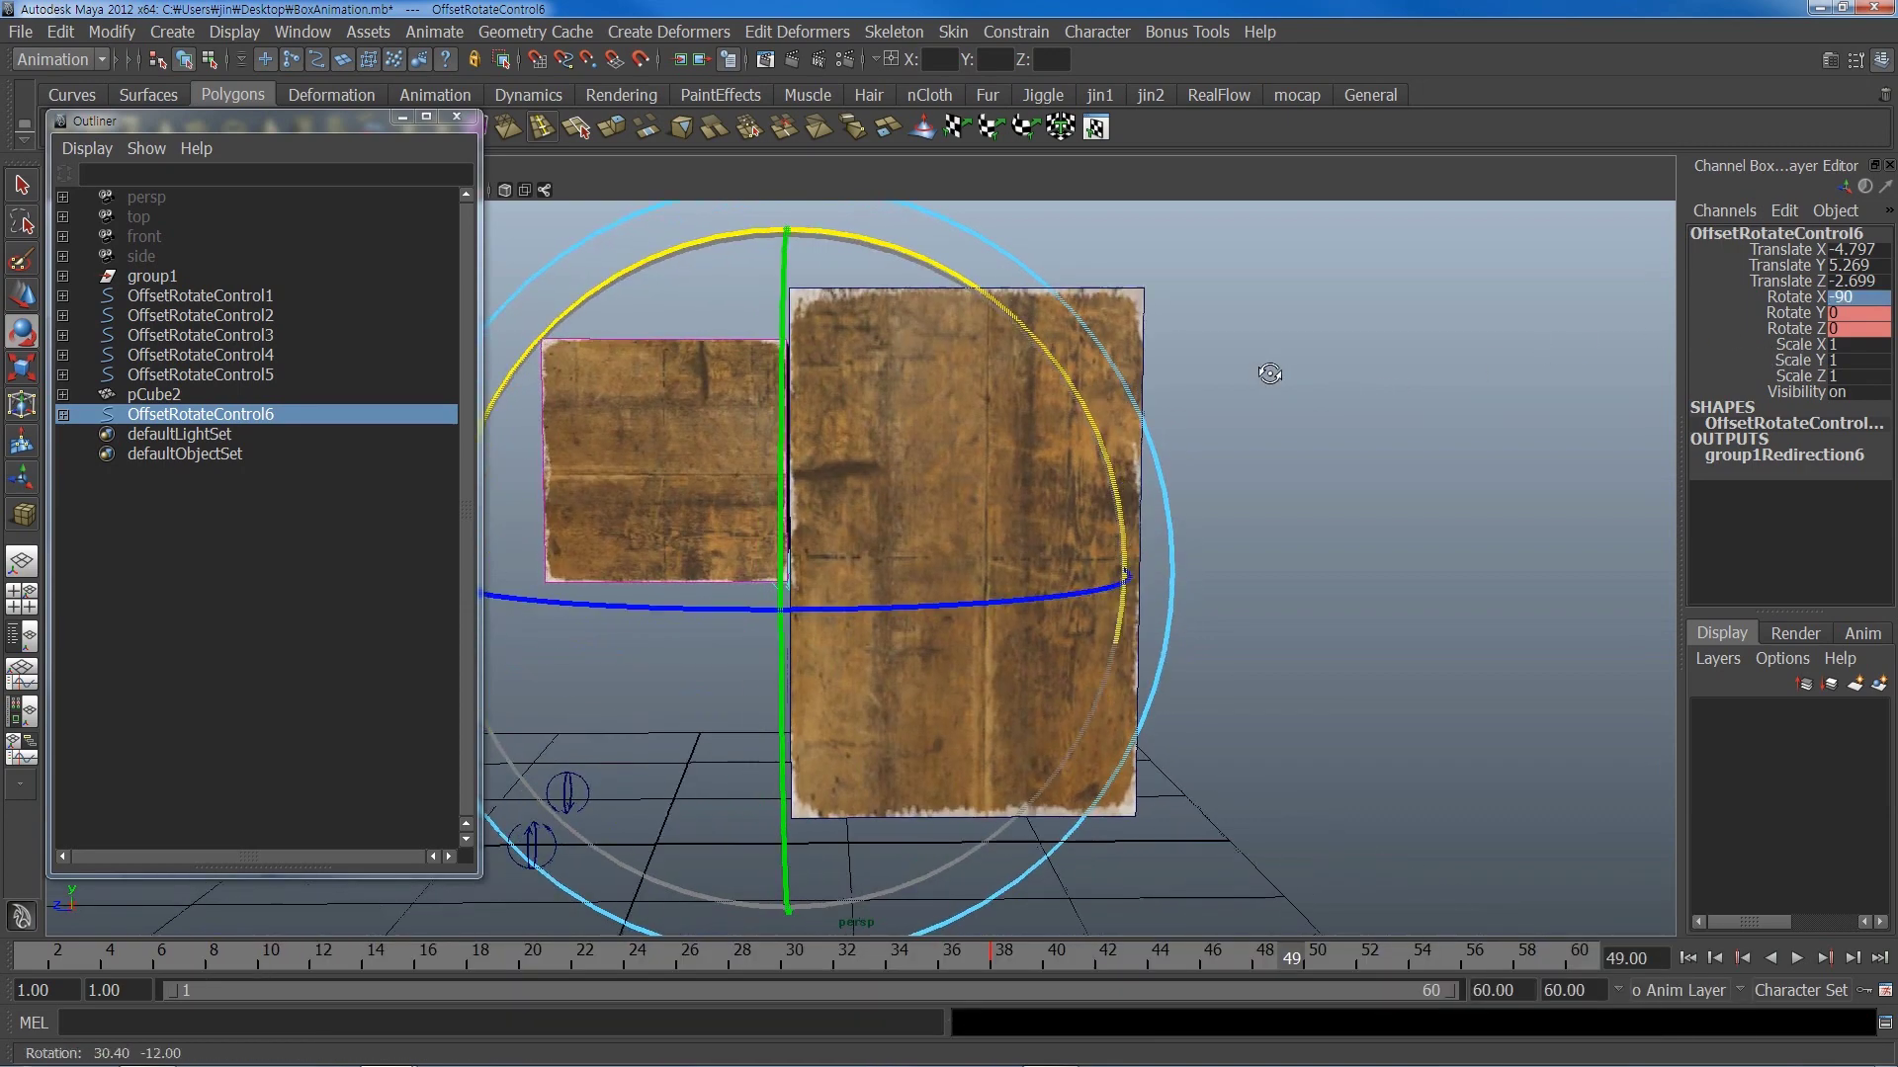
# - Key OffsetRotateControl6's Rotate X of -90 at frame 49
pyautogui.moveTo(1791, 296); pyautogui.dragTo(1792, 334)
pyautogui.rightClick(1769, 334)
pyautogui.click(1740, 356)
pyautogui.keyDown('alt'); pyautogui.moveTo(1097, 396); pyautogui.dragTo(1183, 466); pyautogui.keyUp('alt')
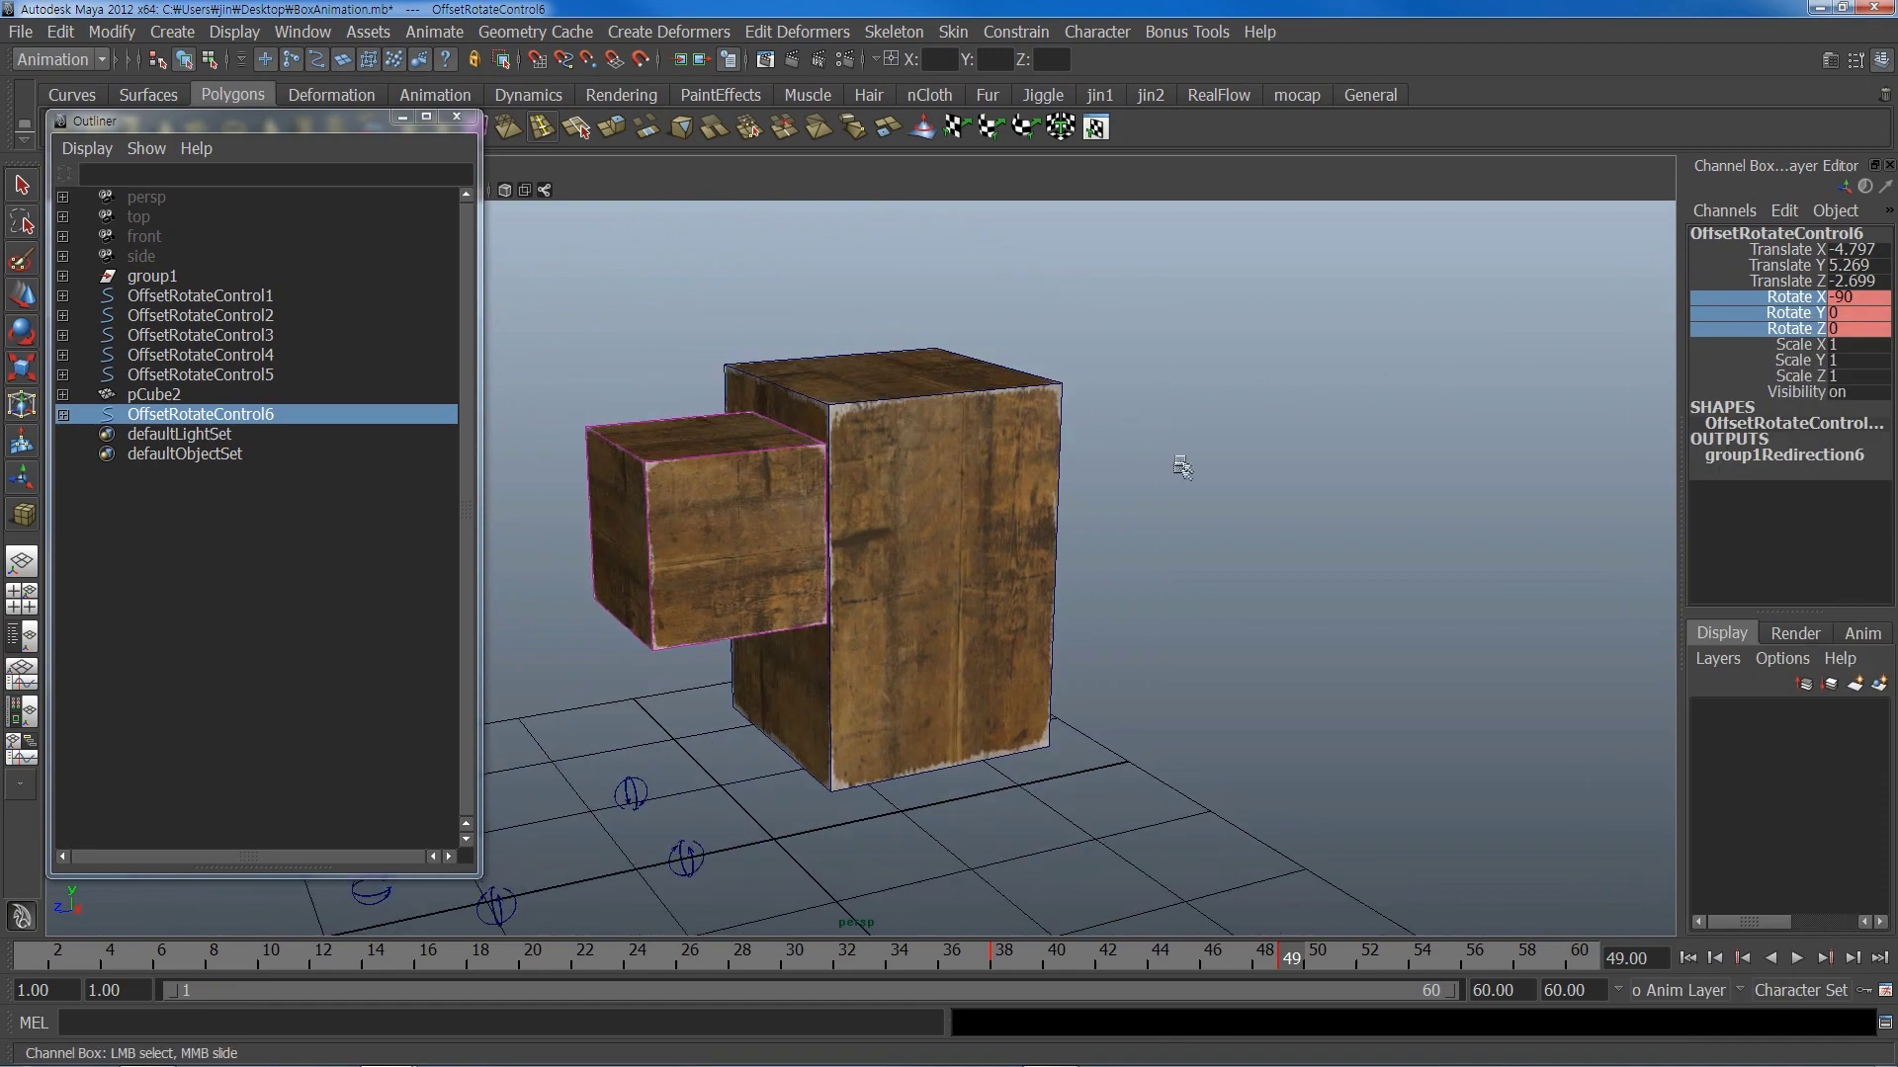
pyautogui.keyDown('alt'); pyautogui.moveTo(1062, 648); pyautogui.dragTo(1105, 634); pyautogui.keyUp('alt')
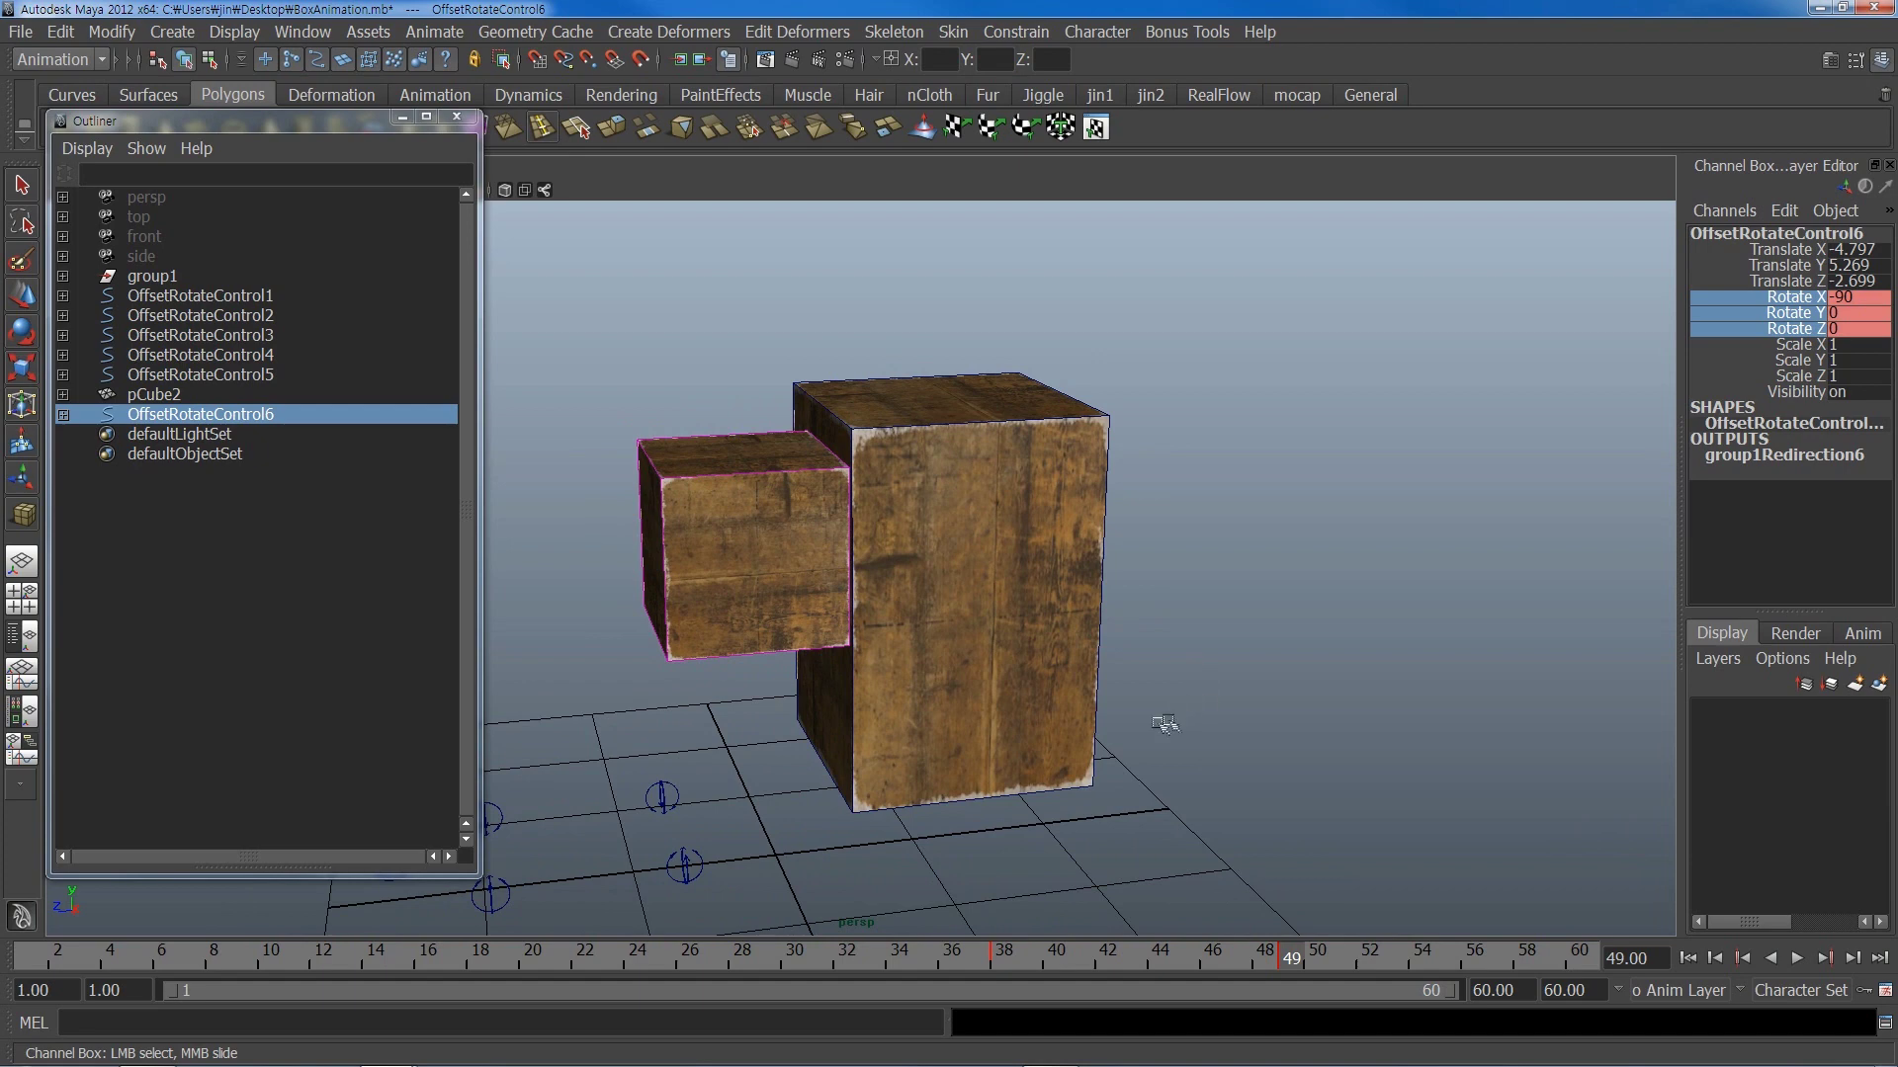
# - Play back the roll onto the tall block, hide the Outliner, and replay
pyautogui.hotkey('alt', 'v')
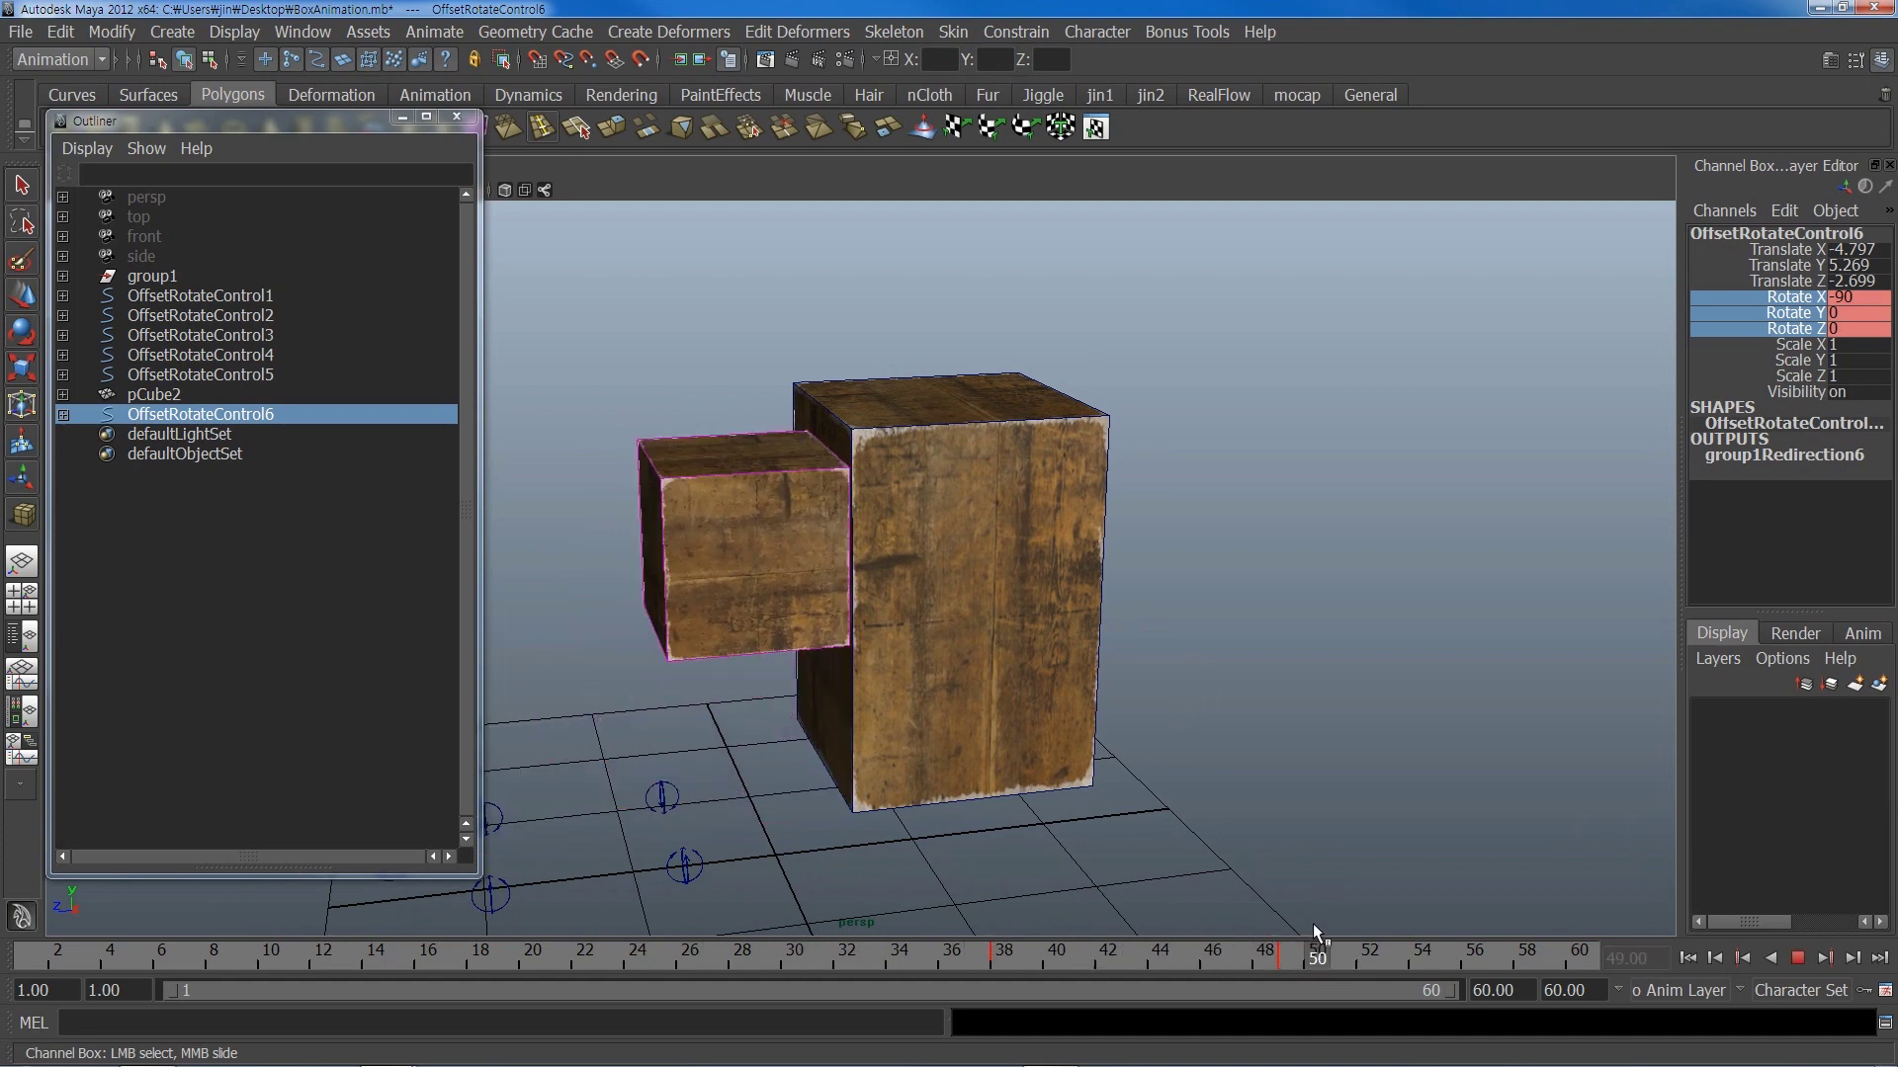
pyautogui.hotkey('alt', 'v')
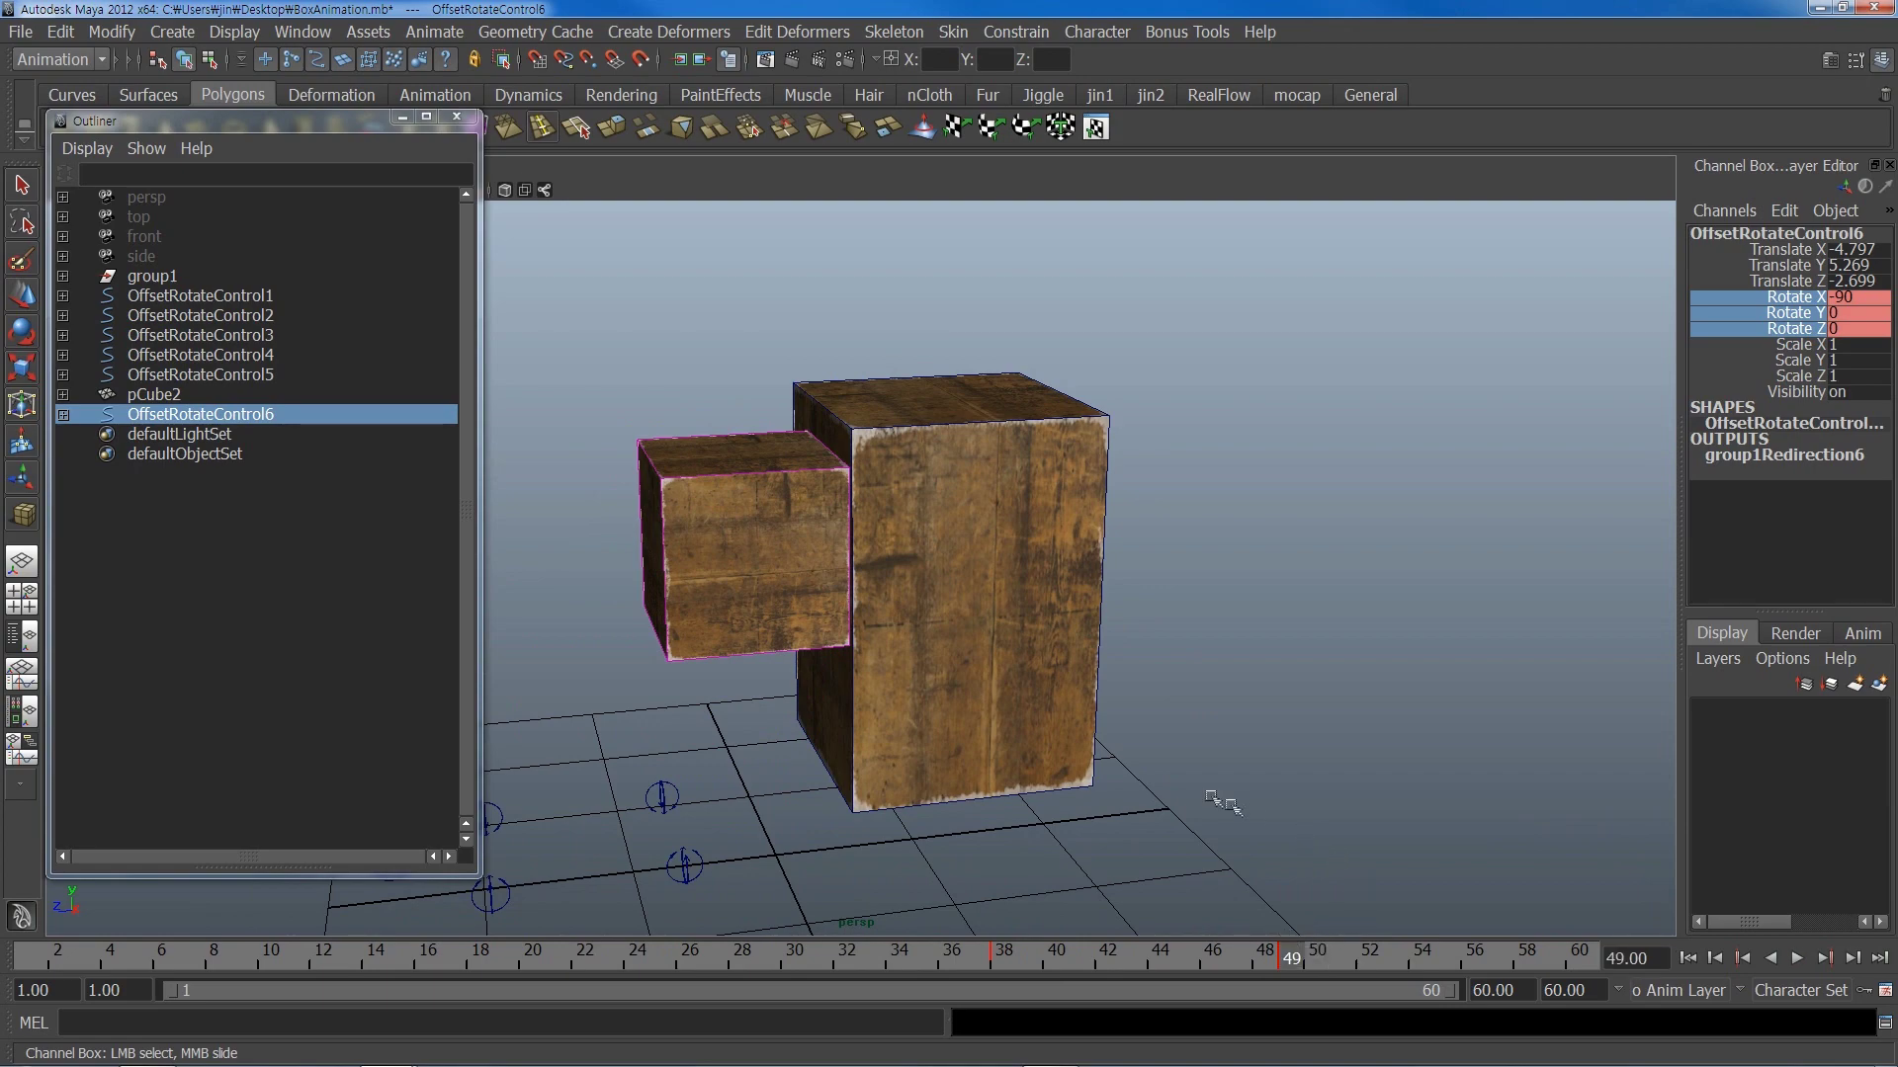
pyautogui.moveTo(1213, 799)
pyautogui.keyDown('alt'); pyautogui.mouseDown()
pyautogui.moveTo(1256, 641)
pyautogui.moveTo(1325, 647)
pyautogui.moveTo(1205, 638)
pyautogui.mouseUp(); pyautogui.keyUp('alt')
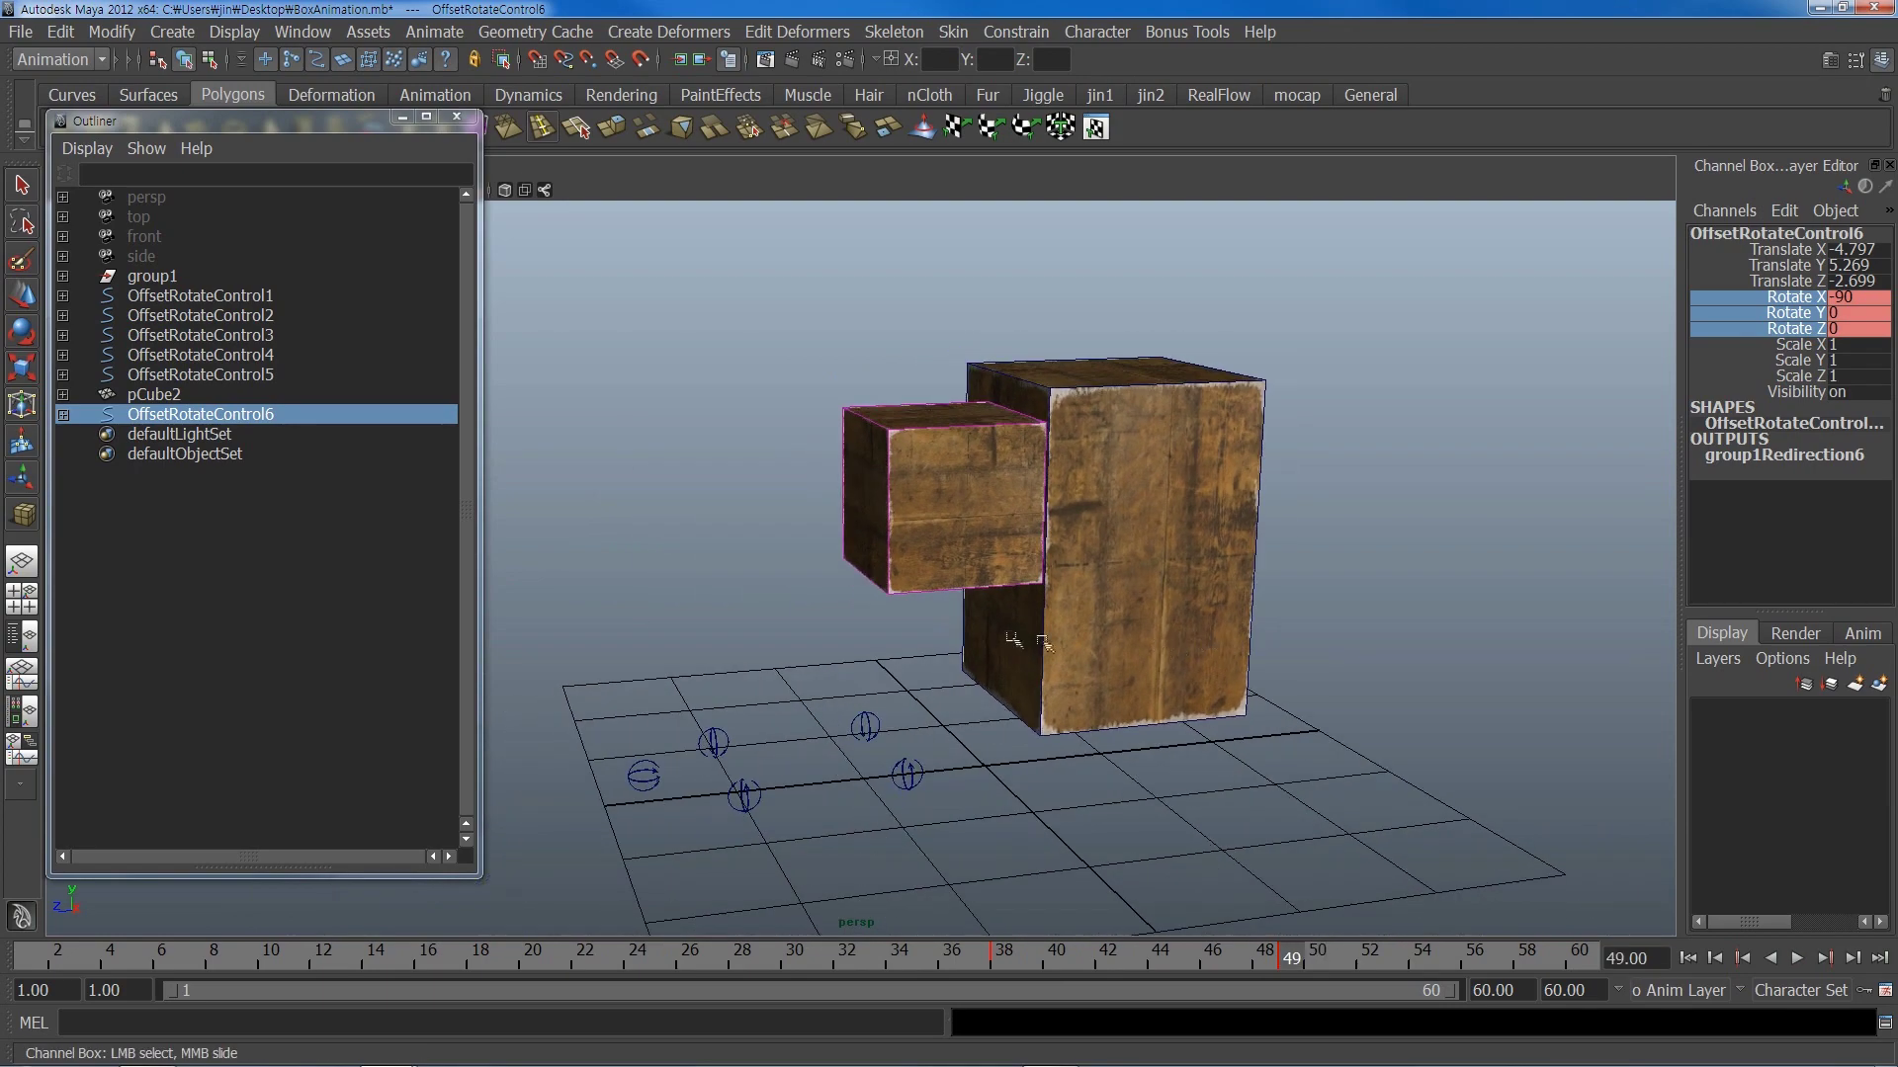
pyautogui.click(403, 117)
pyautogui.moveTo(1268, 642)
pyautogui.keyDown('alt'); pyautogui.mouseDown(button='middle')
pyautogui.moveTo(1266, 610)
pyautogui.moveTo(1263, 678)
pyautogui.mouseUp(button='middle'); pyautogui.keyUp('alt')
pyautogui.hotkey('alt', 'v')
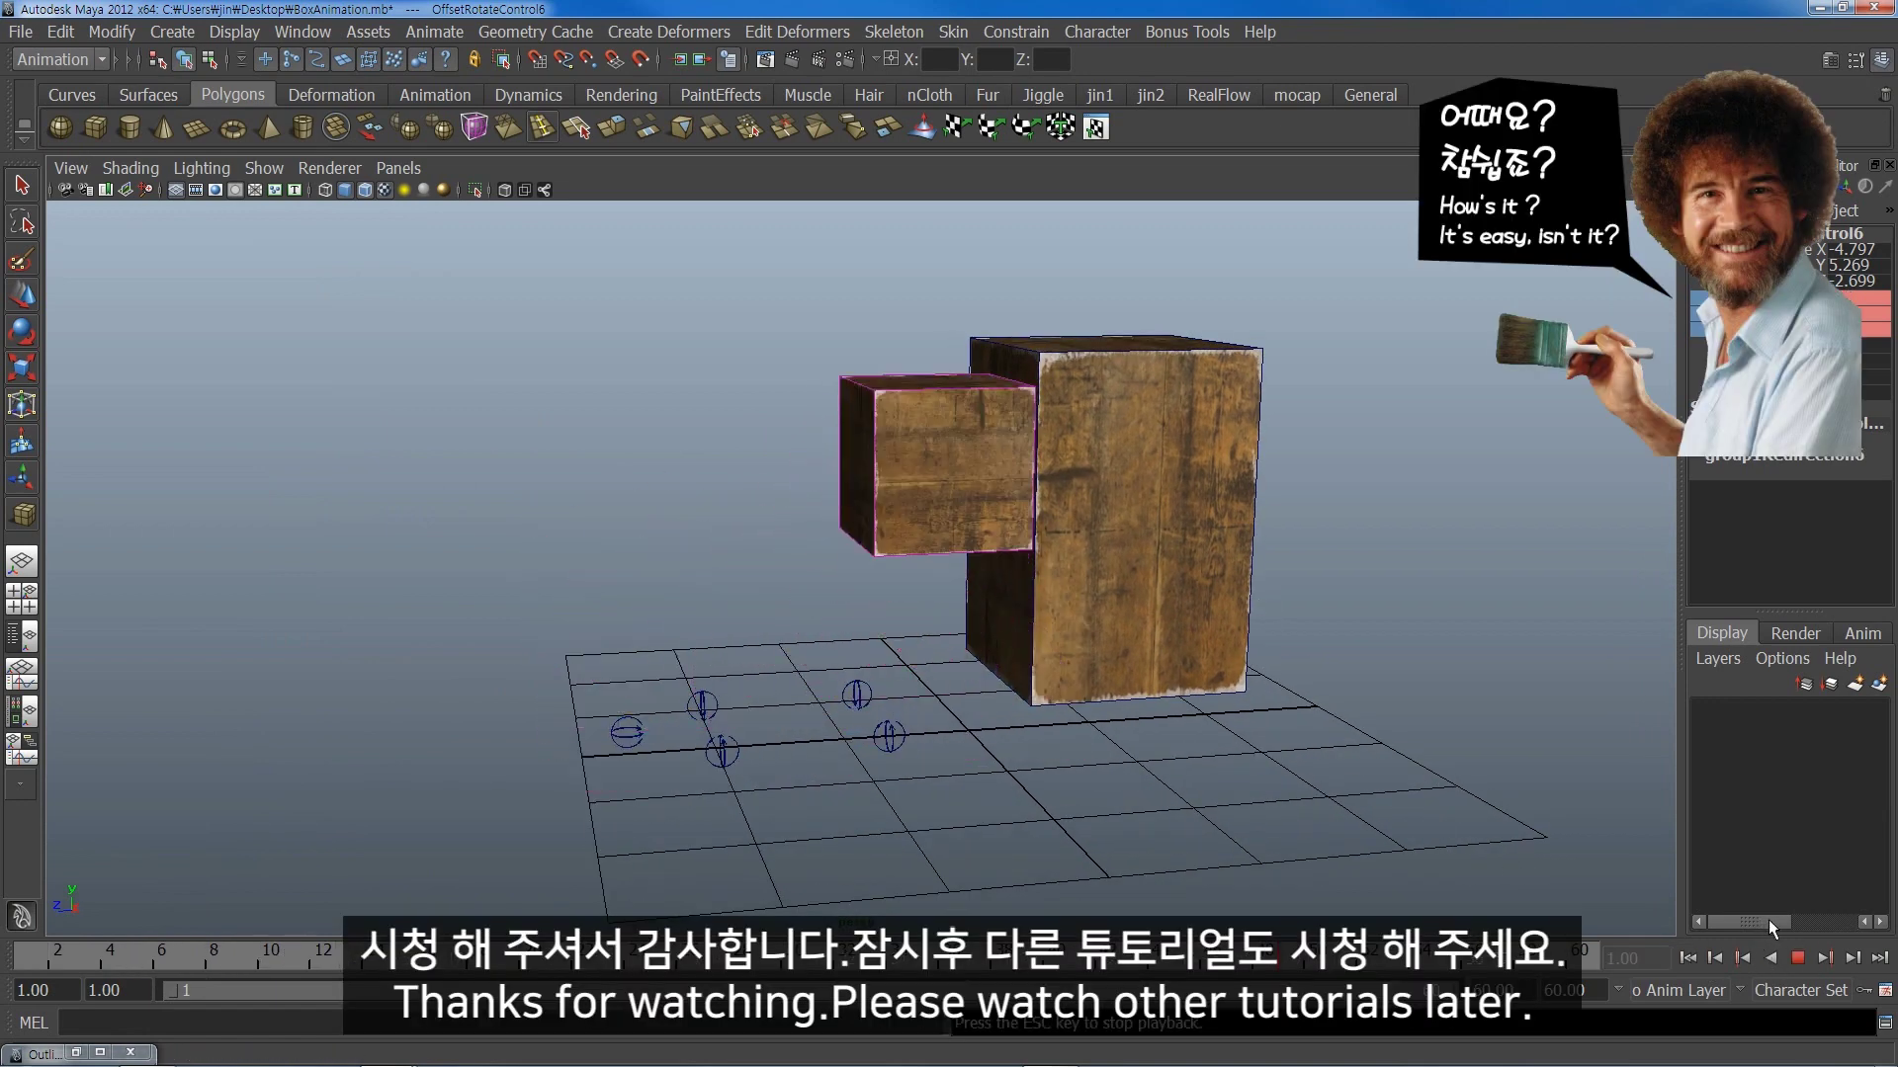
# - Dolly the camera closer to the boxes while the animation plays
pyautogui.moveTo(1314, 751)
pyautogui.keyDown('alt'); pyautogui.mouseDown()
pyautogui.moveTo(1384, 741)
pyautogui.moveTo(1401, 762)
pyautogui.mouseUp(); pyautogui.keyUp('alt')
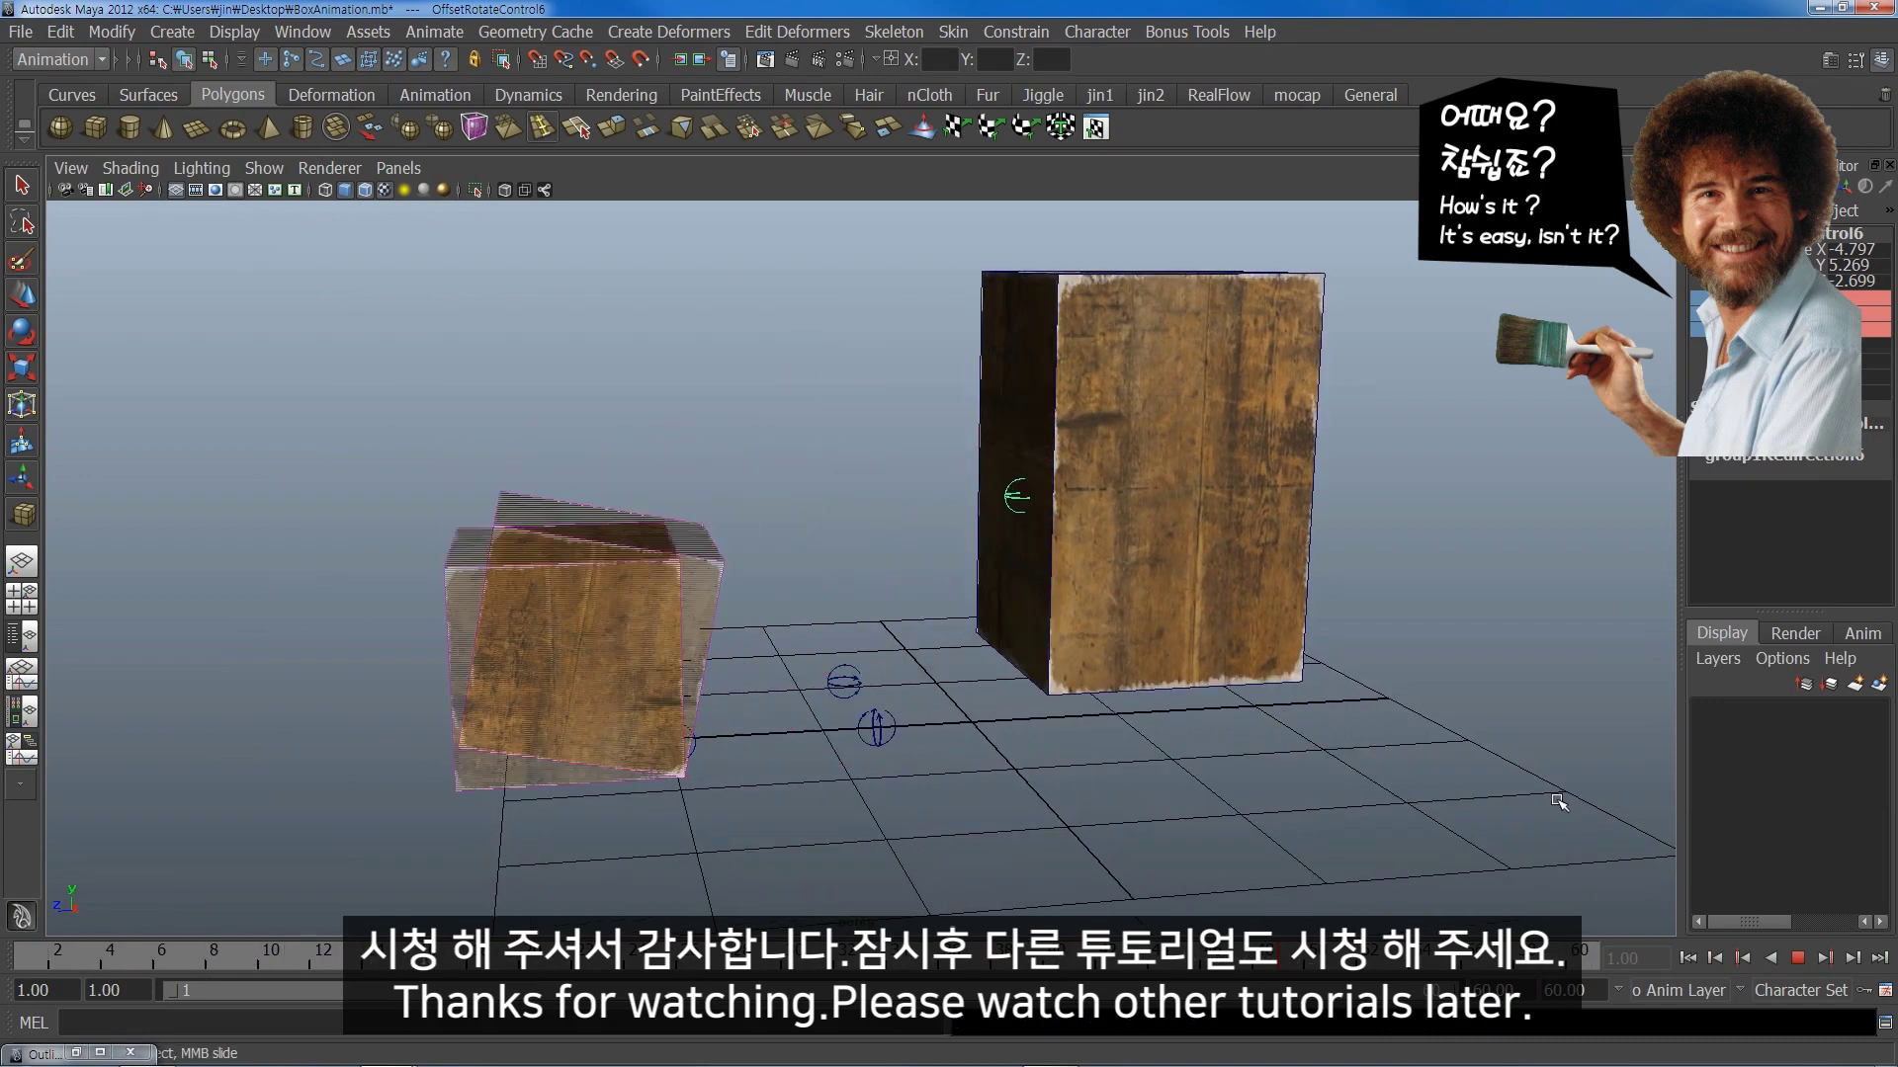